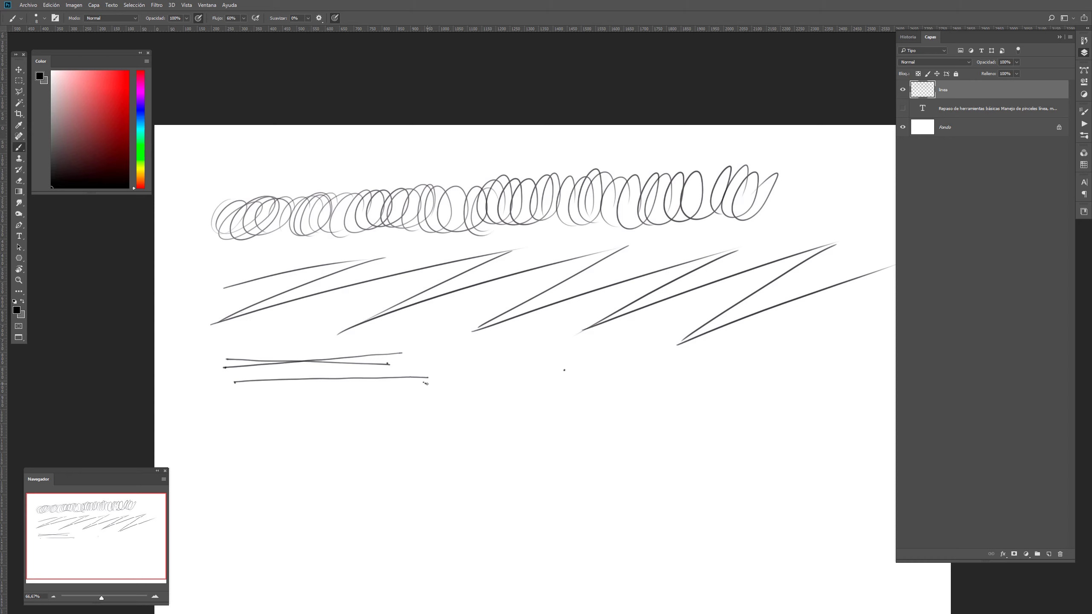
Draw straight-line practice strokes: an extended long line, a stack of short horizontal lines and a row of six diagonals
{"action": "left_click_drag", "start_coordinate": [425, 383], "coordinate": [566, 370]}
{"action": "left_click_drag", "start_coordinate": [676, 394], "coordinate": [763, 312]}
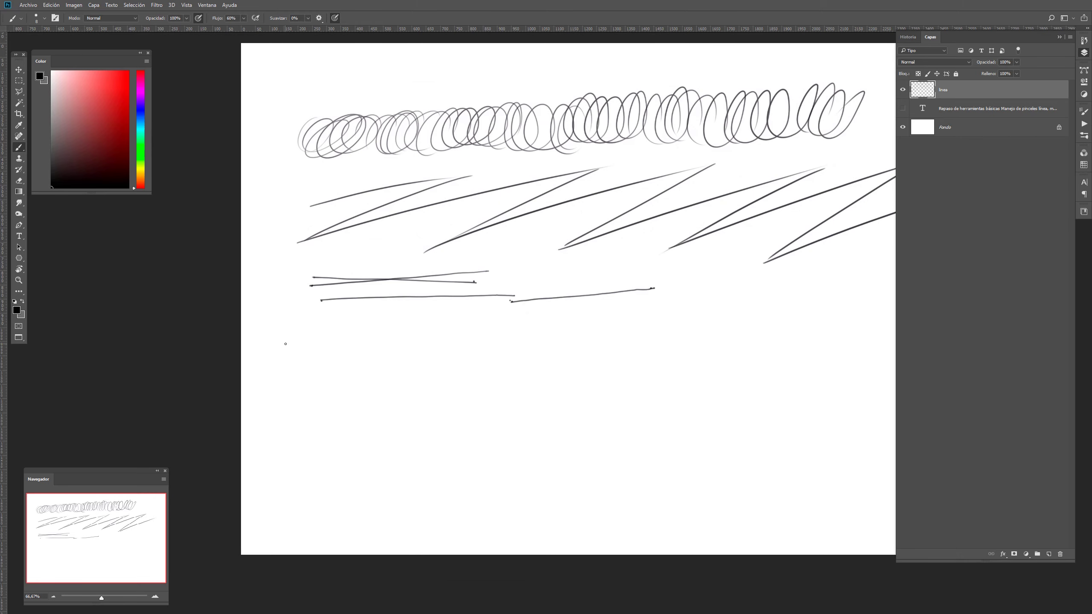
{"action": "mouse_move", "coordinate": [285, 344]}
{"action": "left_mouse_down"}
{"action": "mouse_move", "coordinate": [329, 343]}
{"action": "mouse_move", "coordinate": [308, 356]}
{"action": "mouse_move", "coordinate": [340, 354]}
{"action": "left_mouse_up"}
{"action": "left_click_drag", "start_coordinate": [293, 365], "coordinate": [379, 370]}
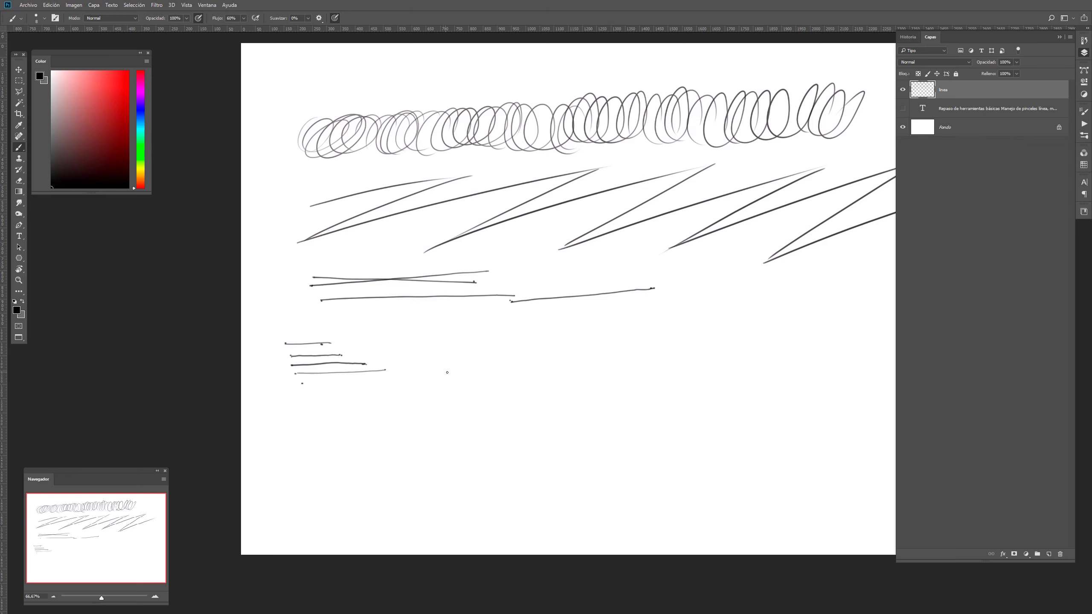
{"action": "mouse_move", "coordinate": [448, 374]}
{"action": "left_mouse_down"}
{"action": "mouse_move", "coordinate": [484, 343]}
{"action": "mouse_move", "coordinate": [503, 353]}
{"action": "mouse_move", "coordinate": [518, 340]}
{"action": "mouse_move", "coordinate": [535, 360]}
{"action": "mouse_move", "coordinate": [575, 330]}
{"action": "left_mouse_up"}
{"action": "mouse_move", "coordinate": [568, 367]}
{"action": "left_mouse_down"}
{"action": "mouse_move", "coordinate": [612, 331]}
{"action": "mouse_move", "coordinate": [623, 352]}
{"action": "mouse_move", "coordinate": [658, 325]}
{"action": "mouse_move", "coordinate": [698, 321]}
{"action": "left_mouse_up"}
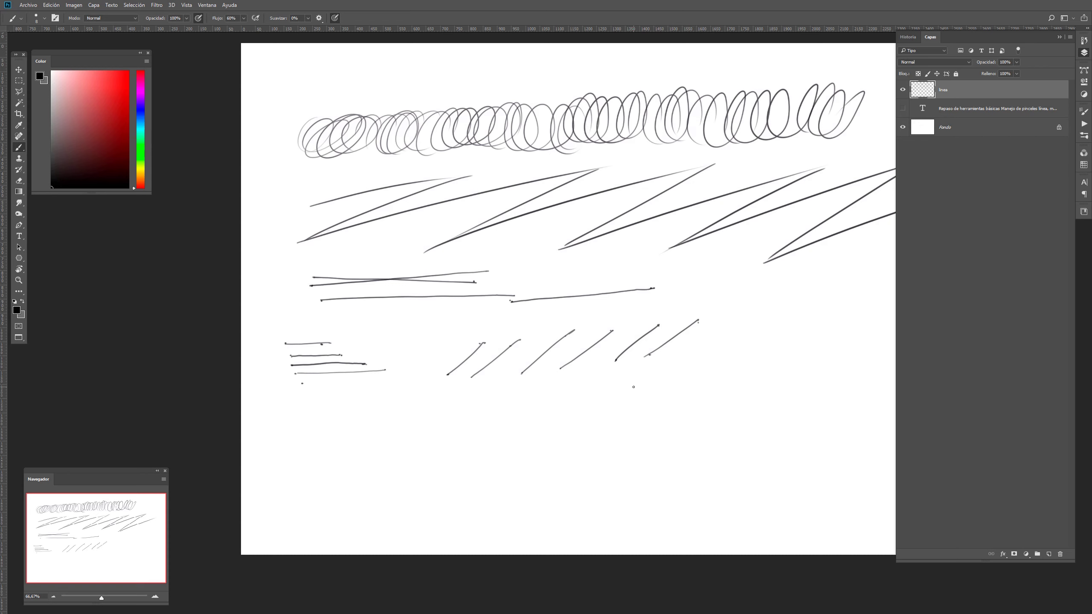
Draw two double-headed arrows below the practice lines, one long and curved, one shorter and straight
{"action": "mouse_move", "coordinate": [577, 485]}
{"action": "left_mouse_down"}
{"action": "mouse_move", "coordinate": [712, 380]}
{"action": "mouse_move", "coordinate": [721, 389]}
{"action": "left_mouse_up"}
{"action": "left_click_drag", "start_coordinate": [574, 469], "coordinate": [593, 485]}
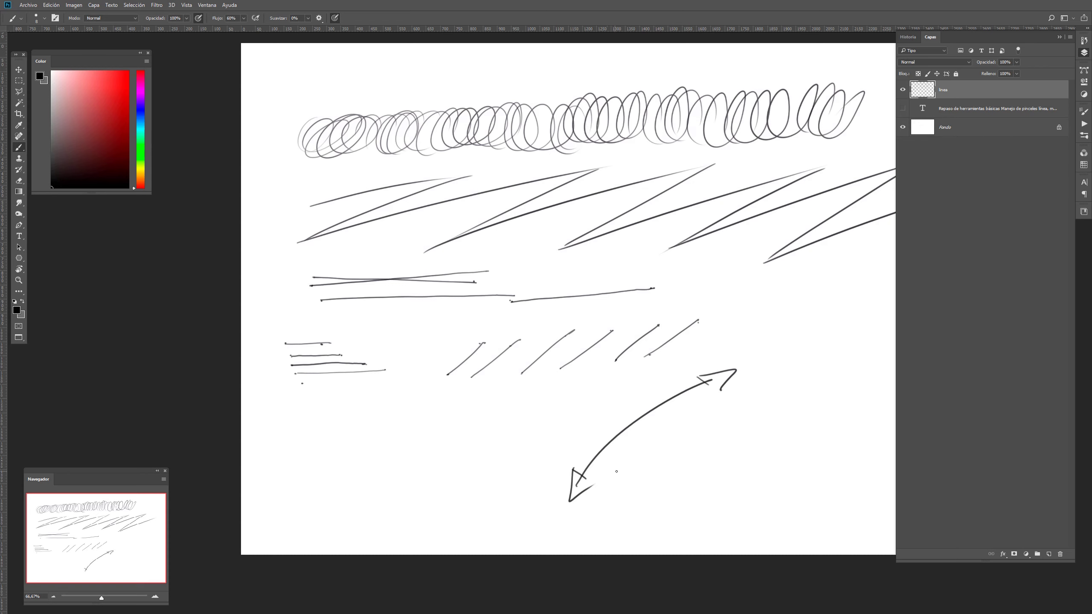
{"action": "left_click_drag", "start_coordinate": [390, 429], "coordinate": [500, 467]}
{"action": "left_click_drag", "start_coordinate": [485, 454], "coordinate": [500, 467]}
{"action": "mouse_move", "coordinate": [394, 437]}
{"action": "left_mouse_down"}
{"action": "mouse_move", "coordinate": [408, 428]}
{"action": "mouse_move", "coordinate": [398, 434]}
{"action": "left_mouse_up"}
Rotate the canvas view to 43° and restore it to its upright orientation
{"action": "key", "text": "r"}
{"action": "left_click_drag", "start_coordinate": [803, 285], "coordinate": [752, 425]}
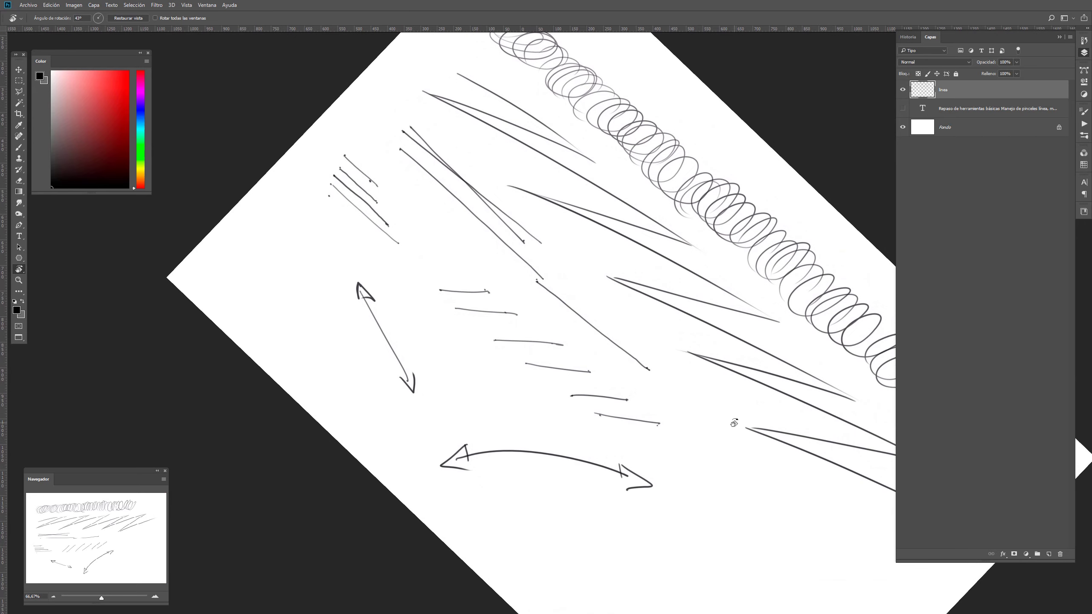
{"action": "key", "text": "Escape"}
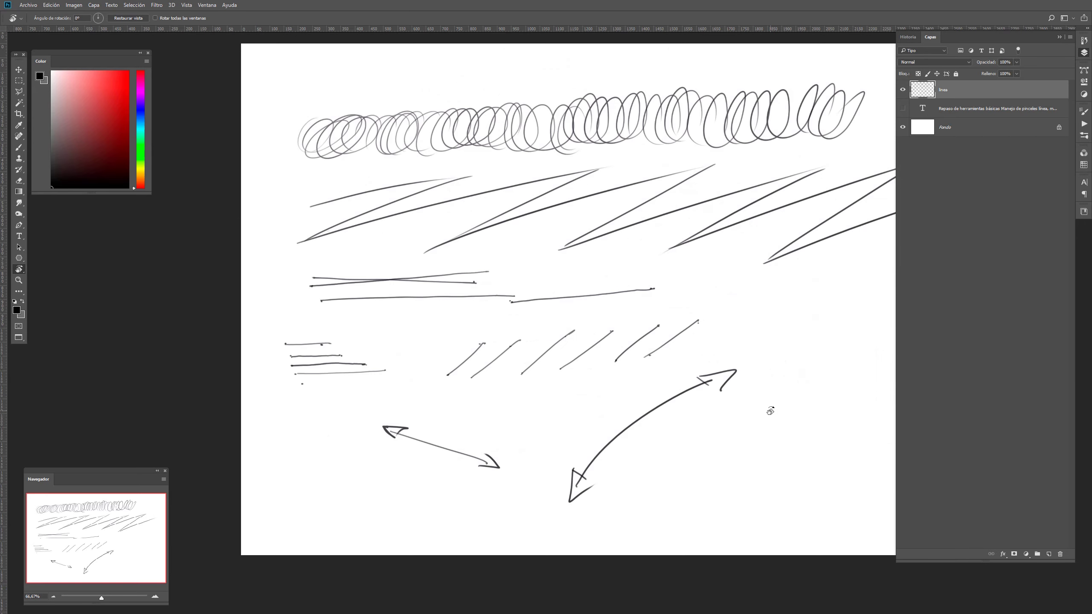
Move the line-practice drawing slightly up and to the left on the canvas
{"action": "left_click_drag", "start_coordinate": [715, 352], "coordinate": [632, 392]}
{"action": "key", "text": "v"}
{"action": "left_click_drag", "start_coordinate": [473, 176], "coordinate": [438, 142]}
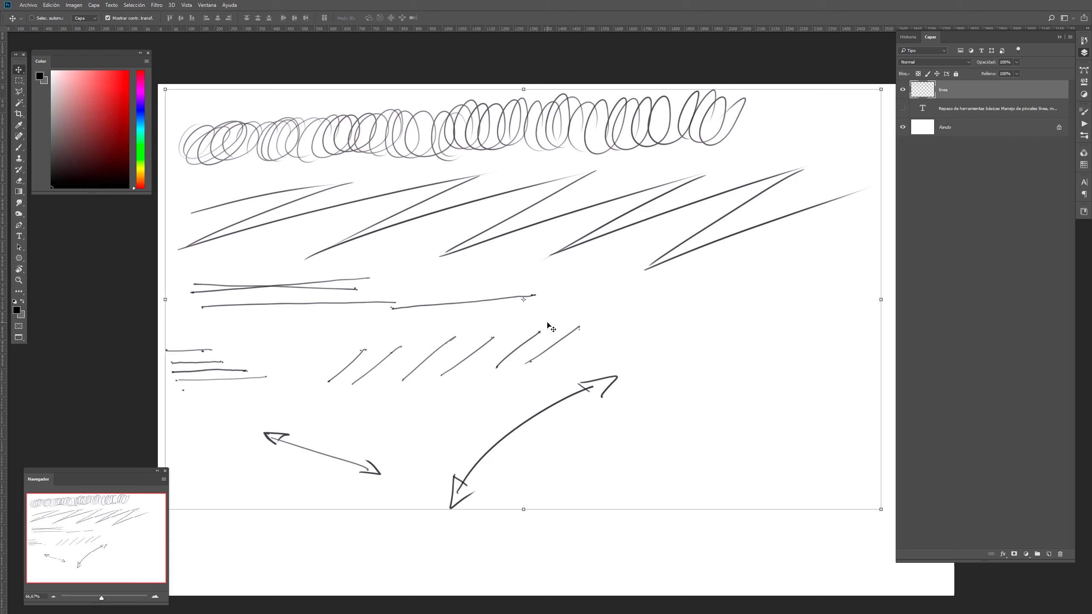
With the Brush, draw three long parallel horizontal lines beside the row of short diagonals
{"action": "key", "text": "b"}
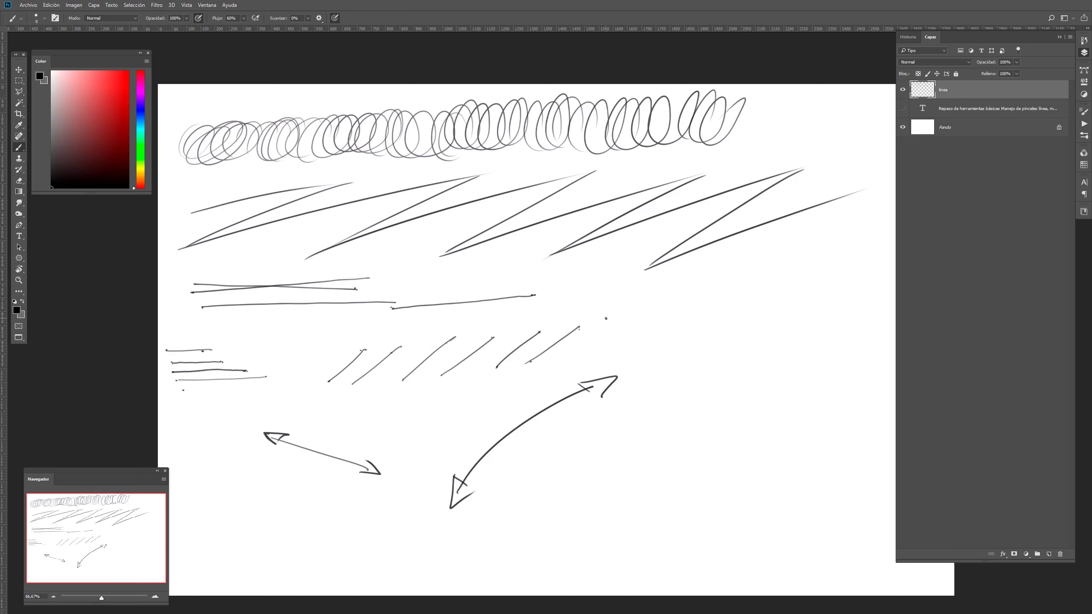
{"action": "left_click_drag", "start_coordinate": [605, 319], "coordinate": [742, 316]}
{"action": "left_click_drag", "start_coordinate": [601, 331], "coordinate": [780, 330]}
{"action": "left_click_drag", "start_coordinate": [602, 344], "coordinate": [787, 335]}
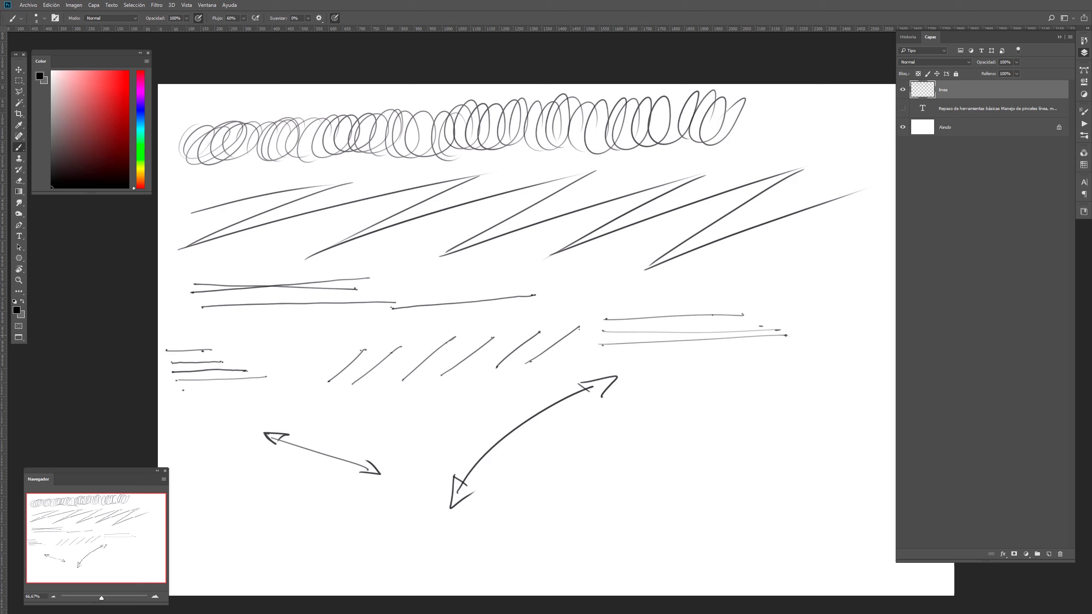
Draw a group of long parallel diagonal lines below the three horizontal lines
{"action": "left_click", "coordinate": [662, 426]}
{"action": "mouse_move", "coordinate": [663, 425]}
{"action": "left_mouse_down"}
{"action": "mouse_move", "coordinate": [745, 368]}
{"action": "mouse_move", "coordinate": [664, 434]}
{"action": "mouse_move", "coordinate": [802, 364]}
{"action": "mouse_move", "coordinate": [702, 450]}
{"action": "left_mouse_up"}
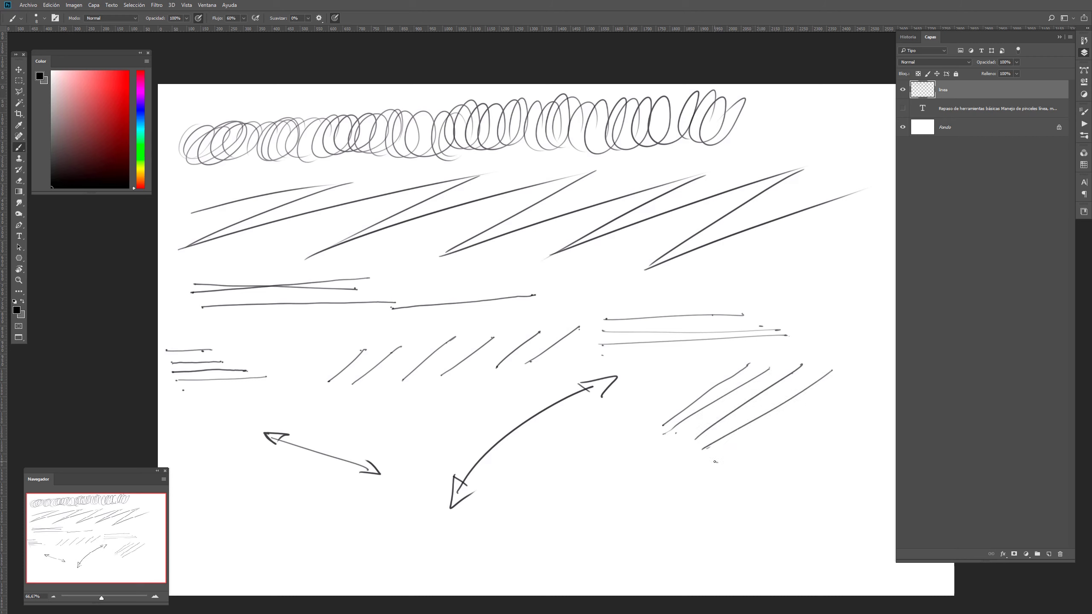
{"action": "left_click_drag", "start_coordinate": [851, 372], "coordinate": [709, 461]}
{"action": "left_click_drag", "start_coordinate": [868, 388], "coordinate": [709, 476]}
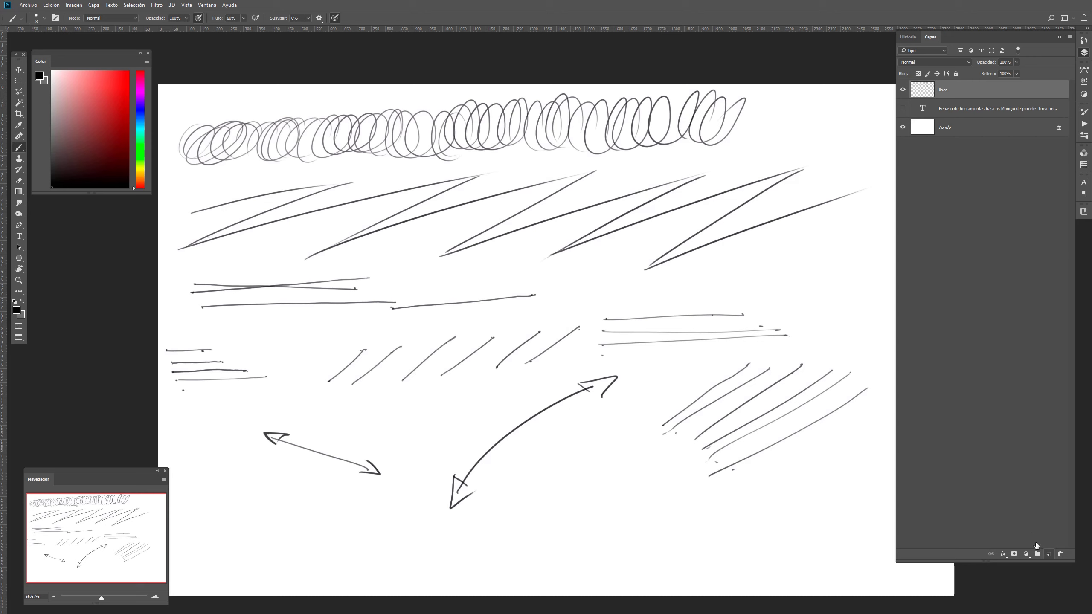
Add a new empty layer and rename the line-practice layer as lineas_practica_1
{"action": "left_click", "coordinate": [1048, 554]}
{"action": "double_click", "coordinate": [944, 108]}
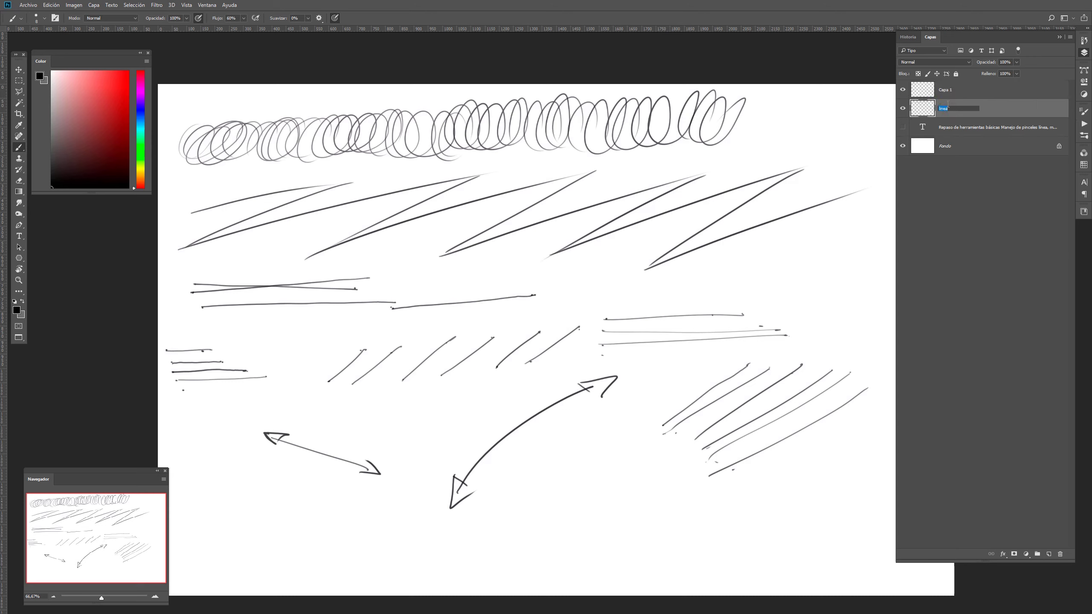
{"action": "type", "text": "linea"}
{"action": "type", "text": "_practica_1"}
{"action": "key", "text": "Return"}
Hide the lineas_practica_1 layer and select the empty layer above it
{"action": "left_click_drag", "start_coordinate": [759, 481], "coordinate": [693, 470]}
{"action": "left_click", "coordinate": [903, 108]}
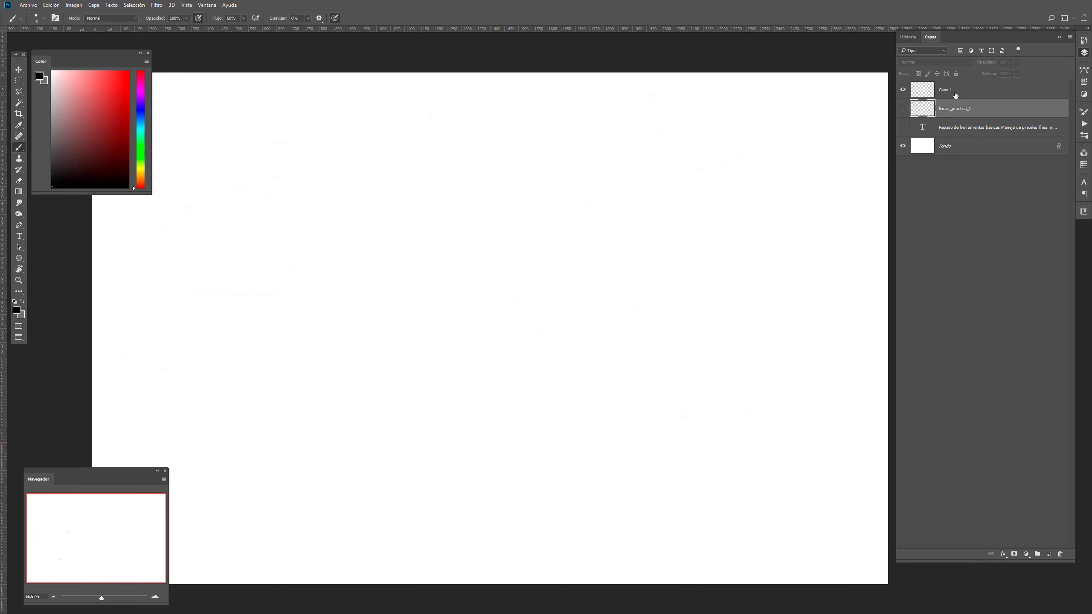
{"action": "left_click", "coordinate": [956, 91]}
{"action": "left_click_drag", "start_coordinate": [402, 254], "coordinate": [644, 291]}
Rename the new empty layer as lineas_practica_2, reusing the name of the layer below
{"action": "double_click", "coordinate": [964, 108]}
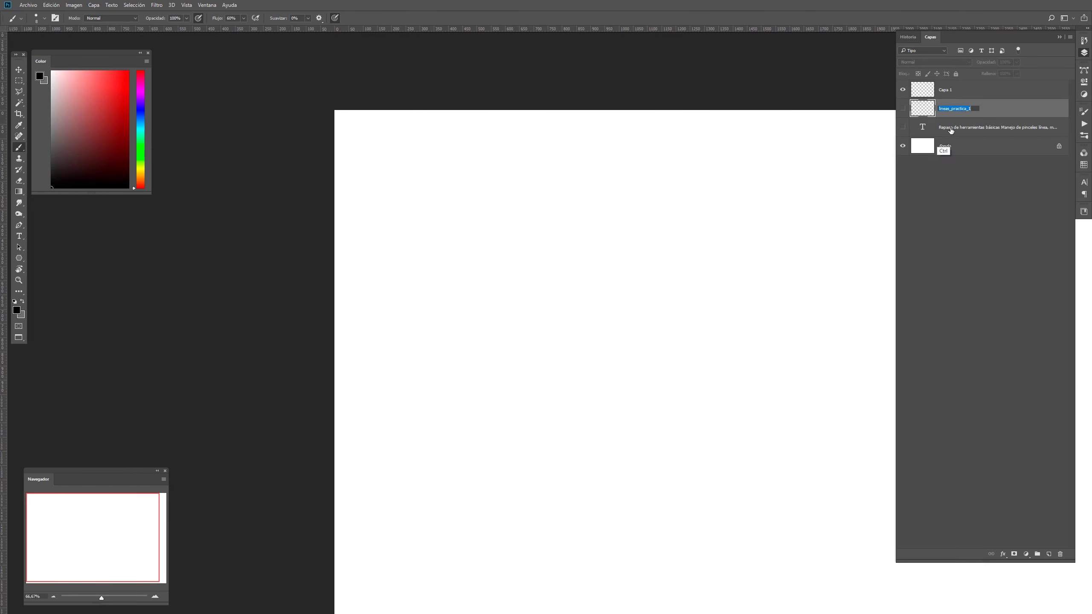
{"action": "key", "text": "ctrl+c"}
{"action": "left_click", "coordinate": [966, 87]}
{"action": "double_click", "coordinate": [945, 89]}
{"action": "key", "text": "ctrl+v"}
{"action": "key", "text": "BackSpace"}
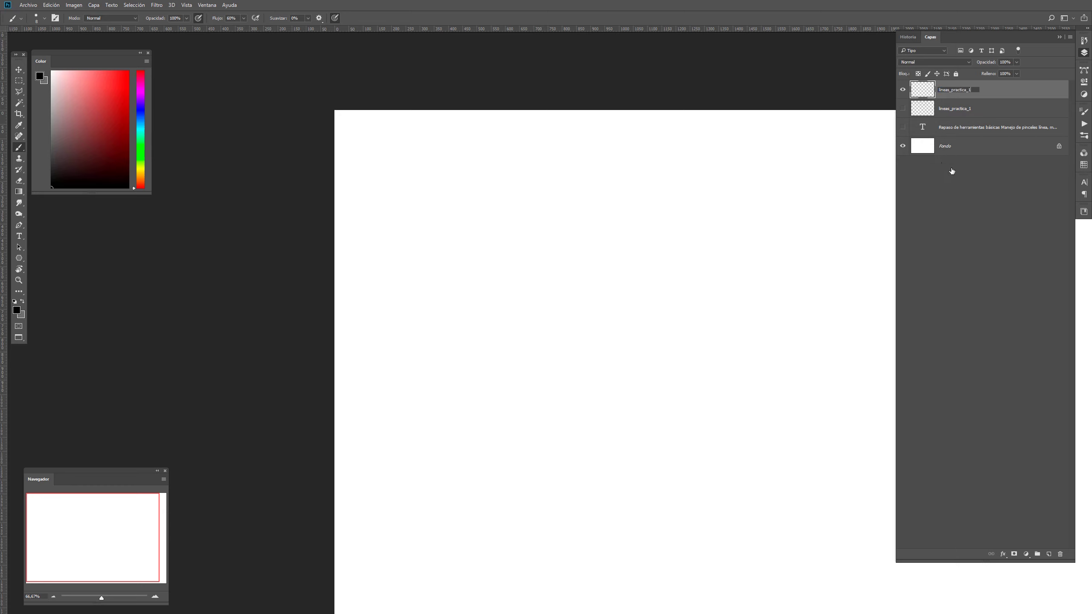
{"action": "type", "text": "2"}
{"action": "key", "text": "Return"}
Sketch a cube in perspective with loose straight strokes near the canvas's upper-left corner
{"action": "mouse_move", "coordinate": [405, 206]}
{"action": "left_mouse_down"}
{"action": "mouse_move", "coordinate": [493, 185]}
{"action": "mouse_move", "coordinate": [447, 198]}
{"action": "mouse_move", "coordinate": [444, 217]}
{"action": "mouse_move", "coordinate": [481, 225]}
{"action": "left_mouse_up"}
{"action": "mouse_move", "coordinate": [468, 186]}
{"action": "left_mouse_down"}
{"action": "mouse_move", "coordinate": [536, 197]}
{"action": "mouse_move", "coordinate": [472, 227]}
{"action": "left_mouse_up"}
{"action": "mouse_move", "coordinate": [485, 307]}
{"action": "left_mouse_down"}
{"action": "mouse_move", "coordinate": [483, 236]}
{"action": "mouse_move", "coordinate": [487, 323]}
{"action": "left_mouse_up"}
{"action": "left_click_drag", "start_coordinate": [547, 198], "coordinate": [541, 303]}
{"action": "left_click_drag", "start_coordinate": [488, 329], "coordinate": [547, 291]}
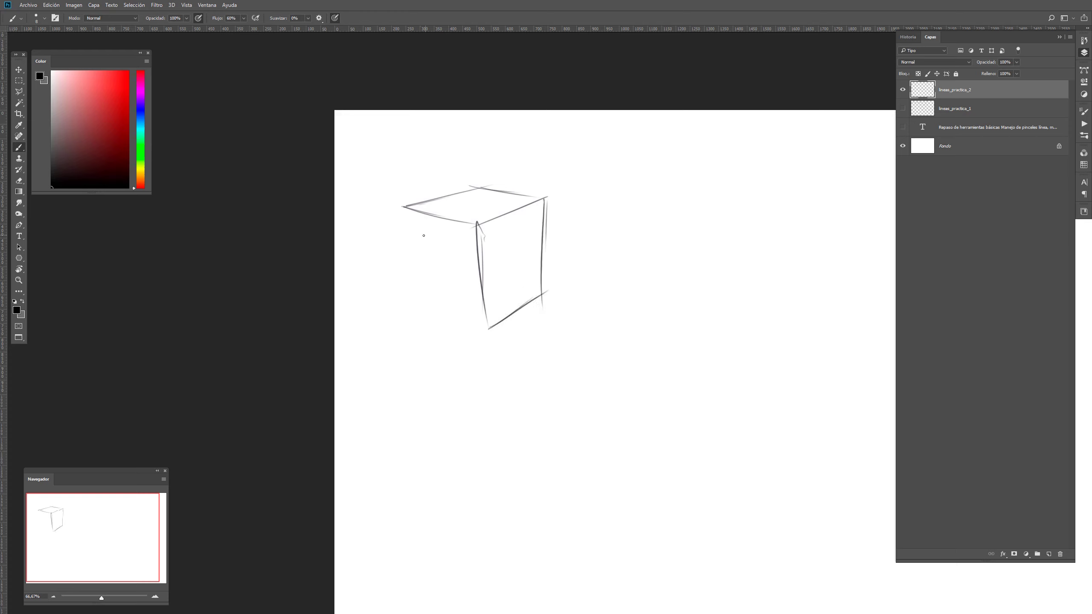
{"action": "mouse_move", "coordinate": [402, 209]}
{"action": "left_mouse_down"}
{"action": "mouse_move", "coordinate": [434, 294]}
{"action": "mouse_move", "coordinate": [481, 320]}
{"action": "left_mouse_up"}
{"action": "left_click_drag", "start_coordinate": [429, 295], "coordinate": [497, 327]}
Sketch a slightly tapered cylinder beside the cube, with elliptical ends, a middle contour ring and a lengthwise surface line
{"action": "mouse_move", "coordinate": [620, 181]}
{"action": "left_mouse_down"}
{"action": "mouse_move", "coordinate": [598, 189]}
{"action": "mouse_move", "coordinate": [688, 177]}
{"action": "left_mouse_up"}
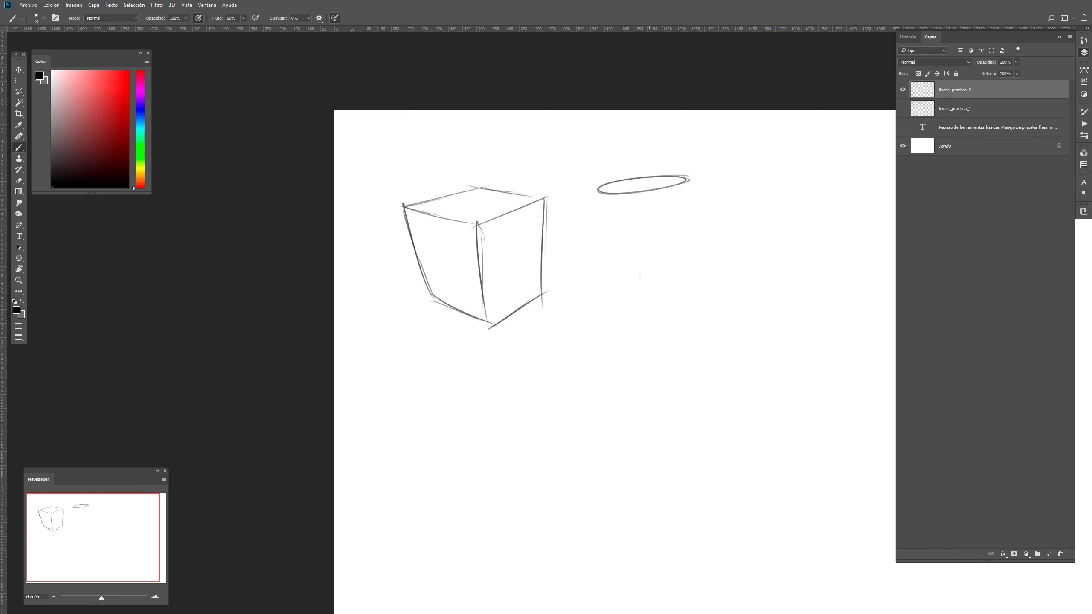
{"action": "left_click_drag", "start_coordinate": [639, 276], "coordinate": [691, 276]}
{"action": "left_click_drag", "start_coordinate": [599, 190], "coordinate": [621, 288]}
{"action": "left_click_drag", "start_coordinate": [595, 188], "coordinate": [610, 264]}
{"action": "left_click_drag", "start_coordinate": [598, 215], "coordinate": [618, 292]}
{"action": "left_click_drag", "start_coordinate": [609, 247], "coordinate": [614, 279]}
{"action": "left_click_drag", "start_coordinate": [689, 173], "coordinate": [690, 282]}
{"action": "mouse_move", "coordinate": [603, 225]}
{"action": "left_mouse_down"}
{"action": "mouse_move", "coordinate": [634, 229]}
{"action": "mouse_move", "coordinate": [620, 236]}
{"action": "mouse_move", "coordinate": [690, 223]}
{"action": "left_mouse_up"}
{"action": "mouse_move", "coordinate": [618, 193]}
{"action": "left_mouse_down"}
{"action": "mouse_move", "coordinate": [668, 173]}
{"action": "mouse_move", "coordinate": [633, 270]}
{"action": "mouse_move", "coordinate": [639, 292]}
{"action": "left_mouse_up"}
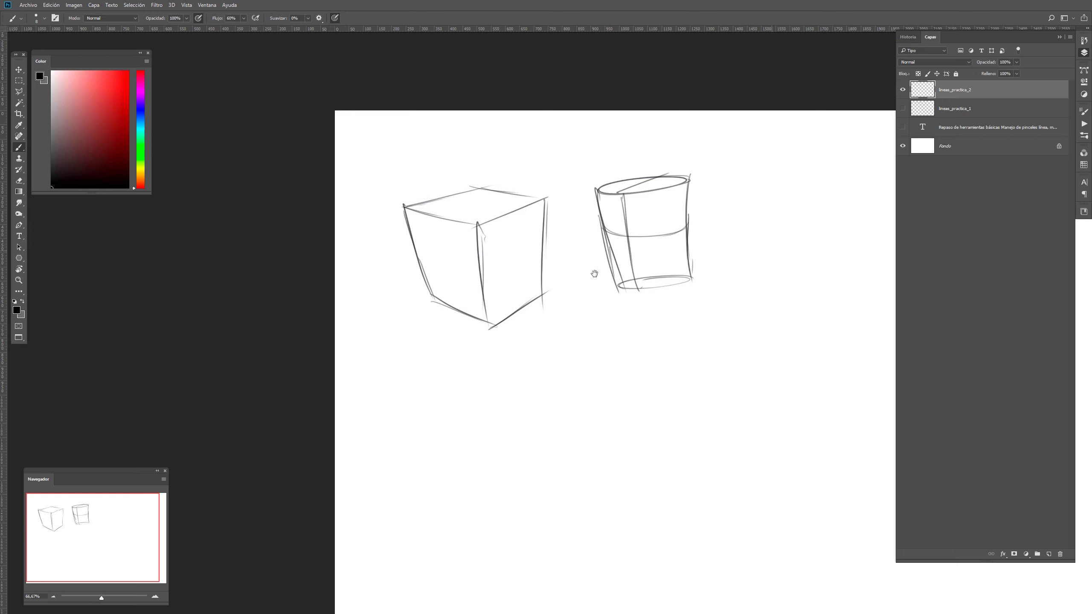
Sketch a flared cup shape with a tilted elliptical rim and curved sides beside the cylinder
{"action": "left_click_drag", "start_coordinate": [742, 199], "coordinate": [577, 224]}
{"action": "mouse_move", "coordinate": [650, 196]}
{"action": "left_mouse_down"}
{"action": "mouse_move", "coordinate": [600, 228]}
{"action": "mouse_move", "coordinate": [645, 215]}
{"action": "mouse_move", "coordinate": [619, 229]}
{"action": "mouse_move", "coordinate": [611, 287]}
{"action": "mouse_move", "coordinate": [662, 268]}
{"action": "mouse_move", "coordinate": [651, 274]}
{"action": "left_mouse_up"}
{"action": "left_click_drag", "start_coordinate": [572, 233], "coordinate": [619, 306]}
{"action": "mouse_move", "coordinate": [658, 230]}
{"action": "left_mouse_down"}
{"action": "mouse_move", "coordinate": [665, 310]}
{"action": "mouse_move", "coordinate": [666, 290]}
{"action": "mouse_move", "coordinate": [637, 310]}
{"action": "mouse_move", "coordinate": [649, 313]}
{"action": "left_mouse_up"}
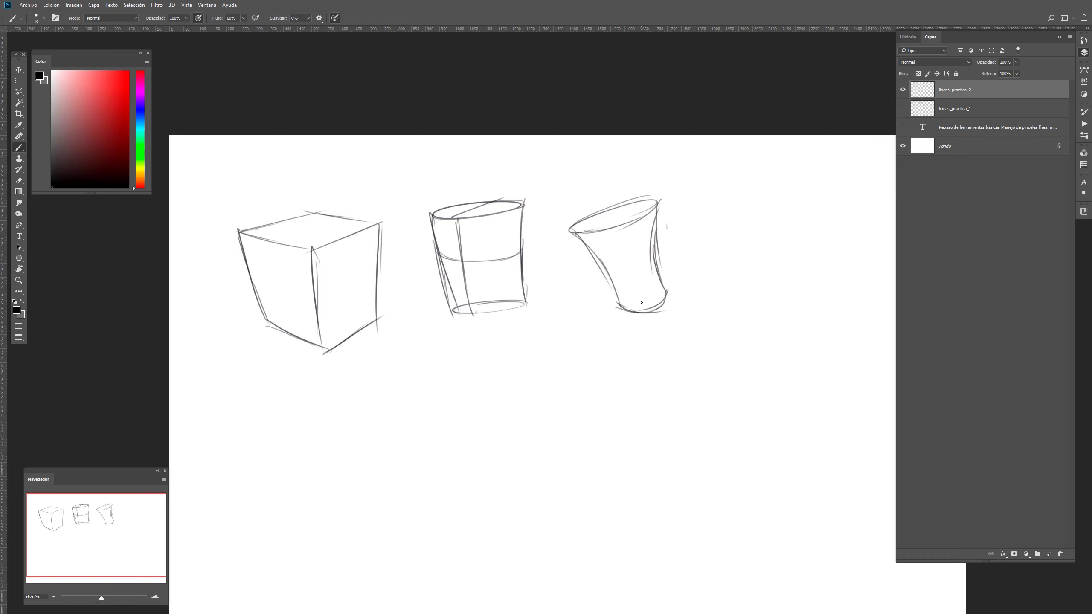
Draw a scratchy overworked arc and a stiff broken line beside the flared cup, and cross both out with X marks
{"action": "mouse_move", "coordinate": [700, 253]}
{"action": "left_mouse_down"}
{"action": "mouse_move", "coordinate": [575, 236]}
{"action": "mouse_move", "coordinate": [638, 212]}
{"action": "mouse_move", "coordinate": [656, 211]}
{"action": "mouse_move", "coordinate": [660, 227]}
{"action": "left_mouse_up"}
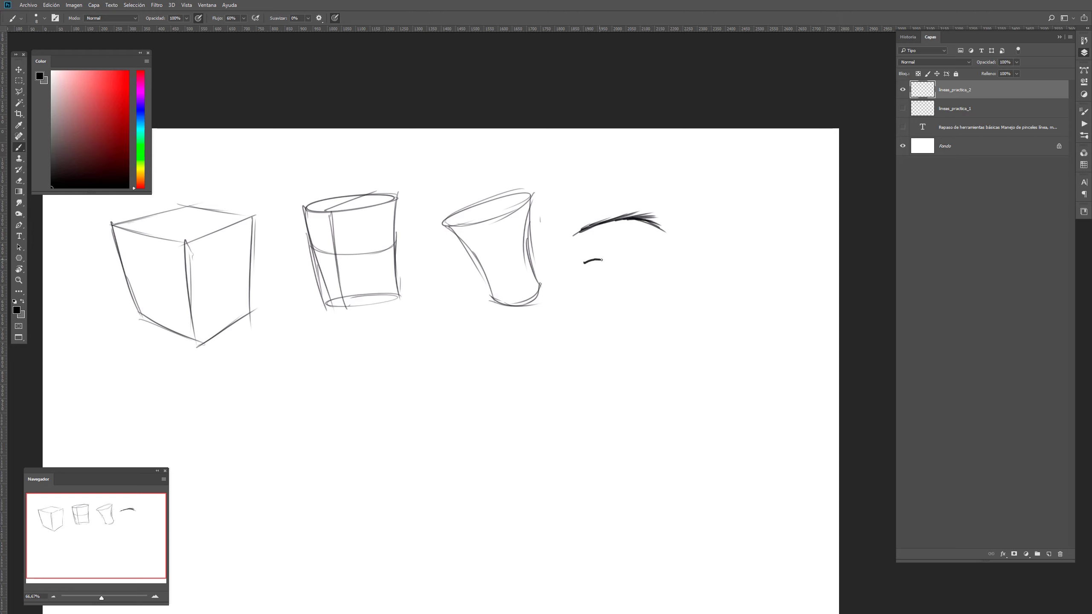
{"action": "mouse_move", "coordinate": [601, 260]}
{"action": "left_mouse_down"}
{"action": "mouse_move", "coordinate": [628, 258]}
{"action": "mouse_move", "coordinate": [637, 273]}
{"action": "mouse_move", "coordinate": [622, 287]}
{"action": "left_mouse_up"}
{"action": "mouse_move", "coordinate": [569, 188]}
{"action": "left_mouse_down"}
{"action": "mouse_move", "coordinate": [621, 216]}
{"action": "mouse_move", "coordinate": [593, 239]}
{"action": "left_mouse_up"}
{"action": "mouse_move", "coordinate": [597, 238]}
{"action": "left_mouse_down"}
{"action": "mouse_move", "coordinate": [651, 259]}
{"action": "mouse_move", "coordinate": [604, 281]}
{"action": "left_mouse_up"}
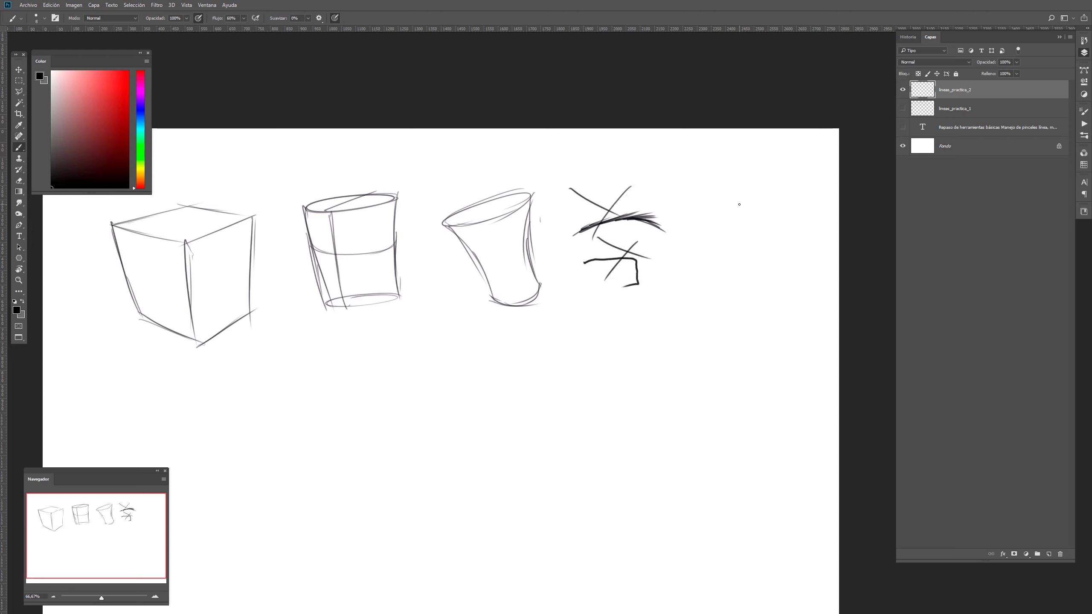
Sketch an hourglass-shaped form with an elliptical top, narrow waist and contour lines beside the crossed-out strokes
{"action": "mouse_move", "coordinate": [700, 206]}
{"action": "left_mouse_down"}
{"action": "mouse_move", "coordinate": [670, 204]}
{"action": "mouse_move", "coordinate": [681, 187]}
{"action": "mouse_move", "coordinate": [711, 184]}
{"action": "mouse_move", "coordinate": [756, 196]}
{"action": "mouse_move", "coordinate": [733, 211]}
{"action": "mouse_move", "coordinate": [694, 211]}
{"action": "mouse_move", "coordinate": [734, 210]}
{"action": "mouse_move", "coordinate": [699, 222]}
{"action": "mouse_move", "coordinate": [710, 235]}
{"action": "left_mouse_up"}
{"action": "left_click_drag", "start_coordinate": [759, 202], "coordinate": [728, 256]}
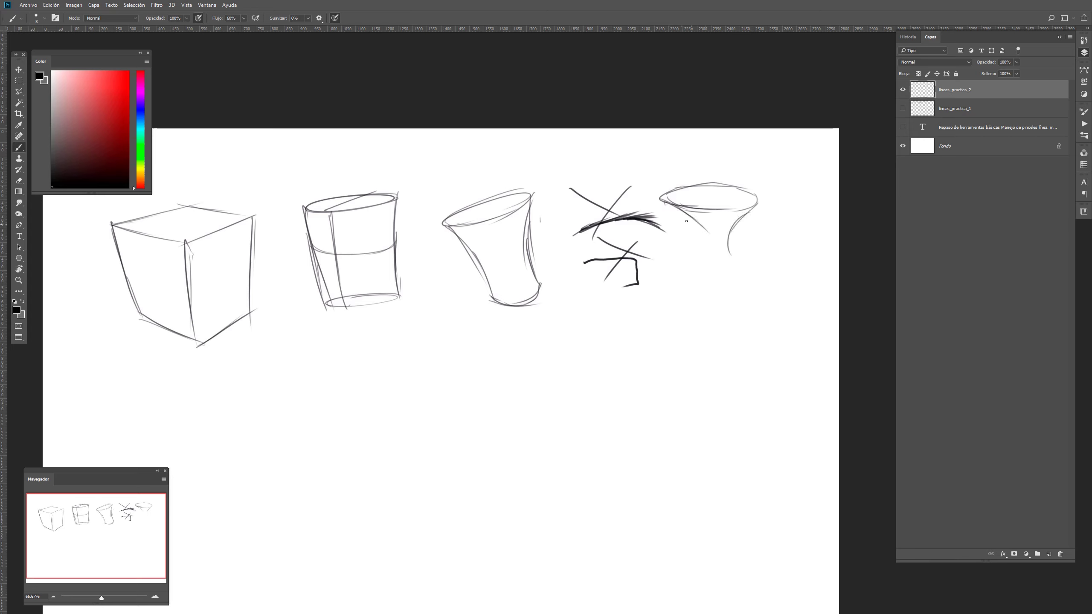
{"action": "mouse_move", "coordinate": [668, 204]}
{"action": "left_mouse_down"}
{"action": "mouse_move", "coordinate": [706, 248]}
{"action": "mouse_move", "coordinate": [688, 277]}
{"action": "left_mouse_up"}
{"action": "mouse_move", "coordinate": [744, 222]}
{"action": "left_mouse_down"}
{"action": "mouse_move", "coordinate": [727, 253]}
{"action": "mouse_move", "coordinate": [746, 287]}
{"action": "mouse_move", "coordinate": [684, 287]}
{"action": "mouse_move", "coordinate": [744, 289]}
{"action": "mouse_move", "coordinate": [721, 301]}
{"action": "mouse_move", "coordinate": [750, 285]}
{"action": "mouse_move", "coordinate": [715, 243]}
{"action": "mouse_move", "coordinate": [733, 295]}
{"action": "left_mouse_up"}
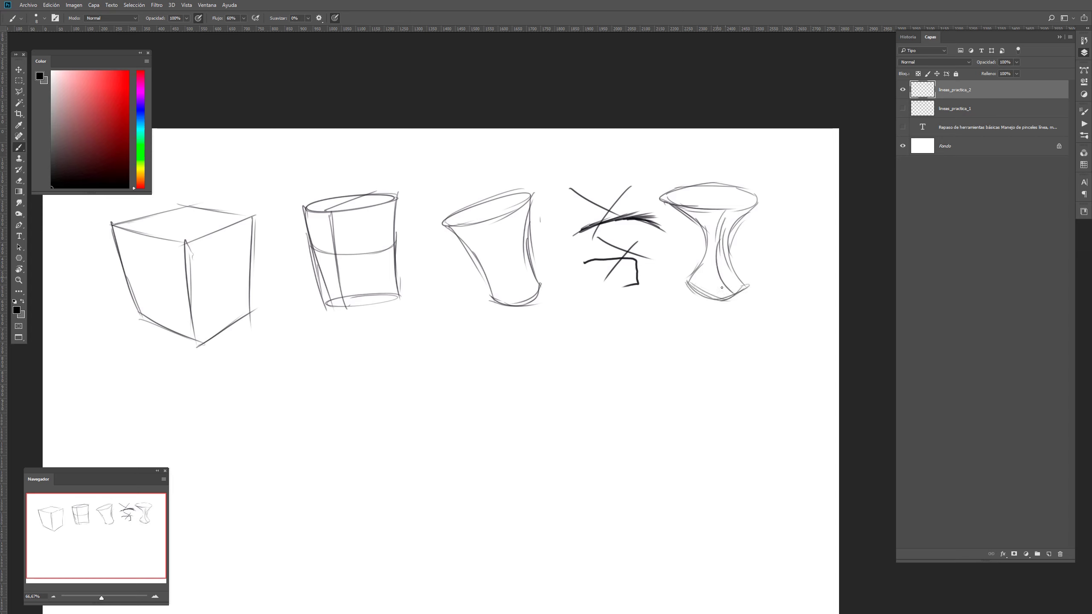
{"action": "mouse_move", "coordinate": [706, 254]}
{"action": "left_mouse_down"}
{"action": "mouse_move", "coordinate": [727, 247]}
{"action": "mouse_move", "coordinate": [714, 281]}
{"action": "mouse_move", "coordinate": [731, 283]}
{"action": "left_mouse_up"}
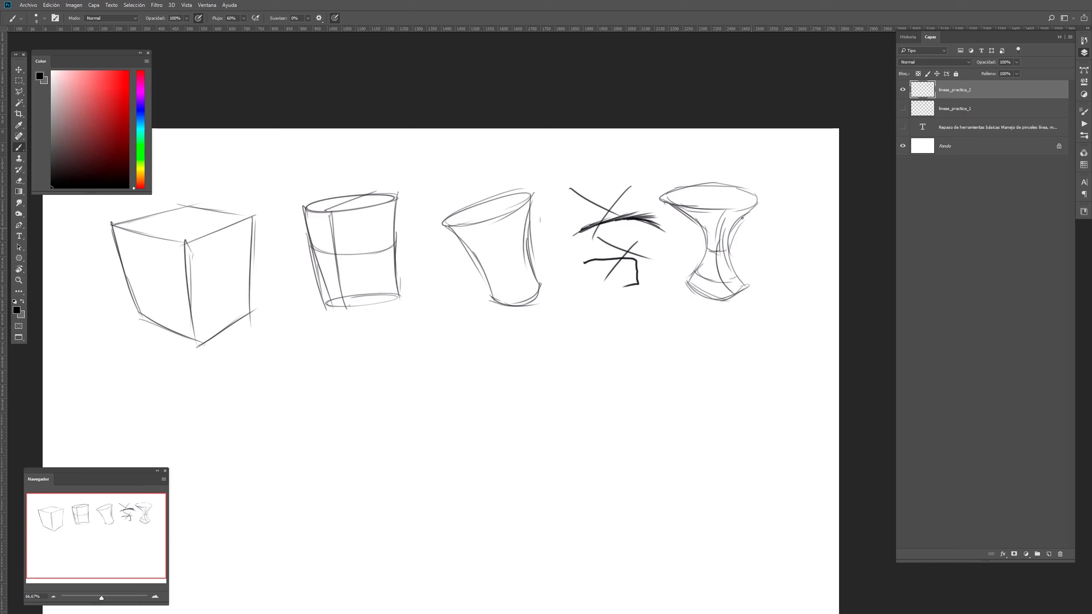
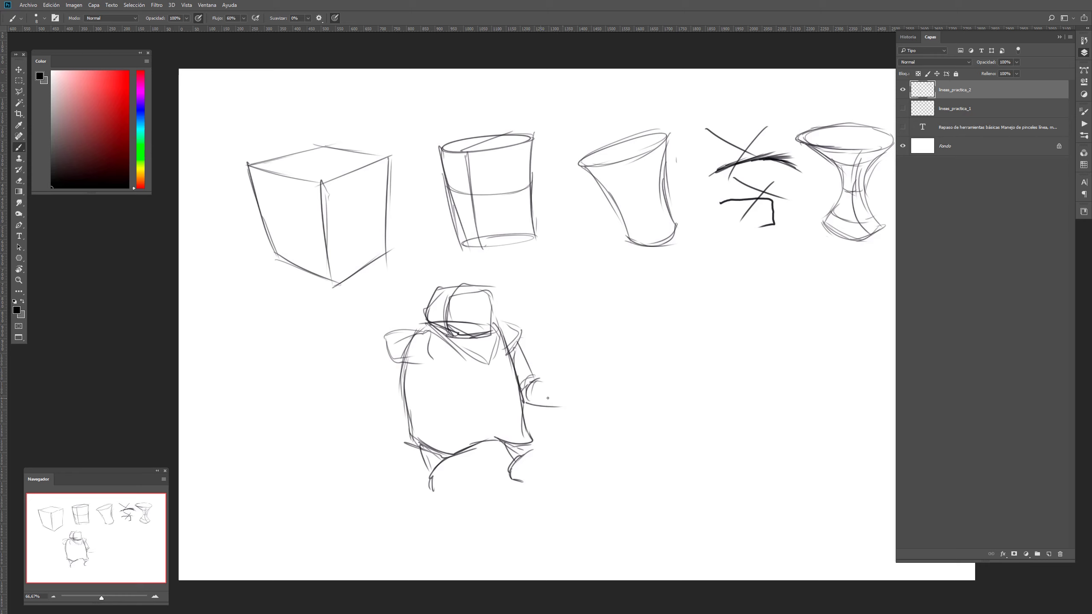
Add both arms with hands to the bulky figure and draw contour lines across its torso
{"action": "left_click_drag", "start_coordinate": [581, 392], "coordinate": [536, 379]}
{"action": "mouse_move", "coordinate": [392, 347]}
{"action": "left_mouse_down"}
{"action": "mouse_move", "coordinate": [401, 372]}
{"action": "mouse_move", "coordinate": [360, 391]}
{"action": "mouse_move", "coordinate": [365, 447]}
{"action": "left_mouse_up"}
{"action": "left_click_drag", "start_coordinate": [371, 424], "coordinate": [378, 454]}
{"action": "mouse_move", "coordinate": [581, 382]}
{"action": "left_mouse_down"}
{"action": "mouse_move", "coordinate": [577, 403]}
{"action": "mouse_move", "coordinate": [610, 386]}
{"action": "mouse_move", "coordinate": [584, 401]}
{"action": "left_mouse_up"}
{"action": "left_click_drag", "start_coordinate": [593, 381], "coordinate": [580, 402]}
{"action": "left_click_drag", "start_coordinate": [586, 402], "coordinate": [602, 405]}
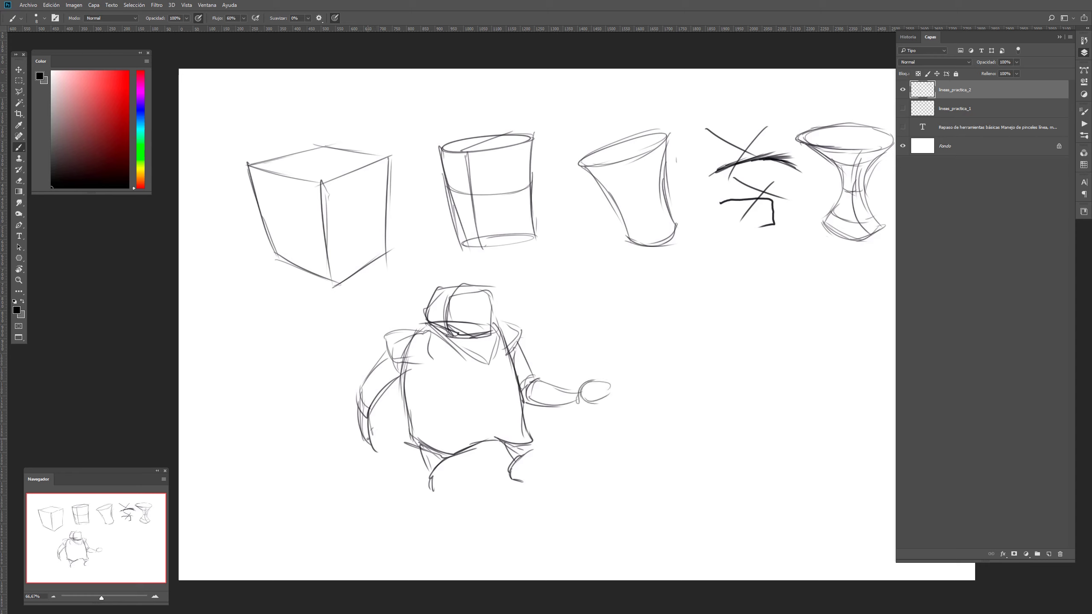
{"action": "left_click_drag", "start_coordinate": [368, 439], "coordinate": [371, 450]}
{"action": "left_click_drag", "start_coordinate": [364, 446], "coordinate": [381, 451]}
{"action": "mouse_move", "coordinate": [486, 368]}
{"action": "left_mouse_down"}
{"action": "mouse_move", "coordinate": [499, 414]}
{"action": "mouse_move", "coordinate": [499, 442]}
{"action": "left_mouse_up"}
{"action": "mouse_move", "coordinate": [405, 402]}
{"action": "left_mouse_down"}
{"action": "mouse_move", "coordinate": [452, 422]}
{"action": "mouse_move", "coordinate": [412, 402]}
{"action": "mouse_move", "coordinate": [496, 406]}
{"action": "mouse_move", "coordinate": [451, 417]}
{"action": "mouse_move", "coordinate": [509, 407]}
{"action": "left_mouse_up"}
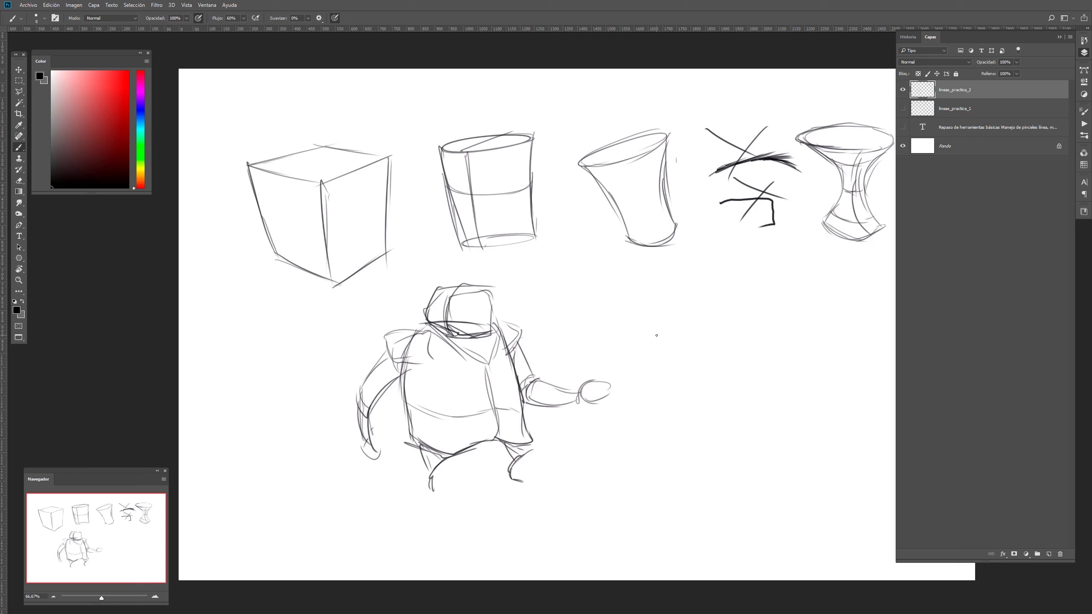
Sketch the head and long, bent torso of a hunched figure beside the bulky figure
{"action": "mouse_move", "coordinate": [642, 357]}
{"action": "left_mouse_down"}
{"action": "mouse_move", "coordinate": [654, 322]}
{"action": "mouse_move", "coordinate": [696, 316]}
{"action": "mouse_move", "coordinate": [700, 326]}
{"action": "left_mouse_up"}
{"action": "left_click_drag", "start_coordinate": [635, 339], "coordinate": [687, 422]}
{"action": "left_click_drag", "start_coordinate": [696, 328], "coordinate": [715, 355]}
{"action": "mouse_move", "coordinate": [643, 359]}
{"action": "left_mouse_down"}
{"action": "mouse_move", "coordinate": [641, 343]}
{"action": "mouse_move", "coordinate": [690, 333]}
{"action": "mouse_move", "coordinate": [711, 375]}
{"action": "left_mouse_up"}
{"action": "mouse_move", "coordinate": [707, 333]}
{"action": "left_mouse_down"}
{"action": "mouse_move", "coordinate": [725, 372]}
{"action": "mouse_move", "coordinate": [717, 420]}
{"action": "left_mouse_up"}
{"action": "left_click_drag", "start_coordinate": [710, 370], "coordinate": [729, 436]}
{"action": "mouse_move", "coordinate": [686, 398]}
{"action": "left_mouse_down"}
{"action": "mouse_move", "coordinate": [687, 438]}
{"action": "mouse_move", "coordinate": [705, 459]}
{"action": "mouse_move", "coordinate": [744, 461]}
{"action": "left_mouse_up"}
{"action": "left_click_drag", "start_coordinate": [727, 412], "coordinate": [745, 449]}
{"action": "left_click_drag", "start_coordinate": [721, 392], "coordinate": [752, 462]}
{"action": "mouse_move", "coordinate": [731, 418]}
{"action": "left_mouse_down"}
{"action": "mouse_move", "coordinate": [741, 462]}
{"action": "mouse_move", "coordinate": [679, 459]}
{"action": "left_mouse_up"}
{"action": "left_click_drag", "start_coordinate": [689, 413], "coordinate": [683, 455]}
{"action": "left_click_drag", "start_coordinate": [691, 426], "coordinate": [689, 458]}
Sketch the hunched figure's two short legs and add a line to its head
{"action": "mouse_move", "coordinate": [690, 459]}
{"action": "left_mouse_down"}
{"action": "mouse_move", "coordinate": [712, 454]}
{"action": "mouse_move", "coordinate": [697, 460]}
{"action": "mouse_move", "coordinate": [698, 486]}
{"action": "left_mouse_up"}
{"action": "left_click_drag", "start_coordinate": [696, 459], "coordinate": [703, 489]}
{"action": "left_click_drag", "start_coordinate": [703, 489], "coordinate": [687, 492]}
{"action": "left_click_drag", "start_coordinate": [736, 461], "coordinate": [760, 494]}
{"action": "left_click_drag", "start_coordinate": [753, 477], "coordinate": [771, 504]}
{"action": "mouse_move", "coordinate": [653, 324]}
{"action": "left_mouse_down"}
{"action": "mouse_move", "coordinate": [667, 343]}
{"action": "mouse_move", "coordinate": [657, 350]}
{"action": "mouse_move", "coordinate": [677, 318]}
{"action": "mouse_move", "coordinate": [671, 342]}
{"action": "mouse_move", "coordinate": [633, 305]}
{"action": "mouse_move", "coordinate": [658, 304]}
{"action": "mouse_move", "coordinate": [668, 322]}
{"action": "mouse_move", "coordinate": [644, 302]}
{"action": "mouse_move", "coordinate": [644, 330]}
{"action": "mouse_move", "coordinate": [664, 309]}
{"action": "mouse_move", "coordinate": [669, 324]}
{"action": "mouse_move", "coordinate": [634, 315]}
{"action": "mouse_move", "coordinate": [660, 344]}
{"action": "left_mouse_up"}
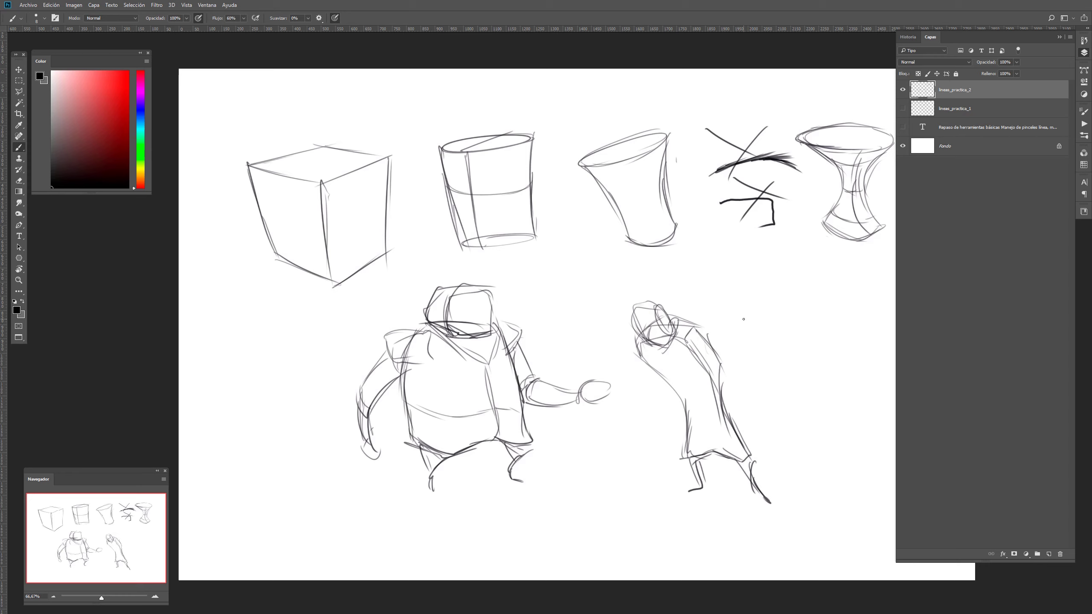
Draw the hunched figure's shoulders and its arm behind the back, ending in a clawed hand
{"action": "mouse_move", "coordinate": [706, 322]}
{"action": "left_mouse_down"}
{"action": "mouse_move", "coordinate": [694, 358]}
{"action": "mouse_move", "coordinate": [719, 334]}
{"action": "mouse_move", "coordinate": [720, 364]}
{"action": "mouse_move", "coordinate": [693, 356]}
{"action": "left_mouse_up"}
{"action": "mouse_move", "coordinate": [638, 330]}
{"action": "left_mouse_down"}
{"action": "mouse_move", "coordinate": [623, 353]}
{"action": "mouse_move", "coordinate": [632, 372]}
{"action": "mouse_move", "coordinate": [656, 370]}
{"action": "left_mouse_up"}
{"action": "mouse_move", "coordinate": [699, 329]}
{"action": "left_mouse_down"}
{"action": "mouse_move", "coordinate": [729, 338]}
{"action": "mouse_move", "coordinate": [726, 353]}
{"action": "mouse_move", "coordinate": [741, 363]}
{"action": "mouse_move", "coordinate": [732, 370]}
{"action": "mouse_move", "coordinate": [770, 379]}
{"action": "mouse_move", "coordinate": [756, 393]}
{"action": "mouse_move", "coordinate": [756, 427]}
{"action": "left_mouse_up"}
{"action": "left_click_drag", "start_coordinate": [769, 383], "coordinate": [782, 449]}
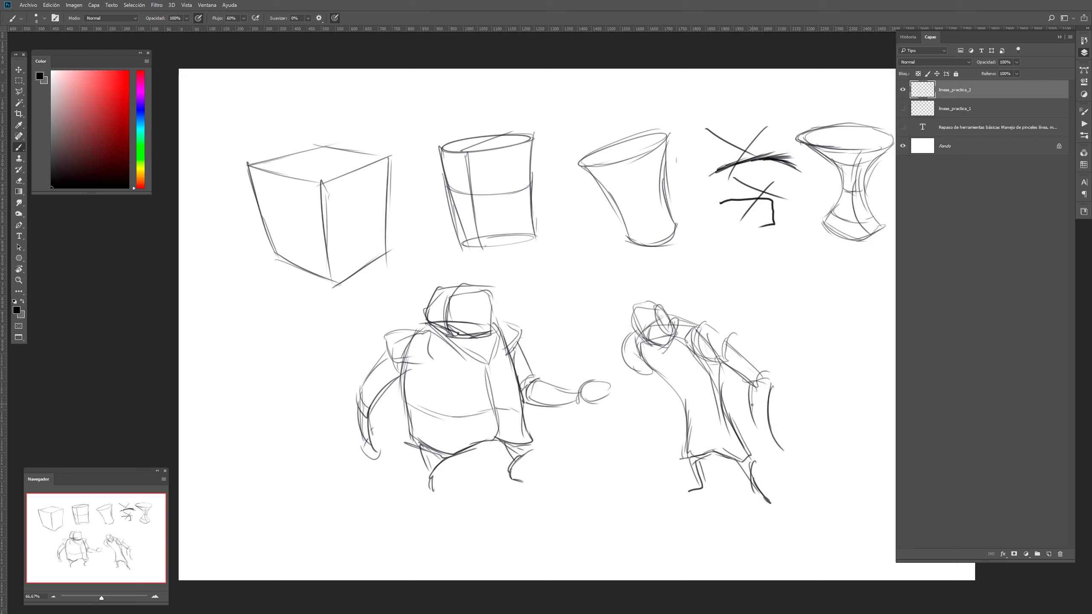
{"action": "left_click_drag", "start_coordinate": [752, 403], "coordinate": [793, 471]}
{"action": "mouse_move", "coordinate": [773, 430]}
{"action": "left_mouse_down"}
{"action": "mouse_move", "coordinate": [786, 458]}
{"action": "mouse_move", "coordinate": [811, 452]}
{"action": "left_mouse_up"}
{"action": "mouse_move", "coordinate": [787, 456]}
{"action": "left_mouse_down"}
{"action": "mouse_move", "coordinate": [819, 449]}
{"action": "mouse_move", "coordinate": [801, 473]}
{"action": "left_mouse_up"}
{"action": "left_click_drag", "start_coordinate": [788, 466], "coordinate": [797, 474]}
{"action": "left_click_drag", "start_coordinate": [772, 427], "coordinate": [791, 449]}
Draw the hunched figure's front arm reaching down, with a segmented forearm and splayed clawed hand
{"action": "mouse_move", "coordinate": [629, 366]}
{"action": "left_mouse_down"}
{"action": "mouse_move", "coordinate": [636, 407]}
{"action": "mouse_move", "coordinate": [646, 381]}
{"action": "mouse_move", "coordinate": [624, 416]}
{"action": "left_mouse_up"}
{"action": "mouse_move", "coordinate": [624, 413]}
{"action": "left_mouse_down"}
{"action": "mouse_move", "coordinate": [652, 422]}
{"action": "mouse_move", "coordinate": [619, 421]}
{"action": "mouse_move", "coordinate": [601, 455]}
{"action": "left_mouse_up"}
{"action": "mouse_move", "coordinate": [622, 419]}
{"action": "left_mouse_down"}
{"action": "mouse_move", "coordinate": [598, 456]}
{"action": "mouse_move", "coordinate": [637, 436]}
{"action": "mouse_move", "coordinate": [603, 478]}
{"action": "left_mouse_up"}
{"action": "left_click_drag", "start_coordinate": [609, 442], "coordinate": [594, 470]}
{"action": "left_click_drag", "start_coordinate": [594, 465], "coordinate": [621, 477]}
{"action": "mouse_move", "coordinate": [631, 445]}
{"action": "left_mouse_down"}
{"action": "mouse_move", "coordinate": [611, 474]}
{"action": "mouse_move", "coordinate": [601, 459]}
{"action": "mouse_move", "coordinate": [560, 486]}
{"action": "left_mouse_up"}
{"action": "left_click_drag", "start_coordinate": [559, 487], "coordinate": [625, 472]}
{"action": "left_click_drag", "start_coordinate": [624, 473], "coordinate": [641, 479]}
{"action": "mouse_move", "coordinate": [624, 456]}
{"action": "left_mouse_down"}
{"action": "mouse_move", "coordinate": [641, 482]}
{"action": "mouse_move", "coordinate": [623, 460]}
{"action": "mouse_move", "coordinate": [575, 465]}
{"action": "left_mouse_up"}
{"action": "mouse_move", "coordinate": [595, 463]}
{"action": "left_mouse_down"}
{"action": "mouse_move", "coordinate": [565, 468]}
{"action": "mouse_move", "coordinate": [556, 491]}
{"action": "left_mouse_up"}
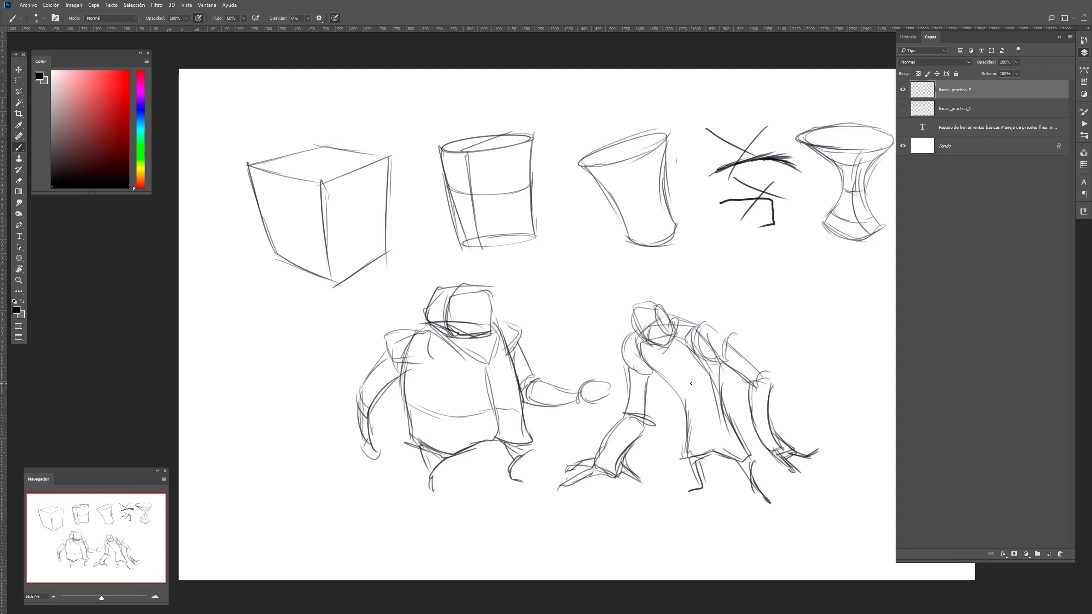
Draw loose sample strokes beside the hunched figure: two arcs, a wave, a C-shaped curve and two slanted straight lines
{"action": "scroll", "coordinate": [705, 342], "scroll_direction": "right", "scroll_amount": 3}
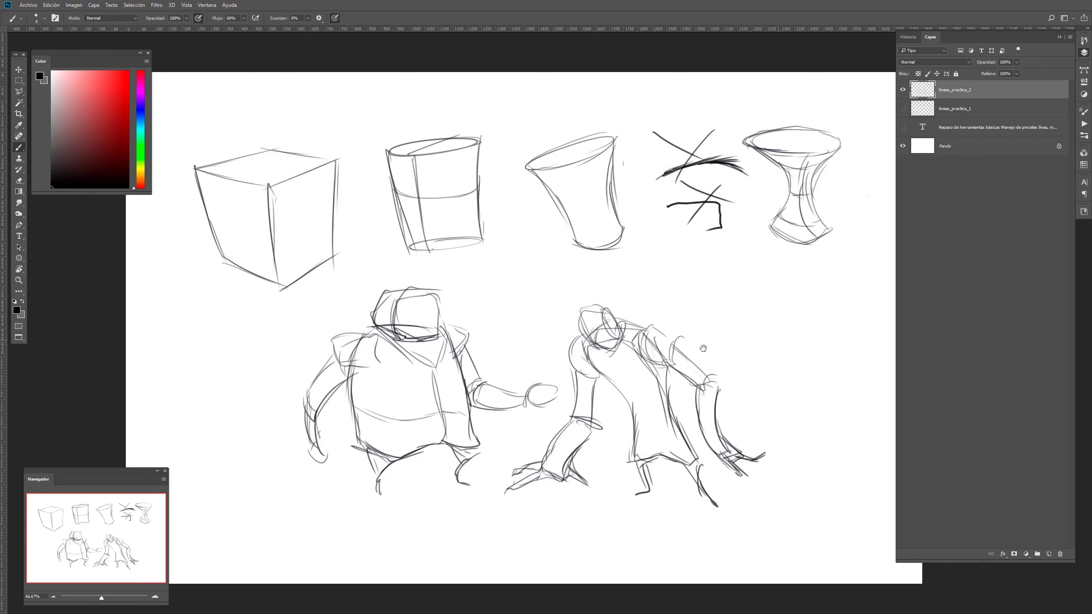
{"action": "scroll", "coordinate": [704, 332], "scroll_direction": "up", "scroll_amount": 1}
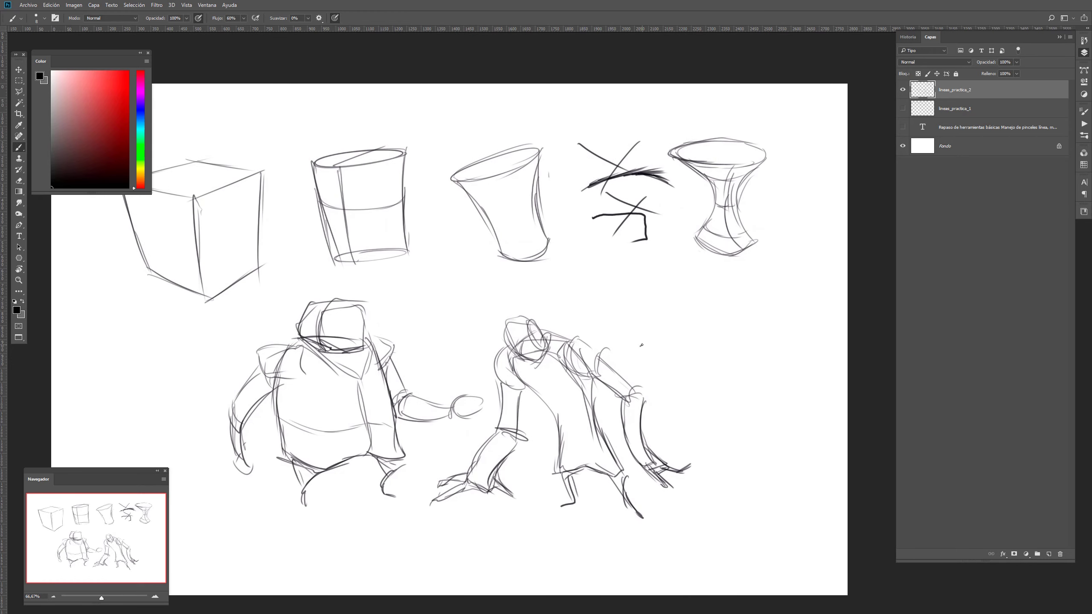
{"action": "left_click_drag", "start_coordinate": [638, 346], "coordinate": [720, 350]}
{"action": "left_click_drag", "start_coordinate": [642, 338], "coordinate": [806, 341]}
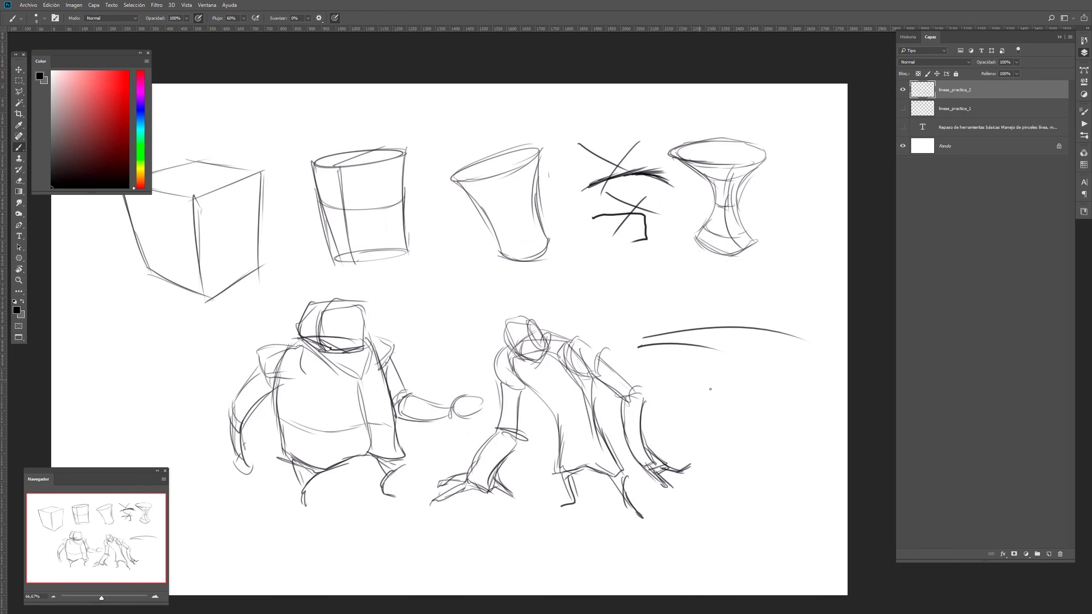
{"action": "left_click_drag", "start_coordinate": [649, 372], "coordinate": [740, 377]}
{"action": "mouse_move", "coordinate": [704, 395]}
{"action": "left_mouse_down"}
{"action": "mouse_move", "coordinate": [710, 416]}
{"action": "mouse_move", "coordinate": [767, 408]}
{"action": "left_mouse_up"}
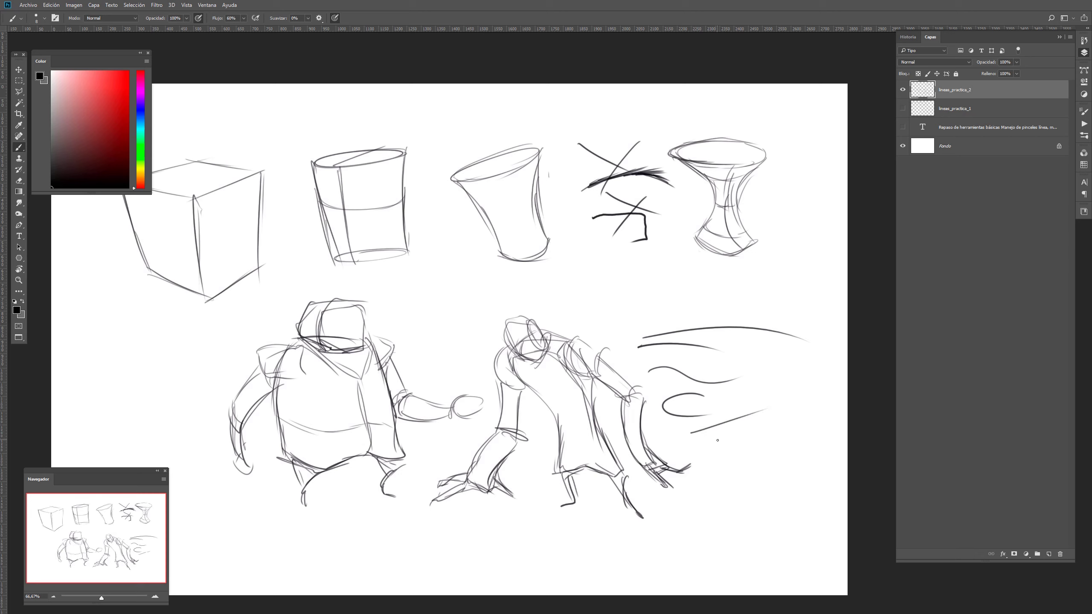
{"action": "left_click_drag", "start_coordinate": [699, 444], "coordinate": [748, 431]}
Draw a wide bracket above the sample strokes and handwrite the label T.D.C. over it
{"action": "mouse_move", "coordinate": [626, 330]}
{"action": "left_mouse_down"}
{"action": "mouse_move", "coordinate": [833, 291]}
{"action": "mouse_move", "coordinate": [834, 323]}
{"action": "left_mouse_up"}
{"action": "left_click_drag", "start_coordinate": [638, 286], "coordinate": [671, 282]}
{"action": "left_click_drag", "start_coordinate": [661, 284], "coordinate": [688, 300]}
{"action": "mouse_move", "coordinate": [687, 287]}
{"action": "left_mouse_down"}
{"action": "mouse_move", "coordinate": [688, 300]}
{"action": "mouse_move", "coordinate": [728, 294]}
{"action": "left_mouse_up"}
{"action": "left_click", "coordinate": [707, 292]}
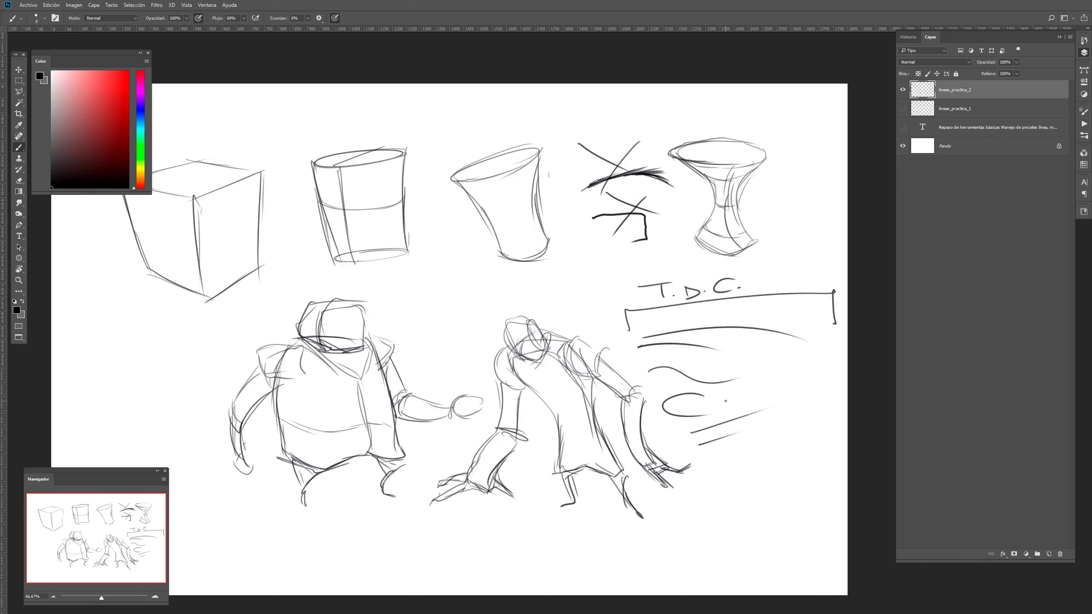
Hide the lineas_practica_2 layer and show the text layer listing the session's topics
{"action": "left_click_drag", "start_coordinate": [654, 460], "coordinate": [687, 491]}
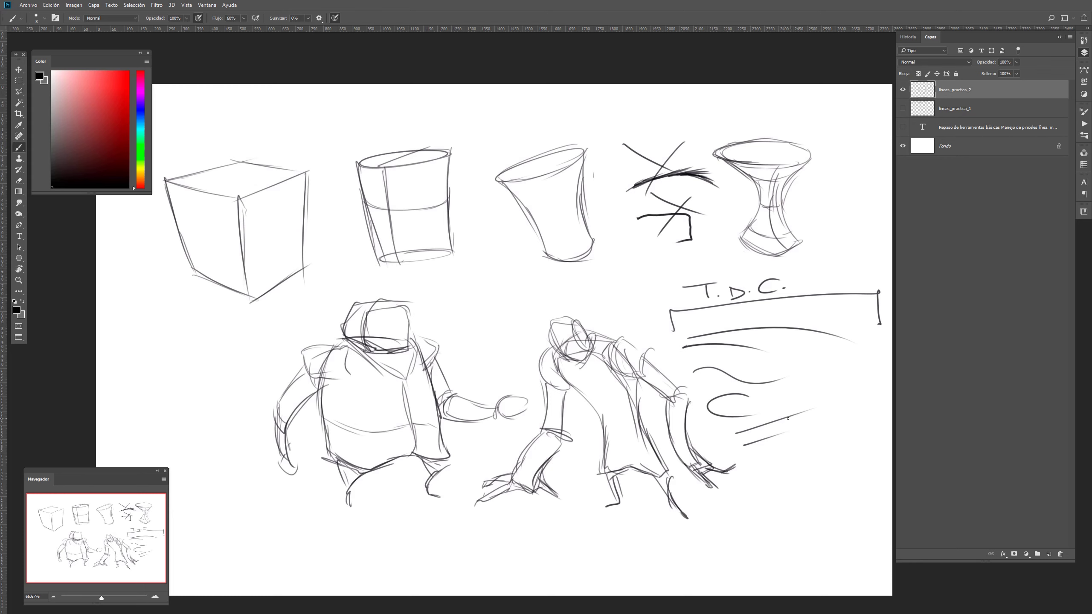
{"action": "left_click_drag", "start_coordinate": [687, 437], "coordinate": [734, 421]}
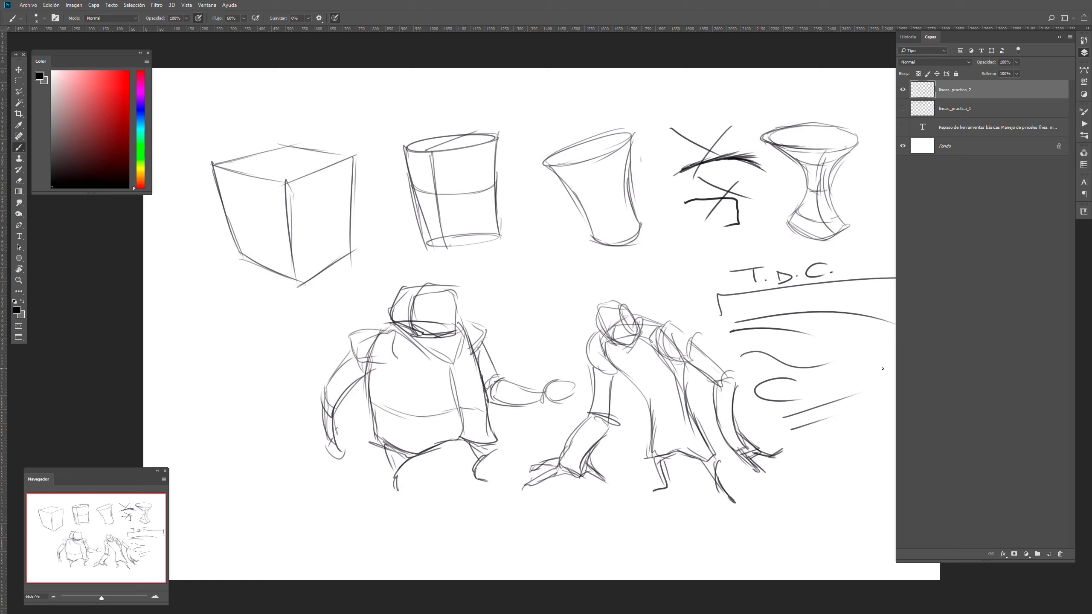
{"action": "left_click", "coordinate": [903, 90]}
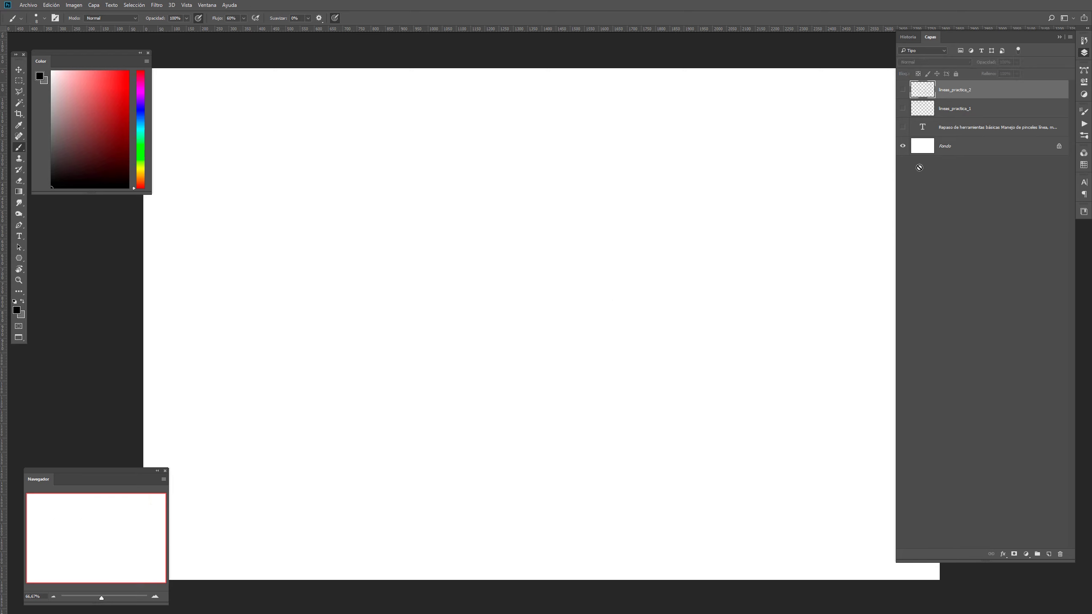
{"action": "left_click", "coordinate": [902, 127]}
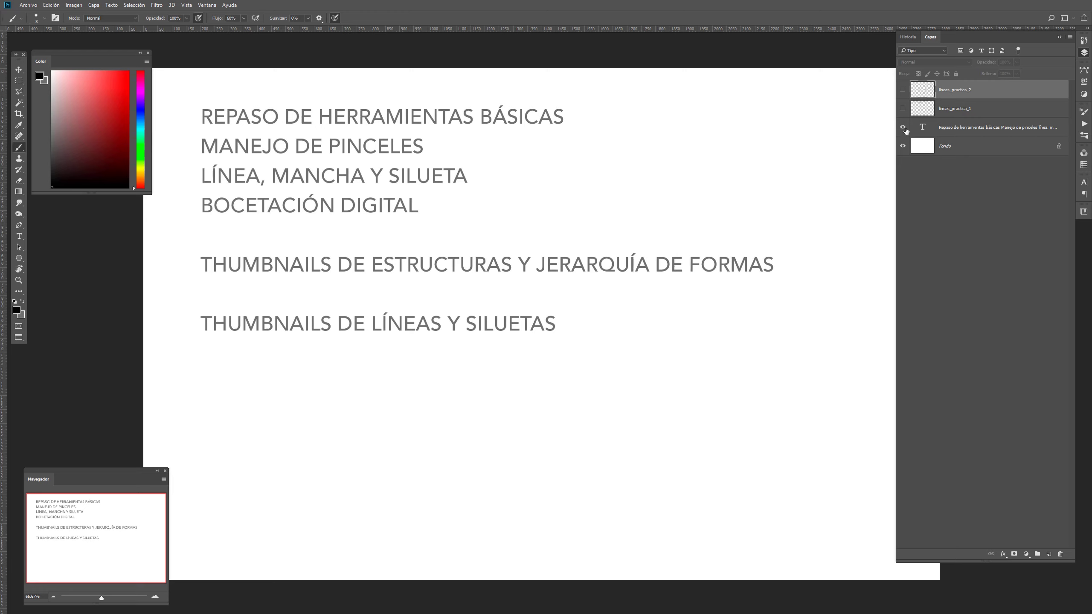
Hide the topics text layer and add a new empty layer directly above it
{"action": "left_click", "coordinate": [908, 132]}
{"action": "left_click", "coordinate": [903, 127]}
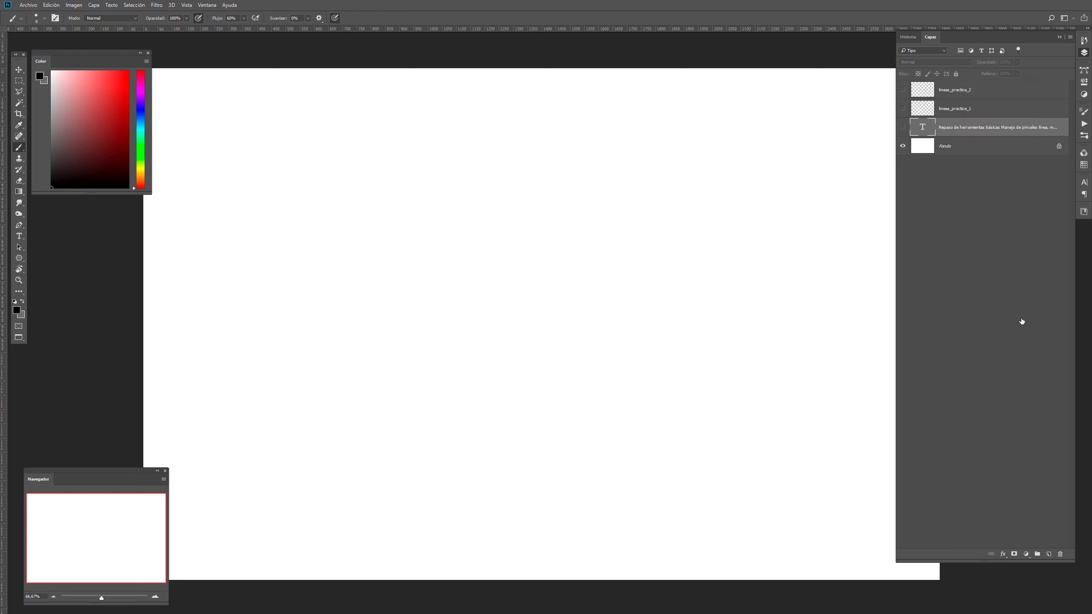
{"action": "left_click", "coordinate": [1048, 554]}
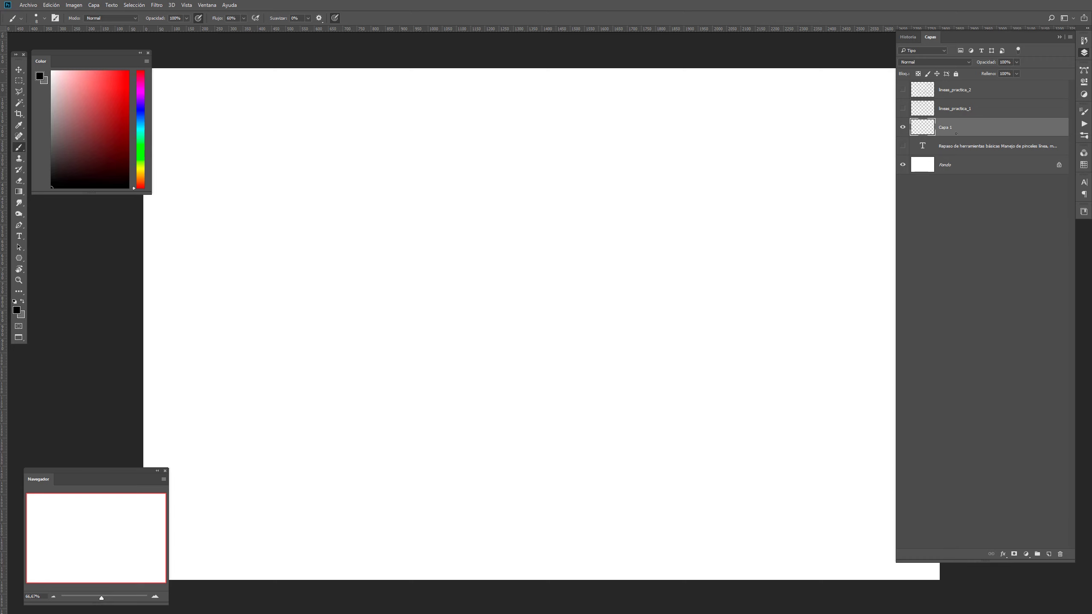
Set the layer thumbnails to the largest size in the layer display options
{"action": "left_click", "coordinate": [1069, 37]}
{"action": "left_click", "coordinate": [1014, 293]}
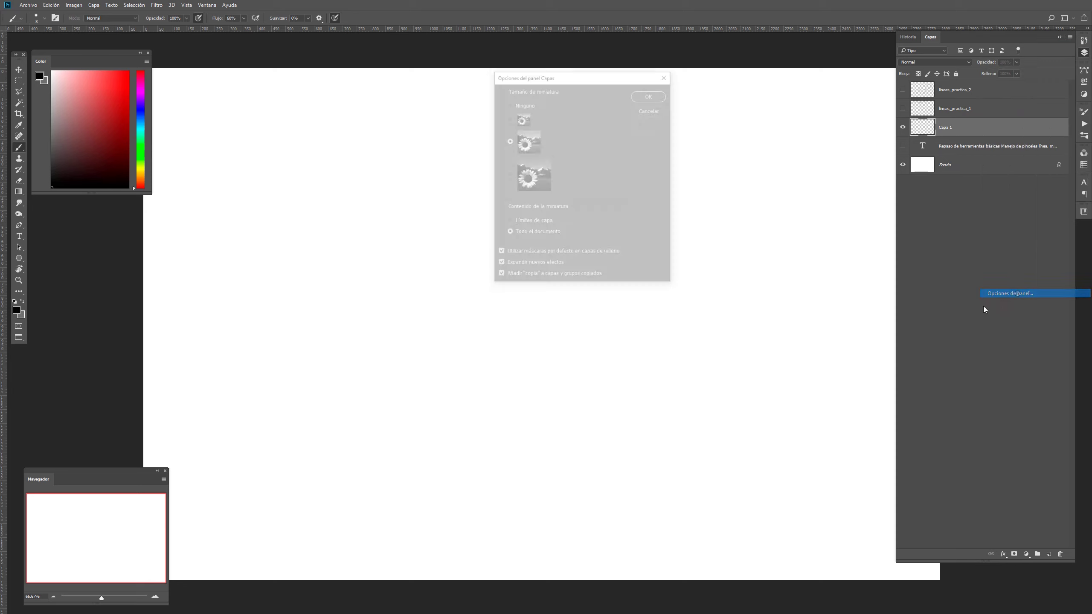
{"action": "left_click", "coordinate": [511, 173]}
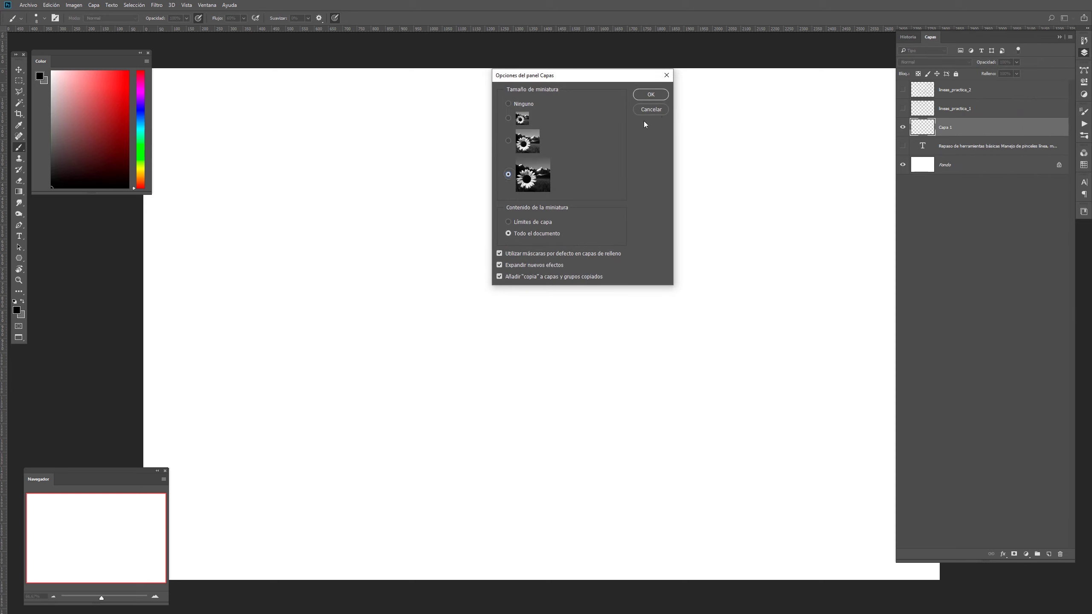
{"action": "left_click", "coordinate": [658, 96]}
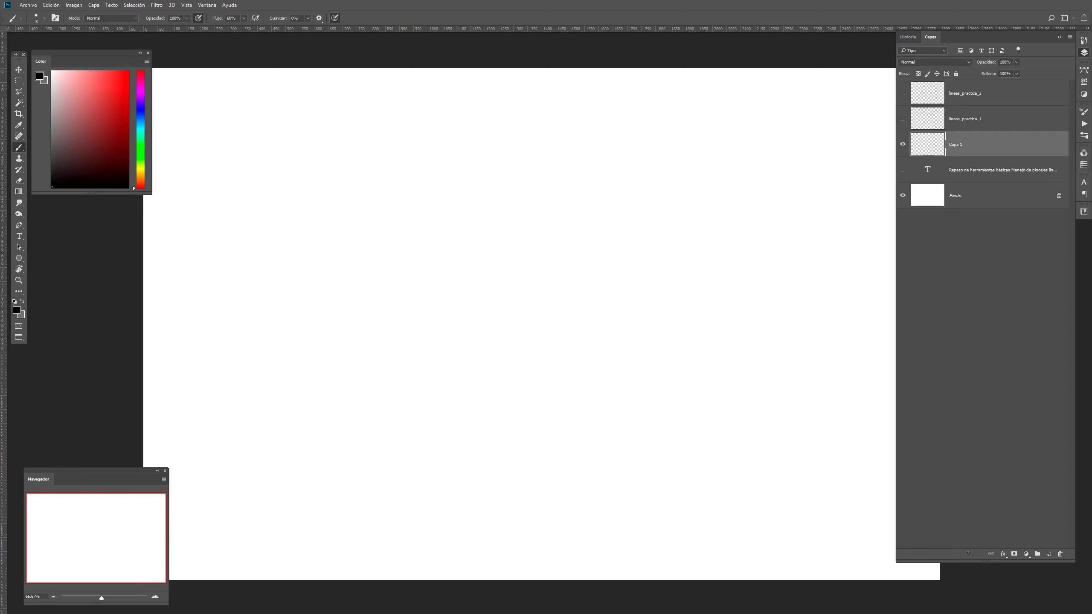
Add five more empty layers above Capa 1 and delete them again
{"action": "left_click", "coordinate": [1048, 554]}
{"action": "left_click", "coordinate": [1048, 554]}
{"action": "left_click", "coordinate": [1048, 554]}
{"action": "left_click", "coordinate": [1048, 554]}
{"action": "left_click", "coordinate": [1048, 554]}
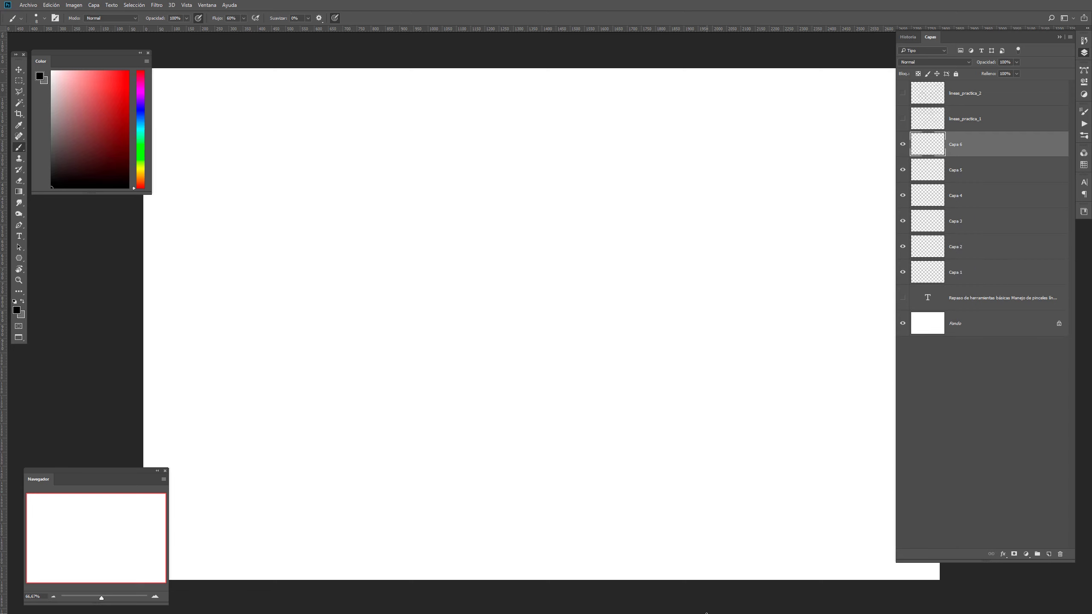
{"action": "left_click", "coordinate": [999, 247], "text": "shift"}
{"action": "key", "text": "Delete"}
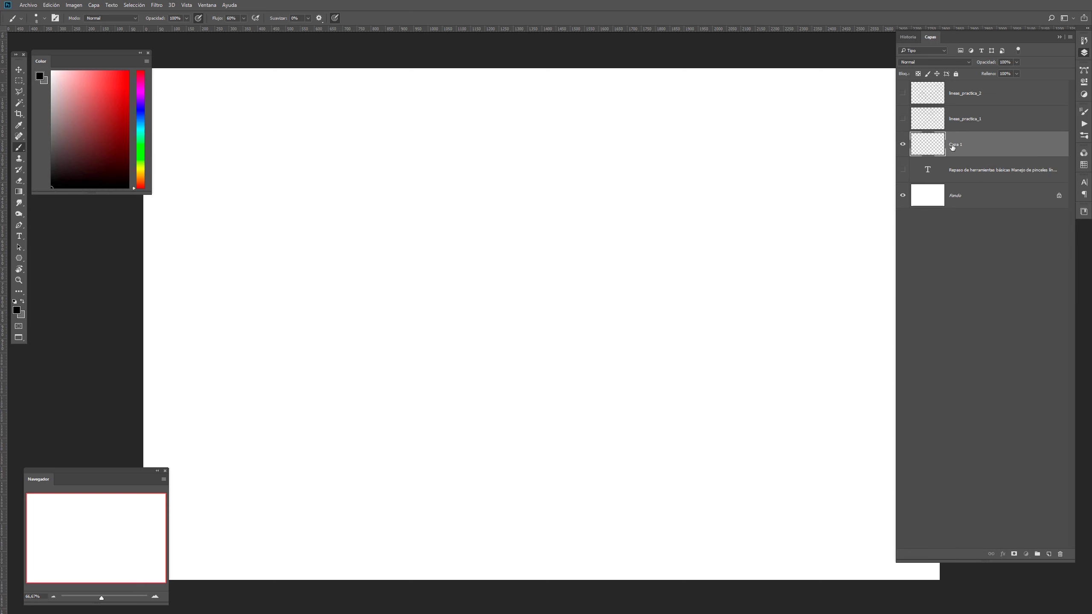
Rename the new layer Capa 1 as sketch_formas
{"action": "double_click", "coordinate": [953, 143]}
{"action": "key", "text": "Escape"}
{"action": "double_click", "coordinate": [954, 144]}
{"action": "type", "text": "sketch_formas"}
{"action": "key", "text": "Return"}
With the Fondo layer hidden, paint broad overlapping light red strokes on sketch_formas using a much larger brush
{"action": "left_click", "coordinate": [903, 196]}
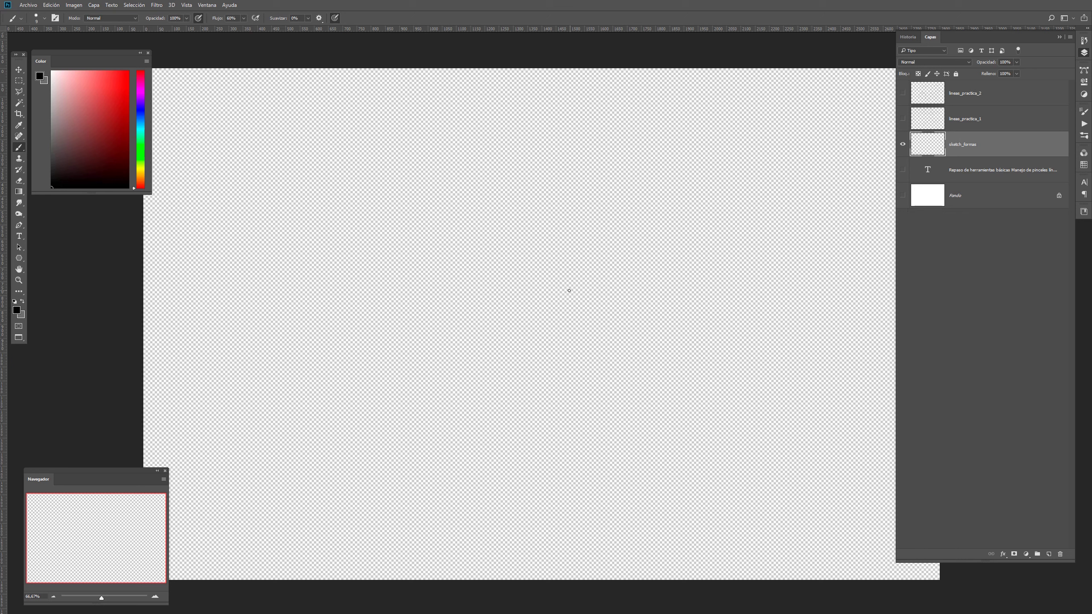
{"action": "key", "text": "bracketright"}
{"action": "key", "text": "bracketright"}
{"action": "key", "text": "bracketright"}
{"action": "key", "text": "bracketright"}
{"action": "key", "text": "bracketright"}
{"action": "key", "text": "bracketright"}
{"action": "key", "text": "bracketright"}
{"action": "key", "text": "bracketright"}
{"action": "key", "text": "bracketright"}
{"action": "key", "text": "bracketright"}
{"action": "key", "text": "bracketright"}
{"action": "key", "text": "bracketright"}
{"action": "key", "text": "bracketright"}
{"action": "key", "text": "bracketright"}
{"action": "key", "text": "bracketright"}
{"action": "key", "text": "x"}
{"action": "left_click", "coordinate": [104, 91]}
{"action": "mouse_move", "coordinate": [473, 281]}
{"action": "left_mouse_down"}
{"action": "mouse_move", "coordinate": [470, 344]}
{"action": "mouse_move", "coordinate": [448, 310]}
{"action": "mouse_move", "coordinate": [504, 271]}
{"action": "mouse_move", "coordinate": [455, 222]}
{"action": "mouse_move", "coordinate": [670, 185]}
{"action": "mouse_move", "coordinate": [537, 344]}
{"action": "mouse_move", "coordinate": [538, 390]}
{"action": "mouse_move", "coordinate": [492, 317]}
{"action": "mouse_move", "coordinate": [451, 305]}
{"action": "mouse_move", "coordinate": [389, 366]}
{"action": "left_mouse_up"}
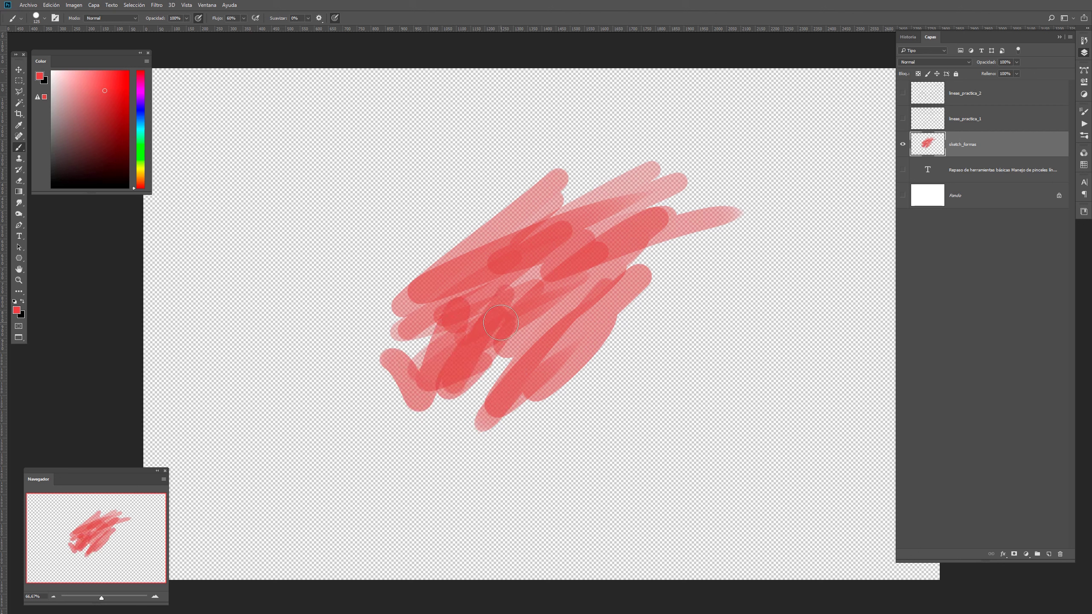
{"action": "mouse_move", "coordinate": [513, 315]}
{"action": "left_mouse_down"}
{"action": "mouse_move", "coordinate": [542, 284]}
{"action": "mouse_move", "coordinate": [522, 315]}
{"action": "mouse_move", "coordinate": [432, 378]}
{"action": "mouse_move", "coordinate": [469, 277]}
{"action": "mouse_move", "coordinate": [545, 316]}
{"action": "mouse_move", "coordinate": [469, 412]}
{"action": "left_mouse_up"}
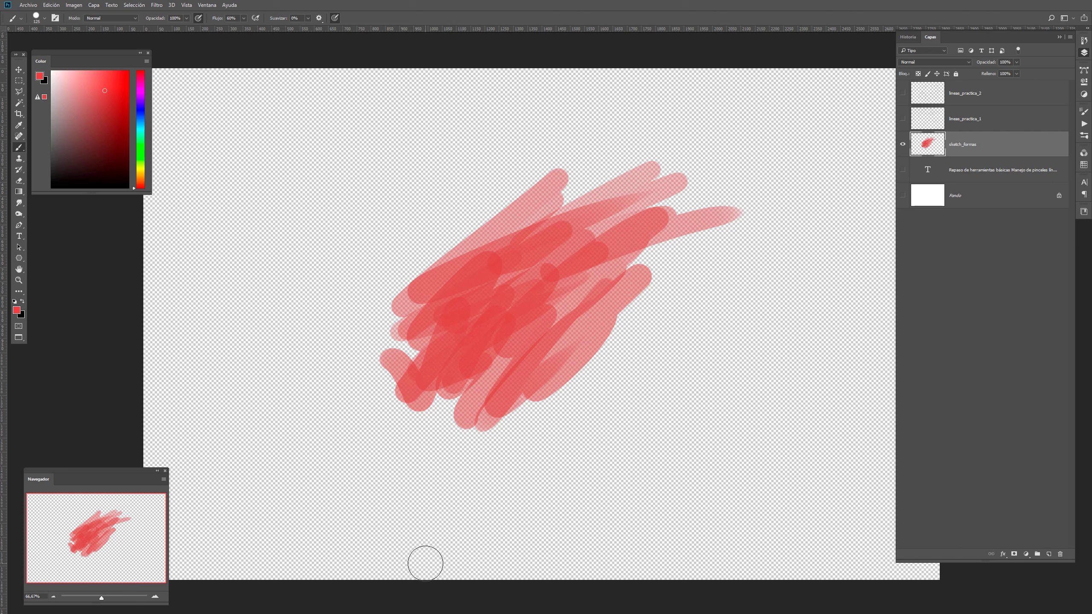
Clear all the red strokes from sketch_formas and show the Fondo layer again
{"action": "key", "text": "ctrl+a"}
{"action": "key", "text": "Delete"}
{"action": "left_click", "coordinate": [902, 195]}
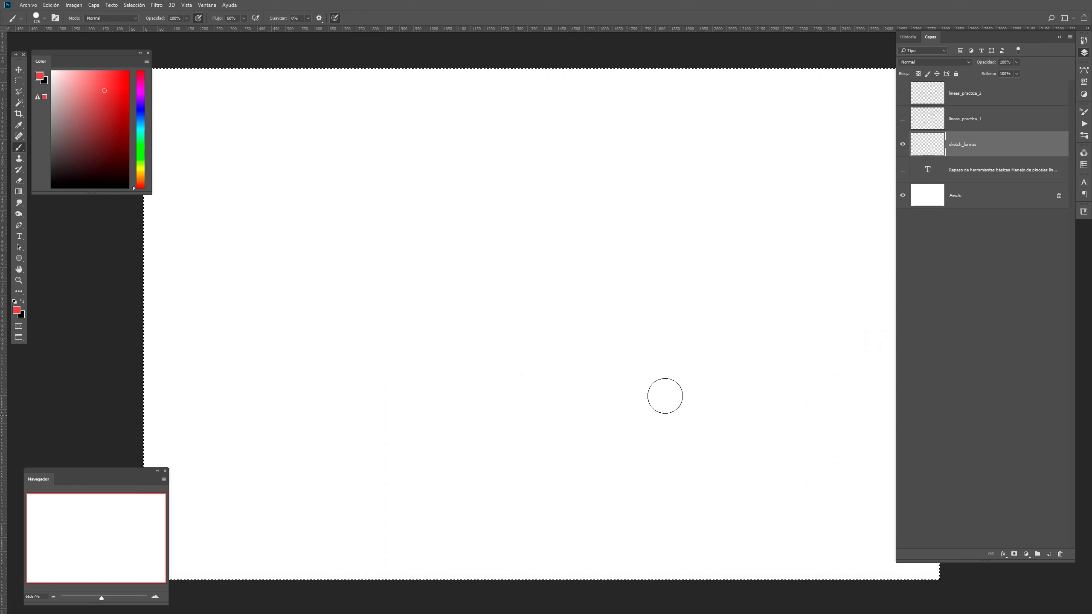
Shrink the brush back to a thin line size and reset the colours to default black and white
{"action": "key", "text": "bracketleft"}
{"action": "key", "text": "bracketleft"}
{"action": "key", "text": "bracketleft"}
{"action": "key", "text": "bracketleft"}
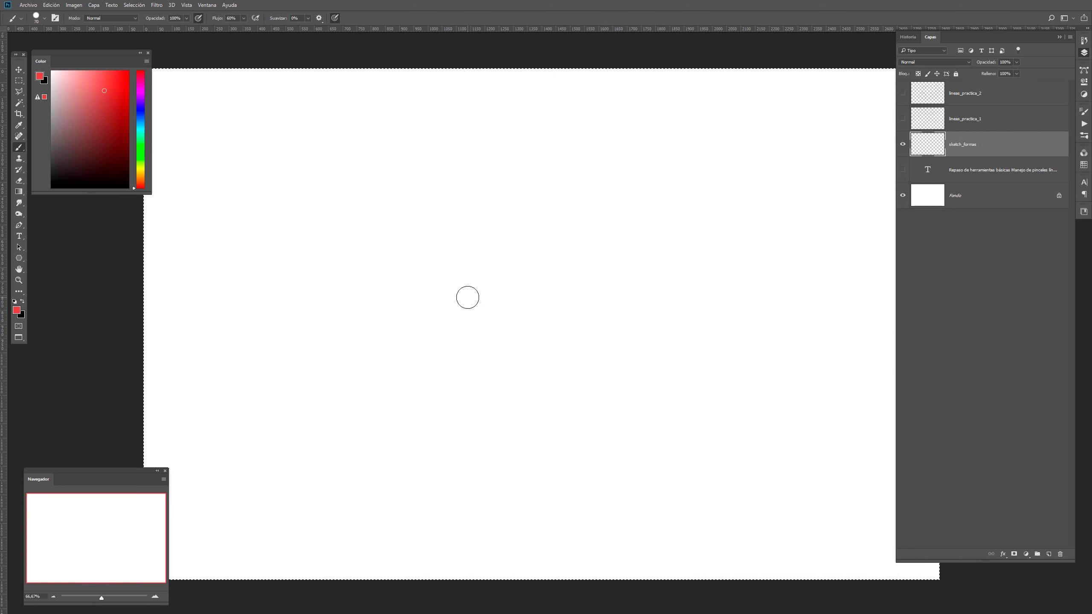
{"action": "key", "text": "bracketleft"}
{"action": "key", "text": "bracketleft"}
{"action": "key", "text": "bracketleft"}
{"action": "key", "text": "bracketleft"}
{"action": "key", "text": "bracketleft"}
{"action": "key", "text": "bracketleft"}
{"action": "key", "text": "bracketleft"}
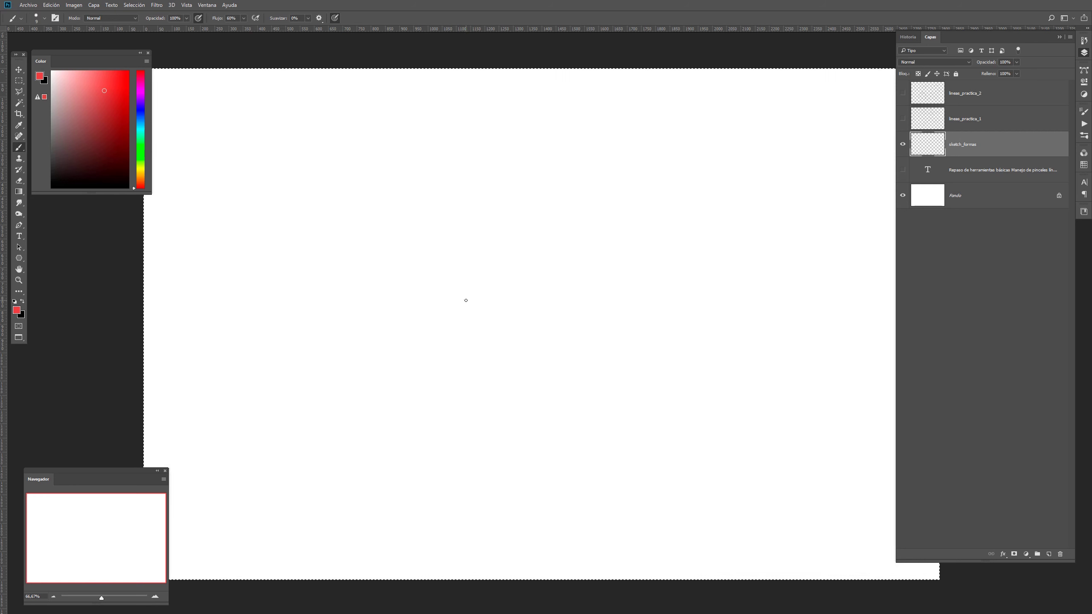
{"action": "key", "text": "d"}
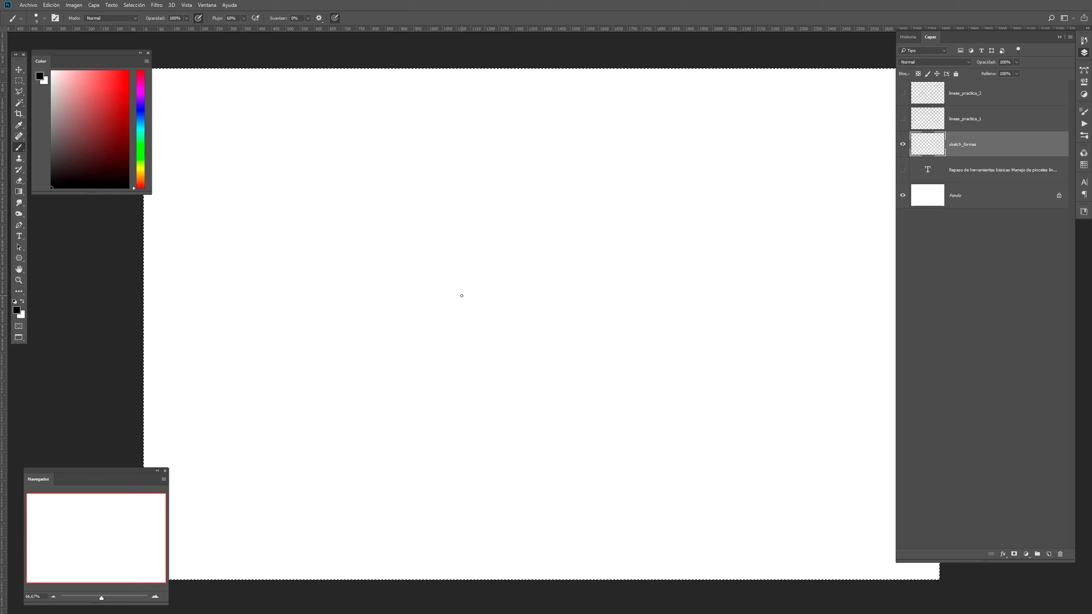
Set a blue foreground and a red background colour, and reset both to default black and white
{"action": "left_click", "coordinate": [115, 78]}
{"action": "key", "text": "x"}
{"action": "left_click", "coordinate": [140, 108]}
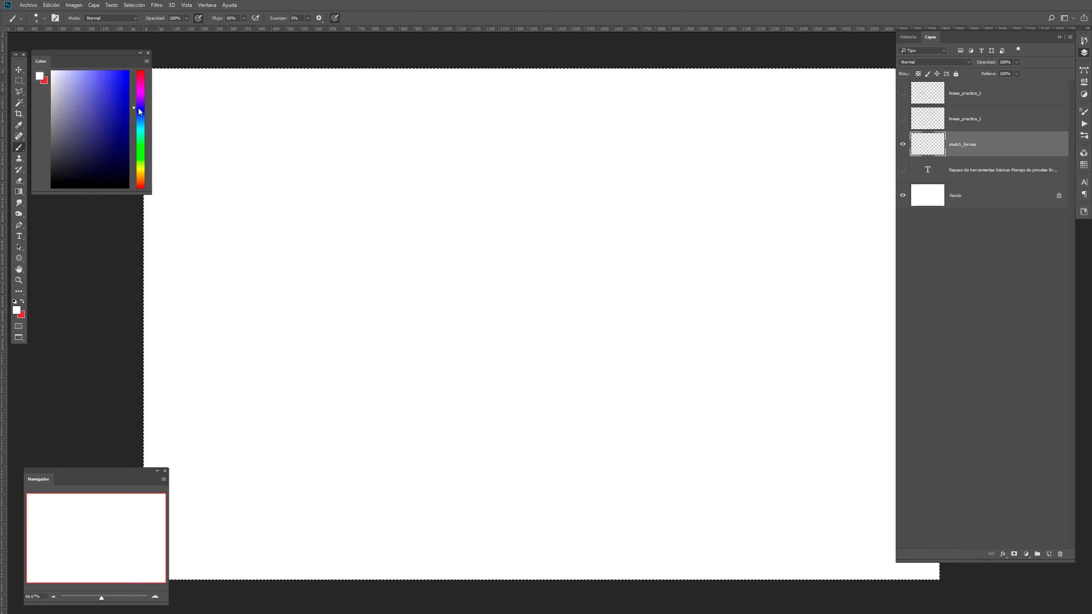
{"action": "left_click", "coordinate": [102, 106]}
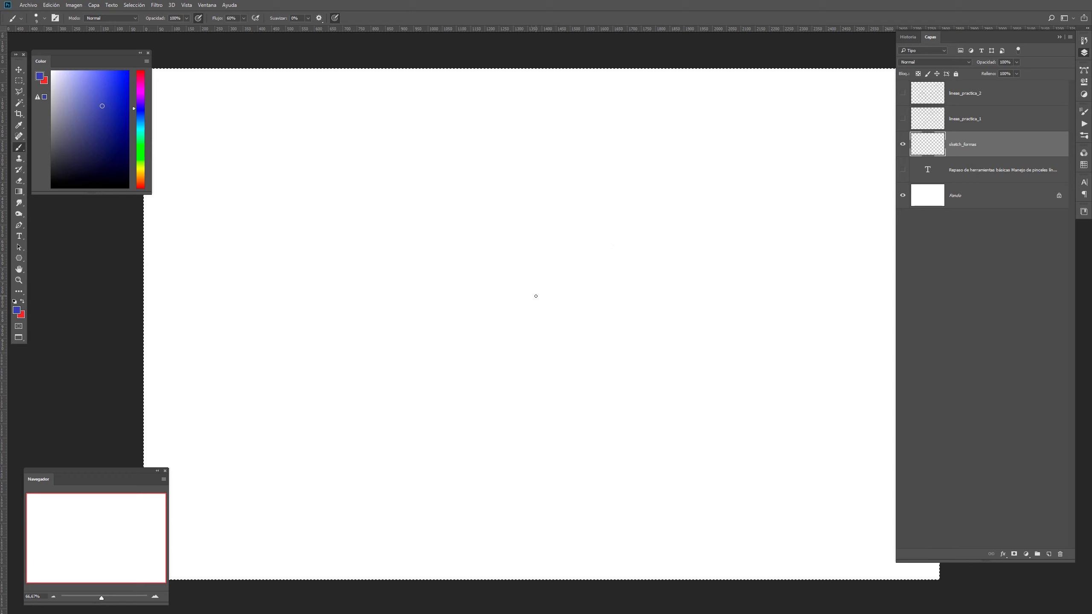
{"action": "key", "text": "d"}
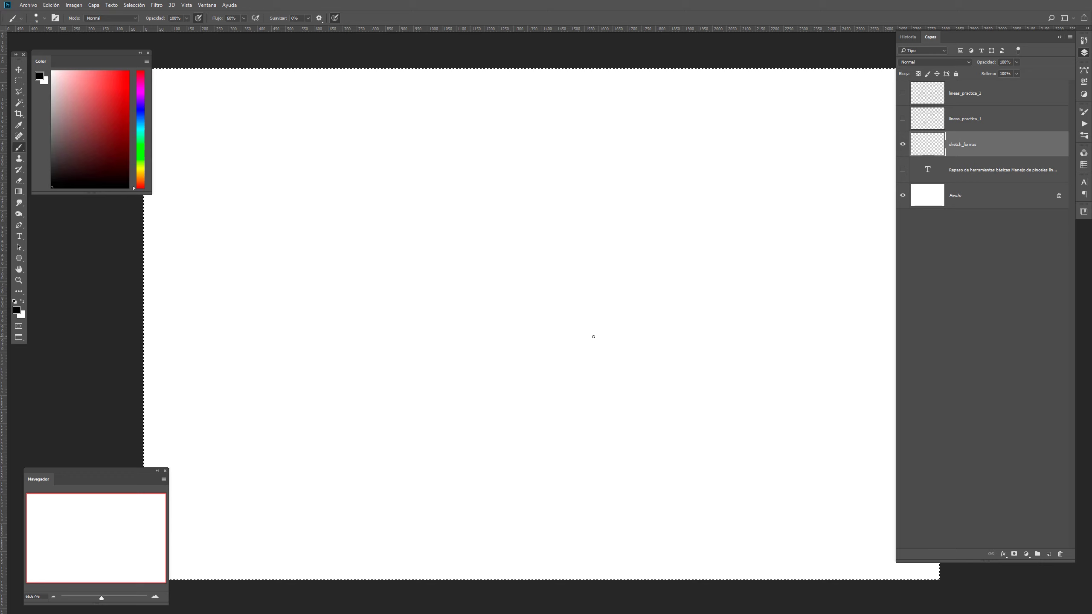
Swap the foreground and background colours back and forth, ending with black as the foreground
{"action": "key", "text": "x"}
{"action": "key", "text": "x"}
{"action": "key", "text": "x"}
{"action": "key", "text": "x"}
{"action": "key", "text": "x"}
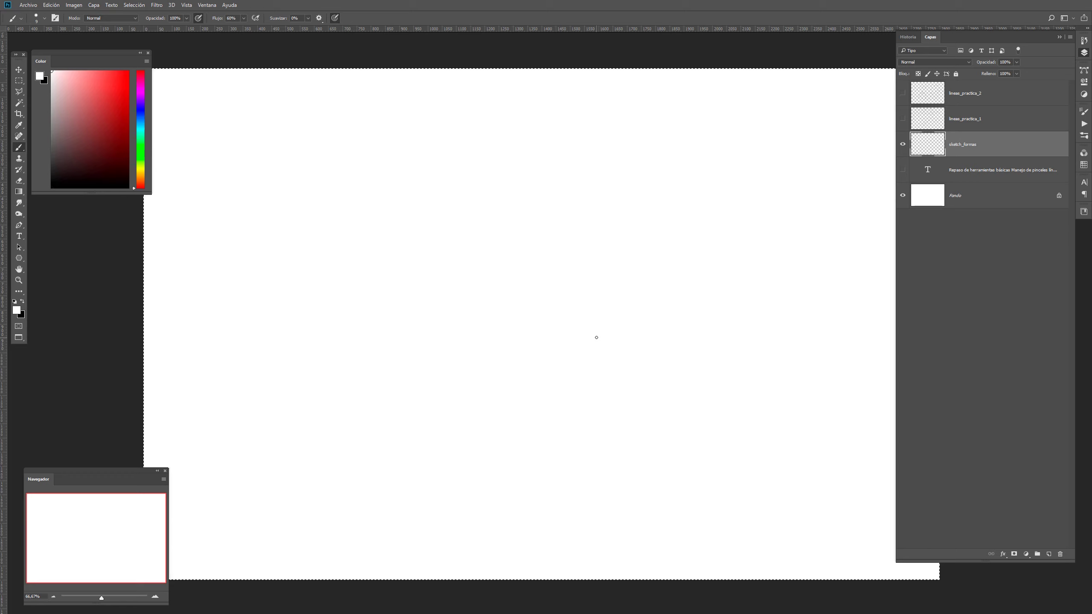
{"action": "key", "text": "x"}
{"action": "key", "text": "x"}
{"action": "key", "text": "x"}
{"action": "key", "text": "x"}
{"action": "key", "text": "x"}
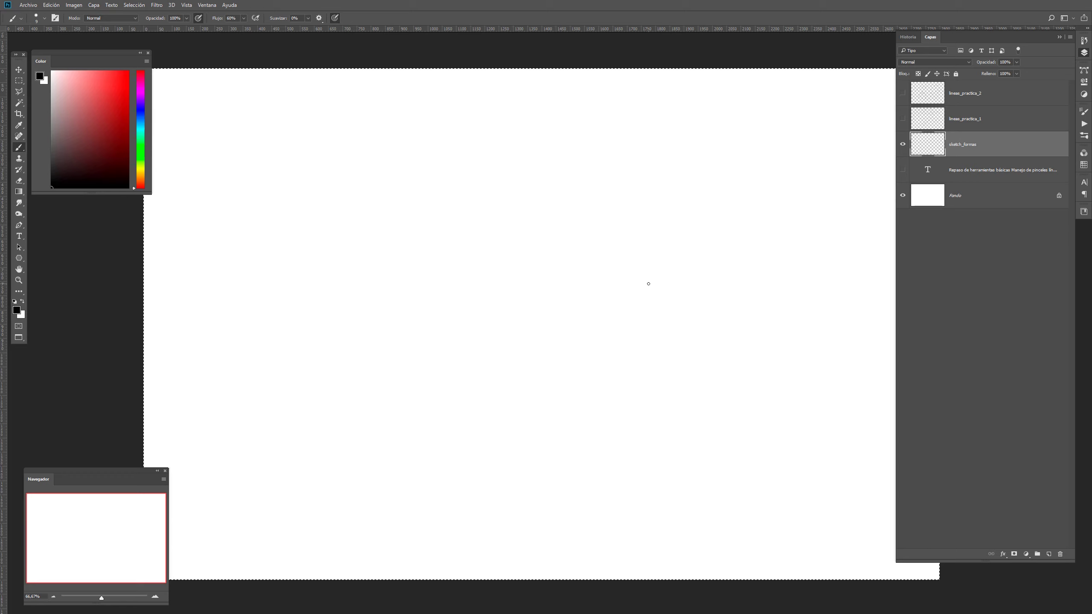
Hide and show the Layers panel repeatedly, leaving it visible
{"action": "key", "text": "F7"}
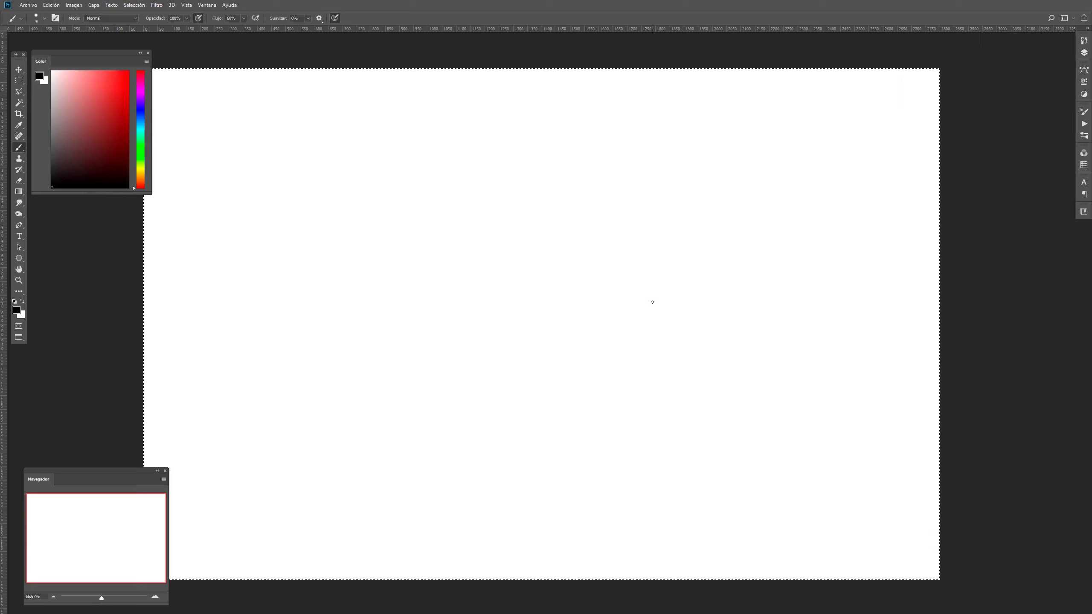
{"action": "key", "text": "F7"}
{"action": "key", "text": "F7"}
{"action": "key", "text": "F7"}
{"action": "key", "text": "F7"}
{"action": "key", "text": "F7"}
{"action": "key", "text": "F7"}
{"action": "key", "text": "F7"}
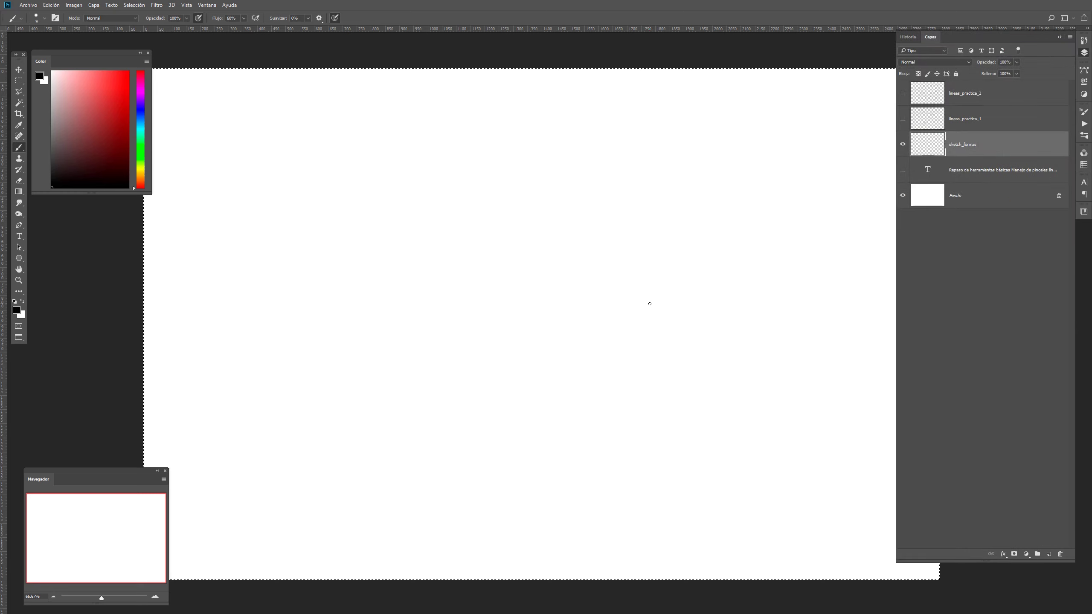
Hide and show the Color panel repeatedly, leaving it visible
{"action": "key", "text": "F6"}
{"action": "key", "text": "F6"}
{"action": "key", "text": "F6"}
{"action": "key", "text": "F6"}
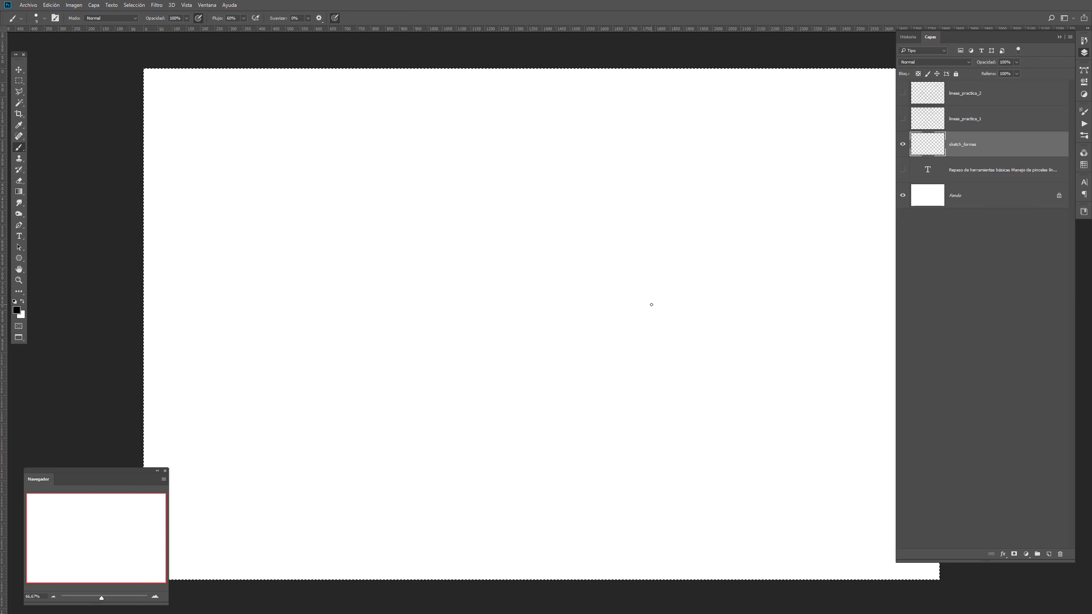
{"action": "key", "text": "F6"}
{"action": "key", "text": "F6"}
{"action": "key", "text": "F6"}
{"action": "key", "text": "F6"}
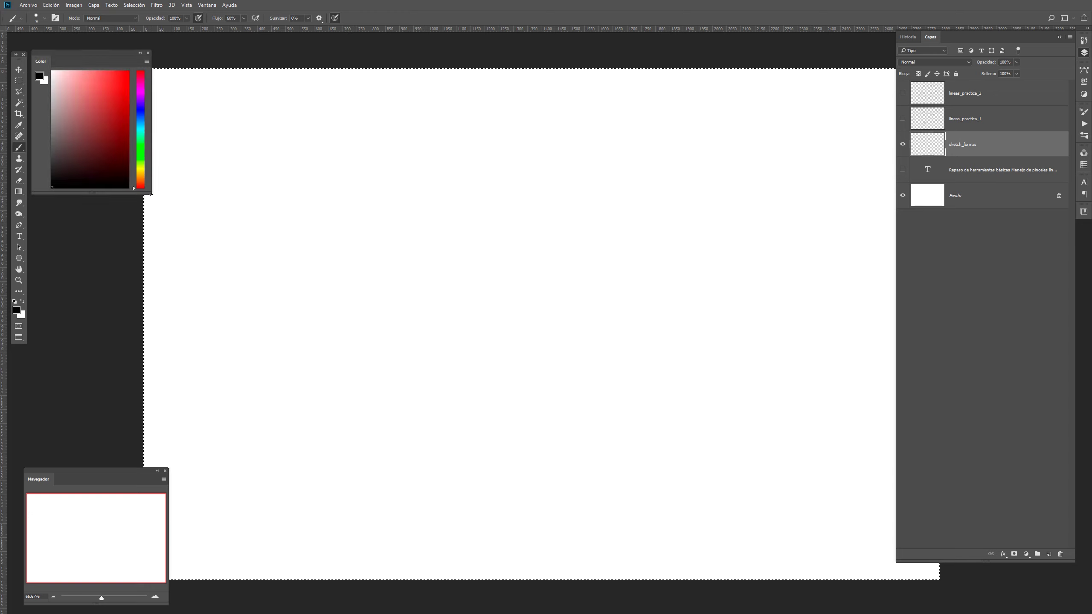
Clear the canvas selection and resize the workspace panels, making the Color panel larger and the Layers panel narrower
{"action": "left_click_drag", "start_coordinate": [151, 194], "coordinate": [191, 214]}
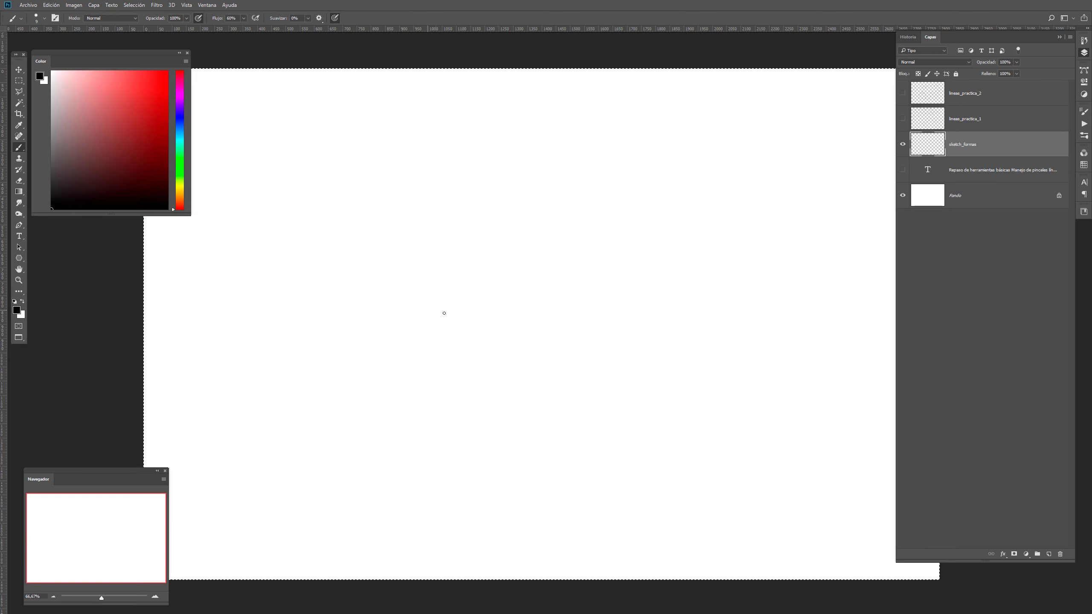
{"action": "key", "text": "ctrl+d"}
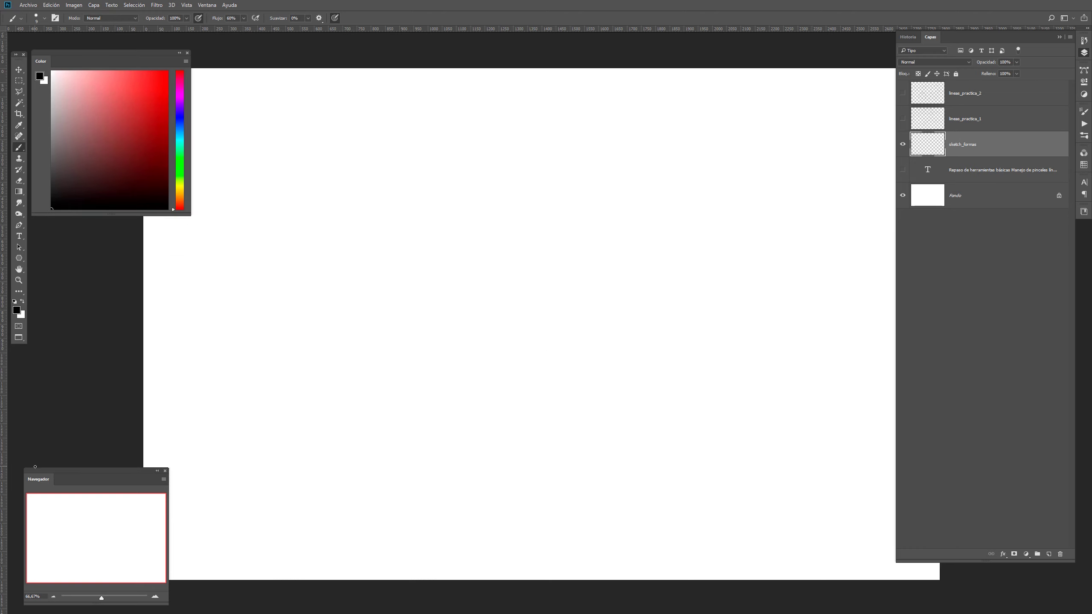
{"action": "mouse_move", "coordinate": [35, 468]}
{"action": "left_mouse_down"}
{"action": "mouse_move", "coordinate": [72, 461]}
{"action": "mouse_move", "coordinate": [73, 474]}
{"action": "mouse_move", "coordinate": [23, 481]}
{"action": "left_mouse_up"}
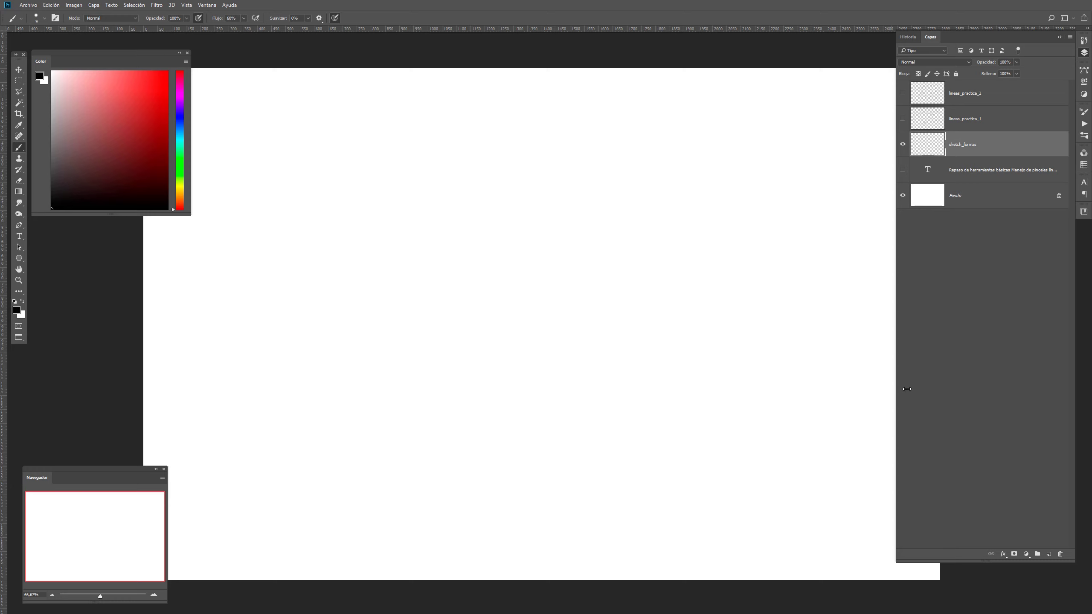
{"action": "left_click", "coordinate": [893, 398]}
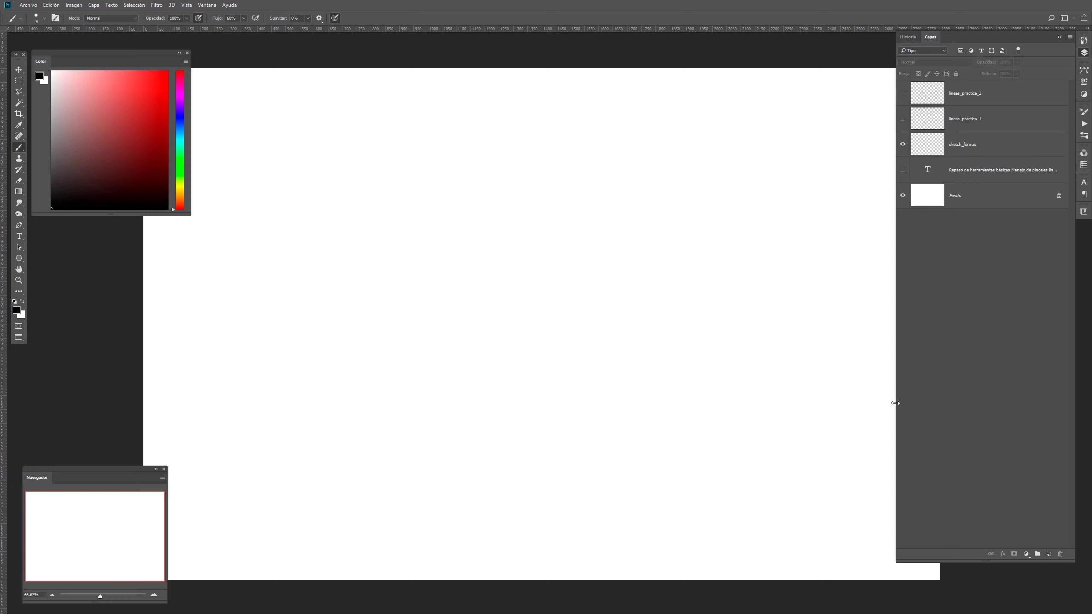
{"action": "left_click_drag", "start_coordinate": [895, 401], "coordinate": [927, 409]}
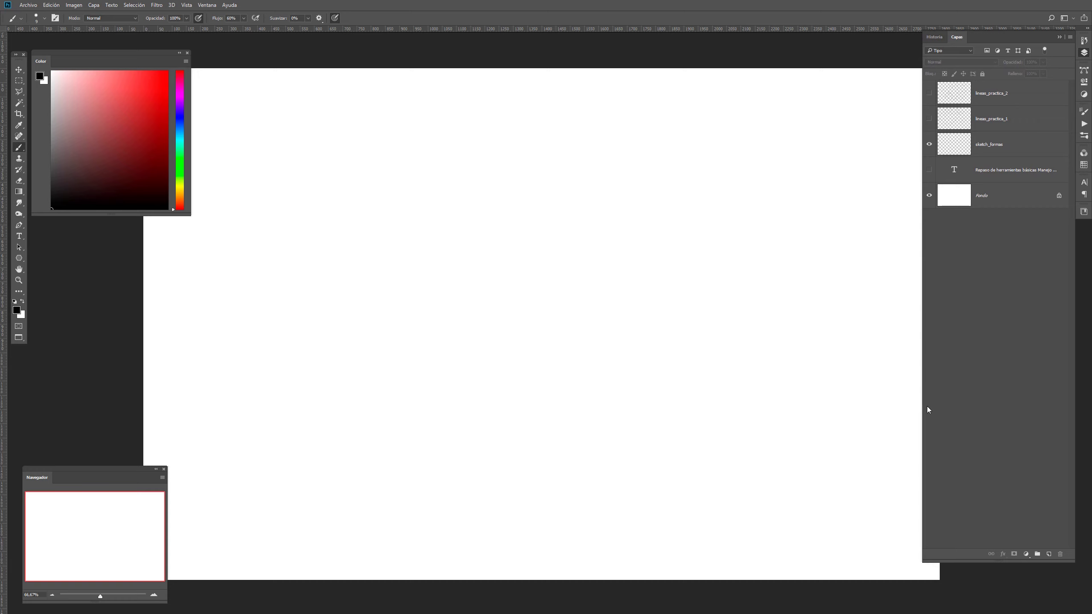
Make sketch_formas the active layer and zoom in slightly on the empty canvas
{"action": "left_click", "coordinate": [990, 145]}
{"action": "key", "text": "z"}
{"action": "mouse_move", "coordinate": [658, 224]}
{"action": "left_mouse_down"}
{"action": "mouse_move", "coordinate": [675, 226]}
{"action": "mouse_move", "coordinate": [666, 230]}
{"action": "left_mouse_up"}
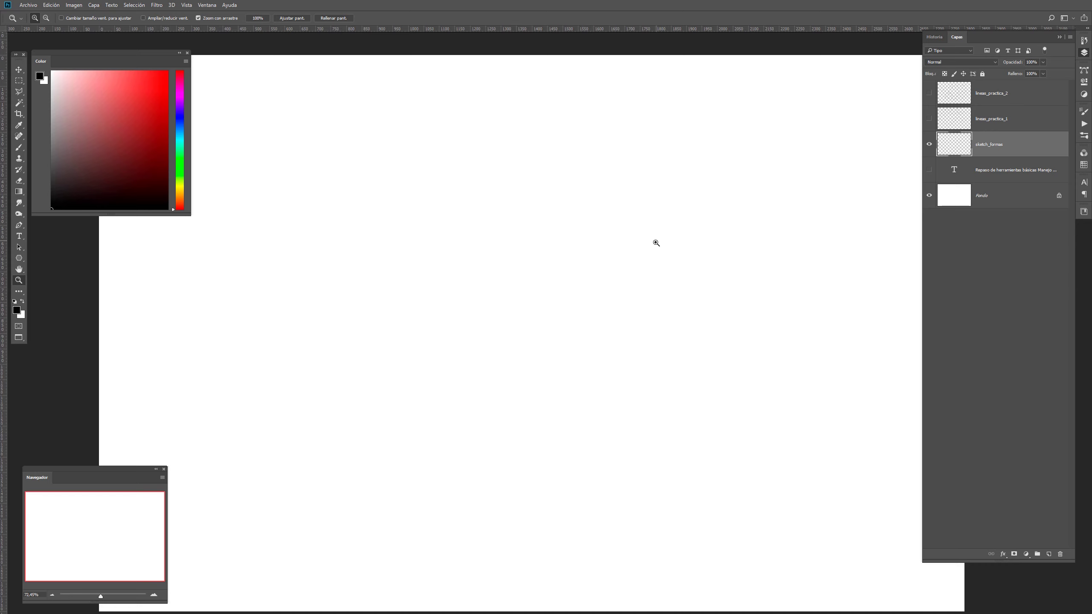
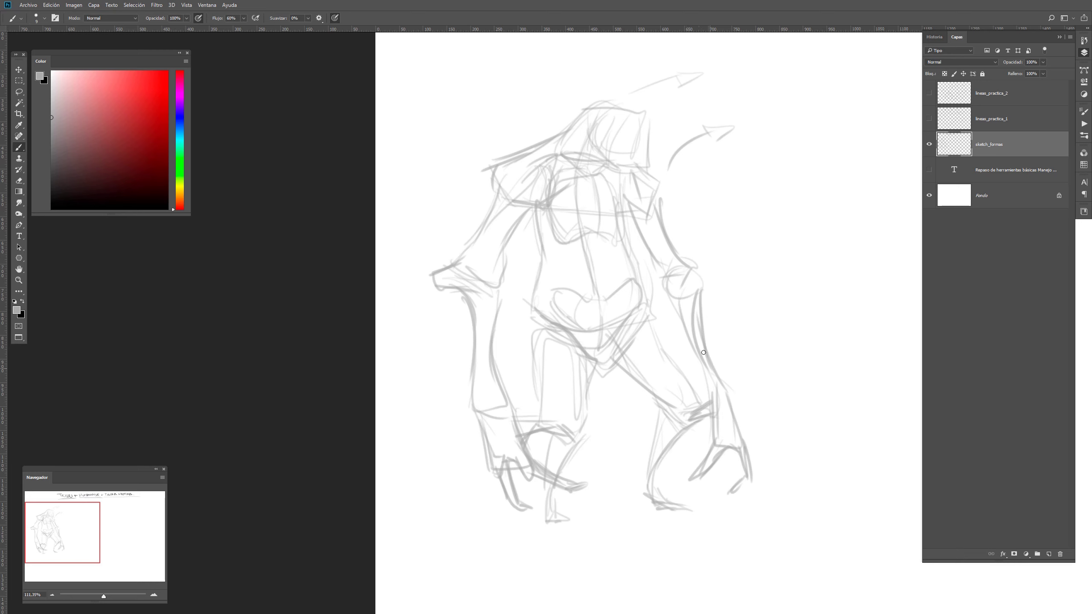
Add a new layer above sketch_formas and choose a bright red as the brush color
{"action": "left_click_drag", "start_coordinate": [649, 215], "coordinate": [658, 310]}
{"action": "left_click_drag", "start_coordinate": [754, 255], "coordinate": [524, 373]}
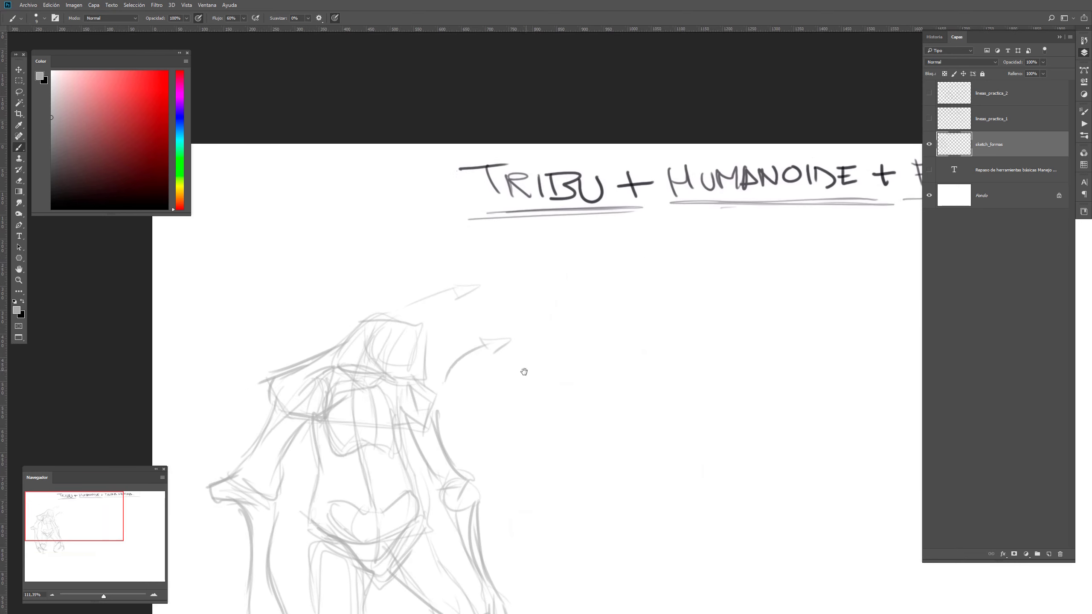
{"action": "left_click_drag", "start_coordinate": [645, 338], "coordinate": [730, 200]}
{"action": "key", "text": "z"}
{"action": "left_click_drag", "start_coordinate": [599, 357], "coordinate": [583, 382]}
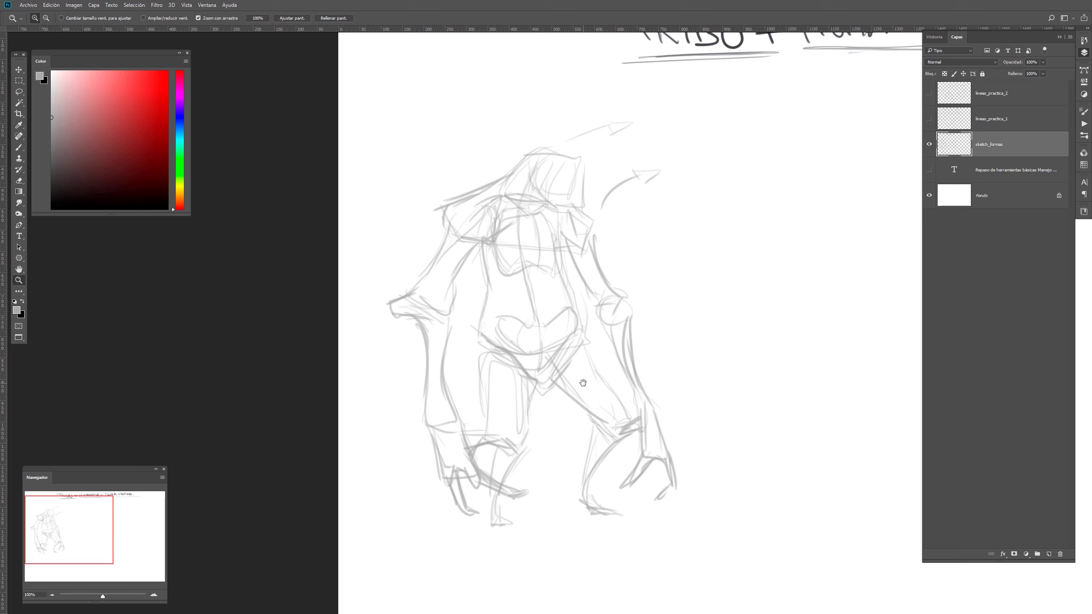
{"action": "left_click_drag", "start_coordinate": [641, 275], "coordinate": [629, 322]}
{"action": "key", "text": "b"}
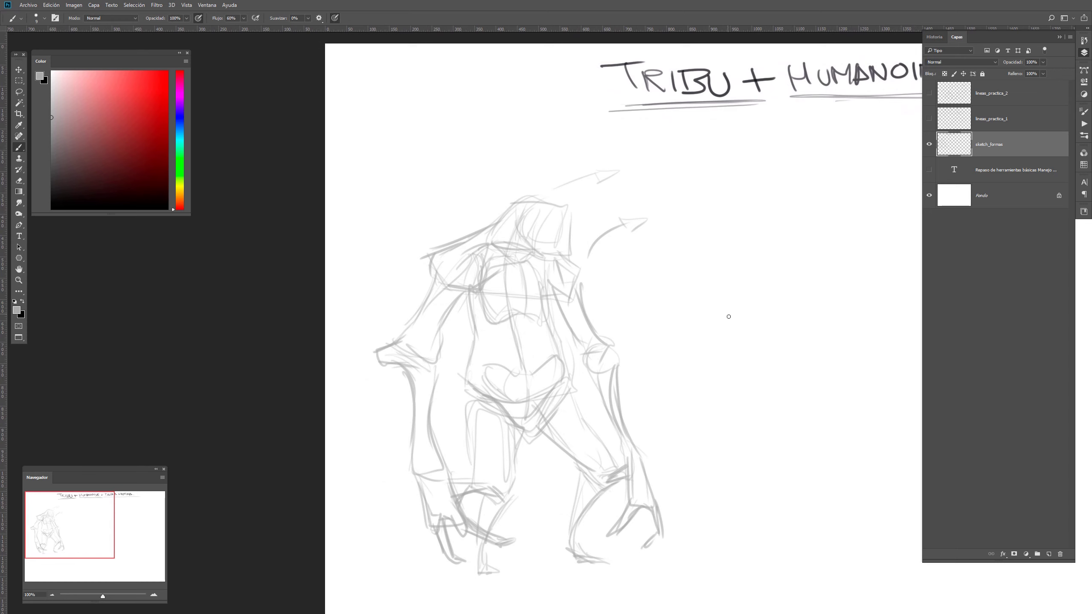
{"action": "left_click_drag", "start_coordinate": [709, 358], "coordinate": [638, 337]}
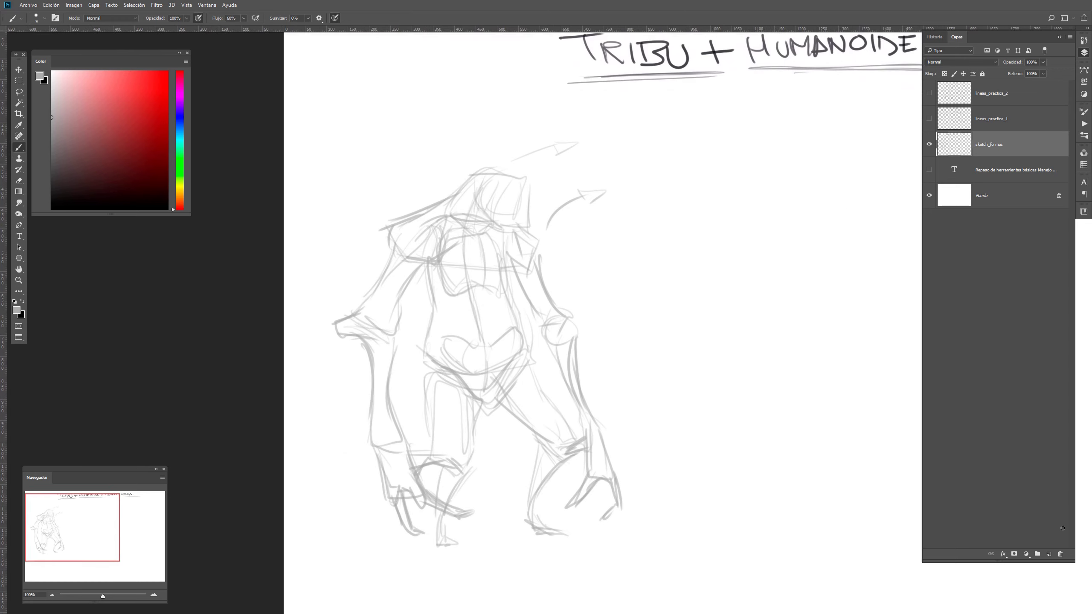
{"action": "left_click", "coordinate": [1048, 554]}
{"action": "left_click_drag", "start_coordinate": [135, 123], "coordinate": [159, 76]}
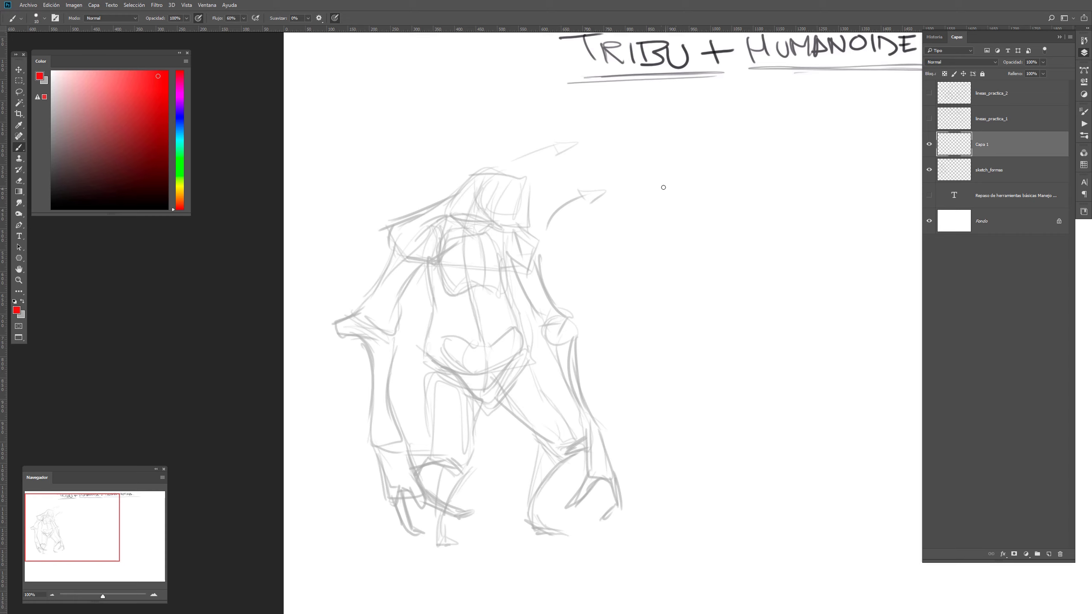
Paint red hierarchy numbers beside the figure, a large underlined 1 with three smaller 2s below it, and undo the trial 3s
{"action": "left_click_drag", "start_coordinate": [667, 183], "coordinate": [680, 211]}
{"action": "left_click_drag", "start_coordinate": [654, 211], "coordinate": [703, 210]}
{"action": "mouse_move", "coordinate": [670, 254]}
{"action": "left_mouse_down"}
{"action": "mouse_move", "coordinate": [688, 251]}
{"action": "mouse_move", "coordinate": [691, 270]}
{"action": "left_mouse_up"}
{"action": "mouse_move", "coordinate": [694, 266]}
{"action": "left_mouse_down"}
{"action": "mouse_move", "coordinate": [707, 264]}
{"action": "mouse_move", "coordinate": [708, 276]}
{"action": "left_mouse_up"}
{"action": "mouse_move", "coordinate": [674, 290]}
{"action": "left_mouse_down"}
{"action": "mouse_move", "coordinate": [697, 293]}
{"action": "mouse_move", "coordinate": [666, 347]}
{"action": "mouse_move", "coordinate": [687, 352]}
{"action": "left_mouse_up"}
{"action": "key", "text": "ctrl+z"}
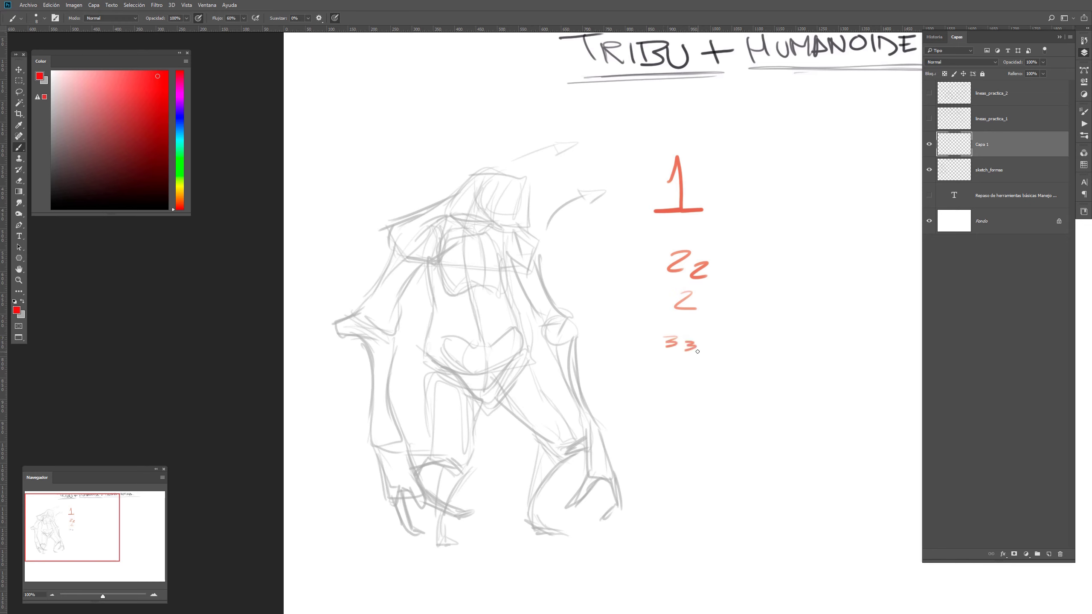
{"action": "key", "text": "ctrl+z"}
{"action": "key", "text": "ctrl+z"}
{"action": "key", "text": "ctrl+z"}
Lasso the three 2s, shift their hue by -60 with Hue/Saturation, and clear the selection
{"action": "key", "text": "l"}
{"action": "mouse_move", "coordinate": [716, 236]}
{"action": "left_mouse_down"}
{"action": "mouse_move", "coordinate": [621, 340]}
{"action": "mouse_move", "coordinate": [727, 243]}
{"action": "left_mouse_up"}
{"action": "key", "text": "ctrl+u"}
{"action": "left_click_drag", "start_coordinate": [744, 127], "coordinate": [724, 126]}
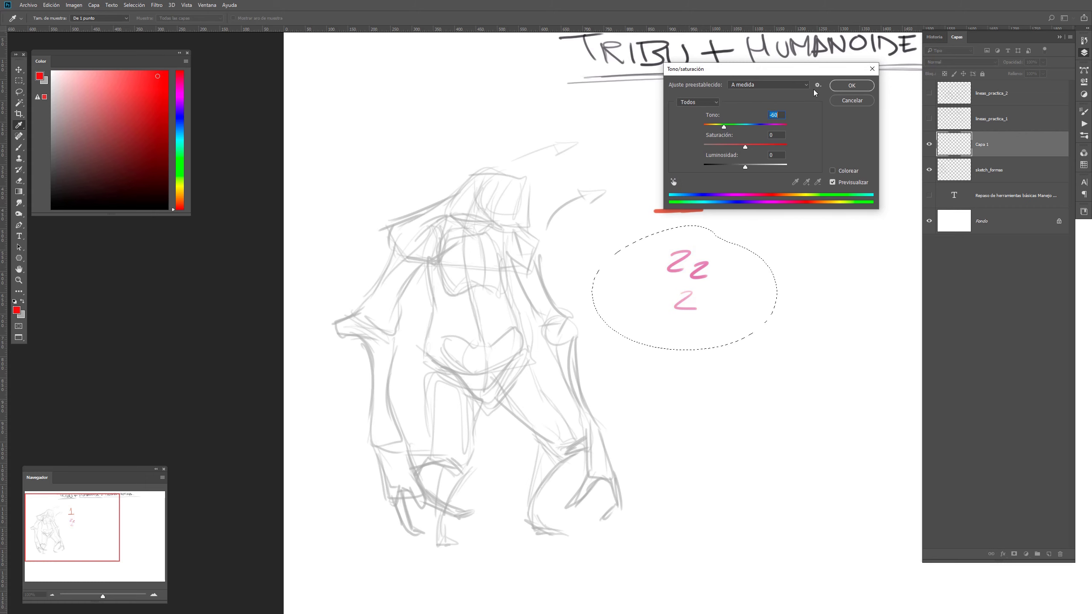
{"action": "left_click", "coordinate": [849, 89]}
{"action": "key", "text": "ctrl+d"}
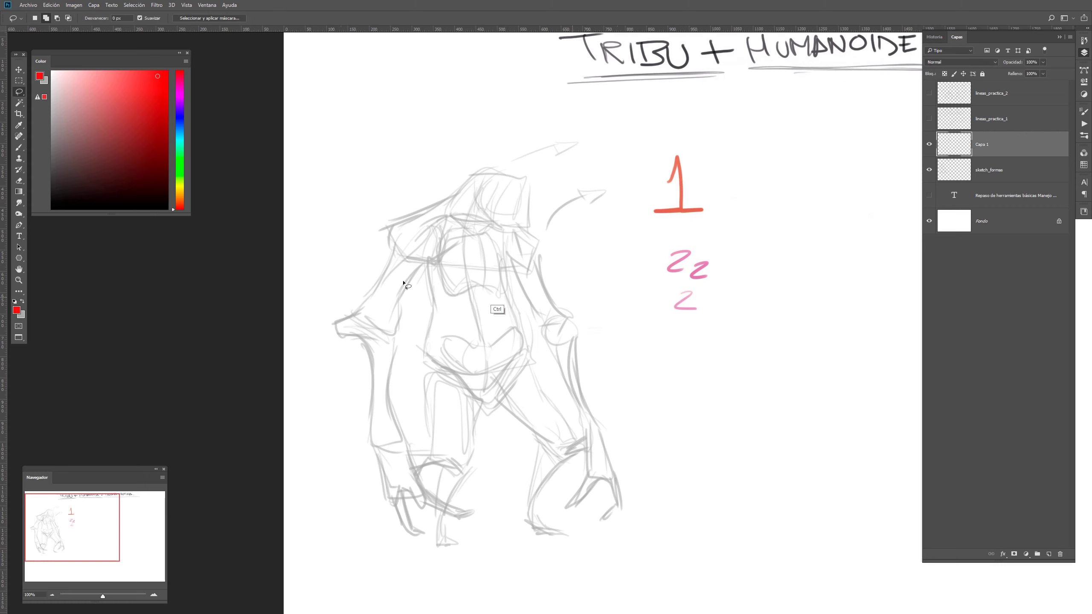
Choose a medium blue and paint a cluster of small 3s below the 2s with a thinner brush
{"action": "key", "text": "x"}
{"action": "left_click_drag", "start_coordinate": [179, 141], "coordinate": [178, 118]}
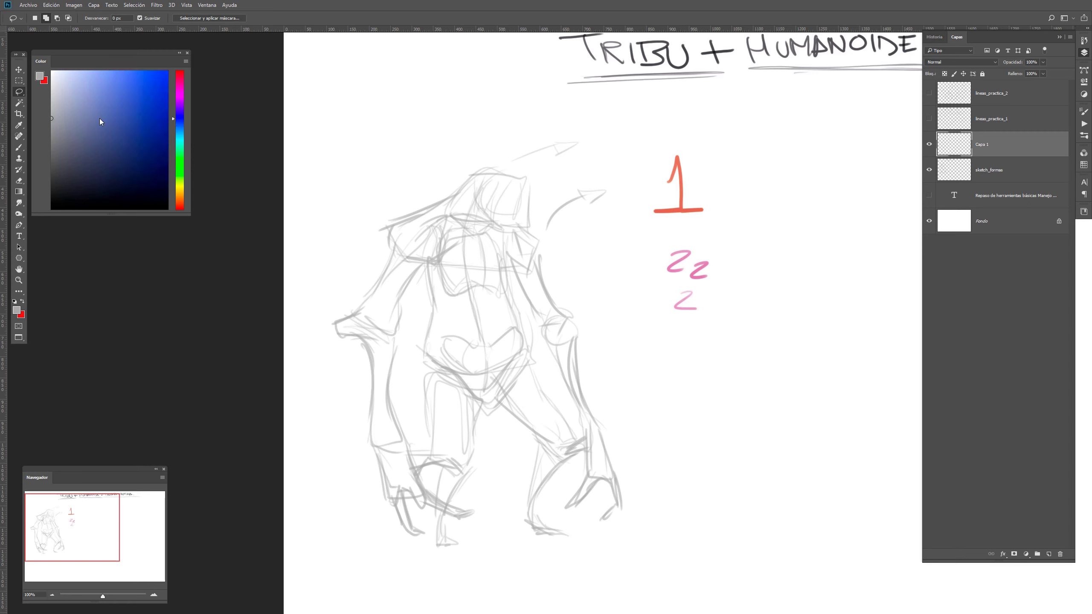
{"action": "left_click_drag", "start_coordinate": [101, 121], "coordinate": [138, 86]}
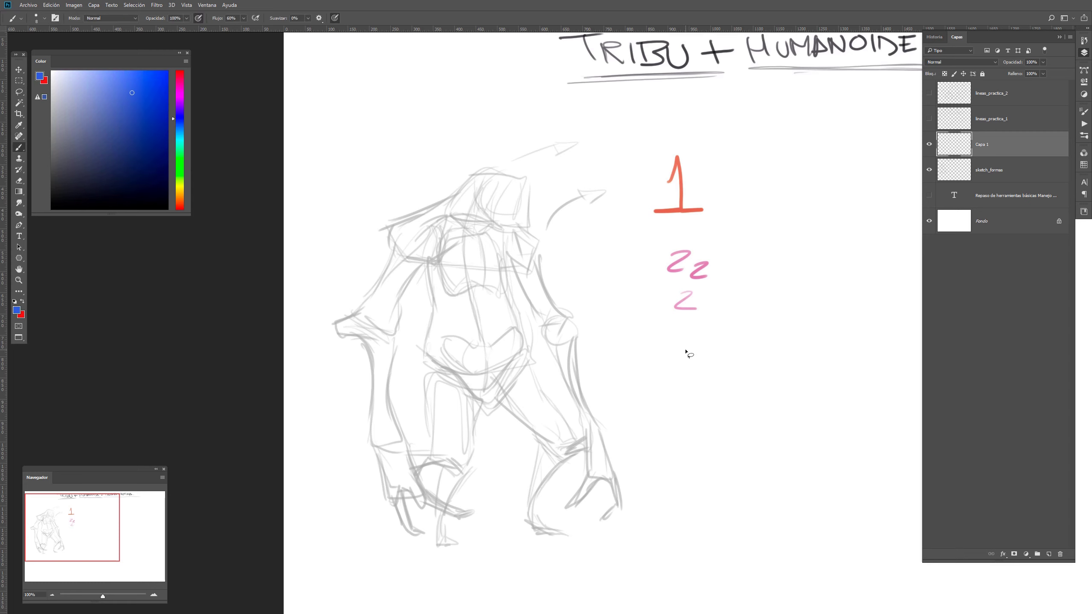
{"action": "key", "text": "b"}
{"action": "key", "text": "bracketleft"}
{"action": "key", "text": "bracketleft"}
{"action": "mouse_move", "coordinate": [665, 335]}
{"action": "left_mouse_down"}
{"action": "mouse_move", "coordinate": [697, 345]}
{"action": "mouse_move", "coordinate": [685, 359]}
{"action": "left_mouse_up"}
{"action": "mouse_move", "coordinate": [671, 353]}
{"action": "left_mouse_down"}
{"action": "mouse_move", "coordinate": [681, 375]}
{"action": "mouse_move", "coordinate": [694, 372]}
{"action": "left_mouse_up"}
{"action": "left_click_drag", "start_coordinate": [703, 358], "coordinate": [707, 366]}
{"action": "left_click_drag", "start_coordinate": [708, 343], "coordinate": [706, 353]}
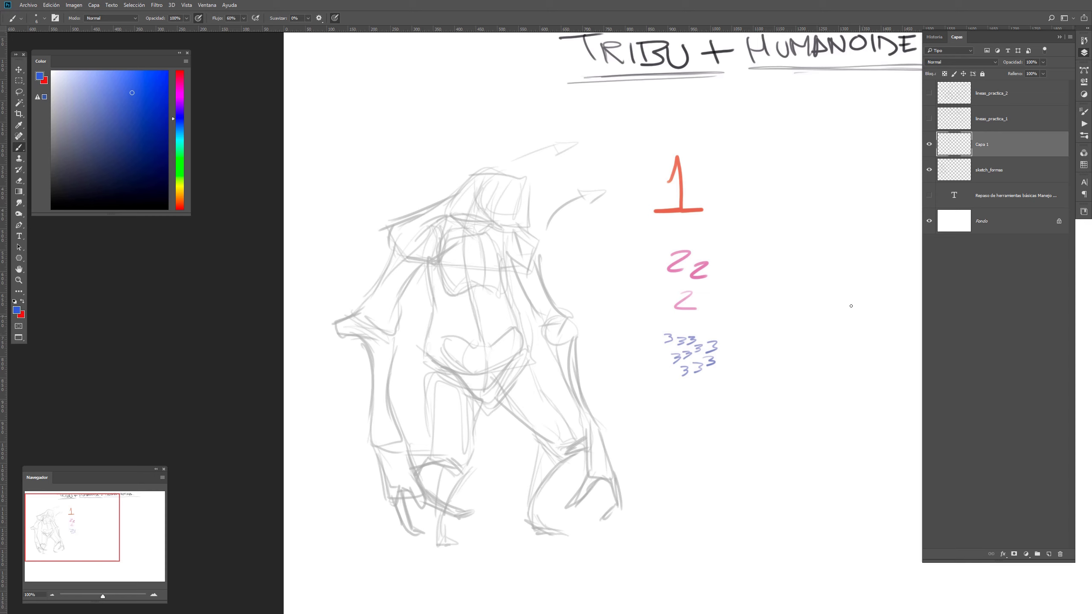
Sample the red of the number 1 and outline the figure's head and torso as one large angular shape with a thicker brush
{"action": "key", "text": "x"}
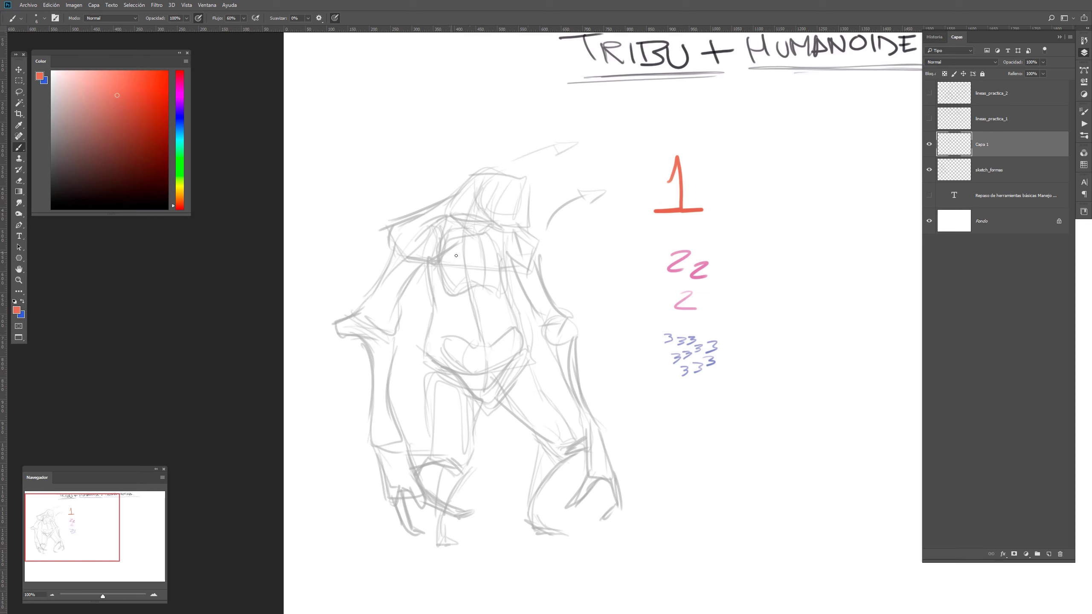
{"action": "left_click", "coordinate": [682, 210], "text": "alt"}
{"action": "key", "text": "bracketright"}
{"action": "key", "text": "bracketright"}
{"action": "key", "text": "bracketright"}
{"action": "mouse_move", "coordinate": [530, 227]}
{"action": "left_mouse_down"}
{"action": "mouse_move", "coordinate": [530, 181]}
{"action": "mouse_move", "coordinate": [474, 175]}
{"action": "mouse_move", "coordinate": [417, 235]}
{"action": "left_mouse_up"}
{"action": "mouse_move", "coordinate": [422, 233]}
{"action": "left_mouse_down"}
{"action": "mouse_move", "coordinate": [435, 318]}
{"action": "mouse_move", "coordinate": [426, 382]}
{"action": "left_mouse_up"}
{"action": "mouse_move", "coordinate": [428, 342]}
{"action": "left_mouse_down"}
{"action": "mouse_move", "coordinate": [438, 409]}
{"action": "mouse_move", "coordinate": [428, 410]}
{"action": "mouse_move", "coordinate": [460, 417]}
{"action": "mouse_move", "coordinate": [507, 398]}
{"action": "mouse_move", "coordinate": [488, 417]}
{"action": "mouse_move", "coordinate": [543, 408]}
{"action": "left_mouse_up"}
{"action": "left_click_drag", "start_coordinate": [544, 399], "coordinate": [519, 313]}
{"action": "left_click_drag", "start_coordinate": [531, 370], "coordinate": [525, 297]}
{"action": "left_click_drag", "start_coordinate": [525, 333], "coordinate": [531, 249]}
{"action": "mouse_move", "coordinate": [523, 309]}
{"action": "left_mouse_down"}
{"action": "mouse_move", "coordinate": [528, 193]}
{"action": "mouse_move", "coordinate": [495, 181]}
{"action": "mouse_move", "coordinate": [463, 190]}
{"action": "mouse_move", "coordinate": [425, 291]}
{"action": "left_mouse_up"}
{"action": "left_click_drag", "start_coordinate": [440, 247], "coordinate": [433, 357]}
{"action": "left_click_drag", "start_coordinate": [437, 304], "coordinate": [431, 386]}
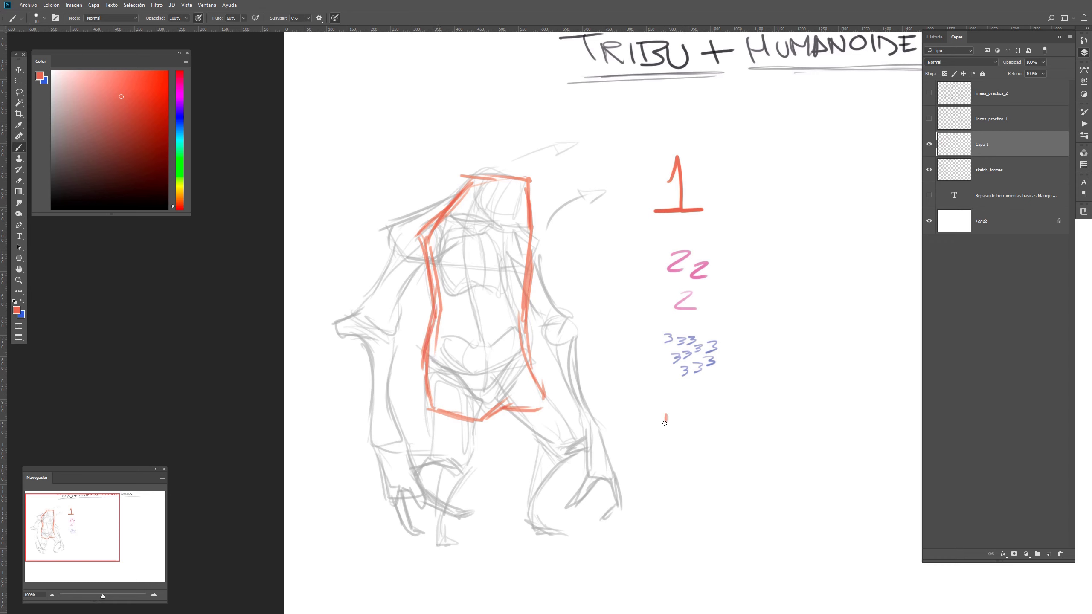
Draw a red trapezoid narrowing toward its top below the 3s, with crossing vertical and horizontal center lines
{"action": "mouse_move", "coordinate": [666, 415]}
{"action": "left_mouse_down"}
{"action": "mouse_move", "coordinate": [663, 481]}
{"action": "mouse_move", "coordinate": [708, 413]}
{"action": "mouse_move", "coordinate": [719, 487]}
{"action": "mouse_move", "coordinate": [657, 487]}
{"action": "mouse_move", "coordinate": [713, 484]}
{"action": "mouse_move", "coordinate": [666, 467]}
{"action": "left_mouse_up"}
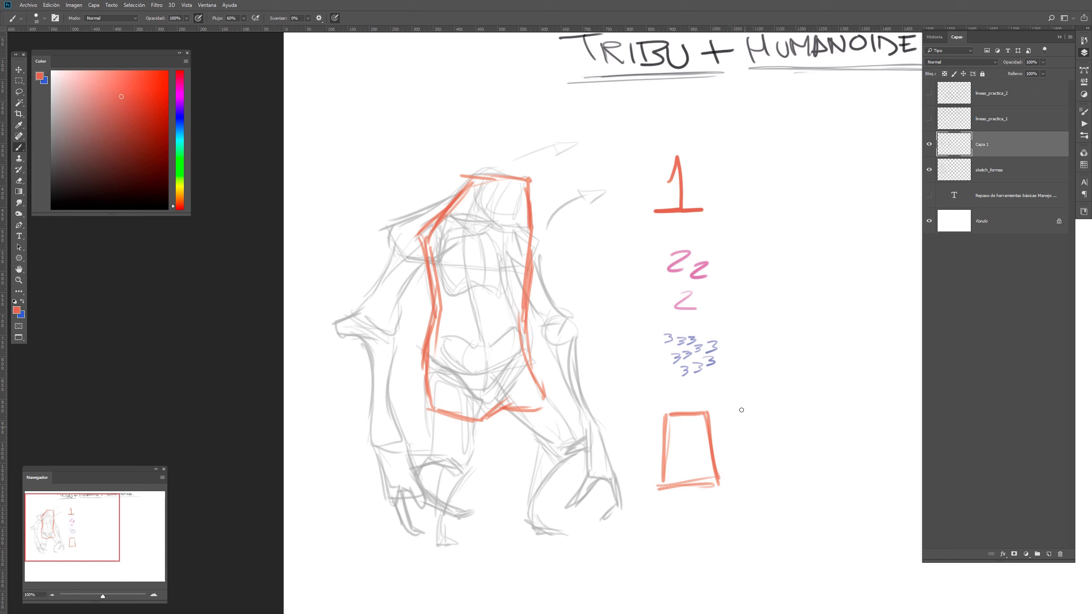
{"action": "left_click_drag", "start_coordinate": [690, 401], "coordinate": [691, 514]}
{"action": "mouse_move", "coordinate": [665, 453]}
{"action": "left_mouse_down"}
{"action": "mouse_move", "coordinate": [740, 452]}
{"action": "mouse_move", "coordinate": [704, 461]}
{"action": "left_mouse_up"}
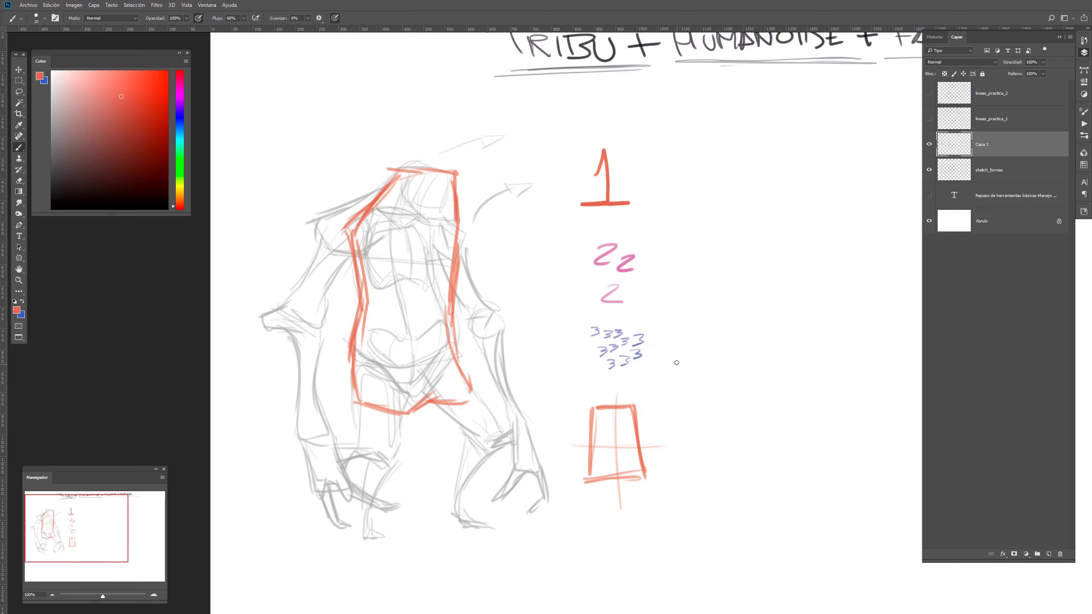
Draw a tilted red trapezoid beside the upright one, with slanted center lines crossing it
{"action": "left_click_drag", "start_coordinate": [697, 388], "coordinate": [705, 493]}
{"action": "mouse_move", "coordinate": [697, 389]}
{"action": "left_mouse_down"}
{"action": "mouse_move", "coordinate": [744, 380]}
{"action": "mouse_move", "coordinate": [768, 466]}
{"action": "left_mouse_up"}
{"action": "left_click_drag", "start_coordinate": [735, 381], "coordinate": [761, 469]}
{"action": "left_click_drag", "start_coordinate": [699, 494], "coordinate": [783, 462]}
{"action": "mouse_move", "coordinate": [699, 441]}
{"action": "left_mouse_down"}
{"action": "mouse_move", "coordinate": [772, 419]}
{"action": "mouse_move", "coordinate": [749, 427]}
{"action": "left_mouse_up"}
{"action": "left_click_drag", "start_coordinate": [722, 388], "coordinate": [749, 498]}
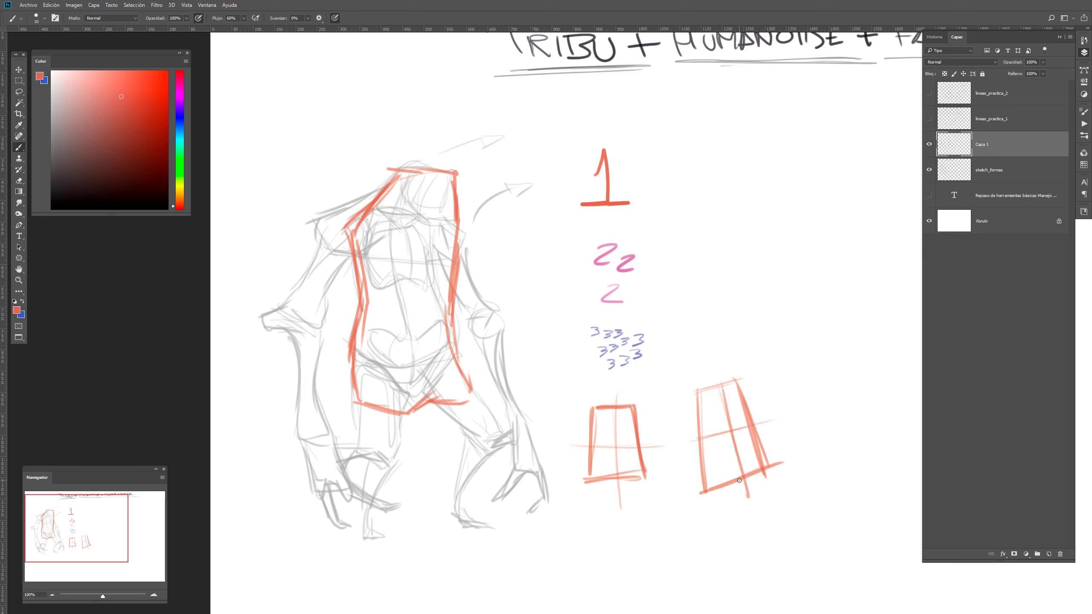
Choose a dark red and trace the torso sides, curved lower edge and hips over the tilted trapezoid
{"action": "mouse_move", "coordinate": [693, 383]}
{"action": "left_mouse_down"}
{"action": "mouse_move", "coordinate": [731, 378]}
{"action": "mouse_move", "coordinate": [759, 426]}
{"action": "left_mouse_up"}
{"action": "key", "text": "ctrl+z"}
{"action": "left_click", "coordinate": [152, 160]}
{"action": "key", "text": "ctrl+z"}
{"action": "left_click_drag", "start_coordinate": [737, 380], "coordinate": [754, 413]}
{"action": "left_click_drag", "start_coordinate": [750, 402], "coordinate": [765, 468]}
{"action": "mouse_move", "coordinate": [698, 391]}
{"action": "left_mouse_down"}
{"action": "mouse_move", "coordinate": [704, 488]}
{"action": "mouse_move", "coordinate": [707, 449]}
{"action": "mouse_move", "coordinate": [707, 477]}
{"action": "mouse_move", "coordinate": [727, 497]}
{"action": "mouse_move", "coordinate": [704, 494]}
{"action": "mouse_move", "coordinate": [770, 472]}
{"action": "mouse_move", "coordinate": [741, 497]}
{"action": "mouse_move", "coordinate": [766, 477]}
{"action": "left_mouse_up"}
{"action": "mouse_move", "coordinate": [765, 466]}
{"action": "left_mouse_down"}
{"action": "mouse_move", "coordinate": [749, 494]}
{"action": "mouse_move", "coordinate": [773, 490]}
{"action": "left_mouse_up"}
{"action": "left_click_drag", "start_coordinate": [764, 464], "coordinate": [773, 503]}
{"action": "mouse_move", "coordinate": [774, 473]}
{"action": "left_mouse_down"}
{"action": "mouse_move", "coordinate": [779, 510]}
{"action": "mouse_move", "coordinate": [715, 512]}
{"action": "left_mouse_up"}
{"action": "left_click_drag", "start_coordinate": [740, 499], "coordinate": [706, 505]}
{"action": "left_click_drag", "start_coordinate": [706, 495], "coordinate": [709, 520]}
Sketch a rounded head and shoulders in dark red on top of the tilted trapezoid
{"action": "left_click_drag", "start_coordinate": [696, 409], "coordinate": [687, 443]}
{"action": "mouse_move", "coordinate": [700, 381]}
{"action": "left_mouse_down"}
{"action": "mouse_move", "coordinate": [690, 425]}
{"action": "mouse_move", "coordinate": [725, 388]}
{"action": "mouse_move", "coordinate": [721, 359]}
{"action": "left_mouse_up"}
{"action": "left_click_drag", "start_coordinate": [707, 360], "coordinate": [697, 387]}
{"action": "mouse_move", "coordinate": [715, 379]}
{"action": "left_mouse_down"}
{"action": "mouse_move", "coordinate": [730, 362]}
{"action": "mouse_move", "coordinate": [736, 376]}
{"action": "mouse_move", "coordinate": [688, 411]}
{"action": "mouse_move", "coordinate": [722, 399]}
{"action": "left_mouse_up"}
{"action": "left_click_drag", "start_coordinate": [738, 379], "coordinate": [760, 398]}
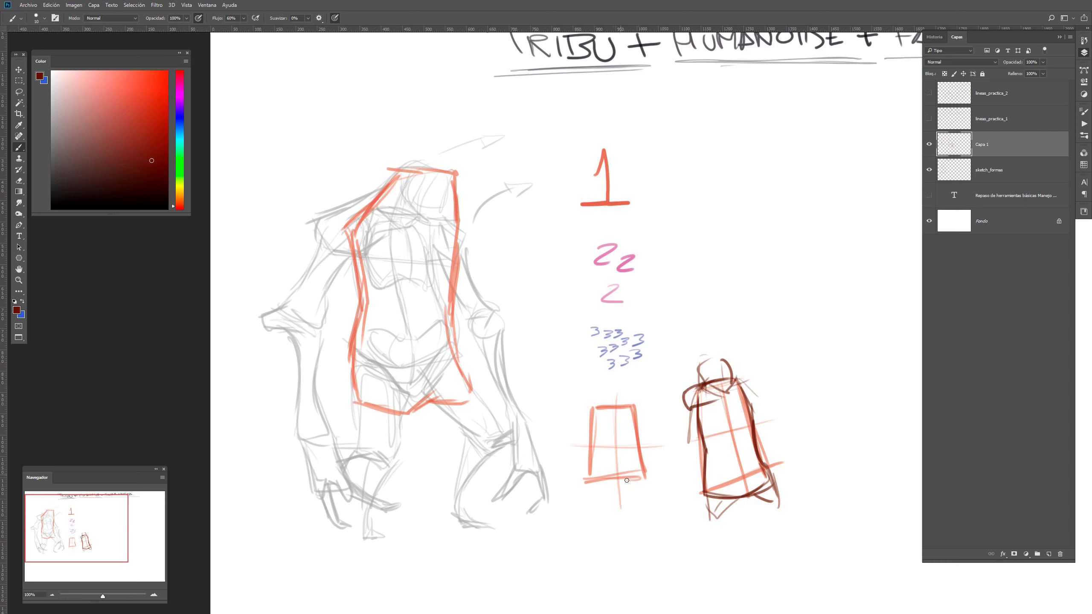
Mark the widths of the upright trapezoid with dark red lines above and below it
{"action": "left_click", "coordinate": [585, 492]}
{"action": "left_click_drag", "start_coordinate": [591, 491], "coordinate": [657, 483]}
{"action": "left_click_drag", "start_coordinate": [594, 397], "coordinate": [629, 394]}
Sketch short legs and long hanging arms in dark red on the small tilted figure
{"action": "left_click_drag", "start_coordinate": [745, 497], "coordinate": [786, 513]}
{"action": "left_click_drag", "start_coordinate": [774, 478], "coordinate": [787, 511]}
{"action": "mouse_move", "coordinate": [780, 504]}
{"action": "left_mouse_down"}
{"action": "mouse_move", "coordinate": [773, 534]}
{"action": "mouse_move", "coordinate": [778, 521]}
{"action": "left_mouse_up"}
{"action": "left_click_drag", "start_coordinate": [778, 521], "coordinate": [787, 534]}
{"action": "left_click_drag", "start_coordinate": [717, 511], "coordinate": [708, 538]}
{"action": "left_click_drag", "start_coordinate": [691, 406], "coordinate": [680, 485]}
{"action": "left_click_drag", "start_coordinate": [751, 388], "coordinate": [772, 464]}
{"action": "left_click_drag", "start_coordinate": [690, 475], "coordinate": [697, 509]}
{"action": "left_click_drag", "start_coordinate": [773, 457], "coordinate": [776, 472]}
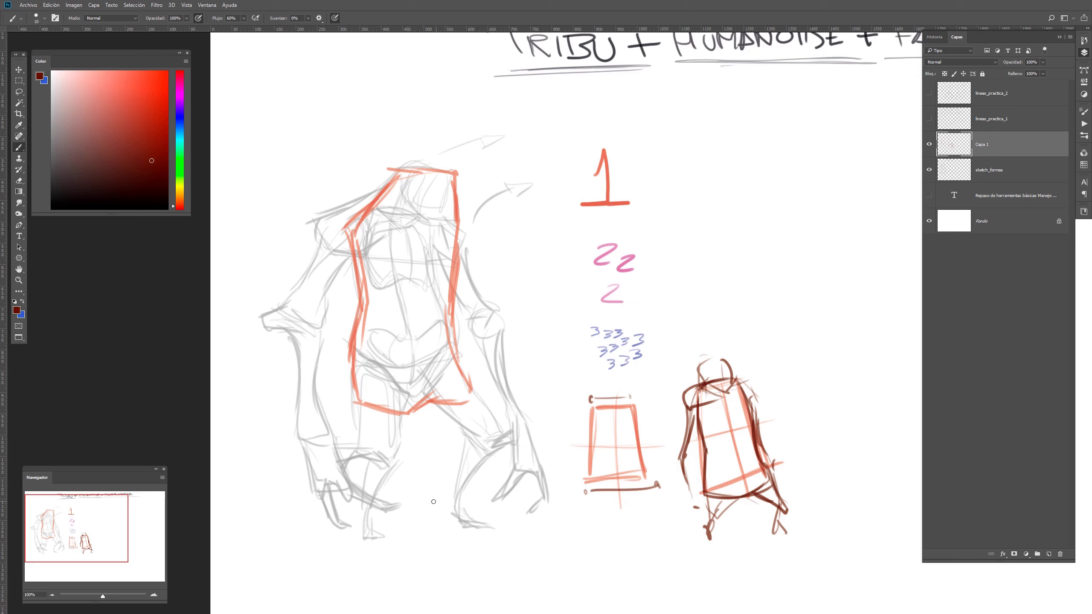
Sample the red of the number 1 and draw horizontal divisions across the large figure's shoulders and waist, plus a pelvis line
{"action": "left_click_drag", "start_coordinate": [405, 150], "coordinate": [377, 135]}
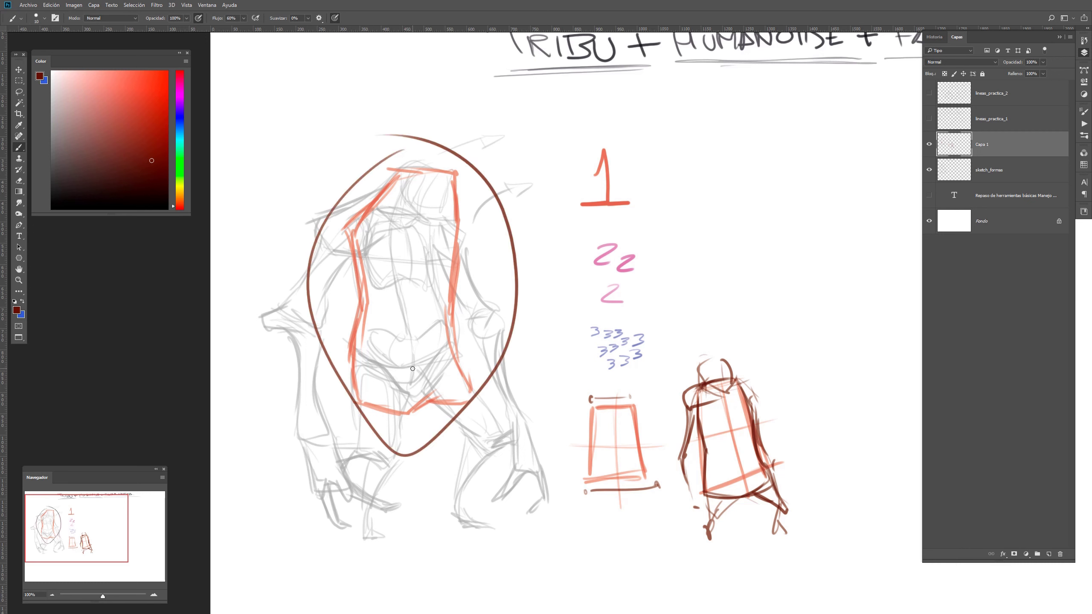
{"action": "key", "text": "ctrl+z"}
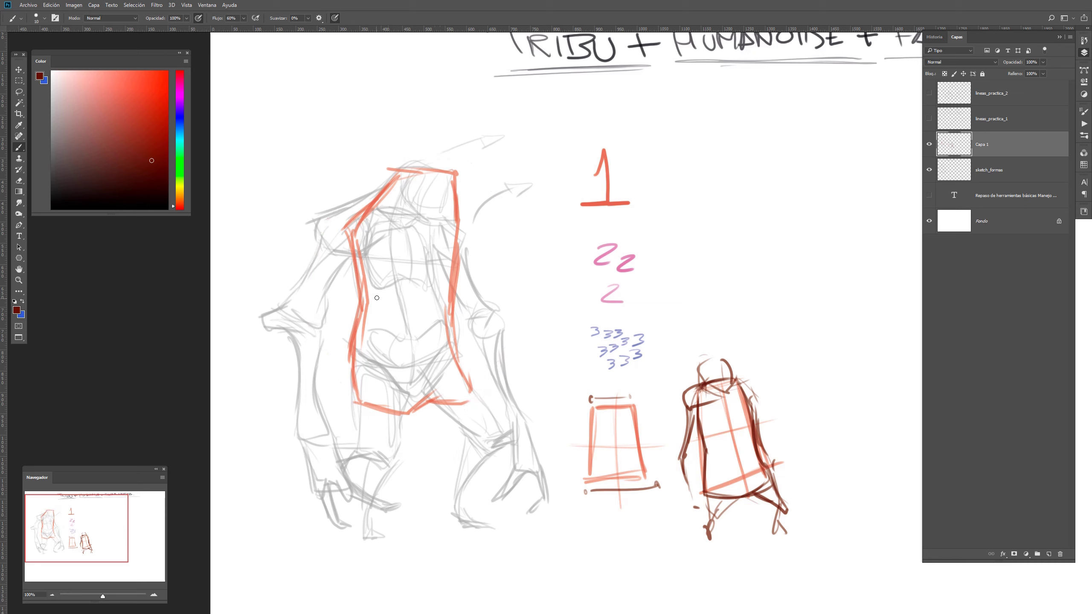
{"action": "left_click", "coordinate": [611, 202], "text": "alt"}
{"action": "left_click_drag", "start_coordinate": [361, 235], "coordinate": [486, 229]}
{"action": "mouse_move", "coordinate": [368, 316]}
{"action": "left_mouse_down"}
{"action": "mouse_move", "coordinate": [429, 315]}
{"action": "mouse_move", "coordinate": [428, 397]}
{"action": "left_mouse_up"}
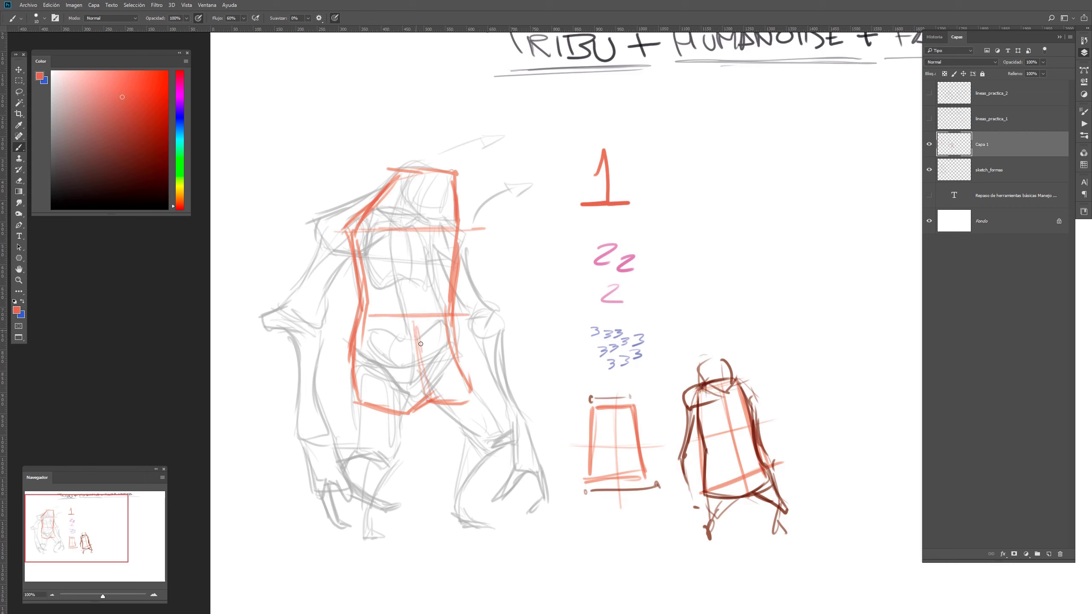
{"action": "mouse_move", "coordinate": [414, 321]}
{"action": "left_mouse_down"}
{"action": "mouse_move", "coordinate": [449, 322]}
{"action": "mouse_move", "coordinate": [423, 383]}
{"action": "mouse_move", "coordinate": [350, 320]}
{"action": "mouse_move", "coordinate": [382, 406]}
{"action": "left_mouse_up"}
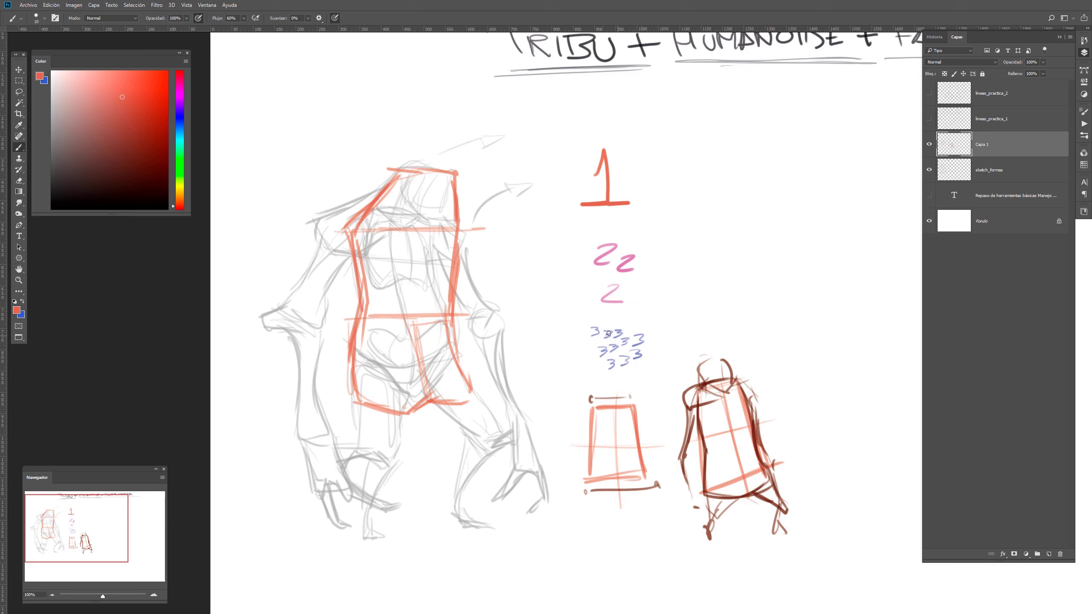
Add a red check mark beside the 1 and draw a large arched block in the empty space beyond it
{"action": "left_click_drag", "start_coordinate": [641, 178], "coordinate": [678, 161]}
{"action": "scroll", "coordinate": [686, 301], "scroll_direction": "right", "scroll_amount": 5}
{"action": "mouse_move", "coordinate": [547, 248]}
{"action": "left_mouse_down"}
{"action": "mouse_move", "coordinate": [581, 285]}
{"action": "mouse_move", "coordinate": [556, 248]}
{"action": "left_mouse_up"}
{"action": "left_click_drag", "start_coordinate": [543, 252], "coordinate": [597, 207]}
{"action": "mouse_move", "coordinate": [580, 286]}
{"action": "left_mouse_down"}
{"action": "mouse_move", "coordinate": [647, 258]}
{"action": "mouse_move", "coordinate": [666, 272]}
{"action": "left_mouse_up"}
{"action": "left_click_drag", "start_coordinate": [539, 249], "coordinate": [640, 192]}
{"action": "left_click_drag", "start_coordinate": [563, 233], "coordinate": [706, 183]}
{"action": "mouse_move", "coordinate": [633, 199]}
{"action": "left_mouse_down"}
{"action": "mouse_move", "coordinate": [734, 190]}
{"action": "mouse_move", "coordinate": [748, 215]}
{"action": "mouse_move", "coordinate": [726, 270]}
{"action": "mouse_move", "coordinate": [584, 287]}
{"action": "mouse_move", "coordinate": [709, 275]}
{"action": "mouse_move", "coordinate": [741, 230]}
{"action": "mouse_move", "coordinate": [629, 203]}
{"action": "left_mouse_up"}
{"action": "key", "text": "ctrl+z"}
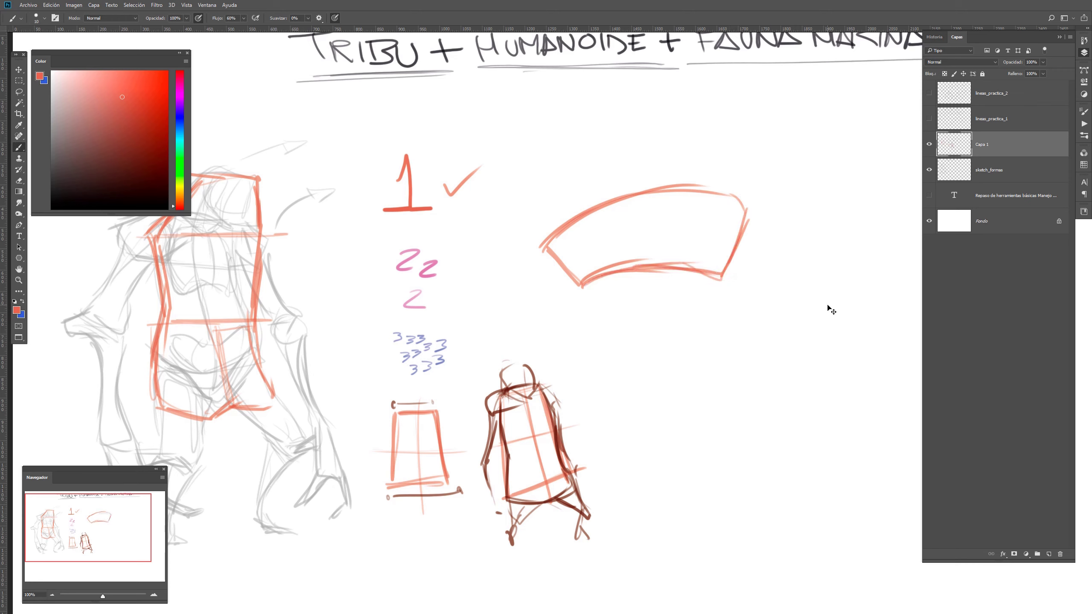
Sketch a neck and a head with a pointed snout on the right end of the arched block
{"action": "left_click_drag", "start_coordinate": [732, 199], "coordinate": [685, 204]}
{"action": "mouse_move", "coordinate": [673, 204]}
{"action": "left_mouse_down"}
{"action": "mouse_move", "coordinate": [689, 266]}
{"action": "mouse_move", "coordinate": [731, 206]}
{"action": "mouse_move", "coordinate": [729, 217]}
{"action": "left_mouse_up"}
{"action": "mouse_move", "coordinate": [742, 215]}
{"action": "left_mouse_down"}
{"action": "mouse_move", "coordinate": [712, 244]}
{"action": "mouse_move", "coordinate": [729, 249]}
{"action": "mouse_move", "coordinate": [732, 238]}
{"action": "mouse_move", "coordinate": [724, 256]}
{"action": "mouse_move", "coordinate": [780, 228]}
{"action": "mouse_move", "coordinate": [752, 217]}
{"action": "mouse_move", "coordinate": [781, 229]}
{"action": "mouse_move", "coordinate": [721, 256]}
{"action": "left_mouse_up"}
{"action": "mouse_move", "coordinate": [731, 253]}
{"action": "left_mouse_down"}
{"action": "mouse_move", "coordinate": [723, 280]}
{"action": "mouse_move", "coordinate": [707, 232]}
{"action": "left_mouse_up"}
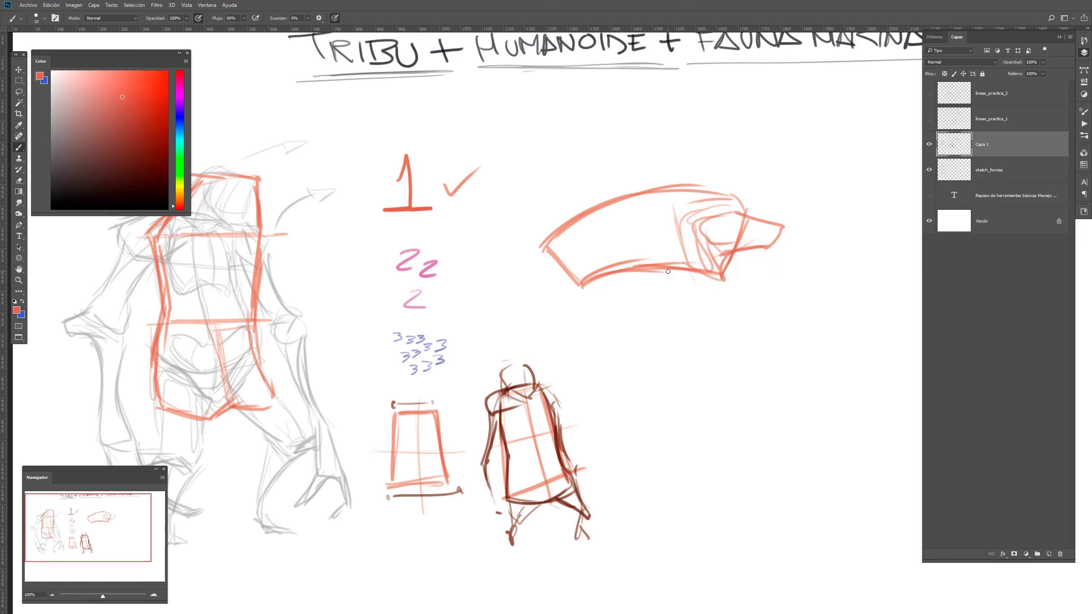
Sketch the two front legs under the creature's neck and head, one reaching forward
{"action": "left_click_drag", "start_coordinate": [687, 304], "coordinate": [683, 238]}
{"action": "mouse_move", "coordinate": [690, 242]}
{"action": "left_mouse_down"}
{"action": "mouse_move", "coordinate": [700, 274]}
{"action": "mouse_move", "coordinate": [670, 270]}
{"action": "mouse_move", "coordinate": [720, 319]}
{"action": "left_mouse_up"}
{"action": "left_click_drag", "start_coordinate": [705, 307], "coordinate": [757, 329]}
{"action": "mouse_move", "coordinate": [733, 260]}
{"action": "left_mouse_down"}
{"action": "mouse_move", "coordinate": [771, 283]}
{"action": "mouse_move", "coordinate": [759, 285]}
{"action": "left_mouse_up"}
{"action": "mouse_move", "coordinate": [740, 258]}
{"action": "left_mouse_down"}
{"action": "mouse_move", "coordinate": [766, 277]}
{"action": "mouse_move", "coordinate": [800, 251]}
{"action": "left_mouse_up"}
{"action": "left_click_drag", "start_coordinate": [800, 251], "coordinate": [790, 264]}
Sketch the bent hind legs below the rear and belly of the arched creature
{"action": "left_click_drag", "start_coordinate": [558, 251], "coordinate": [538, 292]}
{"action": "mouse_move", "coordinate": [538, 291]}
{"action": "left_mouse_down"}
{"action": "mouse_move", "coordinate": [563, 288]}
{"action": "mouse_move", "coordinate": [545, 307]}
{"action": "left_mouse_up"}
{"action": "left_click_drag", "start_coordinate": [552, 303], "coordinate": [513, 307]}
{"action": "mouse_move", "coordinate": [523, 297]}
{"action": "left_mouse_down"}
{"action": "mouse_move", "coordinate": [506, 325]}
{"action": "mouse_move", "coordinate": [568, 287]}
{"action": "left_mouse_up"}
{"action": "mouse_move", "coordinate": [556, 293]}
{"action": "left_mouse_down"}
{"action": "mouse_move", "coordinate": [641, 272]}
{"action": "mouse_move", "coordinate": [628, 281]}
{"action": "mouse_move", "coordinate": [651, 300]}
{"action": "left_mouse_up"}
{"action": "left_click_drag", "start_coordinate": [639, 271], "coordinate": [654, 304]}
{"action": "mouse_move", "coordinate": [629, 305]}
{"action": "left_mouse_down"}
{"action": "mouse_move", "coordinate": [655, 297]}
{"action": "mouse_move", "coordinate": [626, 317]}
{"action": "left_mouse_up"}
{"action": "left_click_drag", "start_coordinate": [644, 320], "coordinate": [630, 319]}
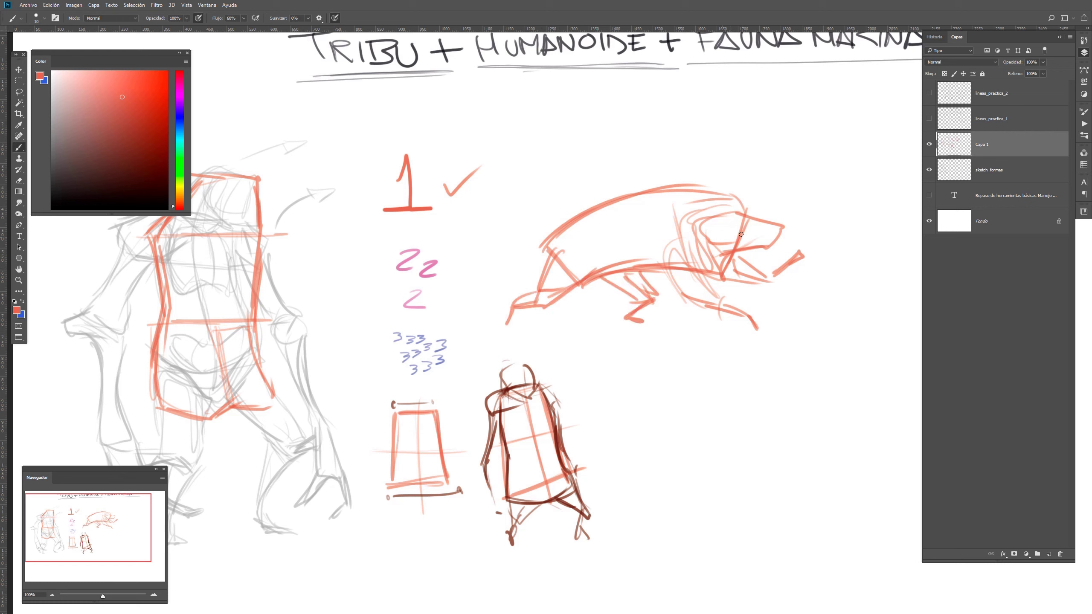
Add long pointed spikes sweeping back from the creature's head and upper back
{"action": "mouse_move", "coordinate": [706, 223]}
{"action": "left_mouse_down"}
{"action": "mouse_move", "coordinate": [729, 216]}
{"action": "mouse_move", "coordinate": [635, 170]}
{"action": "left_mouse_up"}
{"action": "left_click_drag", "start_coordinate": [692, 194], "coordinate": [748, 217]}
{"action": "left_click_drag", "start_coordinate": [775, 219], "coordinate": [704, 162]}
{"action": "left_click_drag", "start_coordinate": [703, 163], "coordinate": [779, 225]}
{"action": "left_click_drag", "start_coordinate": [785, 233], "coordinate": [776, 233]}
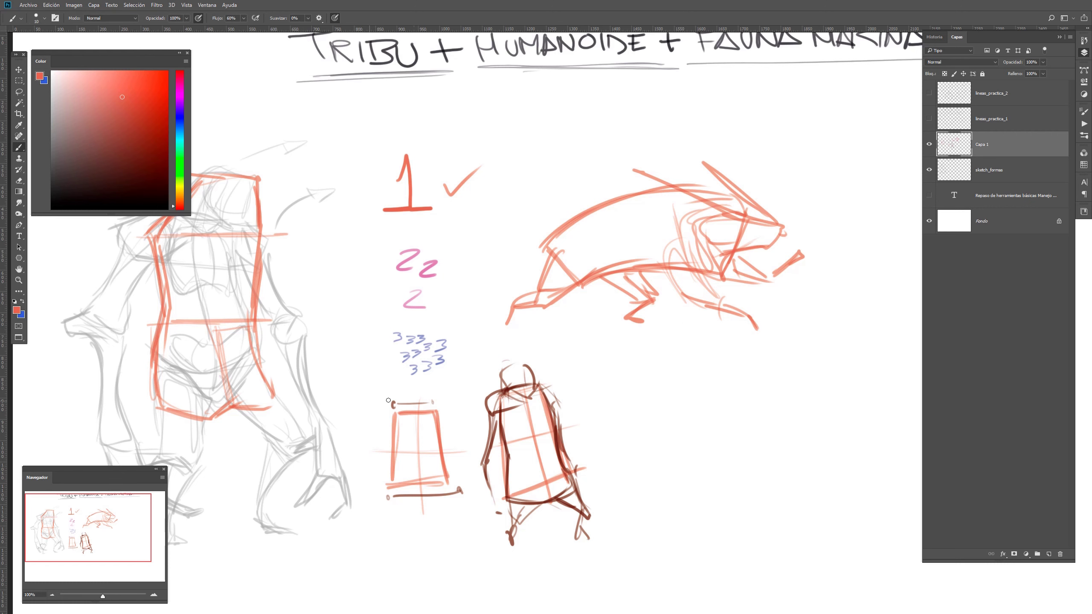
Choose a violet and outline the left shoulder of the large figure as an angular secondary shape
{"action": "left_click_drag", "start_coordinate": [388, 347], "coordinate": [695, 331]}
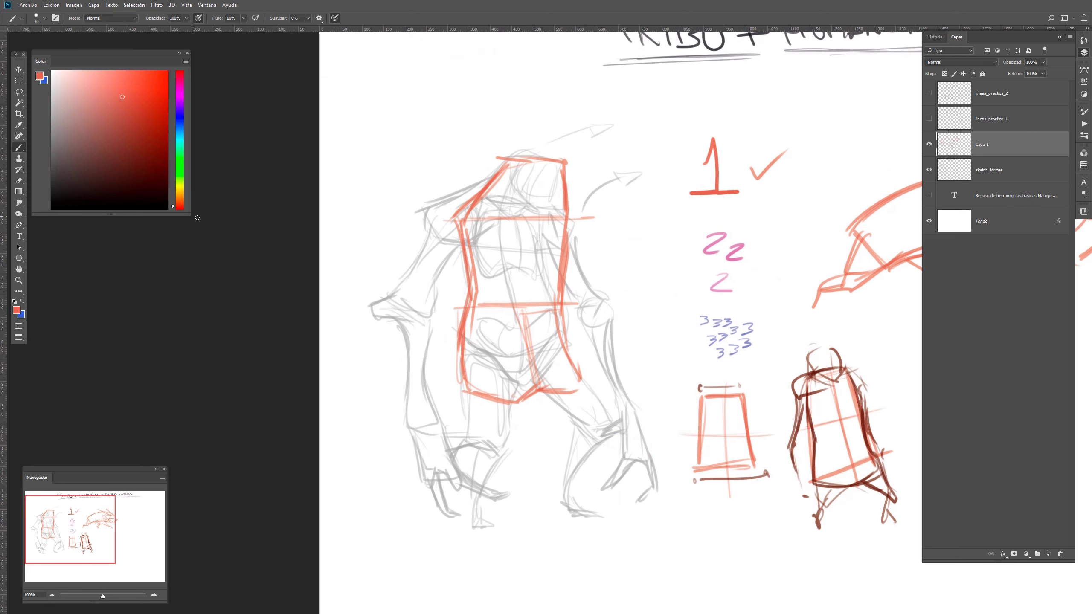
{"action": "mouse_move", "coordinate": [178, 116]}
{"action": "left_mouse_down"}
{"action": "mouse_move", "coordinate": [177, 99]}
{"action": "mouse_move", "coordinate": [180, 126]}
{"action": "mouse_move", "coordinate": [175, 106]}
{"action": "left_mouse_up"}
{"action": "left_click", "coordinate": [128, 100]}
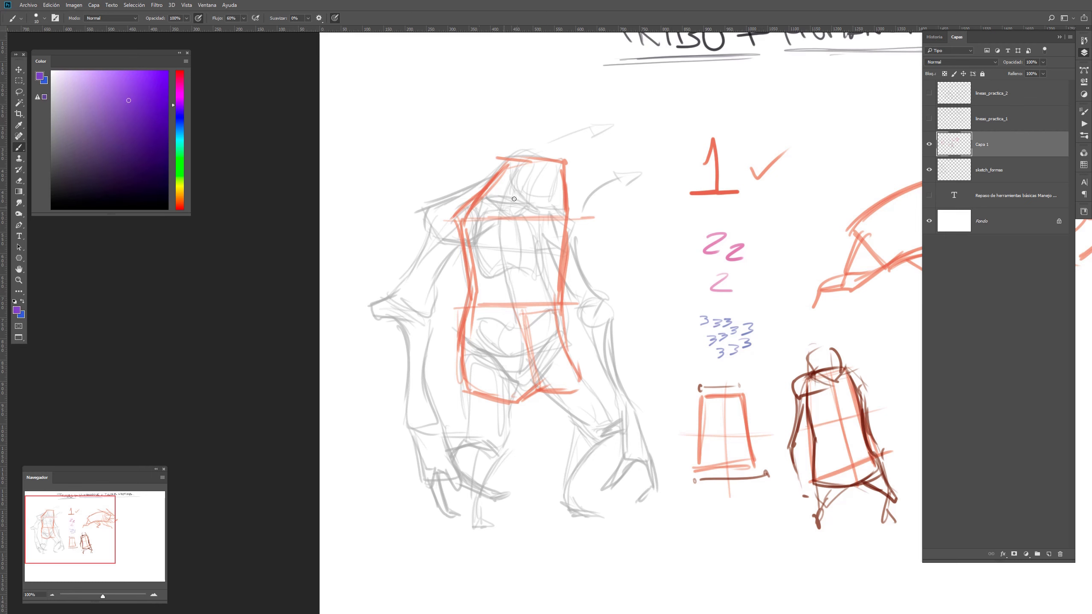
{"action": "left_click_drag", "start_coordinate": [485, 189], "coordinate": [428, 213]}
{"action": "left_click_drag", "start_coordinate": [489, 228], "coordinate": [452, 253]}
{"action": "left_click_drag", "start_coordinate": [420, 215], "coordinate": [447, 255]}
{"action": "left_click_drag", "start_coordinate": [433, 262], "coordinate": [488, 243]}
Outline the large figure's left upper arm and forearm as separate violet blocks
{"action": "left_click_drag", "start_coordinate": [421, 219], "coordinate": [379, 297]}
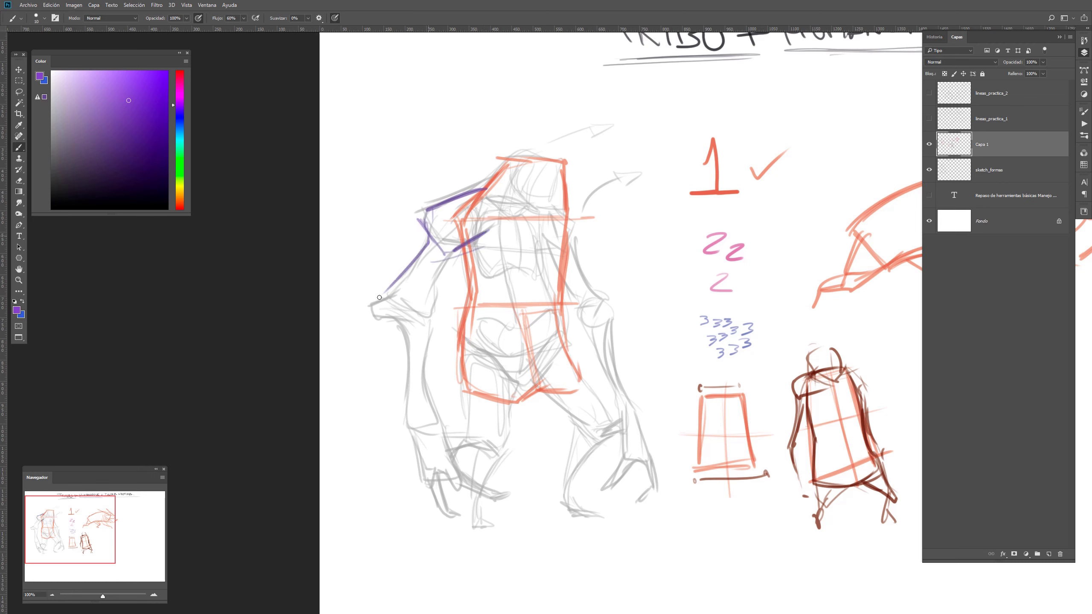
{"action": "mouse_move", "coordinate": [463, 247]}
{"action": "left_mouse_down"}
{"action": "mouse_move", "coordinate": [430, 299]}
{"action": "mouse_move", "coordinate": [382, 325]}
{"action": "left_mouse_up"}
{"action": "mouse_move", "coordinate": [406, 275]}
{"action": "left_mouse_down"}
{"action": "mouse_move", "coordinate": [371, 307]}
{"action": "mouse_move", "coordinate": [432, 314]}
{"action": "mouse_move", "coordinate": [442, 410]}
{"action": "left_mouse_up"}
{"action": "left_click_drag", "start_coordinate": [391, 325], "coordinate": [408, 423]}
{"action": "left_click_drag", "start_coordinate": [400, 328], "coordinate": [412, 432]}
{"action": "left_click_drag", "start_coordinate": [427, 357], "coordinate": [440, 421]}
{"action": "mouse_move", "coordinate": [446, 247]}
{"action": "left_mouse_down"}
{"action": "mouse_move", "coordinate": [421, 316]}
{"action": "mouse_move", "coordinate": [452, 255]}
{"action": "mouse_move", "coordinate": [434, 287]}
{"action": "left_mouse_up"}
{"action": "left_click_drag", "start_coordinate": [449, 252], "coordinate": [490, 228]}
Outline the left hand as a violet block below the forearm and undo the extra finger stroke
{"action": "left_click_drag", "start_coordinate": [412, 429], "coordinate": [421, 482]}
{"action": "left_click_drag", "start_coordinate": [421, 481], "coordinate": [465, 474]}
{"action": "left_click_drag", "start_coordinate": [440, 424], "coordinate": [471, 475]}
{"action": "mouse_move", "coordinate": [468, 477]}
{"action": "left_mouse_down"}
{"action": "mouse_move", "coordinate": [425, 486]}
{"action": "mouse_move", "coordinate": [447, 513]}
{"action": "left_mouse_up"}
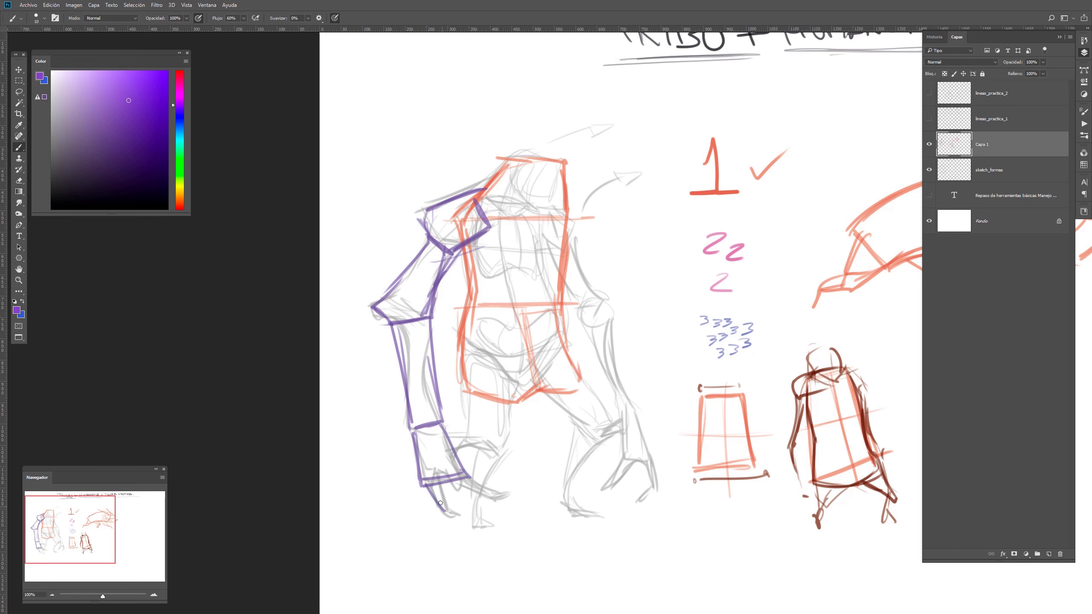
{"action": "key", "text": "ctrl+z"}
Outline the large figure's right shoulder and upper arm as violet blocks
{"action": "mouse_move", "coordinate": [567, 200]}
{"action": "left_mouse_down"}
{"action": "mouse_move", "coordinate": [594, 222]}
{"action": "mouse_move", "coordinate": [559, 264]}
{"action": "left_mouse_up"}
{"action": "mouse_move", "coordinate": [597, 234]}
{"action": "left_mouse_down"}
{"action": "mouse_move", "coordinate": [606, 286]}
{"action": "mouse_move", "coordinate": [587, 326]}
{"action": "left_mouse_up"}
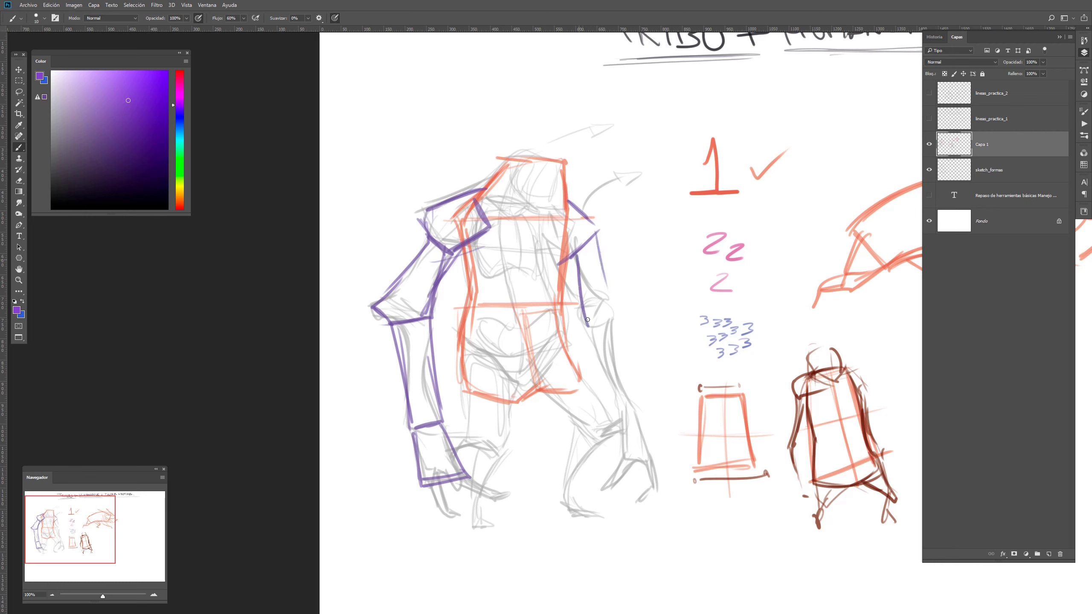
{"action": "mouse_move", "coordinate": [575, 251]}
{"action": "left_mouse_down"}
{"action": "mouse_move", "coordinate": [590, 324]}
{"action": "mouse_move", "coordinate": [621, 315]}
{"action": "left_mouse_up"}
{"action": "mouse_move", "coordinate": [620, 312]}
{"action": "left_mouse_down"}
{"action": "mouse_move", "coordinate": [588, 326]}
{"action": "mouse_move", "coordinate": [624, 311]}
{"action": "mouse_move", "coordinate": [610, 390]}
{"action": "mouse_move", "coordinate": [629, 376]}
{"action": "left_mouse_up"}
{"action": "left_click_drag", "start_coordinate": [615, 320], "coordinate": [644, 391]}
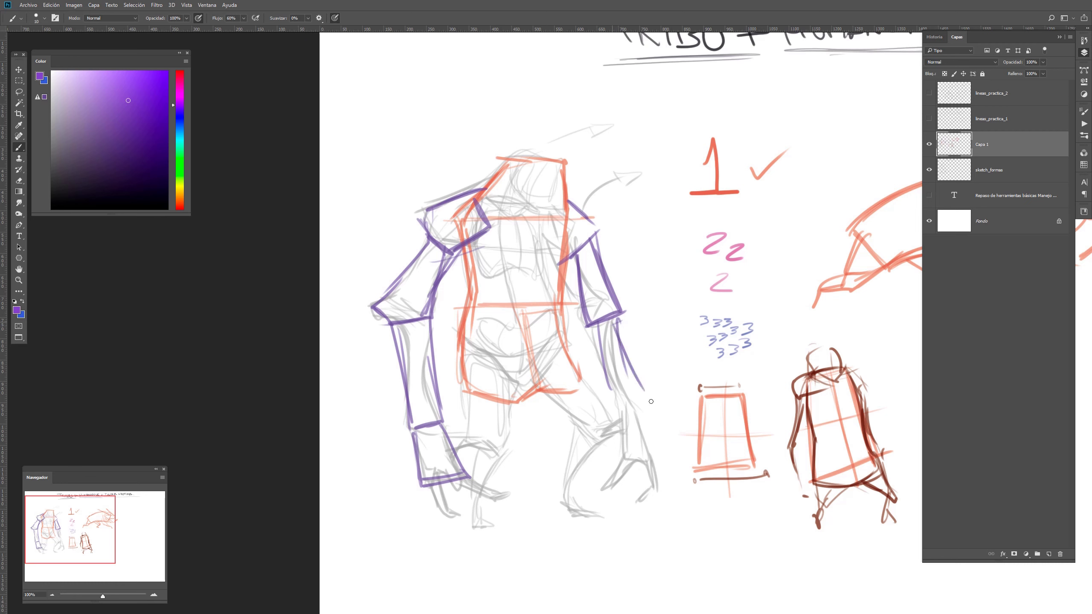
{"action": "key", "text": "ctrl+z"}
{"action": "key", "text": "ctrl+z"}
{"action": "key", "text": "ctrl+z"}
{"action": "key", "text": "ctrl+z"}
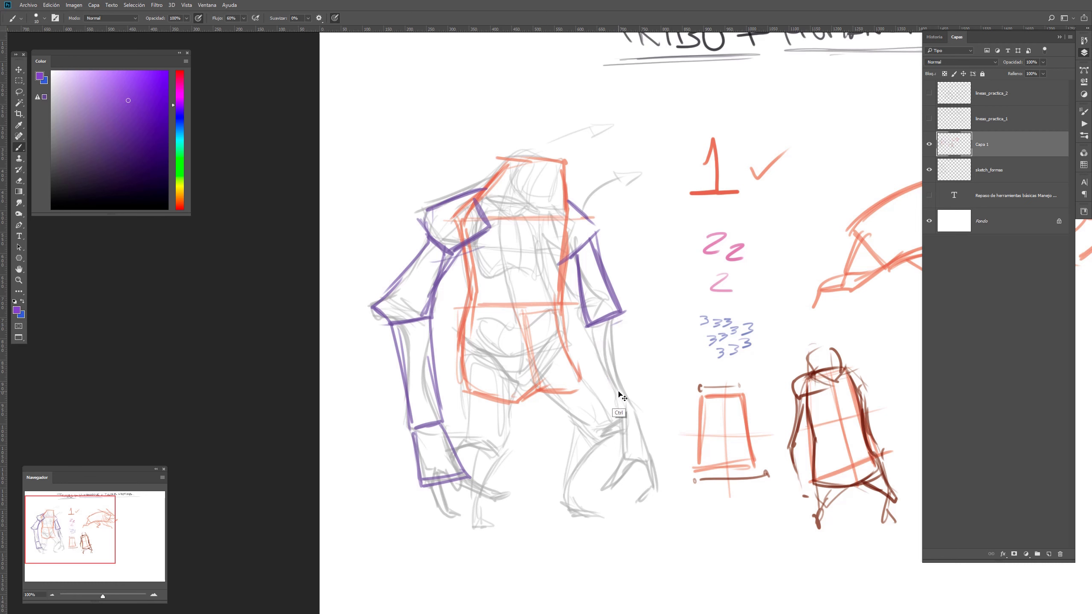
Outline the large figure's right forearm and hand as separate violet blocks
{"action": "mouse_move", "coordinate": [587, 334]}
{"action": "left_mouse_down"}
{"action": "mouse_move", "coordinate": [635, 319]}
{"action": "mouse_move", "coordinate": [619, 322]}
{"action": "left_mouse_up"}
{"action": "key", "text": "ctrl+z"}
{"action": "left_click_drag", "start_coordinate": [589, 335], "coordinate": [627, 402]}
{"action": "left_click_drag", "start_coordinate": [624, 316], "coordinate": [643, 401]}
{"action": "mouse_move", "coordinate": [643, 402]}
{"action": "left_mouse_down"}
{"action": "mouse_move", "coordinate": [622, 405]}
{"action": "mouse_move", "coordinate": [619, 456]}
{"action": "left_mouse_up"}
{"action": "mouse_move", "coordinate": [629, 402]}
{"action": "left_mouse_down"}
{"action": "mouse_move", "coordinate": [619, 456]}
{"action": "mouse_move", "coordinate": [641, 406]}
{"action": "left_mouse_up"}
{"action": "left_click_drag", "start_coordinate": [640, 408], "coordinate": [654, 457]}
{"action": "left_click_drag", "start_coordinate": [653, 457], "coordinate": [622, 455]}
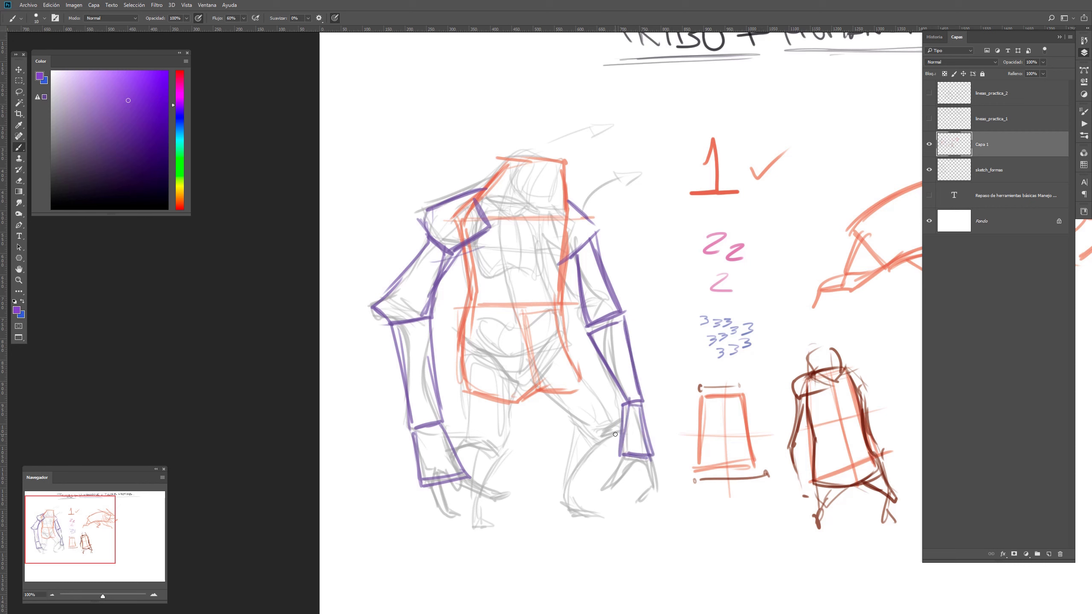
Outline the large figure's two legs and feet as angular violet blocks
{"action": "mouse_move", "coordinate": [564, 360]}
{"action": "left_mouse_down"}
{"action": "mouse_move", "coordinate": [540, 388]}
{"action": "mouse_move", "coordinate": [603, 441]}
{"action": "mouse_move", "coordinate": [613, 426]}
{"action": "mouse_move", "coordinate": [565, 483]}
{"action": "left_mouse_up"}
{"action": "left_click_drag", "start_coordinate": [578, 423], "coordinate": [550, 487]}
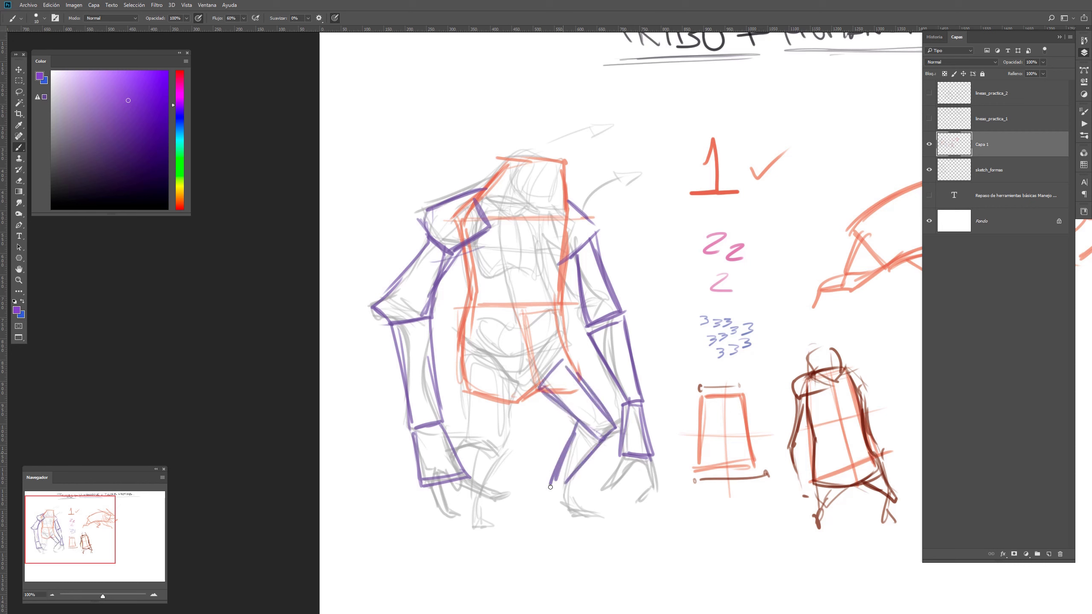
{"action": "mouse_move", "coordinate": [595, 450]}
{"action": "left_mouse_down"}
{"action": "mouse_move", "coordinate": [566, 484]}
{"action": "mouse_move", "coordinate": [568, 514]}
{"action": "mouse_move", "coordinate": [591, 521]}
{"action": "mouse_move", "coordinate": [576, 521]}
{"action": "left_mouse_up"}
{"action": "left_click_drag", "start_coordinate": [469, 392], "coordinate": [477, 439]}
{"action": "mouse_move", "coordinate": [465, 375]}
{"action": "left_mouse_down"}
{"action": "mouse_move", "coordinate": [501, 369]}
{"action": "mouse_move", "coordinate": [521, 446]}
{"action": "mouse_move", "coordinate": [485, 446]}
{"action": "mouse_move", "coordinate": [478, 483]}
{"action": "left_mouse_up"}
{"action": "left_click_drag", "start_coordinate": [516, 447], "coordinate": [481, 516]}
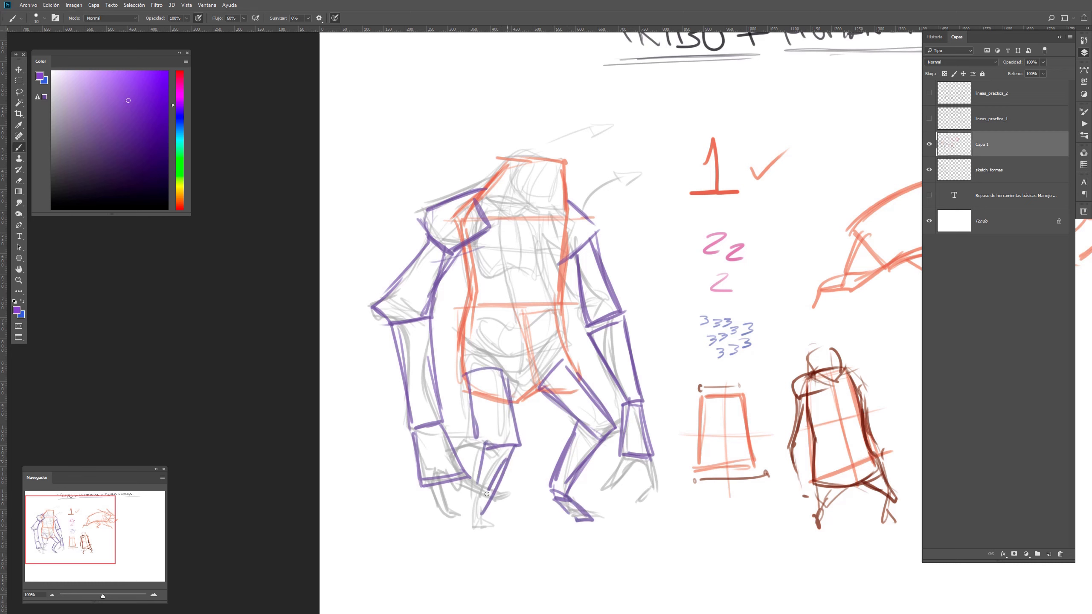
{"action": "mouse_move", "coordinate": [482, 469]}
{"action": "left_mouse_down"}
{"action": "mouse_move", "coordinate": [472, 520]}
{"action": "mouse_move", "coordinate": [486, 523]}
{"action": "left_mouse_up"}
Number the large figure's arms 1 and 2 and its legs 3 and 4 in violet
{"action": "left_click_drag", "start_coordinate": [382, 259], "coordinate": [388, 266]}
{"action": "left_click_drag", "start_coordinate": [633, 282], "coordinate": [647, 288]}
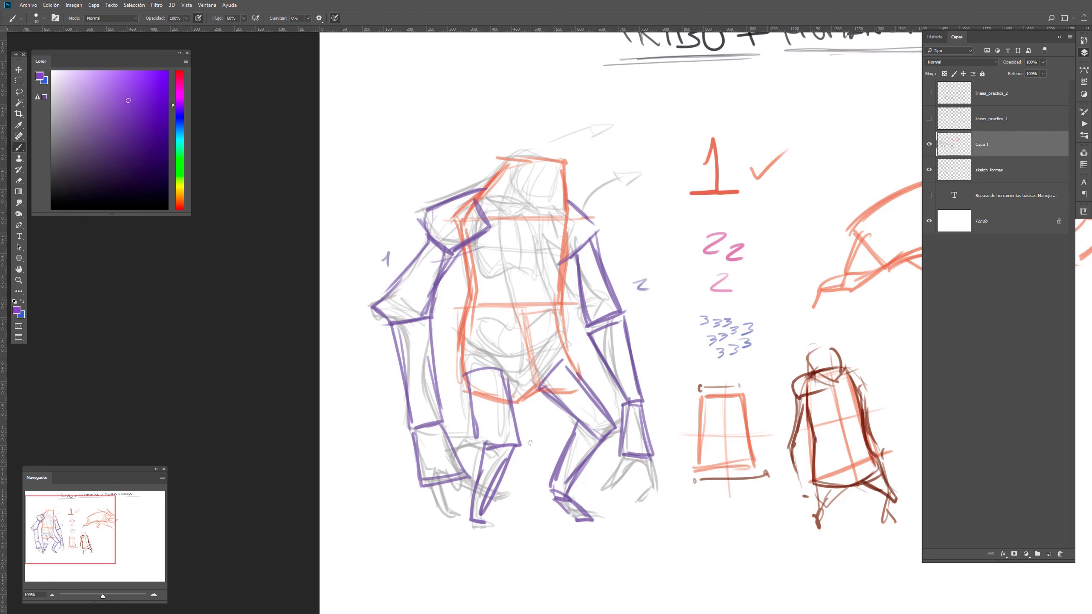
{"action": "left_click_drag", "start_coordinate": [512, 483], "coordinate": [513, 496]}
{"action": "left_click_drag", "start_coordinate": [592, 492], "coordinate": [595, 506]}
Choose a dark crimson and sketch a round-bodied creature with short bent legs beside the brown figure
{"action": "left_click_drag", "start_coordinate": [444, 356], "coordinate": [141, 326]}
{"action": "key", "text": "x"}
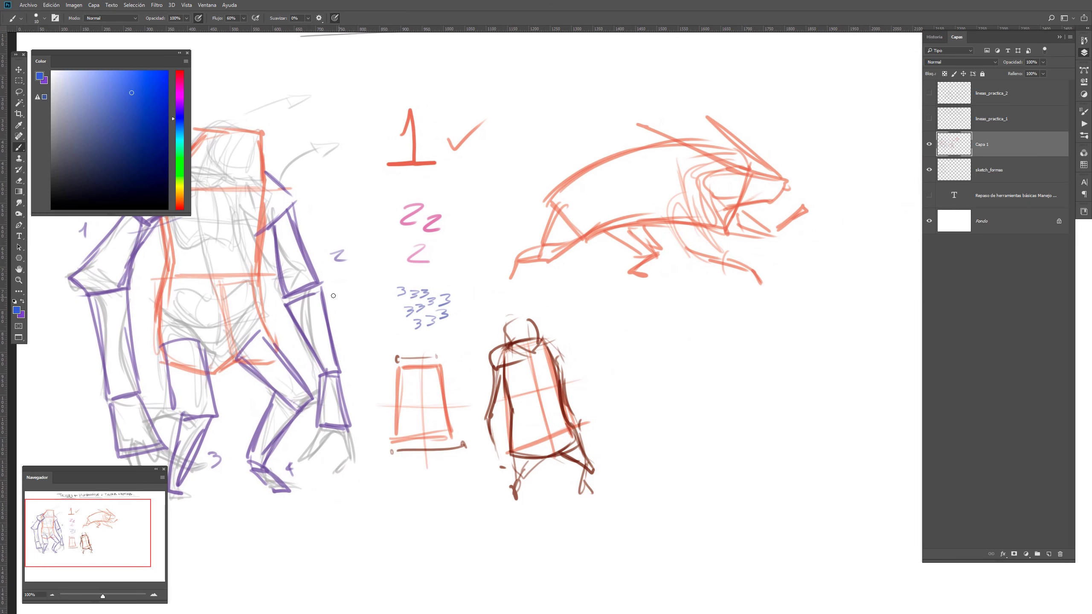
{"action": "left_click", "coordinate": [179, 76]}
{"action": "left_click", "coordinate": [150, 138]}
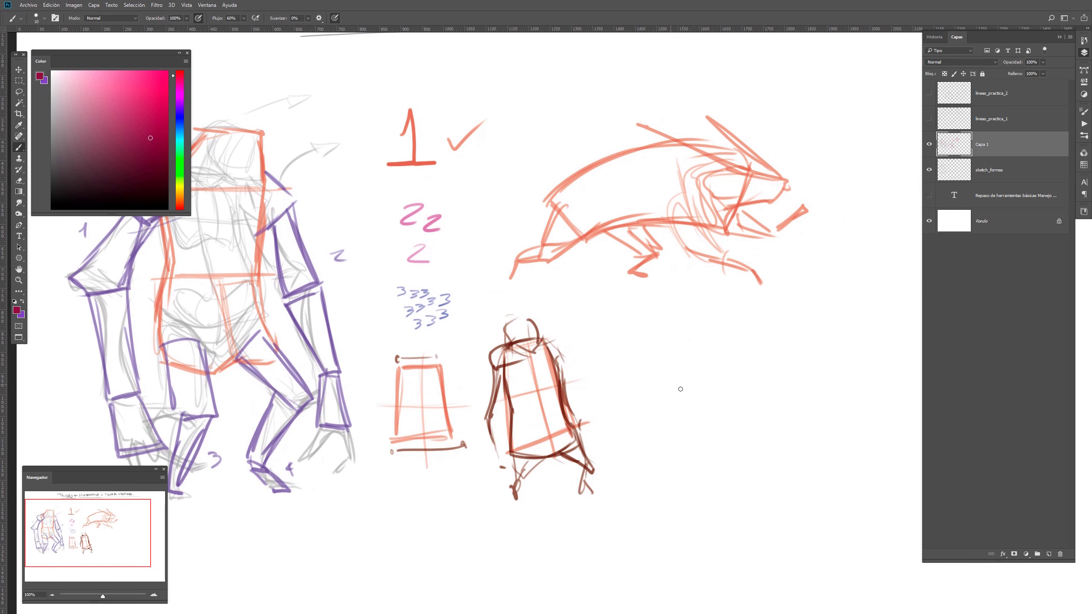
{"action": "left_click_drag", "start_coordinate": [680, 455], "coordinate": [630, 438]}
{"action": "mouse_move", "coordinate": [628, 430]}
{"action": "left_mouse_down"}
{"action": "mouse_move", "coordinate": [636, 397]}
{"action": "mouse_move", "coordinate": [723, 369]}
{"action": "mouse_move", "coordinate": [757, 419]}
{"action": "mouse_move", "coordinate": [673, 455]}
{"action": "mouse_move", "coordinate": [627, 431]}
{"action": "left_mouse_up"}
{"action": "mouse_move", "coordinate": [656, 372]}
{"action": "left_mouse_down"}
{"action": "mouse_move", "coordinate": [686, 359]}
{"action": "mouse_move", "coordinate": [662, 369]}
{"action": "left_mouse_up"}
{"action": "mouse_move", "coordinate": [735, 443]}
{"action": "left_mouse_down"}
{"action": "mouse_move", "coordinate": [784, 448]}
{"action": "mouse_move", "coordinate": [769, 456]}
{"action": "left_mouse_up"}
{"action": "mouse_move", "coordinate": [772, 450]}
{"action": "left_mouse_down"}
{"action": "mouse_move", "coordinate": [778, 467]}
{"action": "mouse_move", "coordinate": [800, 464]}
{"action": "left_mouse_up"}
{"action": "left_click_drag", "start_coordinate": [644, 444], "coordinate": [643, 468]}
{"action": "mouse_move", "coordinate": [641, 473]}
{"action": "left_mouse_down"}
{"action": "mouse_move", "coordinate": [666, 453]}
{"action": "mouse_move", "coordinate": [628, 463]}
{"action": "left_mouse_up"}
{"action": "left_click_drag", "start_coordinate": [627, 463], "coordinate": [640, 473]}
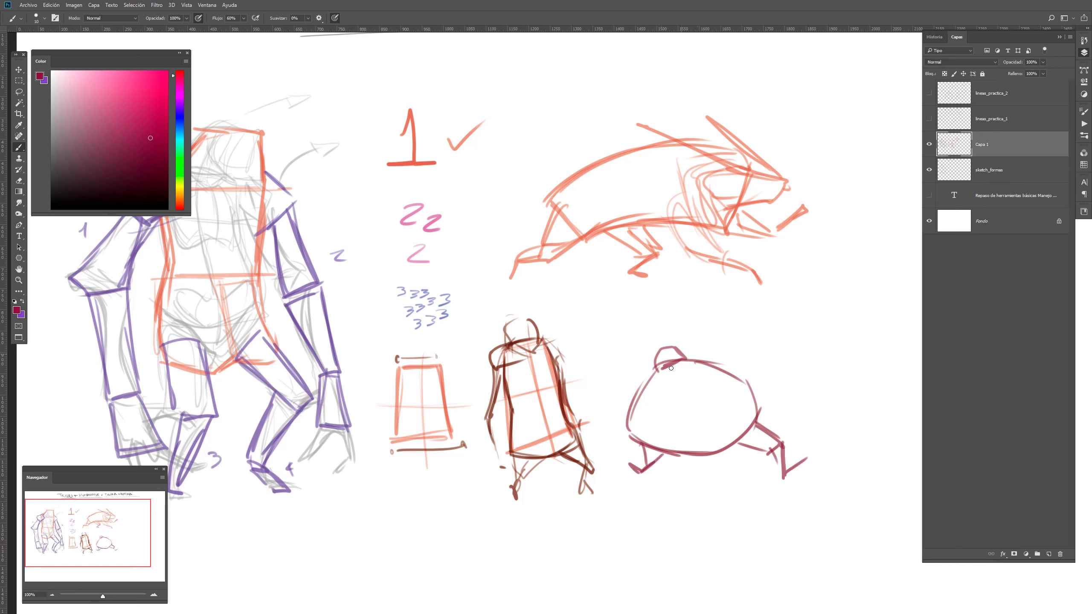
Add a pointed face shape, a raised arm and a small foot stroke to the round crimson creature
{"action": "mouse_move", "coordinate": [652, 382]}
{"action": "left_mouse_down"}
{"action": "mouse_move", "coordinate": [686, 388]}
{"action": "mouse_move", "coordinate": [699, 349]}
{"action": "mouse_move", "coordinate": [721, 367]}
{"action": "mouse_move", "coordinate": [736, 341]}
{"action": "left_mouse_up"}
{"action": "left_click_drag", "start_coordinate": [737, 342], "coordinate": [712, 334]}
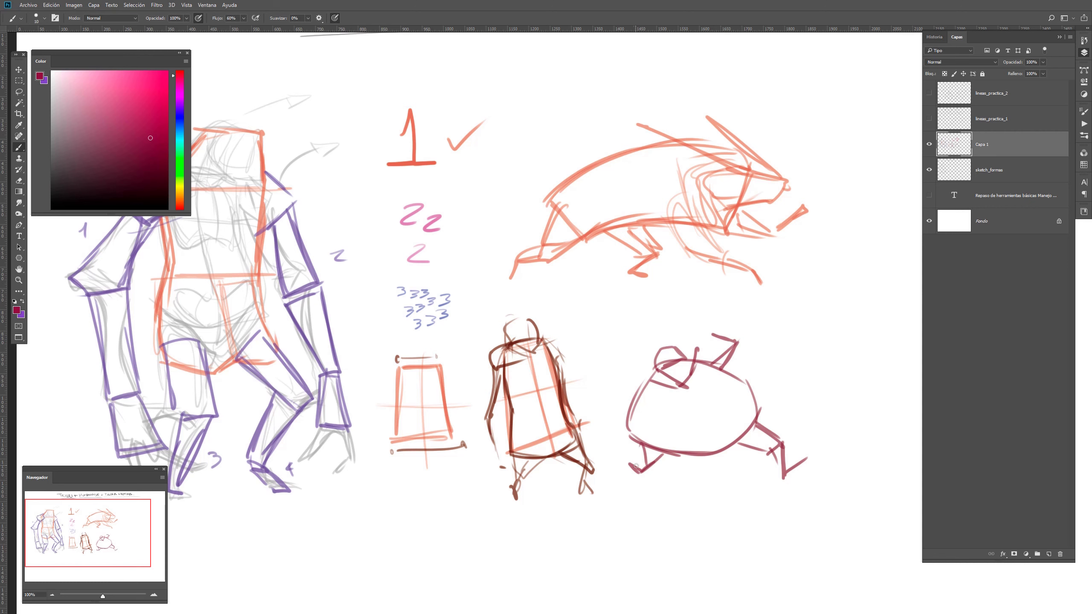
{"action": "left_click_drag", "start_coordinate": [630, 463], "coordinate": [621, 470]}
Sketch a tall, wide blob-shaped crimson body in the empty area beside the round creature
{"action": "left_click_drag", "start_coordinate": [776, 447], "coordinate": [502, 407]}
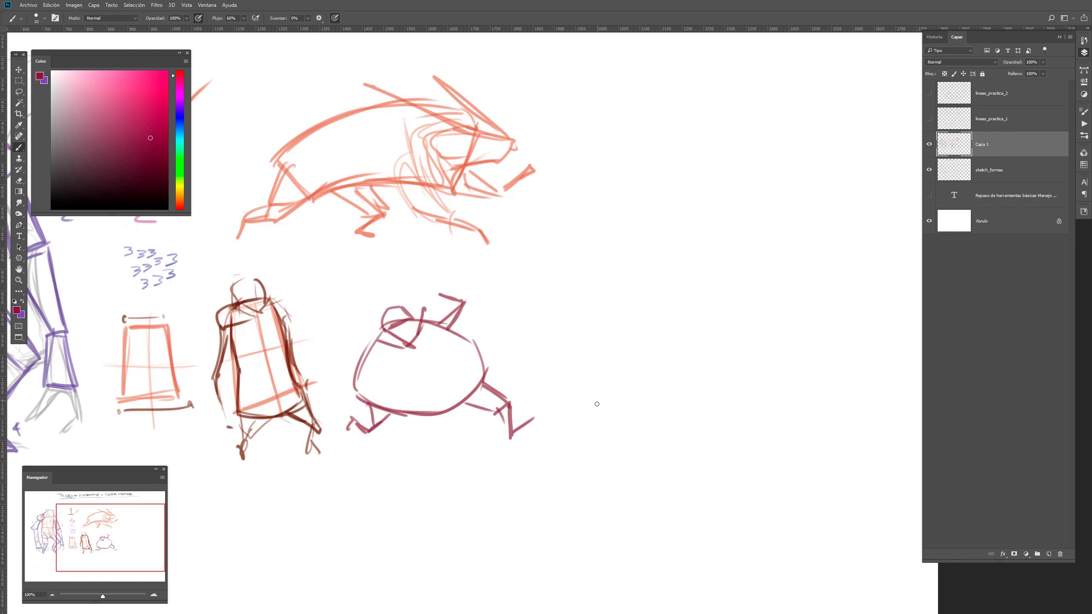
{"action": "mouse_move", "coordinate": [570, 420]}
{"action": "left_mouse_down"}
{"action": "mouse_move", "coordinate": [604, 429]}
{"action": "mouse_move", "coordinate": [565, 376]}
{"action": "mouse_move", "coordinate": [581, 337]}
{"action": "left_mouse_up"}
{"action": "mouse_move", "coordinate": [574, 359]}
{"action": "left_mouse_down"}
{"action": "mouse_move", "coordinate": [557, 284]}
{"action": "mouse_move", "coordinate": [583, 263]}
{"action": "mouse_move", "coordinate": [656, 263]}
{"action": "mouse_move", "coordinate": [683, 285]}
{"action": "mouse_move", "coordinate": [712, 378]}
{"action": "left_mouse_up"}
{"action": "mouse_move", "coordinate": [700, 322]}
{"action": "left_mouse_down"}
{"action": "mouse_move", "coordinate": [714, 395]}
{"action": "mouse_move", "coordinate": [707, 427]}
{"action": "left_mouse_up"}
{"action": "left_click_drag", "start_coordinate": [568, 415], "coordinate": [692, 438]}
{"action": "left_click_drag", "start_coordinate": [694, 437], "coordinate": [722, 413]}
{"action": "left_click_drag", "start_coordinate": [720, 372], "coordinate": [725, 417]}
{"action": "mouse_move", "coordinate": [715, 373]}
{"action": "left_mouse_down"}
{"action": "mouse_move", "coordinate": [726, 415]}
{"action": "mouse_move", "coordinate": [712, 404]}
{"action": "left_mouse_up"}
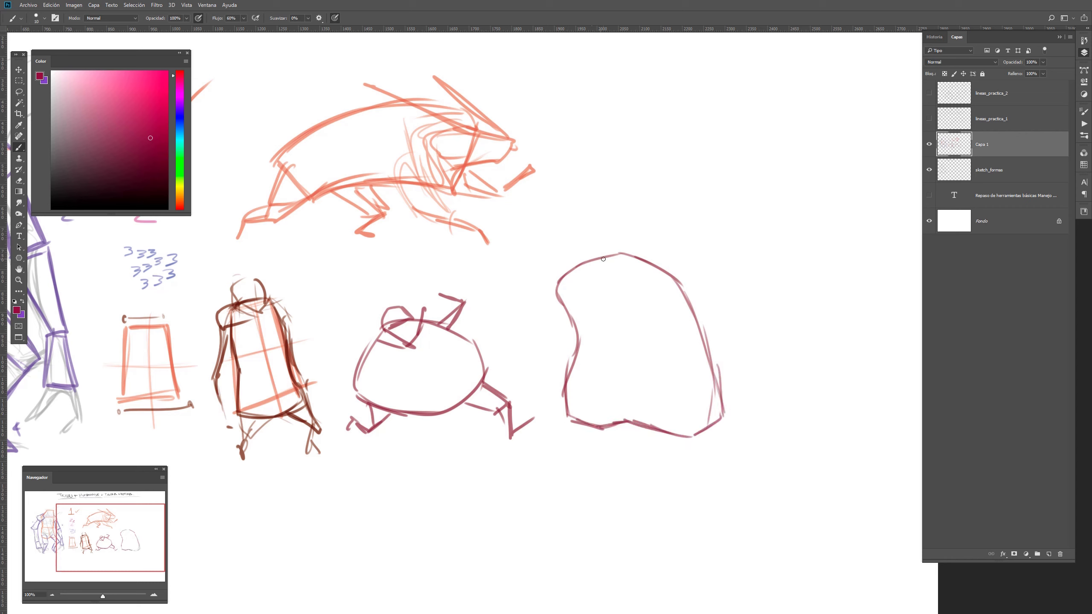
Add a small angular face block and tiny feet to the tall crimson creature
{"action": "left_click_drag", "start_coordinate": [592, 265], "coordinate": [573, 278]}
{"action": "mouse_move", "coordinate": [574, 277]}
{"action": "left_mouse_down"}
{"action": "mouse_move", "coordinate": [597, 298]}
{"action": "mouse_move", "coordinate": [614, 285]}
{"action": "left_mouse_up"}
{"action": "left_click_drag", "start_coordinate": [616, 264], "coordinate": [605, 302]}
{"action": "mouse_move", "coordinate": [572, 278]}
{"action": "left_mouse_down"}
{"action": "mouse_move", "coordinate": [622, 265]}
{"action": "mouse_move", "coordinate": [631, 305]}
{"action": "left_mouse_up"}
{"action": "left_click_drag", "start_coordinate": [570, 415], "coordinate": [597, 436]}
{"action": "left_click_drag", "start_coordinate": [579, 420], "coordinate": [606, 439]}
{"action": "left_click_drag", "start_coordinate": [586, 444], "coordinate": [600, 440]}
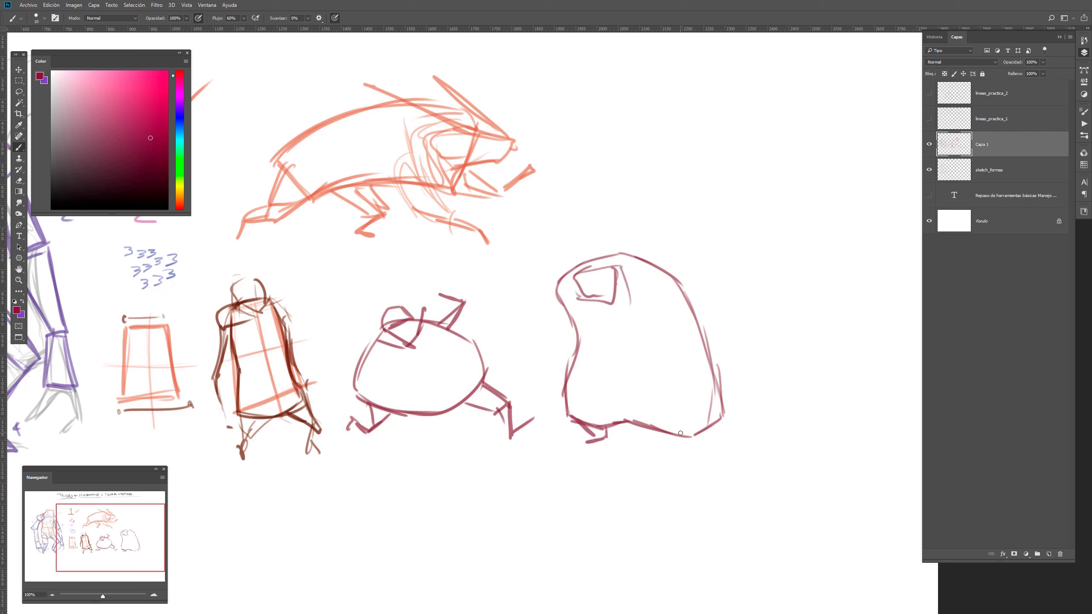
{"action": "left_click_drag", "start_coordinate": [684, 434], "coordinate": [701, 452]}
{"action": "left_click_drag", "start_coordinate": [709, 436], "coordinate": [704, 449]}
Draw short bent arms on both sides of the tall crimson creature and reinforce its feet
{"action": "left_click_drag", "start_coordinate": [549, 294], "coordinate": [559, 327]}
{"action": "left_click_drag", "start_coordinate": [606, 430], "coordinate": [606, 443]}
{"action": "left_click_drag", "start_coordinate": [594, 445], "coordinate": [610, 439]}
{"action": "mouse_move", "coordinate": [705, 433]}
{"action": "left_mouse_down"}
{"action": "mouse_move", "coordinate": [699, 452]}
{"action": "mouse_move", "coordinate": [711, 452]}
{"action": "left_mouse_up"}
{"action": "left_click_drag", "start_coordinate": [555, 300], "coordinate": [559, 330]}
{"action": "left_click_drag", "start_coordinate": [580, 321], "coordinate": [553, 345]}
{"action": "left_click_drag", "start_coordinate": [552, 307], "coordinate": [537, 374]}
{"action": "mouse_move", "coordinate": [656, 314]}
{"action": "left_mouse_down"}
{"action": "mouse_move", "coordinate": [681, 290]}
{"action": "mouse_move", "coordinate": [697, 338]}
{"action": "left_mouse_up"}
{"action": "mouse_move", "coordinate": [701, 330]}
{"action": "left_mouse_down"}
{"action": "mouse_move", "coordinate": [672, 363]}
{"action": "mouse_move", "coordinate": [677, 376]}
{"action": "left_mouse_up"}
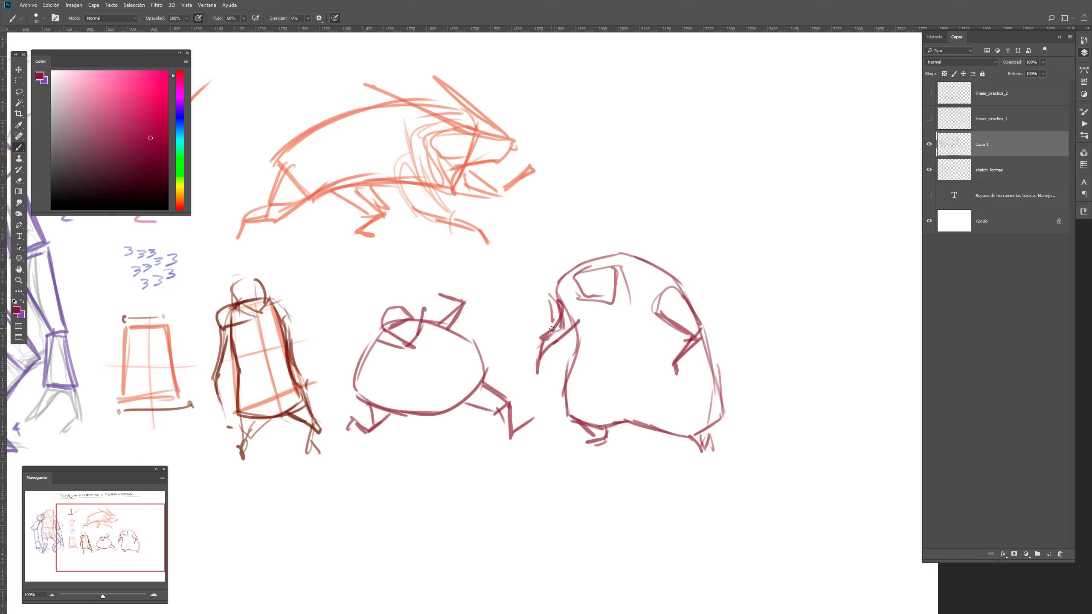
Sample the figure's violet, draw a check mark beside the number 2s and hide the sketch_formas layer
{"action": "mouse_move", "coordinate": [579, 431]}
{"action": "left_mouse_down"}
{"action": "mouse_move", "coordinate": [829, 425]}
{"action": "mouse_move", "coordinate": [1054, 391]}
{"action": "left_mouse_up"}
{"action": "mouse_move", "coordinate": [620, 99]}
{"action": "left_mouse_down"}
{"action": "mouse_move", "coordinate": [750, 243]}
{"action": "mouse_move", "coordinate": [714, 225]}
{"action": "left_mouse_up"}
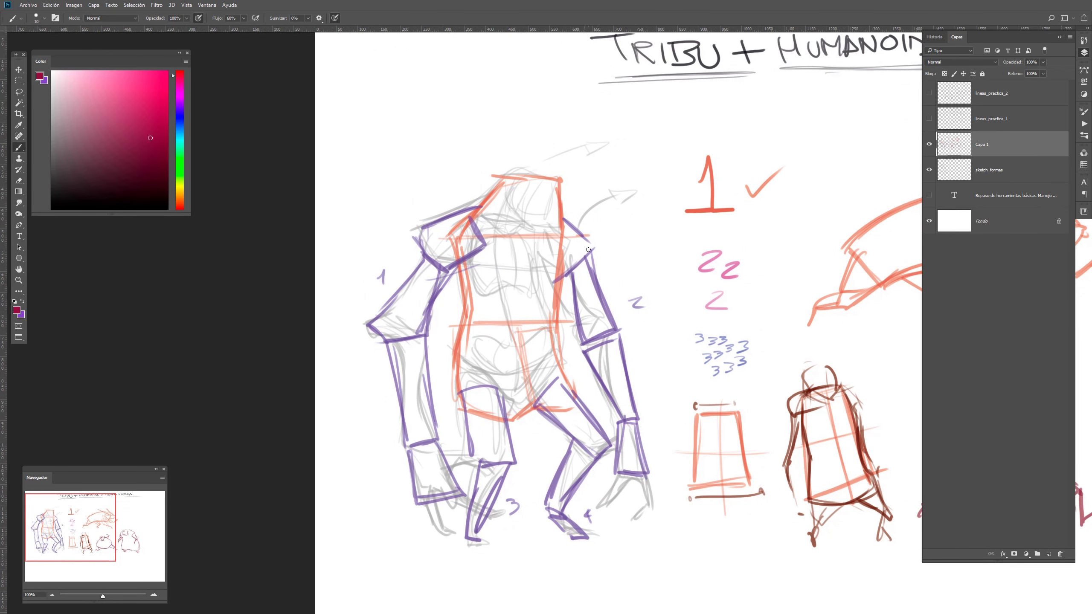
{"action": "left_click", "coordinate": [597, 291], "text": "alt"}
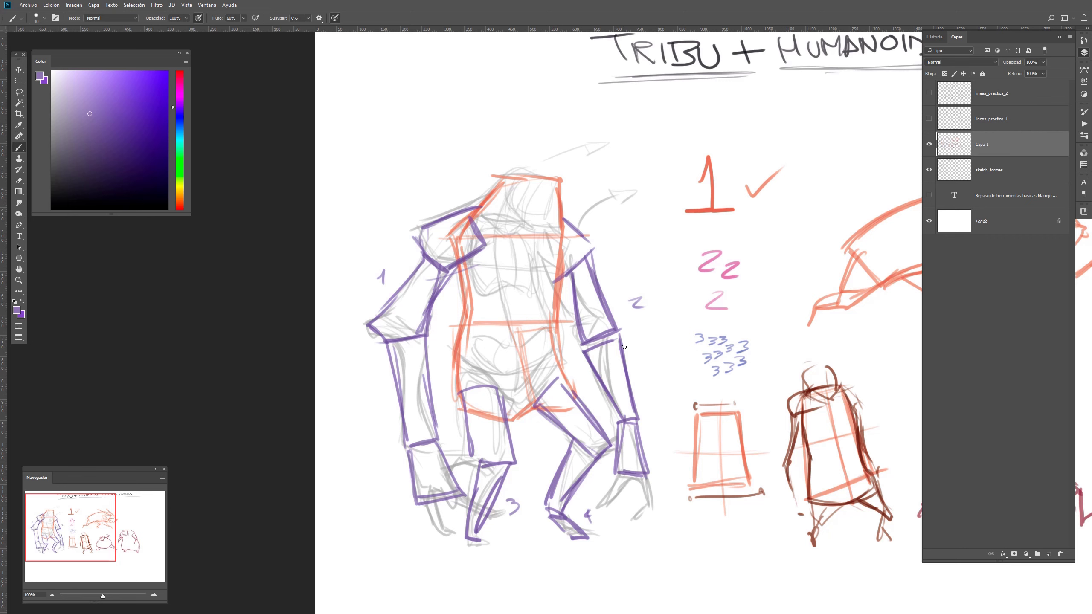
{"action": "left_click_drag", "start_coordinate": [758, 272], "coordinate": [784, 261]}
{"action": "left_click", "coordinate": [928, 170]}
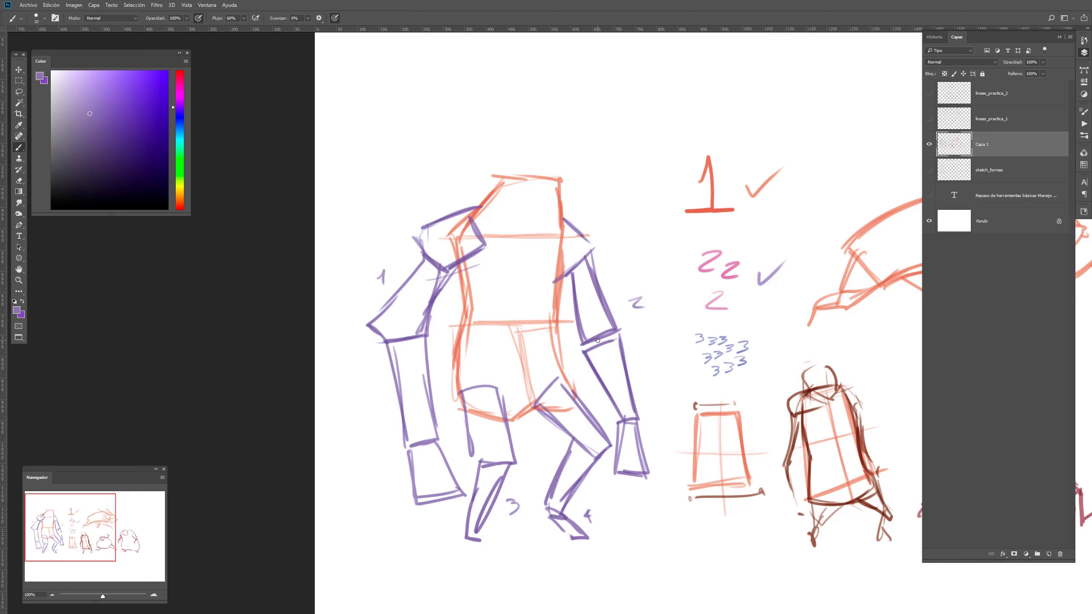
Write "EVOCACIÓN." in violet above the number 1, underline it, and choose a light blue
{"action": "mouse_move", "coordinate": [630, 116]}
{"action": "left_mouse_down"}
{"action": "mouse_move", "coordinate": [650, 134]}
{"action": "mouse_move", "coordinate": [644, 120]}
{"action": "left_mouse_up"}
{"action": "mouse_move", "coordinate": [627, 116]}
{"action": "left_mouse_down"}
{"action": "mouse_move", "coordinate": [687, 107]}
{"action": "mouse_move", "coordinate": [705, 121]}
{"action": "left_mouse_up"}
{"action": "mouse_move", "coordinate": [724, 123]}
{"action": "left_mouse_down"}
{"action": "mouse_move", "coordinate": [730, 100]}
{"action": "mouse_move", "coordinate": [744, 120]}
{"action": "left_mouse_up"}
{"action": "left_click_drag", "start_coordinate": [725, 117], "coordinate": [756, 117]}
{"action": "mouse_move", "coordinate": [778, 97]}
{"action": "left_mouse_down"}
{"action": "mouse_move", "coordinate": [778, 113]}
{"action": "mouse_move", "coordinate": [799, 97]}
{"action": "left_mouse_up"}
{"action": "left_click_drag", "start_coordinate": [791, 99], "coordinate": [800, 85]}
{"action": "mouse_move", "coordinate": [813, 110]}
{"action": "left_mouse_down"}
{"action": "mouse_move", "coordinate": [815, 95]}
{"action": "mouse_move", "coordinate": [840, 85]}
{"action": "left_mouse_up"}
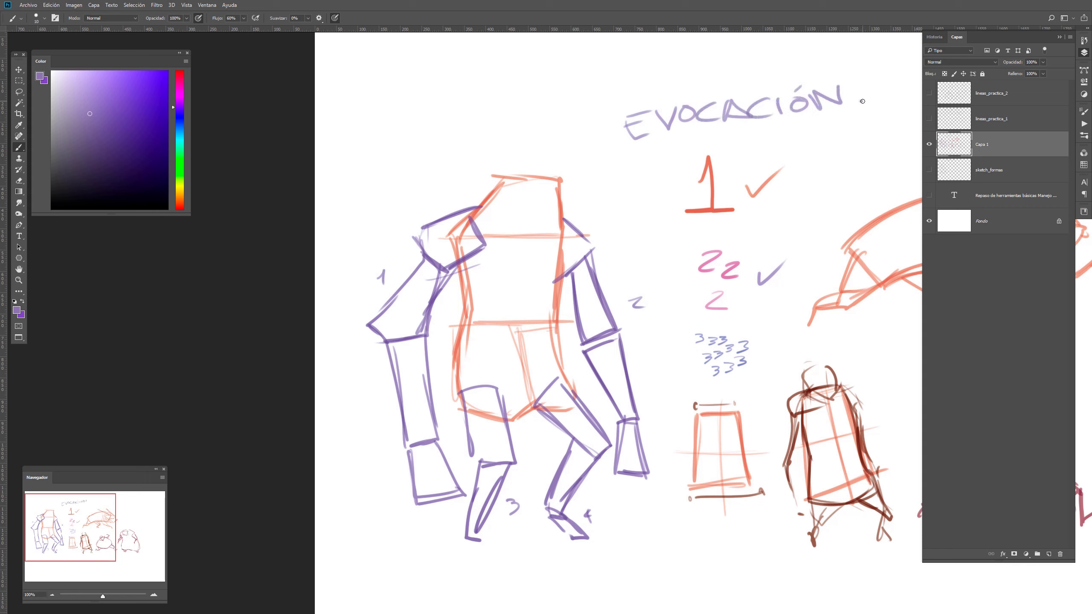
{"action": "left_click_drag", "start_coordinate": [618, 158], "coordinate": [859, 120]}
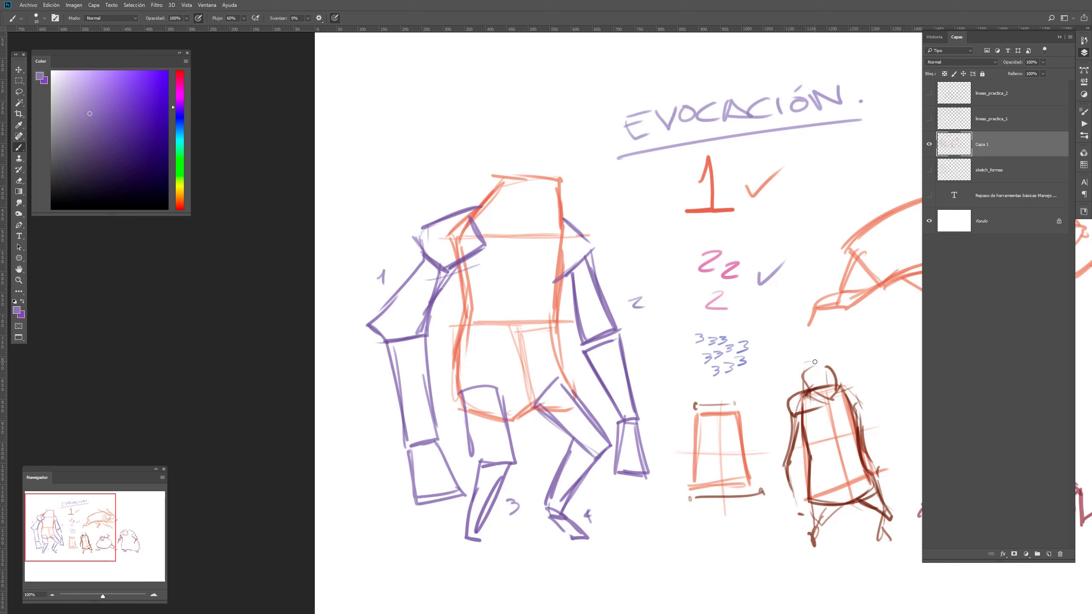
{"action": "left_click_drag", "start_coordinate": [176, 131], "coordinate": [177, 124]}
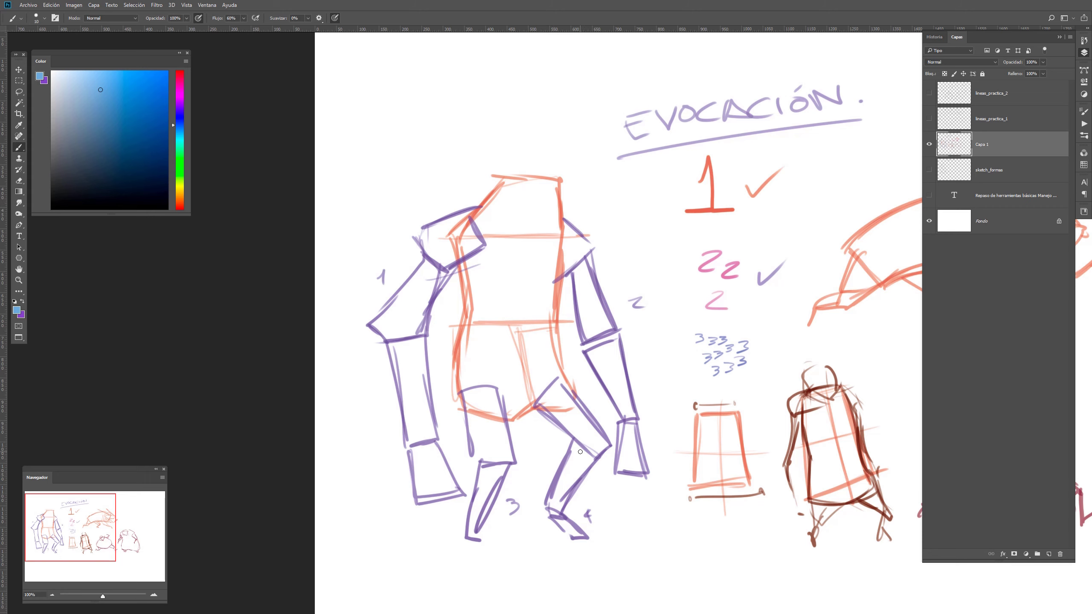
Examine the large figure's primary and secondary blocks up close and from a distance without the sketch
{"action": "key", "text": "z"}
{"action": "left_click", "coordinate": [557, 494]}
{"action": "left_click", "coordinate": [557, 495]}
{"action": "left_click", "coordinate": [557, 494]}
{"action": "left_click_drag", "start_coordinate": [696, 497], "coordinate": [658, 374]}
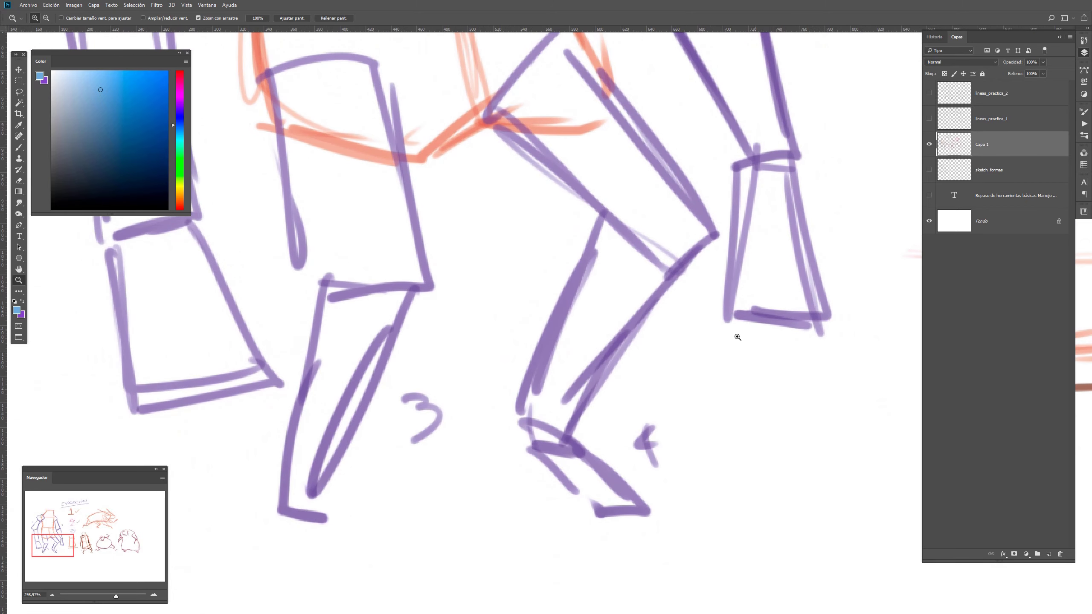
{"action": "left_click", "coordinate": [616, 389], "text": "alt"}
{"action": "left_click", "coordinate": [616, 389], "text": "alt"}
{"action": "left_click", "coordinate": [616, 388], "text": "alt"}
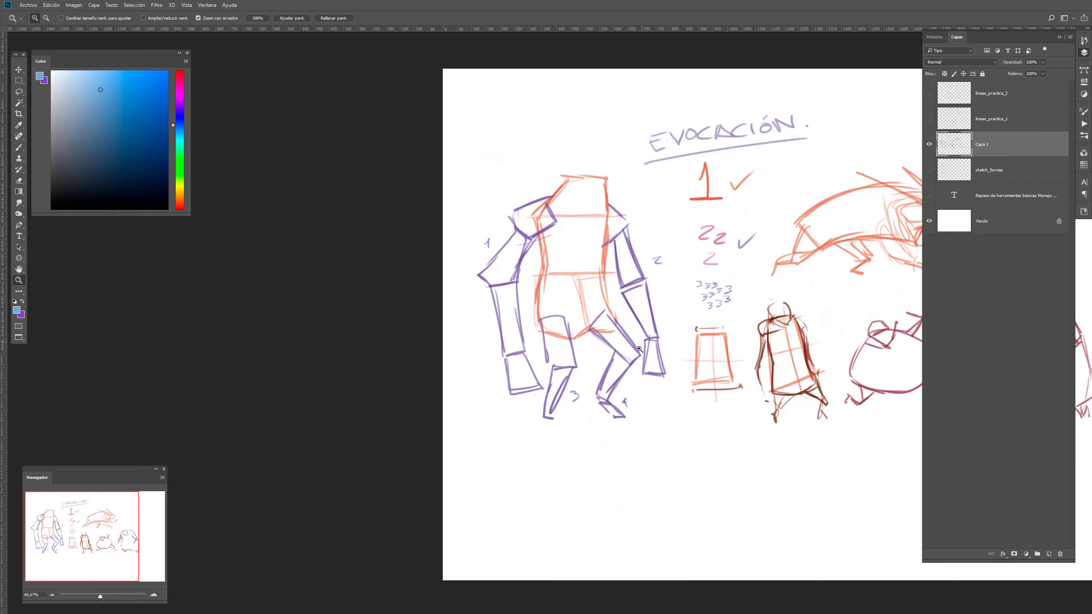
{"action": "left_click_drag", "start_coordinate": [633, 284], "coordinate": [691, 438]}
{"action": "left_click", "coordinate": [671, 399]}
{"action": "left_click_drag", "start_coordinate": [681, 504], "coordinate": [671, 398]}
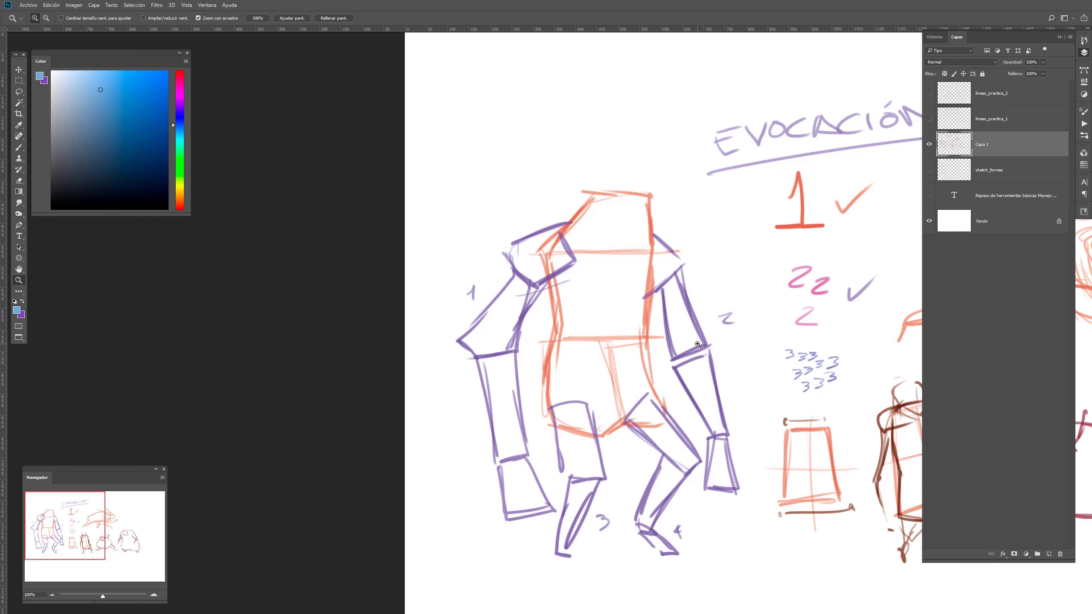
Show the sketch_formas layer again and compare the bare sketch with the Capa 1 blocks hidden and shown
{"action": "left_click", "coordinate": [928, 169]}
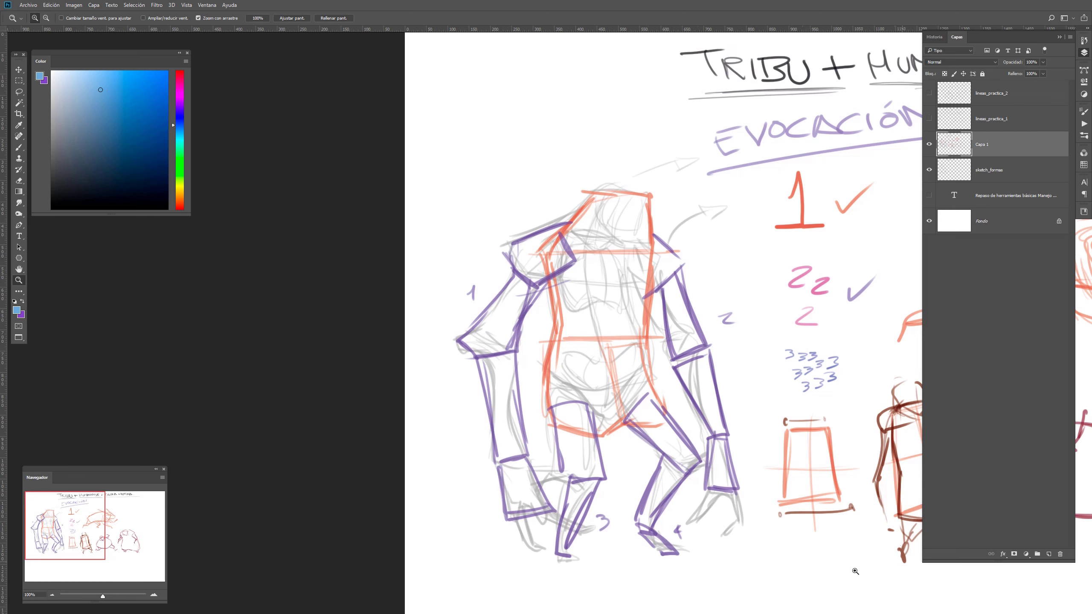
{"action": "left_click", "coordinate": [928, 144]}
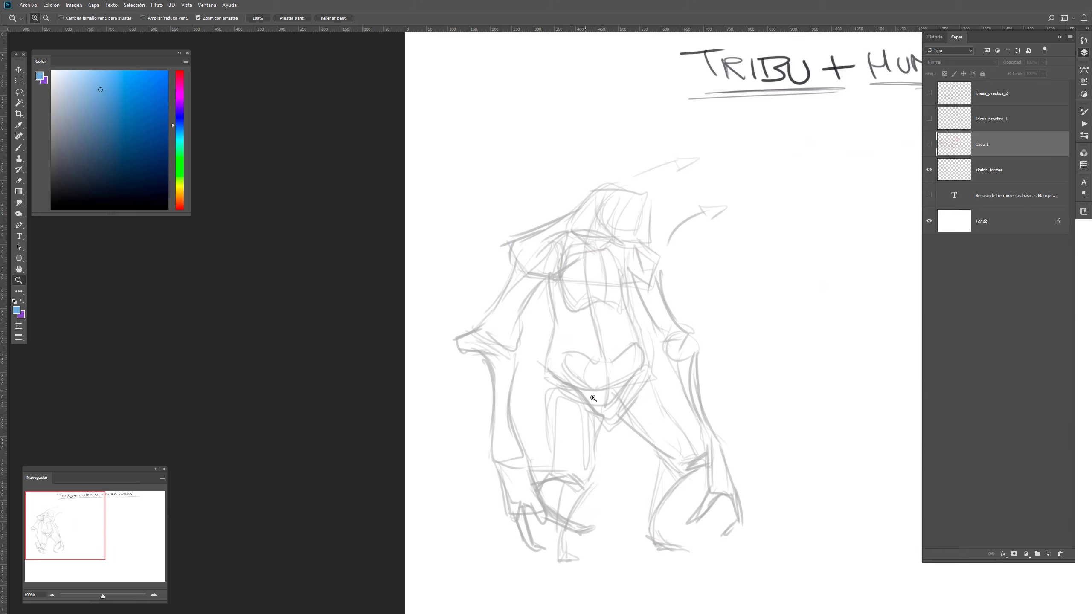
{"action": "left_click_drag", "start_coordinate": [639, 521], "coordinate": [655, 517]}
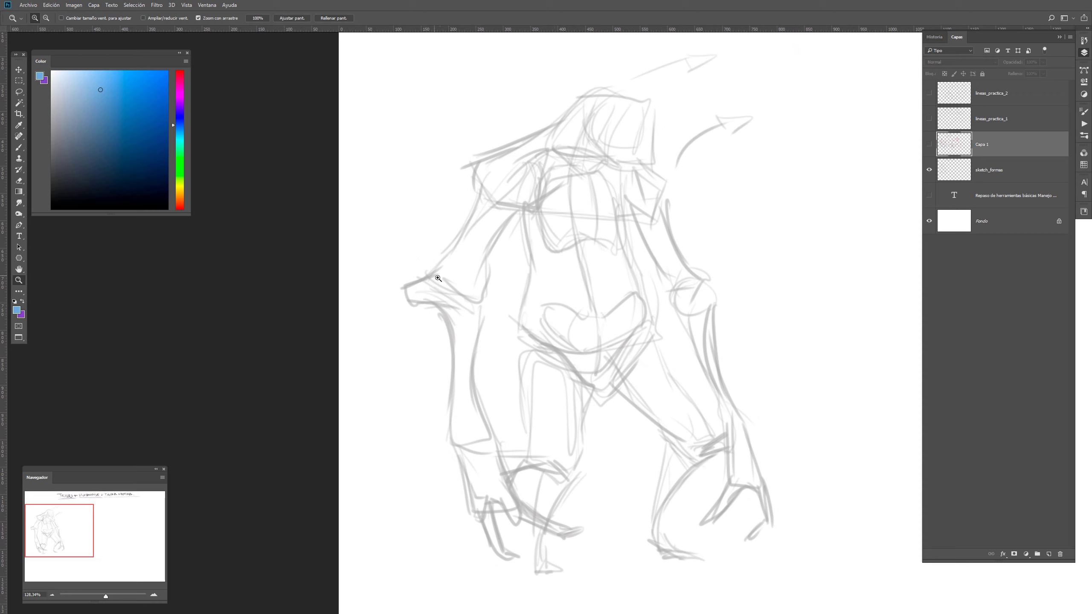
{"action": "key", "text": "b"}
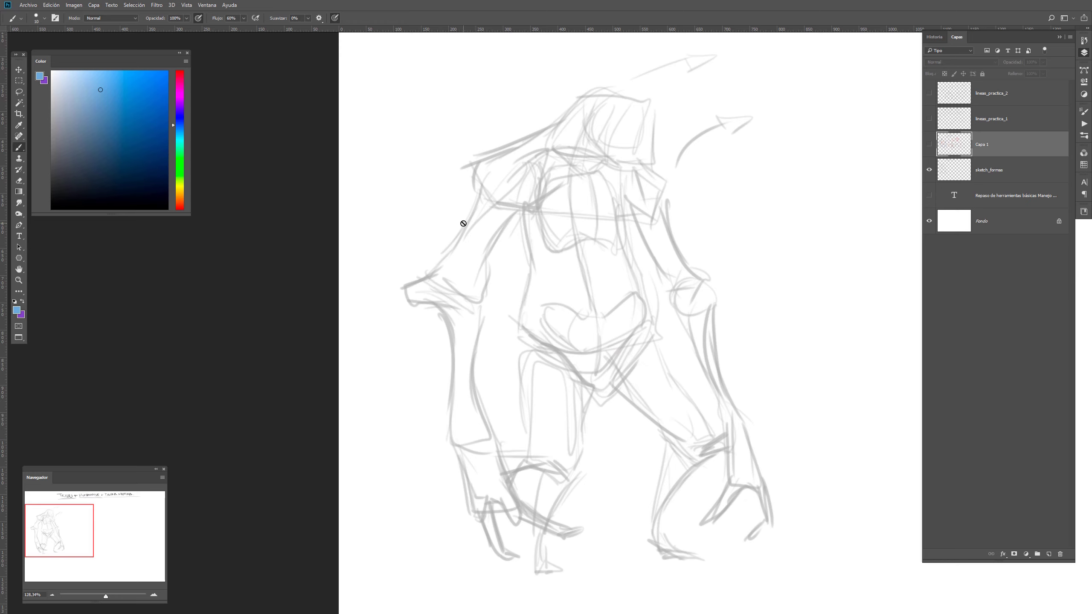
{"action": "left_click", "coordinate": [929, 144]}
{"action": "left_click_drag", "start_coordinate": [729, 240], "coordinate": [681, 348]}
{"action": "scroll", "coordinate": [573, 174], "scroll_direction": "right", "scroll_amount": 3}
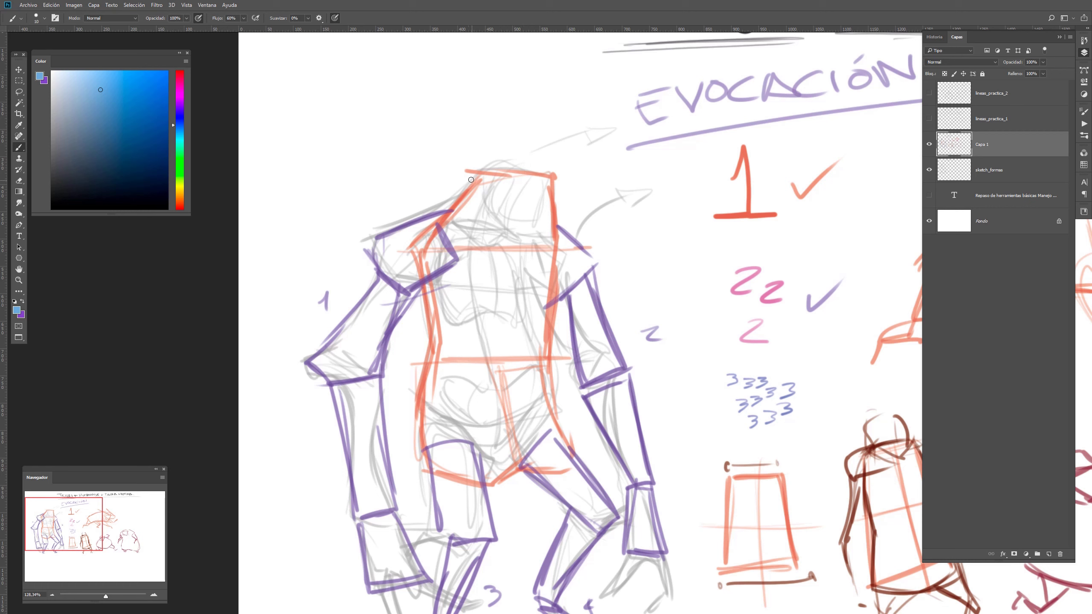
Draw light blue spikes radiating from the top of the large figure's head and undo the extra stroke
{"action": "mouse_move", "coordinate": [475, 180]}
{"action": "left_mouse_down"}
{"action": "mouse_move", "coordinate": [455, 107]}
{"action": "mouse_move", "coordinate": [488, 172]}
{"action": "mouse_move", "coordinate": [445, 129]}
{"action": "mouse_move", "coordinate": [485, 163]}
{"action": "mouse_move", "coordinate": [507, 99]}
{"action": "mouse_move", "coordinate": [502, 165]}
{"action": "mouse_move", "coordinate": [523, 142]}
{"action": "mouse_move", "coordinate": [516, 173]}
{"action": "mouse_move", "coordinate": [561, 113]}
{"action": "mouse_move", "coordinate": [522, 170]}
{"action": "mouse_move", "coordinate": [561, 142]}
{"action": "mouse_move", "coordinate": [534, 176]}
{"action": "mouse_move", "coordinate": [551, 171]}
{"action": "mouse_move", "coordinate": [658, 247]}
{"action": "mouse_move", "coordinate": [615, 428]}
{"action": "left_mouse_up"}
{"action": "mouse_move", "coordinate": [517, 301]}
{"action": "left_mouse_down"}
{"action": "mouse_move", "coordinate": [653, 352]}
{"action": "mouse_move", "coordinate": [556, 305]}
{"action": "left_mouse_up"}
{"action": "key", "text": "ctrl+z"}
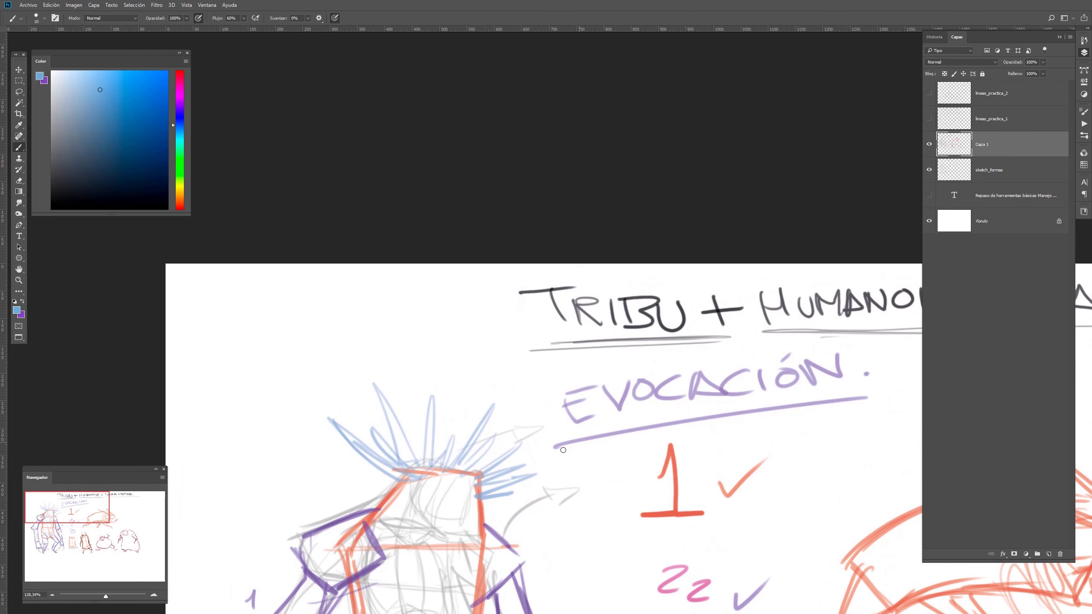
Add longer light blue feather shapes fanning out from the left side of the large figure's head
{"action": "left_click_drag", "start_coordinate": [578, 478], "coordinate": [315, 385]}
{"action": "left_click_drag", "start_coordinate": [733, 313], "coordinate": [445, 376]}
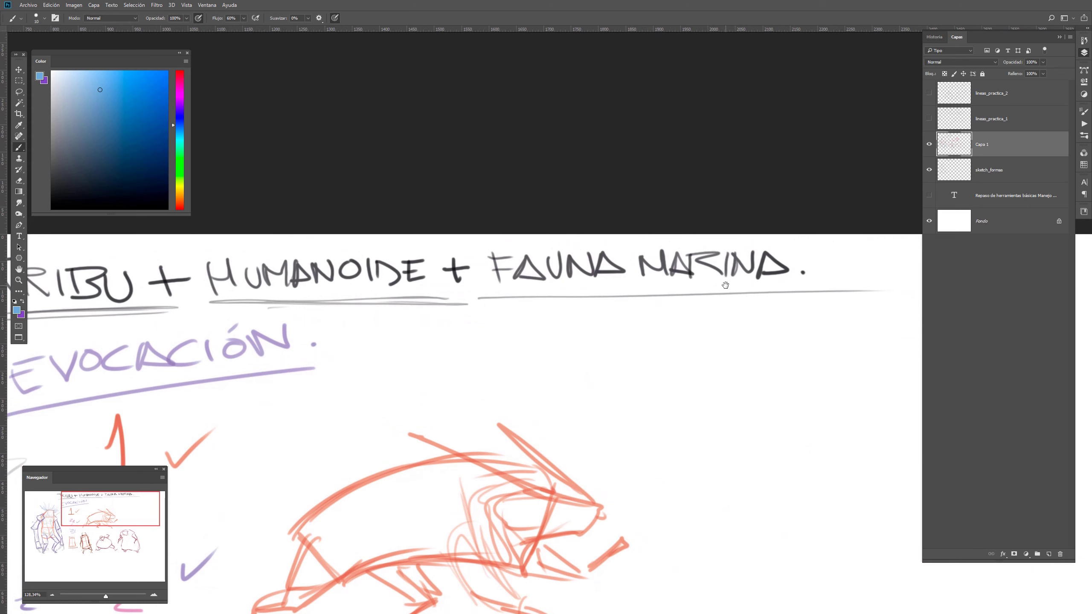
{"action": "mouse_move", "coordinate": [648, 404]}
{"action": "left_mouse_down"}
{"action": "mouse_move", "coordinate": [717, 356]}
{"action": "mouse_move", "coordinate": [875, 305]}
{"action": "left_mouse_up"}
{"action": "left_click_drag", "start_coordinate": [549, 452], "coordinate": [793, 270]}
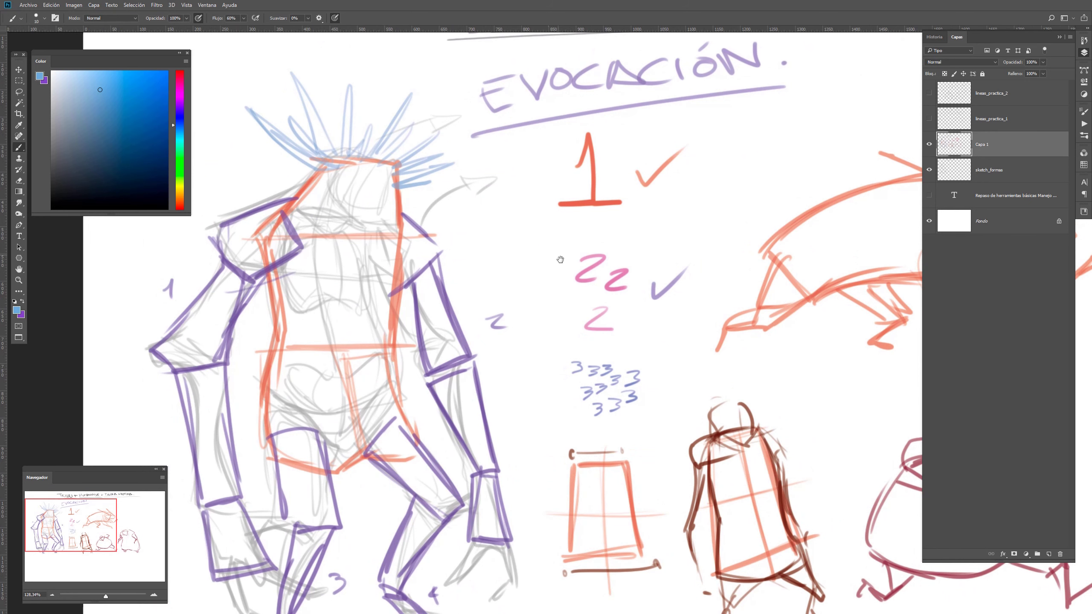
{"action": "mouse_move", "coordinate": [342, 181]}
{"action": "left_mouse_down"}
{"action": "mouse_move", "coordinate": [580, 202]}
{"action": "mouse_move", "coordinate": [511, 196]}
{"action": "mouse_move", "coordinate": [526, 205]}
{"action": "mouse_move", "coordinate": [469, 140]}
{"action": "left_mouse_up"}
{"action": "mouse_move", "coordinate": [552, 186]}
{"action": "left_mouse_down"}
{"action": "mouse_move", "coordinate": [413, 140]}
{"action": "mouse_move", "coordinate": [443, 166]}
{"action": "mouse_move", "coordinate": [502, 169]}
{"action": "mouse_move", "coordinate": [455, 150]}
{"action": "mouse_move", "coordinate": [488, 170]}
{"action": "left_mouse_up"}
{"action": "left_click_drag", "start_coordinate": [476, 173], "coordinate": [536, 181]}
{"action": "left_click_drag", "start_coordinate": [473, 151], "coordinate": [525, 171]}
{"action": "mouse_move", "coordinate": [524, 166]}
{"action": "left_mouse_down"}
{"action": "mouse_move", "coordinate": [548, 183]}
{"action": "mouse_move", "coordinate": [556, 167]}
{"action": "left_mouse_up"}
{"action": "mouse_move", "coordinate": [472, 115]}
{"action": "left_mouse_down"}
{"action": "mouse_move", "coordinate": [517, 110]}
{"action": "mouse_move", "coordinate": [494, 104]}
{"action": "left_mouse_up"}
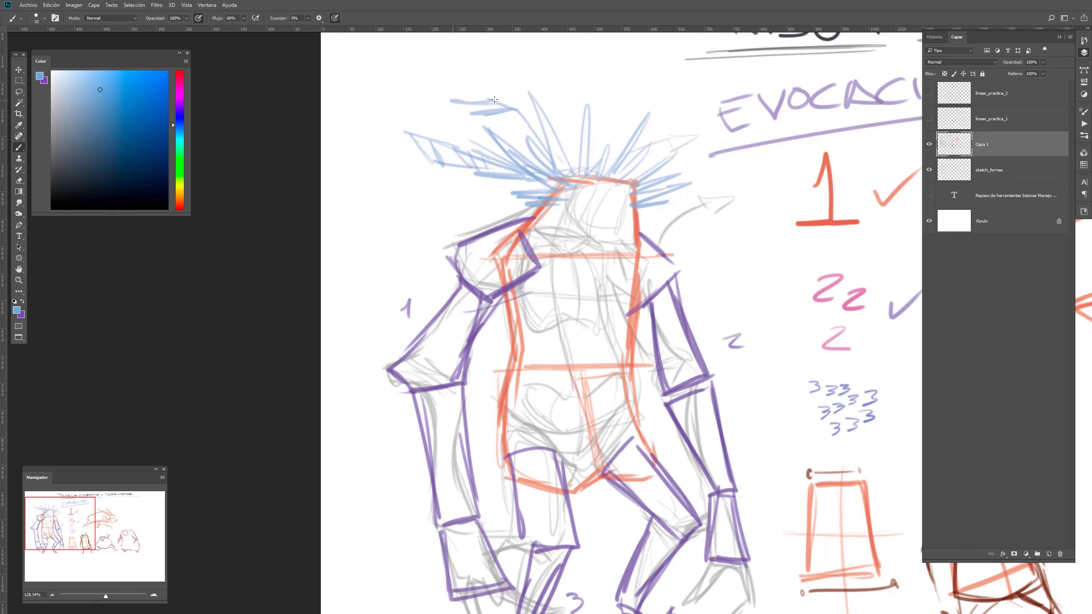
Draw a tall, branching light blue feather rising above the large figure's head
{"action": "mouse_move", "coordinate": [436, 68]}
{"action": "left_mouse_down"}
{"action": "mouse_move", "coordinate": [508, 106]}
{"action": "mouse_move", "coordinate": [583, 197]}
{"action": "left_mouse_up"}
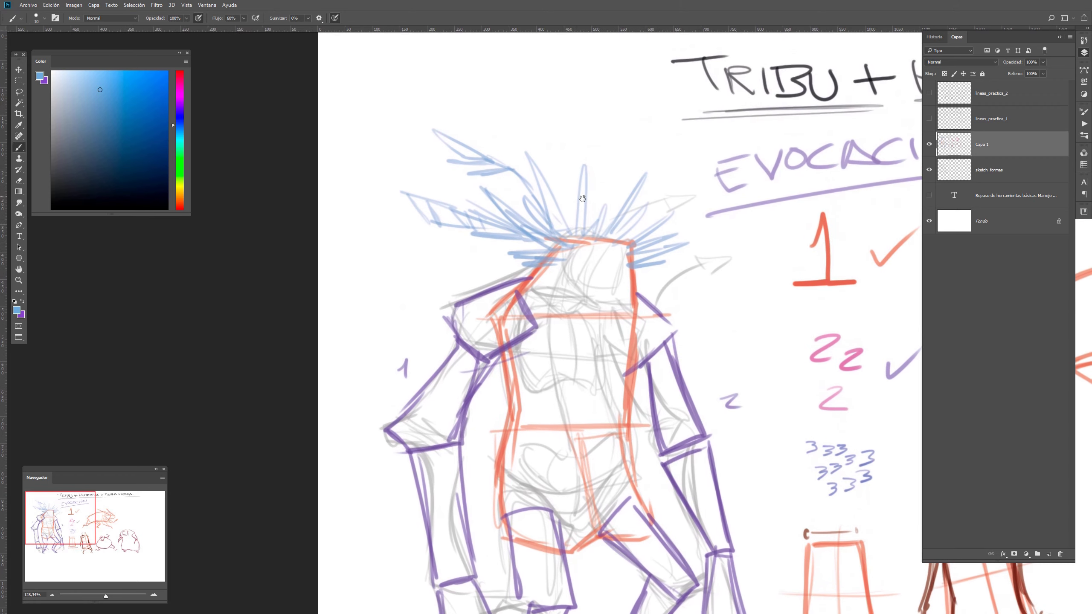
{"action": "left_click_drag", "start_coordinate": [596, 233], "coordinate": [622, 167]}
{"action": "mouse_move", "coordinate": [621, 124]}
{"action": "left_mouse_down"}
{"action": "mouse_move", "coordinate": [620, 177]}
{"action": "mouse_move", "coordinate": [581, 117]}
{"action": "mouse_move", "coordinate": [613, 150]}
{"action": "mouse_move", "coordinate": [594, 65]}
{"action": "left_mouse_up"}
{"action": "left_click_drag", "start_coordinate": [633, 149], "coordinate": [600, 241]}
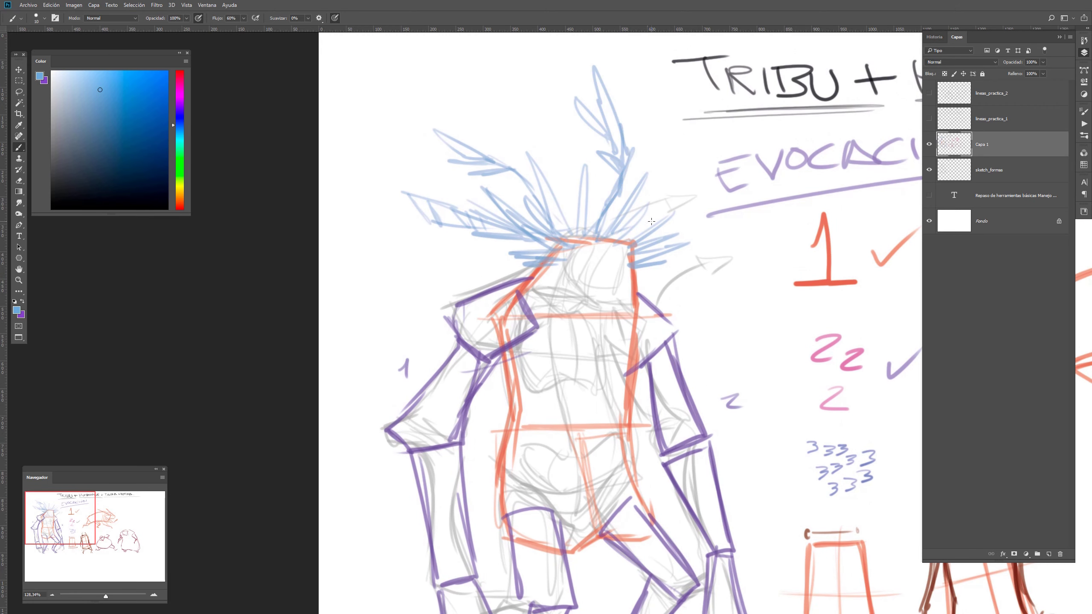
Extend the light blue spikes down both sides of the large figure's head toward the shoulders
{"action": "mouse_move", "coordinate": [662, 211]}
{"action": "left_mouse_down"}
{"action": "mouse_move", "coordinate": [626, 246]}
{"action": "mouse_move", "coordinate": [616, 181]}
{"action": "mouse_move", "coordinate": [568, 235]}
{"action": "mouse_move", "coordinate": [517, 254]}
{"action": "mouse_move", "coordinate": [466, 254]}
{"action": "mouse_move", "coordinate": [476, 263]}
{"action": "mouse_move", "coordinate": [450, 271]}
{"action": "mouse_move", "coordinate": [486, 260]}
{"action": "left_mouse_up"}
{"action": "left_click_drag", "start_coordinate": [489, 262], "coordinate": [475, 243]}
{"action": "mouse_move", "coordinate": [635, 277]}
{"action": "left_mouse_down"}
{"action": "mouse_move", "coordinate": [664, 264]}
{"action": "mouse_move", "coordinate": [678, 275]}
{"action": "mouse_move", "coordinate": [665, 294]}
{"action": "mouse_move", "coordinate": [684, 301]}
{"action": "left_mouse_up"}
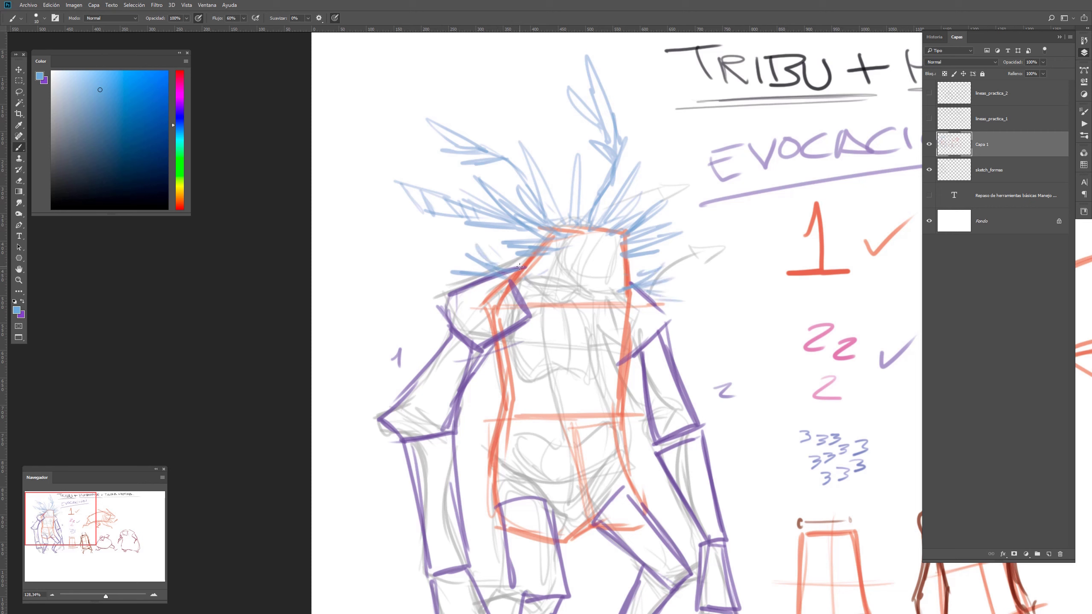
Draw a cluster of short light blue spikes over the large figure's left shoulder
{"action": "left_click_drag", "start_coordinate": [515, 268], "coordinate": [499, 251]}
{"action": "mouse_move", "coordinate": [518, 269]}
{"action": "left_mouse_down"}
{"action": "mouse_move", "coordinate": [502, 254]}
{"action": "mouse_move", "coordinate": [500, 278]}
{"action": "left_mouse_up"}
{"action": "left_click_drag", "start_coordinate": [533, 286], "coordinate": [494, 288]}
{"action": "mouse_move", "coordinate": [545, 290]}
{"action": "left_mouse_down"}
{"action": "mouse_move", "coordinate": [506, 298]}
{"action": "mouse_move", "coordinate": [545, 290]}
{"action": "mouse_move", "coordinate": [416, 271]}
{"action": "mouse_move", "coordinate": [495, 291]}
{"action": "mouse_move", "coordinate": [474, 298]}
{"action": "mouse_move", "coordinate": [502, 307]}
{"action": "left_mouse_up"}
{"action": "left_click_drag", "start_coordinate": [546, 281], "coordinate": [520, 293]}
{"action": "left_click_drag", "start_coordinate": [547, 289], "coordinate": [523, 300]}
Draw a matching cluster of light blue spikes over the large figure's right shoulder
{"action": "left_click_drag", "start_coordinate": [654, 293], "coordinate": [683, 286]}
{"action": "mouse_move", "coordinate": [678, 317]}
{"action": "left_mouse_down"}
{"action": "mouse_move", "coordinate": [718, 275]}
{"action": "mouse_move", "coordinate": [707, 307]}
{"action": "mouse_move", "coordinate": [685, 306]}
{"action": "left_mouse_up"}
{"action": "left_click_drag", "start_coordinate": [683, 319], "coordinate": [701, 334]}
{"action": "mouse_move", "coordinate": [673, 318]}
{"action": "left_mouse_down"}
{"action": "mouse_move", "coordinate": [646, 313]}
{"action": "mouse_move", "coordinate": [658, 328]}
{"action": "left_mouse_up"}
{"action": "left_click_drag", "start_coordinate": [641, 308], "coordinate": [651, 324]}
{"action": "left_click_drag", "start_coordinate": [637, 308], "coordinate": [635, 322]}
Add short light blue fringe strokes hanging over the upper chest of the large figure
{"action": "left_click_drag", "start_coordinate": [545, 292], "coordinate": [532, 320]}
{"action": "left_click_drag", "start_coordinate": [548, 297], "coordinate": [561, 296]}
{"action": "left_click_drag", "start_coordinate": [546, 295], "coordinate": [555, 338]}
{"action": "left_click_drag", "start_coordinate": [559, 306], "coordinate": [557, 322]}
{"action": "left_click_drag", "start_coordinate": [623, 304], "coordinate": [620, 343]}
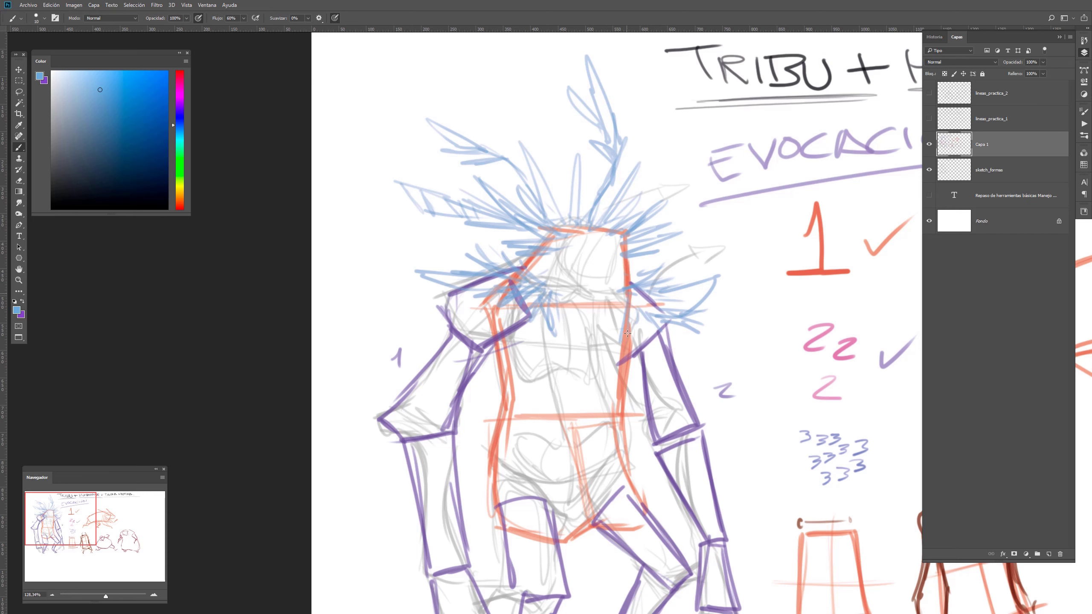
{"action": "mouse_move", "coordinate": [588, 396]}
{"action": "left_mouse_down"}
{"action": "mouse_move", "coordinate": [597, 263]}
{"action": "mouse_move", "coordinate": [585, 317]}
{"action": "left_mouse_up"}
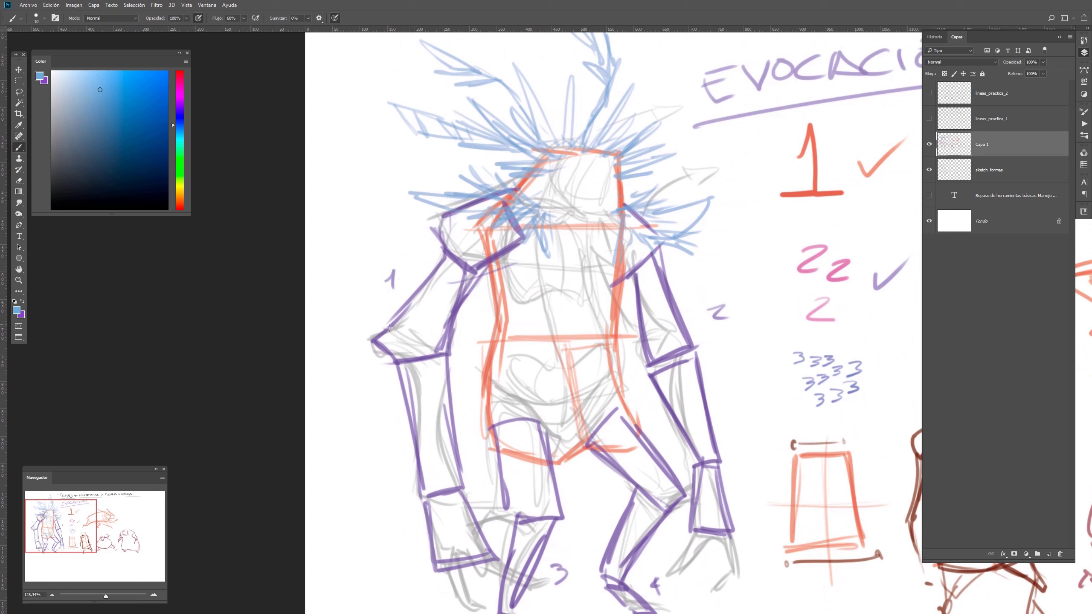
Draw small light blue wart-like circles along the upper arms and forearms of the large figure
{"action": "mouse_move", "coordinate": [413, 296]}
{"action": "left_mouse_down"}
{"action": "mouse_move", "coordinate": [411, 311]}
{"action": "mouse_move", "coordinate": [423, 289]}
{"action": "mouse_move", "coordinate": [434, 298]}
{"action": "mouse_move", "coordinate": [430, 282]}
{"action": "left_mouse_up"}
{"action": "left_click_drag", "start_coordinate": [442, 234], "coordinate": [439, 246]}
{"action": "left_click_drag", "start_coordinate": [665, 287], "coordinate": [686, 328]}
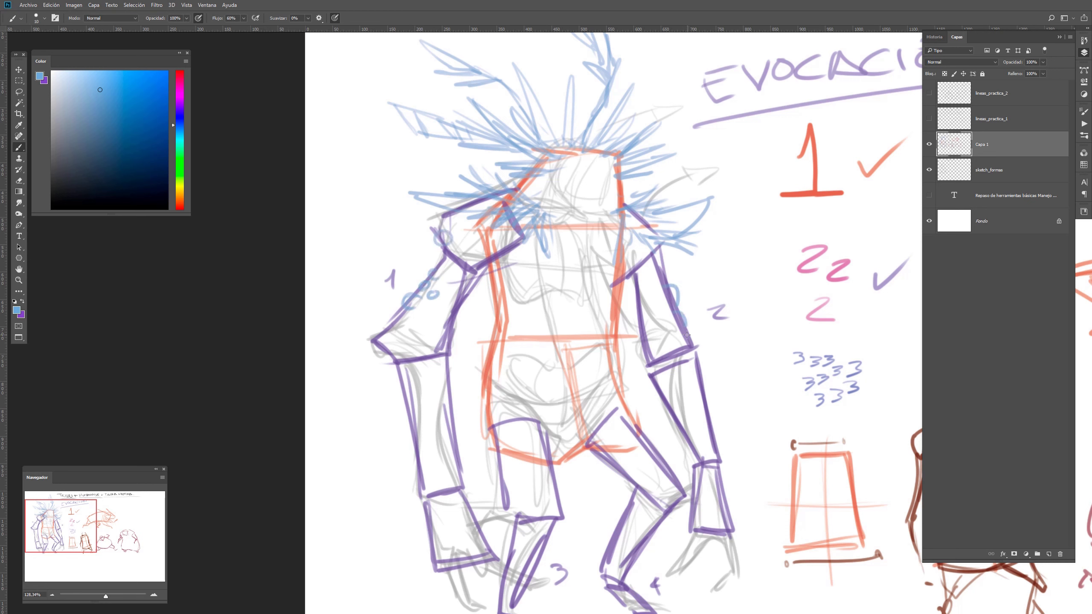
{"action": "mouse_move", "coordinate": [707, 374]}
{"action": "left_mouse_down"}
{"action": "mouse_move", "coordinate": [707, 413]}
{"action": "mouse_move", "coordinate": [693, 398]}
{"action": "mouse_move", "coordinate": [700, 408]}
{"action": "mouse_move", "coordinate": [676, 420]}
{"action": "left_mouse_up"}
{"action": "left_click_drag", "start_coordinate": [656, 382], "coordinate": [666, 400]}
{"action": "left_click_drag", "start_coordinate": [641, 339], "coordinate": [646, 354]}
{"action": "left_click_drag", "start_coordinate": [411, 416], "coordinate": [411, 432]}
{"action": "left_click_drag", "start_coordinate": [736, 454], "coordinate": [727, 372]}
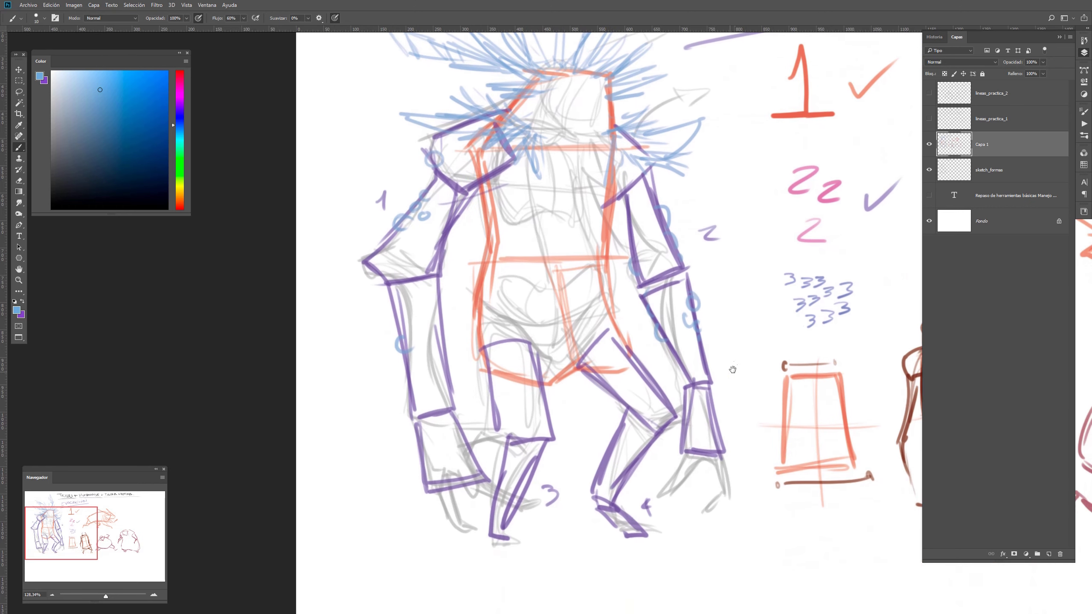
{"action": "mouse_move", "coordinate": [414, 367]}
{"action": "left_mouse_down"}
{"action": "mouse_move", "coordinate": [408, 379]}
{"action": "mouse_move", "coordinate": [420, 355]}
{"action": "left_mouse_up"}
Draw light blue round-tipped fingers on the large figure's left-side hand, erasing the excess strokes beside the foot
{"action": "left_click_drag", "start_coordinate": [509, 503], "coordinate": [543, 430]}
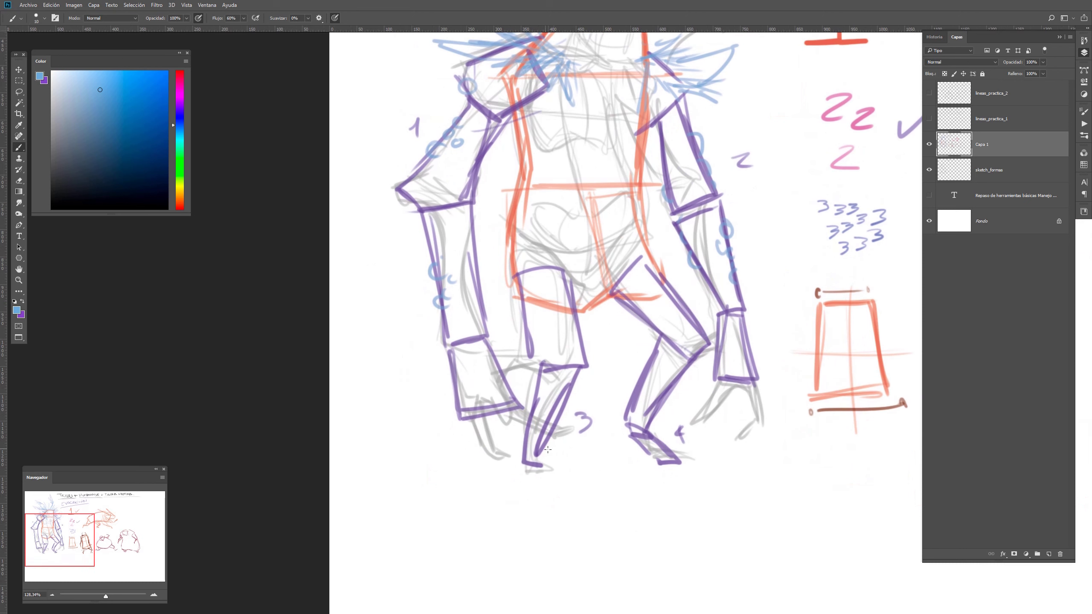
{"action": "mouse_move", "coordinate": [463, 417]}
{"action": "left_mouse_down"}
{"action": "mouse_move", "coordinate": [481, 450]}
{"action": "mouse_move", "coordinate": [493, 447]}
{"action": "mouse_move", "coordinate": [483, 458]}
{"action": "mouse_move", "coordinate": [495, 465]}
{"action": "left_mouse_up"}
{"action": "key", "text": "e"}
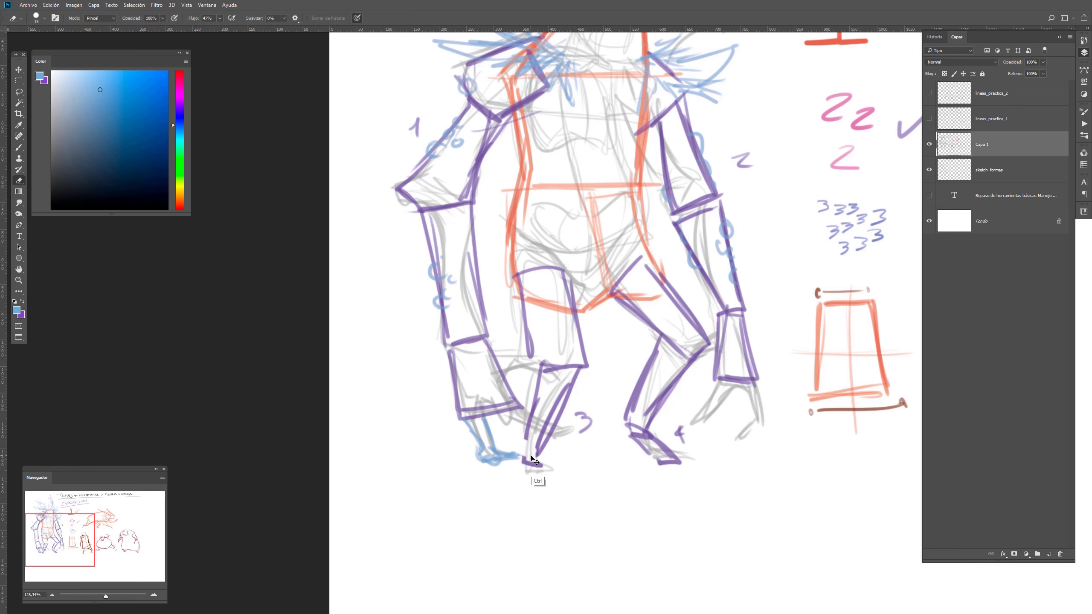
{"action": "left_click_drag", "start_coordinate": [513, 439], "coordinate": [521, 449]}
{"action": "key", "text": "b"}
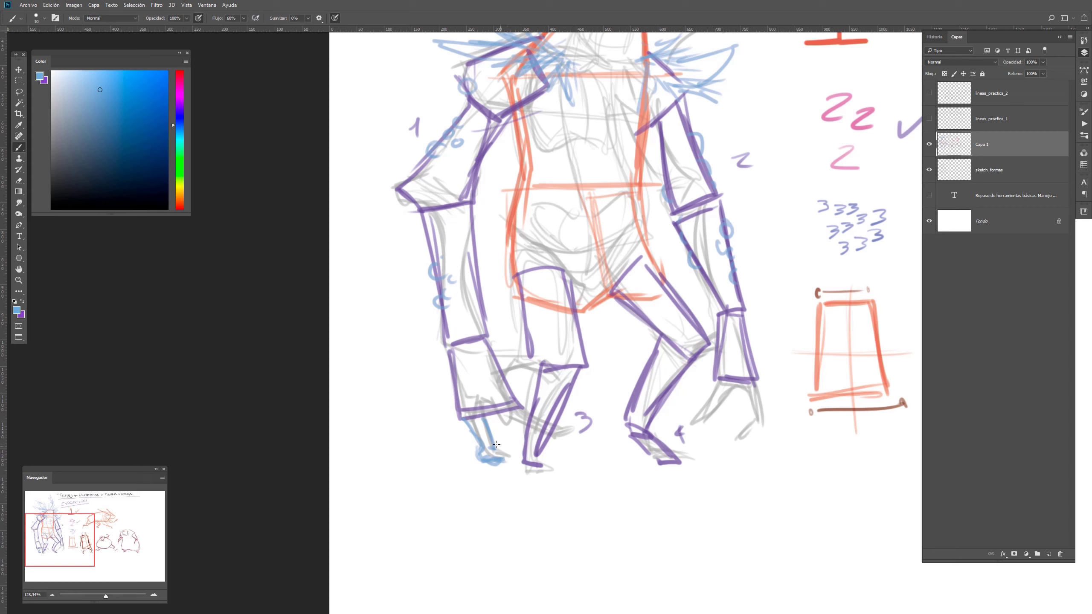
{"action": "mouse_move", "coordinate": [491, 449]}
{"action": "left_mouse_down"}
{"action": "mouse_move", "coordinate": [507, 458]}
{"action": "mouse_move", "coordinate": [498, 451]}
{"action": "mouse_move", "coordinate": [515, 449]}
{"action": "mouse_move", "coordinate": [507, 467]}
{"action": "left_mouse_up"}
{"action": "mouse_move", "coordinate": [498, 421]}
{"action": "left_mouse_down"}
{"action": "mouse_move", "coordinate": [550, 426]}
{"action": "mouse_move", "coordinate": [540, 430]}
{"action": "mouse_move", "coordinate": [555, 439]}
{"action": "mouse_move", "coordinate": [546, 432]}
{"action": "mouse_move", "coordinate": [575, 424]}
{"action": "mouse_move", "coordinate": [570, 442]}
{"action": "mouse_move", "coordinate": [552, 435]}
{"action": "left_mouse_up"}
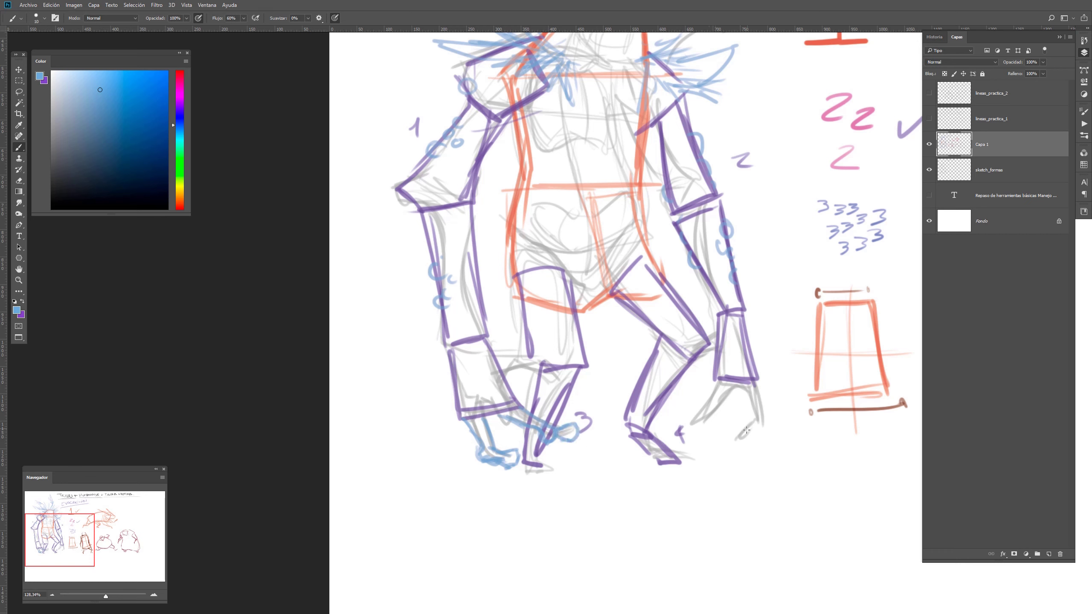
Draw light blue round-tipped fingers on the right-side hand and add the remaining digits beside both knees
{"action": "mouse_move", "coordinate": [727, 405]}
{"action": "left_mouse_down"}
{"action": "mouse_move", "coordinate": [714, 411]}
{"action": "mouse_move", "coordinate": [737, 390]}
{"action": "mouse_move", "coordinate": [687, 421]}
{"action": "mouse_move", "coordinate": [695, 432]}
{"action": "mouse_move", "coordinate": [711, 422]}
{"action": "mouse_move", "coordinate": [735, 390]}
{"action": "mouse_move", "coordinate": [767, 418]}
{"action": "mouse_move", "coordinate": [751, 424]}
{"action": "mouse_move", "coordinate": [771, 416]}
{"action": "mouse_move", "coordinate": [735, 450]}
{"action": "mouse_move", "coordinate": [750, 443]}
{"action": "left_mouse_up"}
{"action": "mouse_move", "coordinate": [527, 378]}
{"action": "left_mouse_down"}
{"action": "mouse_move", "coordinate": [511, 390]}
{"action": "mouse_move", "coordinate": [525, 366]}
{"action": "mouse_move", "coordinate": [549, 364]}
{"action": "mouse_move", "coordinate": [559, 381]}
{"action": "mouse_move", "coordinate": [585, 384]}
{"action": "mouse_move", "coordinate": [574, 397]}
{"action": "left_mouse_up"}
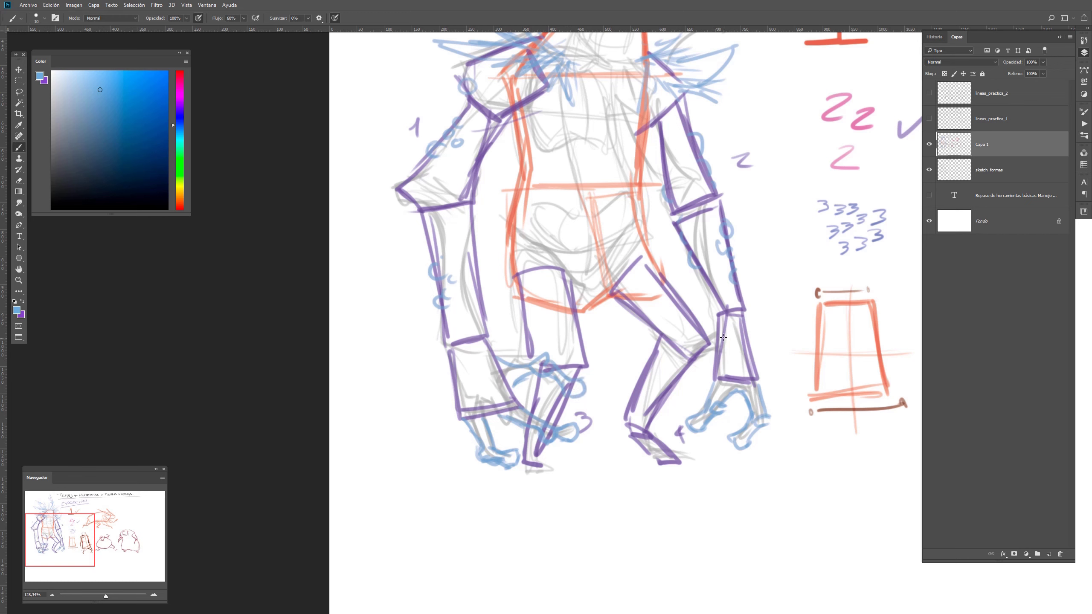
{"action": "mouse_move", "coordinate": [563, 380]}
{"action": "left_mouse_down"}
{"action": "mouse_move", "coordinate": [558, 392]}
{"action": "mouse_move", "coordinate": [582, 394]}
{"action": "left_mouse_up"}
{"action": "mouse_move", "coordinate": [715, 338]}
{"action": "left_mouse_down"}
{"action": "mouse_move", "coordinate": [663, 389]}
{"action": "mouse_move", "coordinate": [706, 361]}
{"action": "left_mouse_up"}
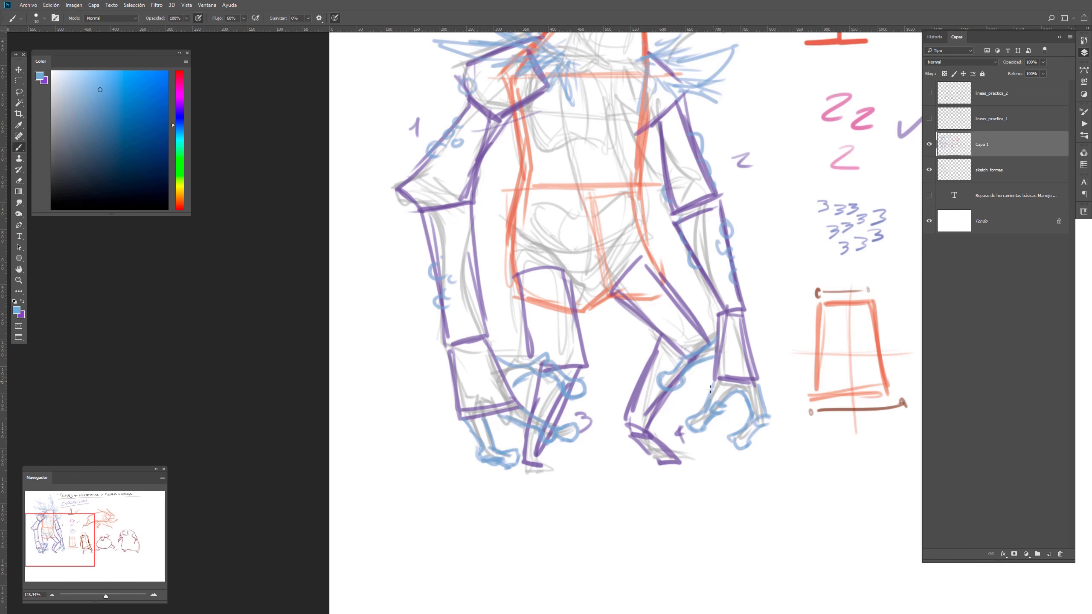
{"action": "mouse_move", "coordinate": [703, 408]}
{"action": "left_mouse_down"}
{"action": "mouse_move", "coordinate": [689, 423]}
{"action": "mouse_move", "coordinate": [716, 381]}
{"action": "mouse_move", "coordinate": [706, 398]}
{"action": "mouse_move", "coordinate": [738, 393]}
{"action": "mouse_move", "coordinate": [750, 416]}
{"action": "mouse_move", "coordinate": [726, 448]}
{"action": "mouse_move", "coordinate": [758, 433]}
{"action": "mouse_move", "coordinate": [698, 438]}
{"action": "mouse_move", "coordinate": [696, 428]}
{"action": "left_mouse_up"}
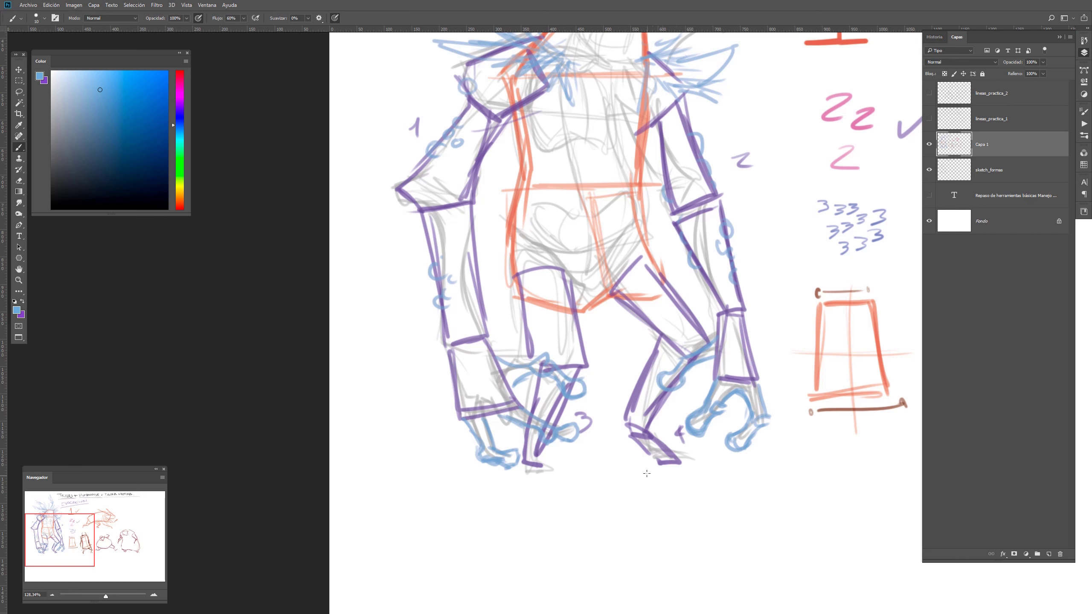
Draw a light blue webbed foot with long toes under the leg marked 4
{"action": "mouse_move", "coordinate": [647, 453]}
{"action": "left_mouse_down"}
{"action": "mouse_move", "coordinate": [705, 499]}
{"action": "mouse_move", "coordinate": [678, 465]}
{"action": "mouse_move", "coordinate": [725, 465]}
{"action": "left_mouse_up"}
{"action": "mouse_move", "coordinate": [667, 447]}
{"action": "left_mouse_down"}
{"action": "mouse_move", "coordinate": [761, 473]}
{"action": "mouse_move", "coordinate": [711, 463]}
{"action": "mouse_move", "coordinate": [695, 484]}
{"action": "mouse_move", "coordinate": [724, 467]}
{"action": "left_mouse_up"}
{"action": "mouse_move", "coordinate": [665, 448]}
{"action": "left_mouse_down"}
{"action": "mouse_move", "coordinate": [759, 452]}
{"action": "mouse_move", "coordinate": [778, 463]}
{"action": "left_mouse_up"}
{"action": "mouse_move", "coordinate": [764, 454]}
{"action": "left_mouse_down"}
{"action": "mouse_move", "coordinate": [695, 455]}
{"action": "mouse_move", "coordinate": [765, 453]}
{"action": "mouse_move", "coordinate": [735, 469]}
{"action": "left_mouse_up"}
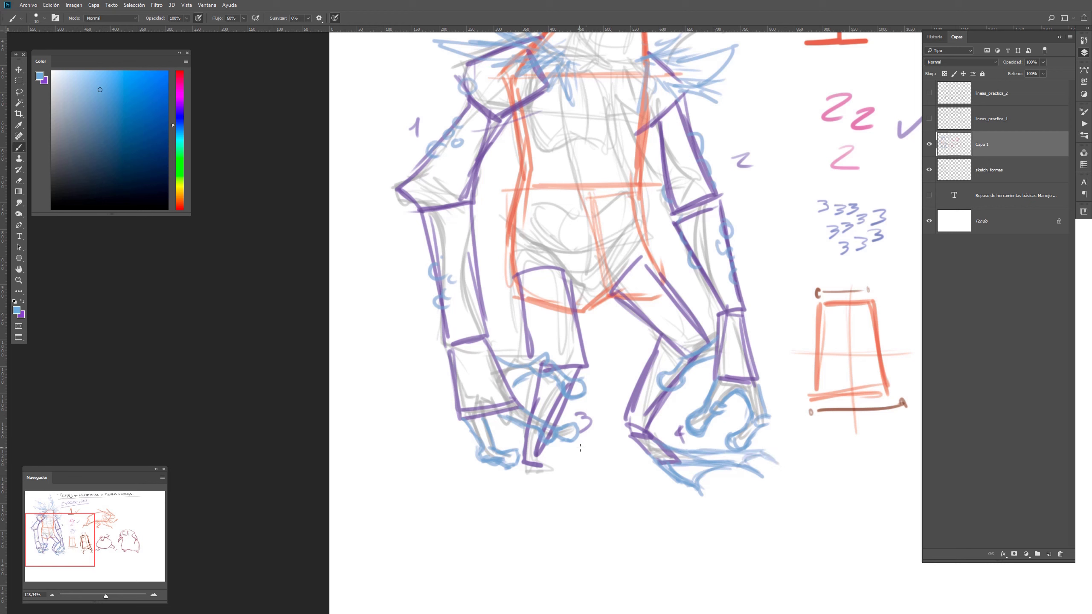
Draw a light blue webbed foot with spread toes under the leg marked 3
{"action": "mouse_move", "coordinate": [544, 463]}
{"action": "left_mouse_down"}
{"action": "mouse_move", "coordinate": [534, 485]}
{"action": "mouse_move", "coordinate": [542, 469]}
{"action": "mouse_move", "coordinate": [543, 489]}
{"action": "mouse_move", "coordinate": [562, 487]}
{"action": "mouse_move", "coordinate": [512, 514]}
{"action": "mouse_move", "coordinate": [566, 515]}
{"action": "left_mouse_up"}
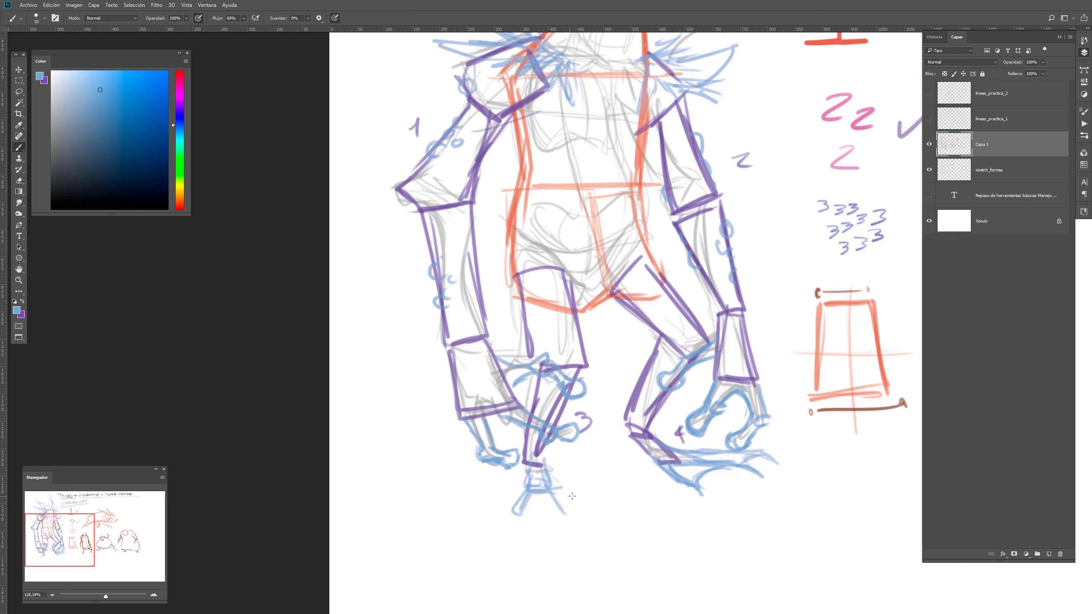
{"action": "mouse_move", "coordinate": [554, 474]}
{"action": "left_mouse_down"}
{"action": "mouse_move", "coordinate": [608, 514]}
{"action": "mouse_move", "coordinate": [568, 518]}
{"action": "mouse_move", "coordinate": [568, 529]}
{"action": "left_mouse_up"}
{"action": "mouse_move", "coordinate": [532, 494]}
{"action": "left_mouse_down"}
{"action": "mouse_move", "coordinate": [508, 525]}
{"action": "mouse_move", "coordinate": [561, 511]}
{"action": "left_mouse_up"}
{"action": "mouse_move", "coordinate": [536, 510]}
{"action": "left_mouse_down"}
{"action": "mouse_move", "coordinate": [572, 532]}
{"action": "mouse_move", "coordinate": [537, 510]}
{"action": "left_mouse_up"}
{"action": "mouse_move", "coordinate": [521, 514]}
{"action": "left_mouse_down"}
{"action": "mouse_move", "coordinate": [580, 496]}
{"action": "mouse_move", "coordinate": [617, 513]}
{"action": "left_mouse_up"}
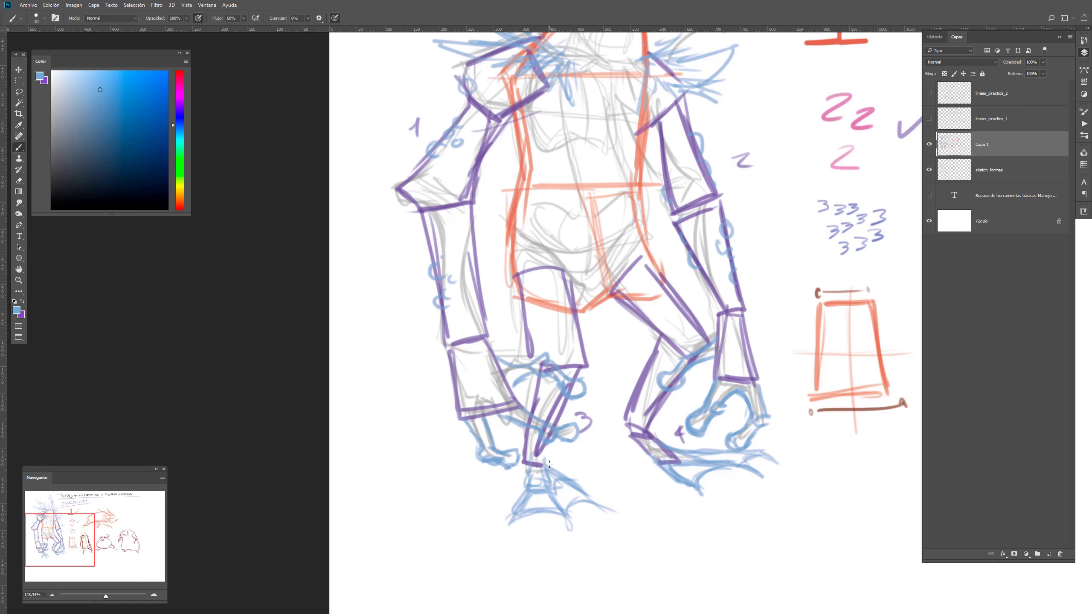
{"action": "left_click_drag", "start_coordinate": [577, 486], "coordinate": [615, 500]}
{"action": "left_click_drag", "start_coordinate": [572, 486], "coordinate": [623, 505]}
{"action": "mouse_move", "coordinate": [622, 504]}
{"action": "left_mouse_down"}
{"action": "mouse_move", "coordinate": [626, 521]}
{"action": "mouse_move", "coordinate": [601, 507]}
{"action": "mouse_move", "coordinate": [568, 529]}
{"action": "left_mouse_up"}
{"action": "left_click_drag", "start_coordinate": [516, 503], "coordinate": [504, 527]}
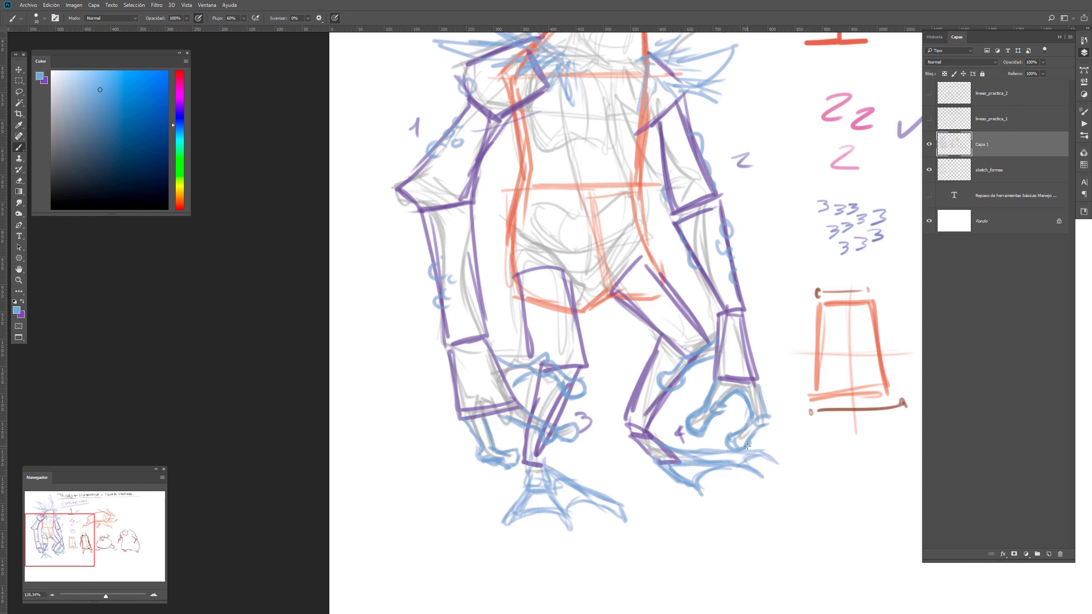
Add long light blue feathers to the left side of the large figure's headdress
{"action": "scroll", "coordinate": [601, 237], "scroll_direction": "up", "scroll_amount": 5}
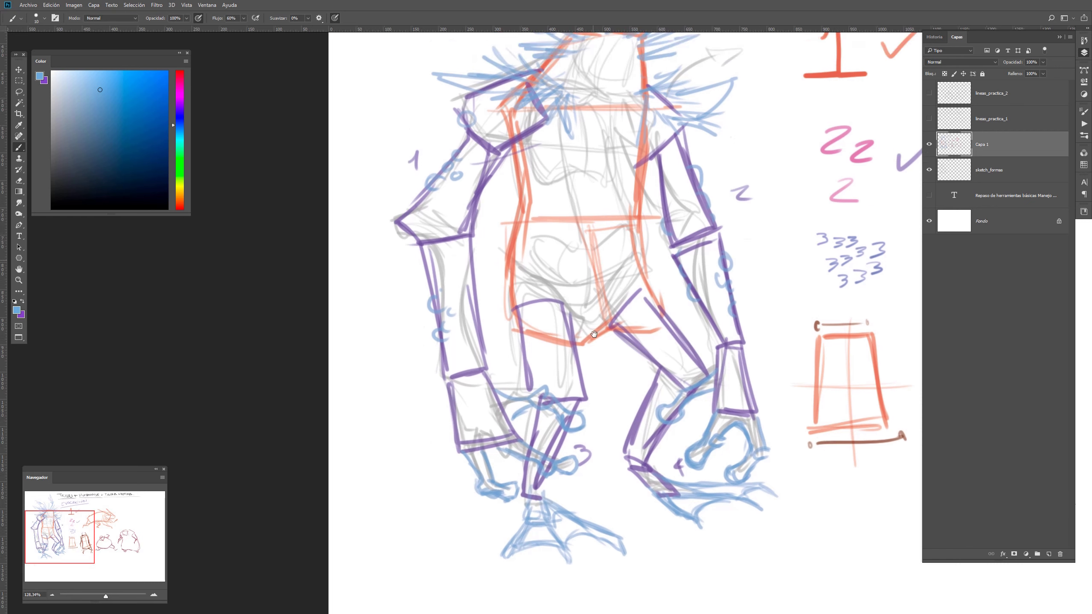
{"action": "mouse_move", "coordinate": [549, 239]}
{"action": "left_mouse_down"}
{"action": "mouse_move", "coordinate": [515, 257]}
{"action": "mouse_move", "coordinate": [481, 241]}
{"action": "mouse_move", "coordinate": [445, 246]}
{"action": "left_mouse_up"}
{"action": "left_click_drag", "start_coordinate": [518, 238], "coordinate": [413, 245]}
{"action": "mouse_move", "coordinate": [412, 245]}
{"action": "left_mouse_down"}
{"action": "mouse_move", "coordinate": [461, 255]}
{"action": "mouse_move", "coordinate": [492, 244]}
{"action": "mouse_move", "coordinate": [464, 254]}
{"action": "left_mouse_up"}
{"action": "mouse_move", "coordinate": [516, 231]}
{"action": "left_mouse_down"}
{"action": "mouse_move", "coordinate": [493, 252]}
{"action": "mouse_move", "coordinate": [512, 249]}
{"action": "left_mouse_up"}
{"action": "mouse_move", "coordinate": [568, 237]}
{"action": "left_mouse_down"}
{"action": "mouse_move", "coordinate": [516, 233]}
{"action": "mouse_move", "coordinate": [514, 185]}
{"action": "mouse_move", "coordinate": [559, 216]}
{"action": "left_mouse_up"}
{"action": "left_click_drag", "start_coordinate": [513, 107], "coordinate": [579, 223]}
{"action": "left_click_drag", "start_coordinate": [526, 145], "coordinate": [564, 212]}
{"action": "left_click_drag", "start_coordinate": [517, 114], "coordinate": [557, 194]}
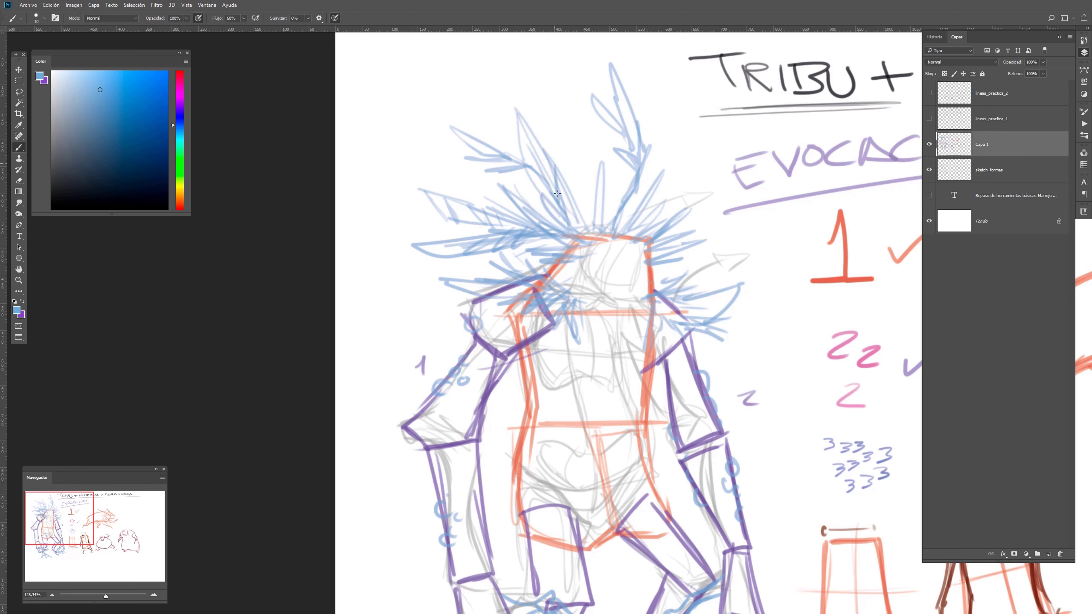
Add long light blue feathers to the right side of the large figure's headdress
{"action": "left_click_drag", "start_coordinate": [636, 168], "coordinate": [618, 231]}
{"action": "mouse_move", "coordinate": [690, 111]}
{"action": "left_mouse_down"}
{"action": "mouse_move", "coordinate": [628, 170]}
{"action": "mouse_move", "coordinate": [632, 221]}
{"action": "left_mouse_up"}
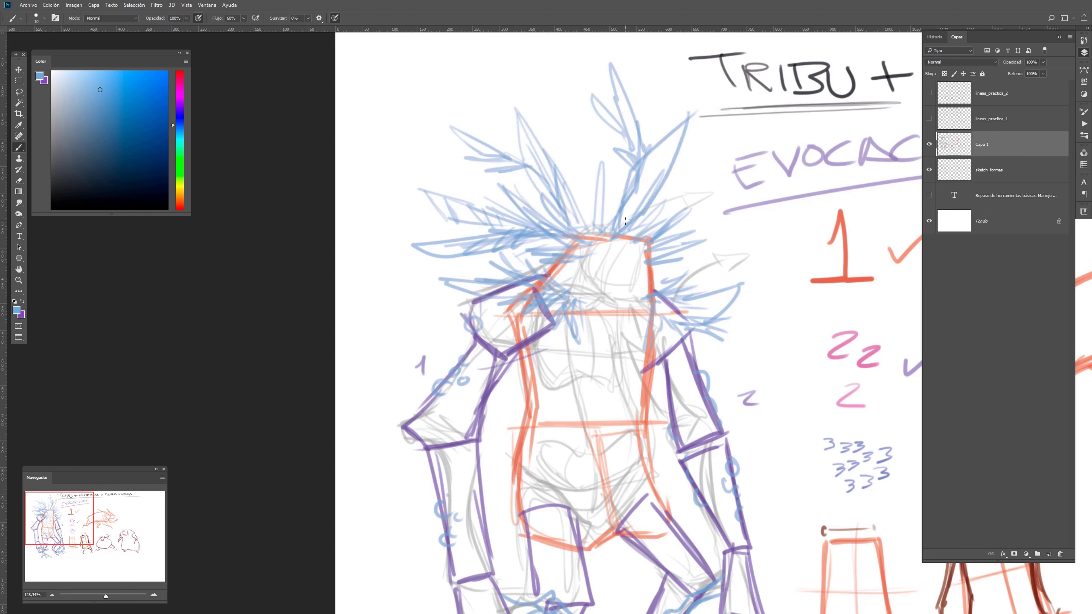
{"action": "mouse_move", "coordinate": [666, 150]}
{"action": "left_mouse_down"}
{"action": "mouse_move", "coordinate": [620, 225]}
{"action": "mouse_move", "coordinate": [610, 186]}
{"action": "mouse_move", "coordinate": [624, 217]}
{"action": "left_mouse_up"}
{"action": "mouse_move", "coordinate": [644, 155]}
{"action": "left_mouse_down"}
{"action": "mouse_move", "coordinate": [654, 93]}
{"action": "mouse_move", "coordinate": [641, 214]}
{"action": "mouse_move", "coordinate": [686, 186]}
{"action": "left_mouse_up"}
{"action": "left_click_drag", "start_coordinate": [724, 153], "coordinate": [675, 211]}
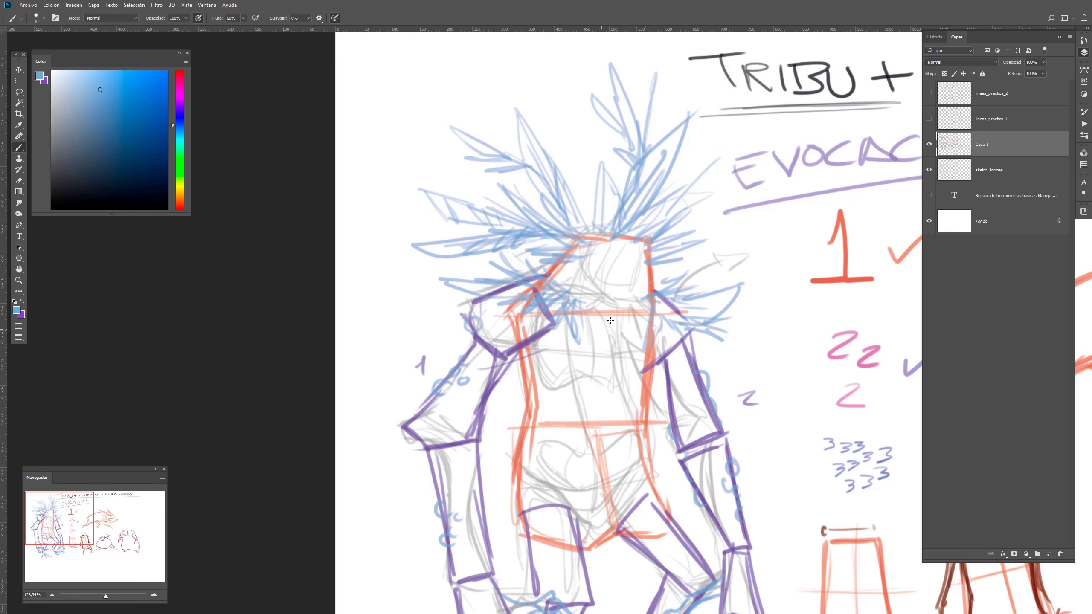
Draw small light blue bumps down both sides of the large figure's torso and hips
{"action": "left_click_drag", "start_coordinate": [525, 393], "coordinate": [528, 432]}
{"action": "left_click_drag", "start_coordinate": [525, 374], "coordinate": [524, 386]}
{"action": "mouse_move", "coordinate": [610, 447]}
{"action": "left_mouse_down"}
{"action": "mouse_move", "coordinate": [617, 345]}
{"action": "mouse_move", "coordinate": [664, 372]}
{"action": "mouse_move", "coordinate": [677, 412]}
{"action": "left_mouse_up"}
{"action": "left_click_drag", "start_coordinate": [651, 339], "coordinate": [649, 323]}
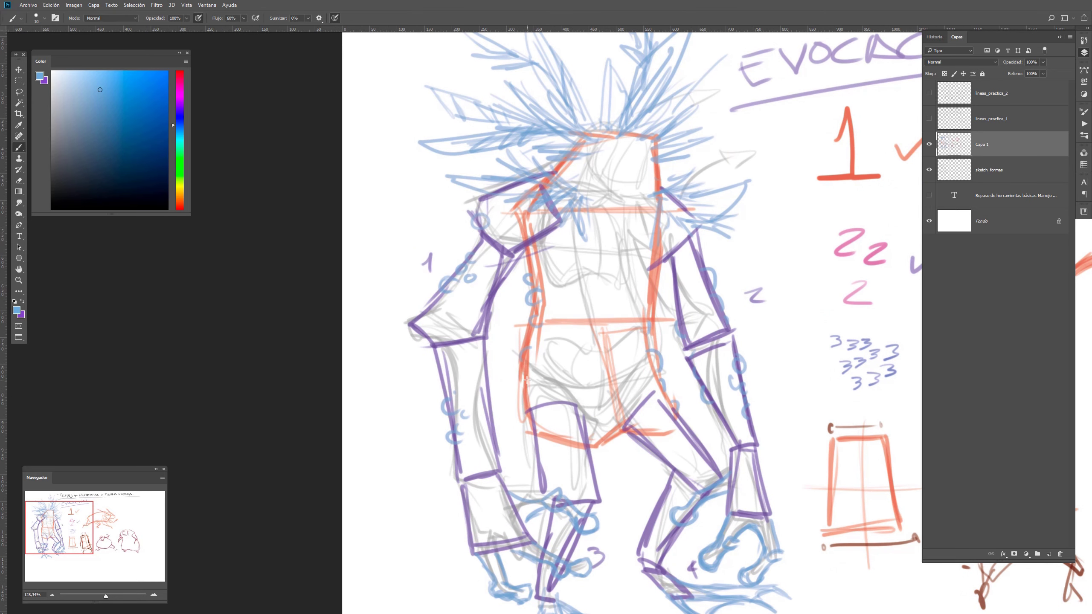
{"action": "left_click_drag", "start_coordinate": [527, 381], "coordinate": [528, 391]}
{"action": "left_click_drag", "start_coordinate": [530, 330], "coordinate": [481, 384]}
Hide the sketch_formas layer to leave only the color-coded shapes of the figure
{"action": "key", "text": "z"}
{"action": "left_click", "coordinate": [607, 420], "text": "alt"}
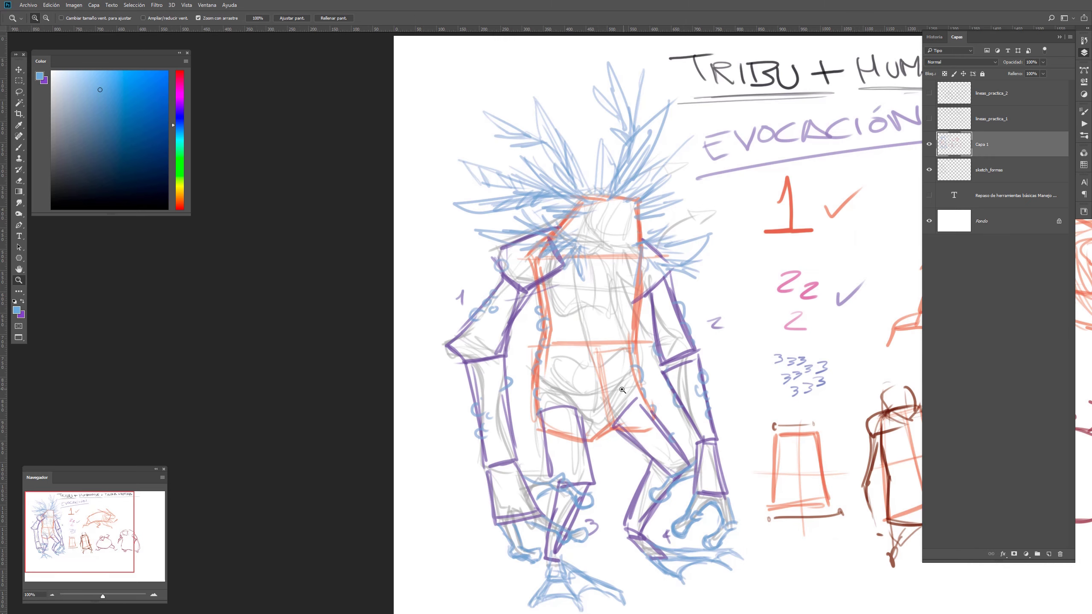
{"action": "left_click", "coordinate": [931, 172]}
{"action": "left_click", "coordinate": [929, 171]}
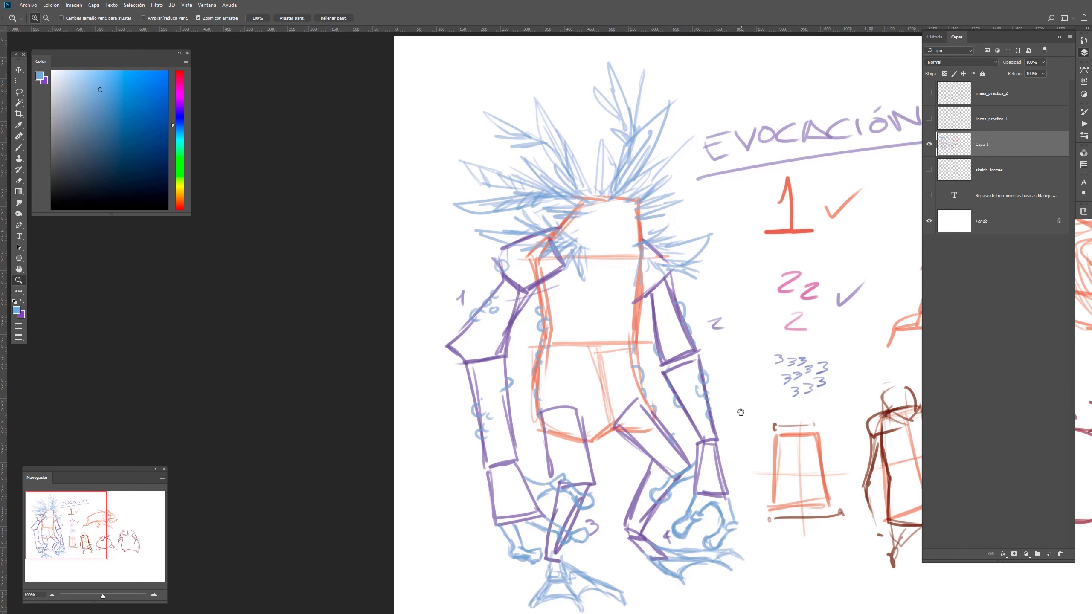
{"action": "scroll", "coordinate": [715, 390], "scroll_direction": "down", "scroll_amount": 1}
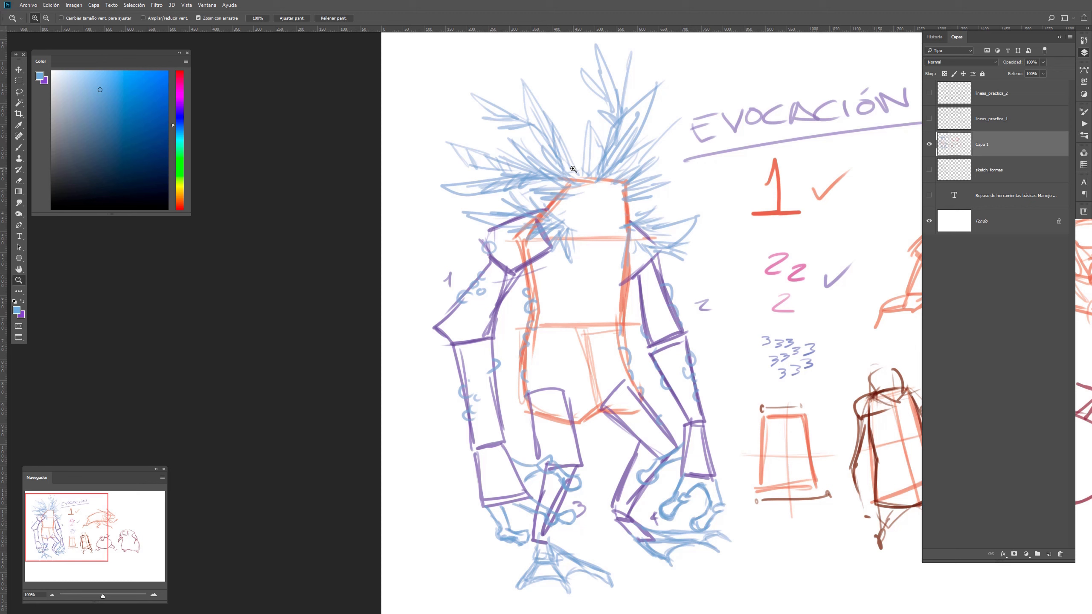
Add more light blue circles on the figure's hands, elbow, right-side upper arm, waist and hip
{"action": "key", "text": "b"}
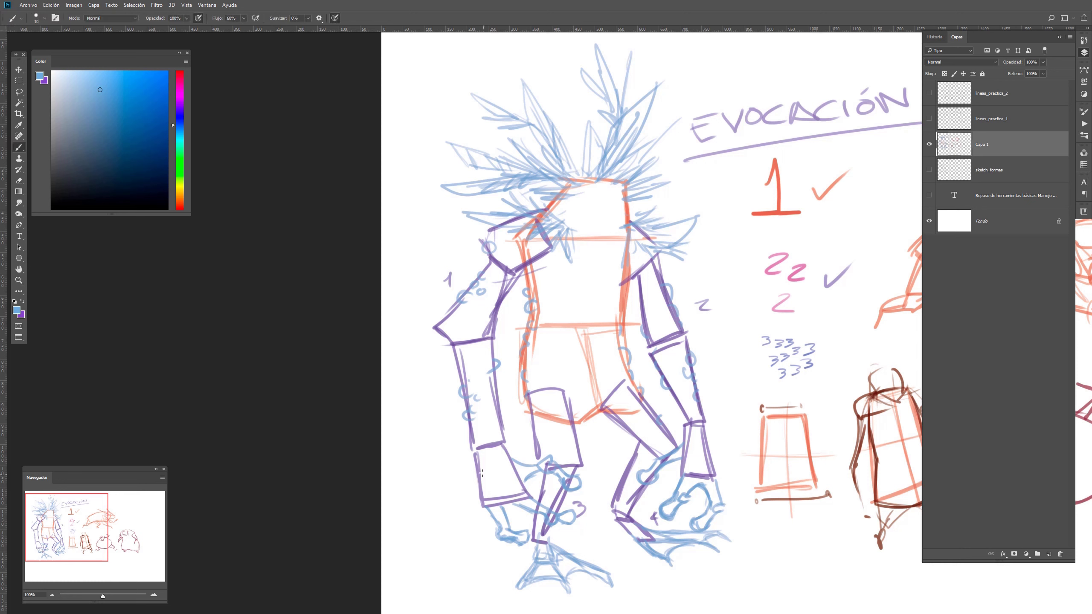
{"action": "mouse_move", "coordinate": [499, 482]}
{"action": "left_mouse_down"}
{"action": "mouse_move", "coordinate": [477, 470]}
{"action": "mouse_move", "coordinate": [492, 467]}
{"action": "left_mouse_up"}
{"action": "mouse_move", "coordinate": [711, 456]}
{"action": "left_mouse_down"}
{"action": "mouse_move", "coordinate": [709, 467]}
{"action": "mouse_move", "coordinate": [698, 449]}
{"action": "left_mouse_up"}
{"action": "mouse_move", "coordinate": [452, 337]}
{"action": "left_mouse_down"}
{"action": "mouse_move", "coordinate": [476, 339]}
{"action": "mouse_move", "coordinate": [448, 321]}
{"action": "left_mouse_up"}
{"action": "mouse_move", "coordinate": [676, 322]}
{"action": "left_mouse_down"}
{"action": "mouse_move", "coordinate": [668, 328]}
{"action": "mouse_move", "coordinate": [654, 308]}
{"action": "left_mouse_up"}
{"action": "left_click_drag", "start_coordinate": [548, 344], "coordinate": [540, 334]}
{"action": "left_click_drag", "start_coordinate": [620, 304], "coordinate": [620, 316]}
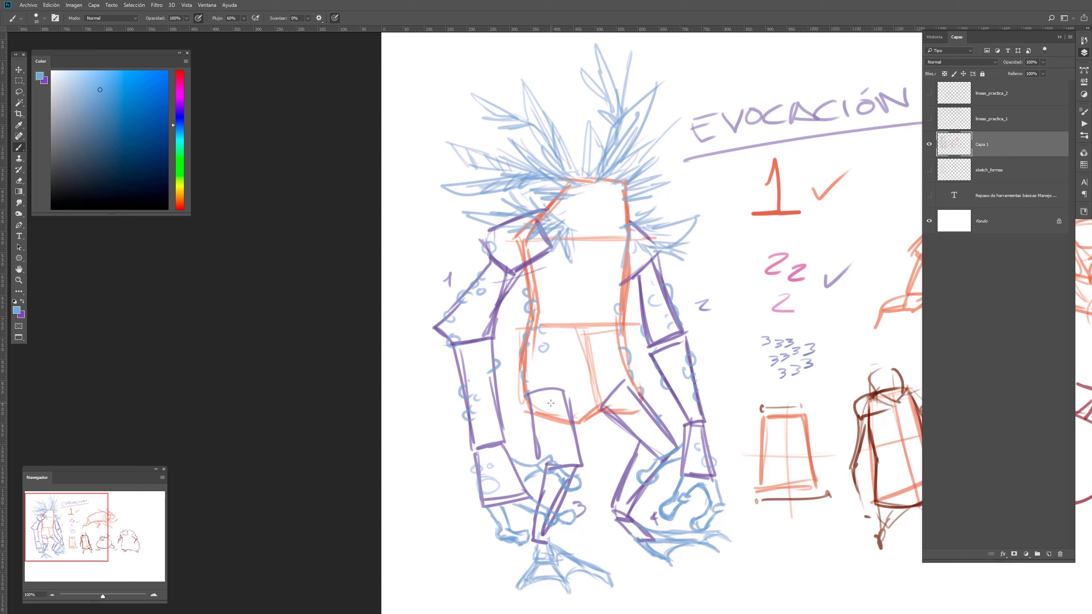
Scatter light blue circles over the figure's thighs and the edge of the hip
{"action": "mouse_move", "coordinate": [539, 433]}
{"action": "left_mouse_down"}
{"action": "mouse_move", "coordinate": [540, 446]}
{"action": "mouse_move", "coordinate": [543, 427]}
{"action": "left_mouse_up"}
{"action": "left_click_drag", "start_coordinate": [557, 434], "coordinate": [559, 436]}
{"action": "left_click_drag", "start_coordinate": [634, 425], "coordinate": [663, 440]}
{"action": "left_click_drag", "start_coordinate": [538, 387], "coordinate": [533, 370]}
Toggle the visibility of the Capa 1 and sketch_formas layers to compare the gray sketch with the color-coded shapes
{"action": "left_click_drag", "start_coordinate": [767, 369], "coordinate": [685, 369]}
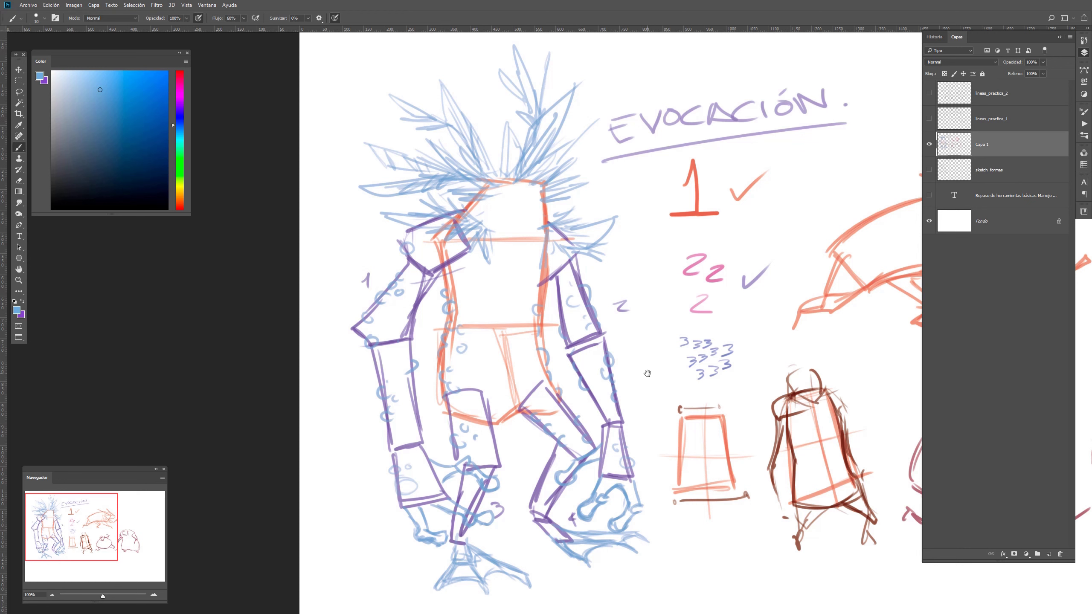
{"action": "left_click", "coordinate": [928, 144]}
{"action": "left_click", "coordinate": [929, 169]}
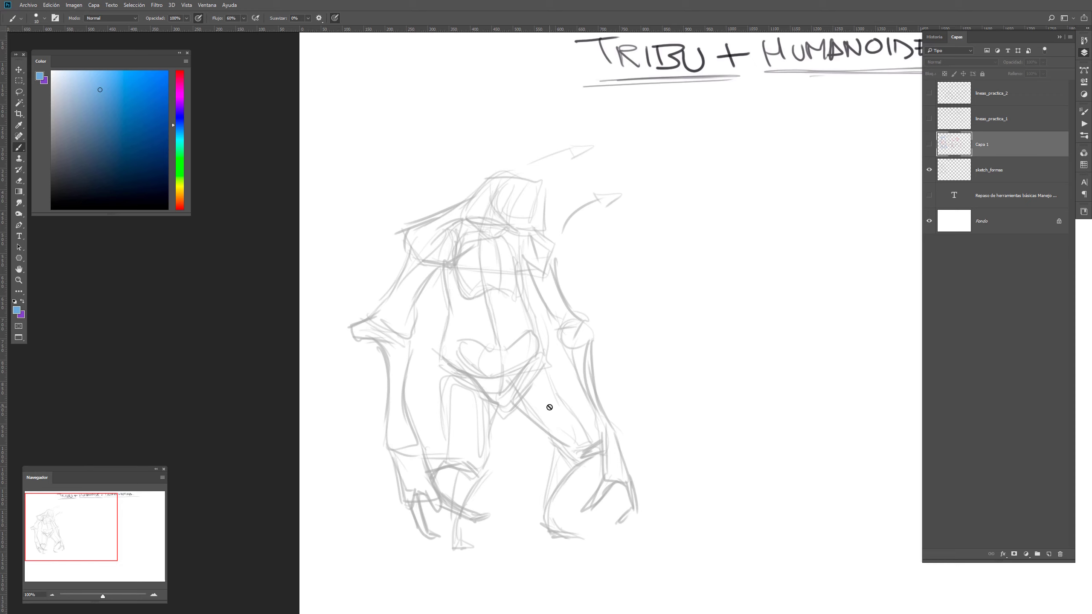
{"action": "left_click", "coordinate": [928, 153]}
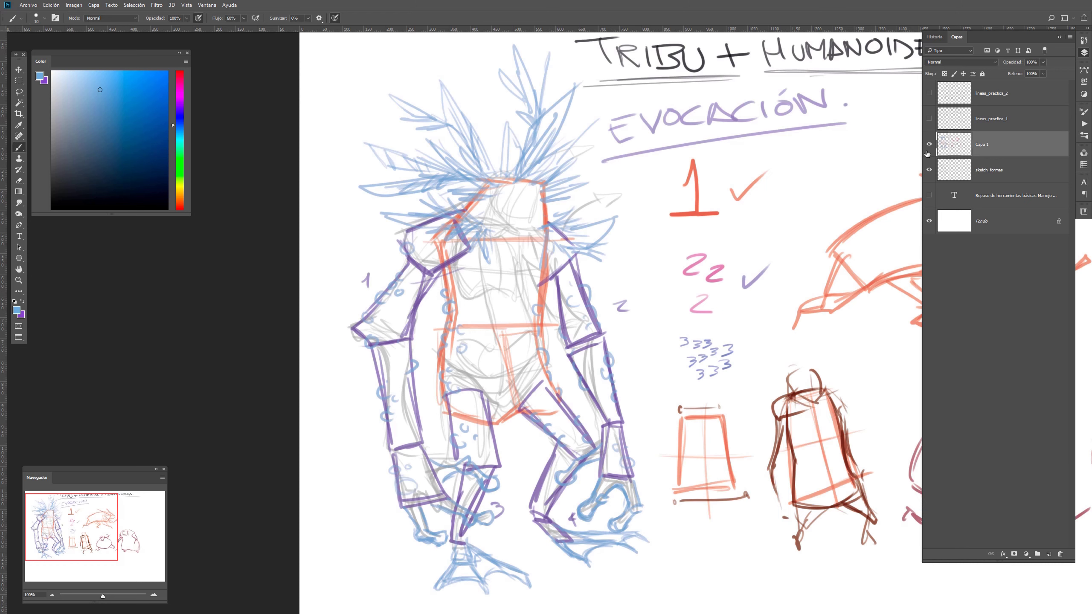
{"action": "left_click", "coordinate": [929, 169]}
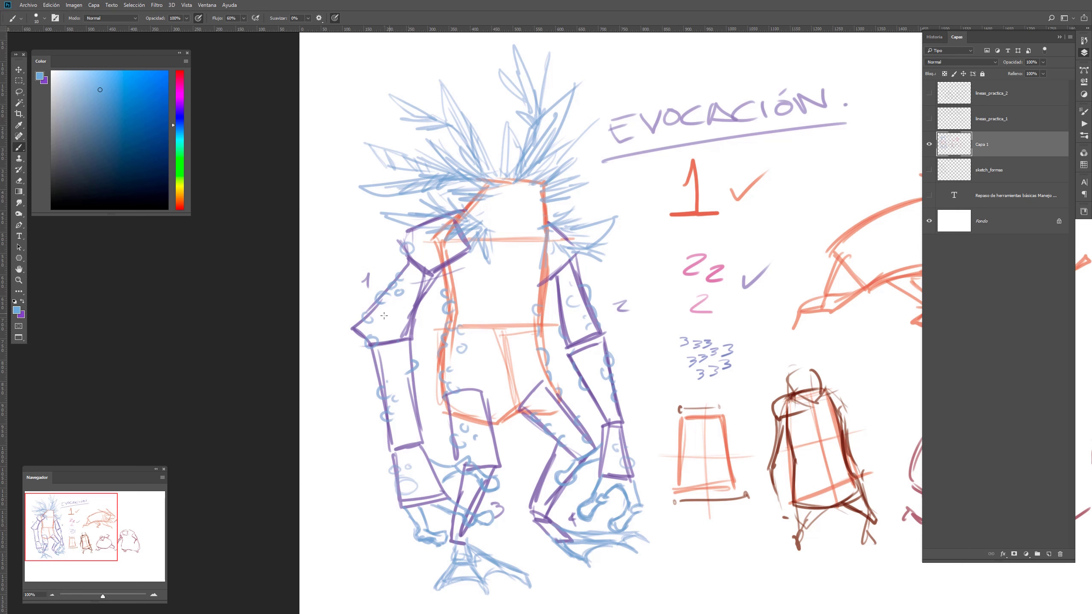
Handwrite "SINTESIS VISUAL" in light blue below the trapezoid and small creature examples, and underline it
{"action": "left_click_drag", "start_coordinate": [665, 349], "coordinate": [536, 187]}
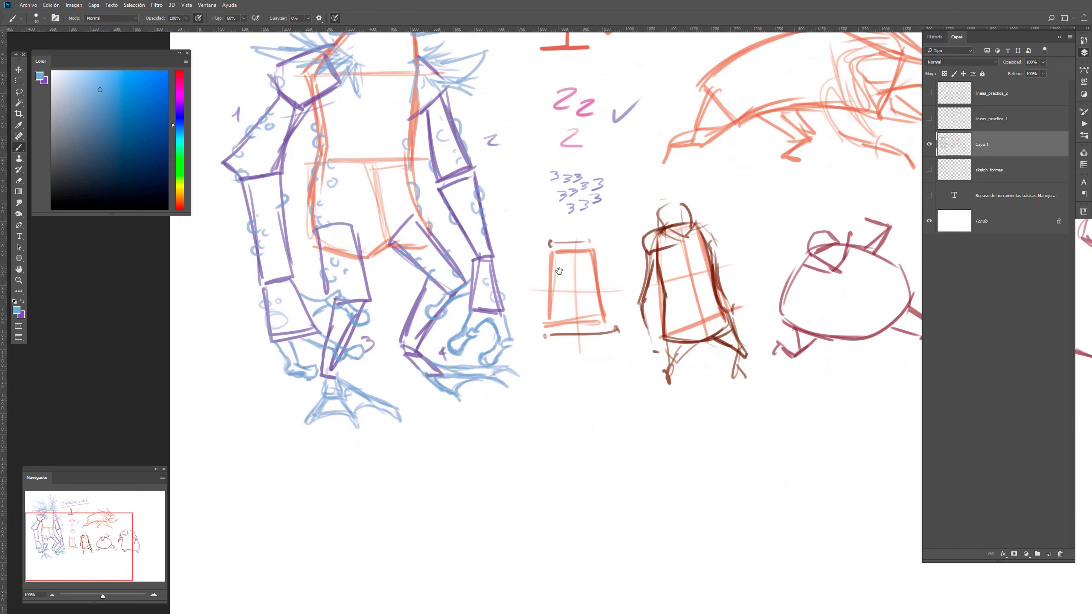
{"action": "mouse_move", "coordinate": [520, 422]}
{"action": "left_mouse_down"}
{"action": "mouse_move", "coordinate": [478, 441]}
{"action": "mouse_move", "coordinate": [488, 461]}
{"action": "mouse_move", "coordinate": [549, 455]}
{"action": "mouse_move", "coordinate": [595, 404]}
{"action": "left_mouse_up"}
{"action": "mouse_move", "coordinate": [589, 407]}
{"action": "left_mouse_down"}
{"action": "mouse_move", "coordinate": [599, 439]}
{"action": "mouse_move", "coordinate": [626, 436]}
{"action": "left_mouse_up"}
{"action": "left_click_drag", "start_coordinate": [600, 427], "coordinate": [619, 412]}
{"action": "mouse_move", "coordinate": [644, 414]}
{"action": "left_mouse_down"}
{"action": "mouse_move", "coordinate": [625, 424]}
{"action": "mouse_move", "coordinate": [629, 438]}
{"action": "left_mouse_up"}
{"action": "left_click_drag", "start_coordinate": [652, 411], "coordinate": [662, 435]}
{"action": "left_click_drag", "start_coordinate": [696, 413], "coordinate": [668, 438]}
{"action": "left_click_drag", "start_coordinate": [553, 472], "coordinate": [579, 468]}
{"action": "mouse_move", "coordinate": [585, 469]}
{"action": "left_mouse_down"}
{"action": "mouse_move", "coordinate": [587, 487]}
{"action": "mouse_move", "coordinate": [604, 488]}
{"action": "mouse_move", "coordinate": [670, 468]}
{"action": "left_mouse_up"}
{"action": "mouse_move", "coordinate": [674, 449]}
{"action": "left_mouse_down"}
{"action": "mouse_move", "coordinate": [688, 472]}
{"action": "mouse_move", "coordinate": [712, 465]}
{"action": "left_mouse_up"}
{"action": "left_click_drag", "start_coordinate": [535, 508], "coordinate": [752, 487]}
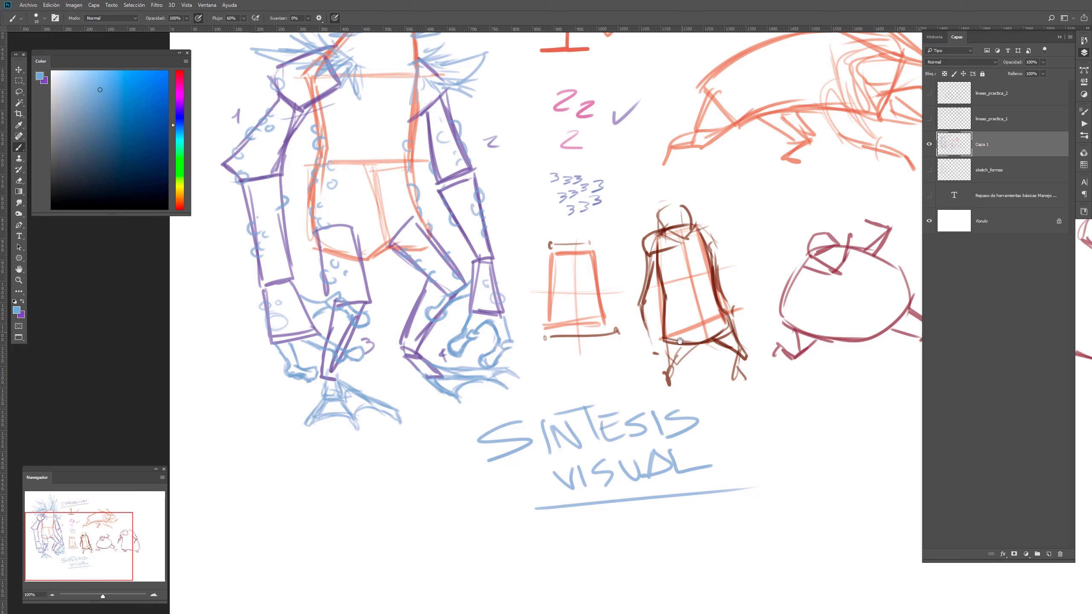
{"action": "left_click_drag", "start_coordinate": [715, 251], "coordinate": [595, 380]}
{"action": "left_click_drag", "start_coordinate": [719, 370], "coordinate": [557, 394]}
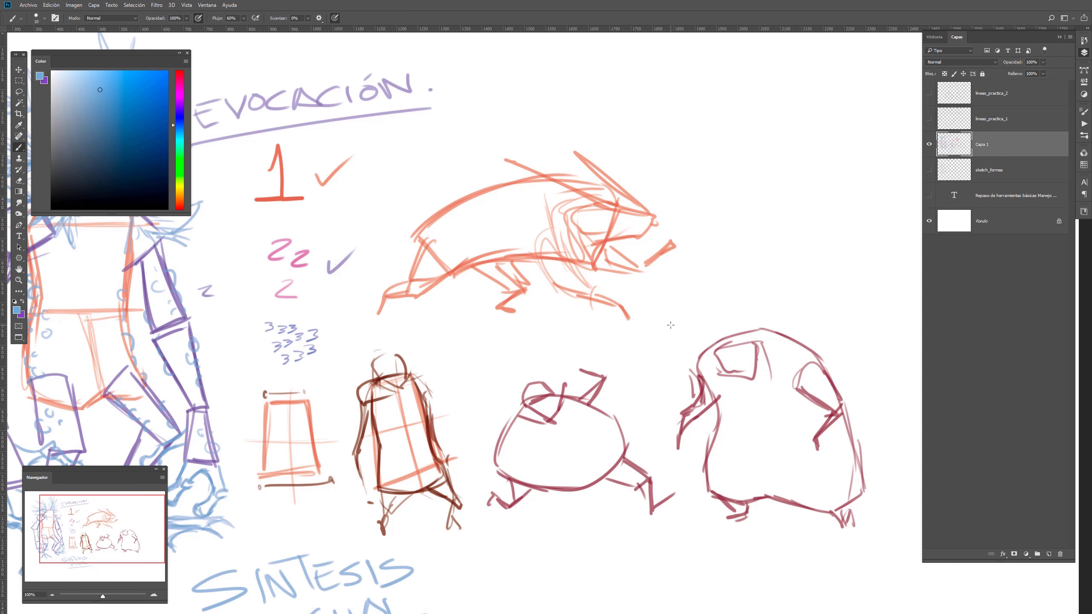
{"action": "left_click_drag", "start_coordinate": [564, 531], "coordinate": [669, 449]}
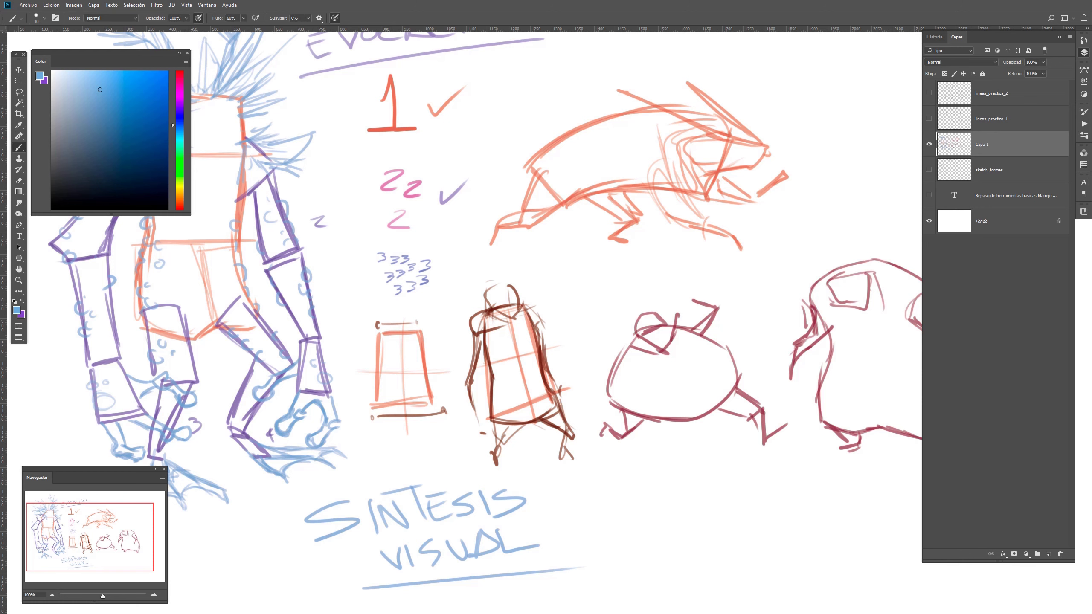
{"action": "left_click_drag", "start_coordinate": [631, 371], "coordinate": [800, 444]}
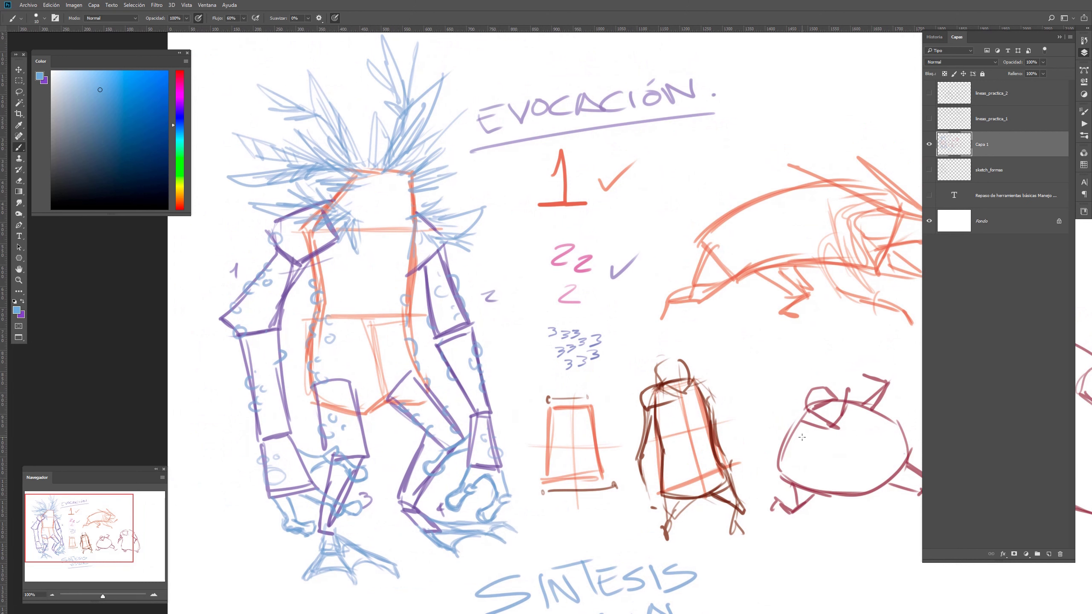
Set the Capa 1 layer's opacity to 20%, show the sketch_formas layer and move it above Capa 1
{"action": "key", "text": "v"}
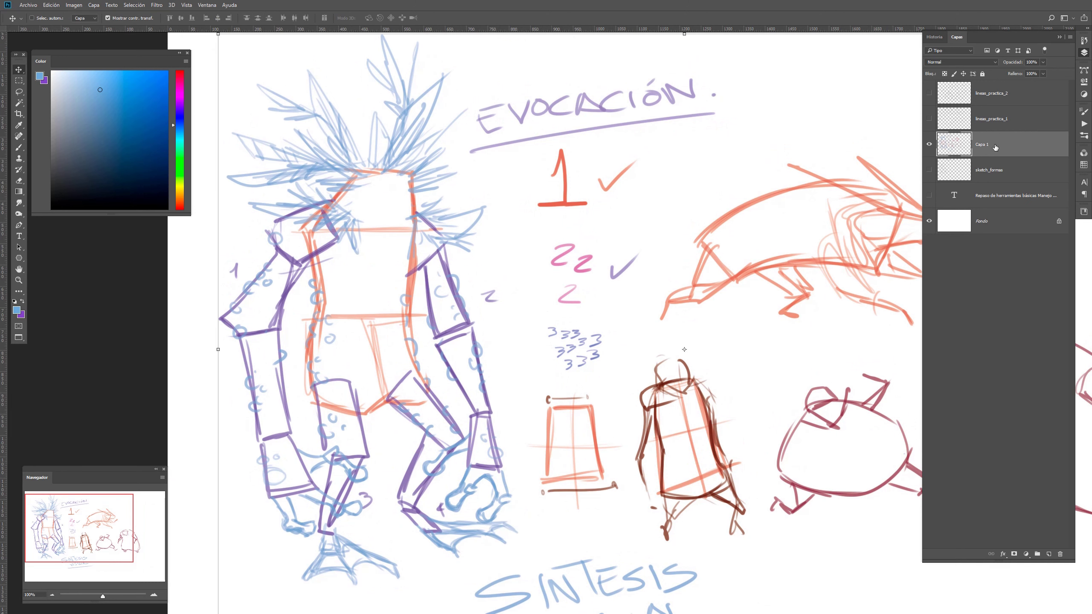
{"action": "key", "text": "2"}
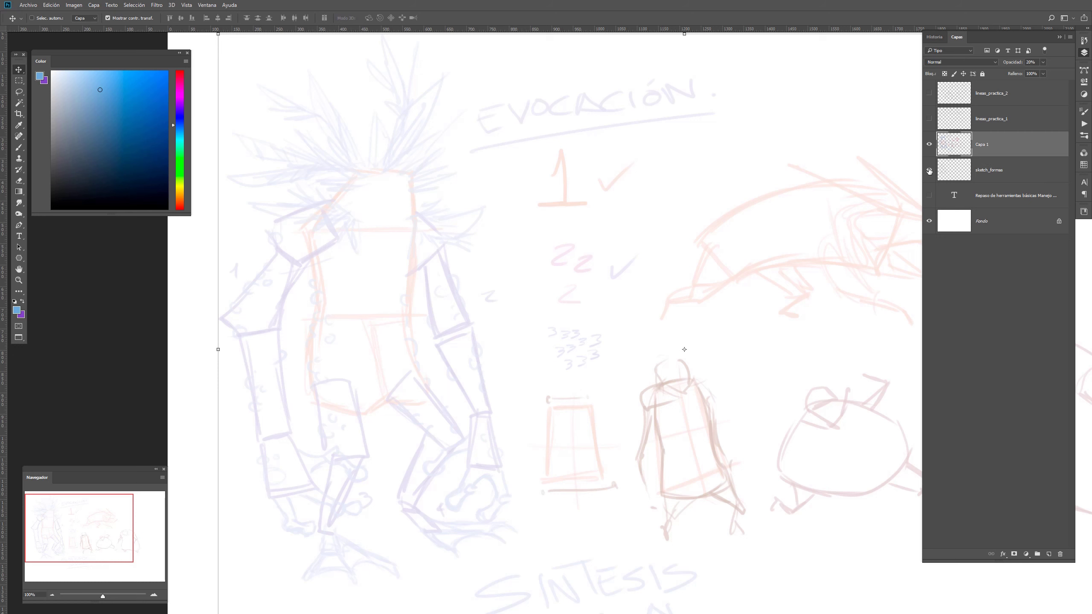
{"action": "left_click", "coordinate": [929, 170]}
{"action": "left_click_drag", "start_coordinate": [996, 174], "coordinate": [1004, 140]}
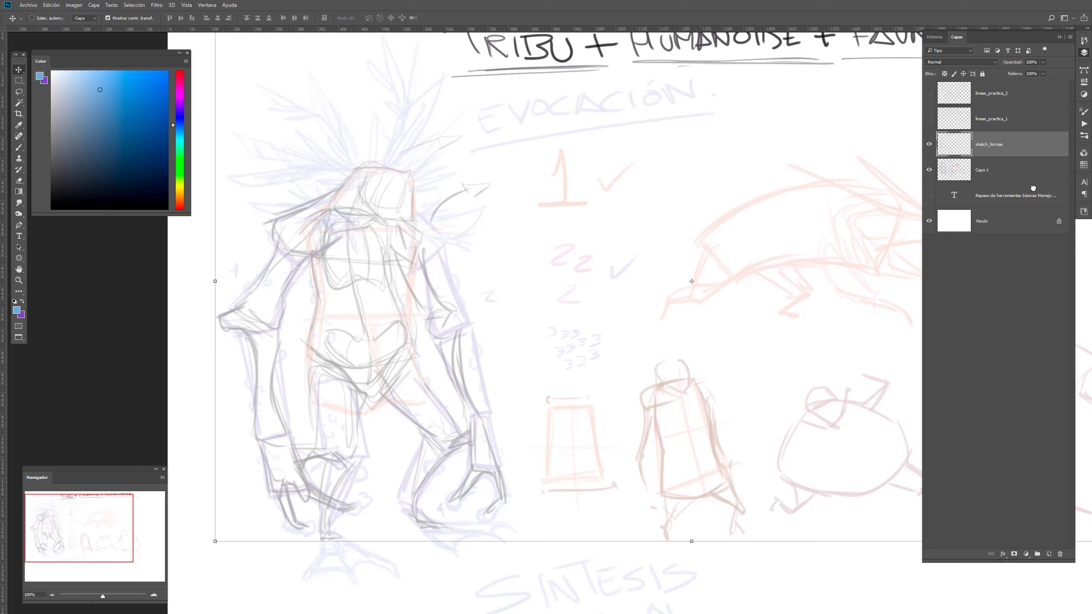
Reset the brush colors to a black foreground and white background for drawing on the sketch_formas layer
{"action": "left_click_drag", "start_coordinate": [479, 280], "coordinate": [549, 272]}
{"action": "key", "text": "b"}
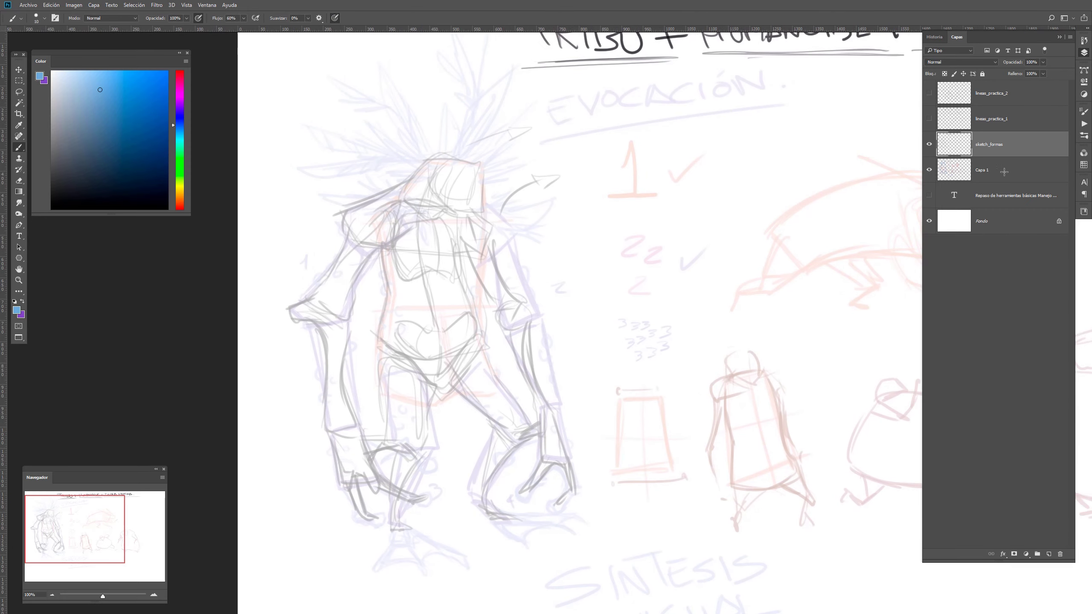
{"action": "key", "text": "v"}
{"action": "mouse_move", "coordinate": [546, 385]}
{"action": "left_mouse_down"}
{"action": "mouse_move", "coordinate": [553, 342]}
{"action": "mouse_move", "coordinate": [591, 307]}
{"action": "left_mouse_up"}
{"action": "key", "text": "ctrl+z"}
{"action": "key", "text": "b"}
{"action": "key", "text": "x"}
{"action": "key", "text": "d"}
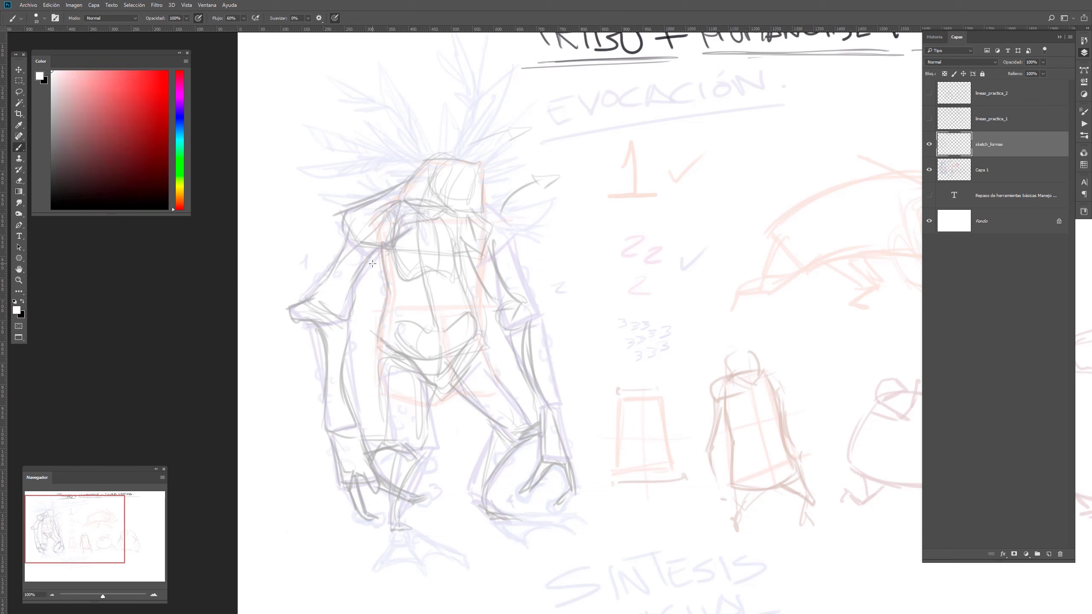
{"action": "key", "text": "c"}
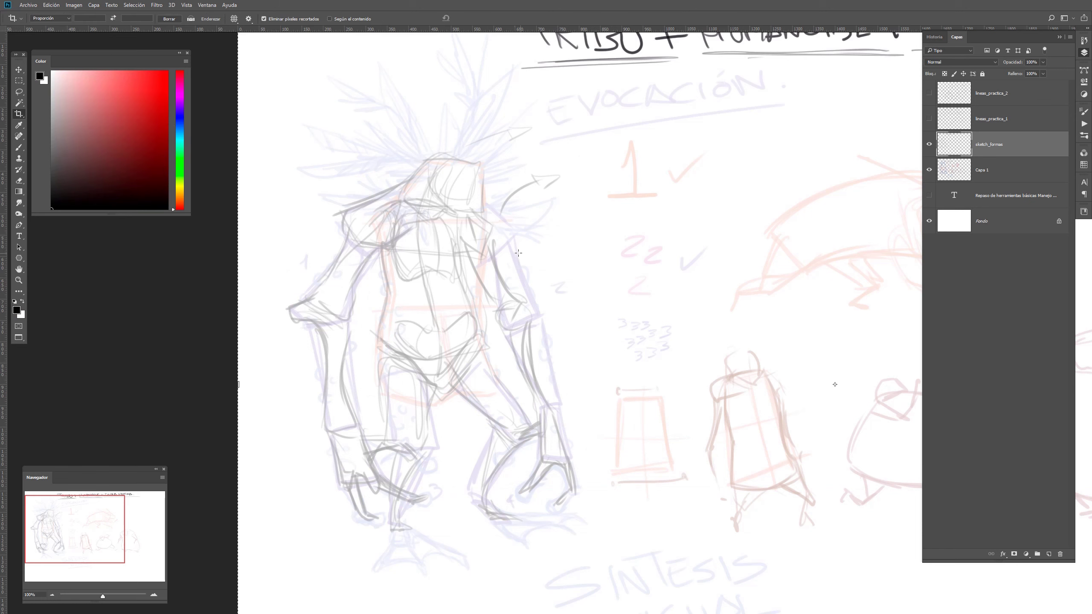
{"action": "key", "text": "b"}
{"action": "mouse_move", "coordinate": [581, 231]}
{"action": "left_mouse_down"}
{"action": "mouse_move", "coordinate": [688, 294]}
{"action": "mouse_move", "coordinate": [771, 211]}
{"action": "left_mouse_up"}
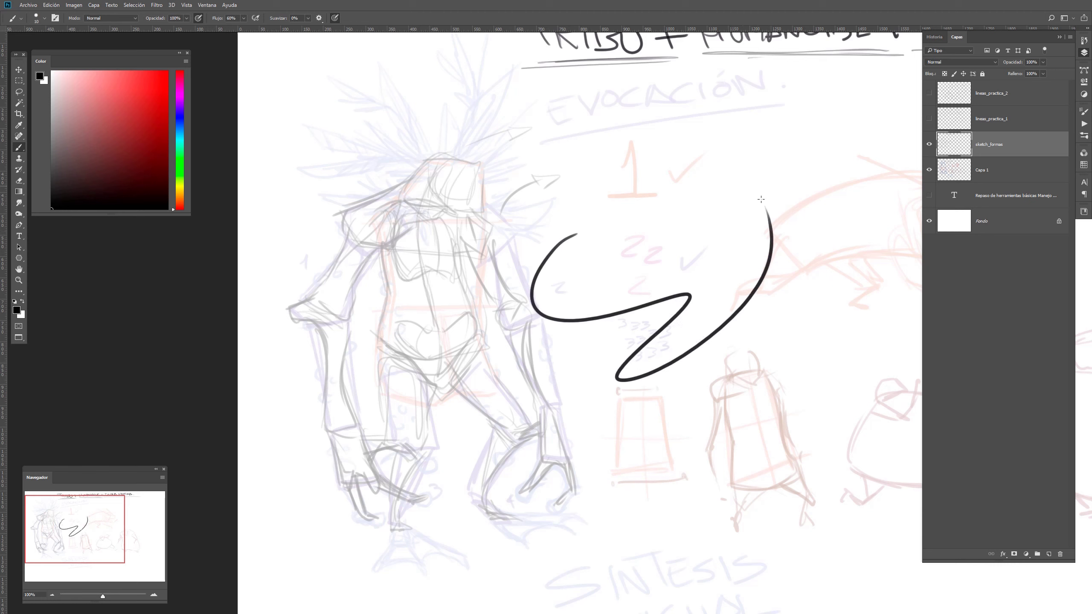
{"action": "key", "text": "ctrl+z"}
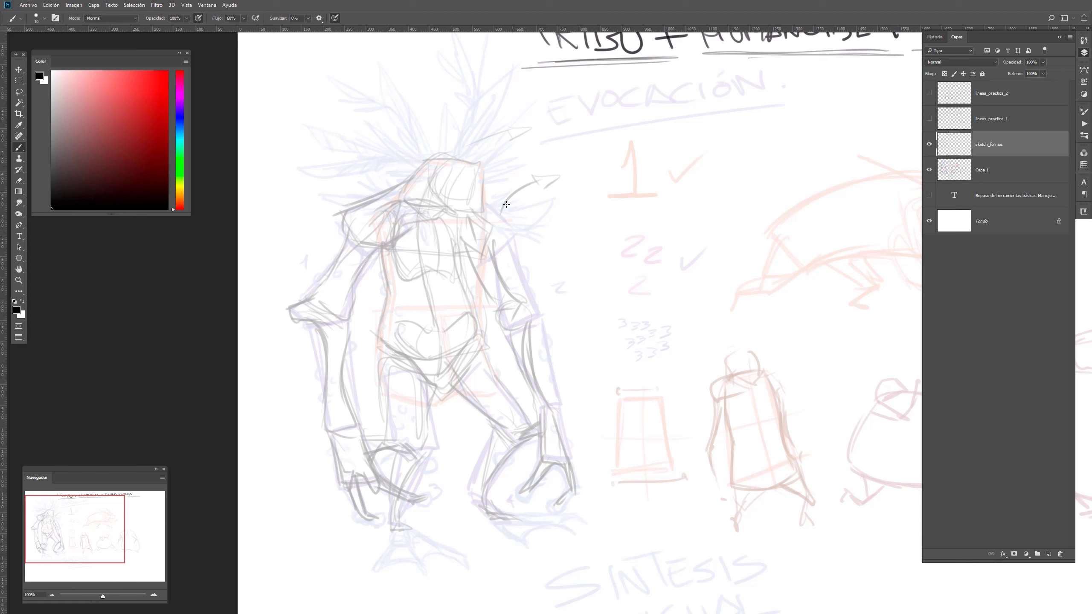
{"action": "left_click_drag", "start_coordinate": [645, 329], "coordinate": [756, 275]}
{"action": "left_click_drag", "start_coordinate": [494, 241], "coordinate": [626, 312]}
{"action": "mouse_move", "coordinate": [601, 187]}
{"action": "left_mouse_down"}
{"action": "mouse_move", "coordinate": [580, 254]}
{"action": "mouse_move", "coordinate": [696, 413]}
{"action": "left_mouse_up"}
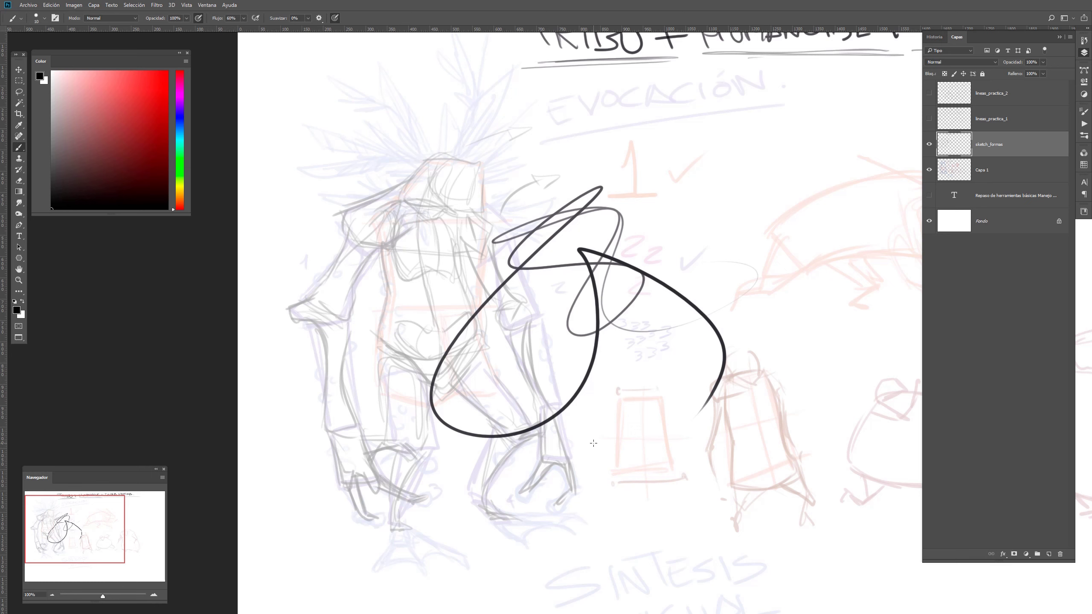
{"action": "key", "text": "ctrl+z"}
{"action": "key", "text": "ctrl+z"}
{"action": "key", "text": "ctrl+z"}
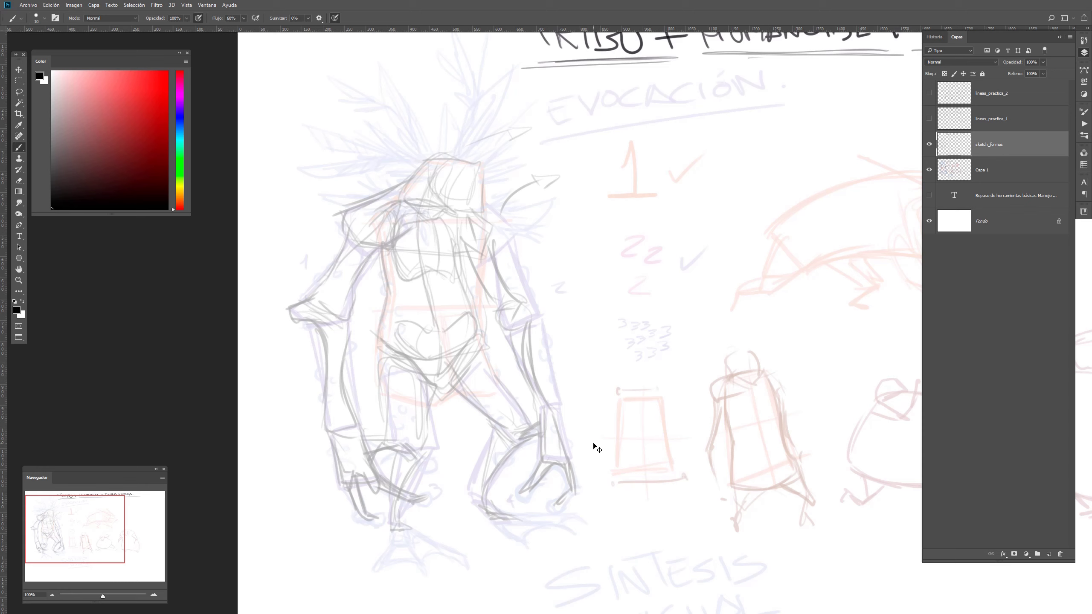
{"action": "left_click", "coordinate": [928, 144]}
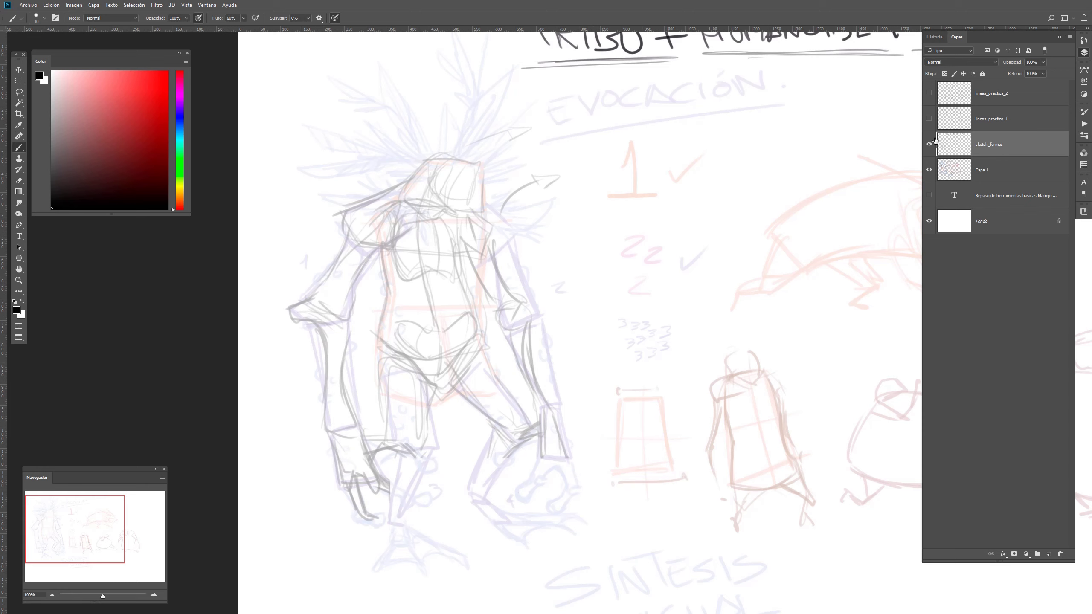
{"action": "key", "text": "h"}
{"action": "double_click", "coordinate": [941, 142]}
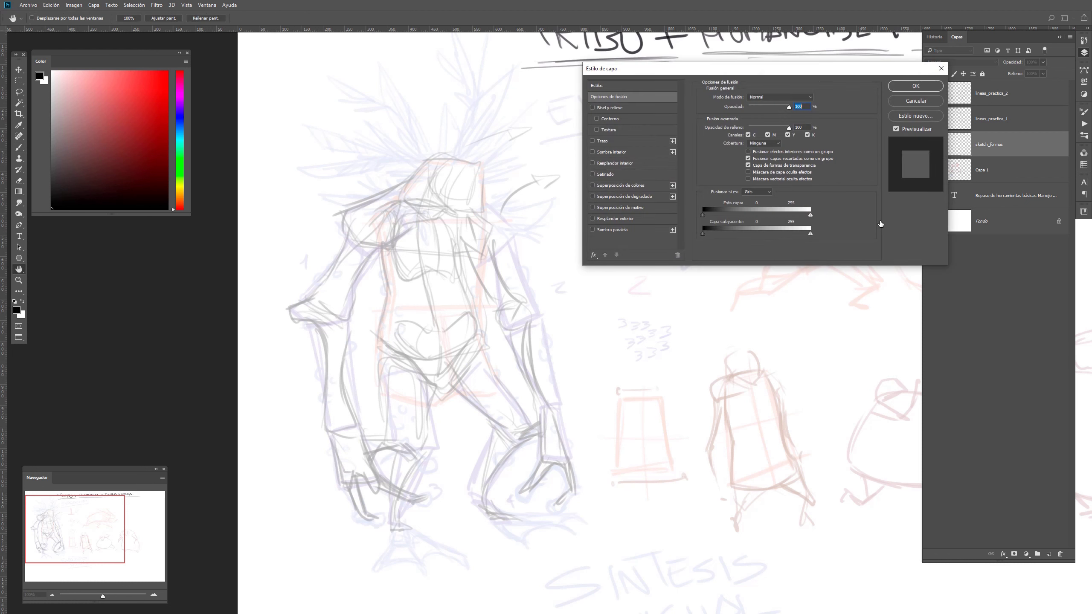
{"action": "key", "text": "Escape"}
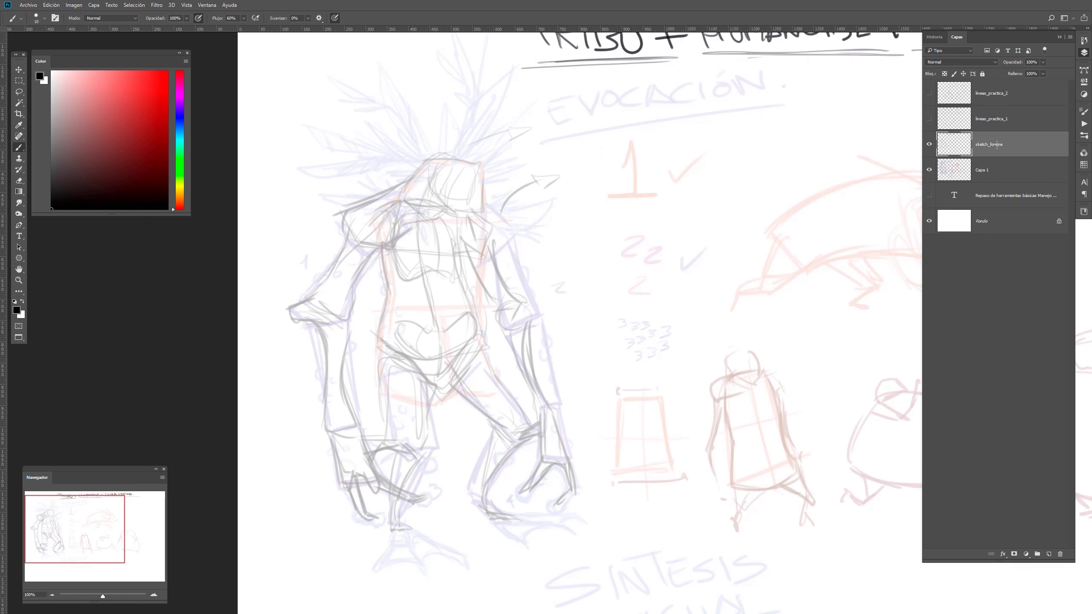
Rename the faded Capa 1 notes layer as GP_formas
{"action": "double_click", "coordinate": [982, 170]}
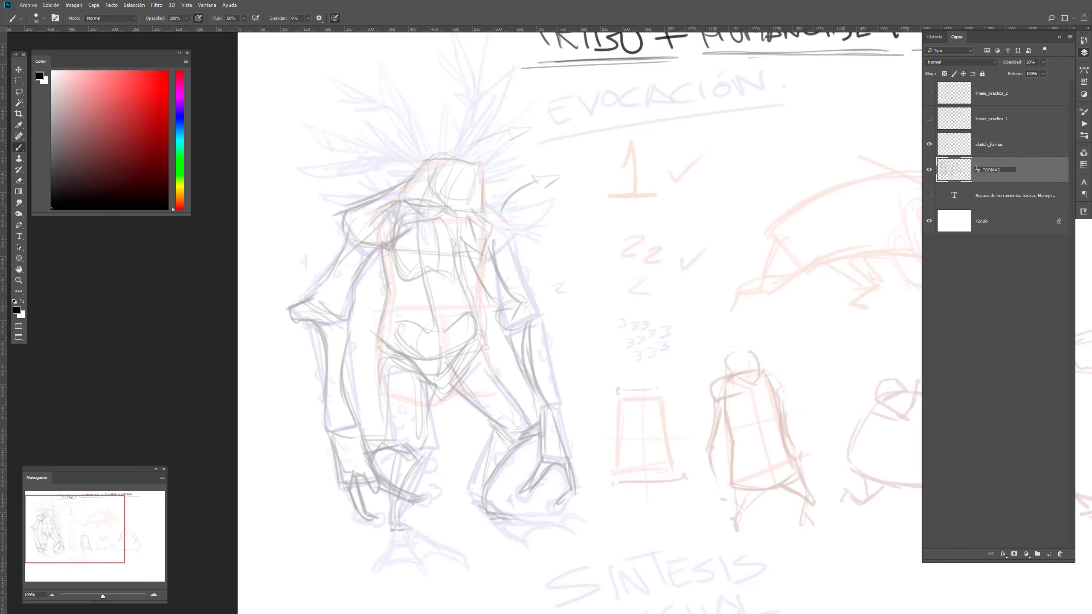
{"action": "double_click", "coordinate": [984, 169]}
{"action": "key", "text": "BackSpace"}
{"action": "key", "text": "Return"}
Add a new layer named sketch_final directly above the sketch_formas layer
{"action": "left_click", "coordinate": [994, 145]}
{"action": "left_click", "coordinate": [1049, 554]}
{"action": "double_click", "coordinate": [982, 145]}
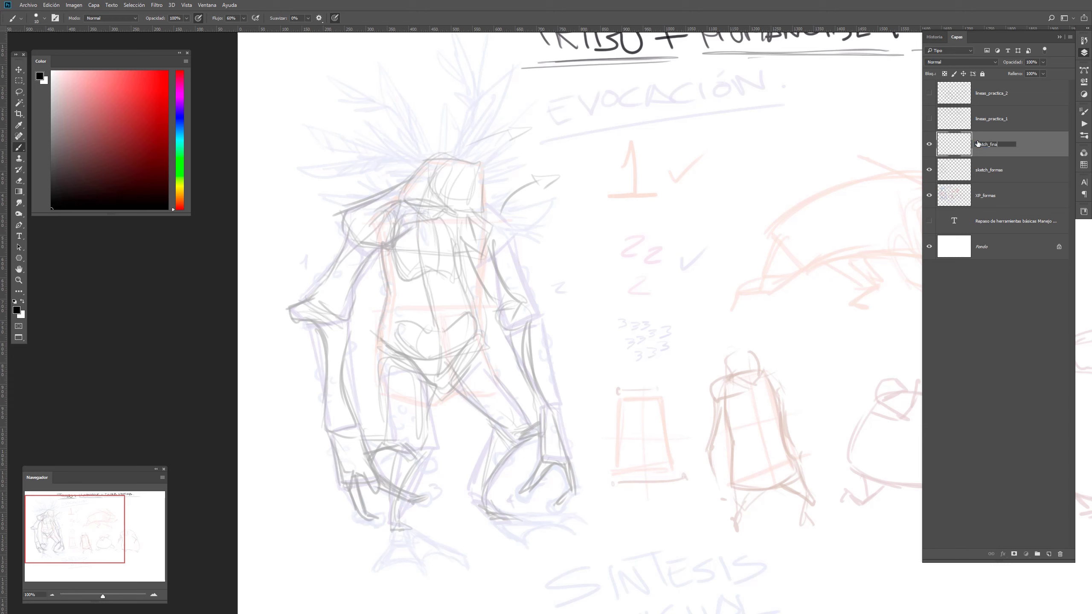
{"action": "key", "text": "Return"}
Sketch short black strokes beside the head and lasso long pointed feather shapes radiating around it
{"action": "mouse_move", "coordinate": [408, 209]}
{"action": "left_mouse_down"}
{"action": "mouse_move", "coordinate": [503, 221]}
{"action": "mouse_move", "coordinate": [513, 239]}
{"action": "mouse_move", "coordinate": [448, 257]}
{"action": "mouse_move", "coordinate": [481, 265]}
{"action": "mouse_move", "coordinate": [429, 258]}
{"action": "mouse_move", "coordinate": [480, 263]}
{"action": "mouse_move", "coordinate": [421, 244]}
{"action": "left_mouse_up"}
{"action": "key", "text": "l"}
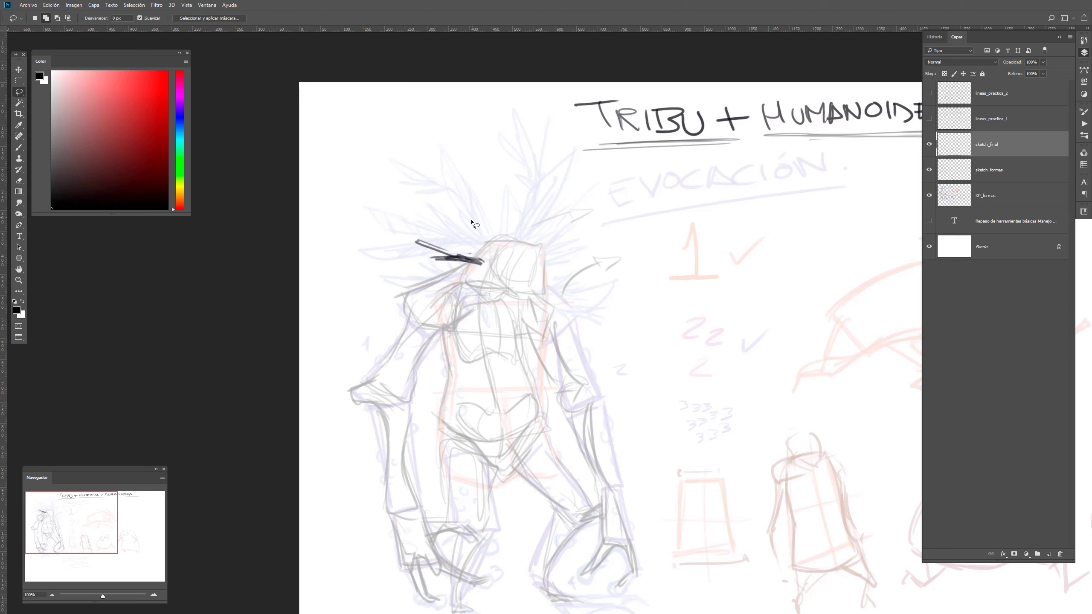
{"action": "mouse_move", "coordinate": [473, 258]}
{"action": "left_mouse_down"}
{"action": "mouse_move", "coordinate": [374, 217]}
{"action": "mouse_move", "coordinate": [352, 182]}
{"action": "mouse_move", "coordinate": [471, 249]}
{"action": "mouse_move", "coordinate": [413, 188]}
{"action": "mouse_move", "coordinate": [453, 207]}
{"action": "mouse_move", "coordinate": [477, 244]}
{"action": "mouse_move", "coordinate": [463, 211]}
{"action": "mouse_move", "coordinate": [420, 188]}
{"action": "mouse_move", "coordinate": [383, 144]}
{"action": "mouse_move", "coordinate": [463, 187]}
{"action": "mouse_move", "coordinate": [485, 251]}
{"action": "mouse_move", "coordinate": [490, 161]}
{"action": "mouse_move", "coordinate": [495, 252]}
{"action": "mouse_move", "coordinate": [513, 225]}
{"action": "mouse_move", "coordinate": [519, 239]}
{"action": "mouse_move", "coordinate": [533, 163]}
{"action": "mouse_move", "coordinate": [505, 119]}
{"action": "mouse_move", "coordinate": [525, 172]}
{"action": "mouse_move", "coordinate": [523, 228]}
{"action": "mouse_move", "coordinate": [494, 252]}
{"action": "mouse_move", "coordinate": [501, 259]}
{"action": "mouse_move", "coordinate": [573, 198]}
{"action": "mouse_move", "coordinate": [527, 249]}
{"action": "mouse_move", "coordinate": [559, 227]}
{"action": "mouse_move", "coordinate": [576, 170]}
{"action": "mouse_move", "coordinate": [552, 226]}
{"action": "mouse_move", "coordinate": [527, 246]}
{"action": "mouse_move", "coordinate": [603, 235]}
{"action": "mouse_move", "coordinate": [530, 250]}
{"action": "mouse_move", "coordinate": [539, 258]}
{"action": "mouse_move", "coordinate": [597, 240]}
{"action": "mouse_move", "coordinate": [543, 261]}
{"action": "mouse_move", "coordinate": [600, 220]}
{"action": "mouse_move", "coordinate": [547, 265]}
{"action": "mouse_move", "coordinate": [543, 287]}
{"action": "mouse_move", "coordinate": [548, 261]}
{"action": "left_mouse_up"}
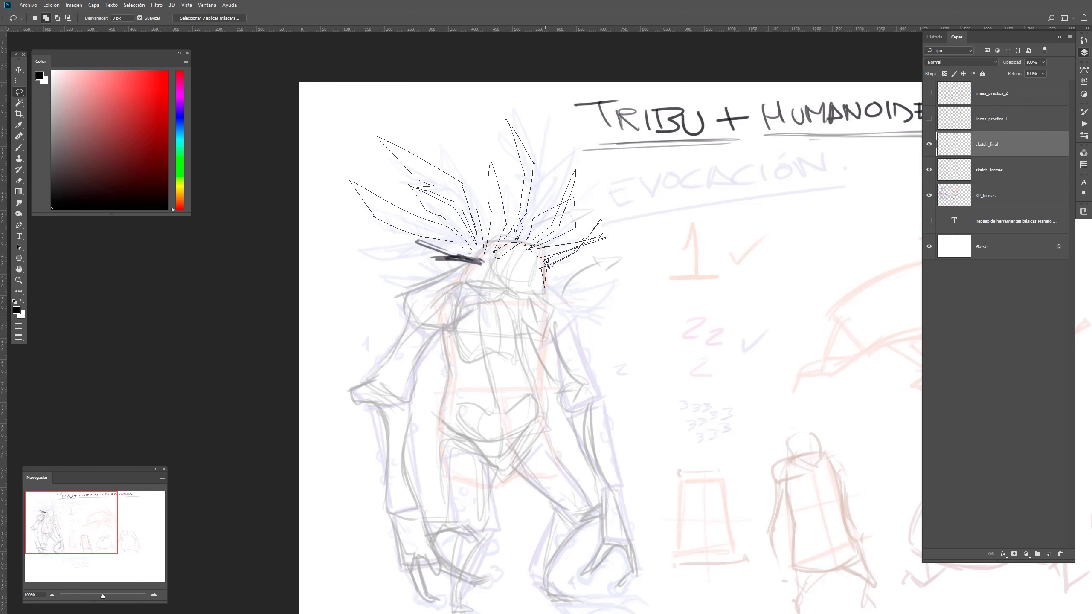
{"action": "mouse_move", "coordinate": [541, 253]}
{"action": "left_mouse_down"}
{"action": "mouse_move", "coordinate": [492, 251]}
{"action": "mouse_move", "coordinate": [471, 274]}
{"action": "mouse_move", "coordinate": [424, 271]}
{"action": "mouse_move", "coordinate": [359, 244]}
{"action": "mouse_move", "coordinate": [417, 247]}
{"action": "mouse_move", "coordinate": [440, 261]}
{"action": "mouse_move", "coordinate": [393, 256]}
{"action": "mouse_move", "coordinate": [465, 267]}
{"action": "mouse_move", "coordinate": [436, 247]}
{"action": "mouse_move", "coordinate": [470, 255]}
{"action": "mouse_move", "coordinate": [475, 275]}
{"action": "mouse_move", "coordinate": [509, 253]}
{"action": "left_mouse_up"}
Fill the selected feather shapes with black using an enlarged brush and clear the selection
{"action": "key", "text": "b"}
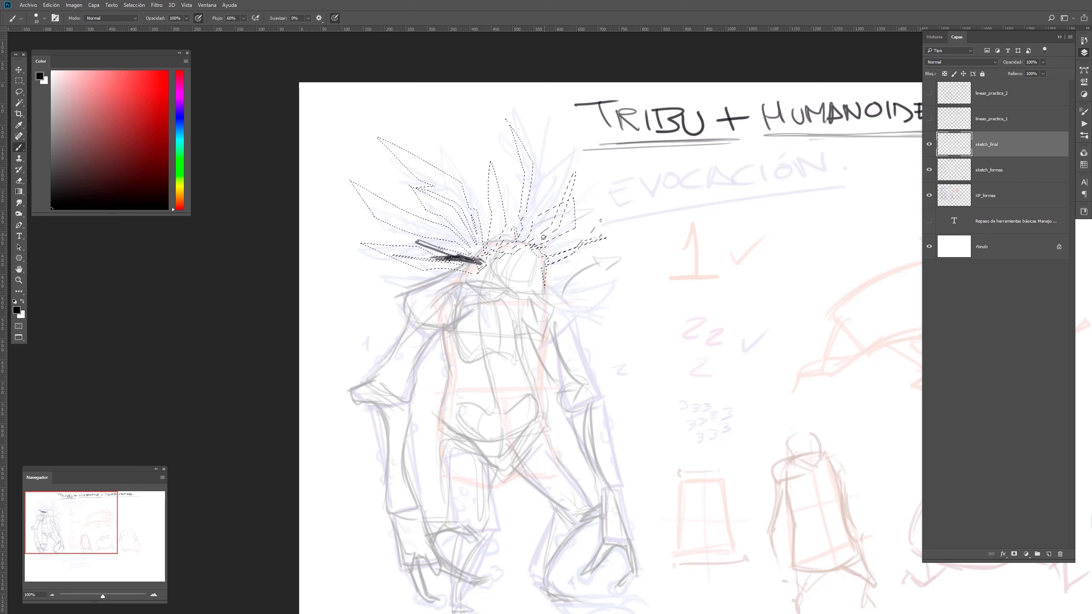
{"action": "key", "text": "bracketright"}
{"action": "key", "text": "bracketright"}
{"action": "key", "text": "bracketright"}
{"action": "key", "text": "bracketright"}
{"action": "key", "text": "bracketright"}
{"action": "key", "text": "bracketright"}
{"action": "key", "text": "bracketright"}
{"action": "key", "text": "bracketright"}
{"action": "key", "text": "bracketright"}
{"action": "mouse_move", "coordinate": [466, 261]}
{"action": "left_mouse_down"}
{"action": "mouse_move", "coordinate": [422, 267]}
{"action": "mouse_move", "coordinate": [332, 237]}
{"action": "mouse_move", "coordinate": [314, 173]}
{"action": "mouse_move", "coordinate": [390, 176]}
{"action": "mouse_move", "coordinate": [471, 241]}
{"action": "mouse_move", "coordinate": [408, 159]}
{"action": "mouse_move", "coordinate": [509, 232]}
{"action": "mouse_move", "coordinate": [478, 272]}
{"action": "mouse_move", "coordinate": [530, 128]}
{"action": "mouse_move", "coordinate": [539, 198]}
{"action": "mouse_move", "coordinate": [582, 174]}
{"action": "mouse_move", "coordinate": [558, 241]}
{"action": "mouse_move", "coordinate": [538, 258]}
{"action": "mouse_move", "coordinate": [515, 150]}
{"action": "mouse_move", "coordinate": [521, 248]}
{"action": "mouse_move", "coordinate": [489, 270]}
{"action": "mouse_move", "coordinate": [504, 238]}
{"action": "mouse_move", "coordinate": [494, 223]}
{"action": "mouse_move", "coordinate": [501, 230]}
{"action": "mouse_move", "coordinate": [469, 230]}
{"action": "mouse_move", "coordinate": [500, 236]}
{"action": "mouse_move", "coordinate": [512, 275]}
{"action": "mouse_move", "coordinate": [541, 282]}
{"action": "mouse_move", "coordinate": [558, 255]}
{"action": "mouse_move", "coordinate": [567, 260]}
{"action": "mouse_move", "coordinate": [552, 248]}
{"action": "mouse_move", "coordinate": [578, 249]}
{"action": "mouse_move", "coordinate": [562, 242]}
{"action": "mouse_move", "coordinate": [579, 236]}
{"action": "mouse_move", "coordinate": [538, 249]}
{"action": "mouse_move", "coordinate": [493, 219]}
{"action": "left_mouse_up"}
{"action": "key", "text": "ctrl+d"}
Lasso jagged feather collar and necklace shapes over the neck and chest, plus angular belt bands across the hips
{"action": "key", "text": "bracketleft"}
{"action": "key", "text": "bracketleft"}
{"action": "key", "text": "bracketleft"}
{"action": "key", "text": "l"}
{"action": "mouse_move", "coordinate": [506, 277]}
{"action": "left_mouse_down"}
{"action": "mouse_move", "coordinate": [492, 299]}
{"action": "mouse_move", "coordinate": [513, 267]}
{"action": "mouse_move", "coordinate": [500, 294]}
{"action": "mouse_move", "coordinate": [514, 318]}
{"action": "mouse_move", "coordinate": [508, 281]}
{"action": "mouse_move", "coordinate": [513, 312]}
{"action": "mouse_move", "coordinate": [540, 331]}
{"action": "mouse_move", "coordinate": [554, 288]}
{"action": "mouse_move", "coordinate": [547, 316]}
{"action": "mouse_move", "coordinate": [532, 322]}
{"action": "mouse_move", "coordinate": [516, 307]}
{"action": "mouse_move", "coordinate": [513, 259]}
{"action": "mouse_move", "coordinate": [534, 307]}
{"action": "mouse_move", "coordinate": [544, 271]}
{"action": "mouse_move", "coordinate": [536, 297]}
{"action": "mouse_move", "coordinate": [519, 273]}
{"action": "left_mouse_up"}
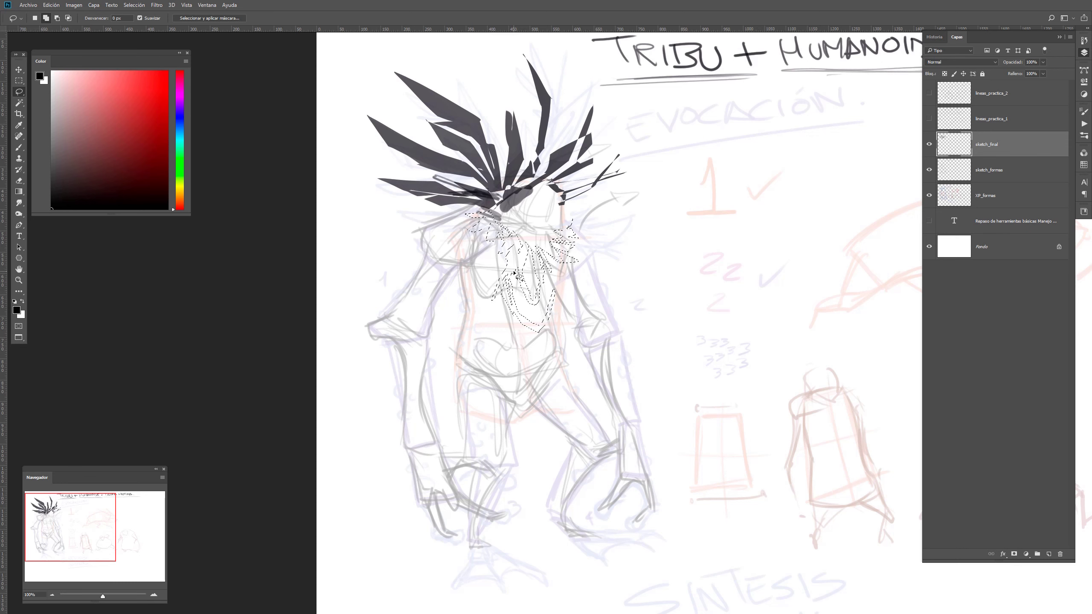
{"action": "key", "text": "shift"}
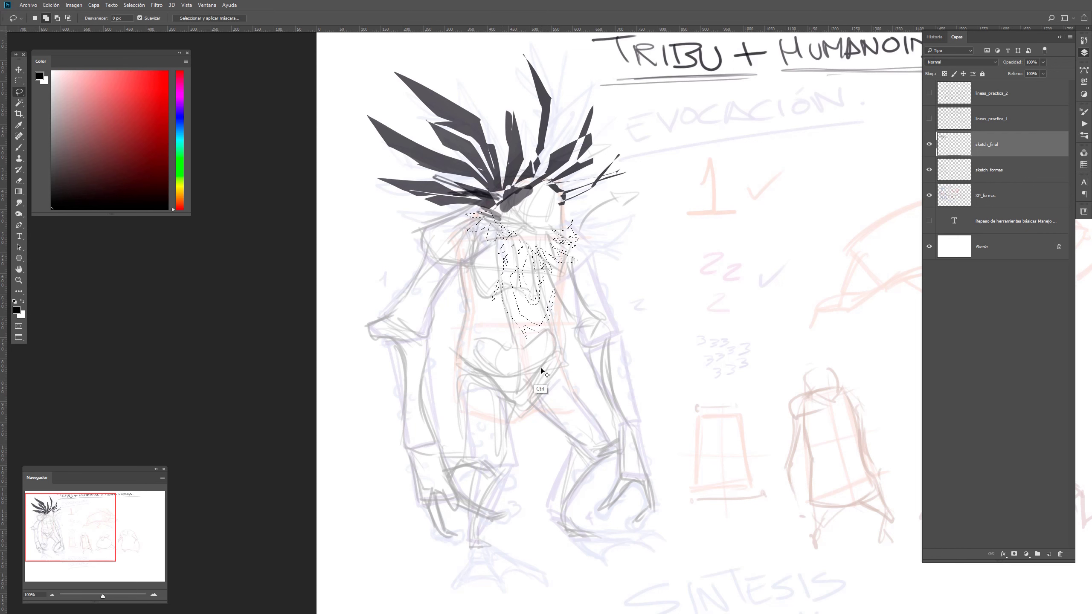
{"action": "mouse_move", "coordinate": [455, 323]}
{"action": "left_mouse_down"}
{"action": "mouse_move", "coordinate": [521, 397]}
{"action": "mouse_move", "coordinate": [504, 371]}
{"action": "mouse_move", "coordinate": [464, 326]}
{"action": "mouse_move", "coordinate": [469, 353]}
{"action": "mouse_move", "coordinate": [519, 410]}
{"action": "mouse_move", "coordinate": [456, 336]}
{"action": "left_mouse_up"}
{"action": "mouse_move", "coordinate": [500, 382]}
{"action": "left_mouse_down"}
{"action": "mouse_move", "coordinate": [573, 350]}
{"action": "mouse_move", "coordinate": [566, 343]}
{"action": "mouse_move", "coordinate": [502, 384]}
{"action": "mouse_move", "coordinate": [512, 393]}
{"action": "mouse_move", "coordinate": [569, 365]}
{"action": "mouse_move", "coordinate": [513, 386]}
{"action": "left_mouse_up"}
Fill the selected belt bands and feather necklace with black and clear the selection
{"action": "key", "text": "b"}
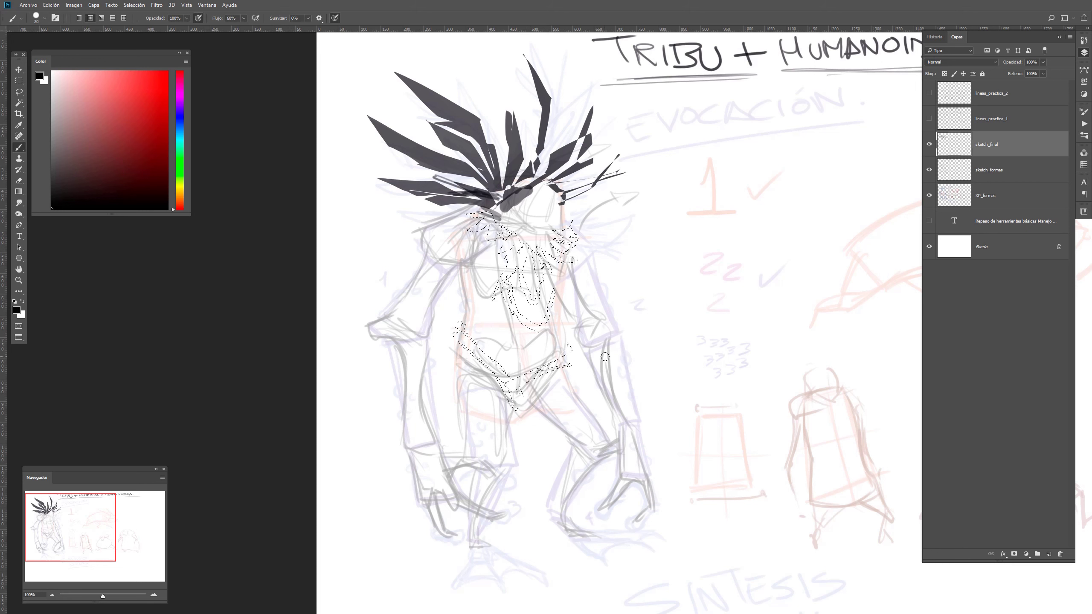
{"action": "key", "text": "bracketright"}
{"action": "key", "text": "bracketright"}
{"action": "key", "text": "bracketright"}
{"action": "mouse_move", "coordinate": [455, 332]}
{"action": "left_mouse_down"}
{"action": "mouse_move", "coordinate": [511, 401]}
{"action": "mouse_move", "coordinate": [497, 366]}
{"action": "mouse_move", "coordinate": [567, 359]}
{"action": "left_mouse_up"}
{"action": "left_click_drag", "start_coordinate": [567, 359], "coordinate": [500, 395]}
{"action": "left_click_drag", "start_coordinate": [446, 337], "coordinate": [495, 358]}
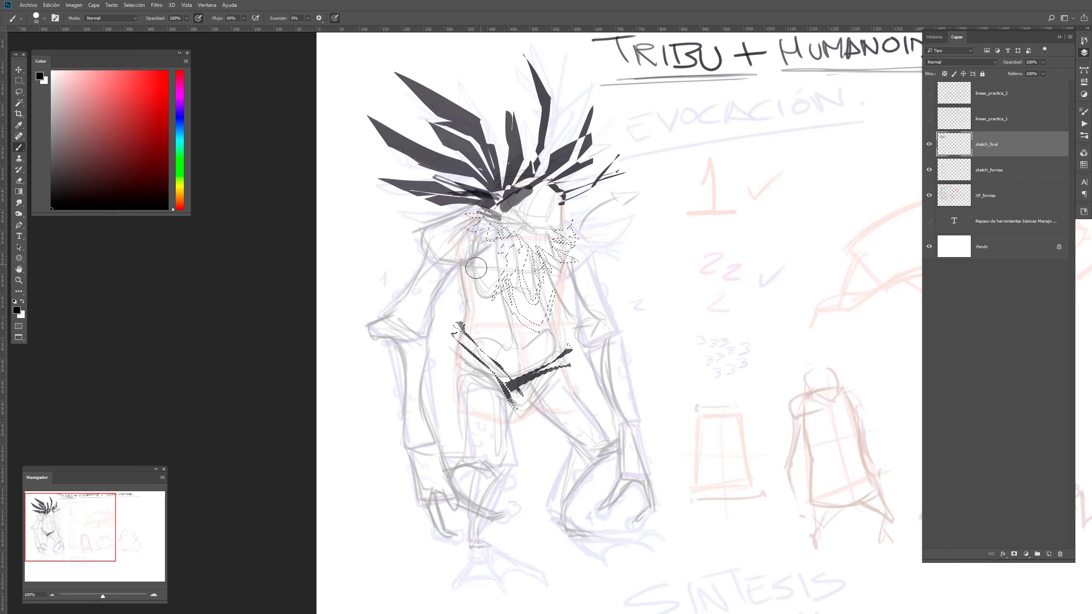
{"action": "mouse_move", "coordinate": [486, 305]}
{"action": "left_mouse_down"}
{"action": "mouse_move", "coordinate": [513, 273]}
{"action": "mouse_move", "coordinate": [510, 235]}
{"action": "mouse_move", "coordinate": [532, 242]}
{"action": "mouse_move", "coordinate": [547, 277]}
{"action": "mouse_move", "coordinate": [566, 237]}
{"action": "mouse_move", "coordinate": [518, 270]}
{"action": "mouse_move", "coordinate": [517, 303]}
{"action": "mouse_move", "coordinate": [526, 290]}
{"action": "mouse_move", "coordinate": [533, 326]}
{"action": "mouse_move", "coordinate": [553, 290]}
{"action": "mouse_move", "coordinate": [538, 317]}
{"action": "mouse_move", "coordinate": [526, 309]}
{"action": "mouse_move", "coordinate": [540, 327]}
{"action": "mouse_move", "coordinate": [493, 299]}
{"action": "left_mouse_up"}
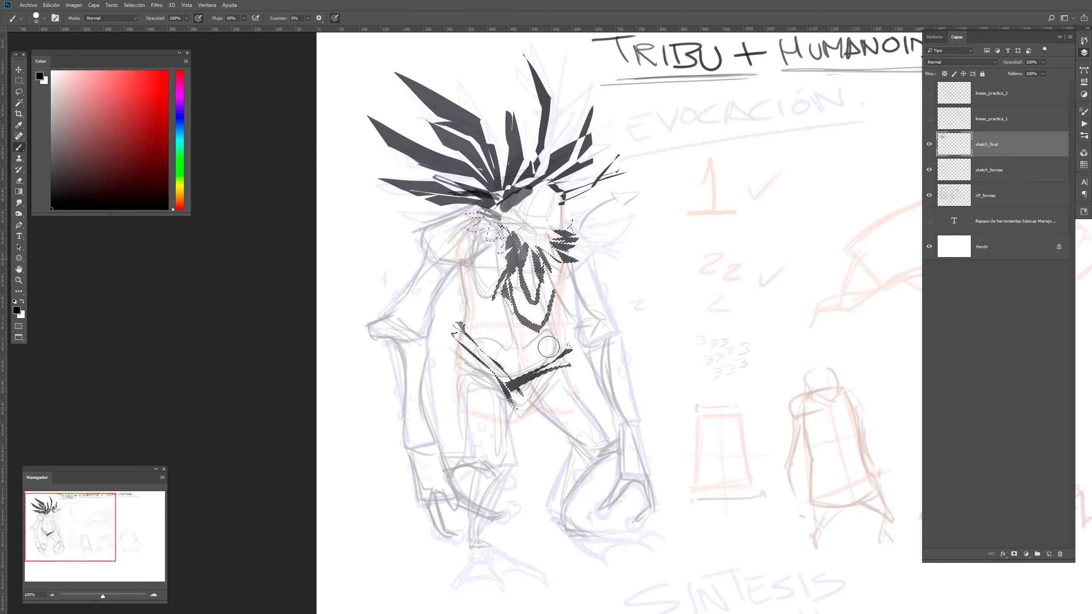
{"action": "left_click_drag", "start_coordinate": [535, 369], "coordinate": [574, 353]}
{"action": "key", "text": "ctrl+d"}
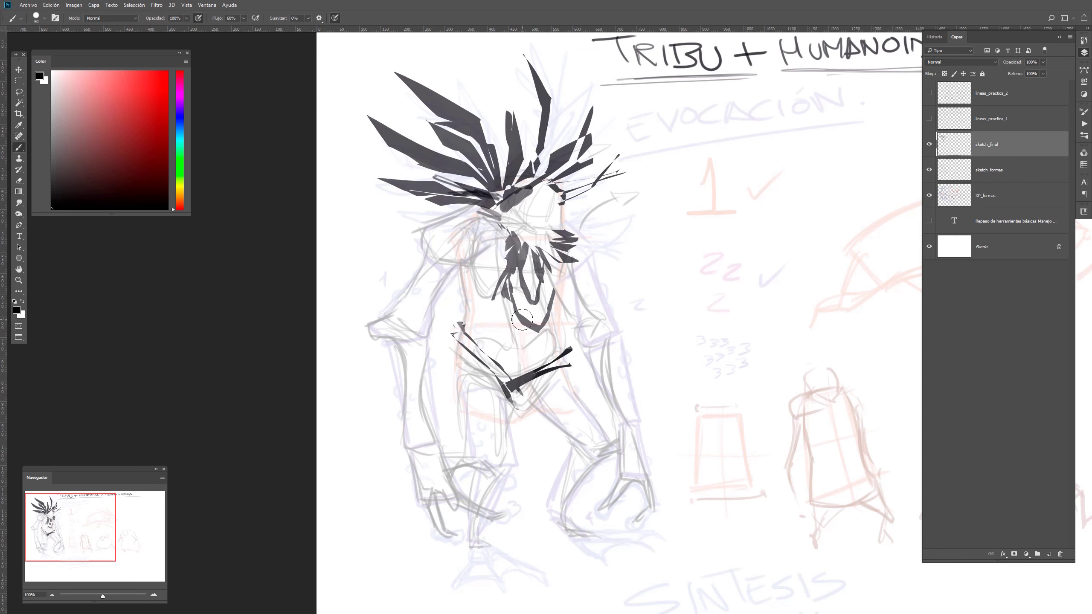
Pick a medium gray and paint the creature's rounded face mass below the feather headdress
{"action": "key", "text": "bracketleft"}
{"action": "key", "text": "bracketleft"}
{"action": "key", "text": "bracketleft"}
{"action": "key", "text": "bracketleft"}
{"action": "key", "text": "bracketleft"}
{"action": "mouse_move", "coordinate": [535, 209]}
{"action": "left_mouse_down"}
{"action": "mouse_move", "coordinate": [513, 207]}
{"action": "mouse_move", "coordinate": [533, 221]}
{"action": "mouse_move", "coordinate": [546, 204]}
{"action": "mouse_move", "coordinate": [526, 215]}
{"action": "mouse_move", "coordinate": [555, 198]}
{"action": "mouse_move", "coordinate": [555, 210]}
{"action": "left_mouse_up"}
{"action": "key", "text": "ctrl+z"}
{"action": "key", "text": "x"}
{"action": "mouse_move", "coordinate": [58, 180]}
{"action": "left_mouse_down"}
{"action": "mouse_move", "coordinate": [47, 177]}
{"action": "mouse_move", "coordinate": [40, 127]}
{"action": "left_mouse_up"}
{"action": "mouse_move", "coordinate": [541, 217]}
{"action": "left_mouse_down"}
{"action": "mouse_move", "coordinate": [536, 194]}
{"action": "mouse_move", "coordinate": [542, 217]}
{"action": "mouse_move", "coordinate": [533, 200]}
{"action": "mouse_move", "coordinate": [521, 203]}
{"action": "mouse_move", "coordinate": [559, 196]}
{"action": "mouse_move", "coordinate": [549, 223]}
{"action": "mouse_move", "coordinate": [514, 209]}
{"action": "mouse_move", "coordinate": [542, 233]}
{"action": "mouse_move", "coordinate": [553, 206]}
{"action": "mouse_move", "coordinate": [519, 217]}
{"action": "mouse_move", "coordinate": [545, 235]}
{"action": "mouse_move", "coordinate": [546, 209]}
{"action": "left_mouse_up"}
Paint several round black eyes across the gray face
{"action": "key", "text": "x"}
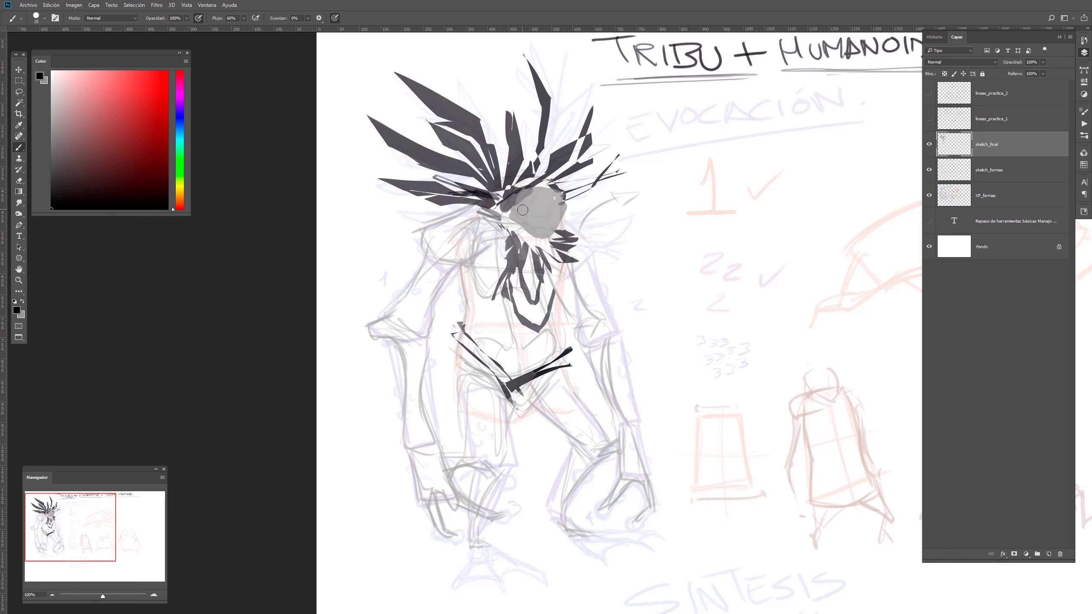
{"action": "left_click_drag", "start_coordinate": [525, 208], "coordinate": [524, 204]}
{"action": "key", "text": "ctrl+z"}
{"action": "left_click", "coordinate": [559, 197]}
Paint gray tentacles curling outward from the lower part of the face
{"action": "key", "text": "x"}
{"action": "mouse_move", "coordinate": [541, 234]}
{"action": "left_mouse_down"}
{"action": "mouse_move", "coordinate": [589, 251]}
{"action": "mouse_move", "coordinate": [613, 277]}
{"action": "left_mouse_up"}
{"action": "mouse_move", "coordinate": [556, 240]}
{"action": "left_mouse_down"}
{"action": "mouse_move", "coordinate": [616, 224]}
{"action": "mouse_move", "coordinate": [579, 235]}
{"action": "mouse_move", "coordinate": [619, 250]}
{"action": "mouse_move", "coordinate": [579, 278]}
{"action": "left_mouse_up"}
{"action": "left_click_drag", "start_coordinate": [573, 267], "coordinate": [596, 299]}
{"action": "key", "text": "ctrl+z"}
{"action": "key", "text": "ctrl+z"}
{"action": "key", "text": "ctrl+z"}
{"action": "key", "text": "ctrl+z"}
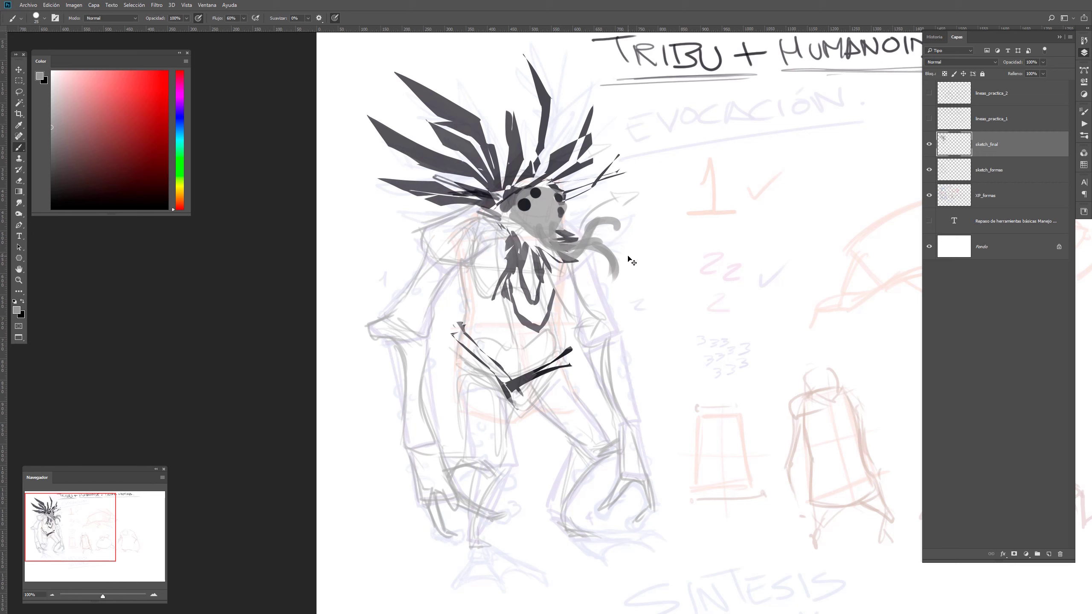
{"action": "key", "text": "ctrl+z"}
{"action": "key", "text": "ctrl+z"}
{"action": "key", "text": "ctrl+z"}
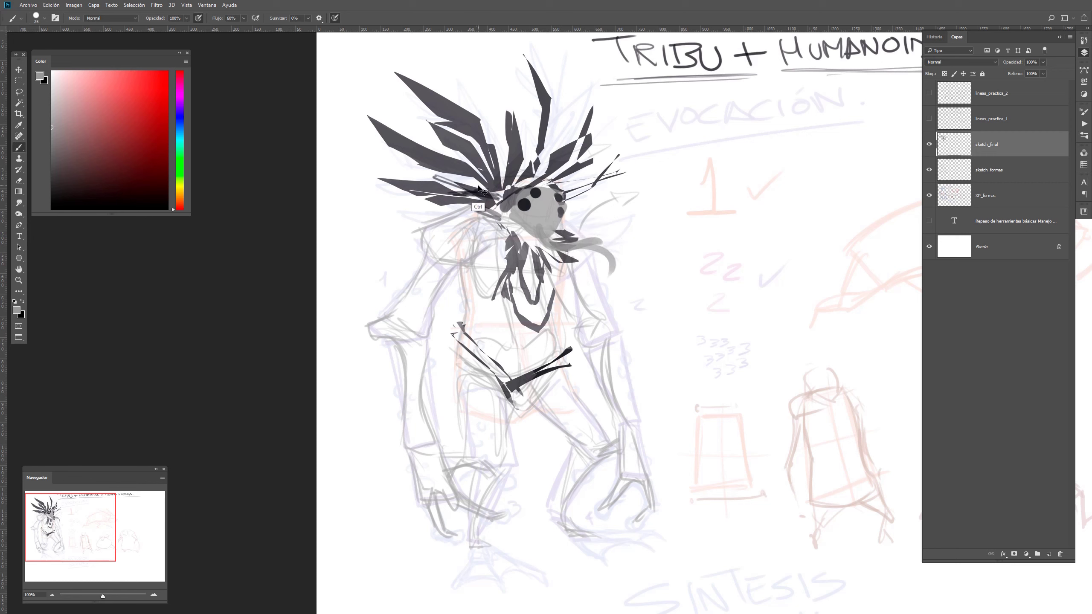
{"action": "key", "text": "ctrl+shift+z"}
{"action": "key", "text": "ctrl+shift+z"}
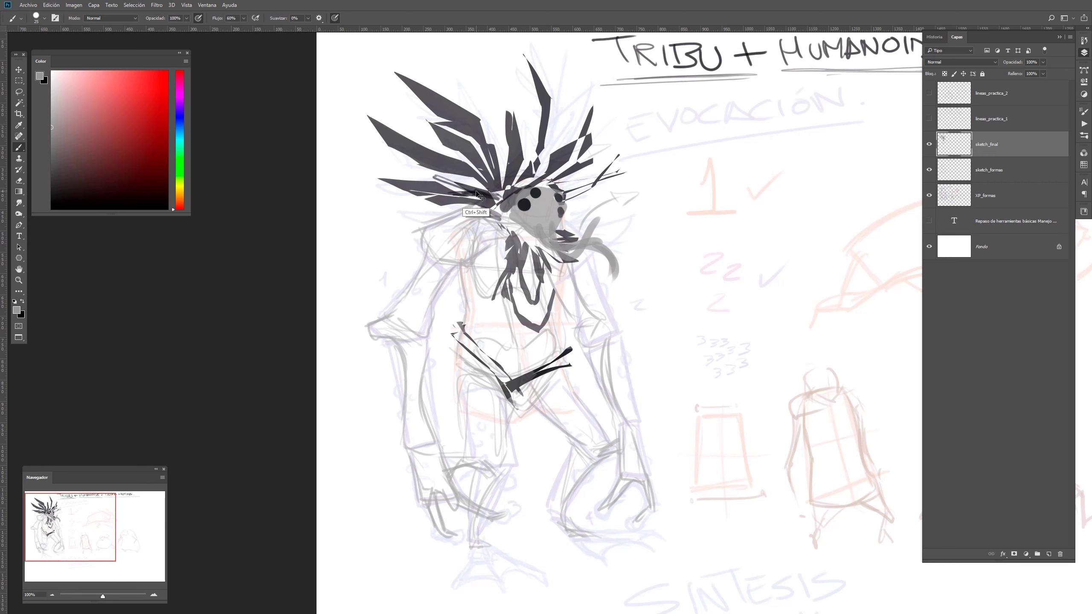
{"action": "key", "text": "ctrl+shift+z"}
{"action": "left_click_drag", "start_coordinate": [555, 242], "coordinate": [578, 256]}
{"action": "key", "text": "ctrl+z"}
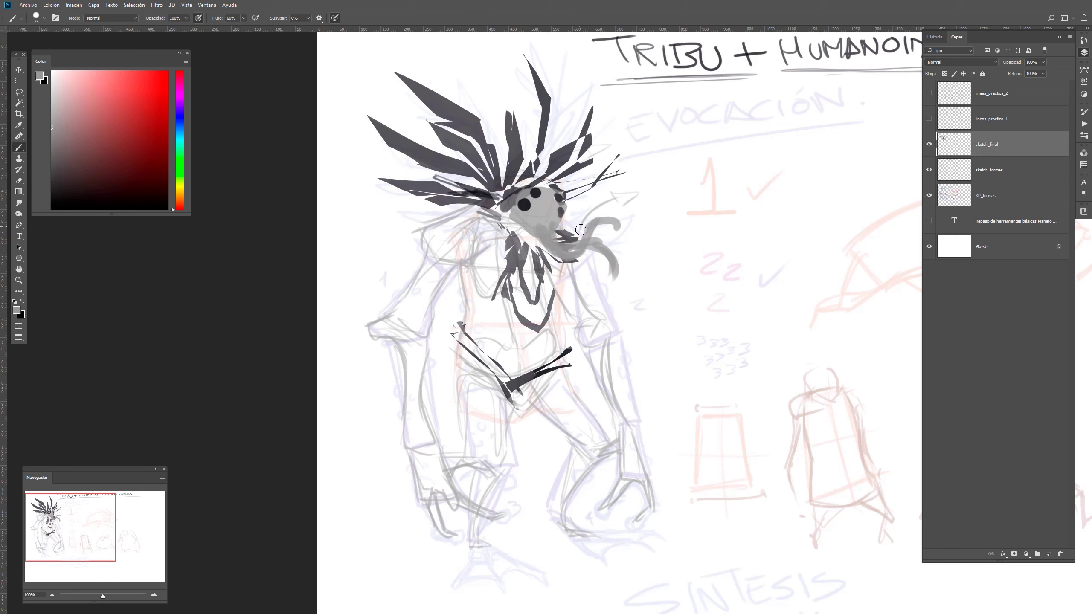
Adjust the brush size and shade the folds and underside of the upper tentacle with black
{"action": "key", "text": "x"}
{"action": "key", "text": "bracketleft"}
{"action": "key", "text": "bracketleft"}
{"action": "key", "text": "bracketleft"}
{"action": "key", "text": "bracketleft"}
{"action": "key", "text": "bracketright"}
{"action": "key", "text": "bracketright"}
{"action": "key", "text": "bracketright"}
{"action": "left_click_drag", "start_coordinate": [543, 235], "coordinate": [558, 250]}
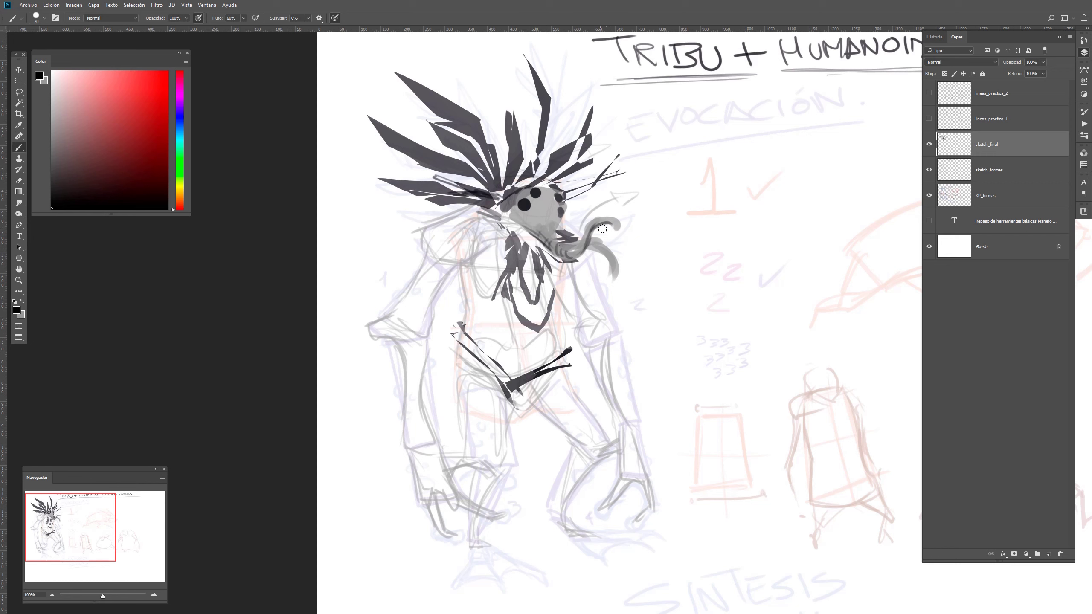
Extend the lower tentacles with curling gray strokes and refine their edges
{"action": "key", "text": "x"}
{"action": "mouse_move", "coordinate": [577, 257]}
{"action": "left_mouse_down"}
{"action": "mouse_move", "coordinate": [581, 286]}
{"action": "mouse_move", "coordinate": [593, 263]}
{"action": "mouse_move", "coordinate": [600, 296]}
{"action": "mouse_move", "coordinate": [607, 256]}
{"action": "mouse_move", "coordinate": [630, 283]}
{"action": "mouse_move", "coordinate": [639, 262]}
{"action": "mouse_move", "coordinate": [620, 297]}
{"action": "mouse_move", "coordinate": [649, 263]}
{"action": "left_mouse_up"}
{"action": "key", "text": "e"}
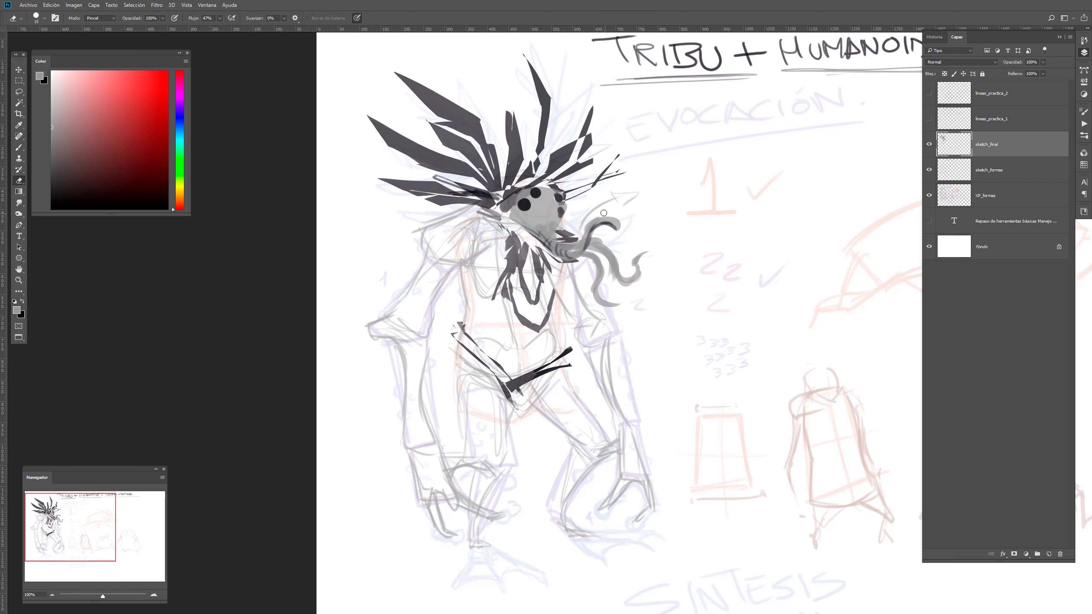
{"action": "key", "text": "b"}
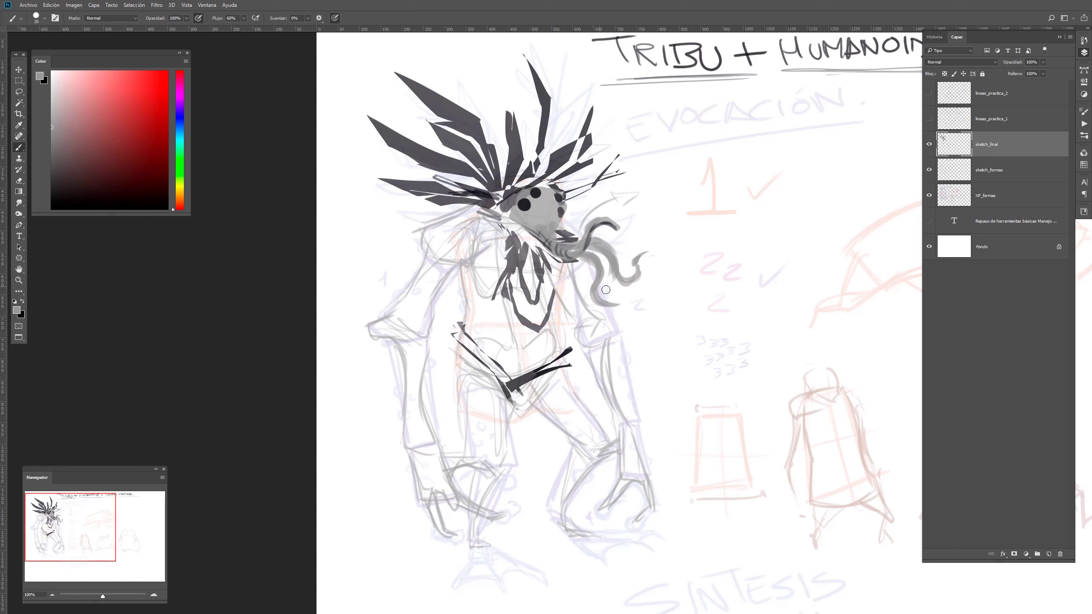
{"action": "key", "text": "e"}
{"action": "key", "text": "b"}
Add black shading and small crease marks along the lower tentacles
{"action": "key", "text": "x"}
{"action": "left_click_drag", "start_coordinate": [606, 254], "coordinate": [616, 260]}
{"action": "mouse_move", "coordinate": [614, 270]}
{"action": "left_mouse_down"}
{"action": "mouse_move", "coordinate": [590, 261]}
{"action": "mouse_move", "coordinate": [597, 273]}
{"action": "left_mouse_up"}
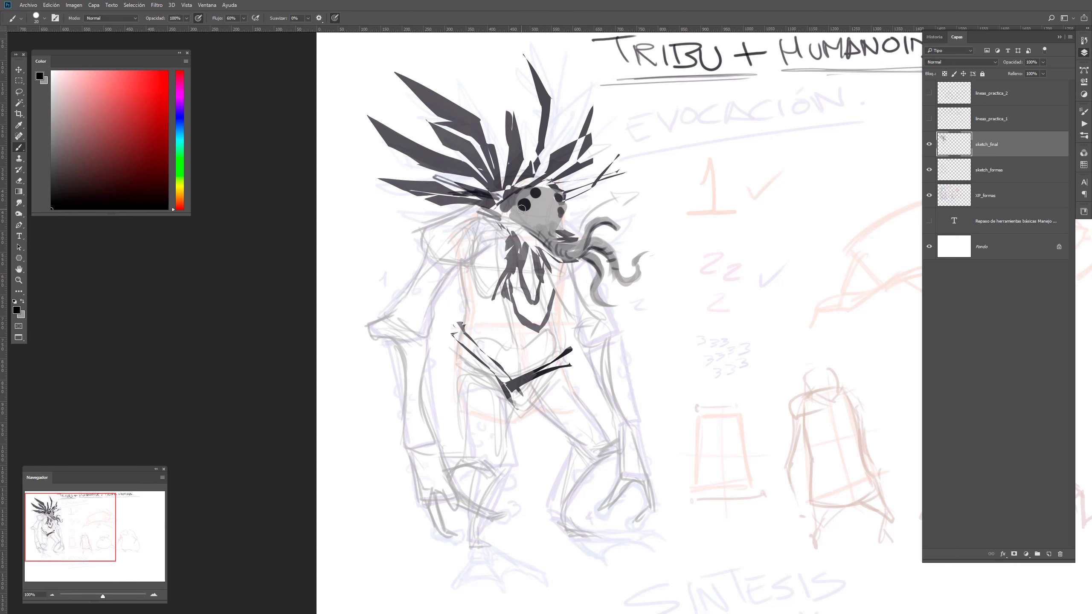
Darken the eyes and the snout folds with black, and erase small highlights into the two front eyes
{"action": "left_click_drag", "start_coordinate": [516, 206], "coordinate": [531, 210]}
{"action": "left_click", "coordinate": [534, 194]}
{"action": "mouse_move", "coordinate": [552, 232]}
{"action": "left_mouse_down"}
{"action": "mouse_move", "coordinate": [548, 206]}
{"action": "mouse_move", "coordinate": [549, 232]}
{"action": "mouse_move", "coordinate": [559, 206]}
{"action": "mouse_move", "coordinate": [545, 223]}
{"action": "left_mouse_up"}
{"action": "key", "text": "e"}
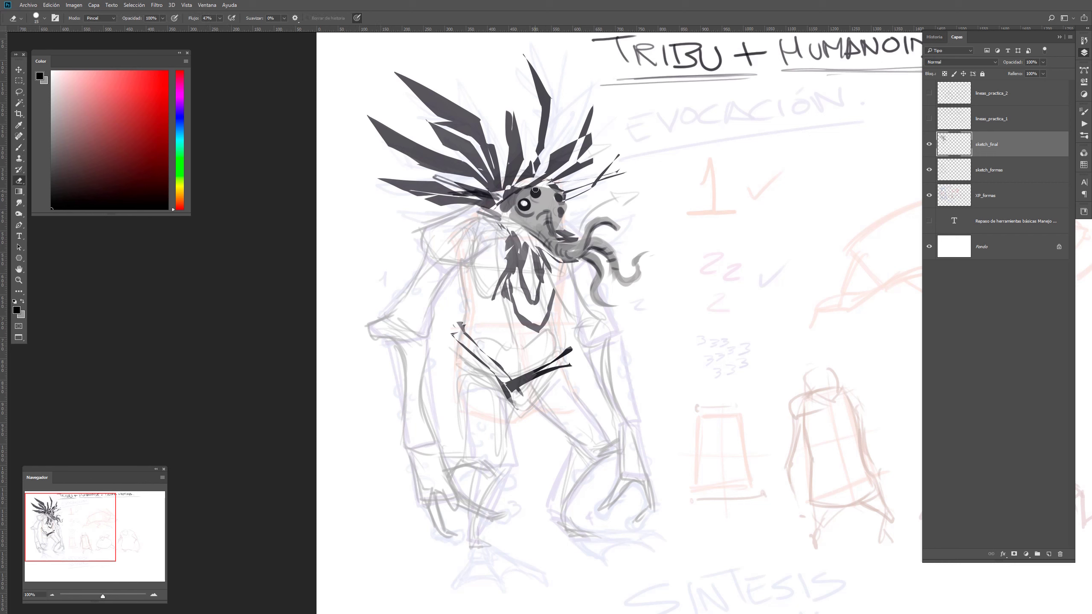
{"action": "left_click_drag", "start_coordinate": [536, 189], "coordinate": [519, 207]}
{"action": "key", "text": "b"}
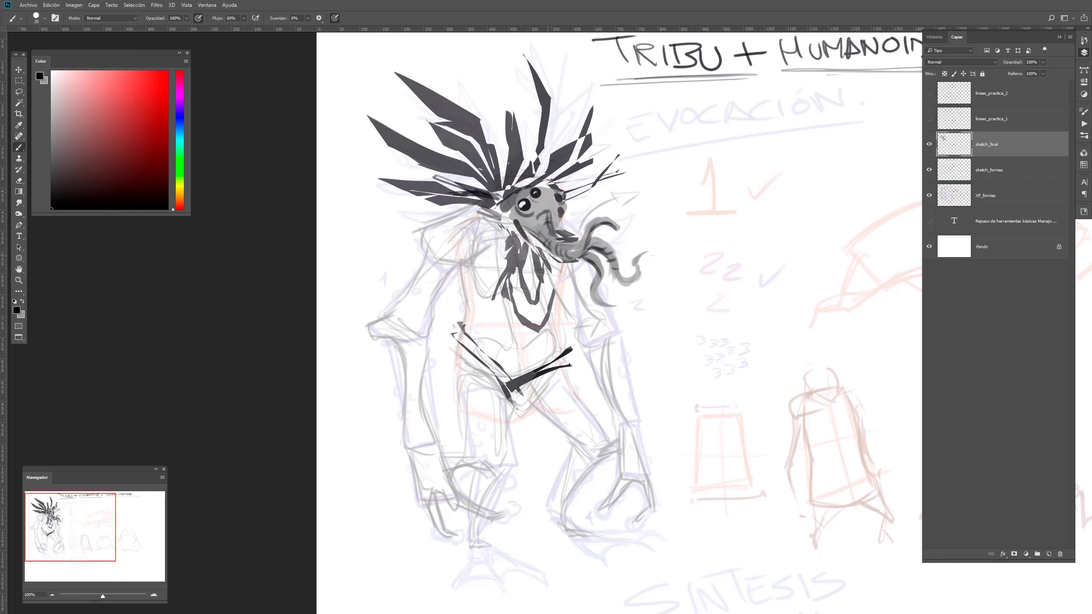
Shade the neck beneath the face with dark strokes that blend into the feather necklace
{"action": "key", "text": "ctrl+z"}
{"action": "mouse_move", "coordinate": [509, 219]}
{"action": "left_mouse_down"}
{"action": "mouse_move", "coordinate": [545, 253]}
{"action": "mouse_move", "coordinate": [512, 219]}
{"action": "mouse_move", "coordinate": [536, 266]}
{"action": "mouse_move", "coordinate": [514, 229]}
{"action": "mouse_move", "coordinate": [550, 264]}
{"action": "left_mouse_up"}
{"action": "key", "text": "bracketright"}
{"action": "left_click_drag", "start_coordinate": [511, 217], "coordinate": [539, 272]}
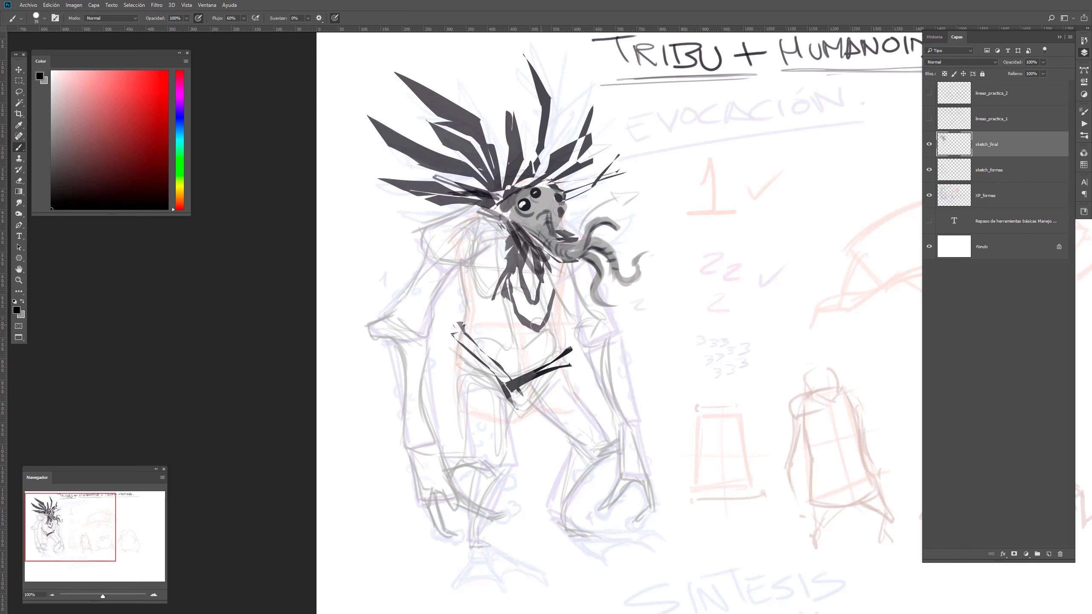
Reduce the brush size and draw a thick black V-shaped line across the shoulder beside the necklace
{"action": "key", "text": "bracketleft"}
{"action": "key", "text": "bracketleft"}
{"action": "key", "text": "bracketleft"}
{"action": "key", "text": "bracketleft"}
{"action": "key", "text": "bracketleft"}
{"action": "key", "text": "bracketleft"}
{"action": "key", "text": "bracketright"}
{"action": "key", "text": "bracketright"}
{"action": "mouse_move", "coordinate": [432, 258]}
{"action": "left_mouse_down"}
{"action": "mouse_move", "coordinate": [460, 266]}
{"action": "mouse_move", "coordinate": [446, 260]}
{"action": "mouse_move", "coordinate": [456, 268]}
{"action": "mouse_move", "coordinate": [495, 245]}
{"action": "left_mouse_up"}
{"action": "mouse_move", "coordinate": [493, 245]}
{"action": "left_mouse_down"}
{"action": "mouse_move", "coordinate": [458, 266]}
{"action": "mouse_move", "coordinate": [431, 258]}
{"action": "left_mouse_up"}
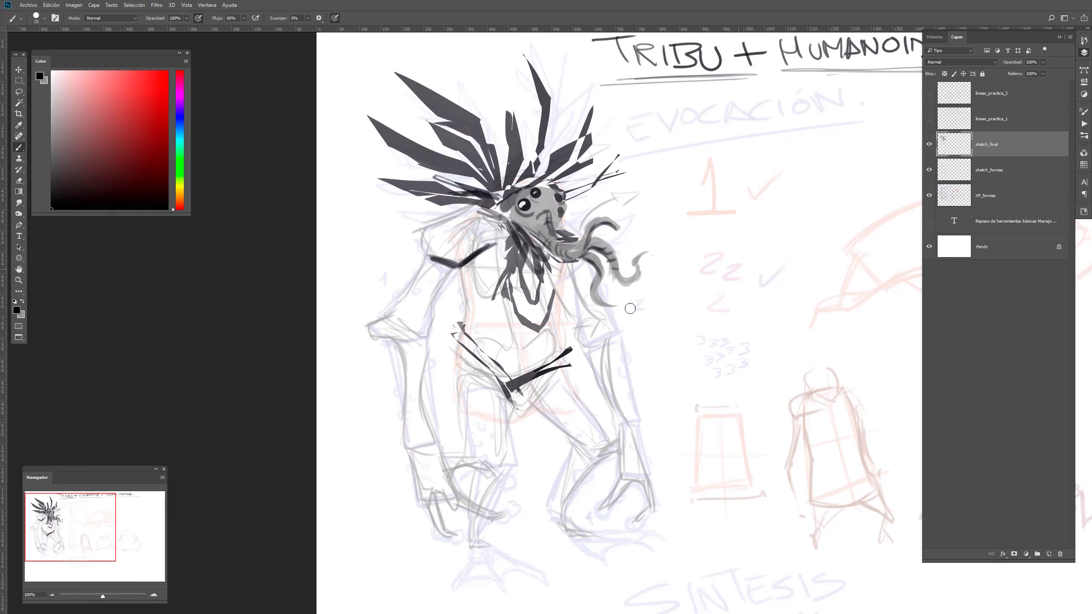
Isolate the sketch_formas layer by hiding the other sketch layers, try shifting its figure sideways, and undo the move
{"action": "left_click", "coordinate": [928, 143]}
{"action": "left_click", "coordinate": [1008, 171]}
{"action": "key", "text": "v"}
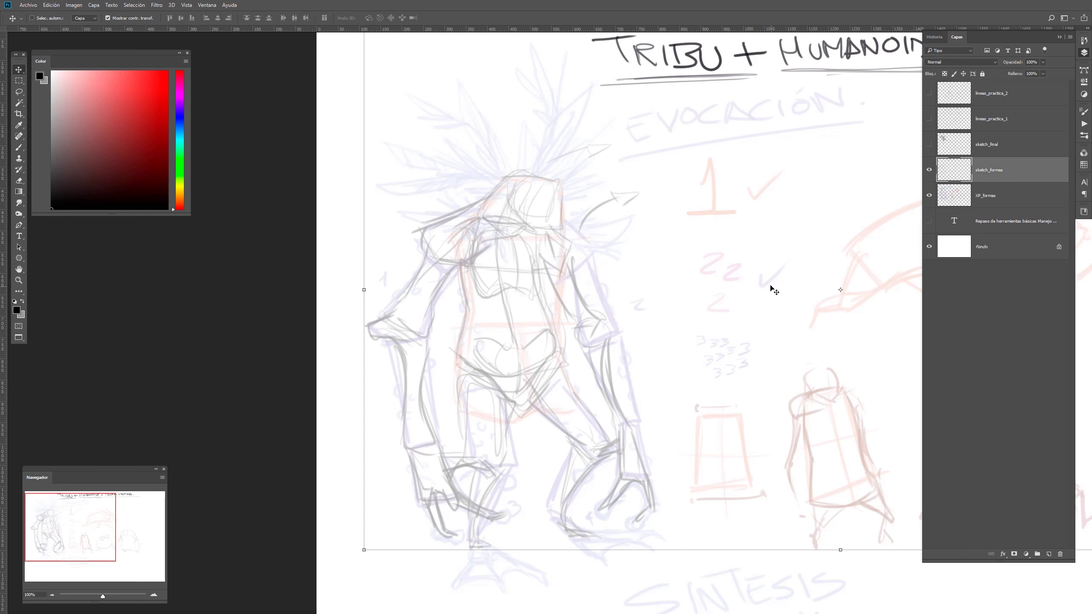
{"action": "left_click", "coordinate": [928, 195]}
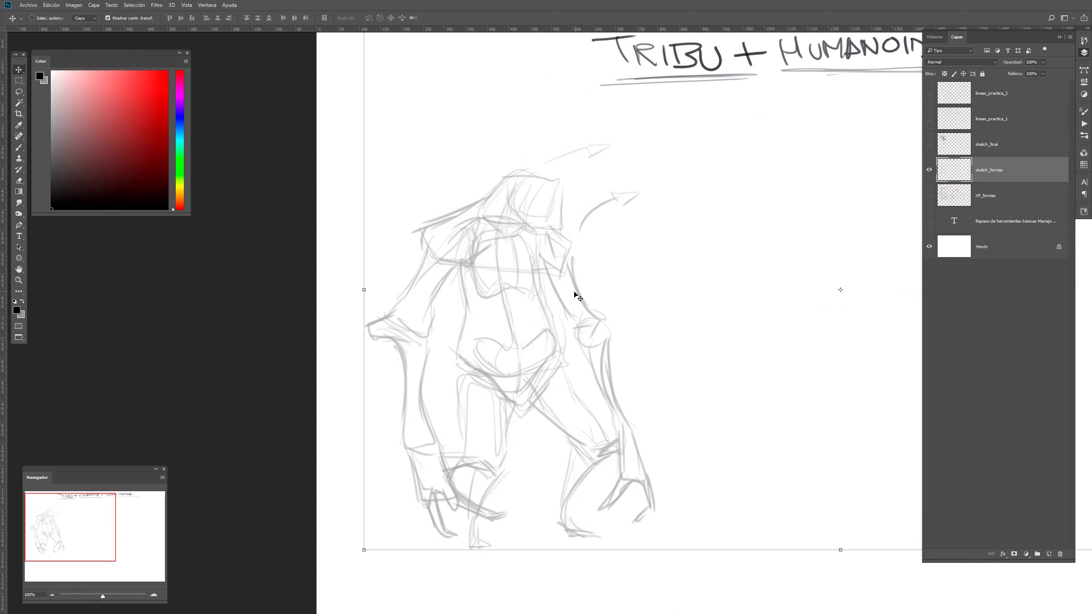
{"action": "mouse_move", "coordinate": [551, 317]}
{"action": "left_mouse_down"}
{"action": "mouse_move", "coordinate": [687, 276]}
{"action": "mouse_move", "coordinate": [653, 258]}
{"action": "mouse_move", "coordinate": [585, 300]}
{"action": "left_mouse_up"}
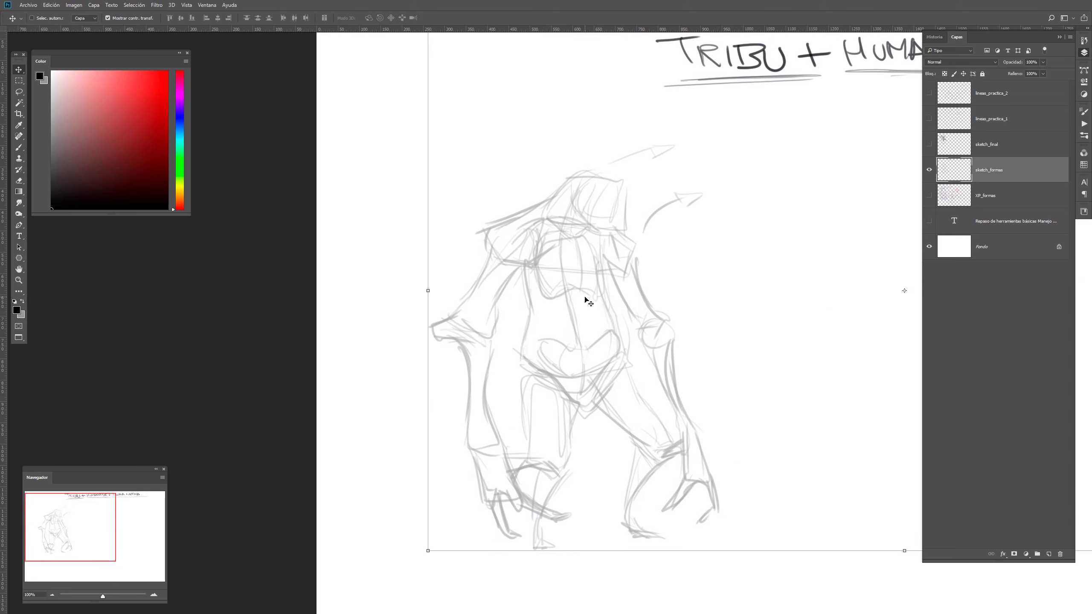
{"action": "key", "text": "ctrl+z"}
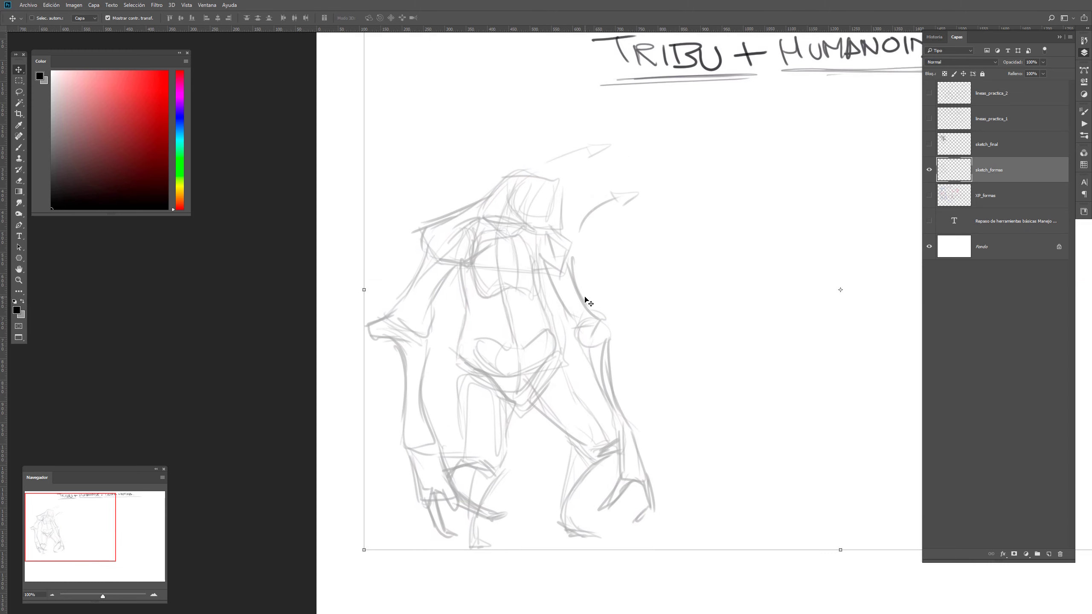
Show and reselect the sketch_final layer, and toggle its visibility to compare the final details with the shape sketch
{"action": "left_click", "coordinate": [929, 146]}
{"action": "left_click", "coordinate": [1003, 151]}
{"action": "key", "text": "b"}
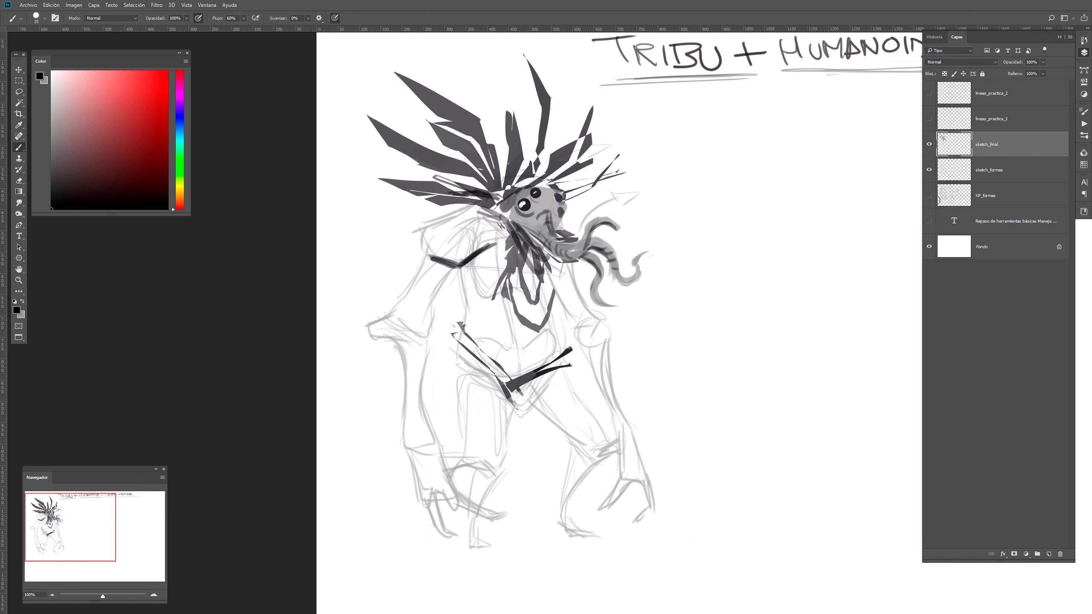
{"action": "left_click", "coordinate": [928, 145]}
{"action": "left_click", "coordinate": [929, 146]}
{"action": "left_click", "coordinate": [928, 145]}
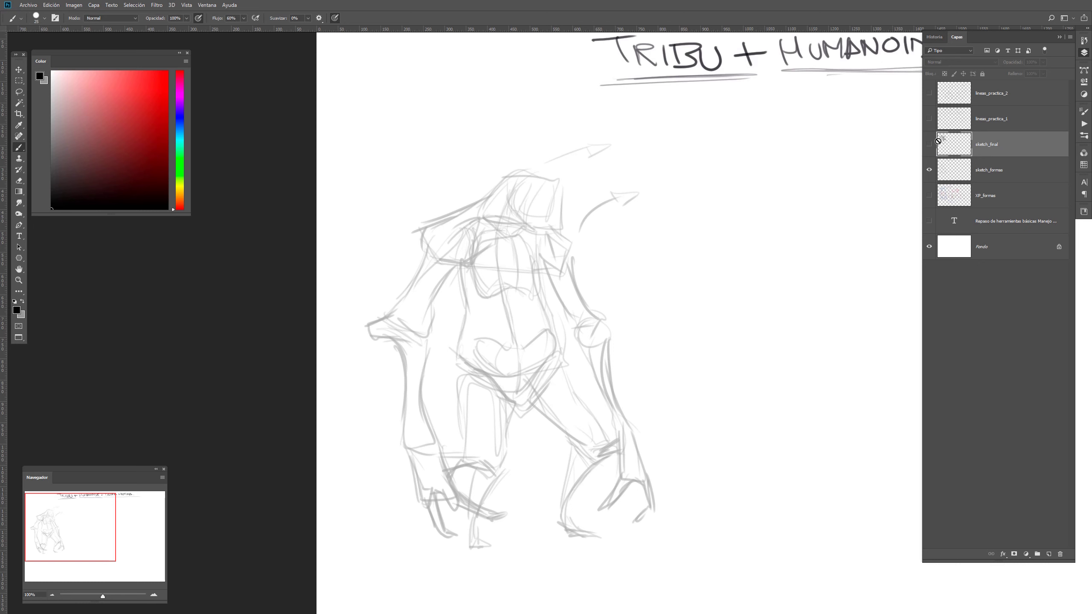
{"action": "left_click", "coordinate": [928, 144]}
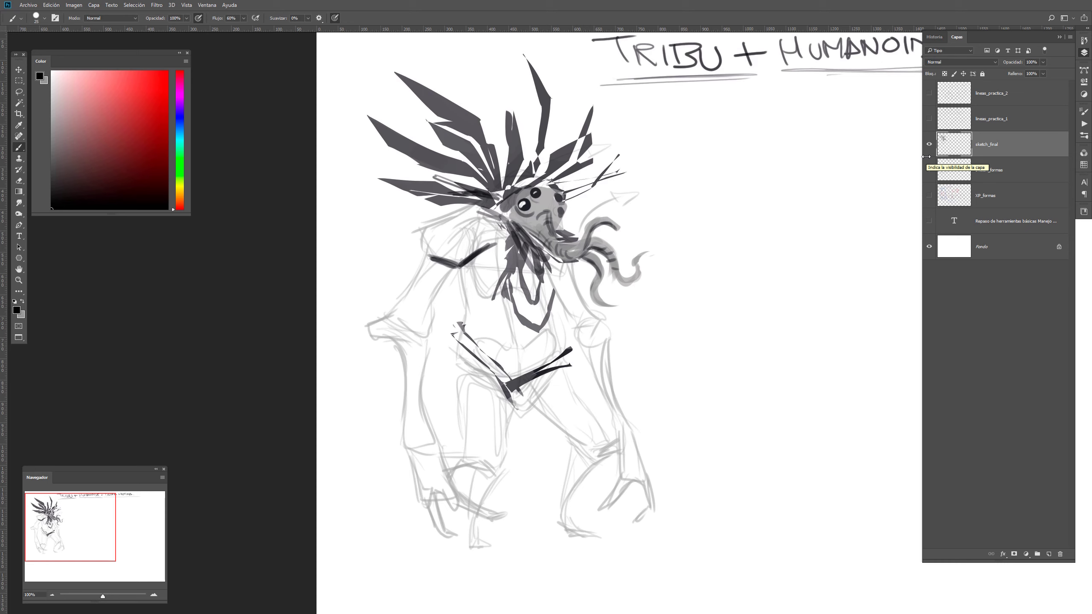
{"action": "left_click", "coordinate": [926, 157]}
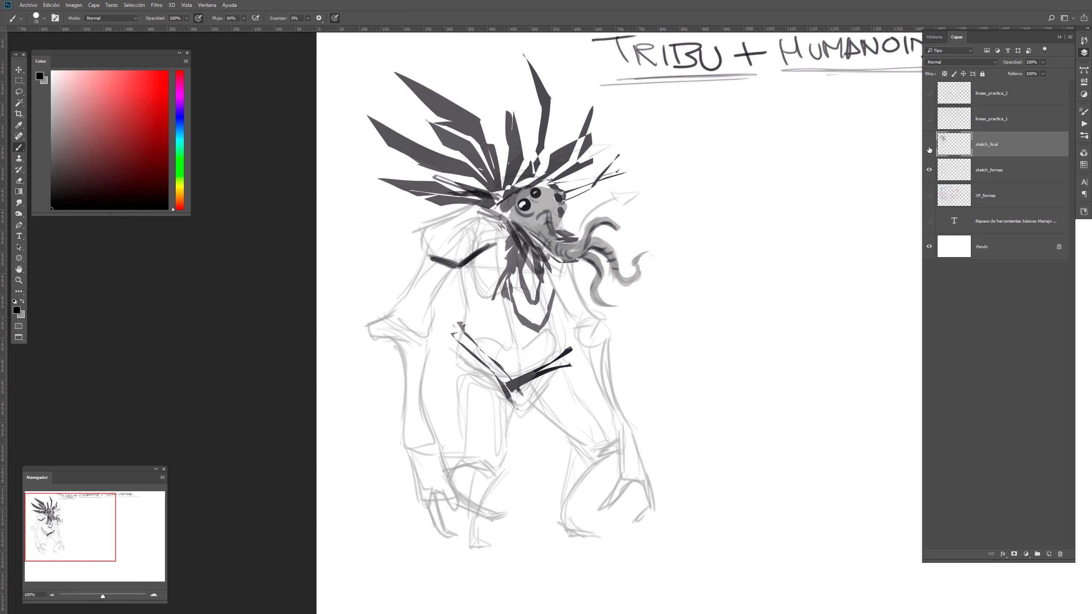
{"action": "left_click", "coordinate": [928, 145]}
Show the faded guide sketch again and lasso jagged bandage strips around both forearms on sketch_final
{"action": "left_click_drag", "start_coordinate": [559, 348], "coordinate": [532, 370]}
{"action": "key", "text": "l"}
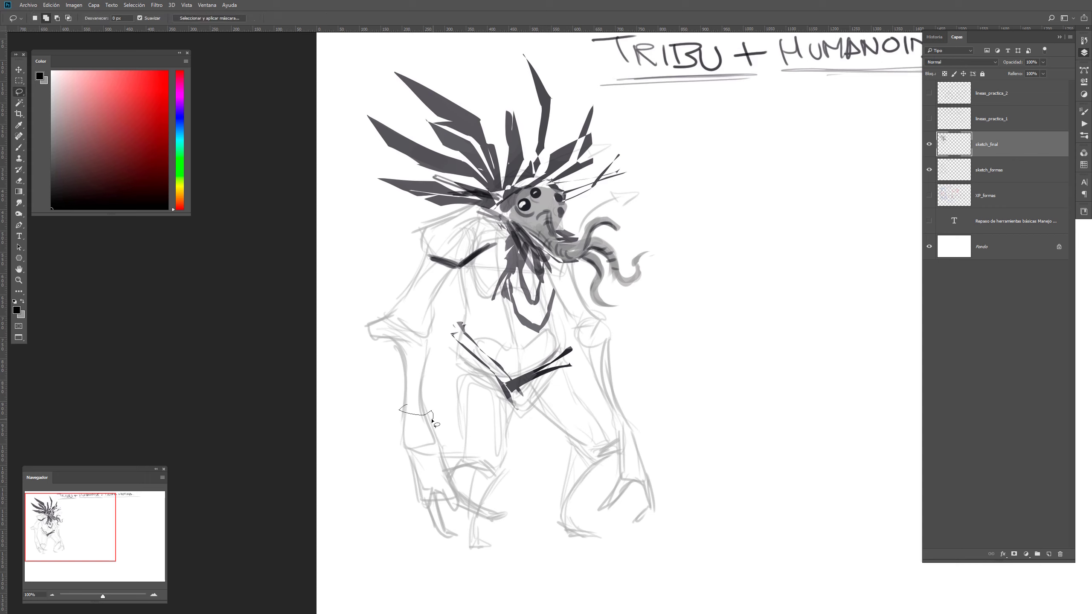
{"action": "mouse_move", "coordinate": [433, 412]}
{"action": "left_mouse_down"}
{"action": "mouse_move", "coordinate": [381, 433]}
{"action": "mouse_move", "coordinate": [434, 427]}
{"action": "mouse_move", "coordinate": [395, 451]}
{"action": "mouse_move", "coordinate": [438, 458]}
{"action": "mouse_move", "coordinate": [441, 434]}
{"action": "mouse_move", "coordinate": [425, 467]}
{"action": "mouse_move", "coordinate": [396, 481]}
{"action": "mouse_move", "coordinate": [426, 482]}
{"action": "mouse_move", "coordinate": [446, 461]}
{"action": "left_mouse_up"}
{"action": "mouse_move", "coordinate": [448, 482]}
{"action": "left_mouse_down"}
{"action": "mouse_move", "coordinate": [401, 497]}
{"action": "mouse_move", "coordinate": [410, 505]}
{"action": "mouse_move", "coordinate": [448, 483]}
{"action": "left_mouse_up"}
{"action": "left_click", "coordinate": [929, 196]}
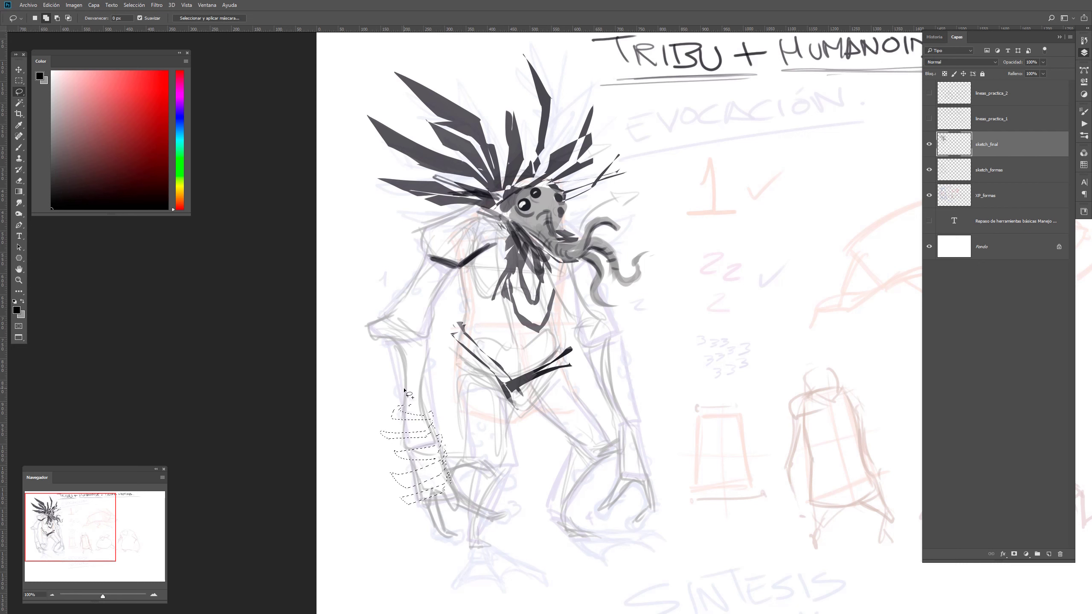
{"action": "left_click_drag", "start_coordinate": [428, 390], "coordinate": [427, 391]}
{"action": "mouse_move", "coordinate": [589, 379]}
{"action": "left_mouse_down"}
{"action": "mouse_move", "coordinate": [617, 376]}
{"action": "mouse_move", "coordinate": [613, 368]}
{"action": "mouse_move", "coordinate": [592, 374]}
{"action": "mouse_move", "coordinate": [623, 393]}
{"action": "mouse_move", "coordinate": [596, 378]}
{"action": "mouse_move", "coordinate": [597, 405]}
{"action": "mouse_move", "coordinate": [623, 403]}
{"action": "mouse_move", "coordinate": [608, 403]}
{"action": "mouse_move", "coordinate": [608, 391]}
{"action": "mouse_move", "coordinate": [604, 416]}
{"action": "mouse_move", "coordinate": [634, 414]}
{"action": "mouse_move", "coordinate": [609, 407]}
{"action": "mouse_move", "coordinate": [632, 438]}
{"action": "left_mouse_up"}
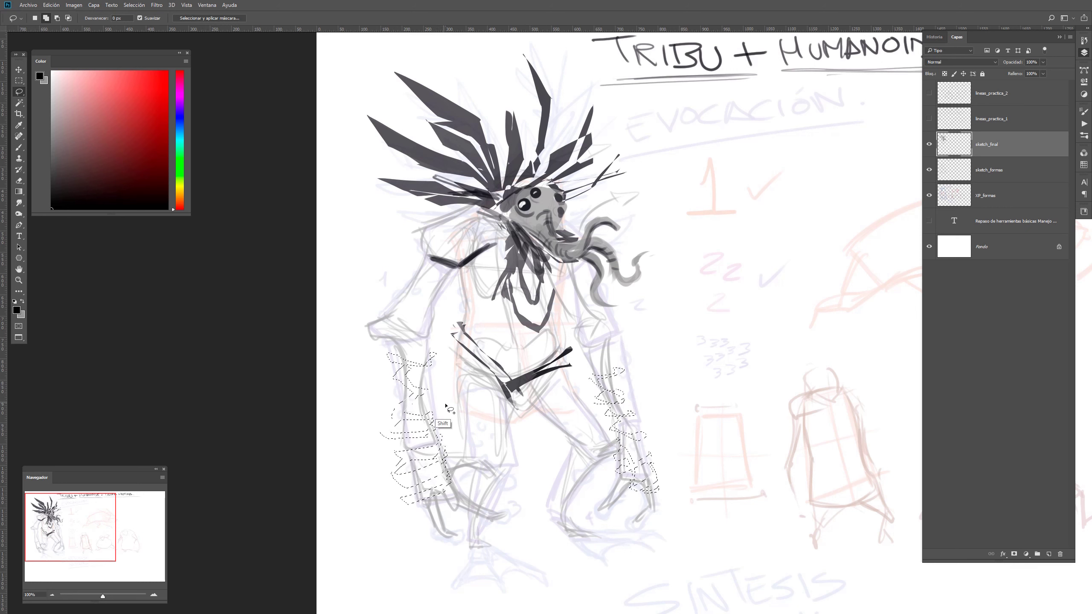
Fill the selected bandage strips on both forearms with light gray using a larger brush, and deselect
{"action": "key", "text": "g"}
{"action": "key", "text": "b"}
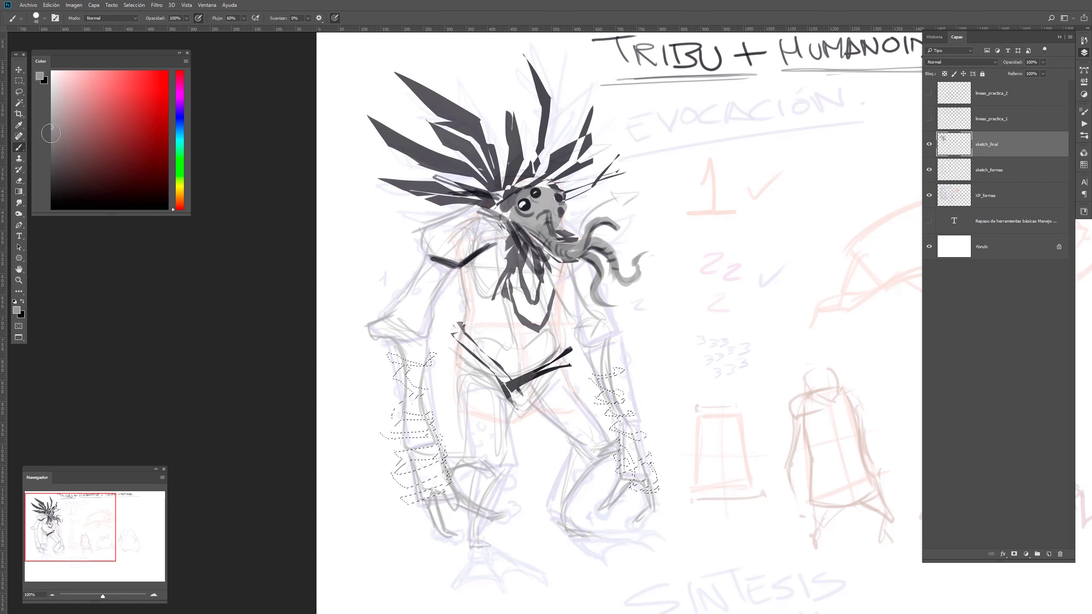
{"action": "left_click", "coordinate": [53, 104]}
{"action": "left_click_drag", "start_coordinate": [53, 104], "coordinate": [51, 108]}
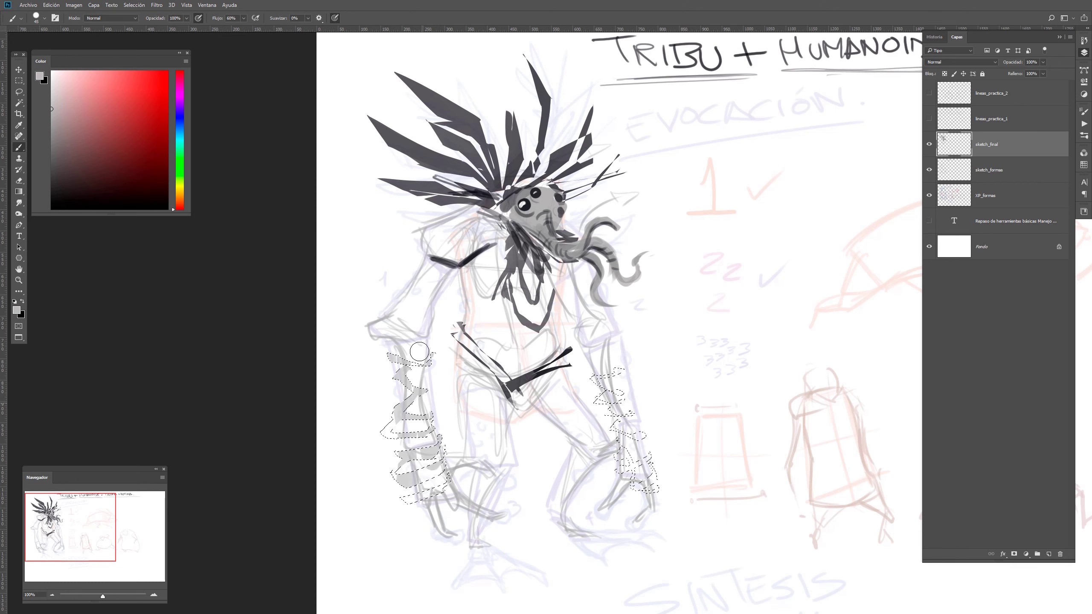
{"action": "key", "text": "bracketright"}
{"action": "key", "text": "bracketright"}
{"action": "key", "text": "bracketright"}
{"action": "key", "text": "bracketright"}
{"action": "key", "text": "bracketright"}
{"action": "mouse_move", "coordinate": [620, 351]}
{"action": "left_mouse_down"}
{"action": "mouse_move", "coordinate": [603, 484]}
{"action": "mouse_move", "coordinate": [668, 449]}
{"action": "left_mouse_up"}
{"action": "mouse_move", "coordinate": [448, 500]}
{"action": "left_mouse_down"}
{"action": "mouse_move", "coordinate": [455, 476]}
{"action": "mouse_move", "coordinate": [408, 431]}
{"action": "left_mouse_up"}
{"action": "left_click_drag", "start_coordinate": [660, 494], "coordinate": [607, 373]}
{"action": "mouse_move", "coordinate": [361, 446]}
{"action": "left_mouse_down"}
{"action": "mouse_move", "coordinate": [398, 401]}
{"action": "mouse_move", "coordinate": [437, 454]}
{"action": "left_mouse_up"}
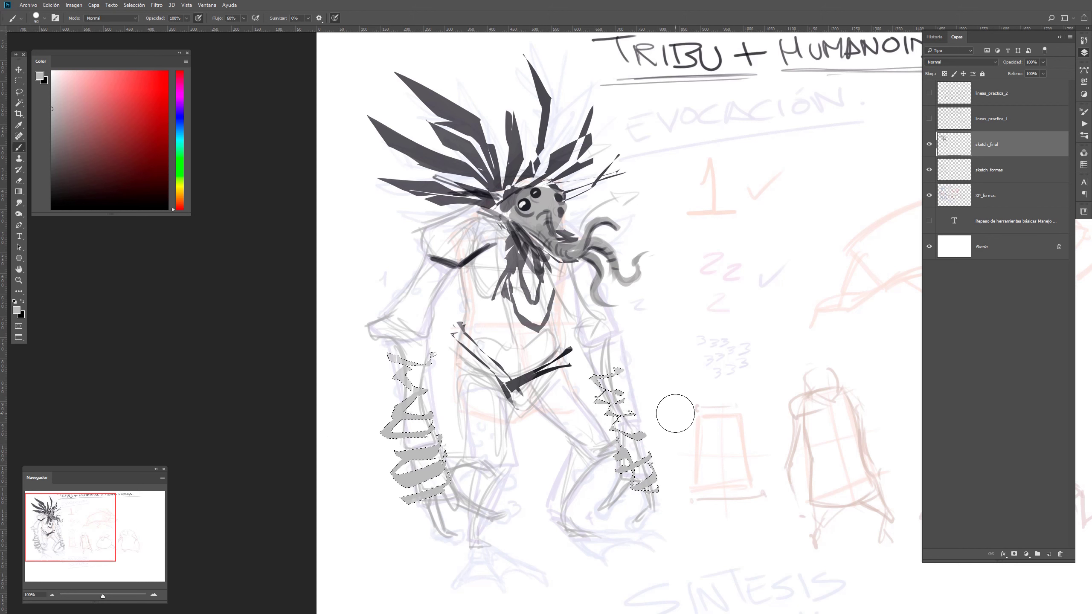
{"action": "key", "text": "ctrl+d"}
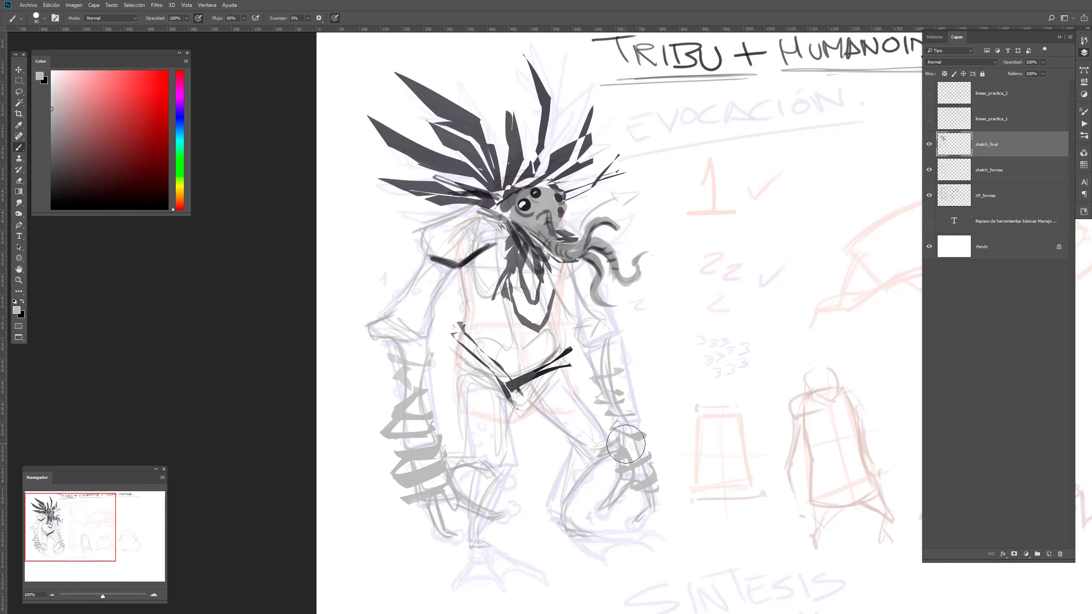
Outline the elbow and upper arm on the figure's left side with thin black brush lines
{"action": "key", "text": "bracketleft"}
{"action": "key", "text": "bracketleft"}
{"action": "key", "text": "bracketleft"}
{"action": "key", "text": "bracketleft"}
{"action": "key", "text": "bracketleft"}
{"action": "key", "text": "bracketleft"}
{"action": "key", "text": "bracketleft"}
{"action": "key", "text": "bracketleft"}
{"action": "key", "text": "bracketleft"}
{"action": "key", "text": "x"}
{"action": "mouse_move", "coordinate": [381, 318]}
{"action": "left_mouse_down"}
{"action": "mouse_move", "coordinate": [365, 321]}
{"action": "mouse_move", "coordinate": [366, 334]}
{"action": "mouse_move", "coordinate": [385, 339]}
{"action": "mouse_move", "coordinate": [404, 302]}
{"action": "left_mouse_up"}
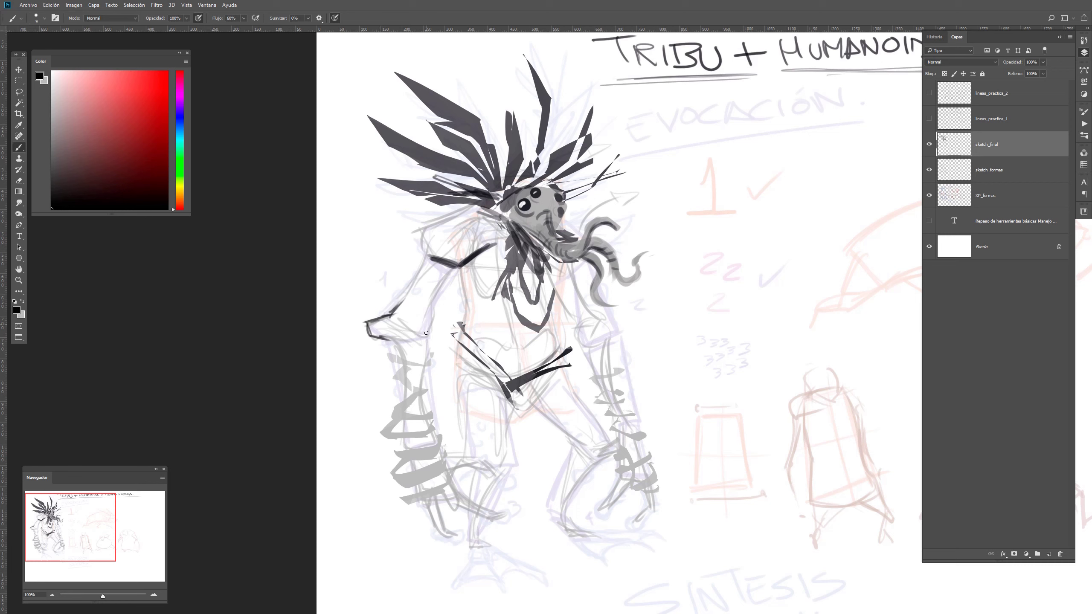
{"action": "mouse_move", "coordinate": [460, 267]}
{"action": "left_mouse_down"}
{"action": "mouse_move", "coordinate": [426, 325]}
{"action": "mouse_move", "coordinate": [433, 321]}
{"action": "mouse_move", "coordinate": [411, 327]}
{"action": "mouse_move", "coordinate": [429, 274]}
{"action": "left_mouse_up"}
{"action": "mouse_move", "coordinate": [396, 308]}
{"action": "left_mouse_down"}
{"action": "mouse_move", "coordinate": [426, 249]}
{"action": "mouse_move", "coordinate": [412, 281]}
{"action": "mouse_move", "coordinate": [423, 261]}
{"action": "mouse_move", "coordinate": [444, 256]}
{"action": "mouse_move", "coordinate": [430, 249]}
{"action": "mouse_move", "coordinate": [466, 258]}
{"action": "left_mouse_up"}
{"action": "key", "text": "e"}
{"action": "key", "text": "b"}
Draw the black outline of the left shoulder and continue it into the chest and flank
{"action": "mouse_move", "coordinate": [414, 288]}
{"action": "left_mouse_down"}
{"action": "mouse_move", "coordinate": [419, 237]}
{"action": "mouse_move", "coordinate": [455, 214]}
{"action": "left_mouse_up"}
{"action": "mouse_move", "coordinate": [454, 215]}
{"action": "left_mouse_down"}
{"action": "mouse_move", "coordinate": [422, 236]}
{"action": "mouse_move", "coordinate": [484, 252]}
{"action": "mouse_move", "coordinate": [470, 264]}
{"action": "mouse_move", "coordinate": [486, 281]}
{"action": "mouse_move", "coordinate": [471, 303]}
{"action": "mouse_move", "coordinate": [480, 329]}
{"action": "mouse_move", "coordinate": [499, 324]}
{"action": "mouse_move", "coordinate": [522, 287]}
{"action": "mouse_move", "coordinate": [508, 319]}
{"action": "left_mouse_up"}
{"action": "key", "text": "e"}
{"action": "key", "text": "b"}
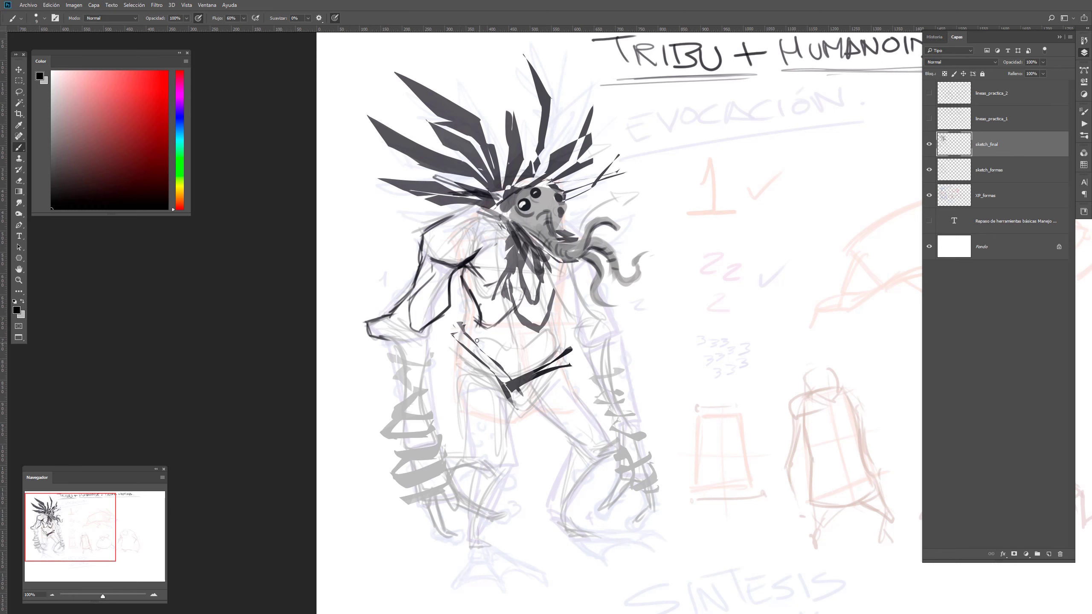
Draw black contour lines down both sides of the left bandaged forearm
{"action": "mouse_move", "coordinate": [426, 332]}
{"action": "left_mouse_down"}
{"action": "mouse_move", "coordinate": [411, 333]}
{"action": "mouse_move", "coordinate": [418, 340]}
{"action": "left_mouse_up"}
{"action": "mouse_move", "coordinate": [426, 331]}
{"action": "left_mouse_down"}
{"action": "mouse_move", "coordinate": [396, 383]}
{"action": "mouse_move", "coordinate": [433, 361]}
{"action": "mouse_move", "coordinate": [420, 398]}
{"action": "mouse_move", "coordinate": [425, 430]}
{"action": "mouse_move", "coordinate": [402, 419]}
{"action": "mouse_move", "coordinate": [400, 452]}
{"action": "left_mouse_up"}
{"action": "left_click_drag", "start_coordinate": [425, 434], "coordinate": [428, 442]}
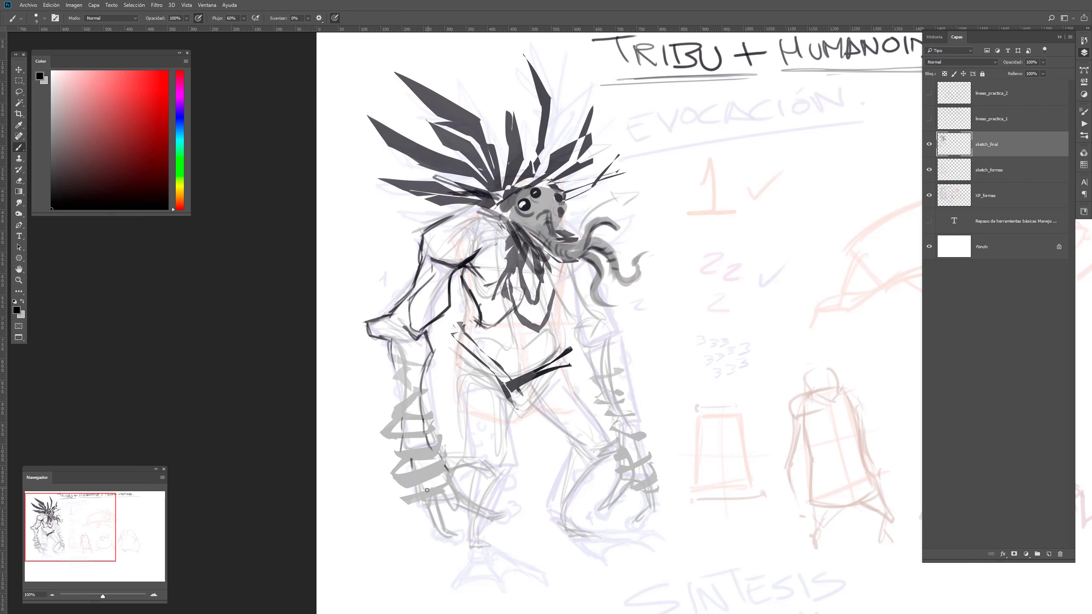
Outline the left hand's long curved fingers and thumb in black below the forearm bandages
{"action": "mouse_move", "coordinate": [439, 509]}
{"action": "left_mouse_down"}
{"action": "mouse_move", "coordinate": [445, 529]}
{"action": "mouse_move", "coordinate": [431, 534]}
{"action": "left_mouse_up"}
{"action": "mouse_move", "coordinate": [431, 533]}
{"action": "left_mouse_down"}
{"action": "mouse_move", "coordinate": [461, 527]}
{"action": "mouse_move", "coordinate": [470, 538]}
{"action": "mouse_move", "coordinate": [432, 535]}
{"action": "mouse_move", "coordinate": [458, 509]}
{"action": "left_mouse_up"}
{"action": "mouse_move", "coordinate": [452, 487]}
{"action": "left_mouse_down"}
{"action": "mouse_move", "coordinate": [495, 510]}
{"action": "mouse_move", "coordinate": [490, 521]}
{"action": "mouse_move", "coordinate": [517, 512]}
{"action": "left_mouse_up"}
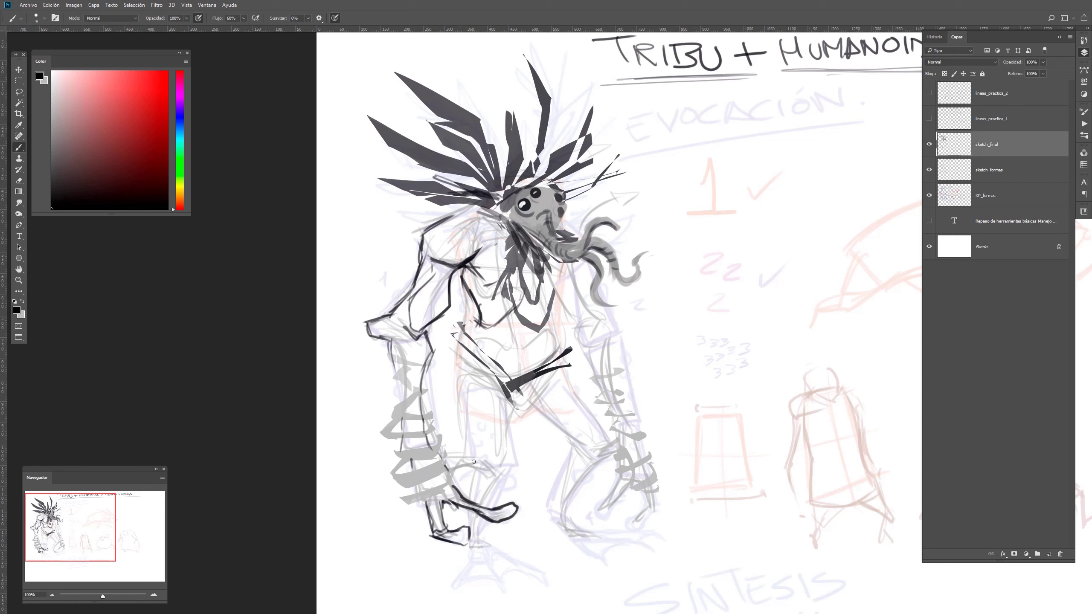
{"action": "mouse_move", "coordinate": [456, 475]}
{"action": "left_mouse_down"}
{"action": "mouse_move", "coordinate": [431, 466]}
{"action": "mouse_move", "coordinate": [452, 474]}
{"action": "mouse_move", "coordinate": [464, 462]}
{"action": "mouse_move", "coordinate": [446, 458]}
{"action": "mouse_move", "coordinate": [473, 454]}
{"action": "left_mouse_up"}
{"action": "key", "text": "e"}
{"action": "key", "text": "b"}
{"action": "mouse_move", "coordinate": [454, 463]}
{"action": "left_mouse_down"}
{"action": "mouse_move", "coordinate": [484, 476]}
{"action": "mouse_move", "coordinate": [499, 471]}
{"action": "mouse_move", "coordinate": [479, 457]}
{"action": "left_mouse_up"}
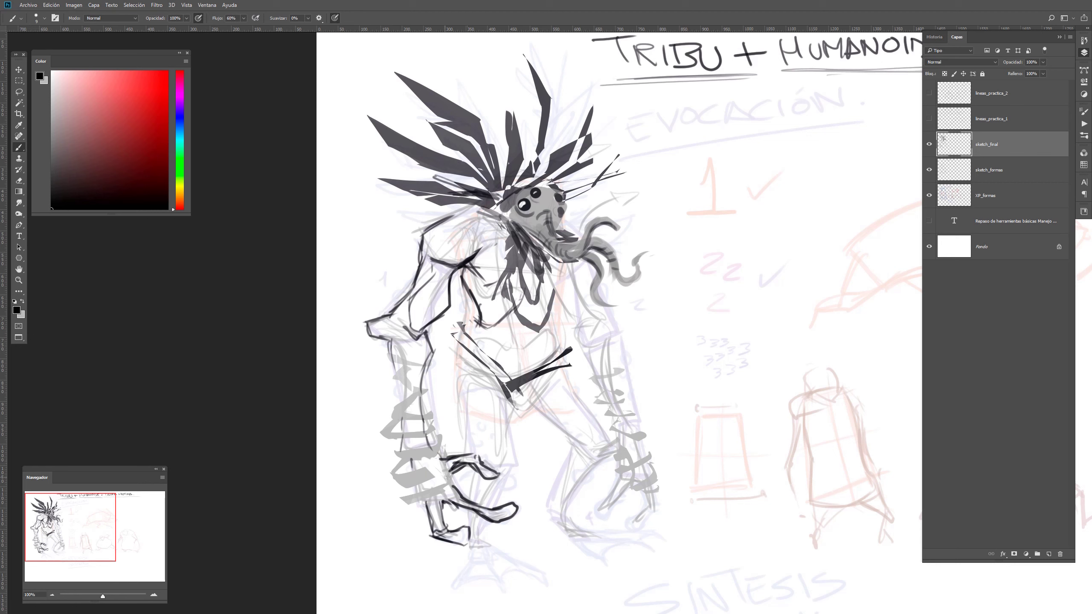
Sample the bandage gray and paint more wrapping over the left wrist and upper forearm
{"action": "key", "text": "x"}
{"action": "key", "text": "bracketright"}
{"action": "key", "text": "x"}
{"action": "left_click", "coordinate": [423, 476], "text": "alt"}
{"action": "mouse_move", "coordinate": [450, 435]}
{"action": "left_mouse_down"}
{"action": "mouse_move", "coordinate": [435, 472]}
{"action": "mouse_move", "coordinate": [464, 475]}
{"action": "mouse_move", "coordinate": [457, 505]}
{"action": "mouse_move", "coordinate": [430, 502]}
{"action": "mouse_move", "coordinate": [444, 508]}
{"action": "left_mouse_up"}
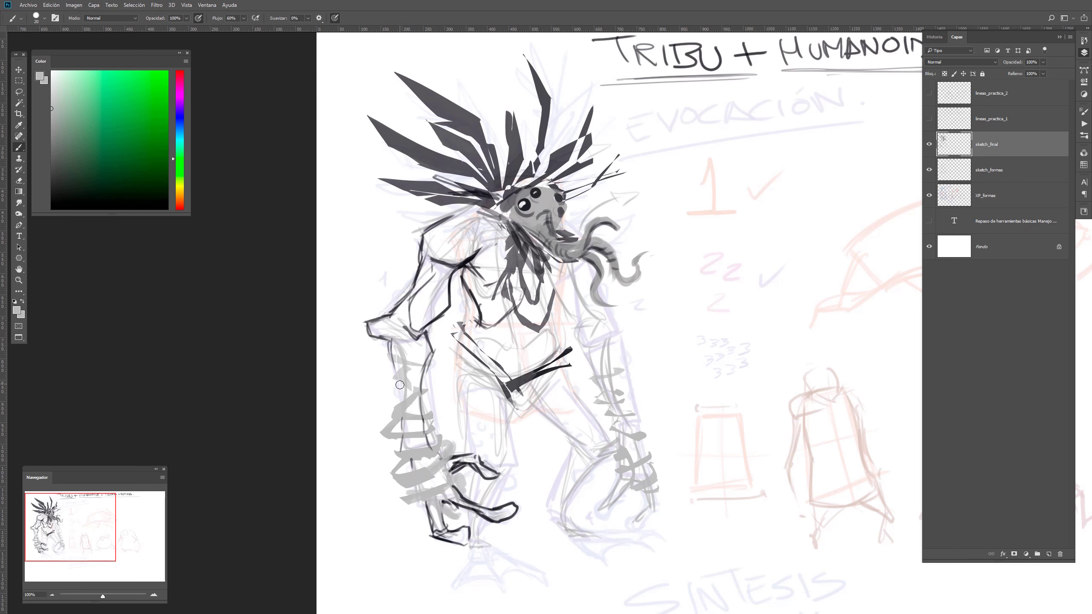
{"action": "left_click", "coordinate": [400, 376], "text": "alt"}
{"action": "mouse_move", "coordinate": [396, 368]}
{"action": "left_mouse_down"}
{"action": "mouse_move", "coordinate": [394, 406]}
{"action": "mouse_move", "coordinate": [399, 393]}
{"action": "left_mouse_up"}
{"action": "left_click", "coordinate": [416, 386], "text": "alt"}
Refine the left upper forearm with thin gray bandage strokes and black contour lines, using a smaller brush
{"action": "left_click_drag", "start_coordinate": [122, 198], "coordinate": [20, 214]}
{"action": "key", "text": "bracketleft"}
{"action": "key", "text": "bracketleft"}
{"action": "key", "text": "bracketleft"}
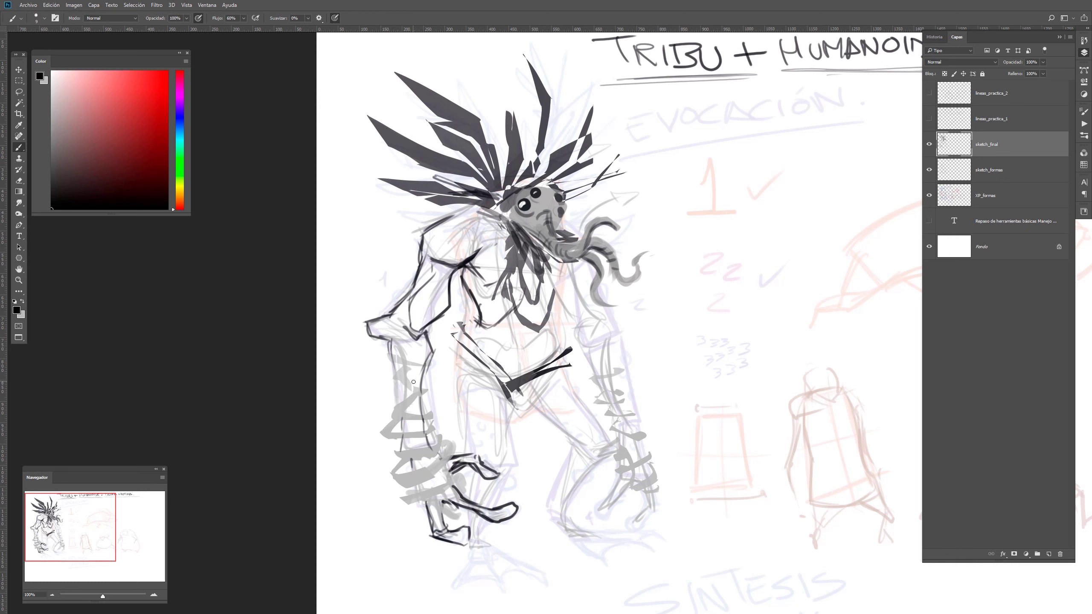
{"action": "key", "text": "x"}
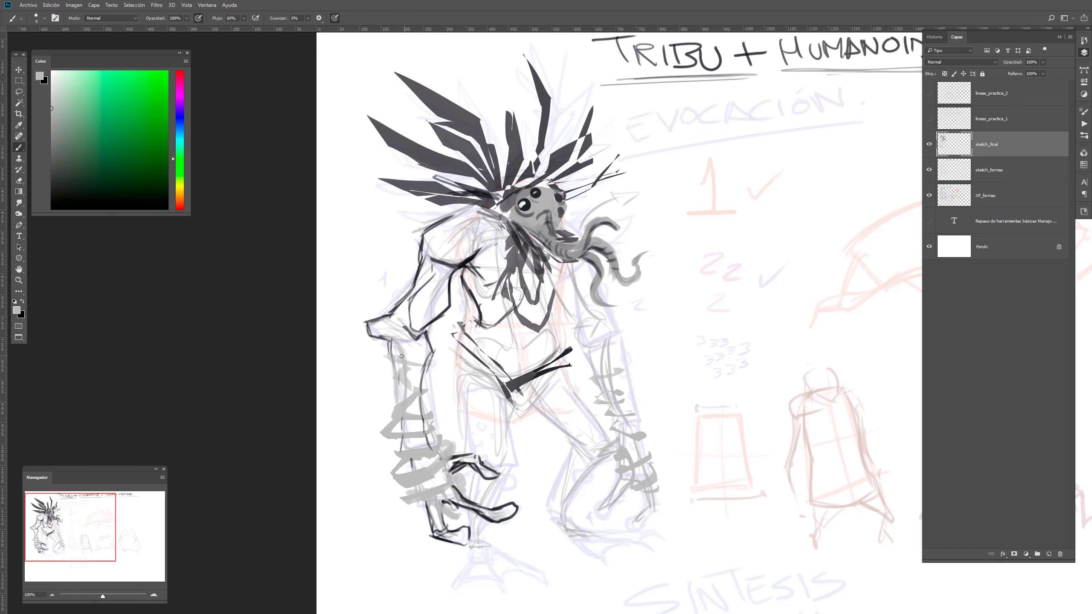
{"action": "key", "text": "x"}
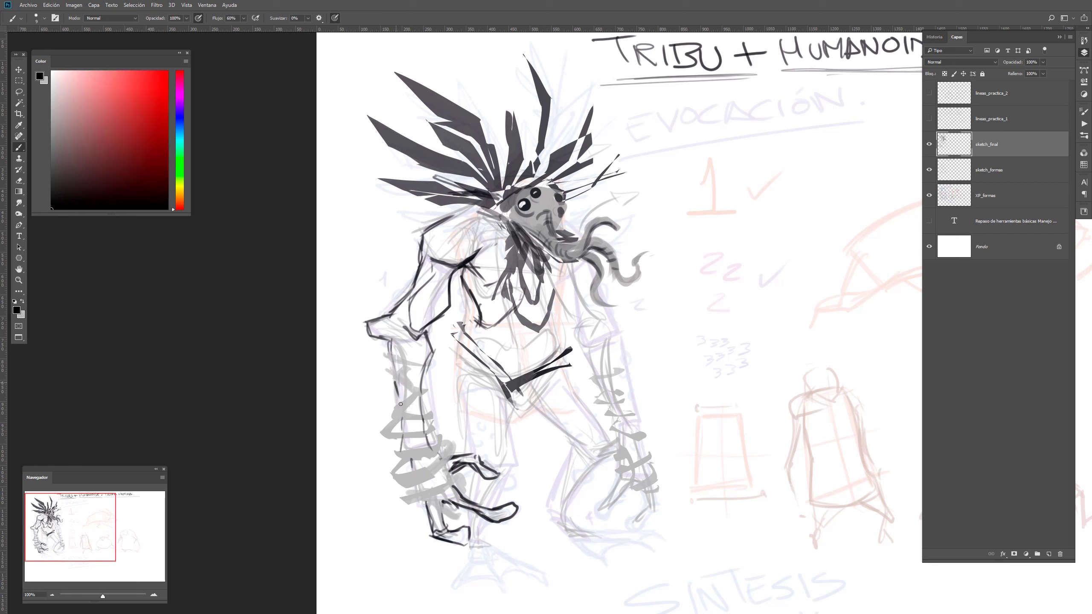
{"action": "left_click_drag", "start_coordinate": [399, 403], "coordinate": [404, 379]}
{"action": "left_click_drag", "start_coordinate": [495, 318], "coordinate": [476, 325]}
Lasso ragged loincloth shapes hanging from the belt over both thighs
{"action": "key", "text": "l"}
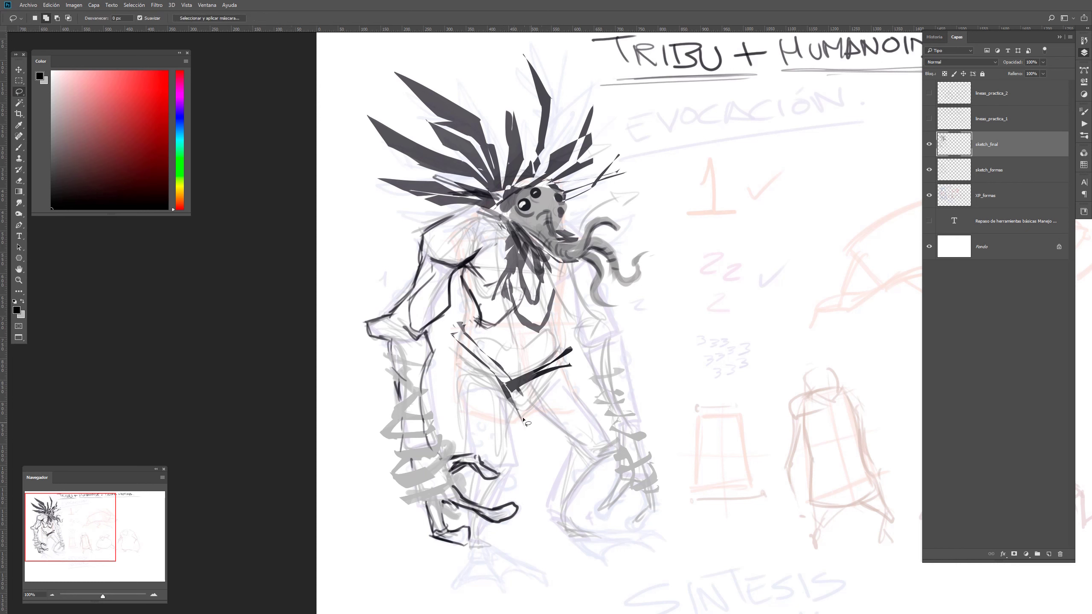
{"action": "mouse_move", "coordinate": [572, 369]}
{"action": "left_mouse_down"}
{"action": "mouse_move", "coordinate": [529, 405]}
{"action": "mouse_move", "coordinate": [597, 429]}
{"action": "mouse_move", "coordinate": [606, 423]}
{"action": "mouse_move", "coordinate": [570, 368]}
{"action": "left_mouse_up"}
{"action": "mouse_move", "coordinate": [479, 371]}
{"action": "left_mouse_down"}
{"action": "mouse_move", "coordinate": [510, 454]}
{"action": "mouse_move", "coordinate": [478, 373]}
{"action": "mouse_move", "coordinate": [461, 430]}
{"action": "mouse_move", "coordinate": [456, 354]}
{"action": "mouse_move", "coordinate": [478, 372]}
{"action": "left_mouse_up"}
{"action": "mouse_move", "coordinate": [554, 390]}
{"action": "left_mouse_down"}
{"action": "mouse_move", "coordinate": [547, 426]}
{"action": "mouse_move", "coordinate": [562, 432]}
{"action": "mouse_move", "coordinate": [532, 405]}
{"action": "left_mouse_up"}
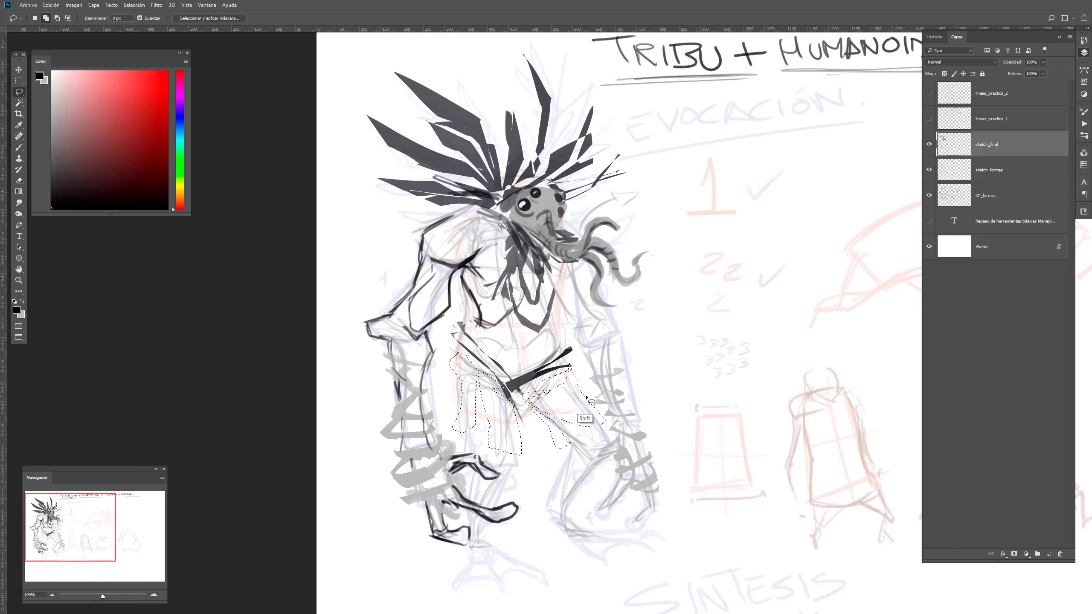
{"action": "left_click_drag", "start_coordinate": [576, 377], "coordinate": [604, 419]}
{"action": "mouse_move", "coordinate": [449, 363]}
{"action": "left_mouse_down"}
{"action": "mouse_move", "coordinate": [435, 416]}
{"action": "mouse_move", "coordinate": [461, 398]}
{"action": "mouse_move", "coordinate": [445, 413]}
{"action": "mouse_move", "coordinate": [451, 363]}
{"action": "left_mouse_up"}
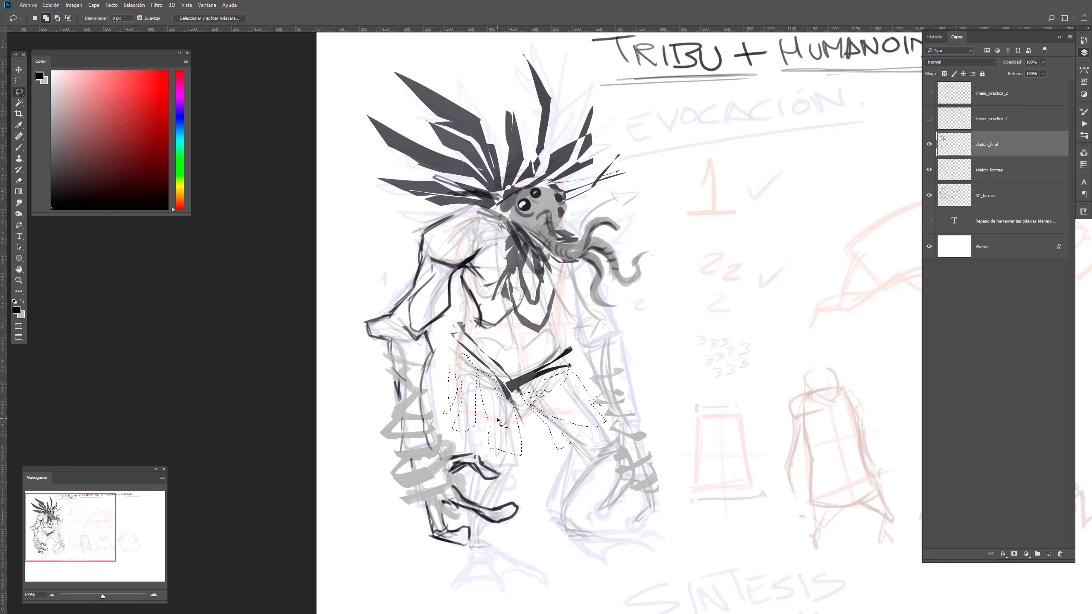
Fill the selected loincloth shapes with dark gray using a larger brush, and deselect
{"action": "key", "text": "b"}
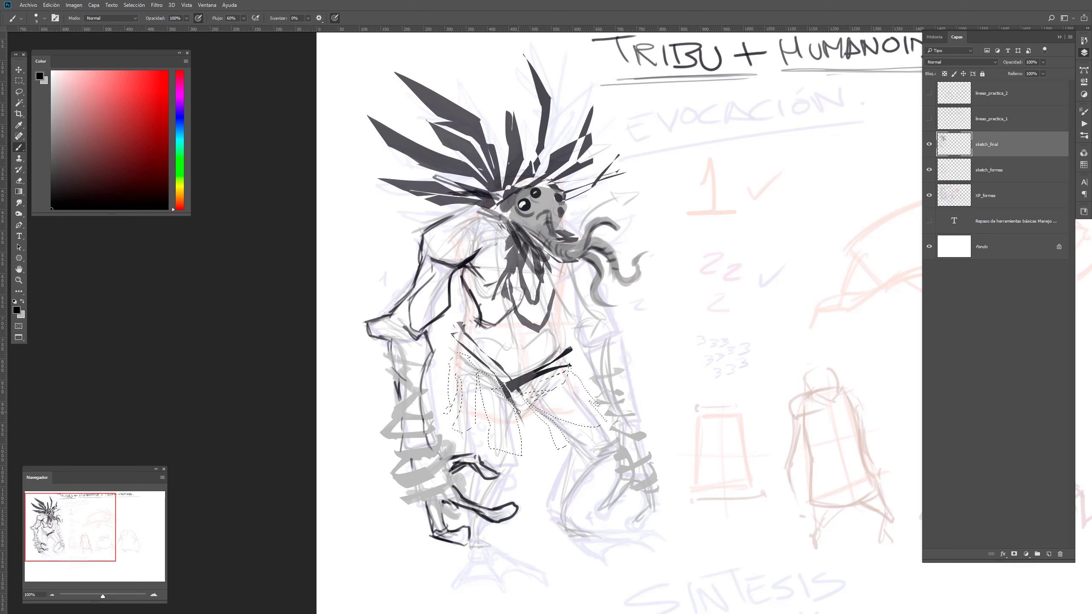
{"action": "key", "text": "bracketright"}
{"action": "key", "text": "bracketright"}
{"action": "key", "text": "bracketright"}
{"action": "key", "text": "bracketright"}
{"action": "key", "text": "bracketright"}
{"action": "key", "text": "bracketright"}
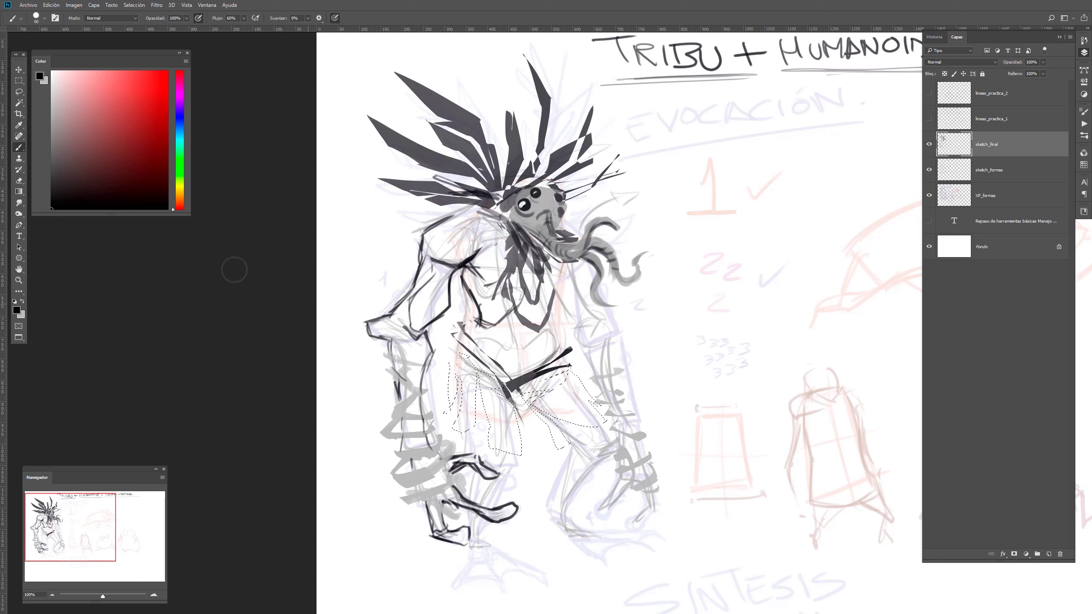
{"action": "key", "text": "x"}
{"action": "left_click_drag", "start_coordinate": [80, 184], "coordinate": [48, 180]}
{"action": "mouse_move", "coordinate": [439, 403]}
{"action": "left_mouse_down"}
{"action": "mouse_move", "coordinate": [471, 439]}
{"action": "mouse_move", "coordinate": [508, 454]}
{"action": "mouse_move", "coordinate": [506, 356]}
{"action": "mouse_move", "coordinate": [503, 397]}
{"action": "mouse_move", "coordinate": [577, 447]}
{"action": "mouse_move", "coordinate": [538, 364]}
{"action": "mouse_move", "coordinate": [561, 399]}
{"action": "mouse_move", "coordinate": [588, 399]}
{"action": "mouse_move", "coordinate": [543, 373]}
{"action": "mouse_move", "coordinate": [559, 375]}
{"action": "mouse_move", "coordinate": [578, 424]}
{"action": "left_mouse_up"}
{"action": "key", "text": "ctrl+d"}
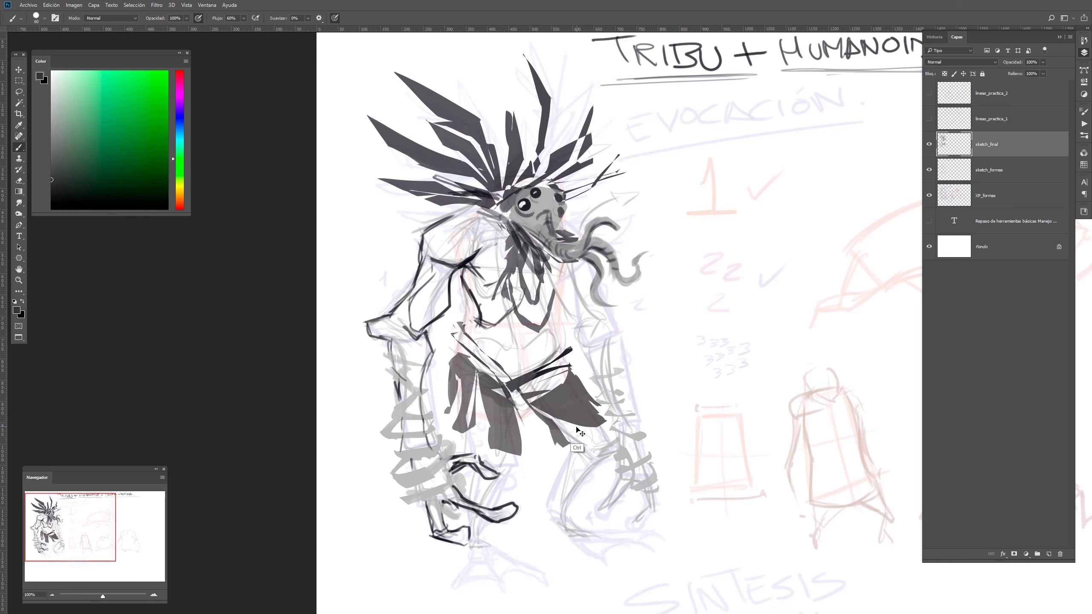
Reduce the brush size and paint dark gray strokes on the loincloth just below the belt's crossing
{"action": "key", "text": "bracketleft"}
{"action": "key", "text": "bracketleft"}
{"action": "key", "text": "bracketleft"}
{"action": "mouse_move", "coordinate": [533, 390]}
{"action": "left_mouse_down"}
{"action": "mouse_move", "coordinate": [566, 377]}
{"action": "mouse_move", "coordinate": [525, 389]}
{"action": "mouse_move", "coordinate": [552, 398]}
{"action": "left_mouse_up"}
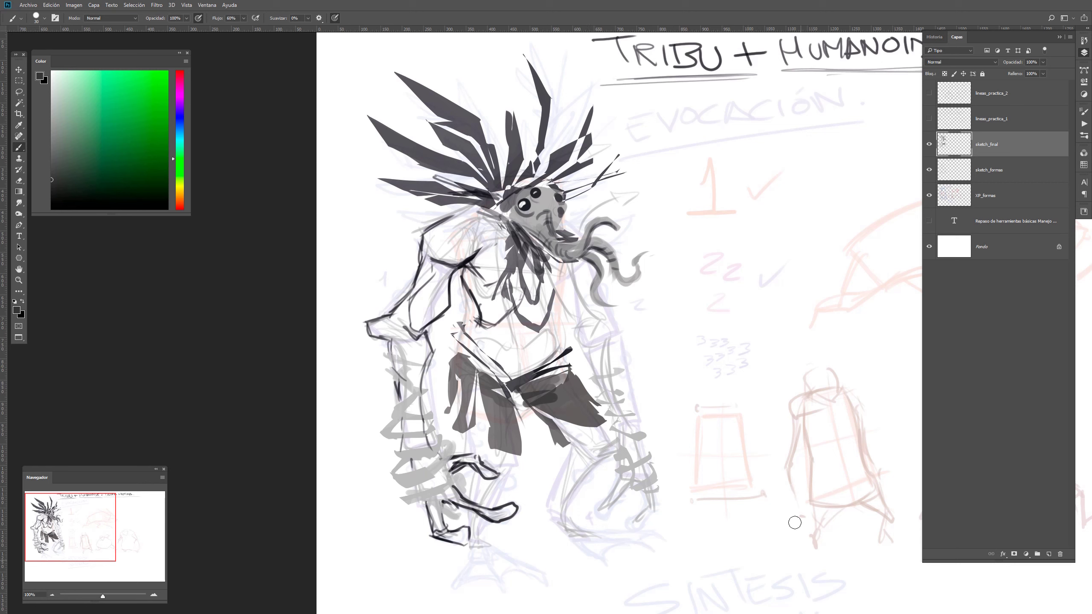
Reset the colour to black and outline both knees below the loincloth with a thin brush
{"action": "key", "text": "d"}
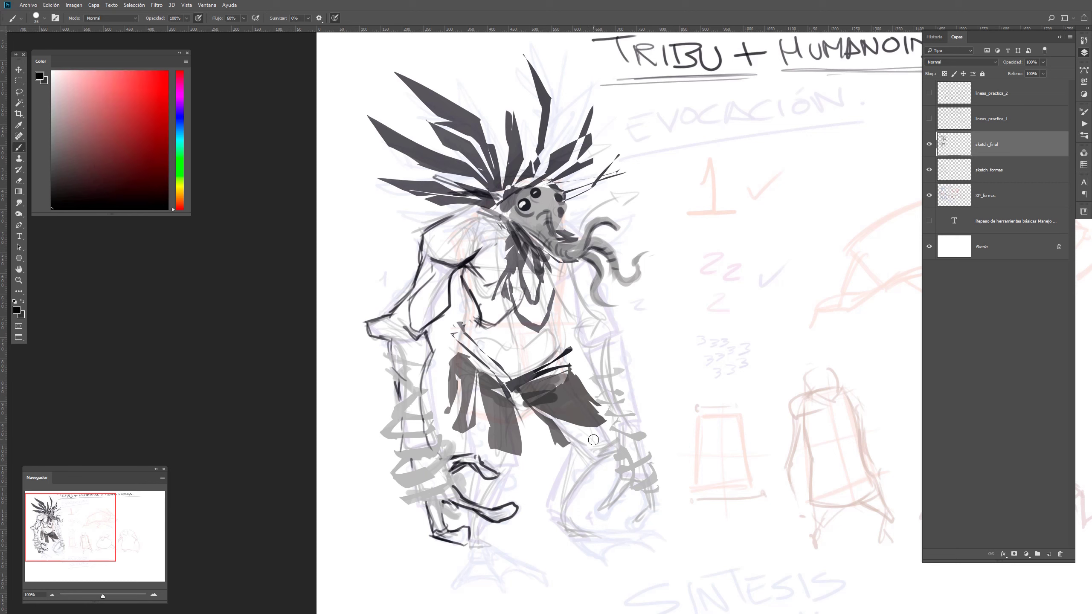
{"action": "key", "text": "bracketleft"}
{"action": "key", "text": "bracketleft"}
{"action": "key", "text": "bracketleft"}
{"action": "key", "text": "bracketleft"}
{"action": "mouse_move", "coordinate": [551, 416]}
{"action": "left_mouse_down"}
{"action": "mouse_move", "coordinate": [572, 444]}
{"action": "mouse_move", "coordinate": [588, 445]}
{"action": "mouse_move", "coordinate": [593, 427]}
{"action": "mouse_move", "coordinate": [614, 446]}
{"action": "mouse_move", "coordinate": [588, 464]}
{"action": "mouse_move", "coordinate": [617, 455]}
{"action": "left_mouse_up"}
{"action": "left_click_drag", "start_coordinate": [516, 453], "coordinate": [499, 482]}
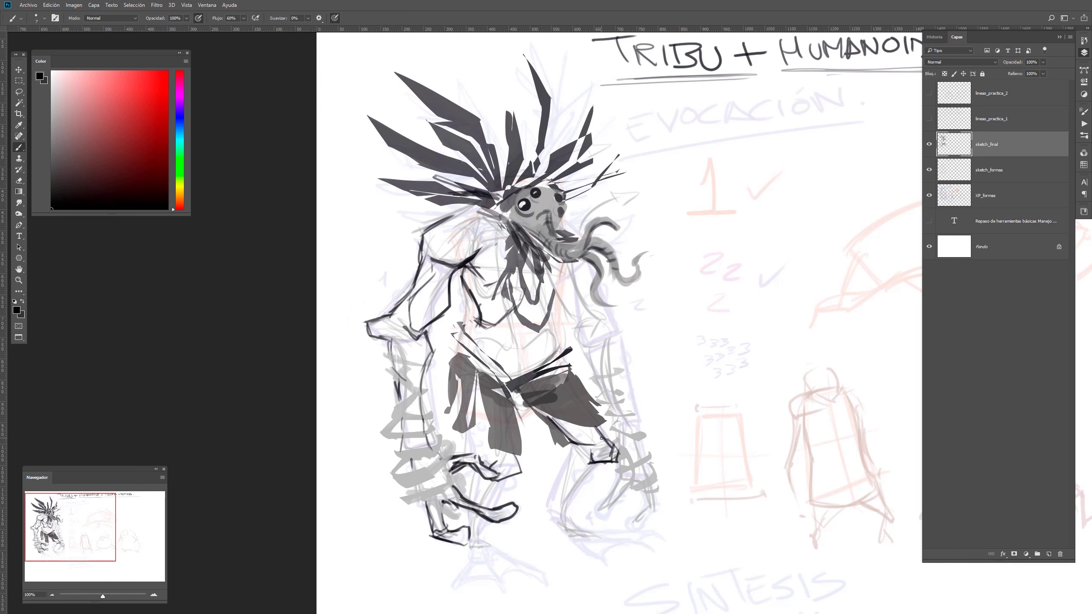
Outline the right lower leg in black from the knee down to the ankle
{"action": "mouse_move", "coordinate": [601, 438]}
{"action": "left_mouse_down"}
{"action": "mouse_move", "coordinate": [616, 463]}
{"action": "mouse_move", "coordinate": [571, 490]}
{"action": "left_mouse_up"}
{"action": "mouse_move", "coordinate": [579, 452]}
{"action": "left_mouse_down"}
{"action": "mouse_move", "coordinate": [545, 466]}
{"action": "mouse_move", "coordinate": [551, 516]}
{"action": "mouse_move", "coordinate": [562, 518]}
{"action": "mouse_move", "coordinate": [549, 515]}
{"action": "mouse_move", "coordinate": [571, 521]}
{"action": "mouse_move", "coordinate": [546, 534]}
{"action": "mouse_move", "coordinate": [577, 530]}
{"action": "mouse_move", "coordinate": [580, 542]}
{"action": "mouse_move", "coordinate": [563, 532]}
{"action": "mouse_move", "coordinate": [576, 543]}
{"action": "left_mouse_up"}
{"action": "key", "text": "e"}
{"action": "key", "text": "b"}
Draw the right foot's long pointed toes and the webbing between them in black
{"action": "mouse_move", "coordinate": [558, 540]}
{"action": "left_mouse_down"}
{"action": "mouse_move", "coordinate": [589, 544]}
{"action": "mouse_move", "coordinate": [600, 563]}
{"action": "mouse_move", "coordinate": [608, 536]}
{"action": "mouse_move", "coordinate": [650, 551]}
{"action": "left_mouse_up"}
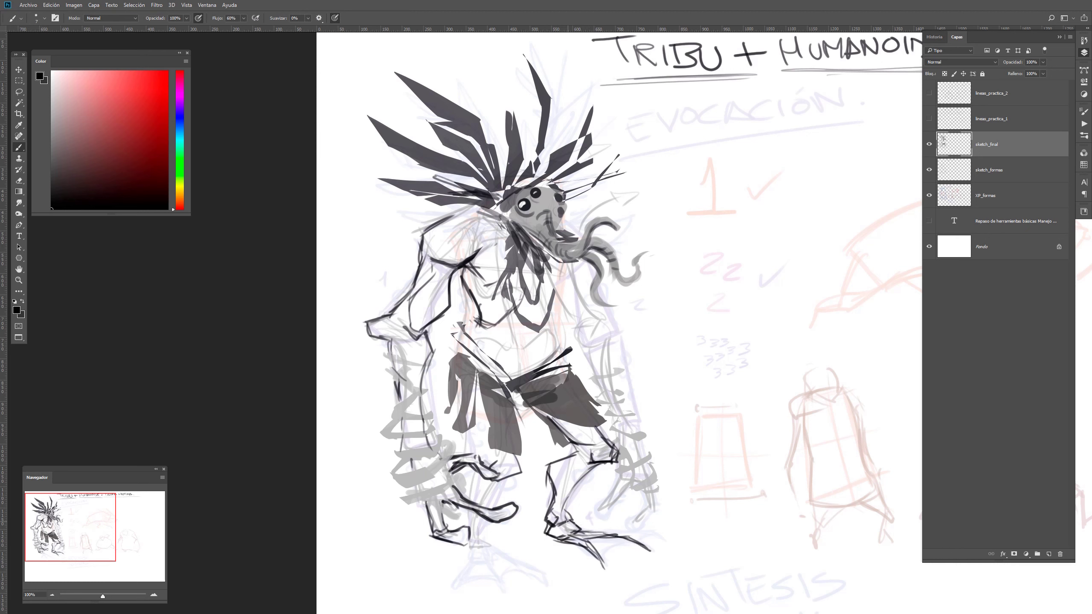
{"action": "left_click_drag", "start_coordinate": [567, 522], "coordinate": [653, 539]}
{"action": "left_click_drag", "start_coordinate": [599, 567], "coordinate": [625, 543]}
{"action": "left_click_drag", "start_coordinate": [522, 453], "coordinate": [588, 394]}
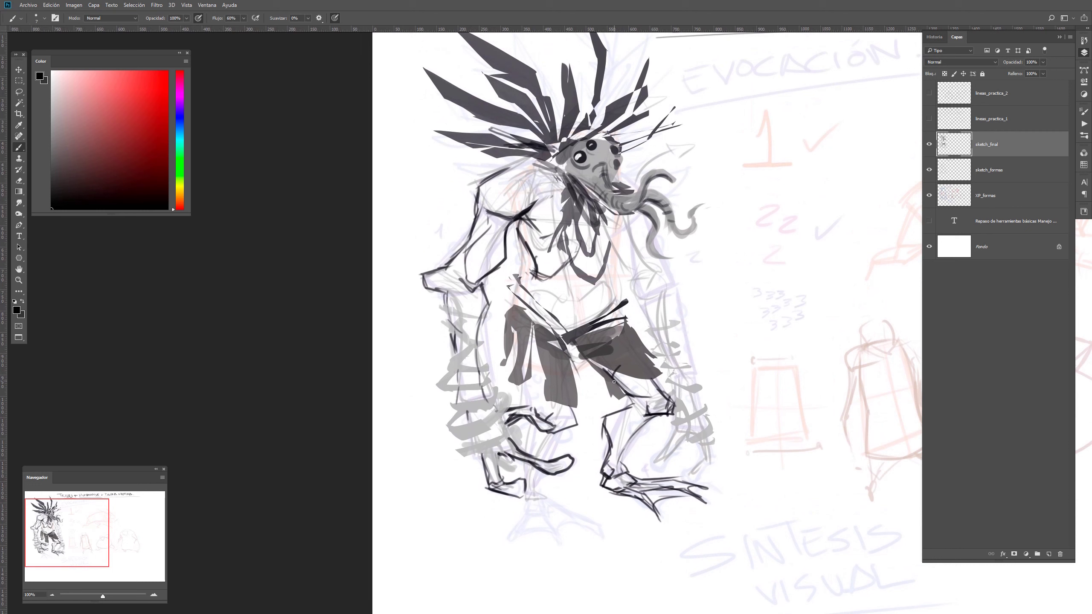
Draw short black stitch marks along the edges of the loincloth's right and left flaps, plus a small mark on the belt
{"action": "mouse_move", "coordinate": [611, 386]}
{"action": "left_mouse_down"}
{"action": "mouse_move", "coordinate": [634, 367]}
{"action": "mouse_move", "coordinate": [622, 374]}
{"action": "mouse_move", "coordinate": [657, 379]}
{"action": "mouse_move", "coordinate": [646, 373]}
{"action": "left_mouse_up"}
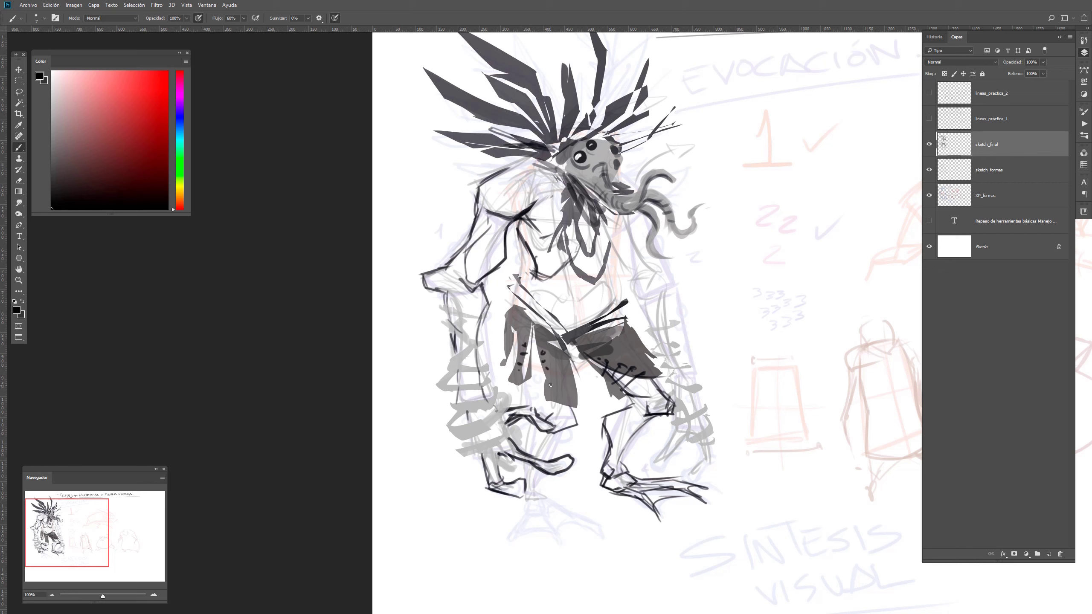
{"action": "mouse_move", "coordinate": [527, 347]}
{"action": "left_mouse_down"}
{"action": "mouse_move", "coordinate": [544, 375]}
{"action": "mouse_move", "coordinate": [529, 374]}
{"action": "mouse_move", "coordinate": [534, 345]}
{"action": "left_mouse_up"}
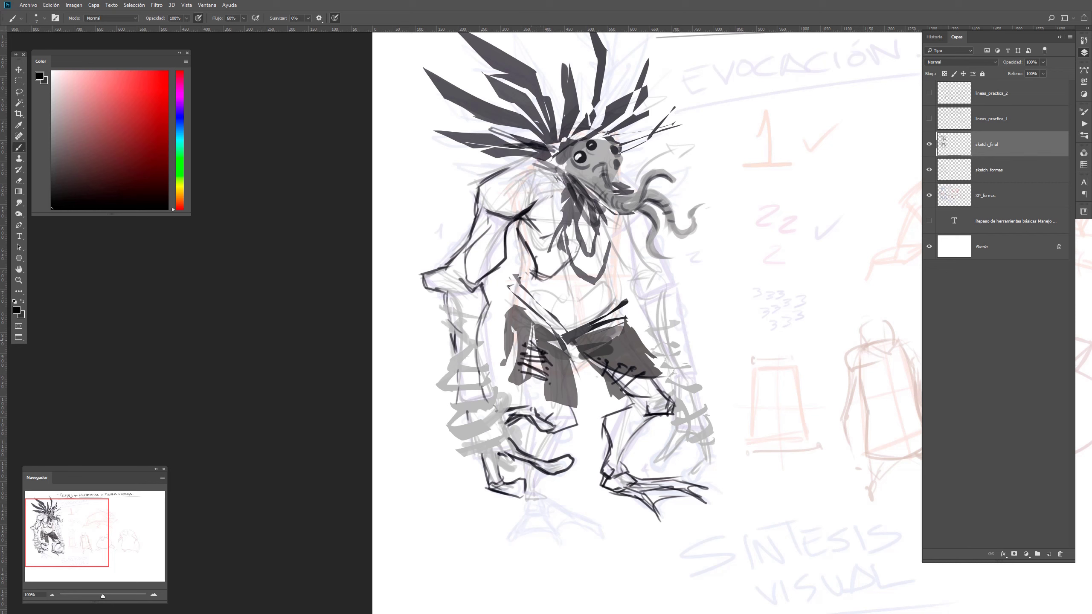
{"action": "left_click_drag", "start_coordinate": [537, 301], "coordinate": [544, 318]}
{"action": "mouse_move", "coordinate": [509, 347]}
{"action": "left_mouse_down"}
{"action": "mouse_move", "coordinate": [528, 345]}
{"action": "mouse_move", "coordinate": [530, 327]}
{"action": "left_mouse_up"}
{"action": "left_click_drag", "start_coordinate": [522, 346], "coordinate": [507, 354]}
Outline the gray bandage wraps around the left forearm in black, from the wrist up towards the elbow
{"action": "left_click_drag", "start_coordinate": [450, 426], "coordinate": [462, 445]}
{"action": "mouse_move", "coordinate": [462, 444]}
{"action": "left_mouse_down"}
{"action": "mouse_move", "coordinate": [512, 402]}
{"action": "mouse_move", "coordinate": [499, 421]}
{"action": "mouse_move", "coordinate": [511, 410]}
{"action": "mouse_move", "coordinate": [499, 395]}
{"action": "mouse_move", "coordinate": [494, 411]}
{"action": "mouse_move", "coordinate": [461, 424]}
{"action": "mouse_move", "coordinate": [453, 410]}
{"action": "mouse_move", "coordinate": [507, 397]}
{"action": "left_mouse_up"}
{"action": "mouse_move", "coordinate": [442, 391]}
{"action": "left_mouse_down"}
{"action": "mouse_move", "coordinate": [488, 391]}
{"action": "mouse_move", "coordinate": [456, 377]}
{"action": "mouse_move", "coordinate": [454, 367]}
{"action": "mouse_move", "coordinate": [484, 370]}
{"action": "mouse_move", "coordinate": [478, 361]}
{"action": "mouse_move", "coordinate": [449, 365]}
{"action": "mouse_move", "coordinate": [482, 341]}
{"action": "mouse_move", "coordinate": [464, 337]}
{"action": "mouse_move", "coordinate": [480, 343]}
{"action": "mouse_move", "coordinate": [458, 330]}
{"action": "mouse_move", "coordinate": [459, 316]}
{"action": "mouse_move", "coordinate": [439, 321]}
{"action": "mouse_move", "coordinate": [471, 343]}
{"action": "left_mouse_up"}
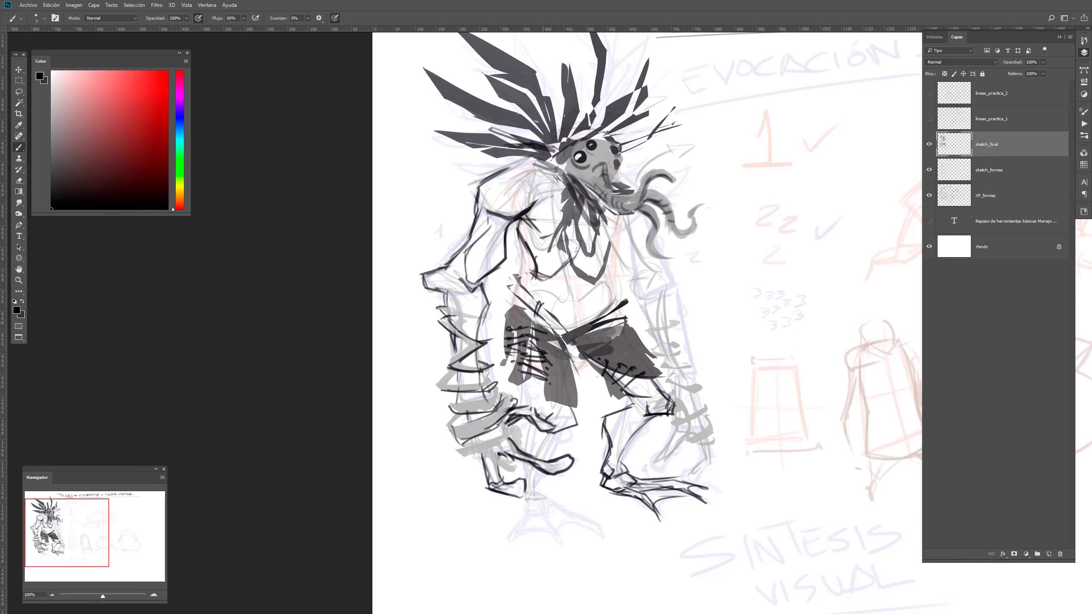
Paint a mid-gray sash around the waist above the belt with a larger brush in Oscurecer mode
{"action": "key", "text": "bracketright"}
{"action": "key", "text": "bracketright"}
{"action": "key", "text": "bracketright"}
{"action": "left_click", "coordinate": [111, 18]}
{"action": "left_click", "coordinate": [126, 51]}
{"action": "left_click_drag", "start_coordinate": [517, 283], "coordinate": [574, 341]}
{"action": "key", "text": "ctrl+z"}
{"action": "key", "text": "x"}
{"action": "left_click_drag", "start_coordinate": [49, 172], "coordinate": [24, 158]}
{"action": "key", "text": "bracketright"}
{"action": "mouse_move", "coordinate": [515, 287]}
{"action": "left_mouse_down"}
{"action": "mouse_move", "coordinate": [551, 330]}
{"action": "mouse_move", "coordinate": [607, 312]}
{"action": "mouse_move", "coordinate": [538, 303]}
{"action": "mouse_move", "coordinate": [516, 278]}
{"action": "mouse_move", "coordinate": [576, 320]}
{"action": "mouse_move", "coordinate": [567, 317]}
{"action": "mouse_move", "coordinate": [613, 301]}
{"action": "mouse_move", "coordinate": [611, 291]}
{"action": "mouse_move", "coordinate": [538, 294]}
{"action": "mouse_move", "coordinate": [572, 304]}
{"action": "mouse_move", "coordinate": [609, 287]}
{"action": "left_mouse_up"}
{"action": "left_click", "coordinate": [608, 287]}
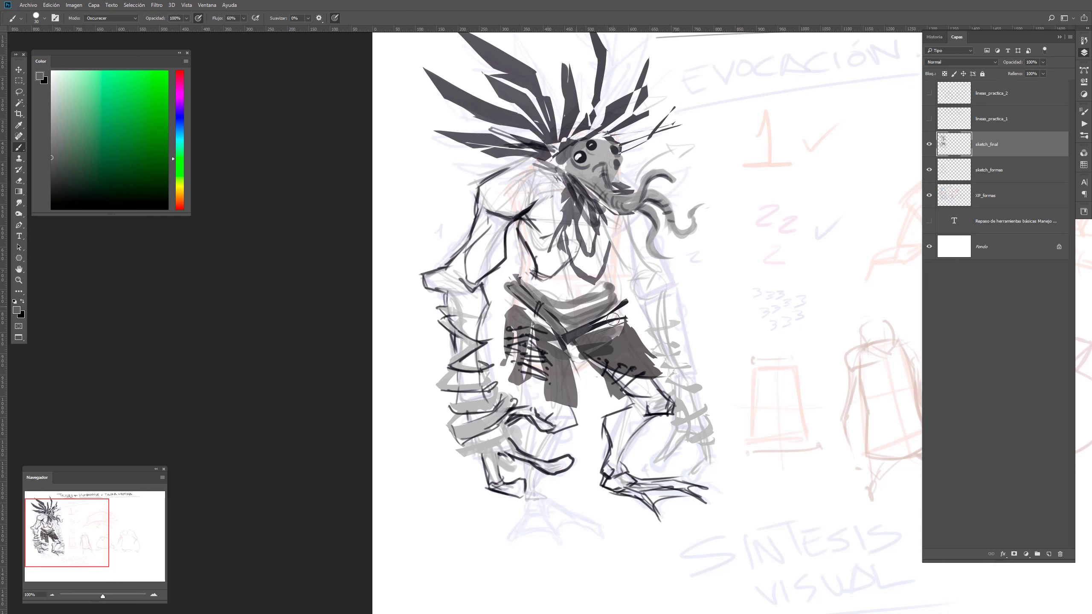
Lock the layer's transparent pixels and paint a light gray spiral on the right loincloth flap with a smaller brush in Normal mode
{"action": "left_click", "coordinate": [942, 74]}
{"action": "left_click_drag", "start_coordinate": [60, 102], "coordinate": [38, 96]}
{"action": "key", "text": "bracketleft"}
{"action": "key", "text": "bracketleft"}
{"action": "left_click", "coordinate": [111, 18]}
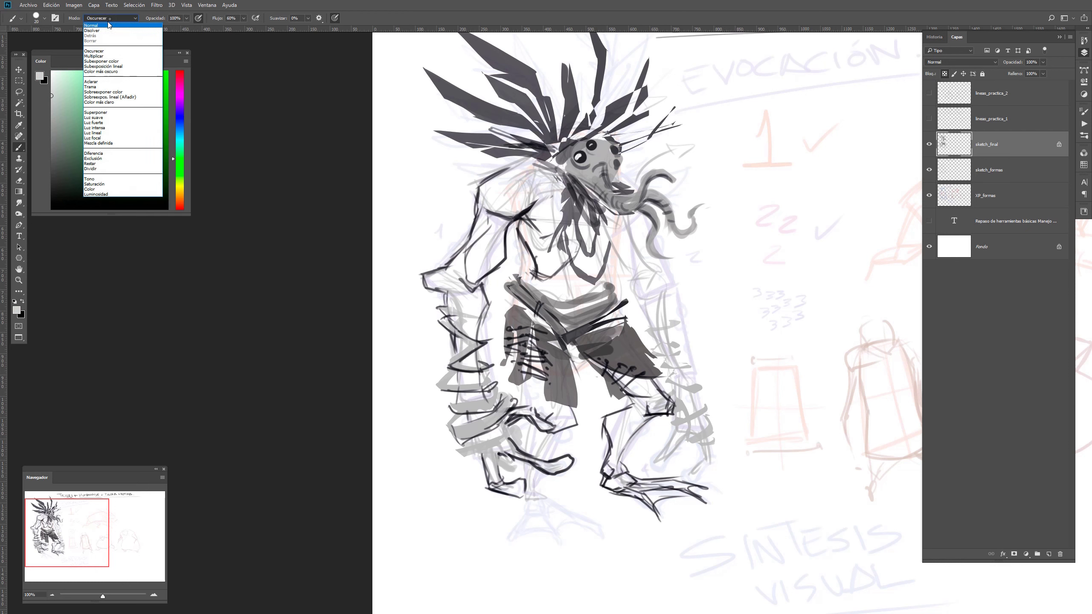
{"action": "left_click", "coordinate": [111, 20]}
{"action": "mouse_move", "coordinate": [617, 331]}
{"action": "left_mouse_down"}
{"action": "mouse_move", "coordinate": [670, 372]}
{"action": "mouse_move", "coordinate": [628, 329]}
{"action": "mouse_move", "coordinate": [648, 342]}
{"action": "mouse_move", "coordinate": [638, 334]}
{"action": "mouse_move", "coordinate": [644, 361]}
{"action": "mouse_move", "coordinate": [616, 337]}
{"action": "mouse_move", "coordinate": [636, 365]}
{"action": "left_mouse_up"}
{"action": "key", "text": "ctrl+z"}
{"action": "key", "text": "bracketleft"}
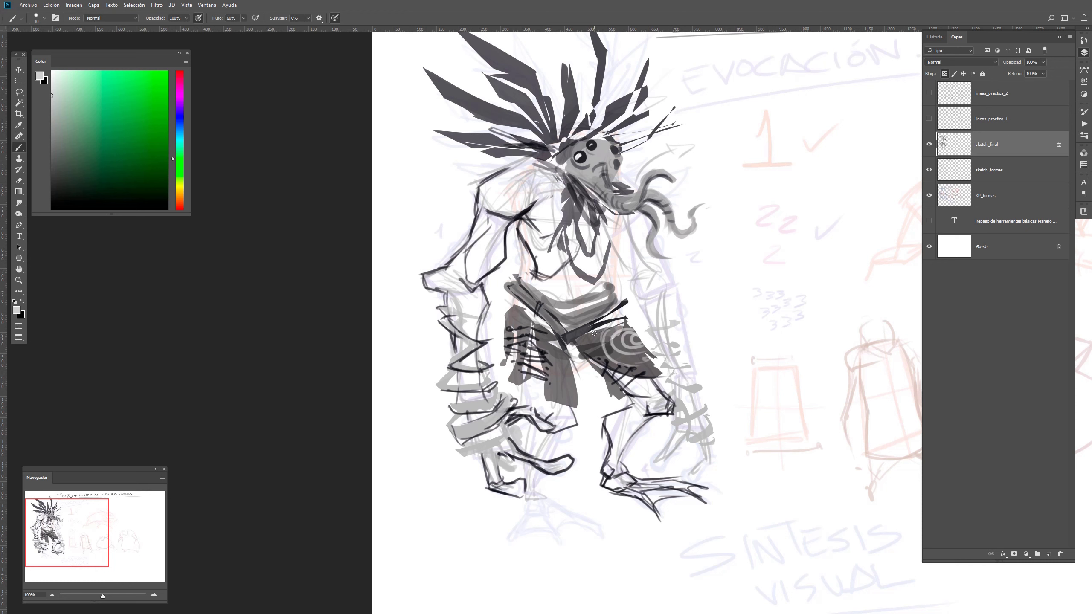
Extend the light gray spiral pattern across the right flap and onto the middle and left flaps of the loincloth
{"action": "left_click_drag", "start_coordinate": [594, 334], "coordinate": [589, 357]}
{"action": "mouse_move", "coordinate": [550, 400]}
{"action": "left_mouse_down"}
{"action": "mouse_move", "coordinate": [585, 397]}
{"action": "mouse_move", "coordinate": [569, 408]}
{"action": "mouse_move", "coordinate": [582, 404]}
{"action": "mouse_move", "coordinate": [560, 379]}
{"action": "left_mouse_up"}
{"action": "key", "text": "ctrl+alt+z"}
{"action": "key", "text": "ctrl+alt+z"}
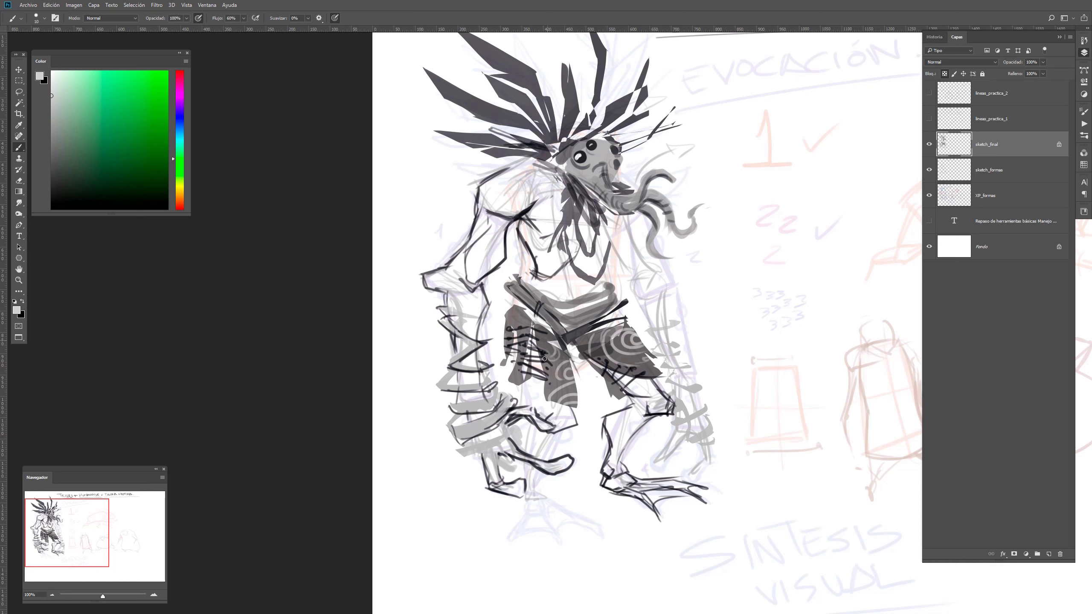
{"action": "mouse_move", "coordinate": [509, 323]}
{"action": "left_mouse_down"}
{"action": "mouse_move", "coordinate": [510, 311]}
{"action": "mouse_move", "coordinate": [507, 322]}
{"action": "left_mouse_up"}
Switch to black and darken the left loincloth flap's folds and the edges of the waist sash
{"action": "key", "text": "x"}
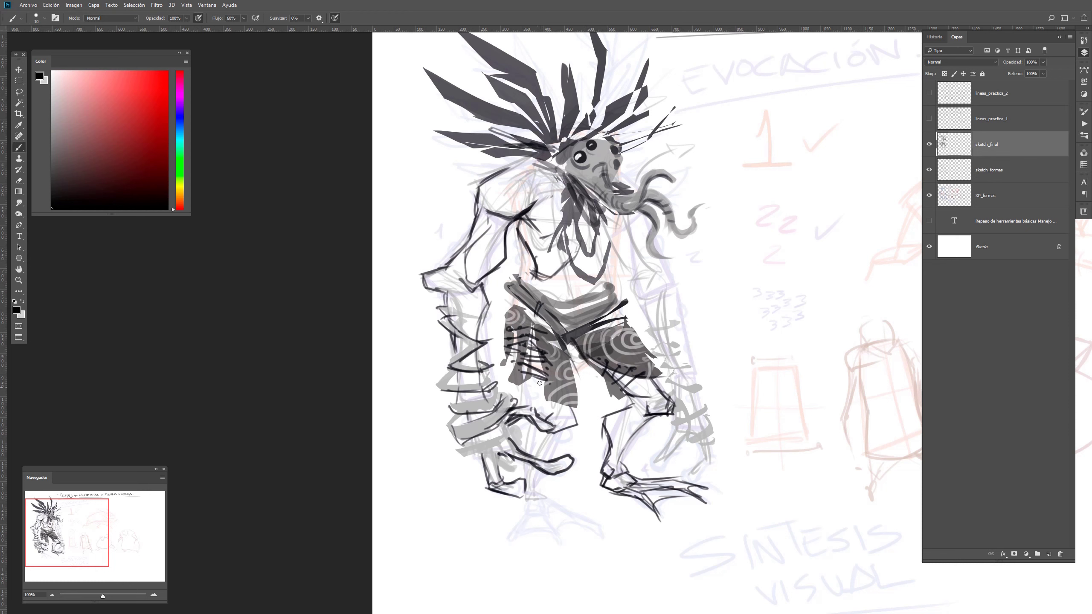
{"action": "mouse_move", "coordinate": [541, 391]}
{"action": "left_mouse_down"}
{"action": "mouse_move", "coordinate": [558, 401]}
{"action": "mouse_move", "coordinate": [532, 350]}
{"action": "left_mouse_up"}
{"action": "left_click_drag", "start_coordinate": [528, 295], "coordinate": [601, 315]}
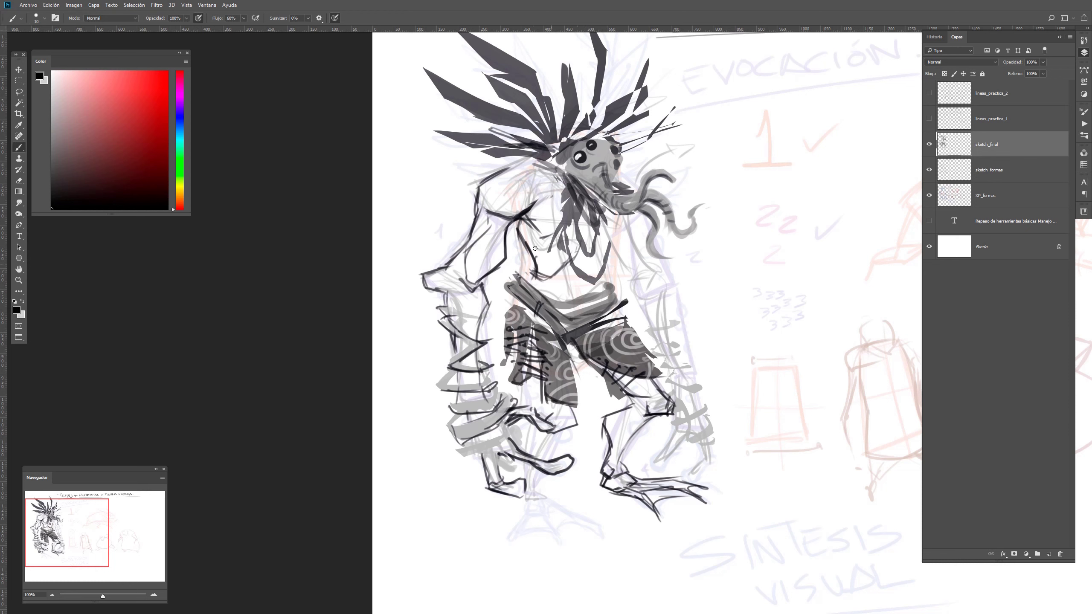
Draw rows of hanging black loops on the chest necklace and strengthen the lines beside it
{"action": "mouse_move", "coordinate": [572, 263]}
{"action": "left_mouse_down"}
{"action": "mouse_move", "coordinate": [585, 290]}
{"action": "mouse_move", "coordinate": [604, 273]}
{"action": "mouse_move", "coordinate": [604, 289]}
{"action": "left_mouse_up"}
{"action": "mouse_move", "coordinate": [612, 242]}
{"action": "left_mouse_down"}
{"action": "mouse_move", "coordinate": [603, 266]}
{"action": "mouse_move", "coordinate": [588, 268]}
{"action": "left_mouse_up"}
{"action": "mouse_move", "coordinate": [597, 249]}
{"action": "left_mouse_down"}
{"action": "mouse_move", "coordinate": [593, 268]}
{"action": "mouse_move", "coordinate": [611, 212]}
{"action": "mouse_move", "coordinate": [608, 253]}
{"action": "left_mouse_up"}
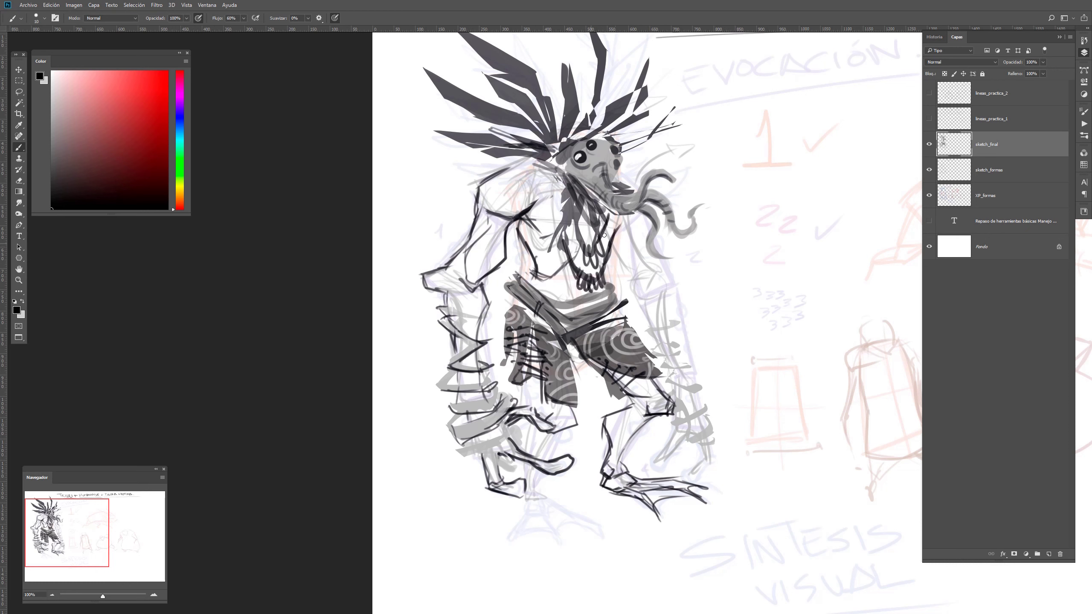
Add a black line at the left of the waist and outline the left thigh and shin below the loincloth
{"action": "left_click_drag", "start_coordinate": [536, 273], "coordinate": [530, 292]}
{"action": "left_click_drag", "start_coordinate": [535, 376], "coordinate": [524, 406]}
{"action": "mouse_move", "coordinate": [542, 379]}
{"action": "left_mouse_down"}
{"action": "mouse_move", "coordinate": [530, 407]}
{"action": "mouse_move", "coordinate": [560, 400]}
{"action": "mouse_move", "coordinate": [559, 347]}
{"action": "mouse_move", "coordinate": [544, 385]}
{"action": "mouse_move", "coordinate": [526, 382]}
{"action": "mouse_move", "coordinate": [525, 414]}
{"action": "left_mouse_up"}
{"action": "mouse_move", "coordinate": [547, 395]}
{"action": "left_mouse_down"}
{"action": "mouse_move", "coordinate": [537, 426]}
{"action": "mouse_move", "coordinate": [522, 405]}
{"action": "mouse_move", "coordinate": [527, 441]}
{"action": "mouse_move", "coordinate": [543, 437]}
{"action": "left_mouse_up"}
{"action": "key", "text": "e"}
{"action": "key", "text": "b"}
{"action": "key", "text": "z"}
{"action": "left_click", "coordinate": [521, 420]}
{"action": "left_click", "coordinate": [521, 420]}
{"action": "left_click", "coordinate": [521, 420]}
{"action": "key", "text": "b"}
{"action": "left_click_drag", "start_coordinate": [636, 390], "coordinate": [636, 446]}
{"action": "key", "text": "ctrl+z"}
{"action": "left_click_drag", "start_coordinate": [631, 404], "coordinate": [640, 441]}
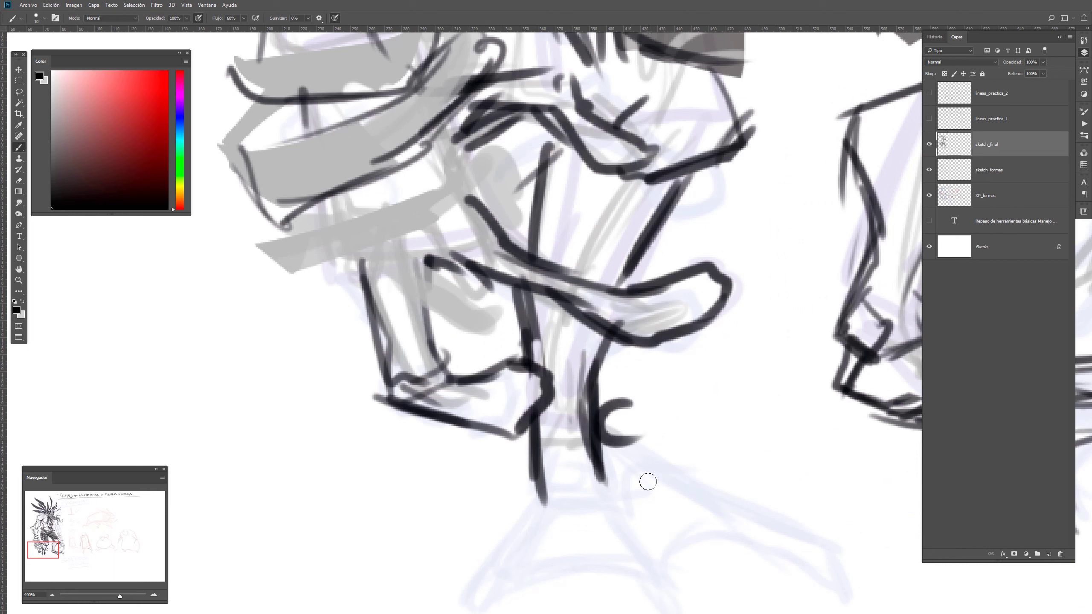
{"action": "key", "text": "ctrl+z"}
{"action": "key", "text": "ctrl+z"}
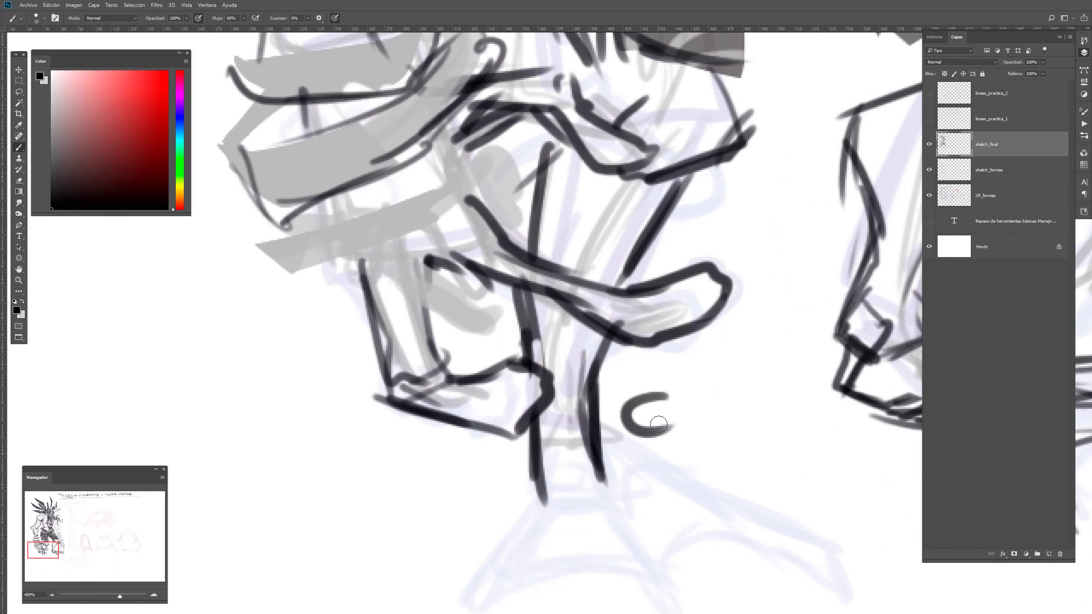
{"action": "key", "text": "ctrl+z"}
{"action": "key", "text": "e"}
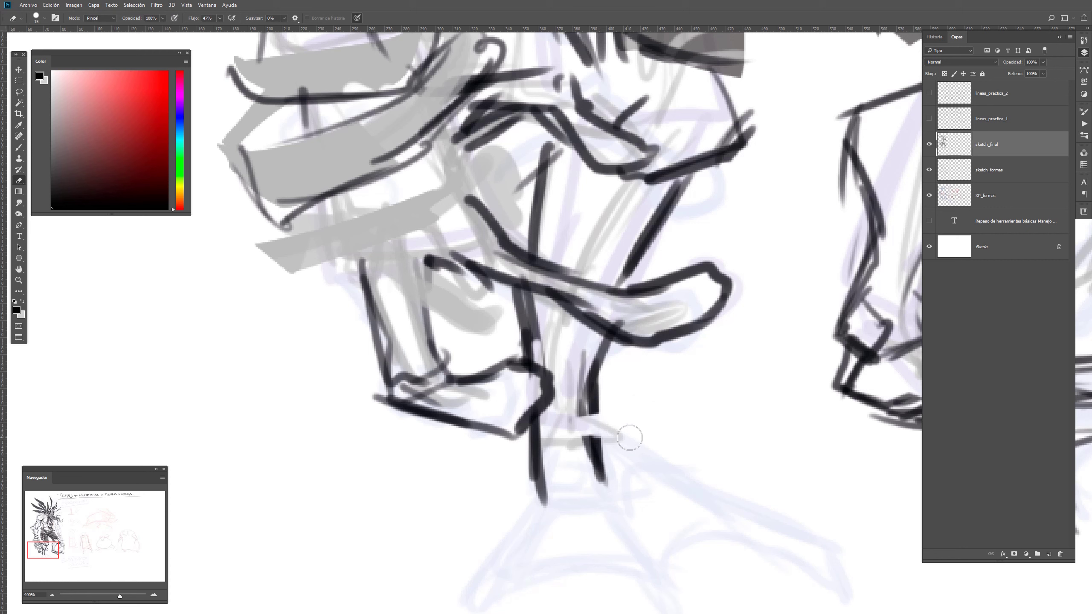
{"action": "key", "text": "b"}
{"action": "mouse_move", "coordinate": [623, 412]}
{"action": "left_mouse_down"}
{"action": "mouse_move", "coordinate": [604, 413]}
{"action": "mouse_move", "coordinate": [592, 432]}
{"action": "left_mouse_up"}
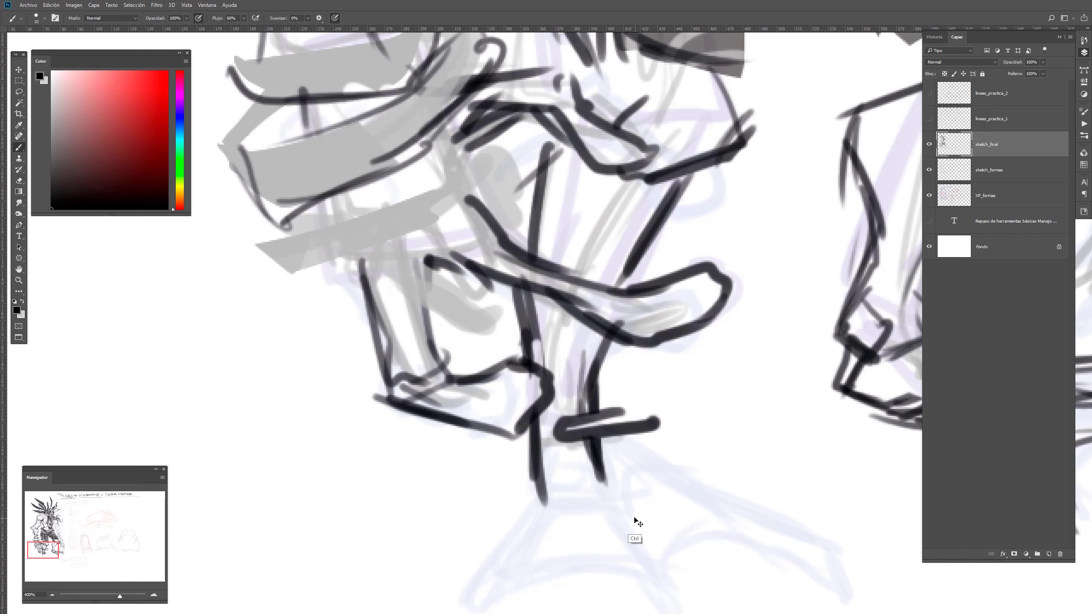
{"action": "key", "text": "ctrl+z"}
Outline the left ankle and the start of its foot in black, cleaning up overlapping lines with the eraser
{"action": "left_click", "coordinate": [586, 471], "text": "ctrl+alt"}
{"action": "left_click", "coordinate": [585, 471], "text": "ctrl+alt"}
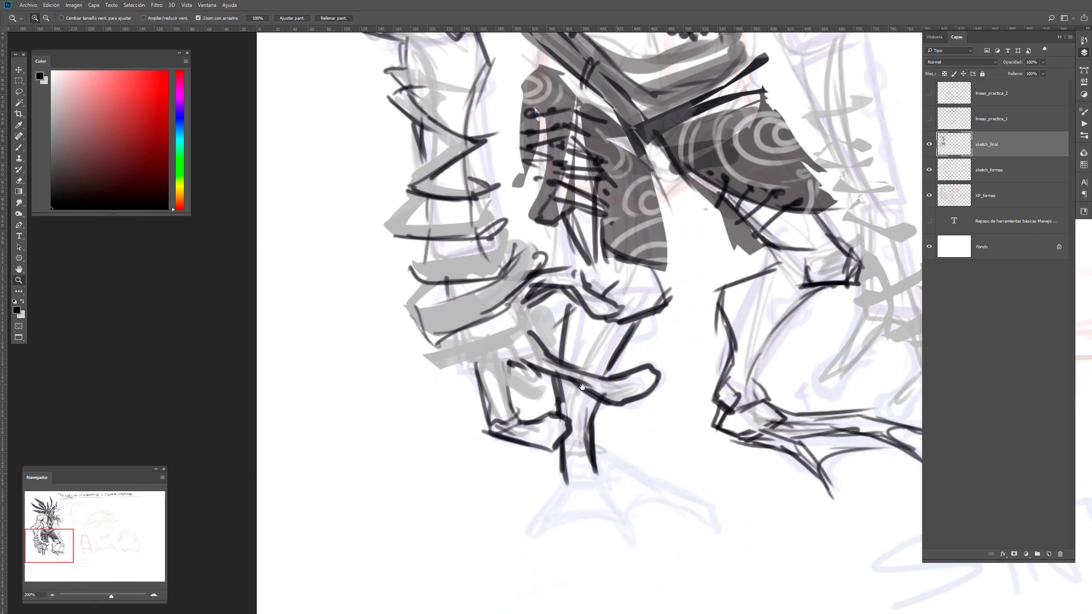
{"action": "mouse_move", "coordinate": [610, 441]}
{"action": "left_mouse_down"}
{"action": "mouse_move", "coordinate": [577, 344]}
{"action": "mouse_move", "coordinate": [574, 389]}
{"action": "mouse_move", "coordinate": [534, 398]}
{"action": "mouse_move", "coordinate": [563, 402]}
{"action": "mouse_move", "coordinate": [533, 402]}
{"action": "mouse_move", "coordinate": [526, 424]}
{"action": "left_mouse_up"}
{"action": "key", "text": "e"}
{"action": "key", "text": "b"}
{"action": "key", "text": "e"}
{"action": "key", "text": "b"}
{"action": "mouse_move", "coordinate": [559, 351]}
{"action": "left_mouse_down"}
{"action": "mouse_move", "coordinate": [583, 370]}
{"action": "mouse_move", "coordinate": [580, 397]}
{"action": "mouse_move", "coordinate": [558, 351]}
{"action": "mouse_move", "coordinate": [581, 377]}
{"action": "mouse_move", "coordinate": [560, 385]}
{"action": "left_mouse_up"}
{"action": "key", "text": "e"}
{"action": "key", "text": "b"}
{"action": "mouse_move", "coordinate": [582, 372]}
{"action": "left_mouse_down"}
{"action": "mouse_move", "coordinate": [571, 393]}
{"action": "mouse_move", "coordinate": [526, 369]}
{"action": "mouse_move", "coordinate": [533, 379]}
{"action": "mouse_move", "coordinate": [539, 368]}
{"action": "mouse_move", "coordinate": [532, 385]}
{"action": "mouse_move", "coordinate": [531, 355]}
{"action": "mouse_move", "coordinate": [523, 377]}
{"action": "mouse_move", "coordinate": [536, 391]}
{"action": "mouse_move", "coordinate": [598, 401]}
{"action": "mouse_move", "coordinate": [512, 434]}
{"action": "mouse_move", "coordinate": [510, 448]}
{"action": "mouse_move", "coordinate": [639, 414]}
{"action": "mouse_move", "coordinate": [568, 392]}
{"action": "left_mouse_up"}
{"action": "key", "text": "e"}
{"action": "key", "text": "b"}
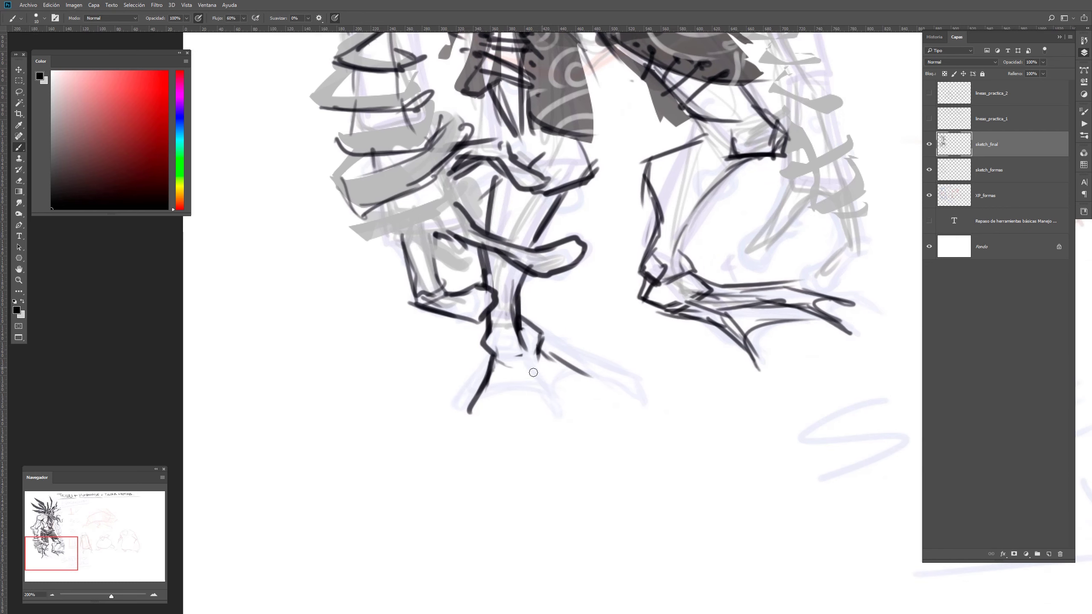
Draw the left foot's long spread toes and the webbing between them in black
{"action": "left_click_drag", "start_coordinate": [539, 352], "coordinate": [591, 377]}
{"action": "left_click_drag", "start_coordinate": [497, 361], "coordinate": [468, 423]}
{"action": "left_click_drag", "start_coordinate": [469, 411], "coordinate": [463, 451]}
{"action": "mouse_move", "coordinate": [463, 451]}
{"action": "left_mouse_down"}
{"action": "mouse_move", "coordinate": [490, 399]}
{"action": "mouse_move", "coordinate": [533, 382]}
{"action": "left_mouse_up"}
{"action": "mouse_move", "coordinate": [488, 398]}
{"action": "left_mouse_down"}
{"action": "mouse_move", "coordinate": [536, 394]}
{"action": "mouse_move", "coordinate": [558, 425]}
{"action": "left_mouse_up"}
{"action": "mouse_move", "coordinate": [537, 358]}
{"action": "left_mouse_down"}
{"action": "mouse_move", "coordinate": [578, 463]}
{"action": "mouse_move", "coordinate": [548, 389]}
{"action": "mouse_move", "coordinate": [574, 373]}
{"action": "mouse_move", "coordinate": [604, 380]}
{"action": "left_mouse_up"}
{"action": "mouse_move", "coordinate": [540, 353]}
{"action": "left_mouse_down"}
{"action": "mouse_move", "coordinate": [646, 380]}
{"action": "mouse_move", "coordinate": [651, 409]}
{"action": "mouse_move", "coordinate": [564, 382]}
{"action": "mouse_move", "coordinate": [619, 379]}
{"action": "left_mouse_up"}
{"action": "left_click_drag", "start_coordinate": [463, 438], "coordinate": [563, 442]}
Outline the lowest bandage at the left wrist and reinforce the hand's edge in black
{"action": "left_click_drag", "start_coordinate": [511, 207], "coordinate": [615, 430]}
{"action": "left_click_drag", "start_coordinate": [459, 450], "coordinate": [469, 466]}
{"action": "mouse_move", "coordinate": [470, 464]}
{"action": "left_mouse_down"}
{"action": "mouse_move", "coordinate": [560, 434]}
{"action": "mouse_move", "coordinate": [511, 440]}
{"action": "left_mouse_up"}
{"action": "left_click_drag", "start_coordinate": [472, 446], "coordinate": [435, 455]}
{"action": "left_click_drag", "start_coordinate": [513, 456], "coordinate": [577, 495]}
Reduce the brush size and add short fold marks across the lower bandages of the left forearm
{"action": "key", "text": "bracketleft"}
{"action": "key", "text": "bracketleft"}
{"action": "left_click_drag", "start_coordinate": [466, 360], "coordinate": [488, 378]}
{"action": "left_click_drag", "start_coordinate": [491, 357], "coordinate": [505, 377]}
{"action": "left_click_drag", "start_coordinate": [504, 352], "coordinate": [523, 372]}
{"action": "mouse_move", "coordinate": [467, 402]}
{"action": "left_mouse_down"}
{"action": "mouse_move", "coordinate": [476, 419]}
{"action": "mouse_move", "coordinate": [473, 400]}
{"action": "left_mouse_up"}
{"action": "left_click_drag", "start_coordinate": [483, 423], "coordinate": [487, 394]}
{"action": "left_click_drag", "start_coordinate": [495, 419], "coordinate": [506, 393]}
{"action": "left_click_drag", "start_coordinate": [498, 454], "coordinate": [515, 447]}
Add end contours and short fold marks to the upper bandages of the left forearm, up to just below the elbow
{"action": "left_click_drag", "start_coordinate": [435, 322], "coordinate": [418, 321]}
{"action": "mouse_move", "coordinate": [436, 317]}
{"action": "left_mouse_down"}
{"action": "mouse_move", "coordinate": [420, 314]}
{"action": "mouse_move", "coordinate": [454, 293]}
{"action": "left_mouse_up"}
{"action": "left_click_drag", "start_coordinate": [478, 334], "coordinate": [480, 321]}
{"action": "left_click_drag", "start_coordinate": [488, 332], "coordinate": [516, 318]}
{"action": "left_click_drag", "start_coordinate": [501, 300], "coordinate": [511, 313]}
{"action": "left_click_drag", "start_coordinate": [454, 210], "coordinate": [483, 335]}
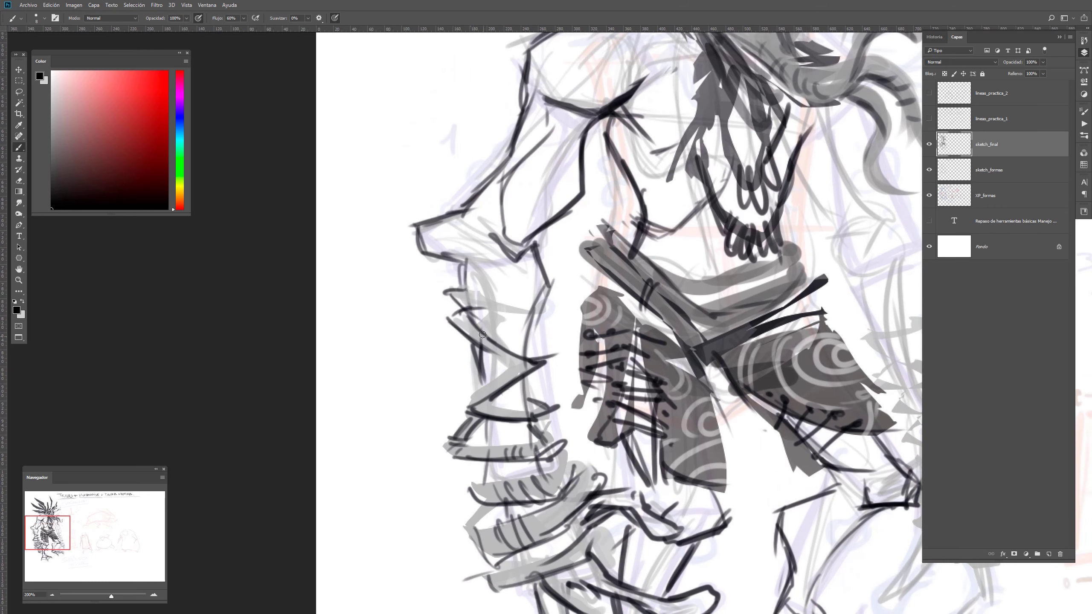
{"action": "left_click_drag", "start_coordinate": [454, 291], "coordinate": [460, 301]}
{"action": "left_click_drag", "start_coordinate": [457, 289], "coordinate": [467, 311]}
Outline the right shoulder and upper arm in black down to the pointed elbow
{"action": "mouse_move", "coordinate": [706, 227]}
{"action": "left_mouse_down"}
{"action": "mouse_move", "coordinate": [470, 282]}
{"action": "mouse_move", "coordinate": [484, 381]}
{"action": "left_mouse_up"}
{"action": "left_click_drag", "start_coordinate": [612, 255], "coordinate": [622, 271]}
{"action": "left_click_drag", "start_coordinate": [622, 271], "coordinate": [596, 289]}
{"action": "left_click_drag", "start_coordinate": [619, 281], "coordinate": [613, 330]}
{"action": "mouse_move", "coordinate": [579, 296]}
{"action": "left_mouse_down"}
{"action": "mouse_move", "coordinate": [567, 337]}
{"action": "mouse_move", "coordinate": [626, 415]}
{"action": "left_mouse_up"}
{"action": "left_click_drag", "start_coordinate": [613, 389], "coordinate": [621, 409]}
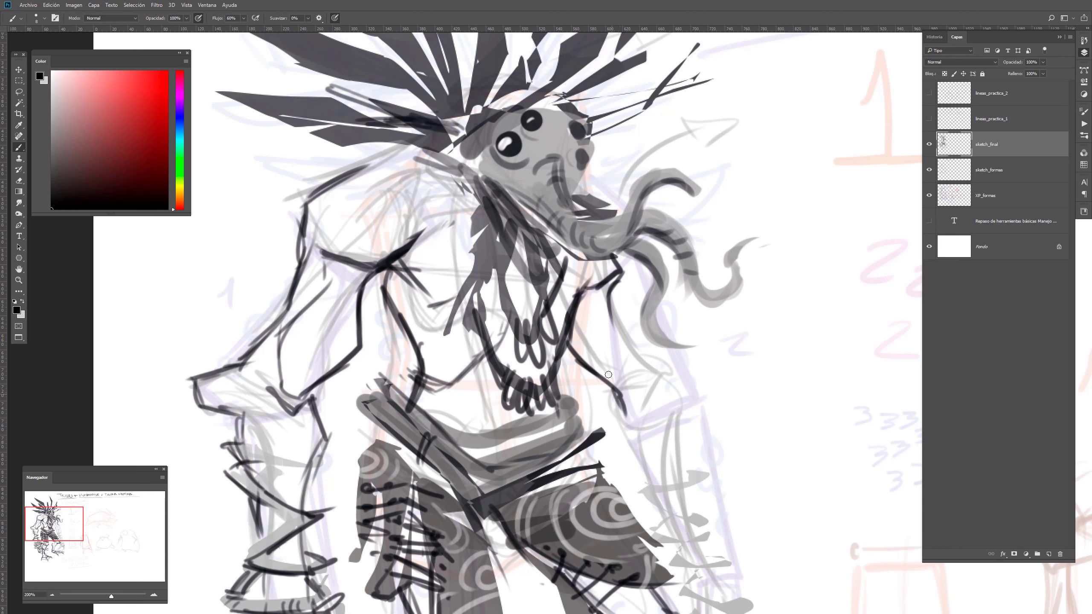
{"action": "mouse_move", "coordinate": [612, 284]}
{"action": "left_mouse_down"}
{"action": "mouse_move", "coordinate": [645, 362]}
{"action": "mouse_move", "coordinate": [666, 377]}
{"action": "mouse_move", "coordinate": [676, 426]}
{"action": "mouse_move", "coordinate": [678, 373]}
{"action": "left_mouse_up"}
{"action": "left_click_drag", "start_coordinate": [680, 382], "coordinate": [678, 397]}
{"action": "left_click_drag", "start_coordinate": [673, 459], "coordinate": [604, 289]}
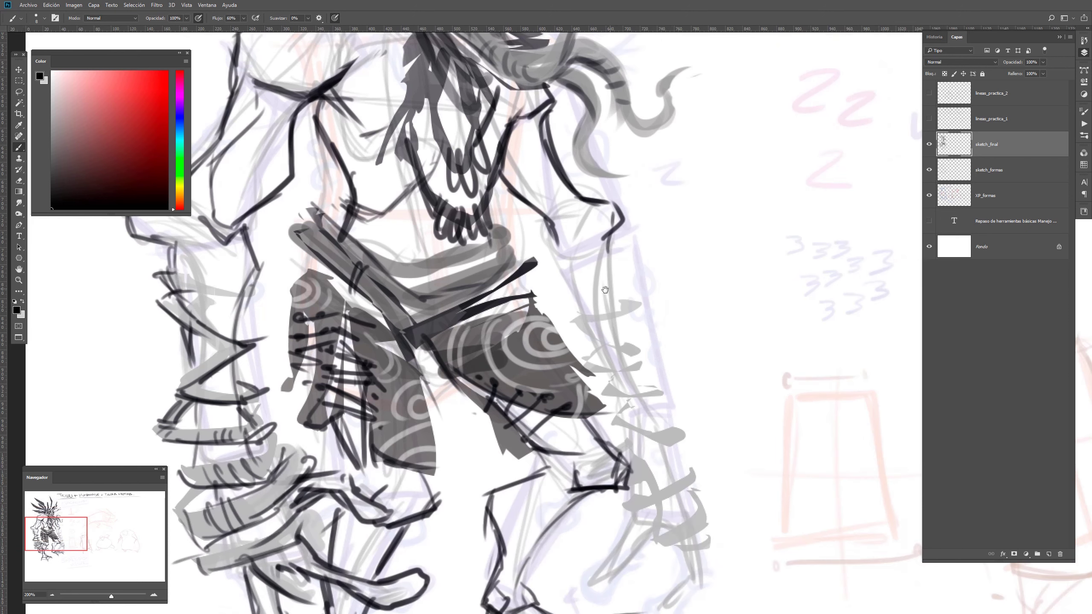
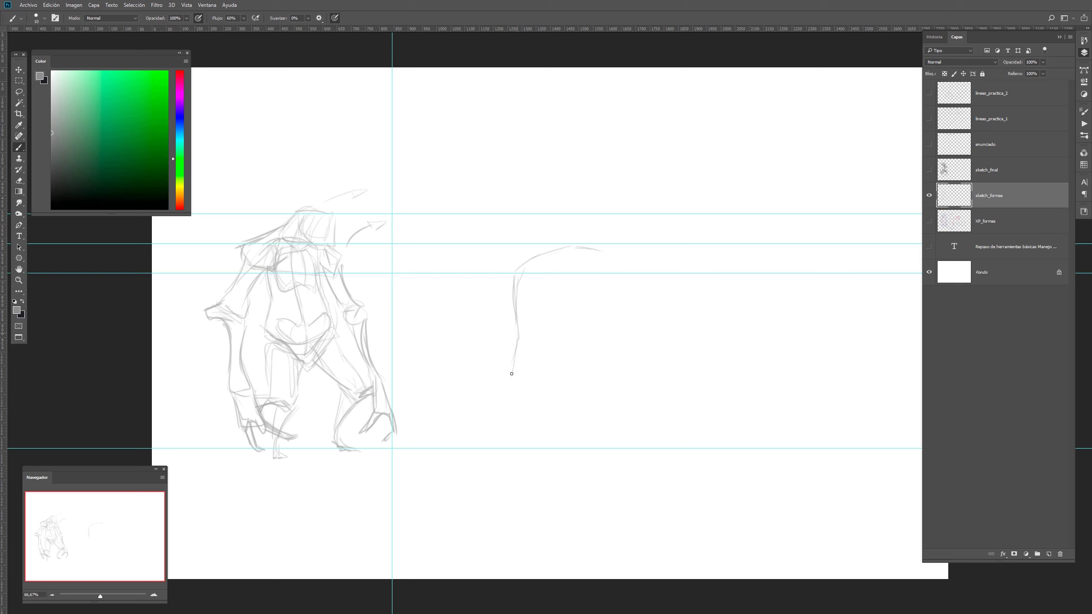
Continue the rounded body outline beside the figure with its right side and lower left edge
{"action": "left_click_drag", "start_coordinate": [600, 254], "coordinate": [619, 349]}
{"action": "left_click_drag", "start_coordinate": [511, 373], "coordinate": [541, 393]}
Enclose the rounded body outline beside the figure with the Polygonal Lasso, delete it and clear the selection
{"action": "key", "text": "l"}
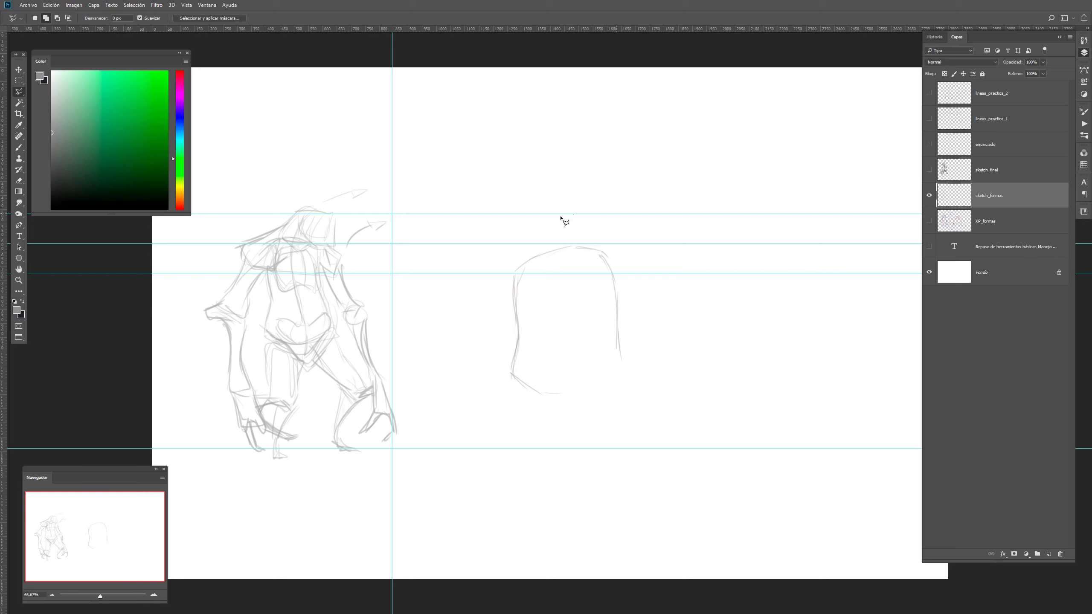
{"action": "left_click", "coordinate": [573, 214]}
{"action": "left_click", "coordinate": [476, 267]}
{"action": "left_click", "coordinate": [454, 400]}
{"action": "left_click", "coordinate": [601, 433]}
{"action": "left_click", "coordinate": [695, 400]}
{"action": "left_click", "coordinate": [691, 297]}
{"action": "double_click", "coordinate": [646, 196]}
{"action": "key", "text": "ctrl+d"}
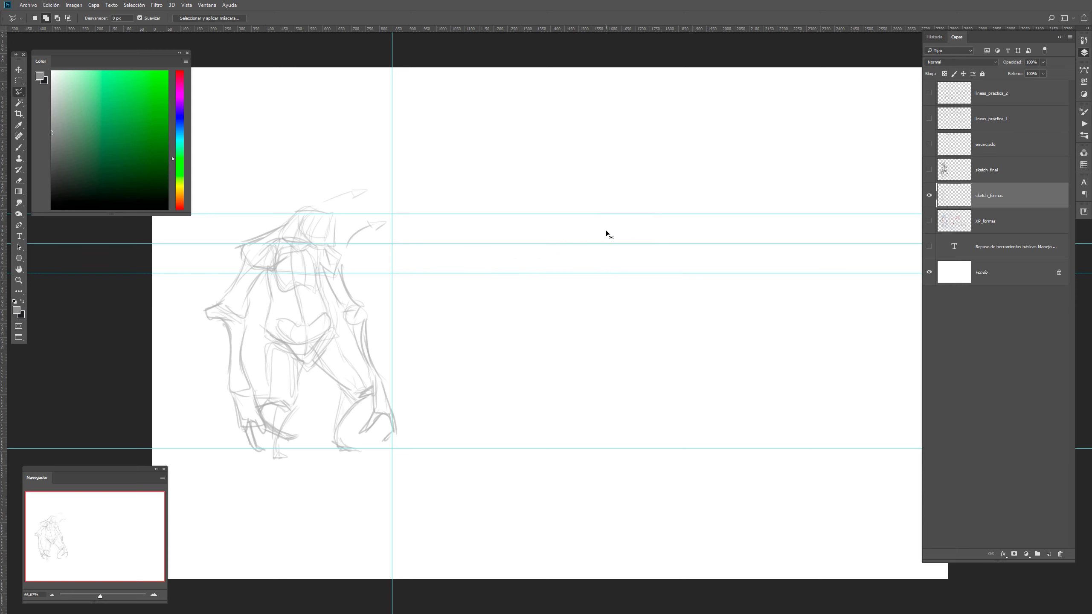
Sketch a narrow, elongated torso shape in gray to the right of the existing figure
{"action": "key", "text": "b"}
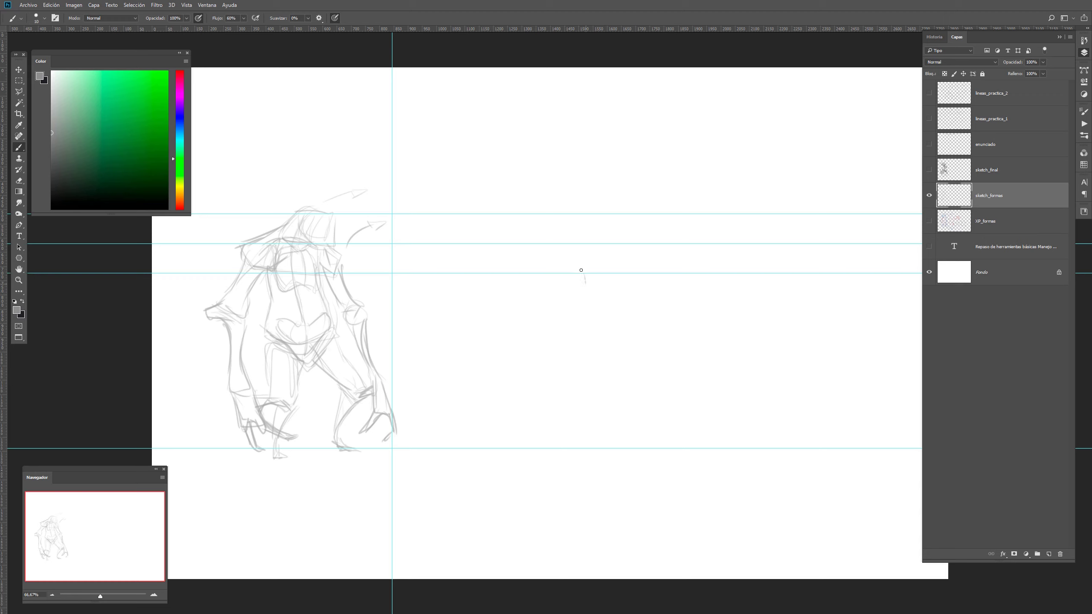
{"action": "mouse_move", "coordinate": [542, 287]}
{"action": "left_mouse_down"}
{"action": "mouse_move", "coordinate": [557, 268]}
{"action": "mouse_move", "coordinate": [582, 270]}
{"action": "mouse_move", "coordinate": [583, 313]}
{"action": "left_mouse_up"}
{"action": "mouse_move", "coordinate": [565, 266]}
{"action": "left_mouse_down"}
{"action": "mouse_move", "coordinate": [584, 312]}
{"action": "mouse_move", "coordinate": [539, 297]}
{"action": "mouse_move", "coordinate": [527, 373]}
{"action": "left_mouse_up"}
{"action": "left_click_drag", "start_coordinate": [533, 312], "coordinate": [526, 364]}
{"action": "mouse_move", "coordinate": [589, 298]}
{"action": "left_mouse_down"}
{"action": "mouse_move", "coordinate": [594, 373]}
{"action": "mouse_move", "coordinate": [575, 382]}
{"action": "mouse_move", "coordinate": [534, 375]}
{"action": "mouse_move", "coordinate": [590, 387]}
{"action": "left_mouse_up"}
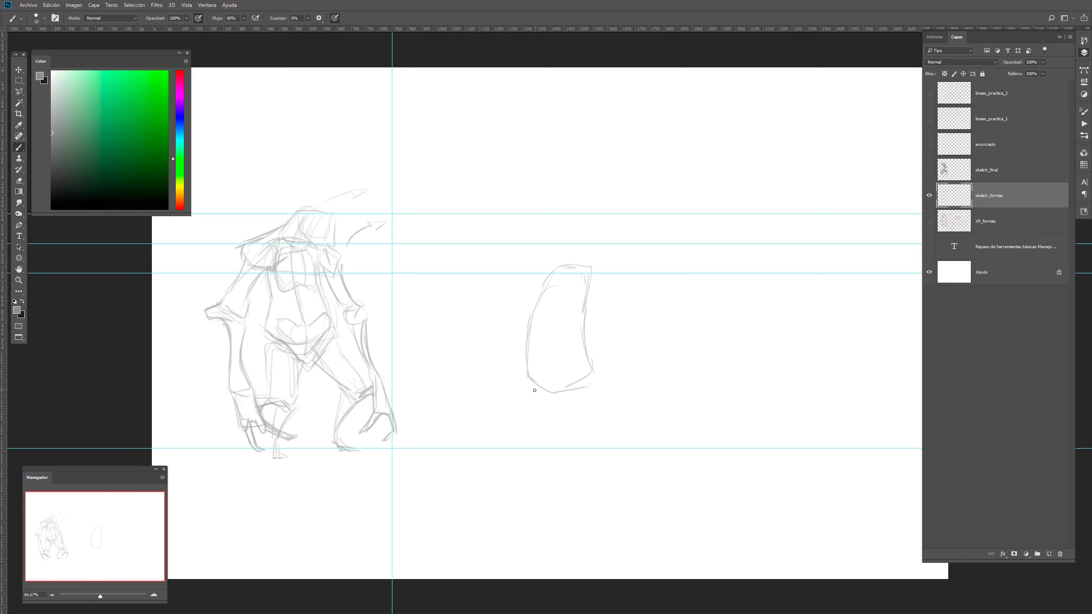
Sketch two short, blocky legs beneath the new torso, down to the lower guide
{"action": "mouse_move", "coordinate": [529, 379]}
{"action": "left_mouse_down"}
{"action": "mouse_move", "coordinate": [533, 409]}
{"action": "mouse_move", "coordinate": [556, 418]}
{"action": "mouse_move", "coordinate": [543, 423]}
{"action": "left_mouse_up"}
{"action": "mouse_move", "coordinate": [530, 382]}
{"action": "left_mouse_down"}
{"action": "mouse_move", "coordinate": [537, 416]}
{"action": "mouse_move", "coordinate": [570, 385]}
{"action": "mouse_move", "coordinate": [590, 385]}
{"action": "mouse_move", "coordinate": [598, 400]}
{"action": "mouse_move", "coordinate": [591, 375]}
{"action": "mouse_move", "coordinate": [606, 395]}
{"action": "left_mouse_up"}
{"action": "mouse_move", "coordinate": [563, 394]}
{"action": "left_mouse_down"}
{"action": "mouse_move", "coordinate": [579, 388]}
{"action": "mouse_move", "coordinate": [588, 399]}
{"action": "left_mouse_up"}
{"action": "mouse_move", "coordinate": [581, 386]}
{"action": "left_mouse_down"}
{"action": "mouse_move", "coordinate": [593, 414]}
{"action": "mouse_move", "coordinate": [537, 425]}
{"action": "mouse_move", "coordinate": [524, 446]}
{"action": "mouse_move", "coordinate": [544, 454]}
{"action": "mouse_move", "coordinate": [574, 385]}
{"action": "left_mouse_up"}
{"action": "mouse_move", "coordinate": [573, 388]}
{"action": "left_mouse_down"}
{"action": "mouse_move", "coordinate": [593, 419]}
{"action": "mouse_move", "coordinate": [606, 407]}
{"action": "left_mouse_up"}
{"action": "mouse_move", "coordinate": [596, 370]}
{"action": "left_mouse_down"}
{"action": "mouse_move", "coordinate": [609, 424]}
{"action": "mouse_move", "coordinate": [590, 404]}
{"action": "mouse_move", "coordinate": [595, 452]}
{"action": "left_mouse_up"}
{"action": "mouse_move", "coordinate": [591, 425]}
{"action": "left_mouse_down"}
{"action": "mouse_move", "coordinate": [615, 452]}
{"action": "mouse_move", "coordinate": [581, 453]}
{"action": "mouse_move", "coordinate": [649, 433]}
{"action": "mouse_move", "coordinate": [593, 440]}
{"action": "mouse_move", "coordinate": [617, 440]}
{"action": "left_mouse_up"}
{"action": "key", "text": "e"}
{"action": "key", "text": "b"}
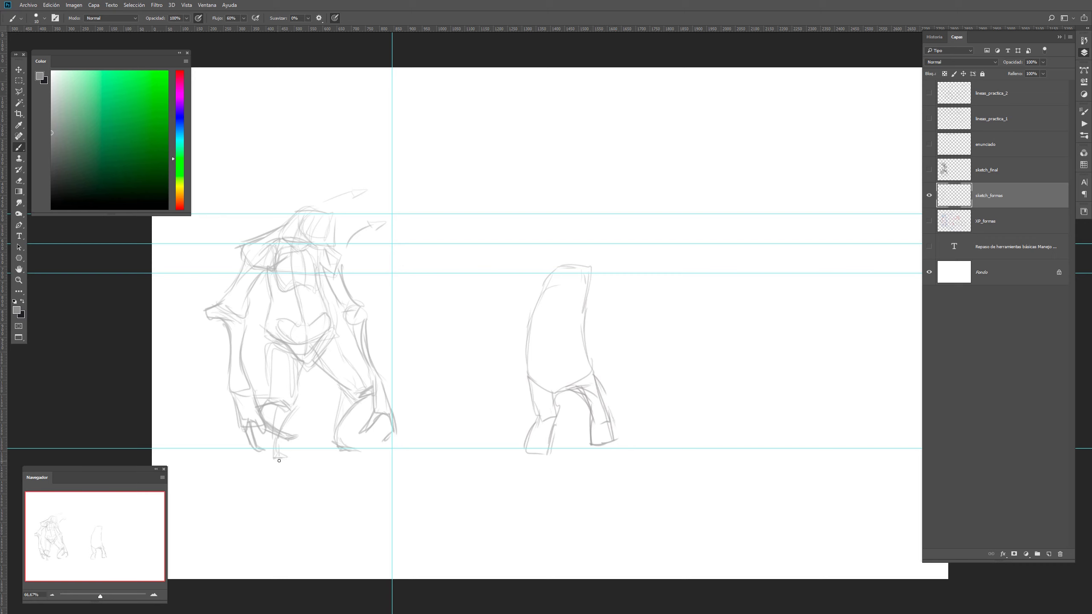
{"action": "left_click_drag", "start_coordinate": [392, 451], "coordinate": [623, 452]}
{"action": "key", "text": "ctrl+z"}
{"action": "left_click_drag", "start_coordinate": [237, 471], "coordinate": [444, 434]}
{"action": "key", "text": "ctrl+z"}
{"action": "mouse_move", "coordinate": [551, 277]}
{"action": "left_mouse_down"}
{"action": "mouse_move", "coordinate": [590, 233]}
{"action": "mouse_move", "coordinate": [609, 242]}
{"action": "mouse_move", "coordinate": [611, 264]}
{"action": "mouse_move", "coordinate": [613, 251]}
{"action": "mouse_move", "coordinate": [596, 286]}
{"action": "left_mouse_up"}
{"action": "key", "text": "ctrl+z"}
Sketch the boxy head jutting forward and the left shoulder on top of the new torso, erasing stray lines
{"action": "left_click_drag", "start_coordinate": [580, 254], "coordinate": [607, 284]}
{"action": "key", "text": "e"}
{"action": "mouse_move", "coordinate": [598, 286]}
{"action": "left_mouse_down"}
{"action": "mouse_move", "coordinate": [596, 263]}
{"action": "mouse_move", "coordinate": [607, 285]}
{"action": "mouse_move", "coordinate": [616, 244]}
{"action": "mouse_move", "coordinate": [600, 269]}
{"action": "mouse_move", "coordinate": [594, 239]}
{"action": "mouse_move", "coordinate": [616, 269]}
{"action": "mouse_move", "coordinate": [607, 292]}
{"action": "mouse_move", "coordinate": [596, 281]}
{"action": "mouse_move", "coordinate": [538, 283]}
{"action": "mouse_move", "coordinate": [559, 271]}
{"action": "mouse_move", "coordinate": [534, 295]}
{"action": "mouse_move", "coordinate": [593, 304]}
{"action": "mouse_move", "coordinate": [535, 295]}
{"action": "mouse_move", "coordinate": [499, 321]}
{"action": "mouse_move", "coordinate": [536, 337]}
{"action": "left_mouse_up"}
{"action": "key", "text": "]"}
{"action": "key", "text": "b"}
{"action": "key", "text": "ctrl+z"}
{"action": "mouse_move", "coordinate": [550, 289]}
{"action": "left_mouse_down"}
{"action": "mouse_move", "coordinate": [558, 334]}
{"action": "mouse_move", "coordinate": [546, 314]}
{"action": "mouse_move", "coordinate": [597, 325]}
{"action": "mouse_move", "coordinate": [555, 333]}
{"action": "mouse_move", "coordinate": [599, 320]}
{"action": "left_mouse_up"}
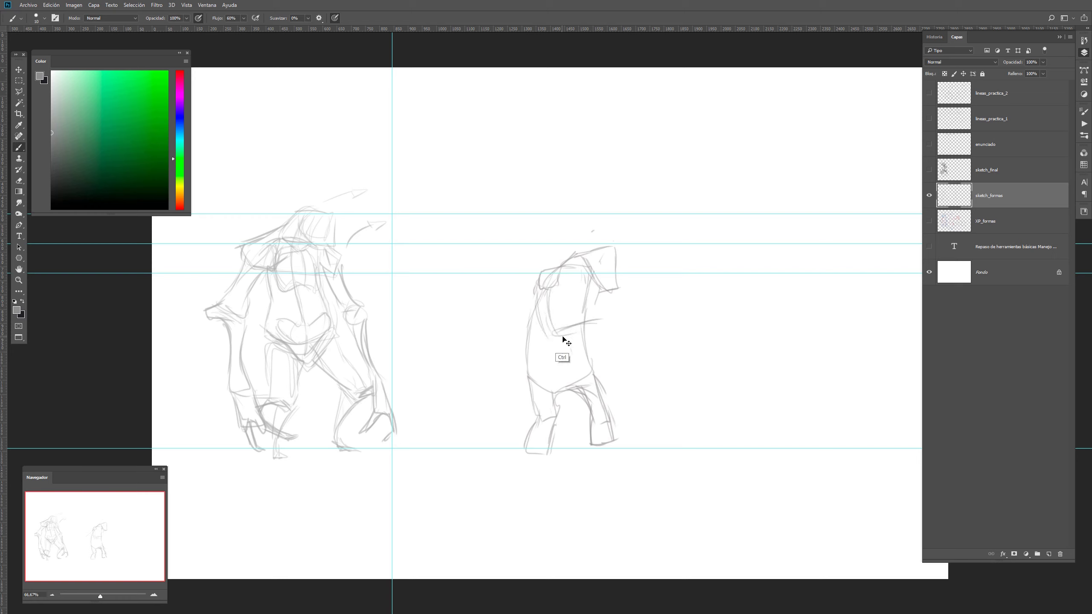
{"action": "key", "text": "ctrl+alt+z"}
{"action": "key", "text": "ctrl+alt+z"}
{"action": "key", "text": "ctrl+alt+z"}
{"action": "key", "text": "ctrl+z"}
{"action": "key", "text": "ctrl+z"}
Sketch the second figure's near arm hanging from the shoulder, with a thin upper arm and a thick, flaring forearm
{"action": "left_click_drag", "start_coordinate": [539, 275], "coordinate": [493, 319]}
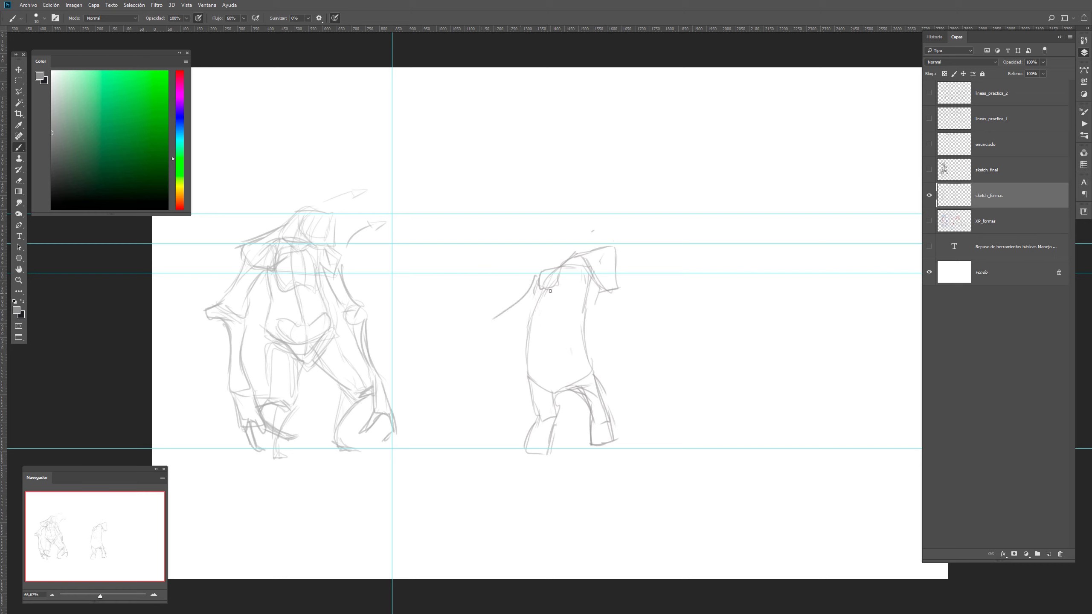
{"action": "key", "text": "ctrl+z"}
{"action": "left_click_drag", "start_coordinate": [541, 276], "coordinate": [494, 323]}
{"action": "key", "text": "ctrl+z"}
{"action": "mouse_move", "coordinate": [539, 275]}
{"action": "left_mouse_down"}
{"action": "mouse_move", "coordinate": [506, 308]}
{"action": "mouse_move", "coordinate": [521, 313]}
{"action": "mouse_move", "coordinate": [510, 319]}
{"action": "mouse_move", "coordinate": [546, 293]}
{"action": "mouse_move", "coordinate": [485, 331]}
{"action": "mouse_move", "coordinate": [501, 336]}
{"action": "mouse_move", "coordinate": [487, 331]}
{"action": "left_mouse_up"}
{"action": "mouse_move", "coordinate": [487, 334]}
{"action": "left_mouse_down"}
{"action": "mouse_move", "coordinate": [502, 338]}
{"action": "mouse_move", "coordinate": [484, 343]}
{"action": "mouse_move", "coordinate": [486, 393]}
{"action": "mouse_move", "coordinate": [507, 368]}
{"action": "mouse_move", "coordinate": [489, 389]}
{"action": "mouse_move", "coordinate": [513, 319]}
{"action": "left_mouse_up"}
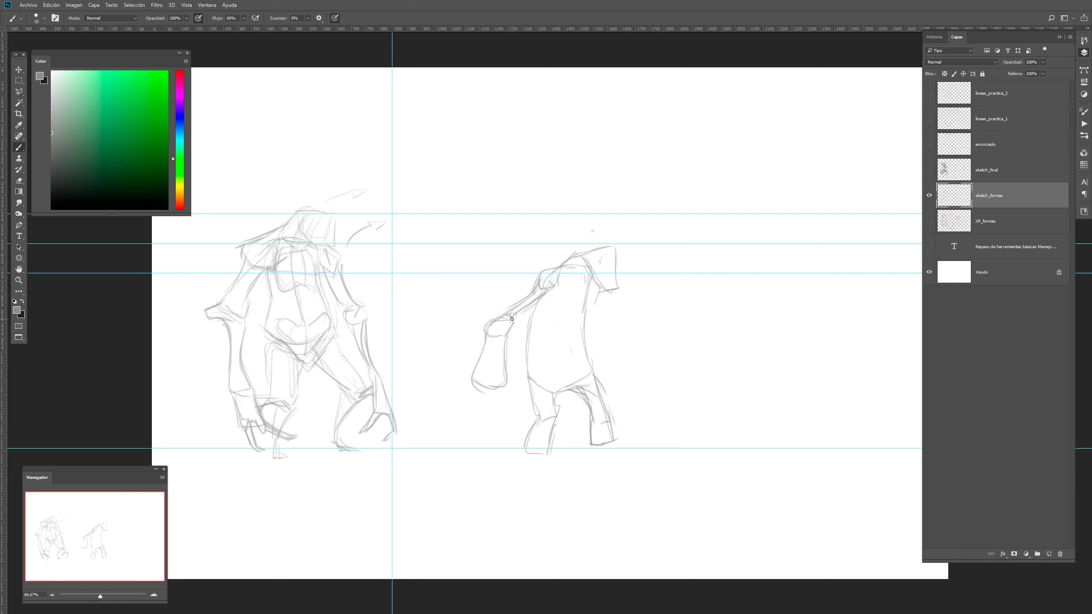
Sketch the second figure's far arm with its blocky forearm, and add clawed fingers to both hands
{"action": "mouse_move", "coordinate": [604, 286]}
{"action": "left_mouse_down"}
{"action": "mouse_move", "coordinate": [588, 305]}
{"action": "mouse_move", "coordinate": [600, 304]}
{"action": "mouse_move", "coordinate": [602, 342]}
{"action": "mouse_move", "coordinate": [605, 322]}
{"action": "mouse_move", "coordinate": [615, 347]}
{"action": "mouse_move", "coordinate": [612, 324]}
{"action": "left_mouse_up"}
{"action": "mouse_move", "coordinate": [600, 341]}
{"action": "left_mouse_down"}
{"action": "mouse_move", "coordinate": [601, 330]}
{"action": "mouse_move", "coordinate": [618, 372]}
{"action": "left_mouse_up"}
{"action": "mouse_move", "coordinate": [607, 330]}
{"action": "left_mouse_down"}
{"action": "mouse_move", "coordinate": [638, 364]}
{"action": "mouse_move", "coordinate": [627, 377]}
{"action": "mouse_move", "coordinate": [611, 329]}
{"action": "mouse_move", "coordinate": [630, 353]}
{"action": "left_mouse_up"}
{"action": "left_click_drag", "start_coordinate": [494, 390], "coordinate": [504, 413]}
{"action": "mouse_move", "coordinate": [504, 394]}
{"action": "left_mouse_down"}
{"action": "mouse_move", "coordinate": [506, 419]}
{"action": "mouse_move", "coordinate": [516, 381]}
{"action": "mouse_move", "coordinate": [522, 401]}
{"action": "mouse_move", "coordinate": [480, 401]}
{"action": "mouse_move", "coordinate": [484, 409]}
{"action": "mouse_move", "coordinate": [484, 394]}
{"action": "mouse_move", "coordinate": [466, 400]}
{"action": "left_mouse_up"}
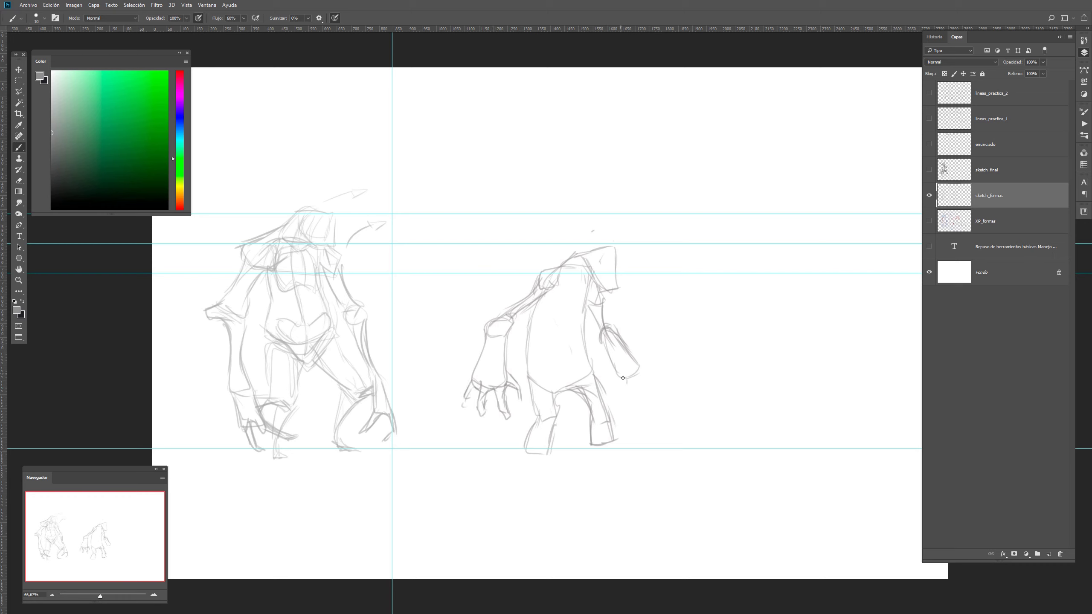
{"action": "mouse_move", "coordinate": [623, 361]}
{"action": "left_mouse_down"}
{"action": "mouse_move", "coordinate": [620, 390]}
{"action": "mouse_move", "coordinate": [633, 361]}
{"action": "mouse_move", "coordinate": [649, 378]}
{"action": "mouse_move", "coordinate": [629, 366]}
{"action": "mouse_move", "coordinate": [644, 374]}
{"action": "mouse_move", "coordinate": [641, 386]}
{"action": "mouse_move", "coordinate": [632, 375]}
{"action": "mouse_move", "coordinate": [630, 387]}
{"action": "mouse_move", "coordinate": [631, 371]}
{"action": "mouse_move", "coordinate": [618, 382]}
{"action": "mouse_move", "coordinate": [619, 339]}
{"action": "left_mouse_up"}
Enclose the far forearm and hand with the lasso, move them slightly down and away from the body, and clear the selection
{"action": "key", "text": "l"}
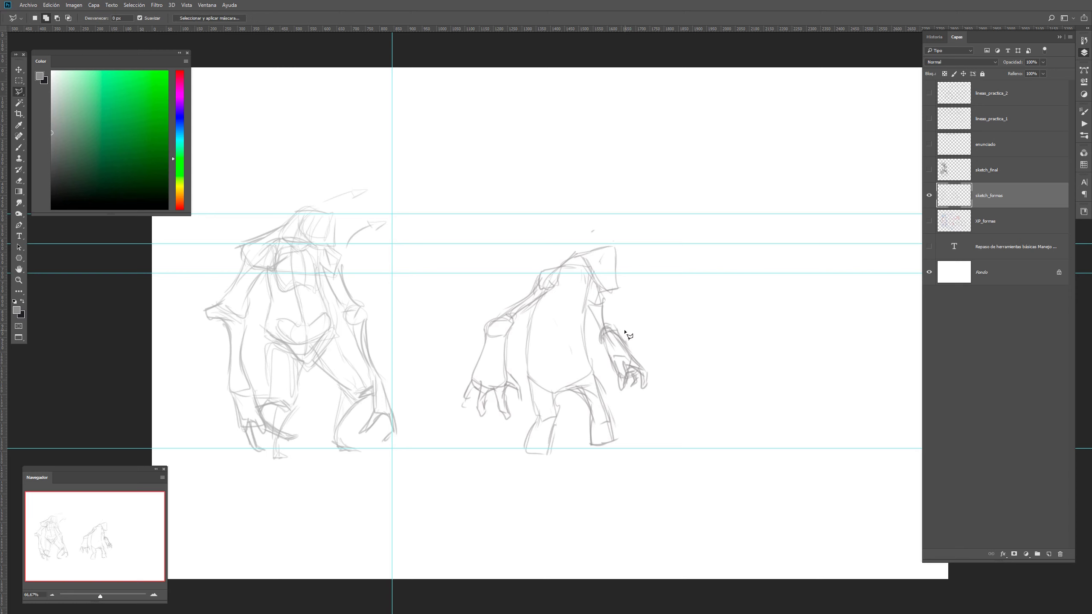
{"action": "mouse_move", "coordinate": [627, 328]}
{"action": "left_mouse_down"}
{"action": "mouse_move", "coordinate": [599, 339]}
{"action": "mouse_move", "coordinate": [641, 409]}
{"action": "mouse_move", "coordinate": [658, 361]}
{"action": "mouse_move", "coordinate": [632, 329]}
{"action": "left_mouse_up"}
{"action": "key", "text": "v"}
{"action": "left_click_drag", "start_coordinate": [656, 412], "coordinate": [671, 415]}
{"action": "key", "text": "Return"}
{"action": "key", "text": "ctrl+d"}
{"action": "key", "text": "b"}
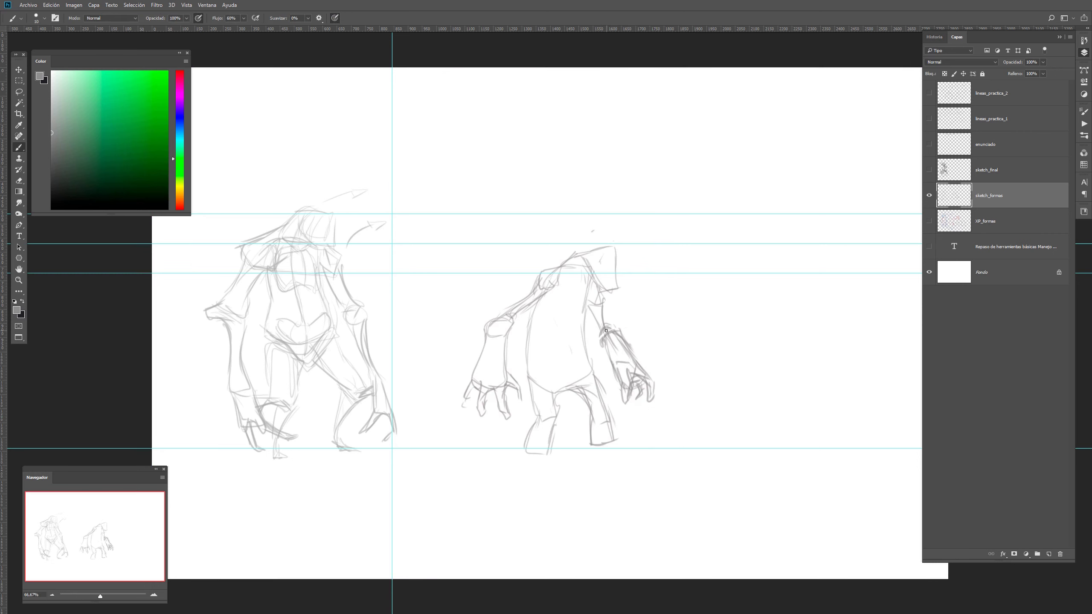
Erase the stray lines around the far arm's elbow and clean up its joint with the forearm
{"action": "key", "text": "e"}
{"action": "left_click_drag", "start_coordinate": [606, 331], "coordinate": [605, 326]}
{"action": "key", "text": "b"}
{"action": "key", "text": "e"}
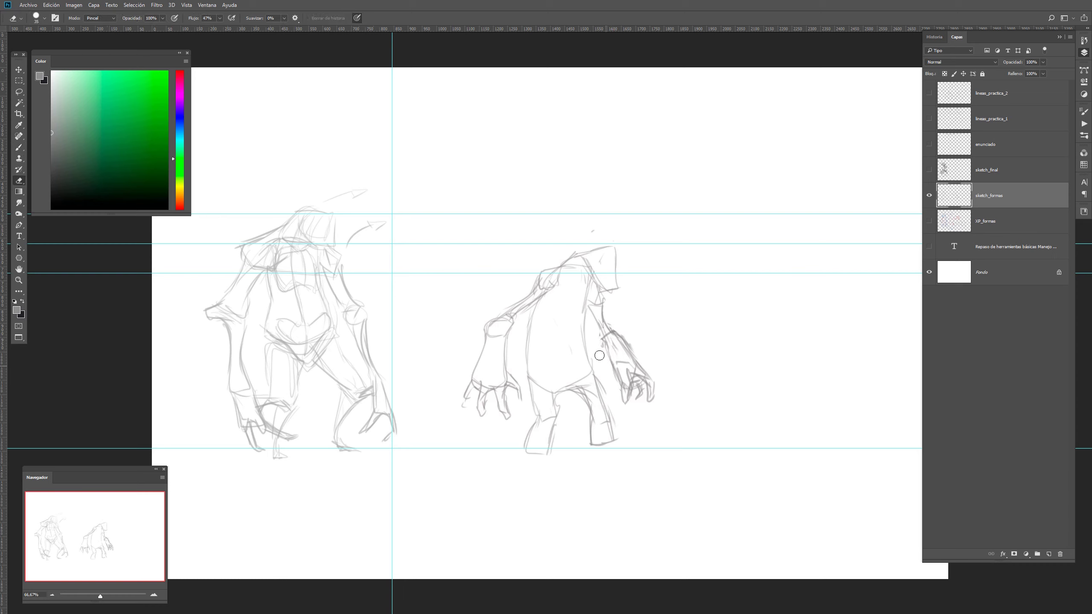
{"action": "key", "text": "b"}
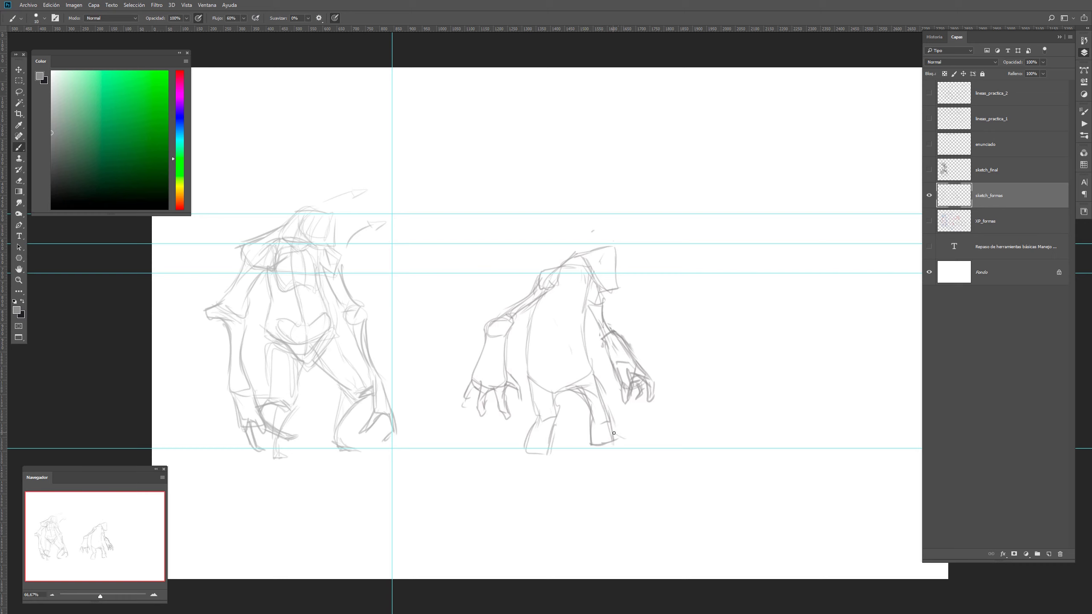
Sketch splayed, webbed feet with pointed toes at the ends of both legs of the second figure
{"action": "left_click_drag", "start_coordinate": [612, 439], "coordinate": [646, 440]}
{"action": "left_click_drag", "start_coordinate": [527, 447], "coordinate": [529, 466]}
{"action": "mouse_move", "coordinate": [603, 443]}
{"action": "left_mouse_down"}
{"action": "mouse_move", "coordinate": [622, 458]}
{"action": "mouse_move", "coordinate": [623, 440]}
{"action": "left_mouse_up"}
{"action": "left_click_drag", "start_coordinate": [297, 180], "coordinate": [345, 156]}
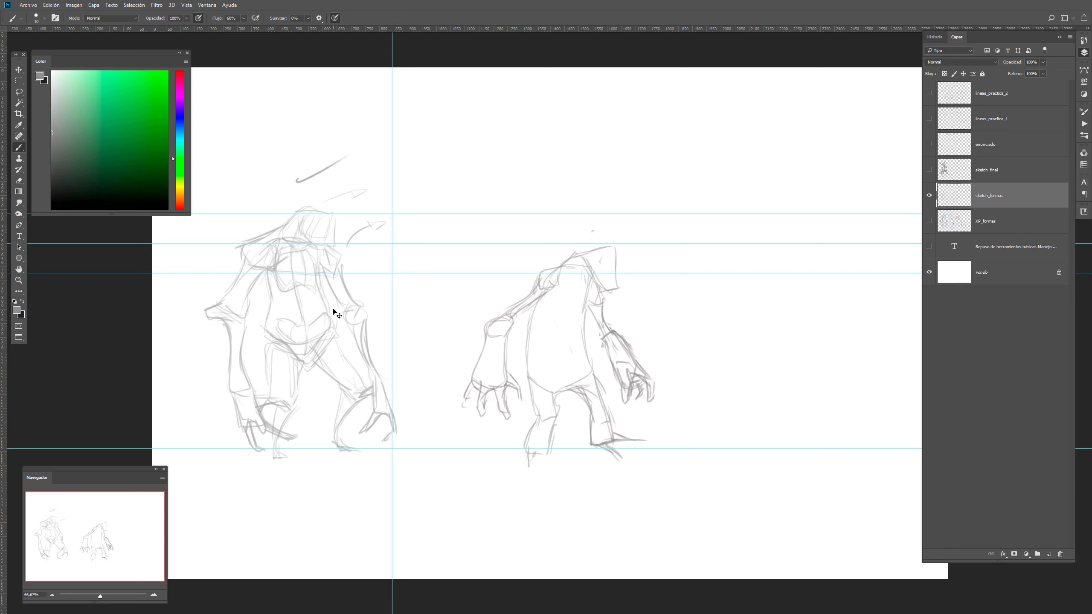
{"action": "key", "text": "ctrl+z"}
{"action": "mouse_move", "coordinate": [531, 454]}
{"action": "left_mouse_down"}
{"action": "mouse_move", "coordinate": [527, 464]}
{"action": "mouse_move", "coordinate": [542, 452]}
{"action": "mouse_move", "coordinate": [557, 462]}
{"action": "mouse_move", "coordinate": [553, 446]}
{"action": "mouse_move", "coordinate": [563, 466]}
{"action": "left_mouse_up"}
{"action": "left_click_drag", "start_coordinate": [618, 435], "coordinate": [647, 442]}
{"action": "left_click_drag", "start_coordinate": [552, 455], "coordinate": [565, 466]}
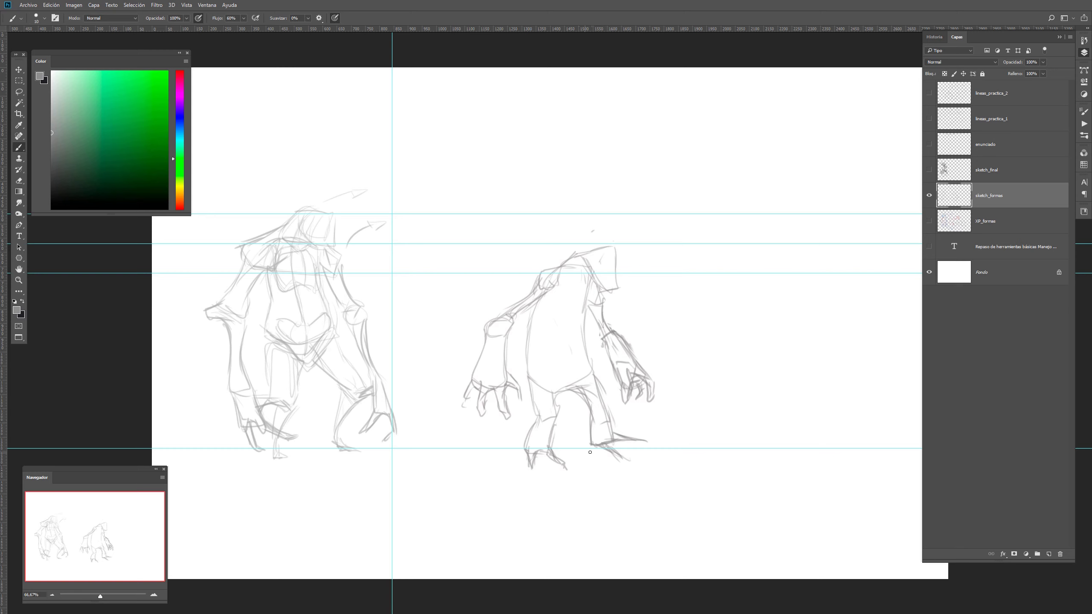
{"action": "mouse_move", "coordinate": [532, 467]}
{"action": "left_mouse_down"}
{"action": "mouse_move", "coordinate": [562, 464]}
{"action": "mouse_move", "coordinate": [566, 450]}
{"action": "mouse_move", "coordinate": [635, 446]}
{"action": "mouse_move", "coordinate": [631, 432]}
{"action": "left_mouse_up"}
Draw curling tentacles from the second figure's mouth and round eyes on its boxy head
{"action": "mouse_move", "coordinate": [603, 283]}
{"action": "left_mouse_down"}
{"action": "mouse_move", "coordinate": [622, 307]}
{"action": "mouse_move", "coordinate": [640, 310]}
{"action": "mouse_move", "coordinate": [616, 291]}
{"action": "mouse_move", "coordinate": [663, 312]}
{"action": "mouse_move", "coordinate": [654, 338]}
{"action": "mouse_move", "coordinate": [654, 311]}
{"action": "mouse_move", "coordinate": [664, 340]}
{"action": "mouse_move", "coordinate": [632, 301]}
{"action": "left_mouse_up"}
{"action": "mouse_move", "coordinate": [619, 293]}
{"action": "left_mouse_down"}
{"action": "mouse_move", "coordinate": [642, 291]}
{"action": "mouse_move", "coordinate": [637, 299]}
{"action": "mouse_move", "coordinate": [641, 278]}
{"action": "mouse_move", "coordinate": [656, 272]}
{"action": "left_mouse_up"}
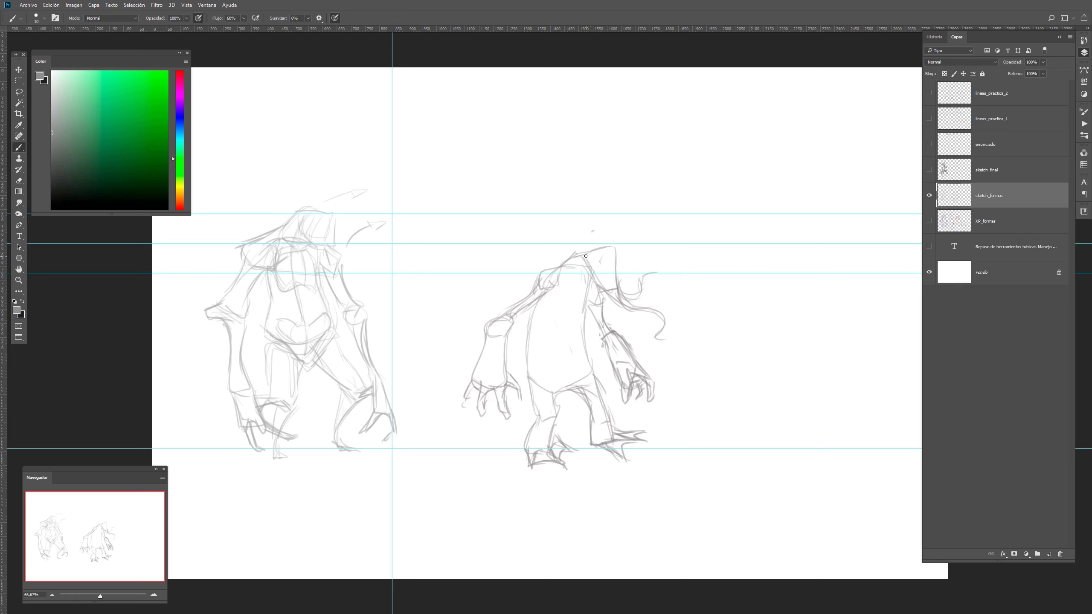
{"action": "mouse_move", "coordinate": [595, 264]}
{"action": "left_mouse_down"}
{"action": "mouse_move", "coordinate": [582, 275]}
{"action": "mouse_move", "coordinate": [620, 273]}
{"action": "mouse_move", "coordinate": [615, 262]}
{"action": "mouse_move", "coordinate": [615, 274]}
{"action": "left_mouse_up"}
{"action": "key", "text": "e"}
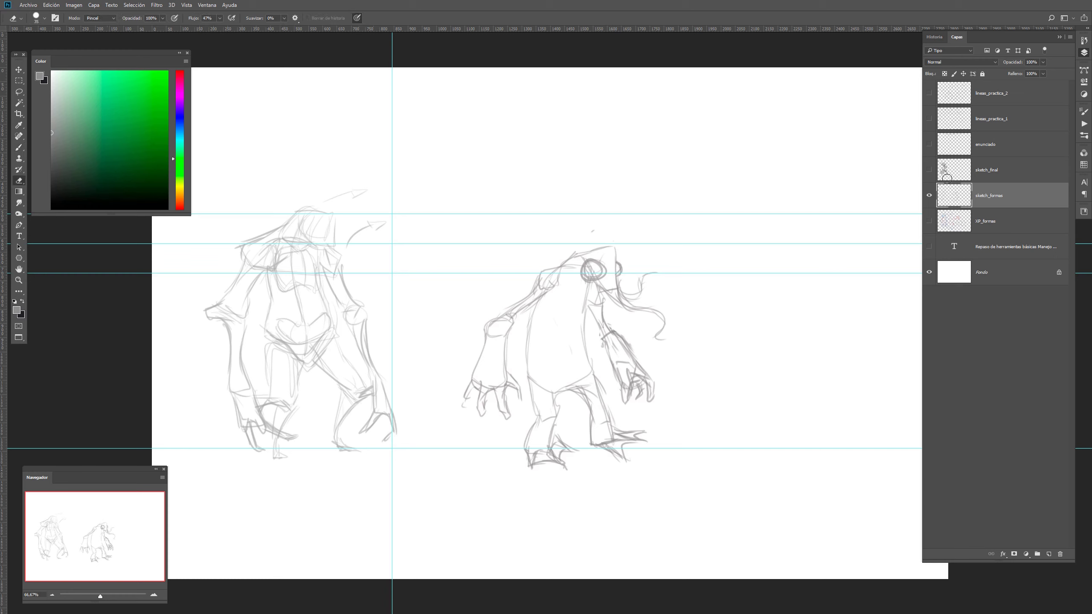
Show the sketch_final layer and hide the guides to compare the finished humanoid with the second figure
{"action": "left_click", "coordinate": [928, 170]}
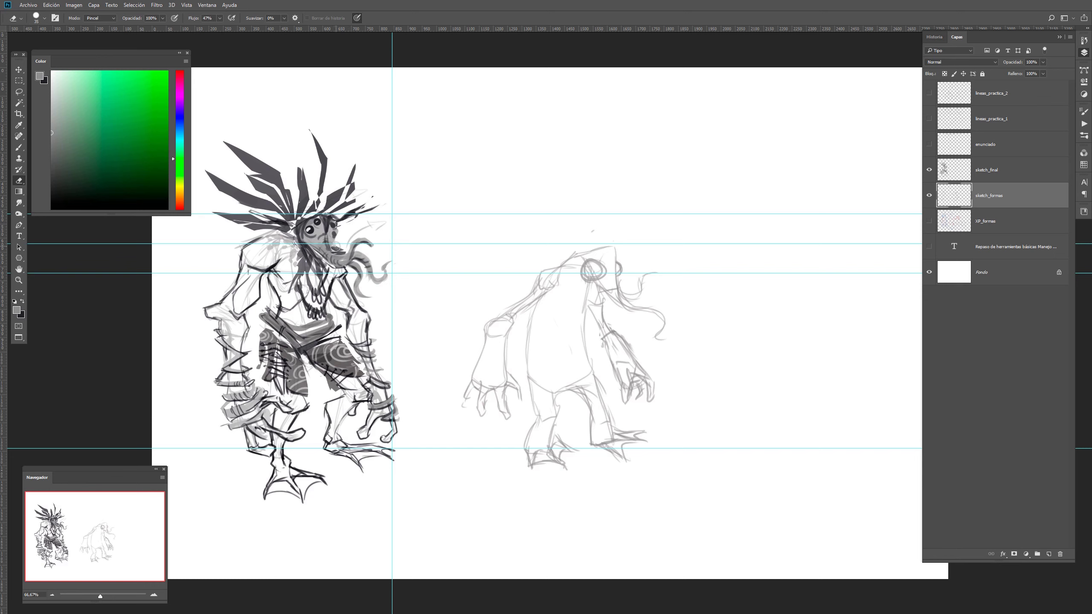
{"action": "key", "text": "ctrl+h"}
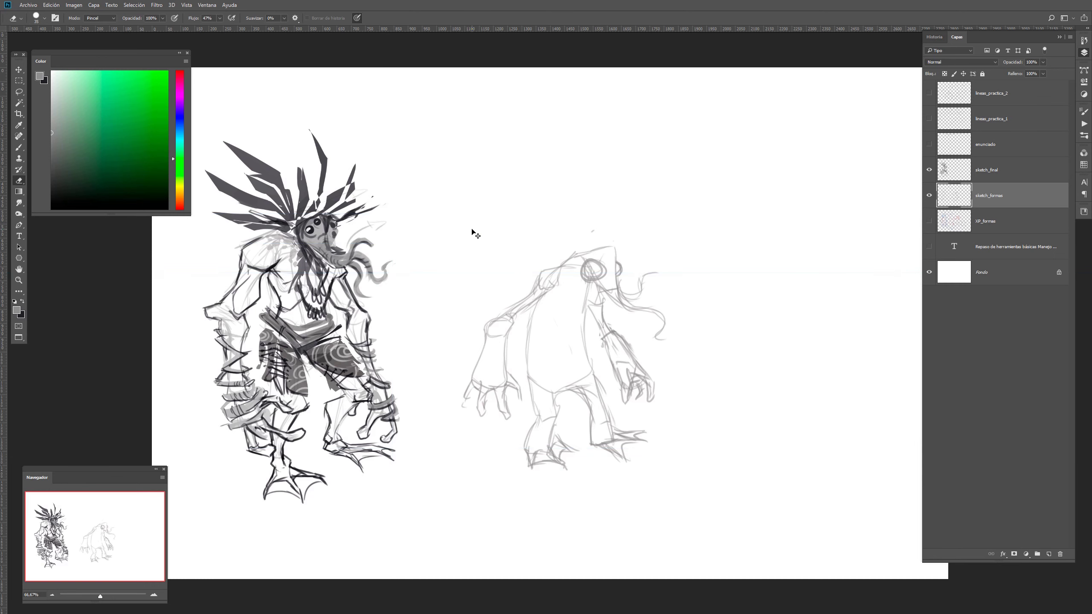
{"action": "left_click_drag", "start_coordinate": [445, 316], "coordinate": [578, 312]}
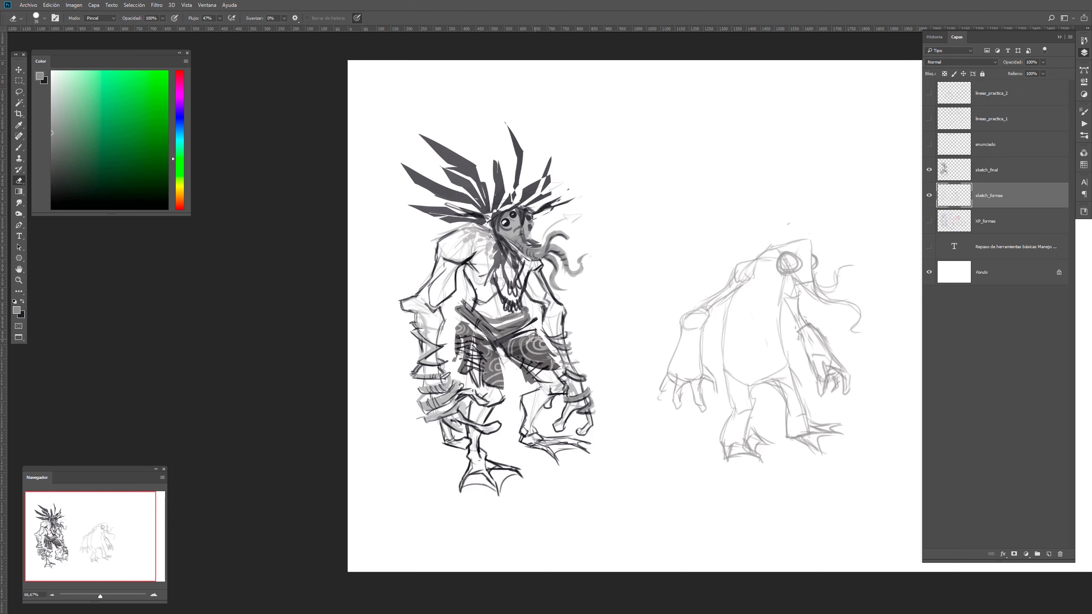
{"action": "left_click_drag", "start_coordinate": [741, 343], "coordinate": [551, 357]}
{"action": "key", "text": "b"}
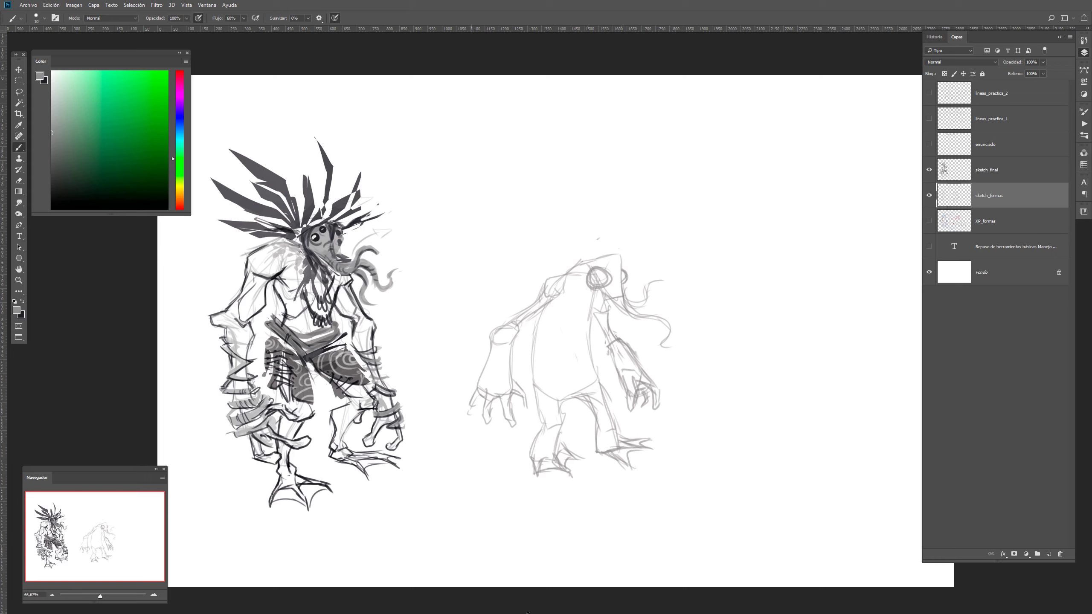
{"action": "key", "text": "v"}
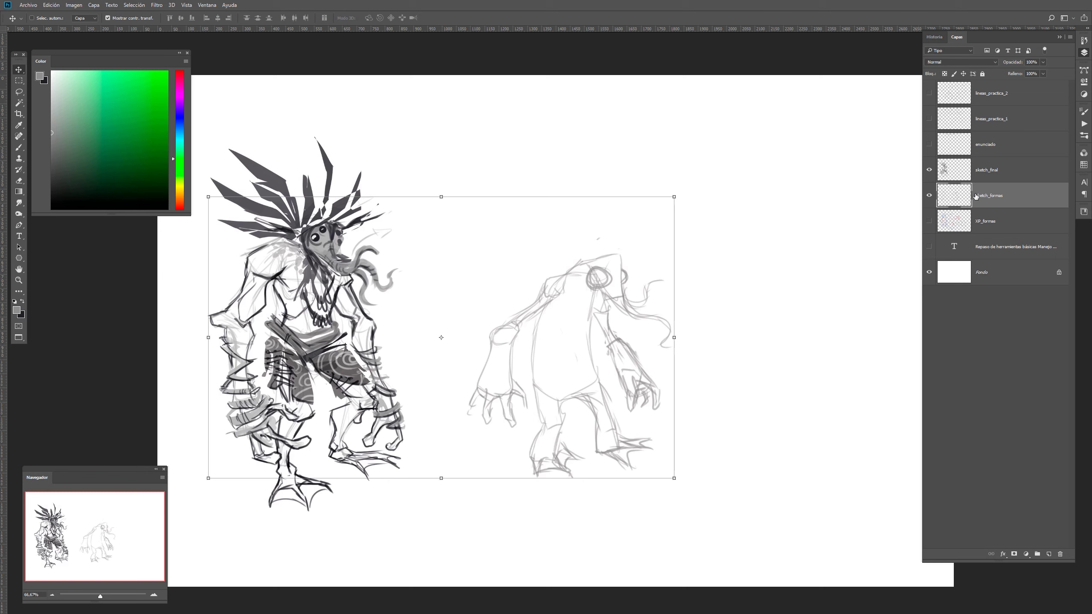
{"action": "left_click", "coordinate": [930, 145]}
{"action": "left_click", "coordinate": [931, 146]}
Show the guides again and sketch a wide, rounded torso outline for a third figure in the empty space beside the second
{"action": "scroll", "coordinate": [707, 366], "scroll_direction": "right", "scroll_amount": 5}
{"action": "key", "text": "ctrl+semicolon"}
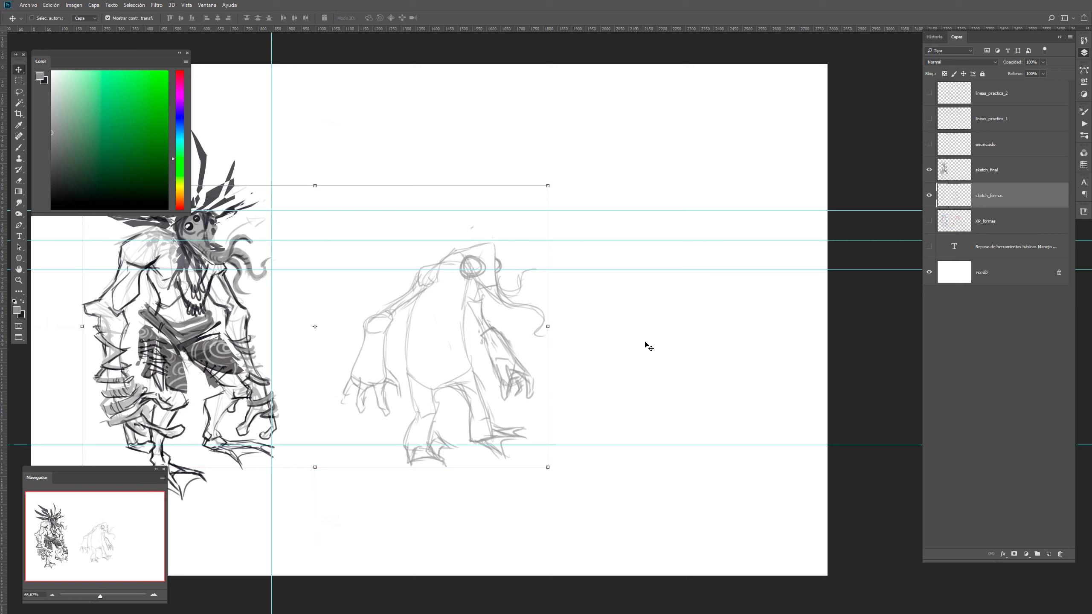
{"action": "key", "text": "b"}
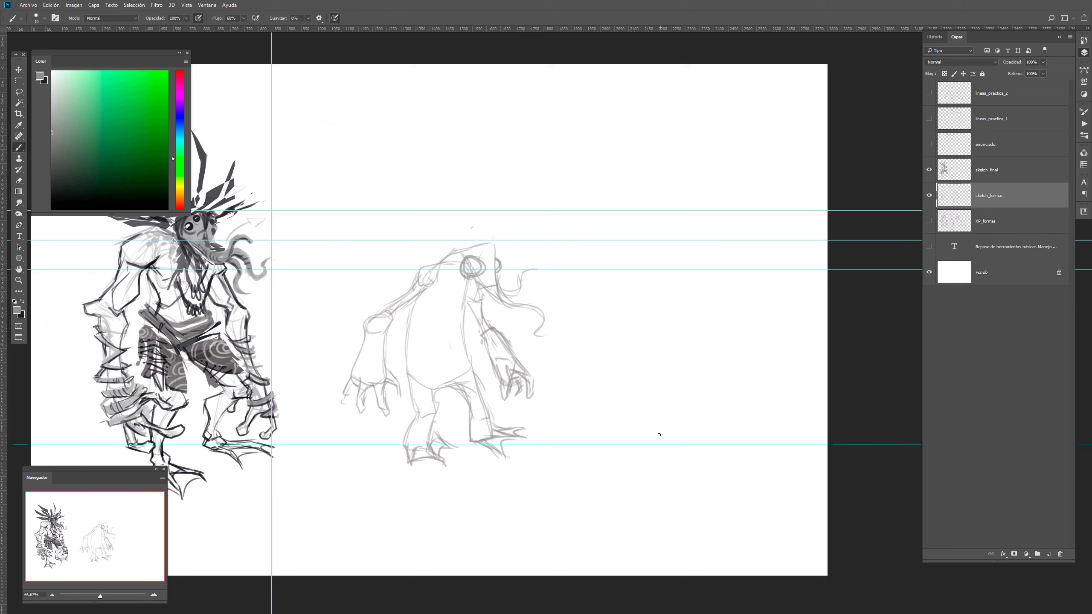
{"action": "mouse_move", "coordinate": [649, 433]}
{"action": "left_mouse_down"}
{"action": "mouse_move", "coordinate": [626, 393]}
{"action": "mouse_move", "coordinate": [630, 294]}
{"action": "mouse_move", "coordinate": [663, 271]}
{"action": "mouse_move", "coordinate": [692, 272]}
{"action": "mouse_move", "coordinate": [707, 298]}
{"action": "mouse_move", "coordinate": [725, 404]}
{"action": "left_mouse_up"}
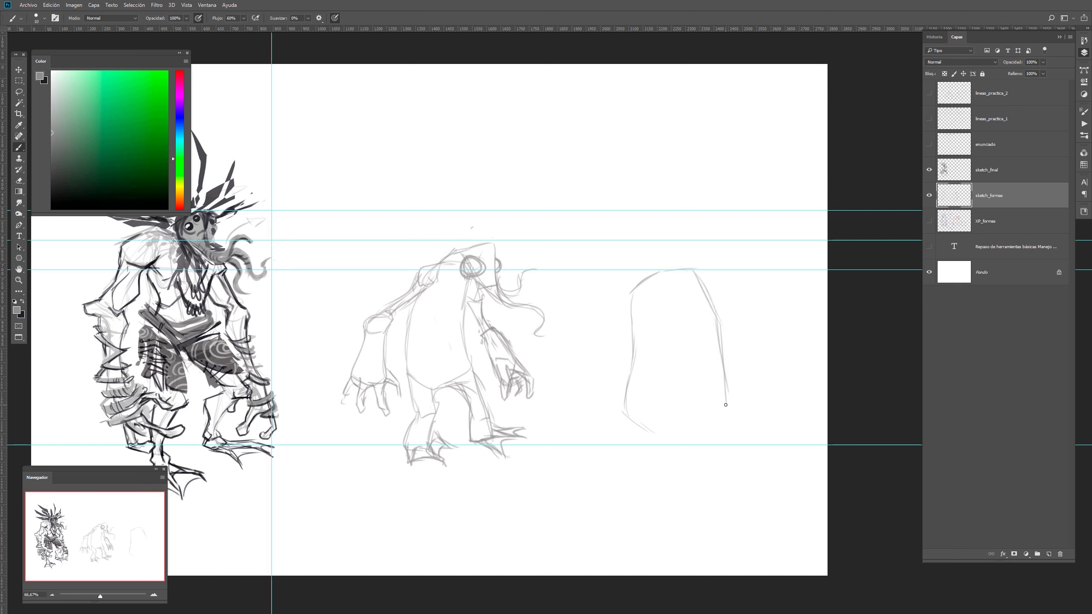
Sketch the rest of the third creature's sack-shaped body and outline its rounded head with a pointed lower edge
{"action": "left_click_drag", "start_coordinate": [720, 362], "coordinate": [723, 428]}
{"action": "mouse_move", "coordinate": [631, 402]}
{"action": "left_mouse_down"}
{"action": "mouse_move", "coordinate": [640, 425]}
{"action": "mouse_move", "coordinate": [658, 432]}
{"action": "mouse_move", "coordinate": [727, 428]}
{"action": "mouse_move", "coordinate": [725, 369]}
{"action": "left_mouse_up"}
{"action": "mouse_move", "coordinate": [625, 291]}
{"action": "left_mouse_down"}
{"action": "mouse_move", "coordinate": [677, 261]}
{"action": "mouse_move", "coordinate": [712, 288]}
{"action": "left_mouse_up"}
{"action": "mouse_move", "coordinate": [711, 287]}
{"action": "left_mouse_down"}
{"action": "mouse_move", "coordinate": [681, 269]}
{"action": "mouse_move", "coordinate": [634, 288]}
{"action": "left_mouse_up"}
{"action": "mouse_move", "coordinate": [644, 284]}
{"action": "left_mouse_down"}
{"action": "mouse_move", "coordinate": [655, 314]}
{"action": "mouse_move", "coordinate": [644, 286]}
{"action": "mouse_move", "coordinate": [673, 317]}
{"action": "mouse_move", "coordinate": [697, 318]}
{"action": "mouse_move", "coordinate": [682, 318]}
{"action": "mouse_move", "coordinate": [714, 301]}
{"action": "left_mouse_up"}
{"action": "mouse_move", "coordinate": [707, 284]}
{"action": "left_mouse_down"}
{"action": "mouse_move", "coordinate": [710, 306]}
{"action": "mouse_move", "coordinate": [698, 314]}
{"action": "mouse_move", "coordinate": [664, 303]}
{"action": "mouse_move", "coordinate": [687, 318]}
{"action": "left_mouse_up"}
{"action": "left_click_drag", "start_coordinate": [685, 318], "coordinate": [714, 290]}
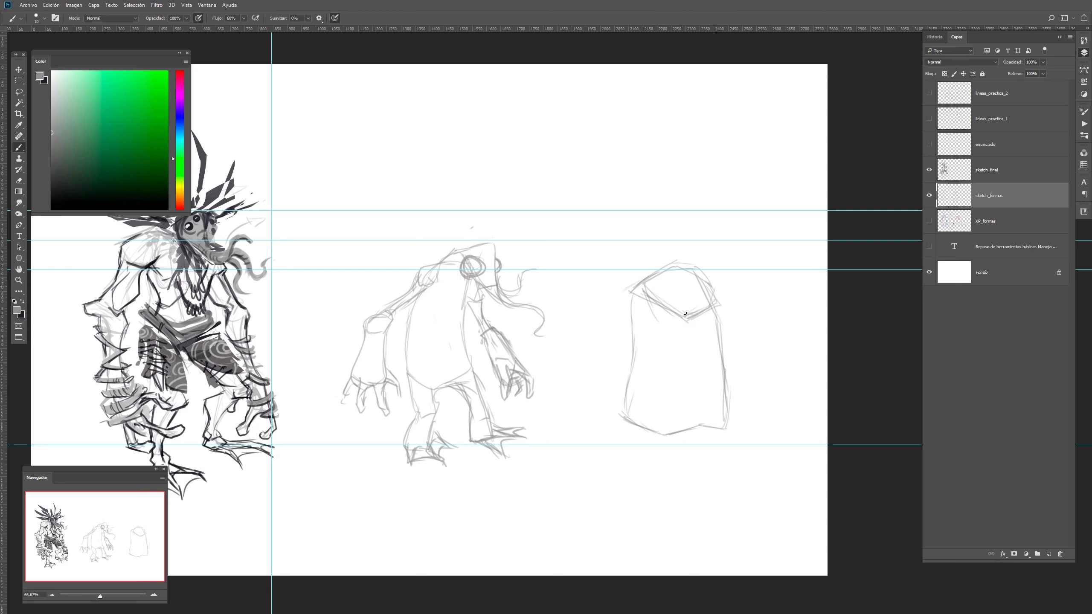
Rough in the third creature's arms, one hanging down and one bent outward with a raised hand
{"action": "mouse_move", "coordinate": [629, 327]}
{"action": "left_mouse_down"}
{"action": "mouse_move", "coordinate": [626, 294]}
{"action": "mouse_move", "coordinate": [617, 346]}
{"action": "mouse_move", "coordinate": [629, 290]}
{"action": "mouse_move", "coordinate": [609, 349]}
{"action": "left_mouse_up"}
{"action": "mouse_move", "coordinate": [717, 294]}
{"action": "left_mouse_down"}
{"action": "mouse_move", "coordinate": [747, 352]}
{"action": "mouse_move", "coordinate": [778, 324]}
{"action": "left_mouse_up"}
{"action": "left_click_drag", "start_coordinate": [757, 336], "coordinate": [786, 319]}
{"action": "left_click_drag", "start_coordinate": [624, 299], "coordinate": [607, 356]}
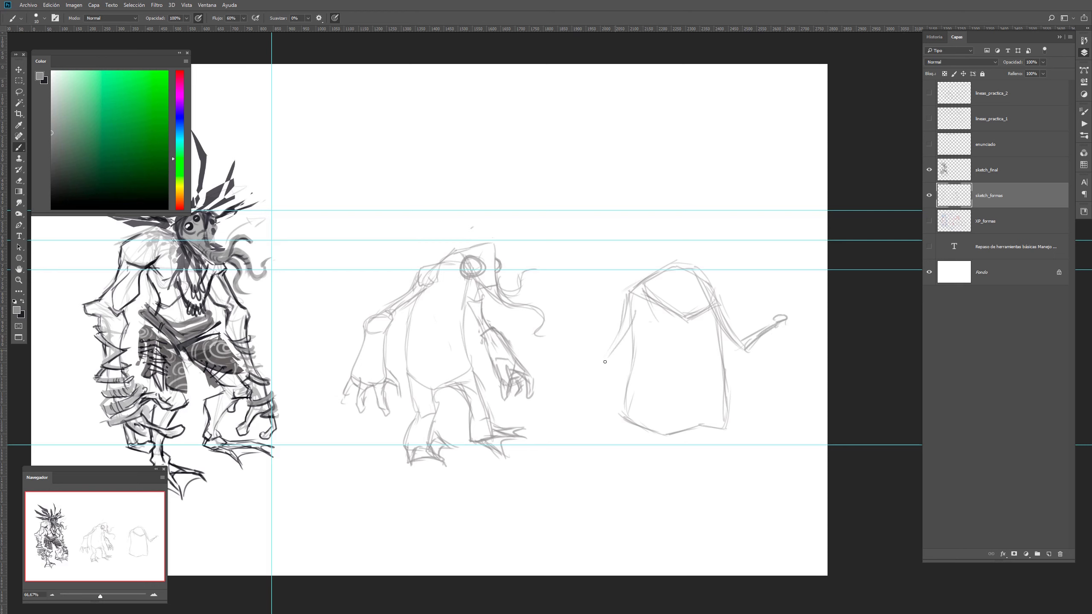
{"action": "left_click_drag", "start_coordinate": [634, 313], "coordinate": [602, 363]}
Draw long guide strokes for the tall headdress spikes rising from the third creature's head
{"action": "mouse_move", "coordinate": [674, 305]}
{"action": "left_mouse_down"}
{"action": "mouse_move", "coordinate": [714, 301]}
{"action": "mouse_move", "coordinate": [591, 171]}
{"action": "mouse_move", "coordinate": [659, 263]}
{"action": "mouse_move", "coordinate": [657, 160]}
{"action": "left_mouse_up"}
{"action": "left_click_drag", "start_coordinate": [658, 165], "coordinate": [691, 268]}
{"action": "mouse_move", "coordinate": [688, 144]}
{"action": "left_mouse_down"}
{"action": "mouse_move", "coordinate": [691, 269]}
{"action": "mouse_move", "coordinate": [712, 284]}
{"action": "left_mouse_up"}
Add headdress spikes and wrist bands around both forearms of the middle creature
{"action": "mouse_move", "coordinate": [405, 252]}
{"action": "left_mouse_down"}
{"action": "mouse_move", "coordinate": [564, 291]}
{"action": "mouse_move", "coordinate": [631, 291]}
{"action": "mouse_move", "coordinate": [691, 345]}
{"action": "mouse_move", "coordinate": [703, 336]}
{"action": "left_mouse_up"}
{"action": "mouse_move", "coordinate": [666, 296]}
{"action": "left_mouse_down"}
{"action": "mouse_move", "coordinate": [683, 349]}
{"action": "mouse_move", "coordinate": [705, 346]}
{"action": "mouse_move", "coordinate": [678, 283]}
{"action": "mouse_move", "coordinate": [599, 279]}
{"action": "mouse_move", "coordinate": [650, 277]}
{"action": "mouse_move", "coordinate": [644, 264]}
{"action": "left_mouse_up"}
{"action": "mouse_move", "coordinate": [688, 290]}
{"action": "left_mouse_down"}
{"action": "mouse_move", "coordinate": [678, 249]}
{"action": "mouse_move", "coordinate": [687, 277]}
{"action": "mouse_move", "coordinate": [748, 263]}
{"action": "mouse_move", "coordinate": [750, 279]}
{"action": "left_mouse_up"}
{"action": "mouse_move", "coordinate": [599, 384]}
{"action": "left_mouse_down"}
{"action": "mouse_move", "coordinate": [610, 391]}
{"action": "mouse_move", "coordinate": [600, 433]}
{"action": "mouse_move", "coordinate": [571, 398]}
{"action": "mouse_move", "coordinate": [617, 380]}
{"action": "mouse_move", "coordinate": [615, 403]}
{"action": "left_mouse_up"}
{"action": "mouse_move", "coordinate": [581, 401]}
{"action": "left_mouse_down"}
{"action": "mouse_move", "coordinate": [603, 389]}
{"action": "mouse_move", "coordinate": [619, 438]}
{"action": "left_mouse_up"}
{"action": "mouse_move", "coordinate": [746, 383]}
{"action": "left_mouse_down"}
{"action": "mouse_move", "coordinate": [739, 414]}
{"action": "mouse_move", "coordinate": [749, 397]}
{"action": "mouse_move", "coordinate": [744, 419]}
{"action": "mouse_move", "coordinate": [723, 401]}
{"action": "mouse_move", "coordinate": [749, 397]}
{"action": "mouse_move", "coordinate": [711, 382]}
{"action": "mouse_move", "coordinate": [736, 371]}
{"action": "left_mouse_up"}
{"action": "left_click_drag", "start_coordinate": [738, 372], "coordinate": [728, 375]}
Sketch the middle creature's V-shaped loincloth, flaring cloth over the legs and a hanging necklace
{"action": "left_click_drag", "start_coordinate": [625, 399], "coordinate": [673, 435]}
{"action": "mouse_move", "coordinate": [627, 390]}
{"action": "left_mouse_down"}
{"action": "mouse_move", "coordinate": [675, 423]}
{"action": "mouse_move", "coordinate": [701, 417]}
{"action": "mouse_move", "coordinate": [632, 392]}
{"action": "mouse_move", "coordinate": [675, 402]}
{"action": "mouse_move", "coordinate": [696, 391]}
{"action": "mouse_move", "coordinate": [609, 479]}
{"action": "mouse_move", "coordinate": [628, 481]}
{"action": "left_mouse_up"}
{"action": "mouse_move", "coordinate": [665, 438]}
{"action": "left_mouse_down"}
{"action": "mouse_move", "coordinate": [652, 469]}
{"action": "mouse_move", "coordinate": [669, 430]}
{"action": "mouse_move", "coordinate": [697, 457]}
{"action": "left_mouse_up"}
{"action": "left_click_drag", "start_coordinate": [709, 417], "coordinate": [724, 449]}
{"action": "left_click_drag", "start_coordinate": [687, 364], "coordinate": [691, 385]}
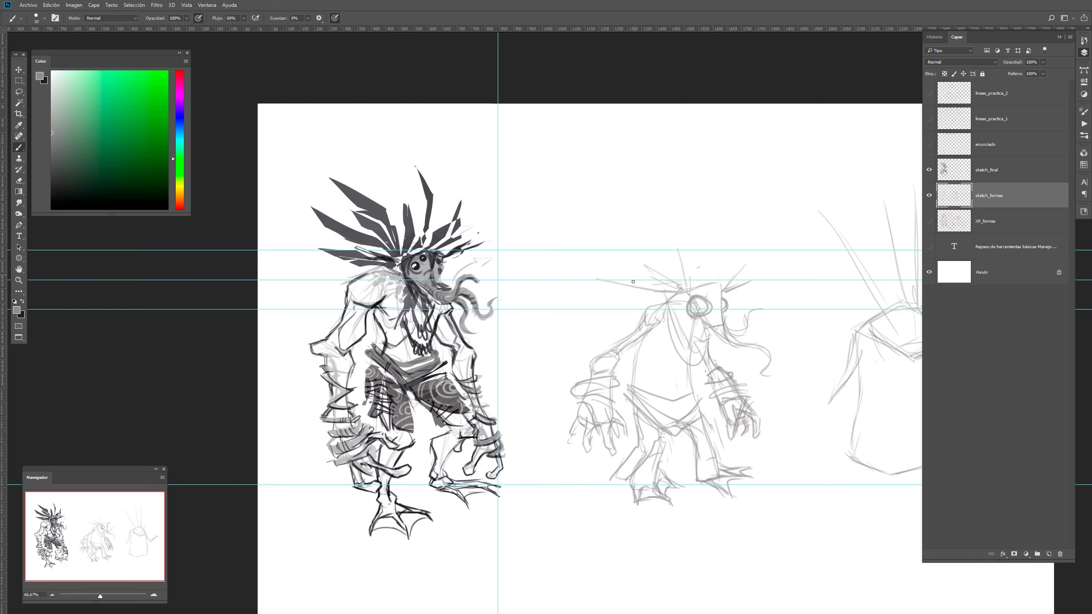
Build up the third creature's tall central headdress spikes, the headband and the facial shape below them
{"action": "left_click_drag", "start_coordinate": [715, 324], "coordinate": [623, 312]}
{"action": "mouse_move", "coordinate": [770, 317]}
{"action": "left_mouse_down"}
{"action": "mouse_move", "coordinate": [711, 305]}
{"action": "mouse_move", "coordinate": [689, 315]}
{"action": "left_mouse_up"}
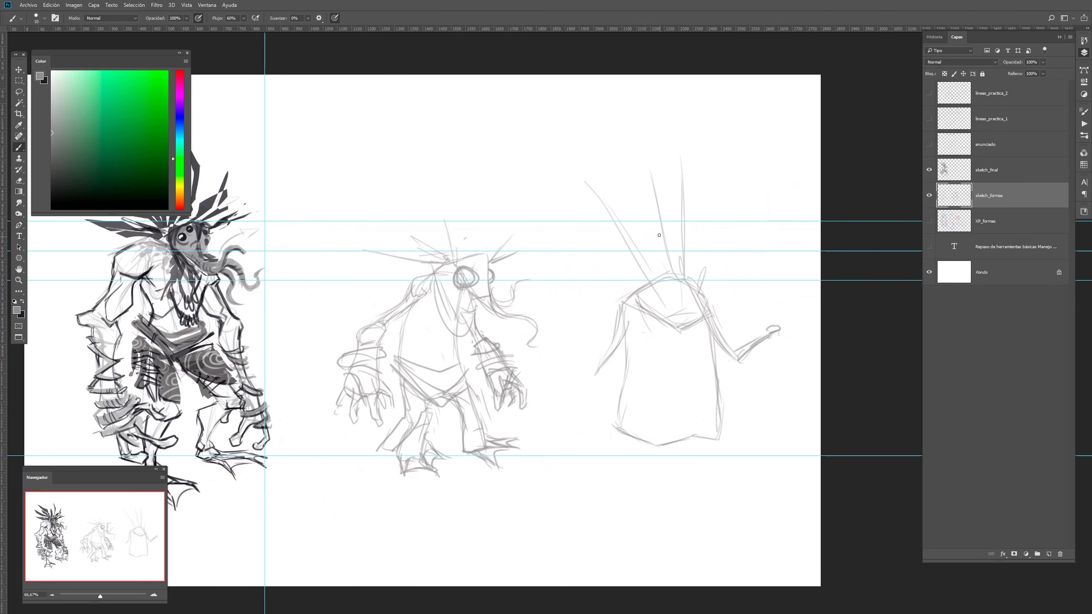
{"action": "left_click_drag", "start_coordinate": [662, 240], "coordinate": [674, 276]}
{"action": "mouse_move", "coordinate": [693, 337]}
{"action": "left_mouse_down"}
{"action": "mouse_move", "coordinate": [656, 277]}
{"action": "mouse_move", "coordinate": [657, 221]}
{"action": "mouse_move", "coordinate": [674, 295]}
{"action": "mouse_move", "coordinate": [662, 166]}
{"action": "left_mouse_up"}
{"action": "mouse_move", "coordinate": [662, 268]}
{"action": "left_mouse_down"}
{"action": "mouse_move", "coordinate": [655, 179]}
{"action": "mouse_move", "coordinate": [679, 238]}
{"action": "left_mouse_up"}
{"action": "left_click_drag", "start_coordinate": [662, 172], "coordinate": [696, 321]}
{"action": "left_click_drag", "start_coordinate": [695, 320], "coordinate": [665, 191]}
{"action": "mouse_move", "coordinate": [660, 150]}
{"action": "left_mouse_down"}
{"action": "mouse_move", "coordinate": [676, 313]}
{"action": "mouse_move", "coordinate": [637, 255]}
{"action": "mouse_move", "coordinate": [675, 312]}
{"action": "left_mouse_up"}
{"action": "mouse_move", "coordinate": [635, 274]}
{"action": "left_mouse_down"}
{"action": "mouse_move", "coordinate": [664, 312]}
{"action": "mouse_move", "coordinate": [673, 353]}
{"action": "mouse_move", "coordinate": [672, 328]}
{"action": "mouse_move", "coordinate": [704, 321]}
{"action": "left_mouse_up"}
{"action": "left_click_drag", "start_coordinate": [711, 327], "coordinate": [697, 357]}
{"action": "left_click_drag", "start_coordinate": [705, 334], "coordinate": [681, 356]}
Fan out shorter pointed spikes on both sides of the third creature's headdress
{"action": "mouse_move", "coordinate": [670, 332]}
{"action": "left_mouse_down"}
{"action": "mouse_move", "coordinate": [679, 346]}
{"action": "mouse_move", "coordinate": [599, 272]}
{"action": "mouse_move", "coordinate": [656, 320]}
{"action": "mouse_move", "coordinate": [740, 275]}
{"action": "left_mouse_up"}
{"action": "mouse_move", "coordinate": [688, 316]}
{"action": "left_mouse_down"}
{"action": "mouse_move", "coordinate": [728, 281]}
{"action": "mouse_move", "coordinate": [724, 316]}
{"action": "mouse_move", "coordinate": [740, 310]}
{"action": "mouse_move", "coordinate": [722, 269]}
{"action": "mouse_move", "coordinate": [732, 246]}
{"action": "left_mouse_up"}
{"action": "left_click_drag", "start_coordinate": [714, 291], "coordinate": [736, 241]}
{"action": "left_click_drag", "start_coordinate": [699, 308], "coordinate": [729, 248]}
{"action": "left_click_drag", "start_coordinate": [634, 287], "coordinate": [598, 241]}
{"action": "left_click_drag", "start_coordinate": [664, 321], "coordinate": [606, 236]}
{"action": "left_click_drag", "start_coordinate": [622, 276], "coordinate": [606, 240]}
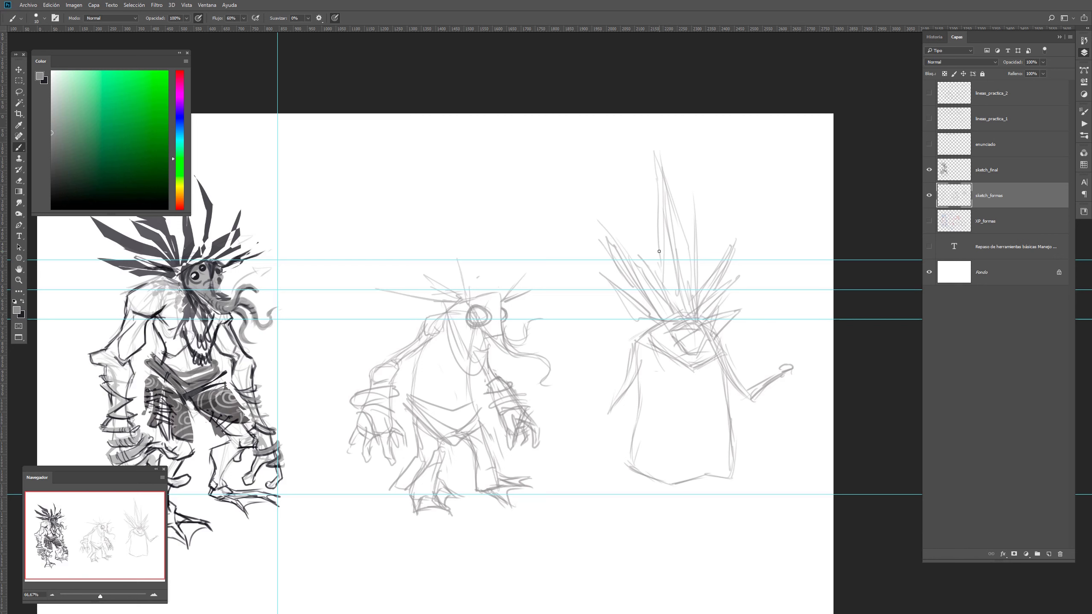
Define the third creature's hanging arm and hand, and add a closed fist to its raised arm
{"action": "left_click_drag", "start_coordinate": [637, 339], "coordinate": [628, 371]}
{"action": "mouse_move", "coordinate": [659, 358]}
{"action": "left_mouse_down"}
{"action": "mouse_move", "coordinate": [617, 395]}
{"action": "mouse_move", "coordinate": [632, 395]}
{"action": "mouse_move", "coordinate": [613, 398]}
{"action": "left_mouse_up"}
{"action": "left_click_drag", "start_coordinate": [625, 369], "coordinate": [608, 414]}
{"action": "key", "text": "e"}
{"action": "key", "text": "b"}
{"action": "left_click_drag", "start_coordinate": [614, 397], "coordinate": [607, 453]}
{"action": "mouse_move", "coordinate": [780, 365]}
{"action": "left_mouse_down"}
{"action": "mouse_move", "coordinate": [769, 370]}
{"action": "mouse_move", "coordinate": [787, 353]}
{"action": "mouse_move", "coordinate": [790, 369]}
{"action": "left_mouse_up"}
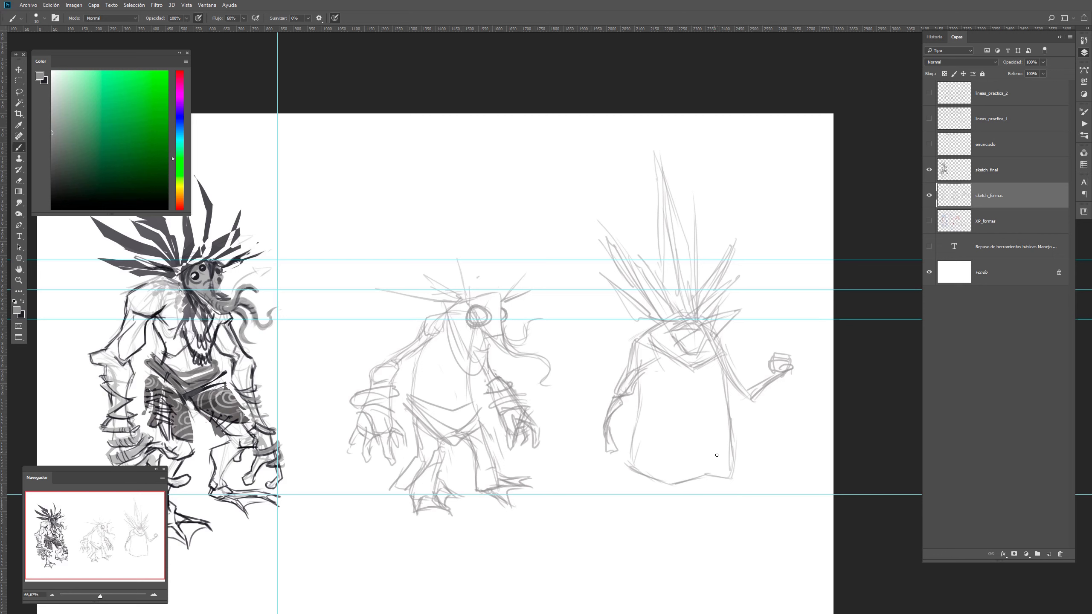
Sketch two short feet beneath the third creature's robe and long fold lines down its front
{"action": "left_click_drag", "start_coordinate": [721, 469], "coordinate": [797, 407]}
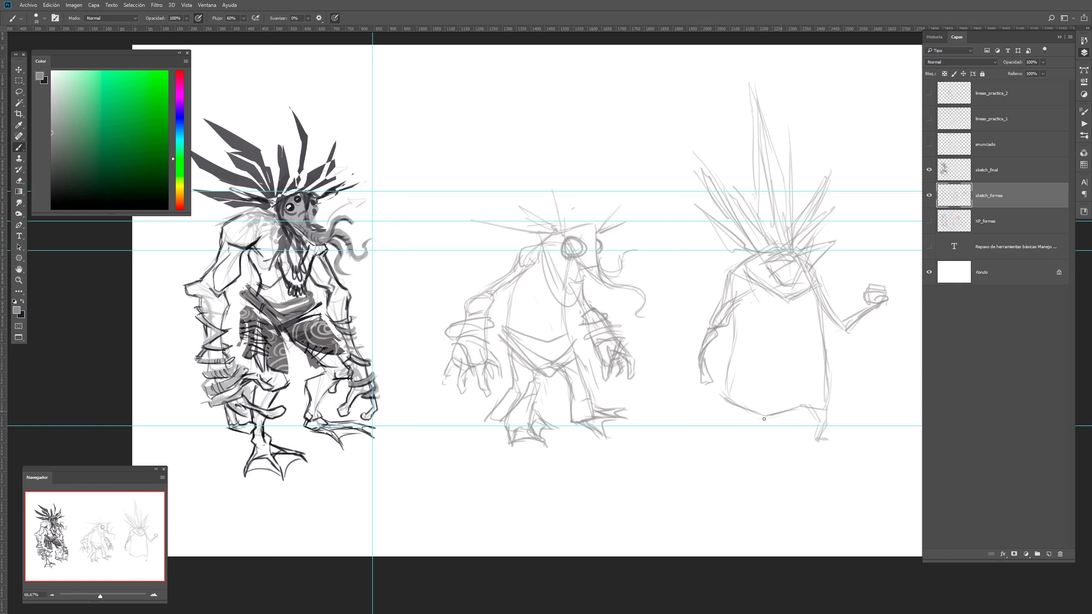
{"action": "left_click_drag", "start_coordinate": [734, 431], "coordinate": [753, 437]}
{"action": "left_click_drag", "start_coordinate": [760, 291], "coordinate": [786, 374]}
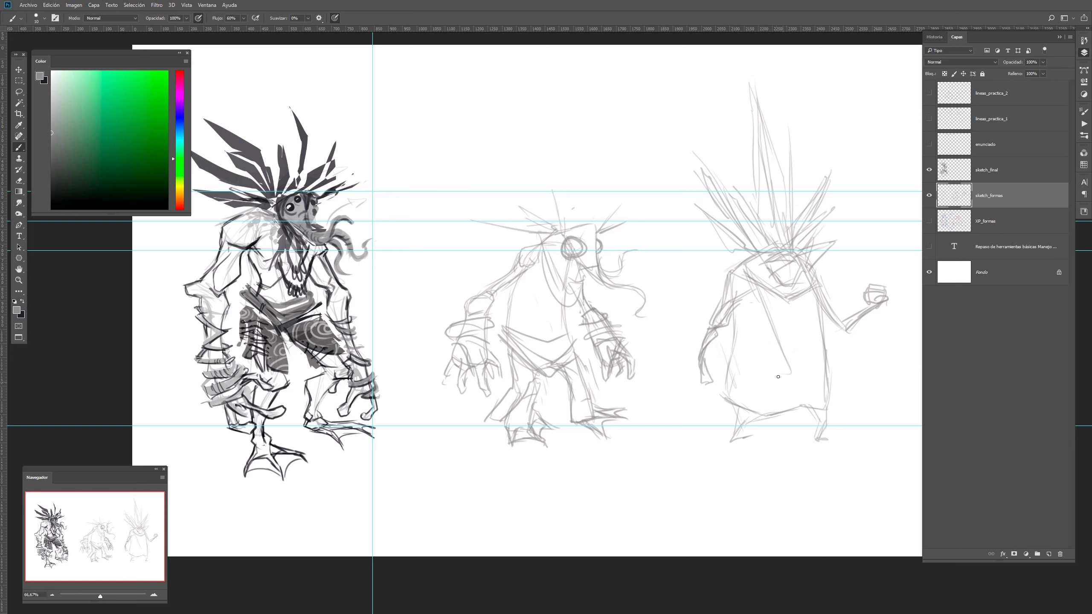
{"action": "left_click_drag", "start_coordinate": [761, 294], "coordinate": [786, 373]}
{"action": "left_click_drag", "start_coordinate": [730, 338], "coordinate": [750, 405]}
{"action": "left_click_drag", "start_coordinate": [783, 344], "coordinate": [790, 396]}
Draw the robe's front hem as sweeping strokes ending in a pointed corner beside the hanging arm
{"action": "mouse_move", "coordinate": [797, 387]}
{"action": "left_mouse_down"}
{"action": "mouse_move", "coordinate": [764, 428]}
{"action": "mouse_move", "coordinate": [704, 431]}
{"action": "left_mouse_up"}
{"action": "left_click_drag", "start_coordinate": [707, 432], "coordinate": [748, 427]}
{"action": "left_click_drag", "start_coordinate": [784, 392], "coordinate": [743, 426]}
{"action": "left_click_drag", "start_coordinate": [803, 368], "coordinate": [767, 413]}
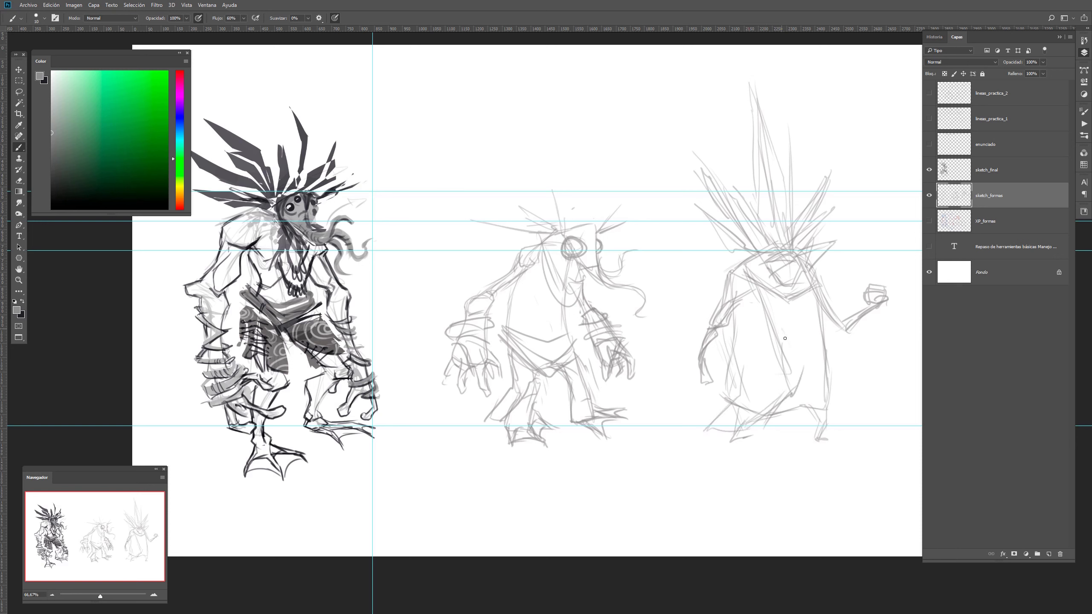
Drape a diagonal cloth from the third creature's chest across the robe to the staff-arm side
{"action": "left_click_drag", "start_coordinate": [781, 316], "coordinate": [809, 360]}
{"action": "left_click_drag", "start_coordinate": [769, 302], "coordinate": [811, 359]}
{"action": "mouse_move", "coordinate": [773, 306]}
{"action": "left_mouse_down"}
{"action": "mouse_move", "coordinate": [819, 363]}
{"action": "mouse_move", "coordinate": [810, 293]}
{"action": "mouse_move", "coordinate": [832, 317]}
{"action": "mouse_move", "coordinate": [846, 362]}
{"action": "mouse_move", "coordinate": [816, 362]}
{"action": "left_mouse_up"}
{"action": "left_click_drag", "start_coordinate": [798, 339], "coordinate": [843, 352]}
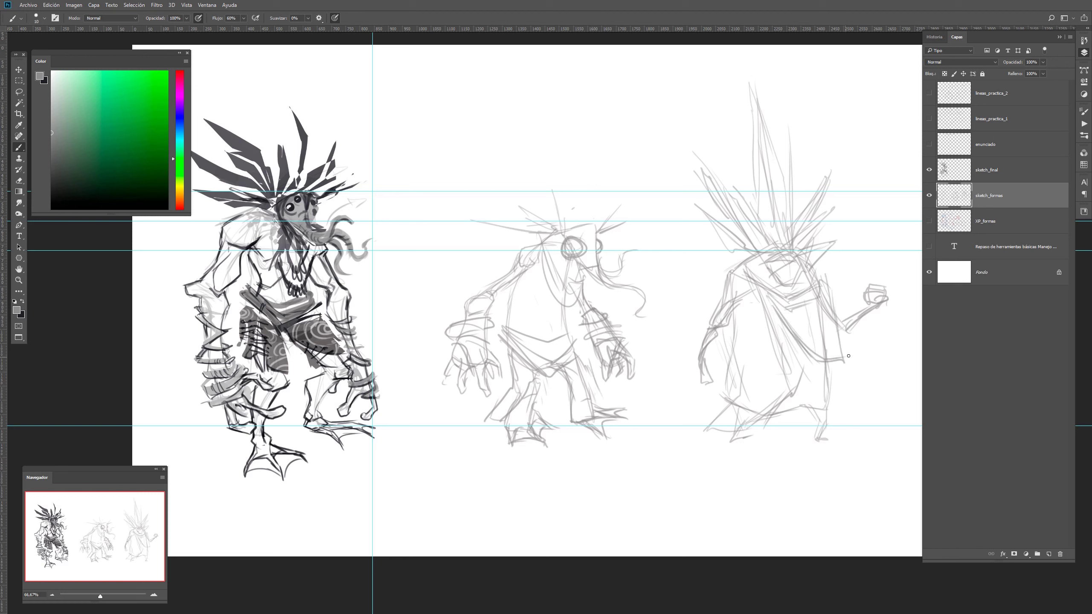
{"action": "left_click_drag", "start_coordinate": [776, 308], "coordinate": [814, 301]}
Add ragged ends to the draped cloth and reinforce the robe's lower hem with layered strokes
{"action": "left_click_drag", "start_coordinate": [797, 347], "coordinate": [831, 385]}
{"action": "left_click_drag", "start_coordinate": [826, 378], "coordinate": [846, 384]}
{"action": "mouse_move", "coordinate": [788, 349]}
{"action": "left_mouse_down"}
{"action": "mouse_move", "coordinate": [813, 411]}
{"action": "mouse_move", "coordinate": [805, 404]}
{"action": "left_mouse_up"}
{"action": "mouse_move", "coordinate": [807, 391]}
{"action": "left_mouse_down"}
{"action": "mouse_move", "coordinate": [796, 416]}
{"action": "mouse_move", "coordinate": [847, 402]}
{"action": "left_mouse_up"}
{"action": "mouse_move", "coordinate": [817, 372]}
{"action": "left_mouse_down"}
{"action": "mouse_move", "coordinate": [843, 378]}
{"action": "mouse_move", "coordinate": [719, 427]}
{"action": "left_mouse_up"}
{"action": "mouse_move", "coordinate": [771, 403]}
{"action": "left_mouse_down"}
{"action": "mouse_move", "coordinate": [727, 430]}
{"action": "mouse_move", "coordinate": [700, 425]}
{"action": "left_mouse_up"}
{"action": "left_click_drag", "start_coordinate": [700, 425], "coordinate": [745, 381]}
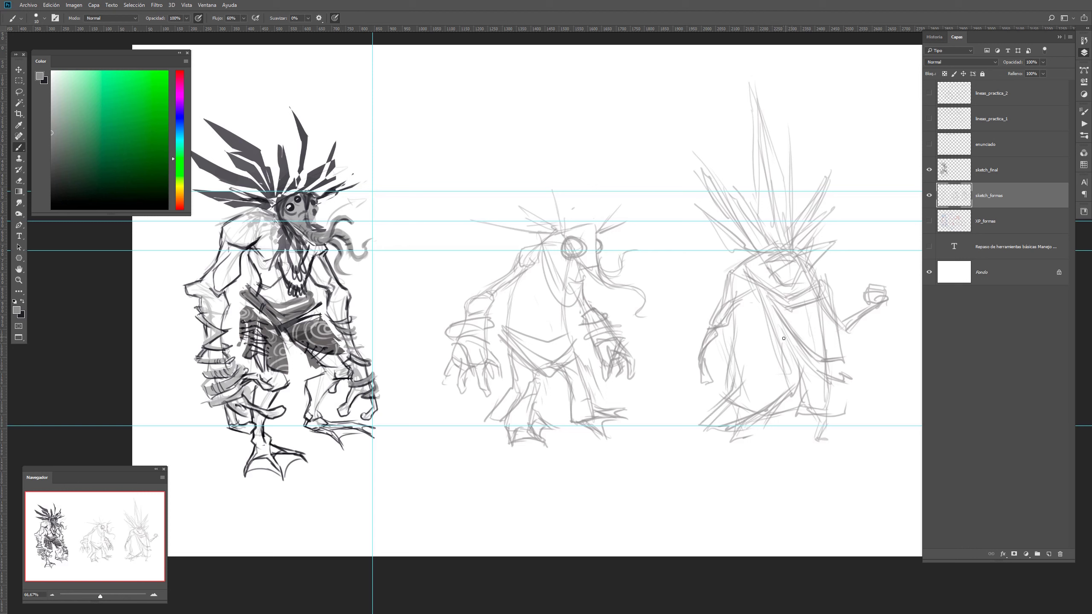
Add robe folds, a clawed front foot and pointed spikes over the third creature's shoulder
{"action": "left_click_drag", "start_coordinate": [795, 330], "coordinate": [767, 347]}
{"action": "mouse_move", "coordinate": [763, 421]}
{"action": "left_mouse_down"}
{"action": "mouse_move", "coordinate": [750, 449]}
{"action": "mouse_move", "coordinate": [754, 431]}
{"action": "left_mouse_up"}
{"action": "left_click_drag", "start_coordinate": [844, 316], "coordinate": [740, 334]}
{"action": "left_click_drag", "start_coordinate": [697, 401], "coordinate": [726, 417]}
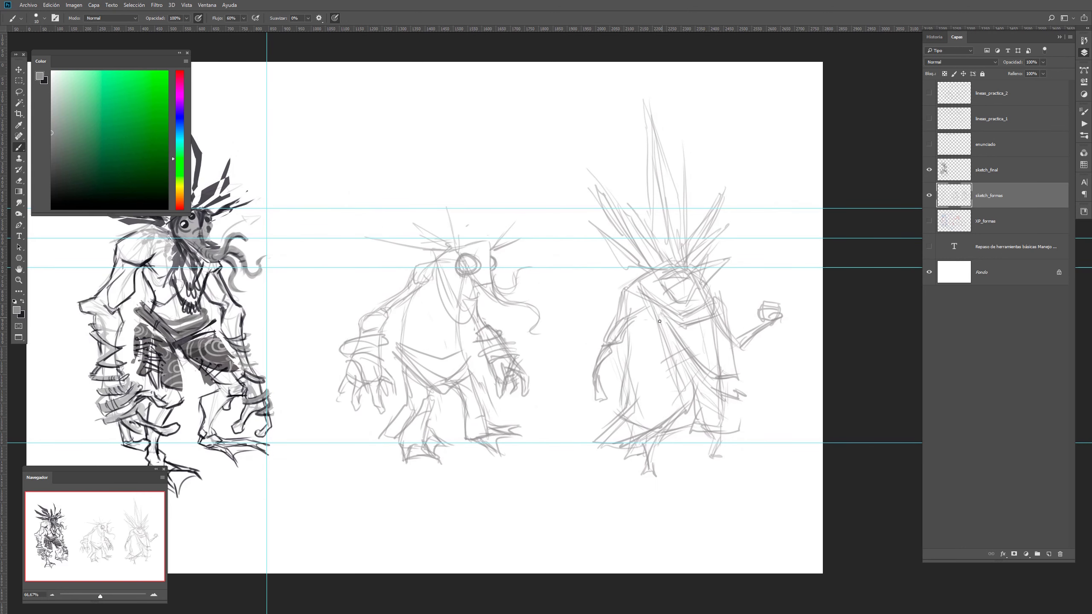
{"action": "mouse_move", "coordinate": [648, 286]}
{"action": "left_mouse_down"}
{"action": "mouse_move", "coordinate": [595, 285]}
{"action": "mouse_move", "coordinate": [591, 294]}
{"action": "mouse_move", "coordinate": [601, 266]}
{"action": "left_mouse_up"}
{"action": "left_click_drag", "start_coordinate": [602, 310], "coordinate": [637, 300]}
Draw a long vertical staff through the third creature's fist, topped with a bound, pointed ornament
{"action": "left_click_drag", "start_coordinate": [768, 271], "coordinate": [771, 411]}
{"action": "left_click_drag", "start_coordinate": [769, 322], "coordinate": [773, 461]}
{"action": "left_click_drag", "start_coordinate": [770, 321], "coordinate": [771, 247]}
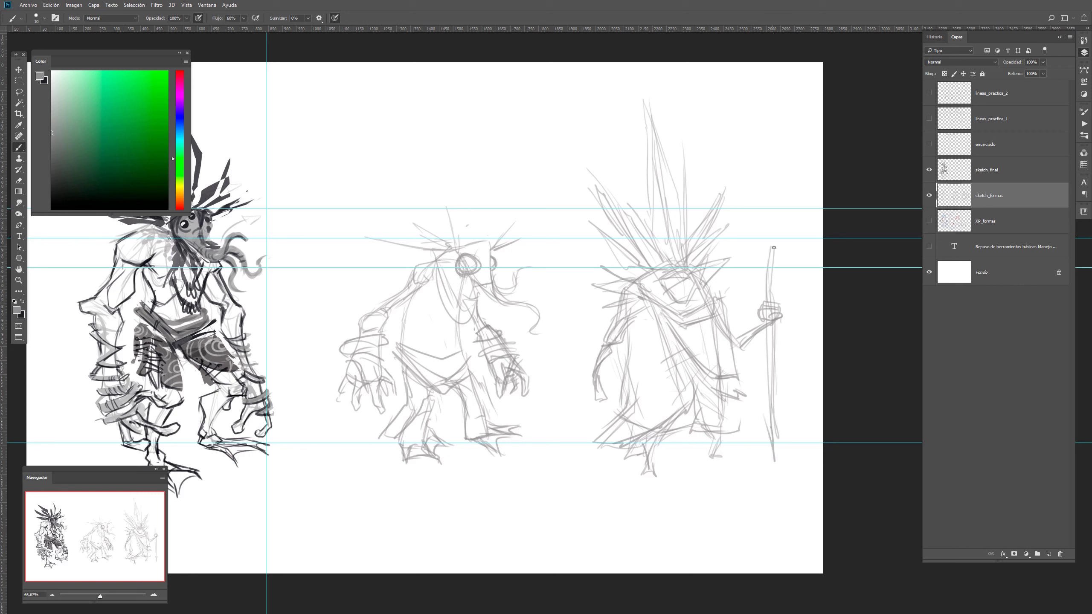
{"action": "left_click_drag", "start_coordinate": [777, 294], "coordinate": [773, 226]}
{"action": "mouse_move", "coordinate": [770, 301]}
{"action": "left_mouse_down"}
{"action": "mouse_move", "coordinate": [779, 216]}
{"action": "mouse_move", "coordinate": [775, 192]}
{"action": "left_mouse_up"}
{"action": "mouse_move", "coordinate": [769, 230]}
{"action": "left_mouse_down"}
{"action": "mouse_move", "coordinate": [773, 175]}
{"action": "mouse_move", "coordinate": [761, 168]}
{"action": "mouse_move", "coordinate": [749, 199]}
{"action": "mouse_move", "coordinate": [771, 183]}
{"action": "mouse_move", "coordinate": [757, 208]}
{"action": "left_mouse_up"}
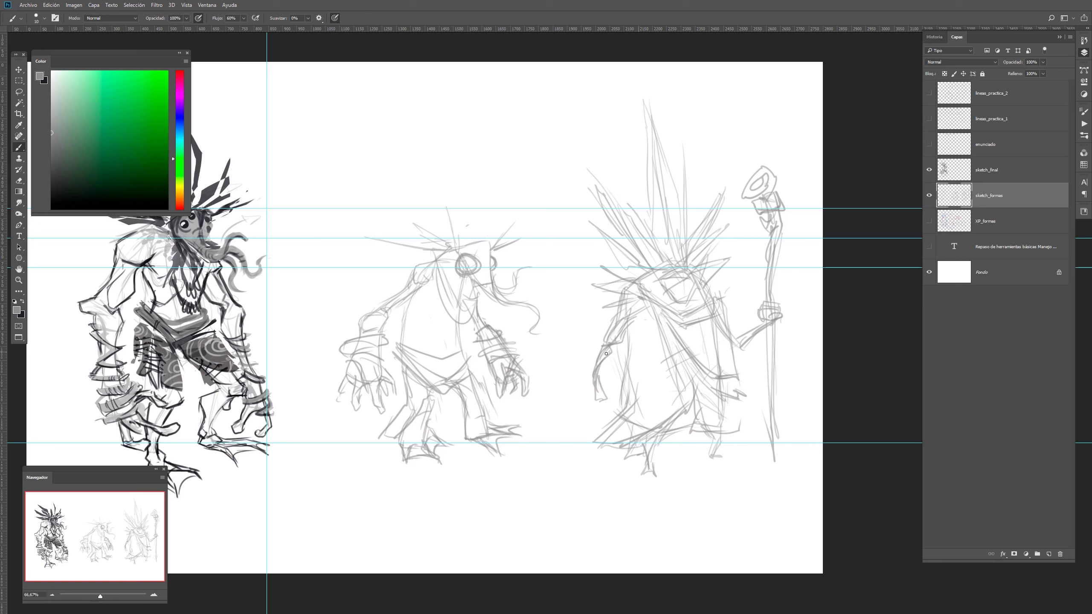
Sketch the third creature's face with curling tentacles extending toward the staff
{"action": "left_click_drag", "start_coordinate": [407, 330], "coordinate": [502, 329]}
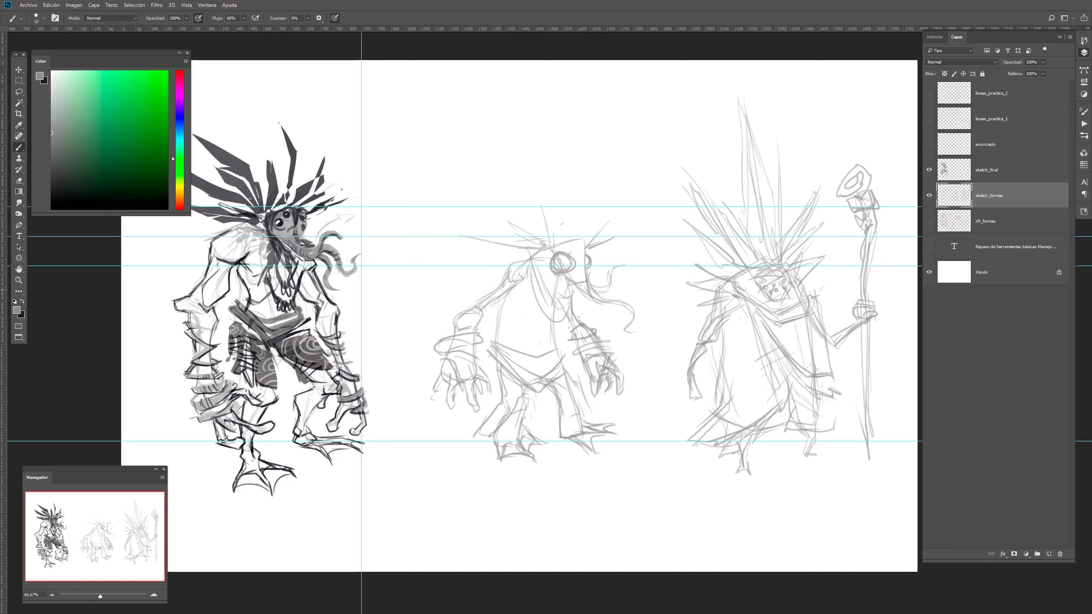
{"action": "mouse_move", "coordinate": [782, 293]}
{"action": "left_mouse_down"}
{"action": "mouse_move", "coordinate": [804, 307]}
{"action": "mouse_move", "coordinate": [837, 272]}
{"action": "mouse_move", "coordinate": [845, 287]}
{"action": "mouse_move", "coordinate": [785, 304]}
{"action": "mouse_move", "coordinate": [780, 325]}
{"action": "mouse_move", "coordinate": [812, 290]}
{"action": "mouse_move", "coordinate": [822, 318]}
{"action": "mouse_move", "coordinate": [804, 296]}
{"action": "mouse_move", "coordinate": [849, 258]}
{"action": "left_mouse_up"}
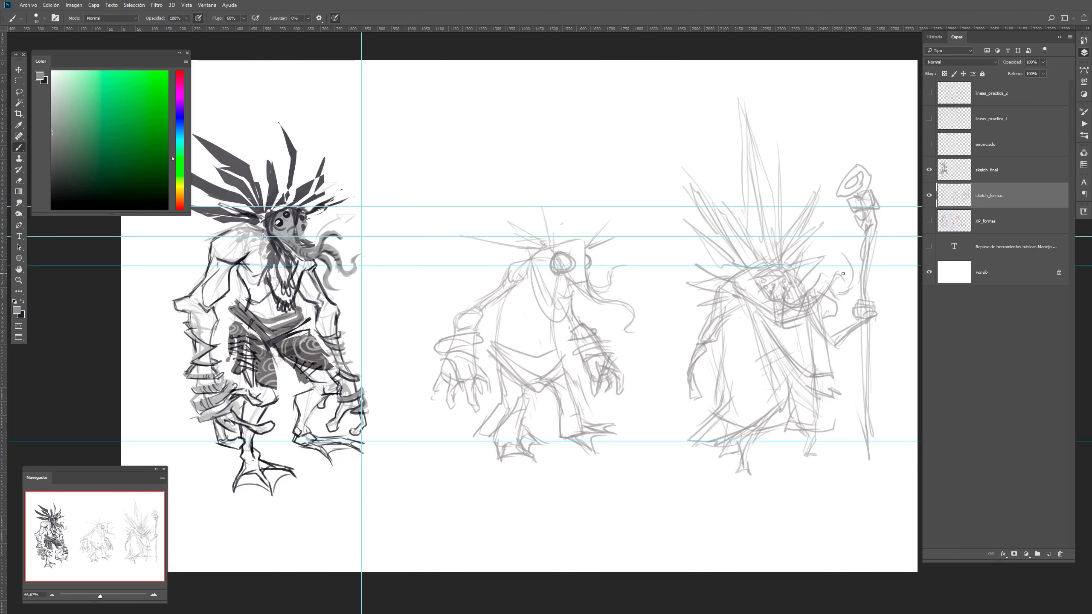
{"action": "left_click_drag", "start_coordinate": [844, 252], "coordinate": [852, 282]}
Erase stray tentacle and hand lines on the third creature, then redraw its hanging forearm and hand
{"action": "key", "text": "e"}
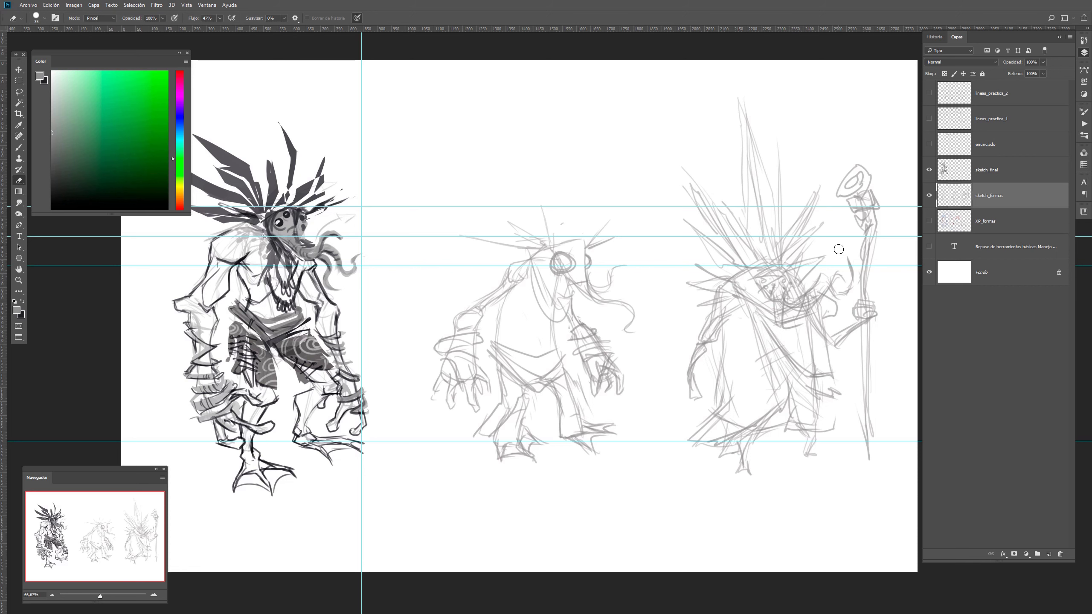
{"action": "left_click_drag", "start_coordinate": [698, 381], "coordinate": [695, 395]}
{"action": "key", "text": "b"}
{"action": "left_click_drag", "start_coordinate": [708, 344], "coordinate": [708, 379]}
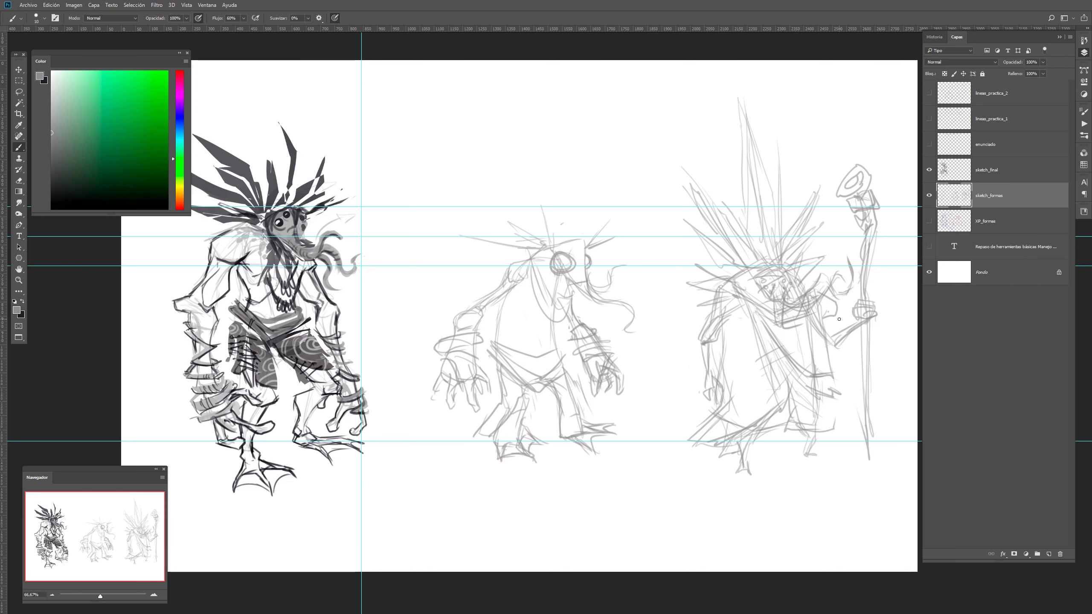
Clear the selection and lower the horizontal guide at the creatures' feet slightly as a ground line
{"action": "left_click_drag", "start_coordinate": [648, 348], "coordinate": [673, 425]}
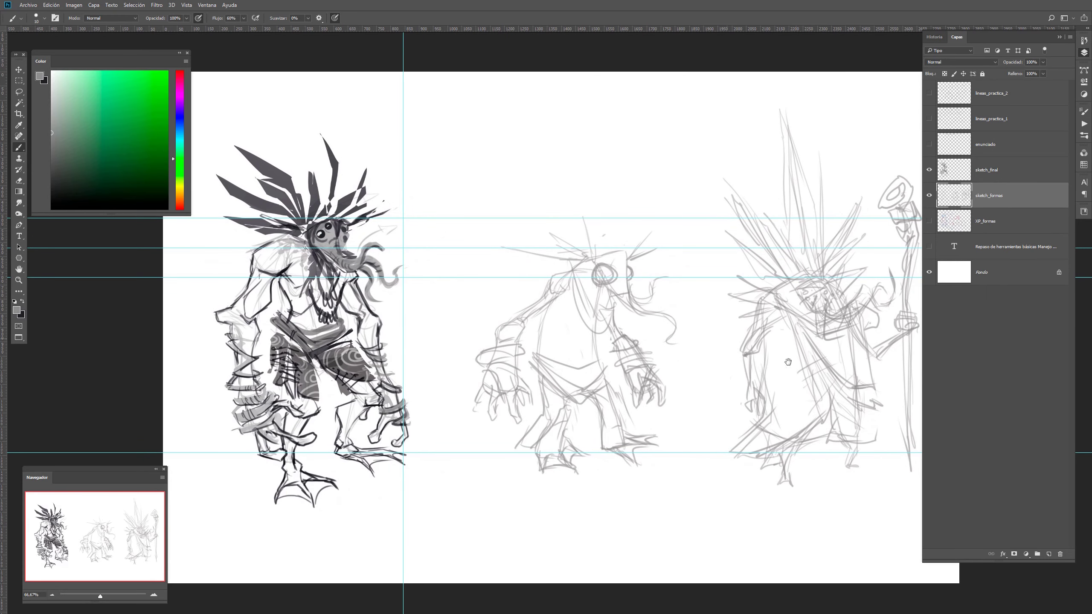
{"action": "key", "text": "l"}
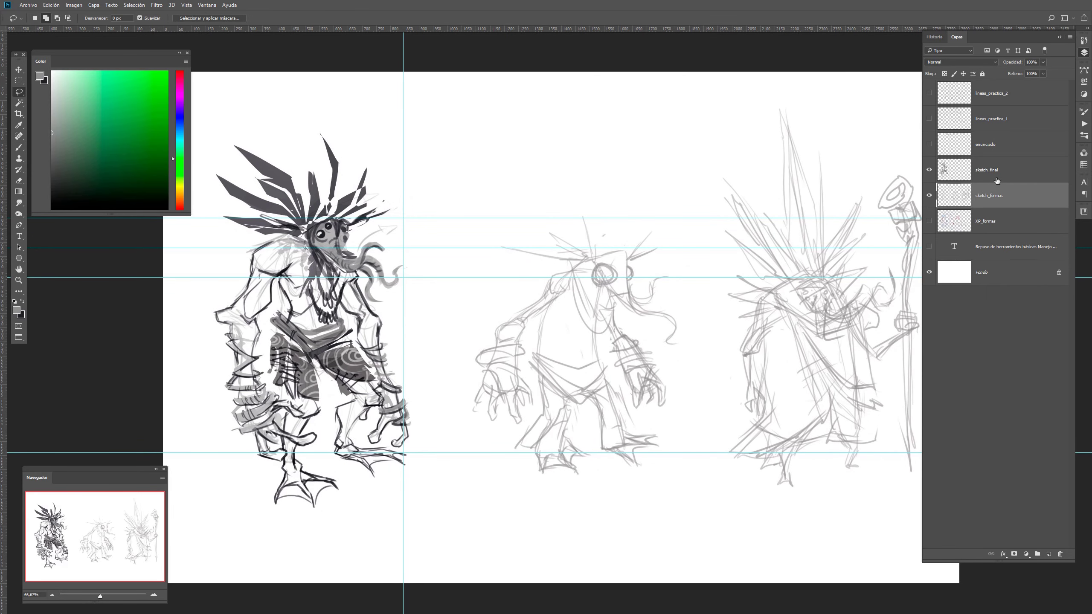
{"action": "mouse_move", "coordinate": [639, 187]}
{"action": "left_mouse_down"}
{"action": "mouse_move", "coordinate": [438, 252]}
{"action": "mouse_move", "coordinate": [451, 269]}
{"action": "mouse_move", "coordinate": [504, 162]}
{"action": "left_mouse_up"}
{"action": "key", "text": "ctrl+d"}
{"action": "key", "text": "v"}
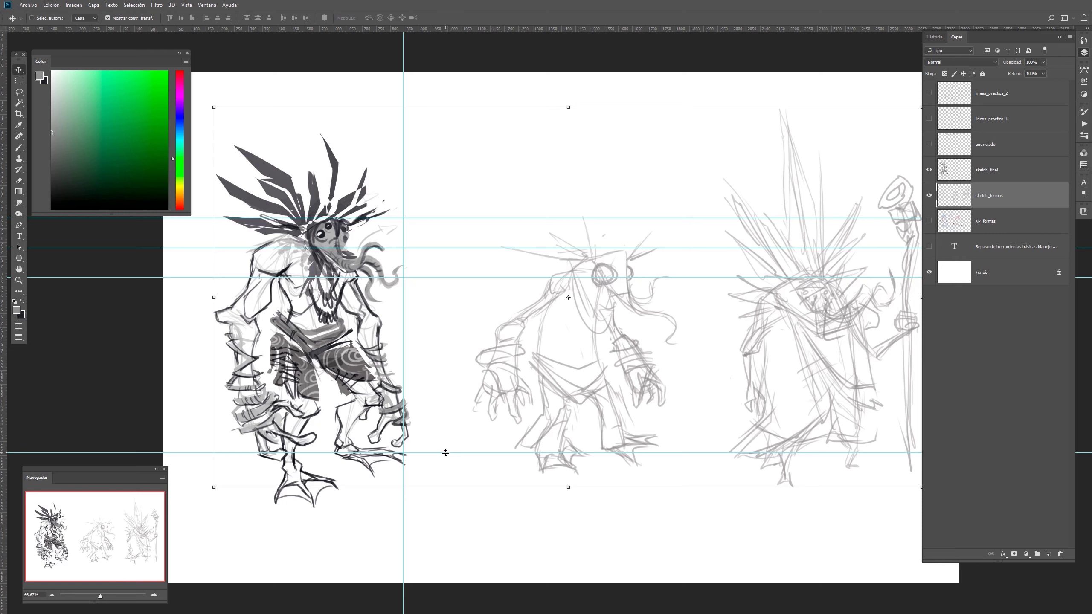
{"action": "left_click_drag", "start_coordinate": [445, 452], "coordinate": [466, 463]}
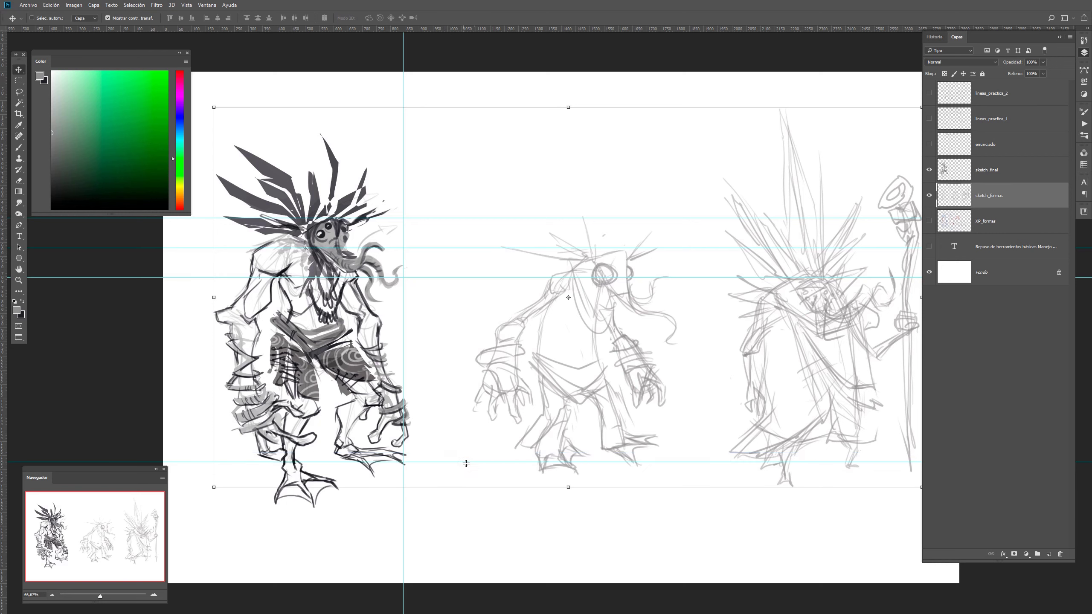
Lasso the middle creature, shift it slightly down and away from the third creature, and deselect it
{"action": "key", "text": "l"}
{"action": "mouse_move", "coordinate": [630, 180]}
{"action": "left_mouse_down"}
{"action": "mouse_move", "coordinate": [599, 175]}
{"action": "mouse_move", "coordinate": [465, 473]}
{"action": "mouse_move", "coordinate": [653, 552]}
{"action": "mouse_move", "coordinate": [898, 541]}
{"action": "mouse_move", "coordinate": [981, 90]}
{"action": "mouse_move", "coordinate": [681, 97]}
{"action": "mouse_move", "coordinate": [619, 164]}
{"action": "left_mouse_up"}
{"action": "key", "text": "v"}
{"action": "left_click_drag", "start_coordinate": [578, 318], "coordinate": [550, 350]}
{"action": "key", "text": "ctrl+d"}
Lasso the third creature, move it slightly downward and deselect it
{"action": "key", "text": "l"}
{"action": "left_click_drag", "start_coordinate": [845, 259], "coordinate": [723, 272]}
{"action": "mouse_move", "coordinate": [684, 109]}
{"action": "left_mouse_down"}
{"action": "mouse_move", "coordinate": [627, 107]}
{"action": "mouse_move", "coordinate": [556, 505]}
{"action": "mouse_move", "coordinate": [865, 305]}
{"action": "mouse_move", "coordinate": [688, 104]}
{"action": "left_mouse_up"}
{"action": "key", "text": "v"}
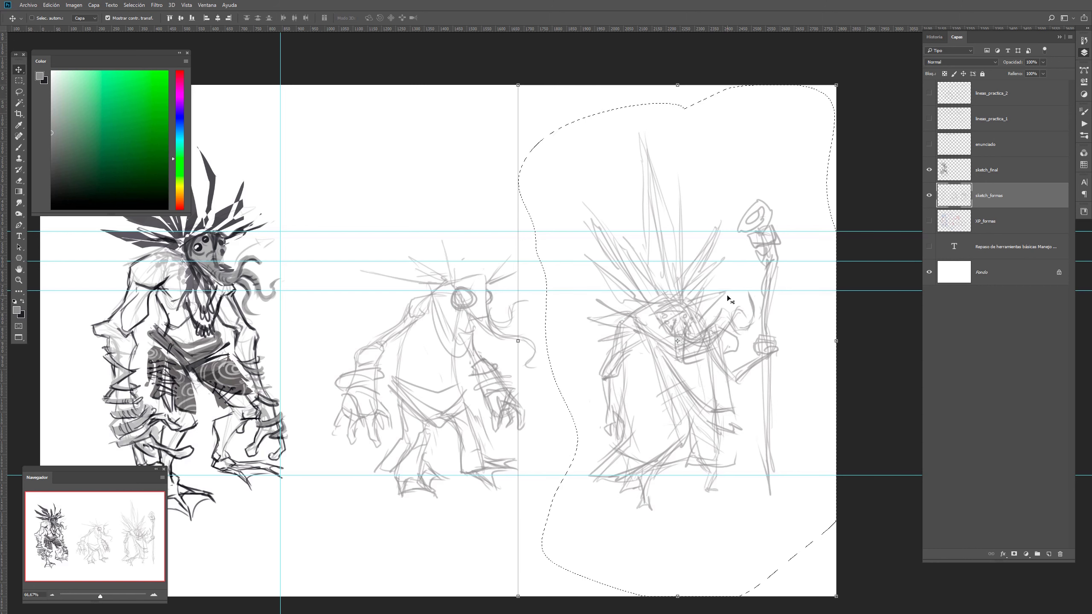
{"action": "left_click", "coordinate": [734, 246]}
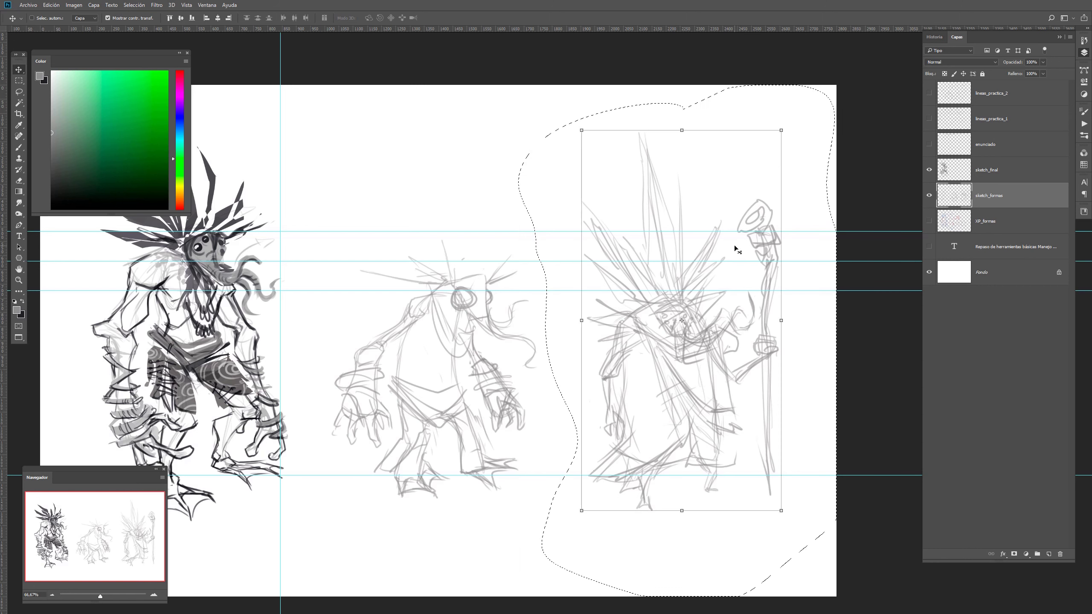
{"action": "mouse_move", "coordinate": [663, 310]}
{"action": "left_mouse_down"}
{"action": "mouse_move", "coordinate": [666, 301]}
{"action": "mouse_move", "coordinate": [667, 321]}
{"action": "left_mouse_up"}
{"action": "key", "text": "ctrl+d"}
Lasso the third creature, scale it to about 85% and reposition it with its feet near the ground guide
{"action": "key", "text": "l"}
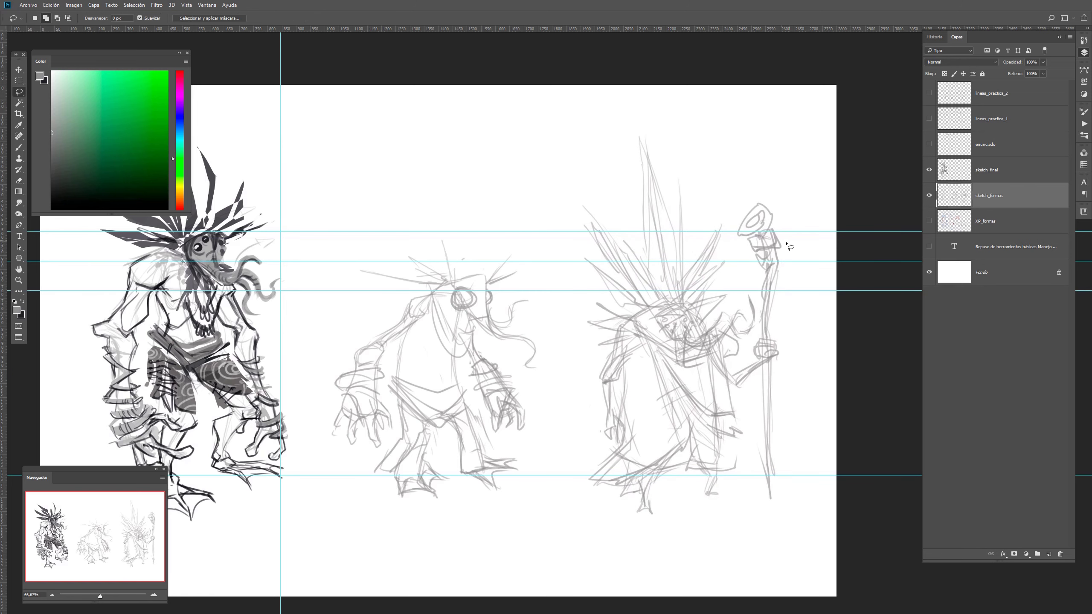
{"action": "mouse_move", "coordinate": [798, 185]}
{"action": "left_mouse_down"}
{"action": "mouse_move", "coordinate": [728, 106]}
{"action": "mouse_move", "coordinate": [559, 257]}
{"action": "mouse_move", "coordinate": [661, 574]}
{"action": "mouse_move", "coordinate": [829, 340]}
{"action": "left_mouse_up"}
{"action": "key", "text": "v"}
{"action": "mouse_move", "coordinate": [698, 351]}
{"action": "left_mouse_down"}
{"action": "mouse_move", "coordinate": [693, 365]}
{"action": "mouse_move", "coordinate": [704, 340]}
{"action": "left_mouse_up"}
{"action": "key", "text": "ctrl"}
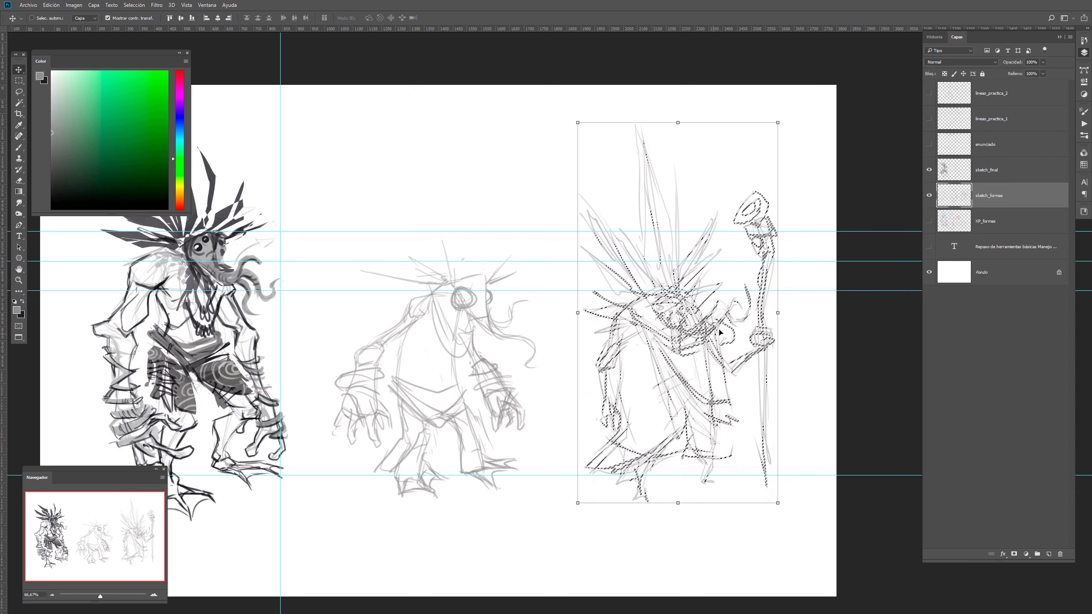
{"action": "key", "text": "ctrl+t"}
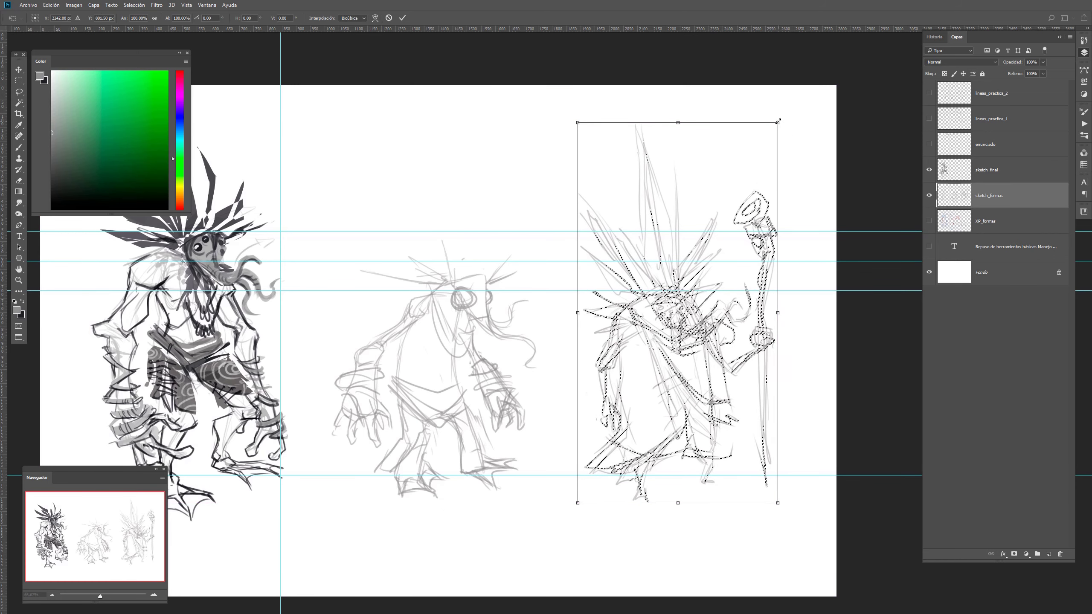
{"action": "left_click_drag", "start_coordinate": [778, 122], "coordinate": [754, 167]}
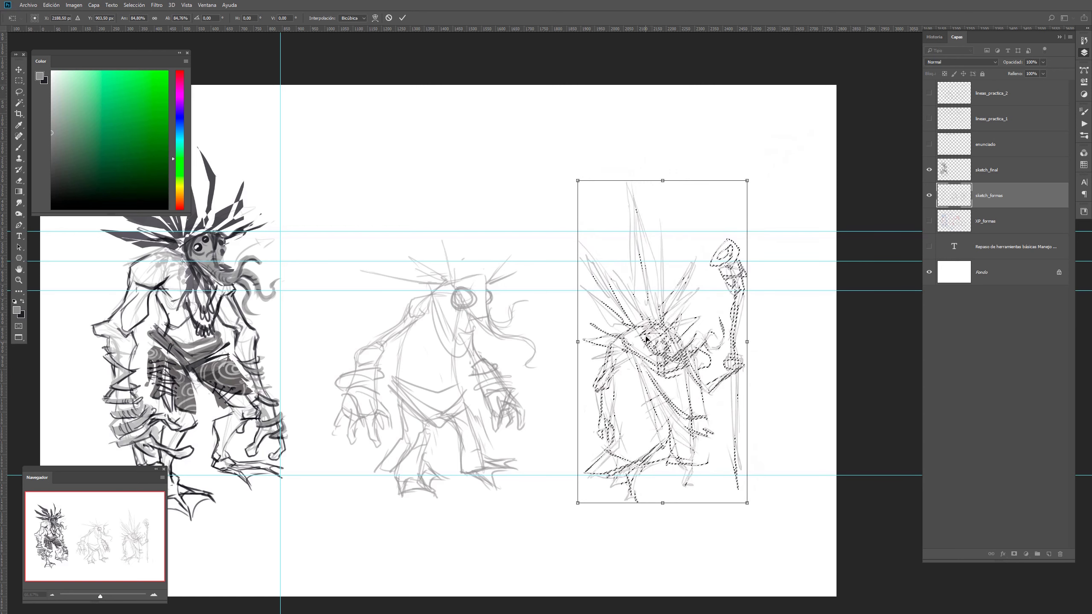
{"action": "left_click_drag", "start_coordinate": [658, 345], "coordinate": [671, 352]}
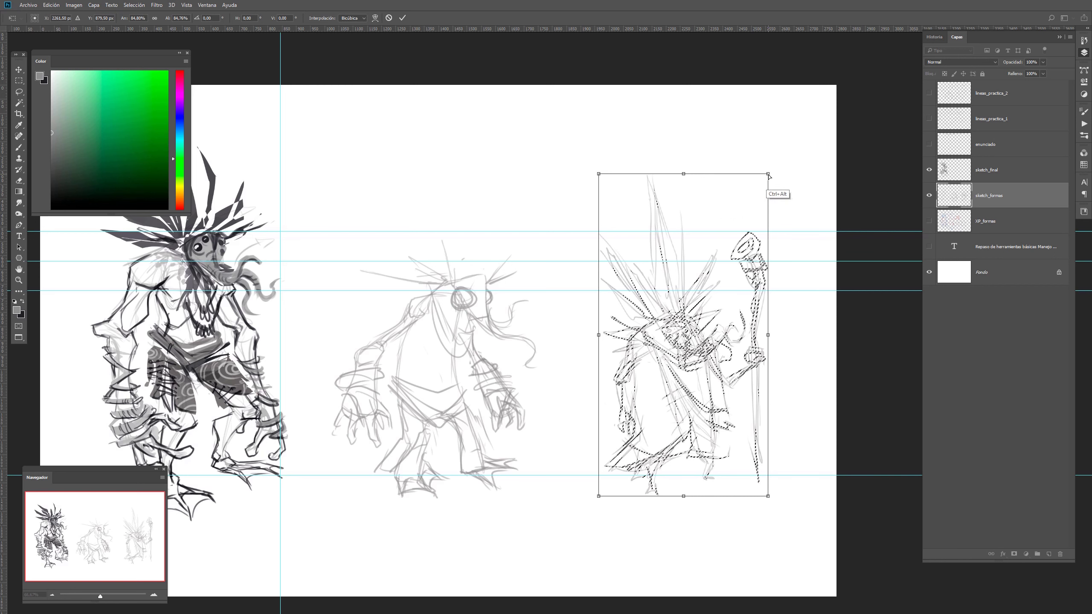
Distort the third creature in perspective, widening its upper end and narrowing its base, and clear the selection
{"action": "left_click_drag", "start_coordinate": [769, 175], "coordinate": [786, 174]}
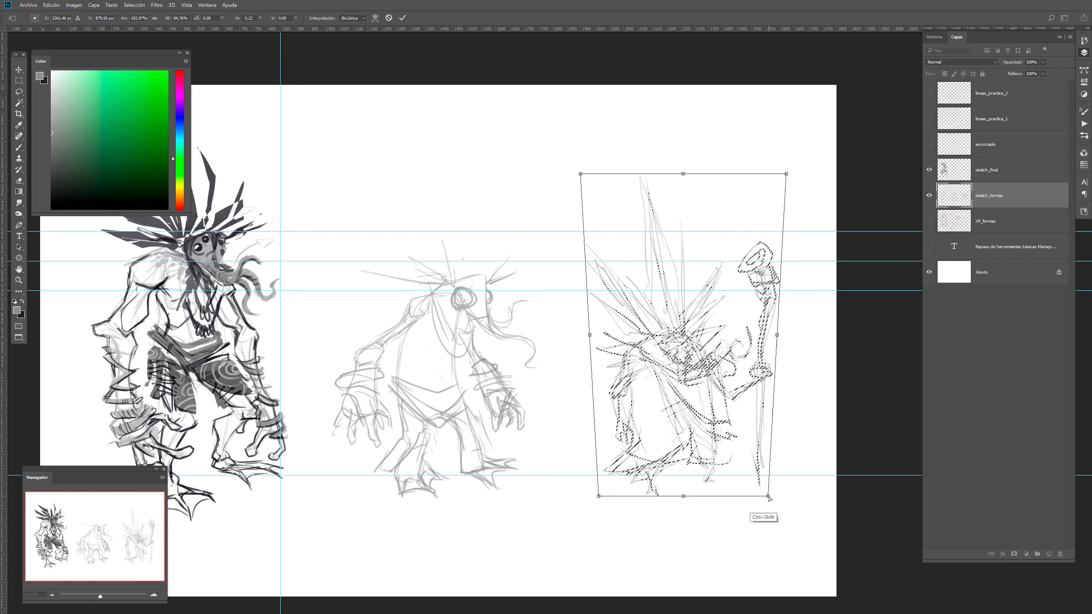
{"action": "left_click_drag", "start_coordinate": [761, 498], "coordinate": [758, 498]}
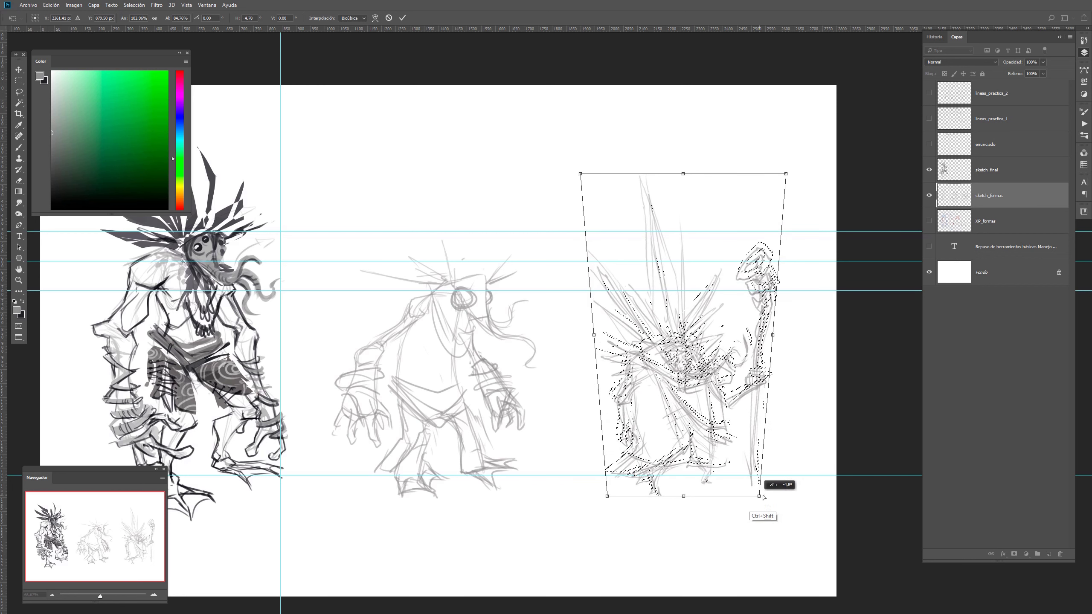
{"action": "key", "text": "Escape"}
{"action": "key", "text": "ctrl+d"}
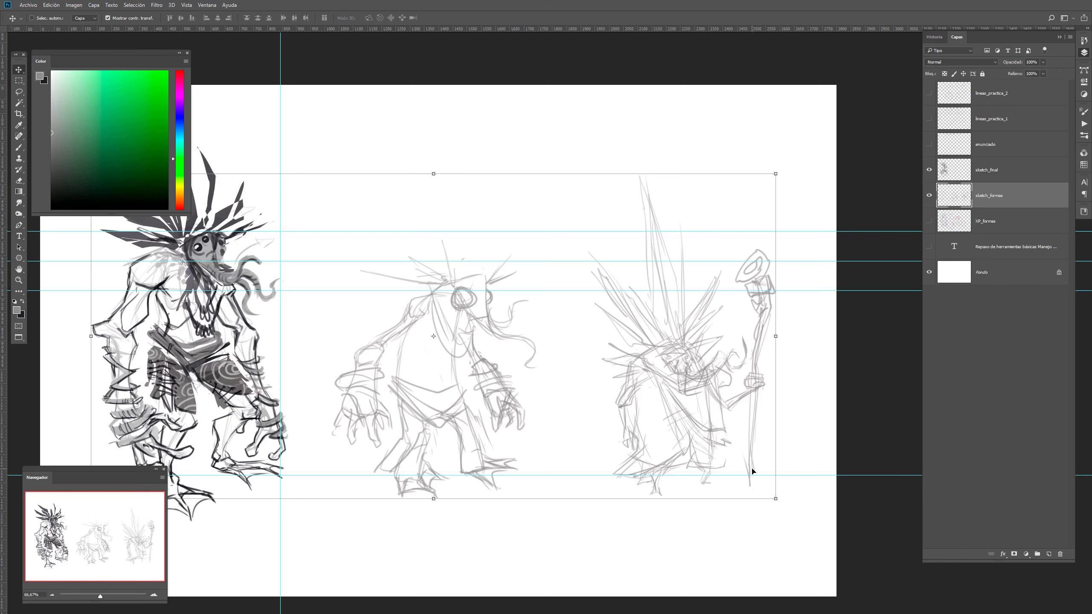
Lasso the middle creature, nudge it slightly toward the third creature and deselect it
{"action": "left_click_drag", "start_coordinate": [536, 355], "coordinate": [615, 373]}
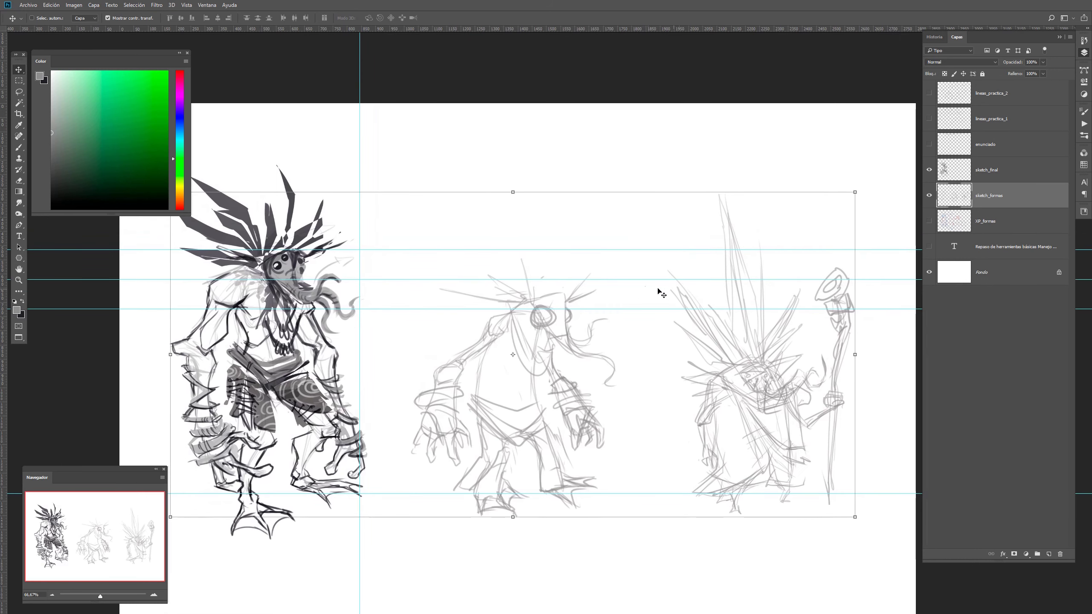
{"action": "key", "text": "l"}
{"action": "mouse_move", "coordinate": [609, 255]}
{"action": "left_mouse_down"}
{"action": "mouse_move", "coordinate": [419, 288]}
{"action": "mouse_move", "coordinate": [421, 540]}
{"action": "mouse_move", "coordinate": [639, 266]}
{"action": "mouse_move", "coordinate": [612, 249]}
{"action": "left_mouse_up"}
{"action": "key", "text": "v"}
{"action": "left_click_drag", "start_coordinate": [500, 355], "coordinate": [509, 373]}
{"action": "key", "text": "ctrl+d"}
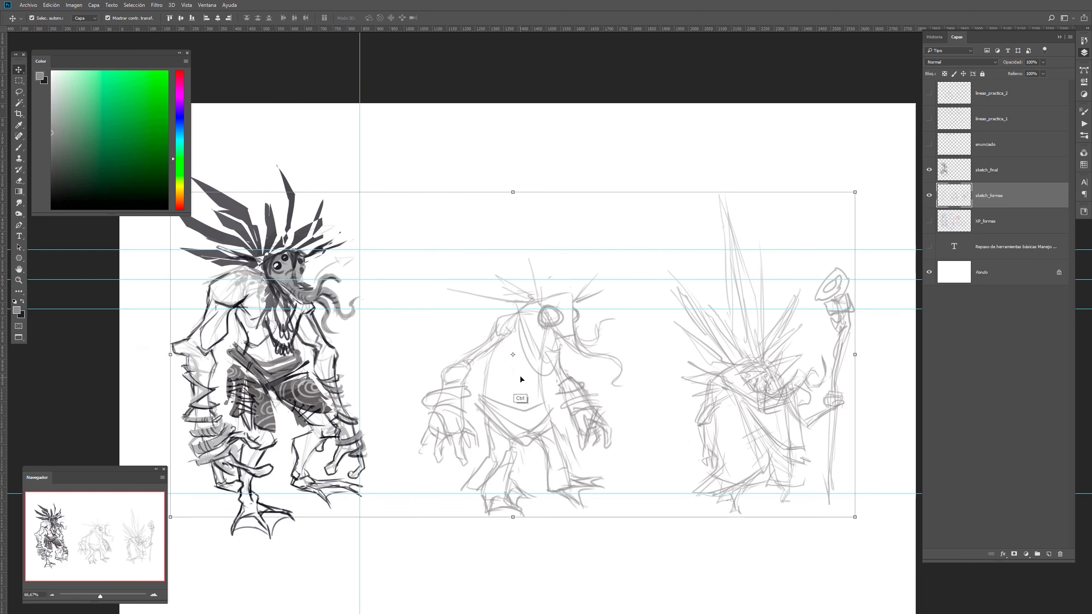
{"action": "key", "text": "z"}
{"action": "left_click", "coordinate": [633, 341], "text": "alt"}
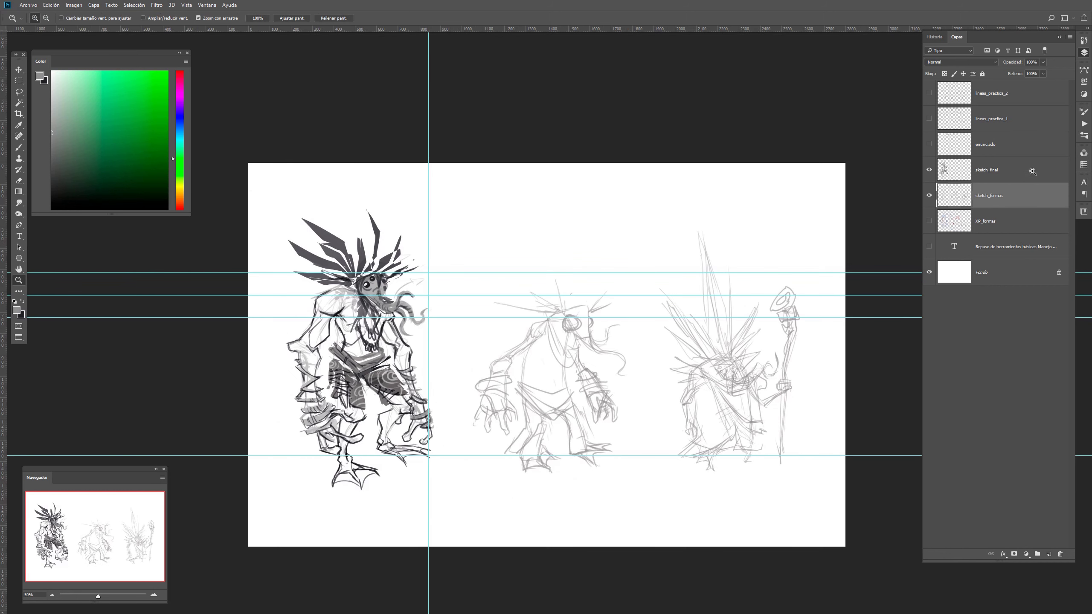
Select the sketch layers together and move all three creatures slightly to the right
{"action": "left_click", "coordinate": [991, 218], "text": "shift"}
{"action": "left_click", "coordinate": [988, 170], "text": "shift"}
{"action": "key", "text": "v"}
{"action": "left_click_drag", "start_coordinate": [555, 363], "coordinate": [562, 365]}
On the sketch_final layer, fill both of the middle creature's eyes with a dark colour using an enlarged brush
{"action": "left_click", "coordinate": [986, 176]}
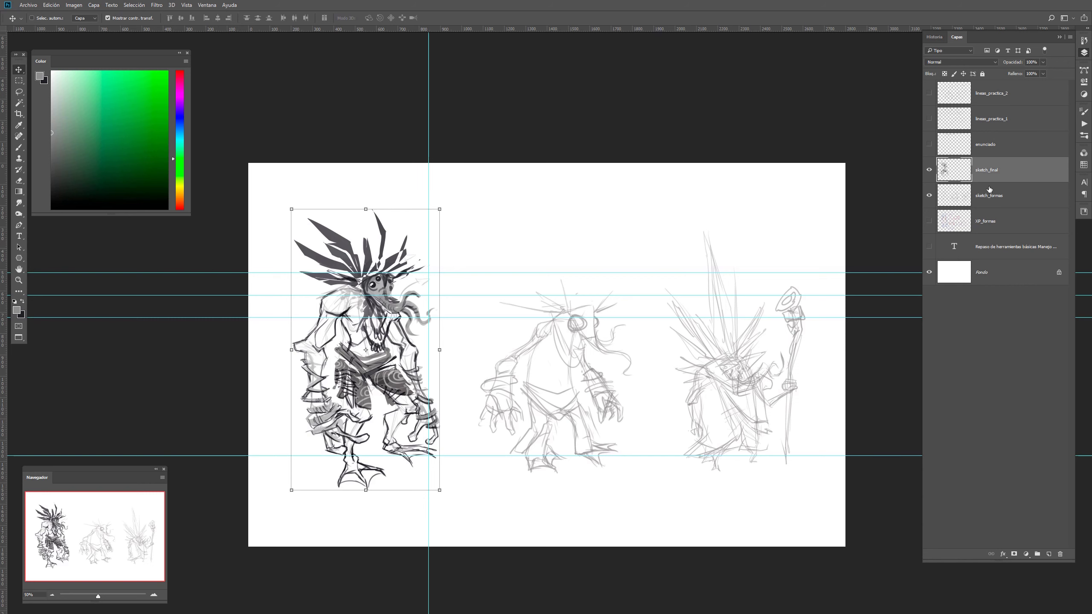
{"action": "key", "text": "z"}
{"action": "left_click", "coordinate": [664, 341]}
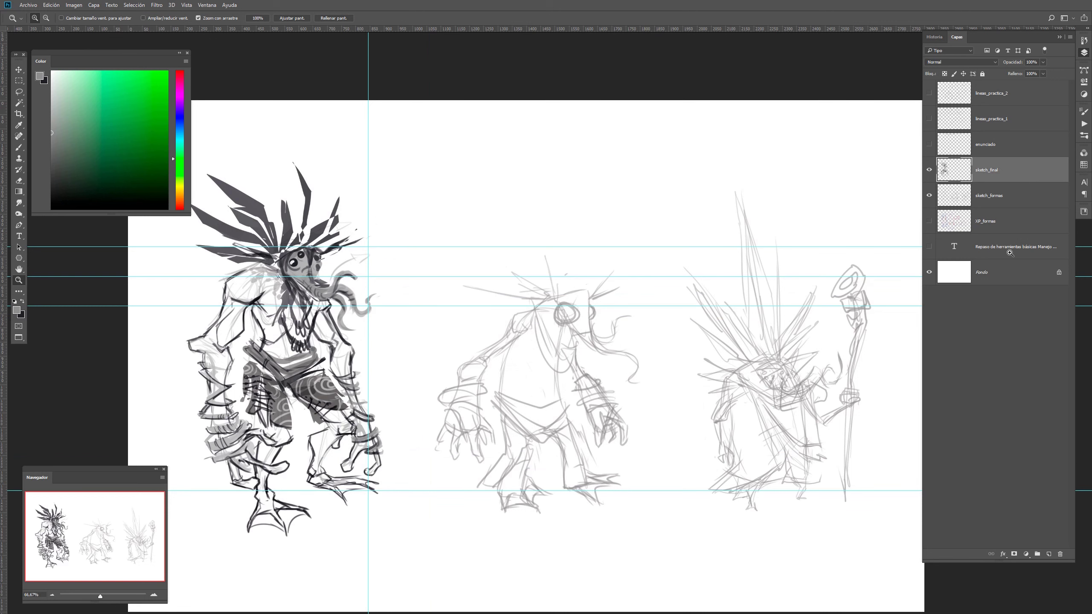
{"action": "left_click", "coordinate": [430, 394]}
{"action": "key", "text": "b"}
{"action": "key", "text": "x"}
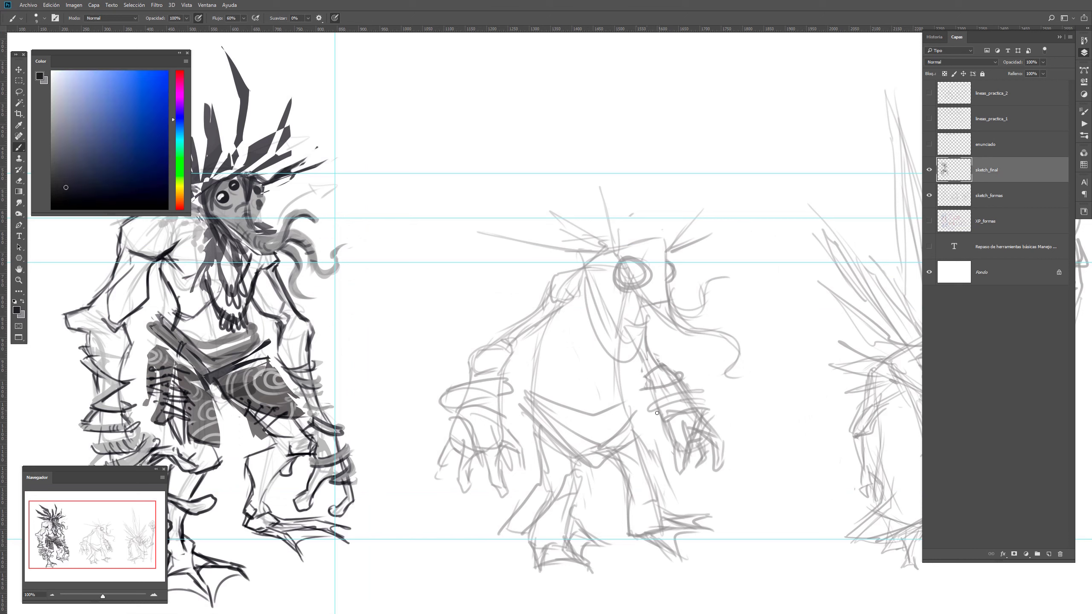
{"action": "key", "text": "bracketright"}
{"action": "key", "text": "bracketright"}
{"action": "key", "text": "bracketright"}
{"action": "key", "text": "bracketright"}
{"action": "key", "text": "bracketright"}
{"action": "key", "text": "bracketright"}
{"action": "mouse_move", "coordinate": [632, 273]}
{"action": "left_mouse_down"}
{"action": "mouse_move", "coordinate": [623, 277]}
{"action": "mouse_move", "coordinate": [669, 276]}
{"action": "left_mouse_up"}
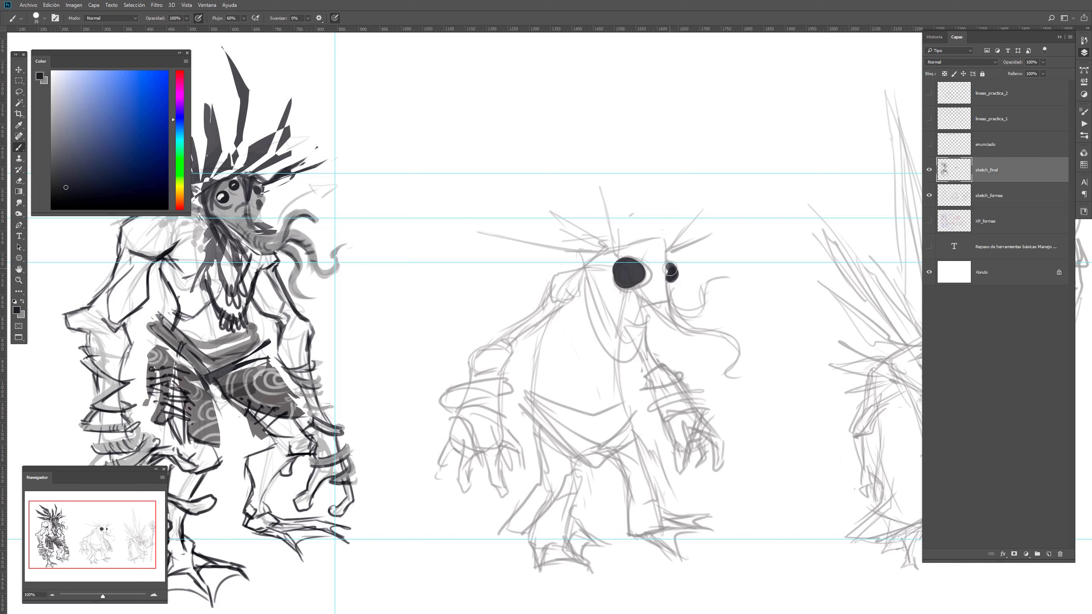
Add white highlights to the middle creature's two dark eyes with a smaller brush
{"action": "left_click", "coordinate": [636, 181], "text": "alt"}
{"action": "key", "text": "bracketleft"}
{"action": "key", "text": "bracketleft"}
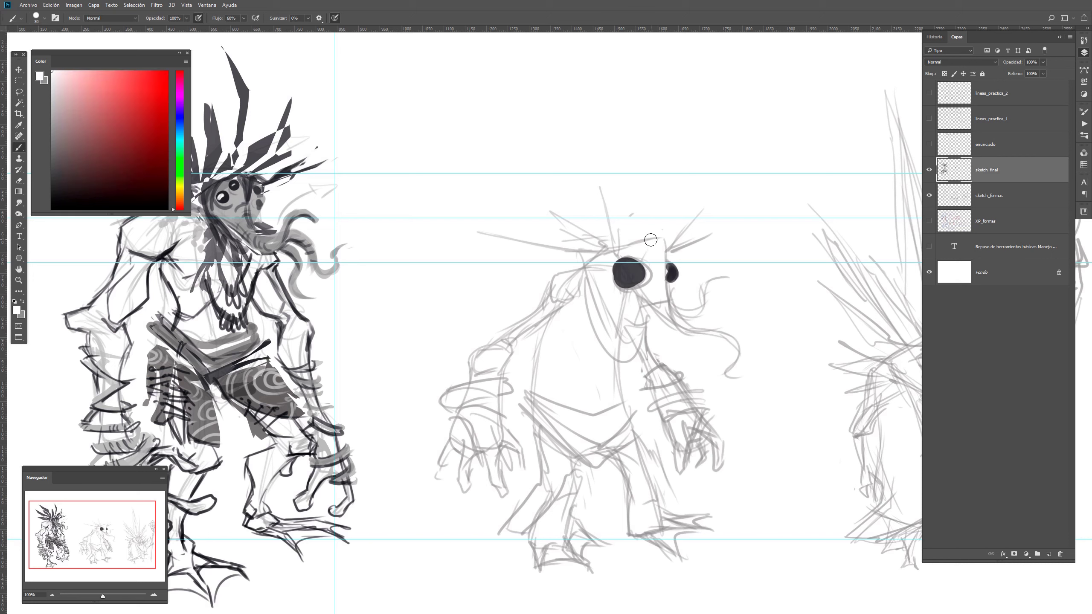
{"action": "left_click_drag", "start_coordinate": [624, 267], "coordinate": [672, 269]}
{"action": "left_click", "coordinate": [673, 269]}
Draw thin dark contour lines beneath the middle creature's large eye and beside its snout
{"action": "left_click", "coordinate": [618, 277], "text": "alt"}
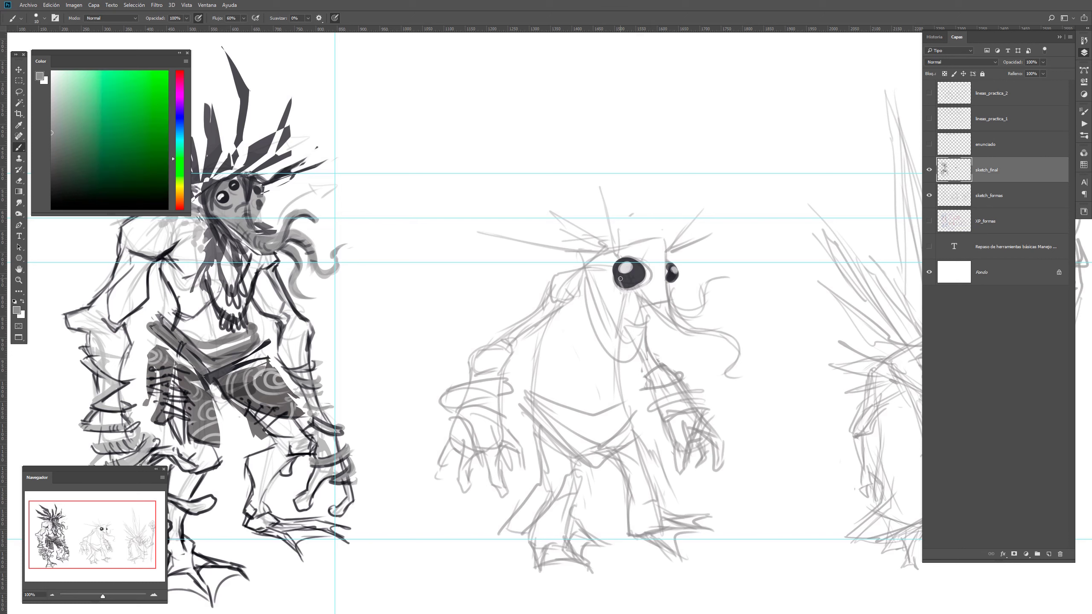
{"action": "key", "text": "d"}
{"action": "key", "text": "x"}
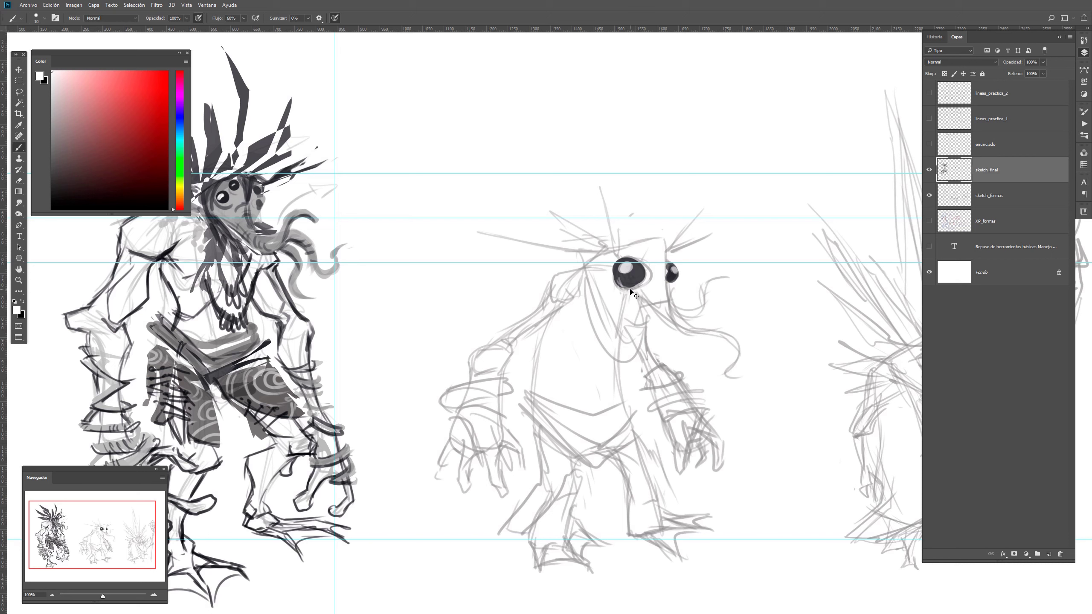
{"action": "key", "text": "x"}
{"action": "mouse_move", "coordinate": [617, 274]}
{"action": "left_mouse_down"}
{"action": "mouse_move", "coordinate": [640, 287]}
{"action": "mouse_move", "coordinate": [606, 286]}
{"action": "mouse_move", "coordinate": [641, 302]}
{"action": "mouse_move", "coordinate": [658, 297]}
{"action": "mouse_move", "coordinate": [664, 271]}
{"action": "left_mouse_up"}
{"action": "key", "text": "ctrl+z"}
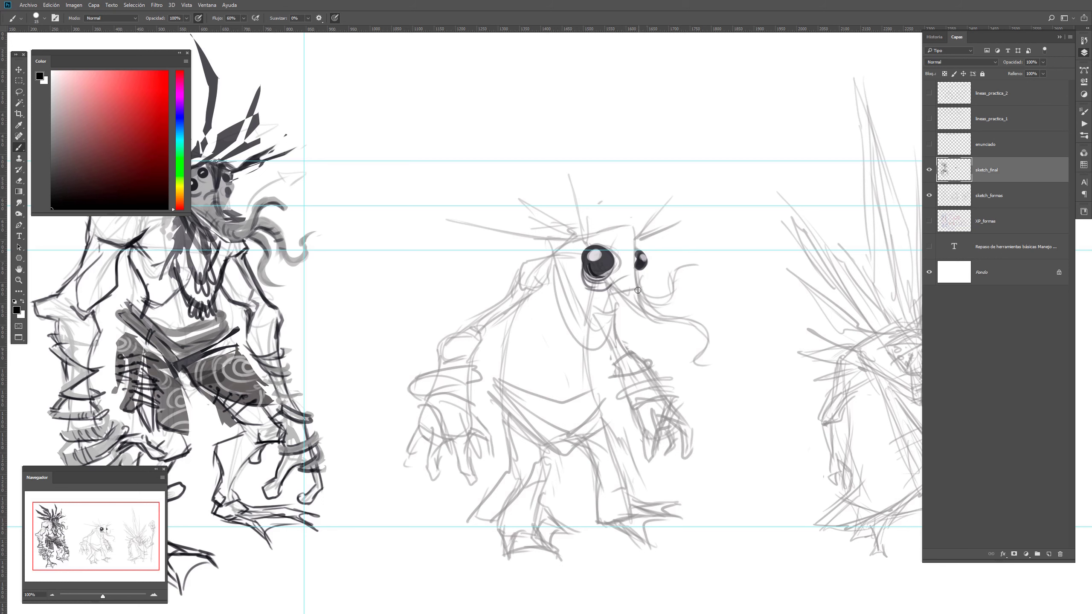
{"action": "left_click_drag", "start_coordinate": [632, 280], "coordinate": [639, 285]}
Doodle a small block-shaped head with simple facial features in the empty space above the creatures
{"action": "left_click_drag", "start_coordinate": [721, 244], "coordinate": [653, 395]}
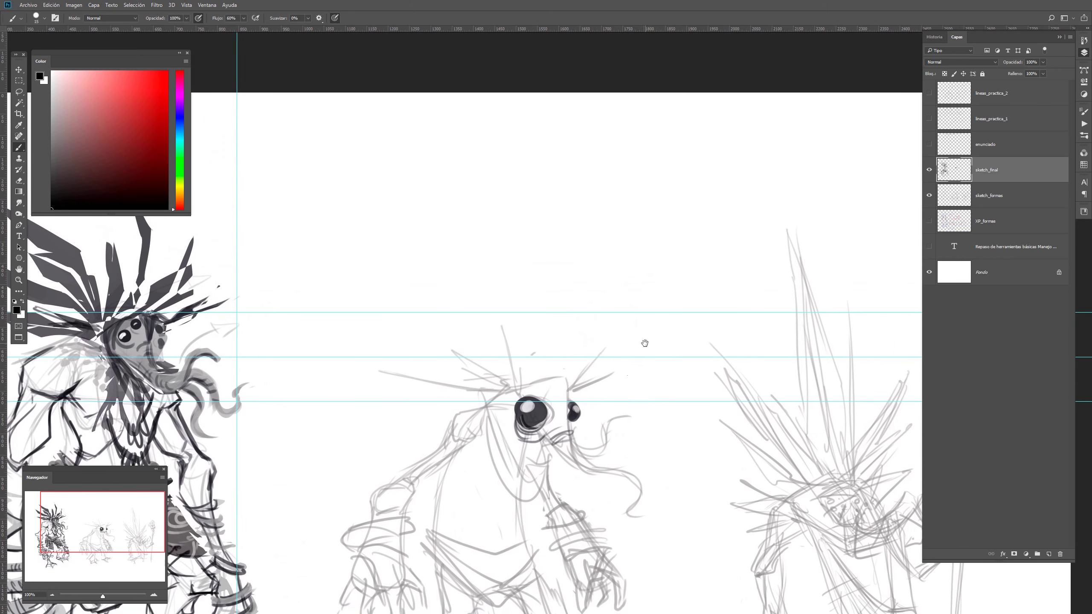
{"action": "mouse_move", "coordinate": [648, 222]}
{"action": "left_mouse_down"}
{"action": "mouse_move", "coordinate": [632, 254]}
{"action": "mouse_move", "coordinate": [619, 245]}
{"action": "mouse_move", "coordinate": [580, 299]}
{"action": "mouse_move", "coordinate": [580, 320]}
{"action": "left_mouse_up"}
{"action": "mouse_move", "coordinate": [587, 318]}
{"action": "left_mouse_down"}
{"action": "mouse_move", "coordinate": [621, 251]}
{"action": "mouse_move", "coordinate": [636, 321]}
{"action": "left_mouse_up"}
{"action": "mouse_move", "coordinate": [588, 270]}
{"action": "left_mouse_down"}
{"action": "mouse_move", "coordinate": [587, 319]}
{"action": "mouse_move", "coordinate": [635, 315]}
{"action": "mouse_move", "coordinate": [611, 319]}
{"action": "left_mouse_up"}
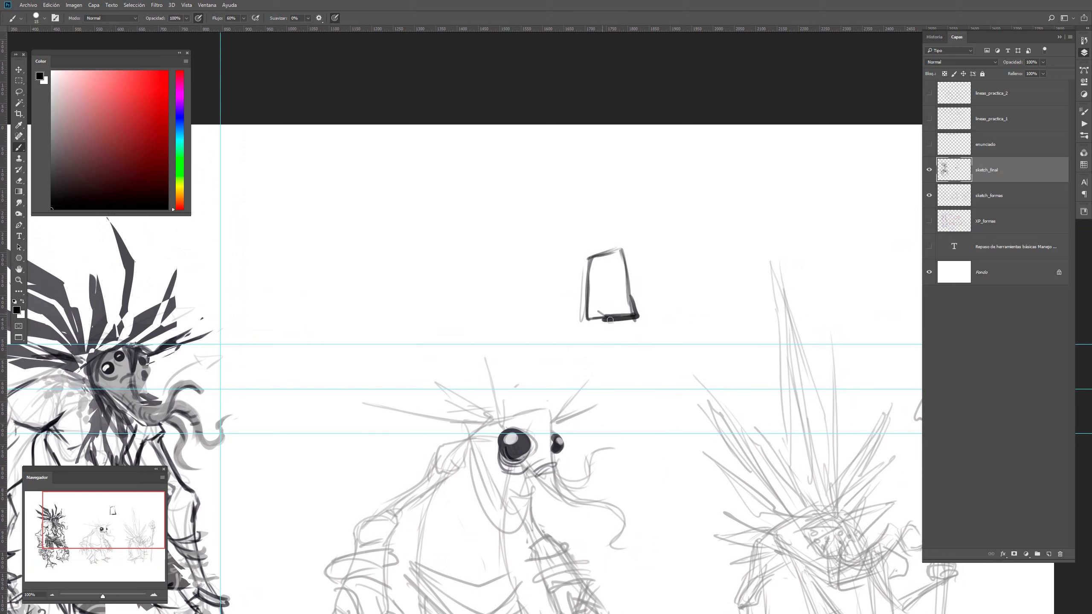
{"action": "left_click_drag", "start_coordinate": [620, 261], "coordinate": [617, 291]}
{"action": "left_click_drag", "start_coordinate": [589, 282], "coordinate": [603, 292]}
{"action": "mouse_move", "coordinate": [584, 284]}
{"action": "left_mouse_down"}
{"action": "mouse_move", "coordinate": [583, 302]}
{"action": "mouse_move", "coordinate": [597, 297]}
{"action": "mouse_move", "coordinate": [616, 248]}
{"action": "mouse_move", "coordinate": [590, 253]}
{"action": "left_mouse_up"}
{"action": "mouse_move", "coordinate": [586, 282]}
{"action": "left_mouse_down"}
{"action": "mouse_move", "coordinate": [605, 243]}
{"action": "mouse_move", "coordinate": [616, 255]}
{"action": "mouse_move", "coordinate": [604, 239]}
{"action": "mouse_move", "coordinate": [626, 269]}
{"action": "left_mouse_up"}
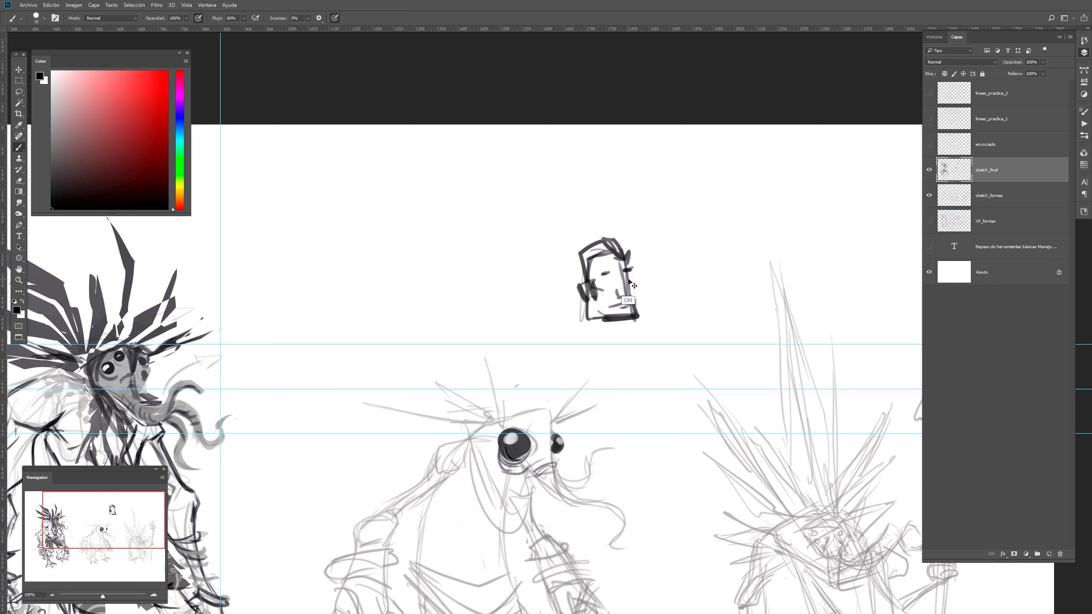
{"action": "key", "text": "ctrl+alt+z"}
{"action": "key", "text": "ctrl+alt+z"}
{"action": "left_click_drag", "start_coordinate": [629, 266], "coordinate": [631, 297]}
Lasso the doodled block-shaped head, delete it and clear the selection
{"action": "key", "text": "l"}
{"action": "mouse_move", "coordinate": [616, 341]}
{"action": "left_mouse_down"}
{"action": "mouse_move", "coordinate": [606, 343]}
{"action": "mouse_move", "coordinate": [666, 163]}
{"action": "left_mouse_up"}
{"action": "key", "text": "Delete"}
{"action": "key", "text": "ctrl+d"}
Paint the middle creature's lower and upper face tentacles in light grey with a larger brush
{"action": "key", "text": "b"}
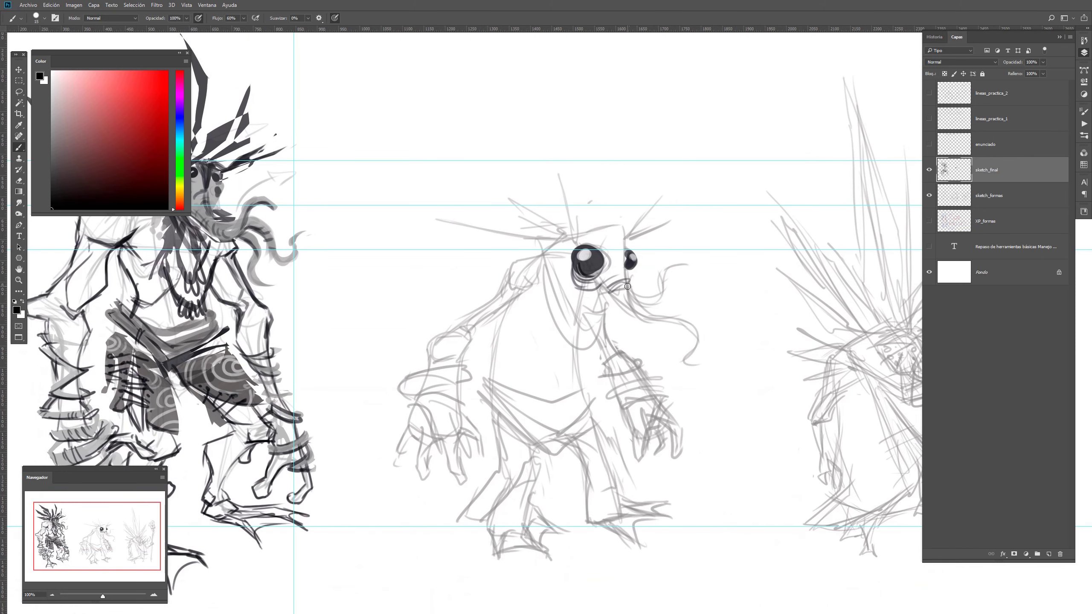
{"action": "key", "text": "bracketright"}
{"action": "key", "text": "bracketright"}
{"action": "key", "text": "x"}
{"action": "left_click", "coordinate": [51, 105]}
{"action": "mouse_move", "coordinate": [619, 295]}
{"action": "left_mouse_down"}
{"action": "mouse_move", "coordinate": [659, 321]}
{"action": "mouse_move", "coordinate": [628, 302]}
{"action": "mouse_move", "coordinate": [668, 316]}
{"action": "mouse_move", "coordinate": [658, 321]}
{"action": "mouse_move", "coordinate": [689, 337]}
{"action": "mouse_move", "coordinate": [693, 365]}
{"action": "mouse_move", "coordinate": [636, 295]}
{"action": "mouse_move", "coordinate": [676, 318]}
{"action": "left_mouse_up"}
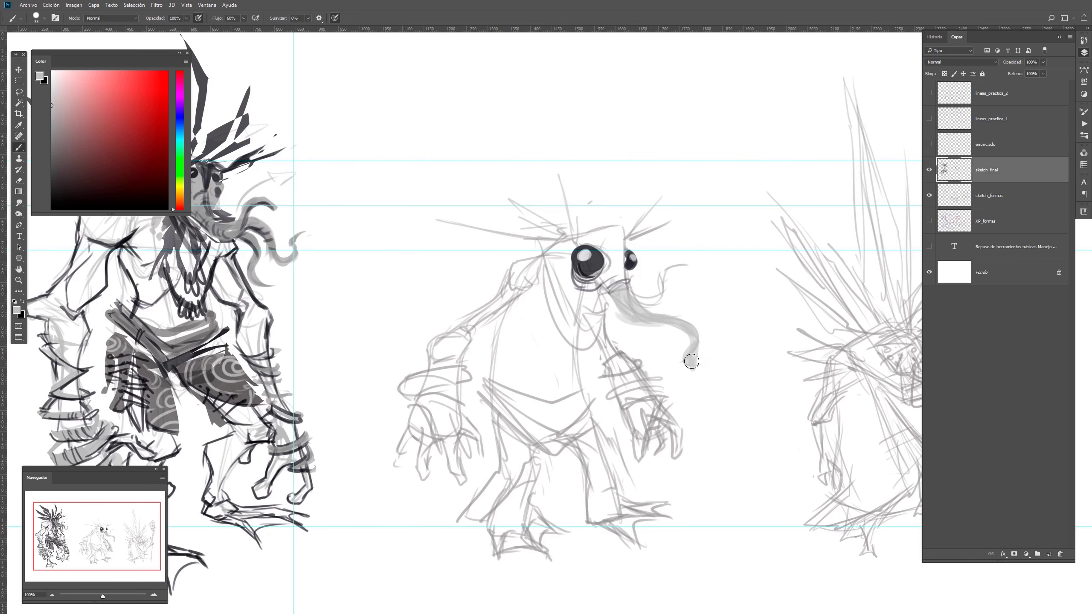
{"action": "left_click_drag", "start_coordinate": [543, 325], "coordinate": [680, 356]}
{"action": "left_click_drag", "start_coordinate": [808, 346], "coordinate": [663, 322]}
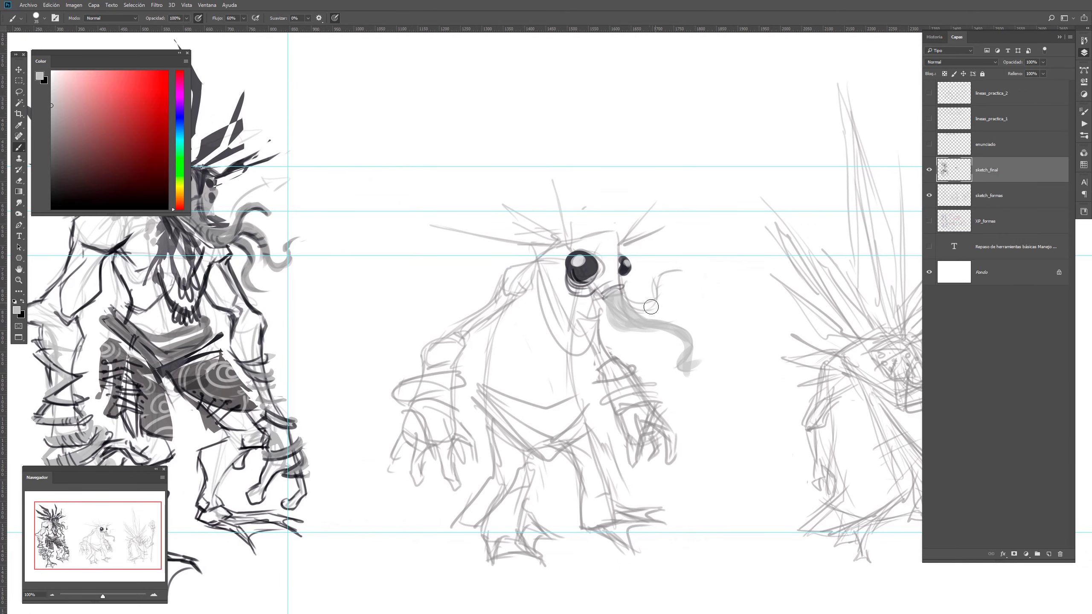
{"action": "mouse_move", "coordinate": [650, 284]}
{"action": "left_mouse_down"}
{"action": "mouse_move", "coordinate": [649, 300]}
{"action": "mouse_move", "coordinate": [681, 274]}
{"action": "left_mouse_up"}
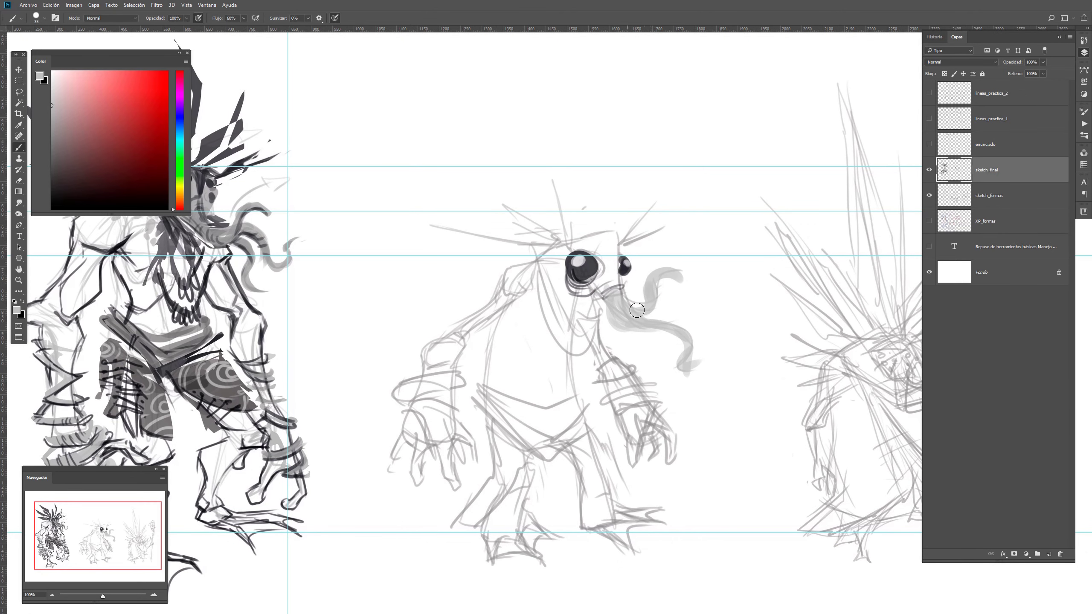
Outline the middle creature's two tentacles with dark strokes using a smaller brush
{"action": "key", "text": "bracketleft"}
{"action": "key", "text": "bracketleft"}
{"action": "key", "text": "x"}
{"action": "mouse_move", "coordinate": [606, 297]}
{"action": "left_mouse_down"}
{"action": "mouse_move", "coordinate": [634, 331]}
{"action": "mouse_move", "coordinate": [684, 344]}
{"action": "mouse_move", "coordinate": [693, 361]}
{"action": "mouse_move", "coordinate": [678, 367]}
{"action": "left_mouse_up"}
{"action": "key", "text": "ctrl+z"}
{"action": "key", "text": "ctrl+z"}
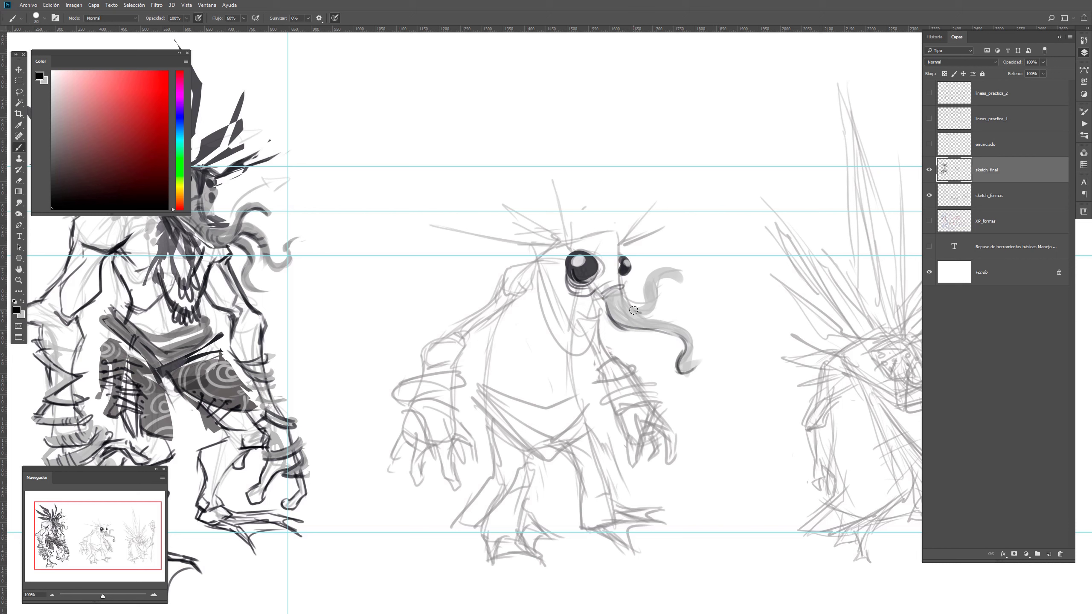
{"action": "mouse_move", "coordinate": [646, 304]}
{"action": "left_mouse_down"}
{"action": "mouse_move", "coordinate": [673, 281]}
{"action": "mouse_move", "coordinate": [658, 281]}
{"action": "mouse_move", "coordinate": [686, 280]}
{"action": "left_mouse_up"}
{"action": "key", "text": "x"}
{"action": "key", "text": "x"}
Draw short dark ring marks along both tentacles and erase the excess around their tips
{"action": "left_click_drag", "start_coordinate": [623, 317], "coordinate": [627, 328]}
{"action": "left_click_drag", "start_coordinate": [631, 319], "coordinate": [634, 328]}
{"action": "left_click_drag", "start_coordinate": [637, 321], "coordinate": [640, 330]}
{"action": "left_click_drag", "start_coordinate": [644, 321], "coordinate": [652, 330]}
{"action": "left_click_drag", "start_coordinate": [657, 325], "coordinate": [652, 310]}
{"action": "left_click_drag", "start_coordinate": [650, 301], "coordinate": [664, 280]}
{"action": "left_click_drag", "start_coordinate": [670, 274], "coordinate": [671, 278]}
{"action": "key", "text": "e"}
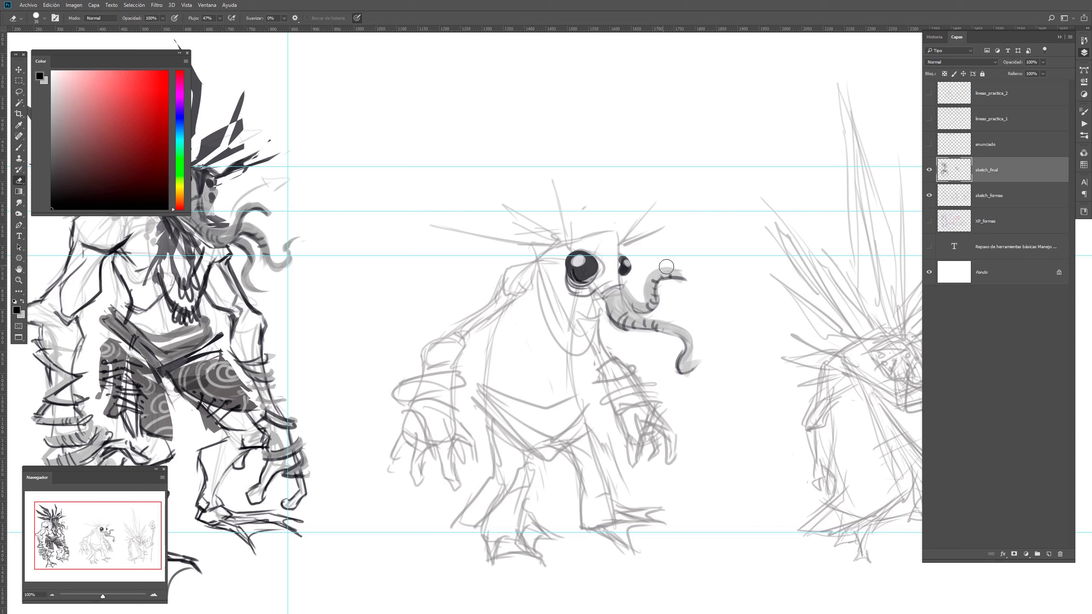
{"action": "left_click_drag", "start_coordinate": [670, 287], "coordinate": [693, 292]}
{"action": "mouse_move", "coordinate": [699, 354]}
{"action": "left_mouse_down"}
{"action": "mouse_move", "coordinate": [685, 364]}
{"action": "mouse_move", "coordinate": [699, 359]}
{"action": "left_mouse_up"}
Look over the finished creature and the third sketch as references for the middle creature's face
{"action": "key", "text": "b"}
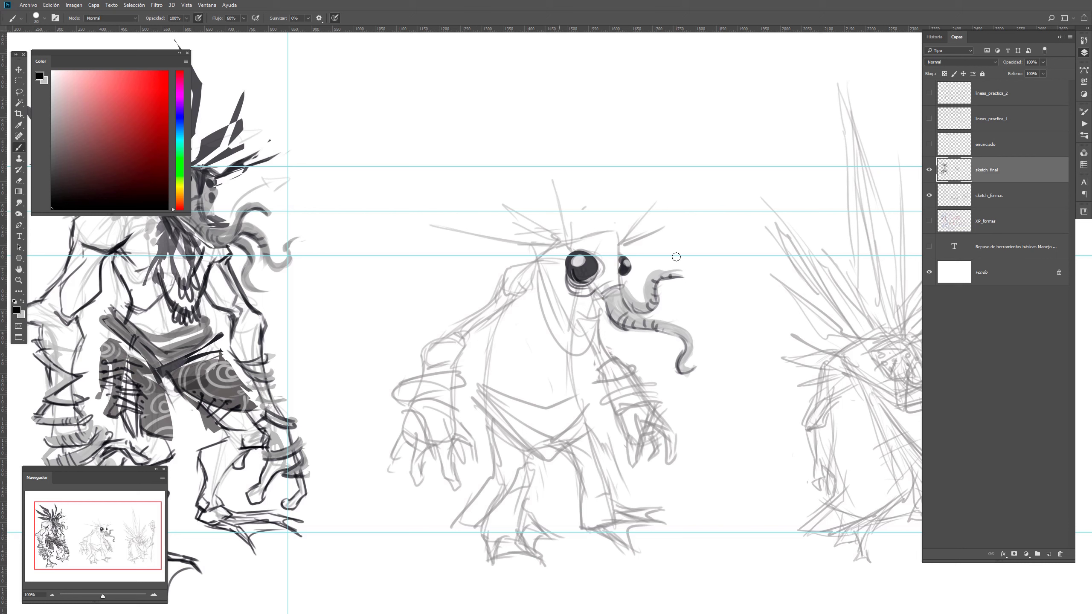
{"action": "mouse_move", "coordinate": [537, 374]}
{"action": "left_mouse_down"}
{"action": "mouse_move", "coordinate": [681, 379]}
{"action": "mouse_move", "coordinate": [665, 377]}
{"action": "left_mouse_up"}
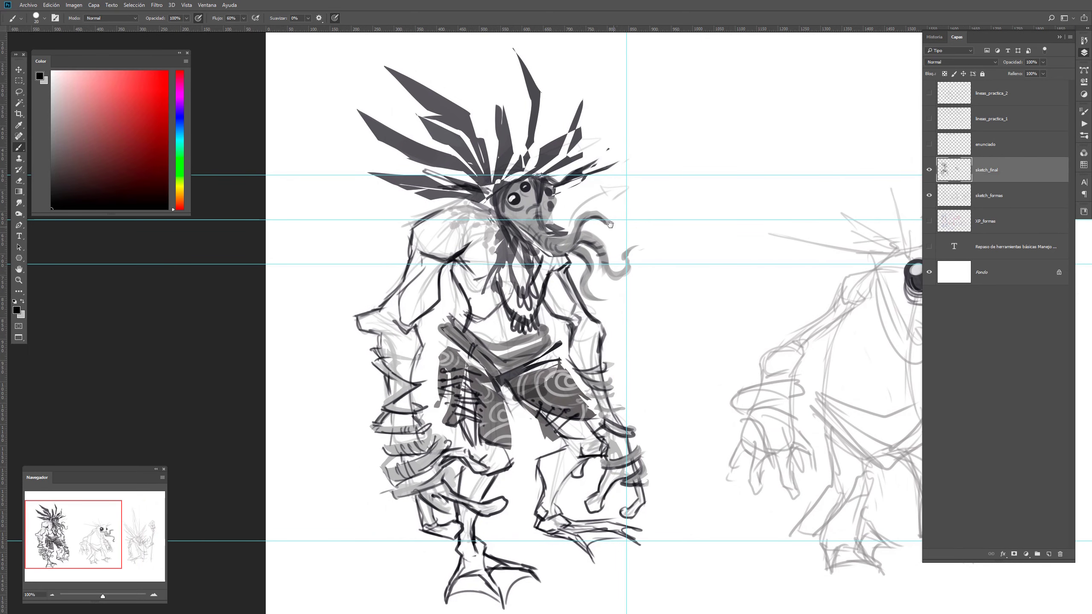
{"action": "left_click_drag", "start_coordinate": [553, 118], "coordinate": [603, 243]}
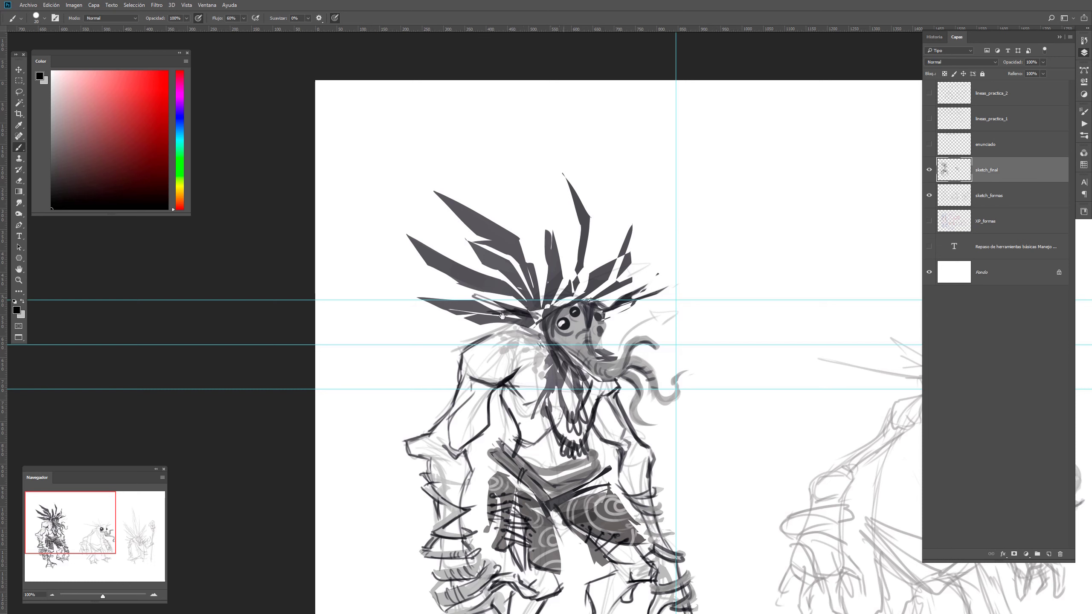
{"action": "left_click_drag", "start_coordinate": [715, 387], "coordinate": [341, 323]}
{"action": "left_click_drag", "start_coordinate": [497, 392], "coordinate": [432, 287]}
{"action": "left_click_drag", "start_coordinate": [568, 288], "coordinate": [666, 279]}
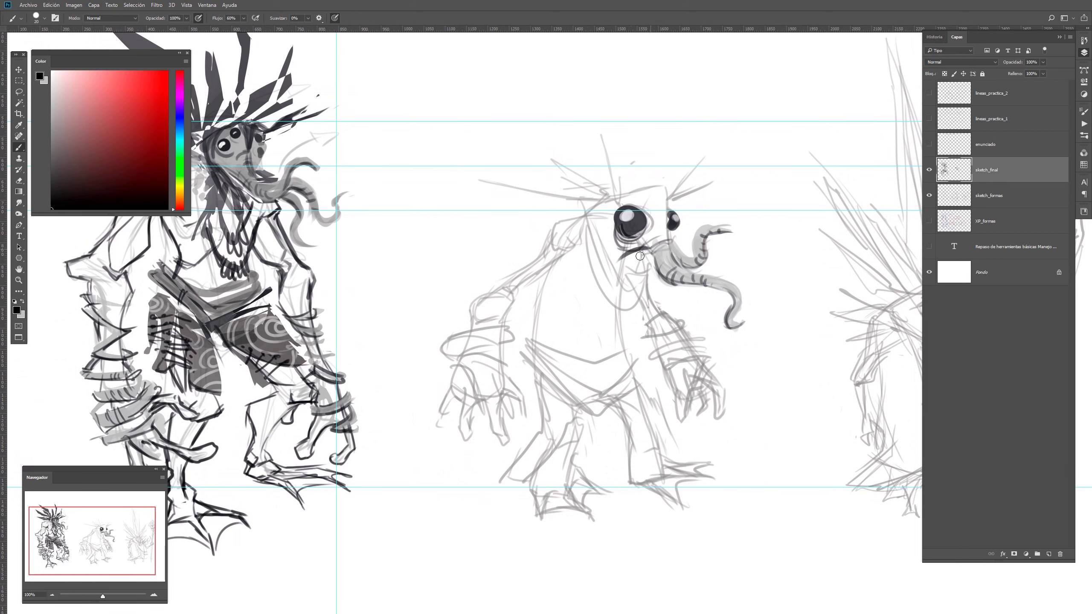
{"action": "left_click_drag", "start_coordinate": [743, 275], "coordinate": [567, 259]}
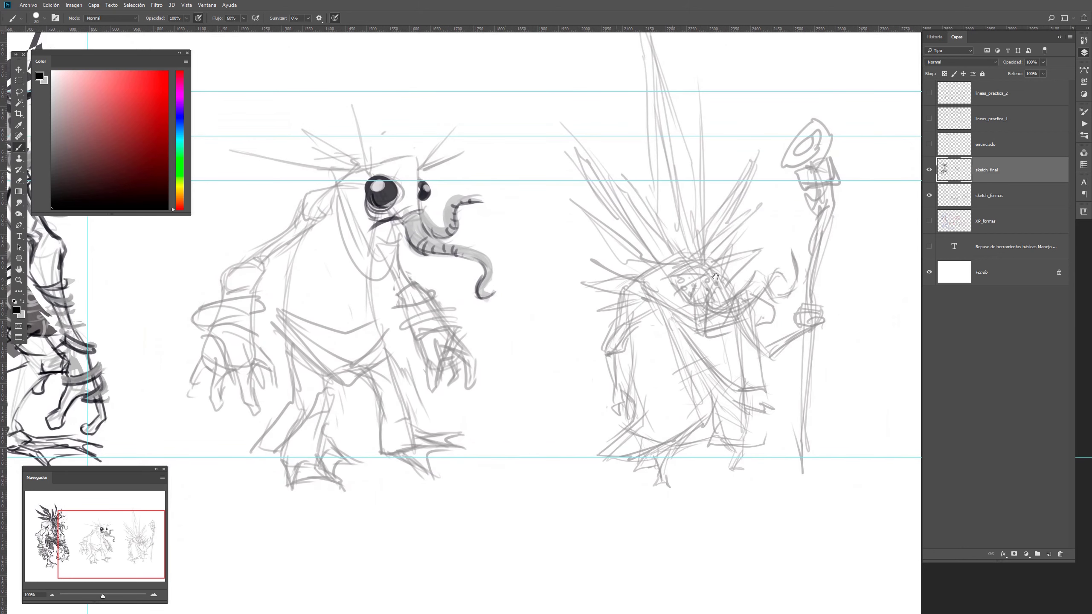
{"action": "left_click_drag", "start_coordinate": [566, 328], "coordinate": [751, 369]}
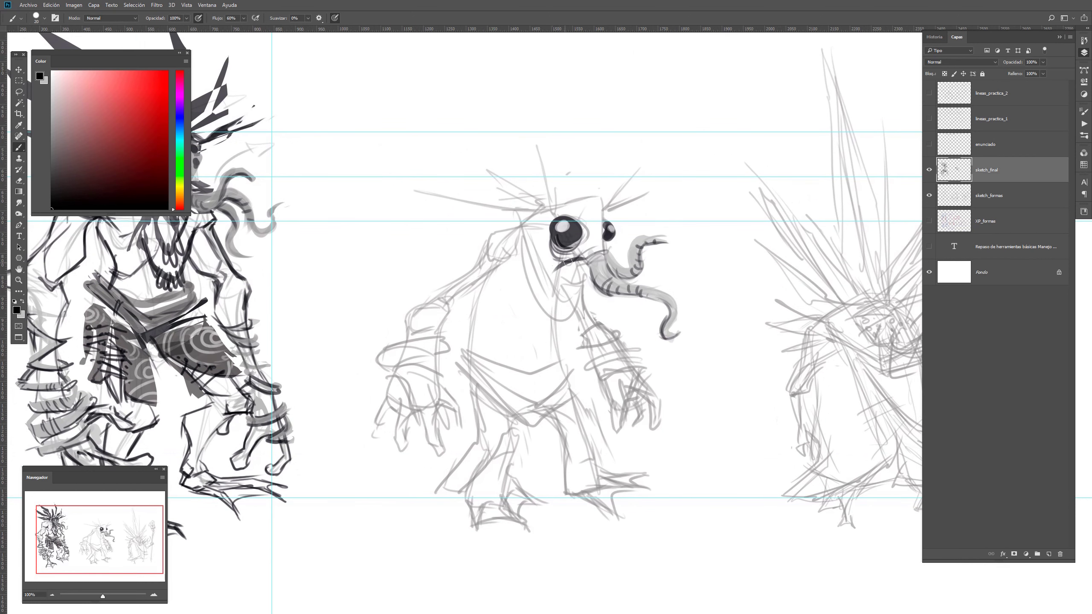
Redraw the mouth line under the middle creature's large eye and outline a pointed open jaw below it
{"action": "key", "text": "e"}
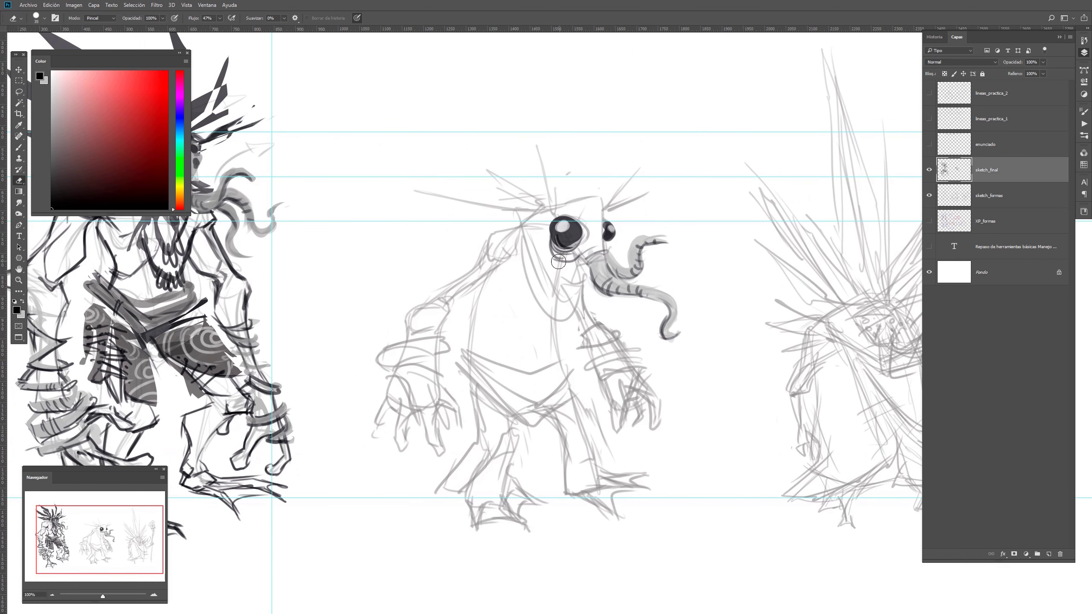
{"action": "key", "text": "b"}
{"action": "left_click_drag", "start_coordinate": [580, 260], "coordinate": [537, 254]}
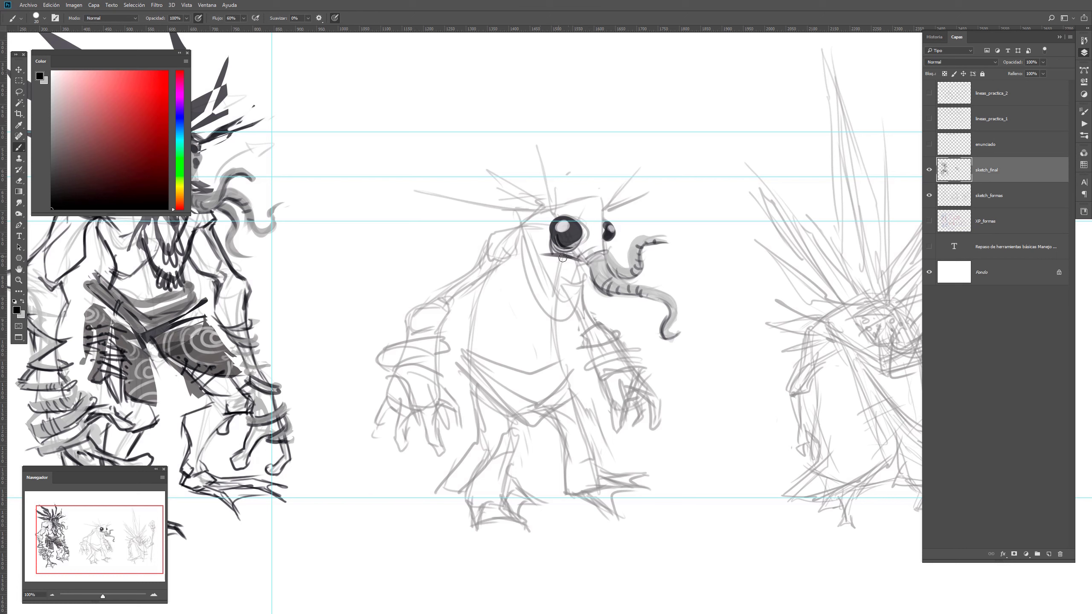
{"action": "key", "text": "bracketleft"}
{"action": "key", "text": "bracketleft"}
{"action": "key", "text": "bracketleft"}
{"action": "left_click_drag", "start_coordinate": [563, 296], "coordinate": [542, 262]}
{"action": "left_click_drag", "start_coordinate": [538, 260], "coordinate": [564, 297]}
{"action": "left_click_drag", "start_coordinate": [541, 254], "coordinate": [586, 271]}
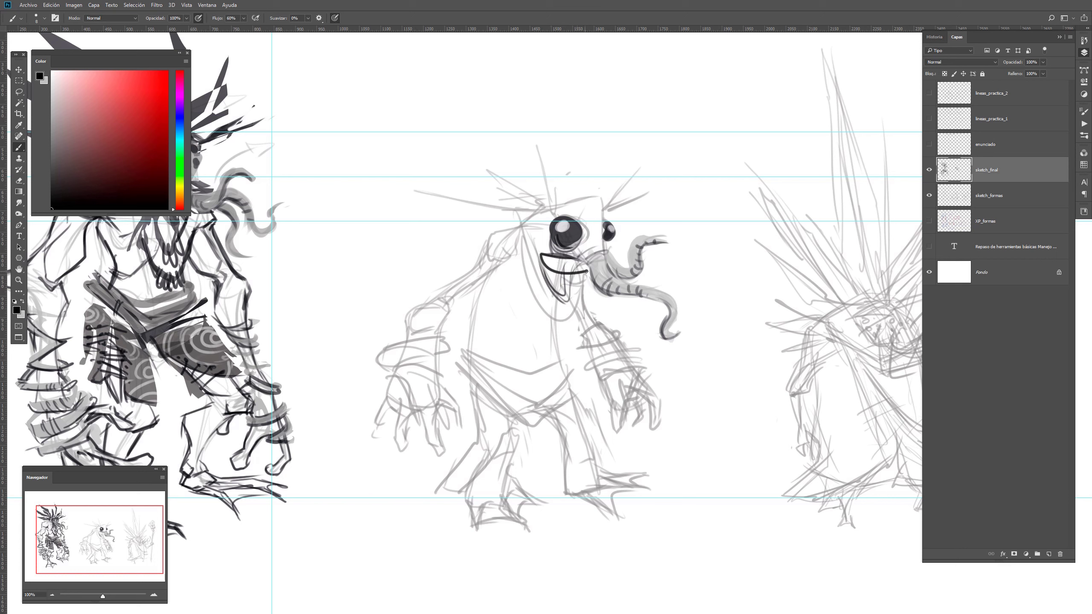
Undo the last mouth strokes and erase the excess line along the mouth's upper edge
{"action": "key", "text": "ctrl+z"}
{"action": "key", "text": "ctrl+z"}
{"action": "key", "text": "ctrl+z"}
{"action": "key", "text": "e"}
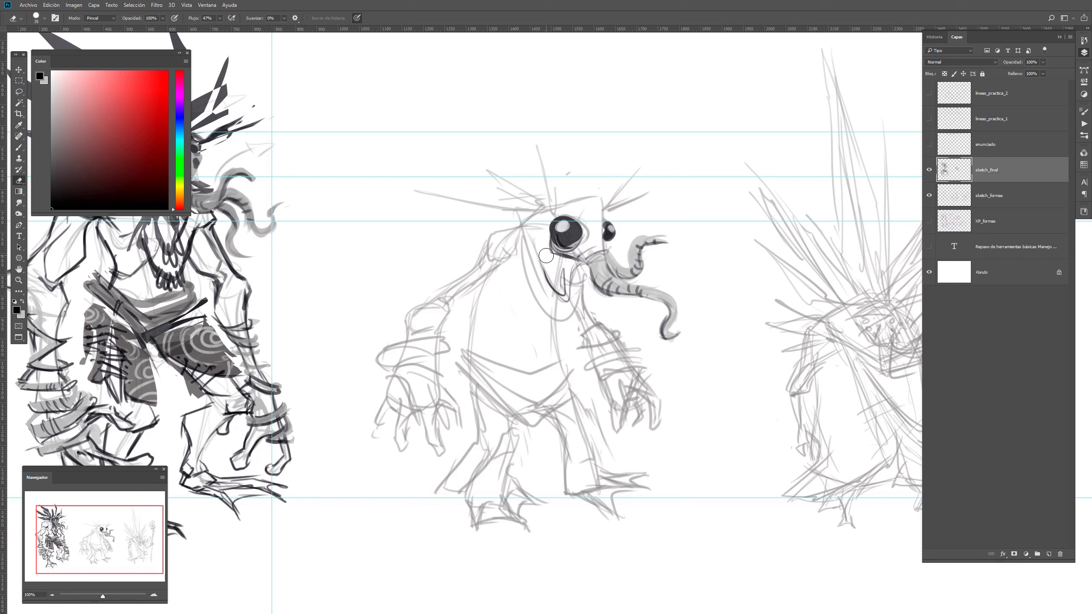
{"action": "left_click_drag", "start_coordinate": [570, 261], "coordinate": [598, 254]}
Lasso the middle creature's large eye and try shifting it toward the back of the head
{"action": "key", "text": "l"}
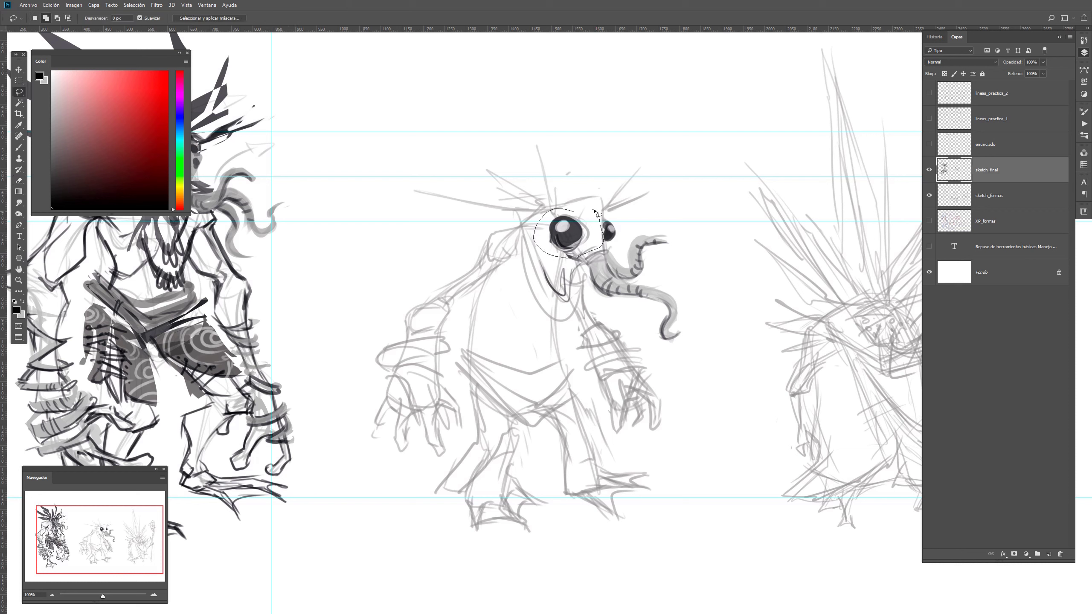
{"action": "key", "text": "v"}
{"action": "left_click_drag", "start_coordinate": [594, 211], "coordinate": [559, 233]}
{"action": "key", "text": "ctrl+d"}
{"action": "left_click_drag", "start_coordinate": [615, 257], "coordinate": [638, 242]}
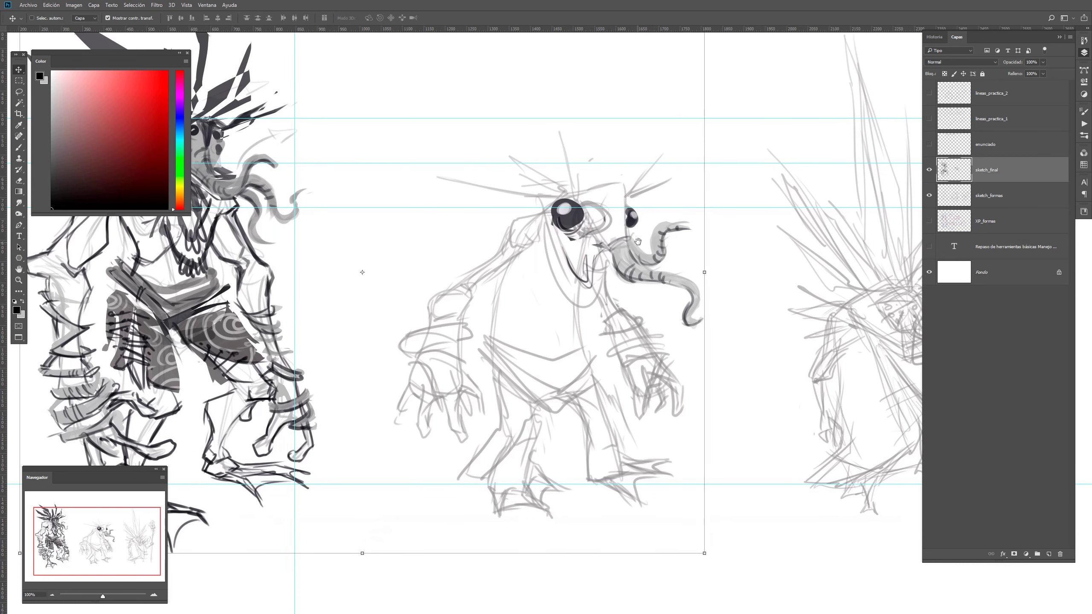
{"action": "key", "text": "ctrl+z"}
{"action": "key", "text": "ctrl+z"}
Scale the middle creature's large eye down slightly, reposition it in the face and clear the selection
{"action": "left_click_drag", "start_coordinate": [556, 190], "coordinate": [563, 195]}
{"action": "left_click_drag", "start_coordinate": [610, 233], "coordinate": [609, 229]}
{"action": "key", "text": "Return"}
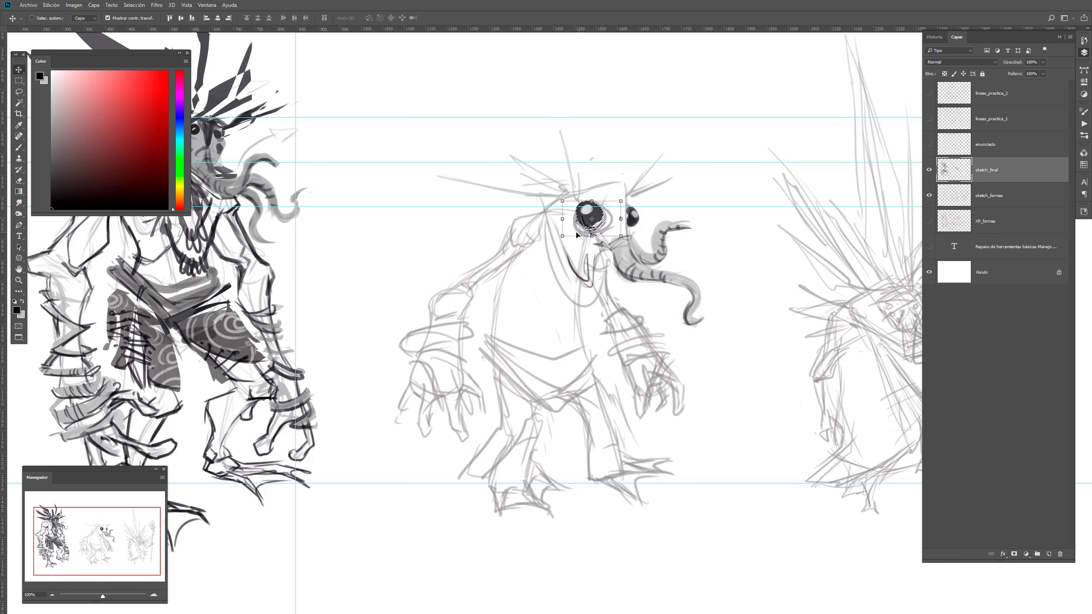
{"action": "left_click_drag", "start_coordinate": [437, 270], "coordinate": [733, 307]}
{"action": "key", "text": "ctrl+d"}
Ink the middle creature's boxy forehead and front face edge, and darken its curved mouth line
{"action": "mouse_move", "coordinate": [458, 214]}
{"action": "left_mouse_down"}
{"action": "mouse_move", "coordinate": [498, 269]}
{"action": "mouse_move", "coordinate": [566, 186]}
{"action": "left_mouse_up"}
{"action": "key", "text": "b"}
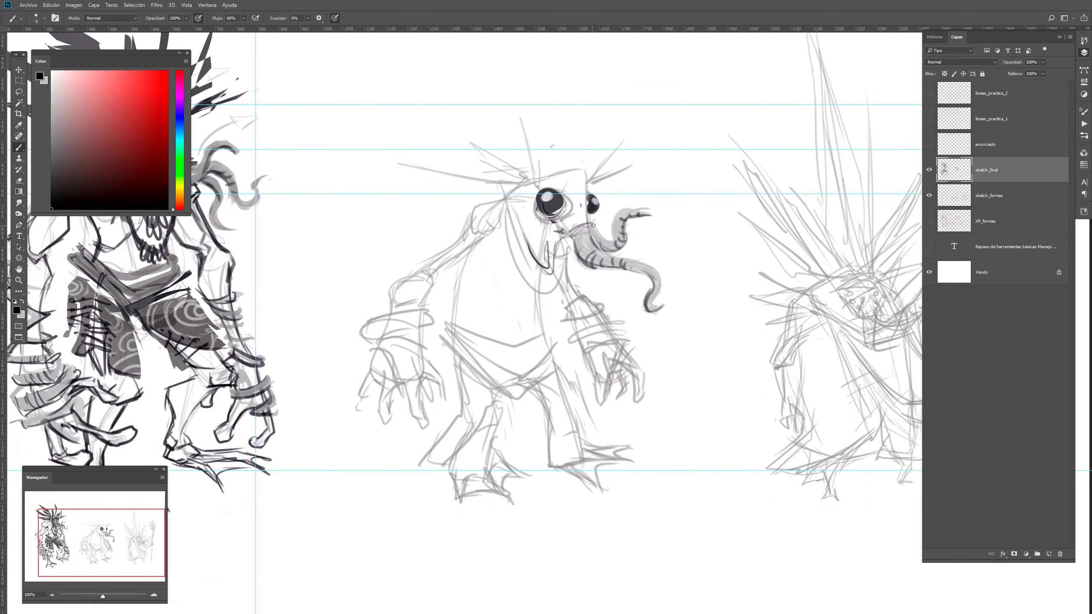
{"action": "mouse_move", "coordinate": [587, 227]}
{"action": "left_mouse_down"}
{"action": "mouse_move", "coordinate": [582, 164]}
{"action": "mouse_move", "coordinate": [537, 177]}
{"action": "left_mouse_up"}
{"action": "mouse_move", "coordinate": [571, 237]}
{"action": "left_mouse_down"}
{"action": "mouse_move", "coordinate": [549, 237]}
{"action": "mouse_move", "coordinate": [515, 204]}
{"action": "mouse_move", "coordinate": [557, 242]}
{"action": "left_mouse_up"}
{"action": "key", "text": "e"}
{"action": "key", "text": "b"}
Paint light grey over the middle creature's mouth and remove the dark jaw lines below it
{"action": "key", "text": "x"}
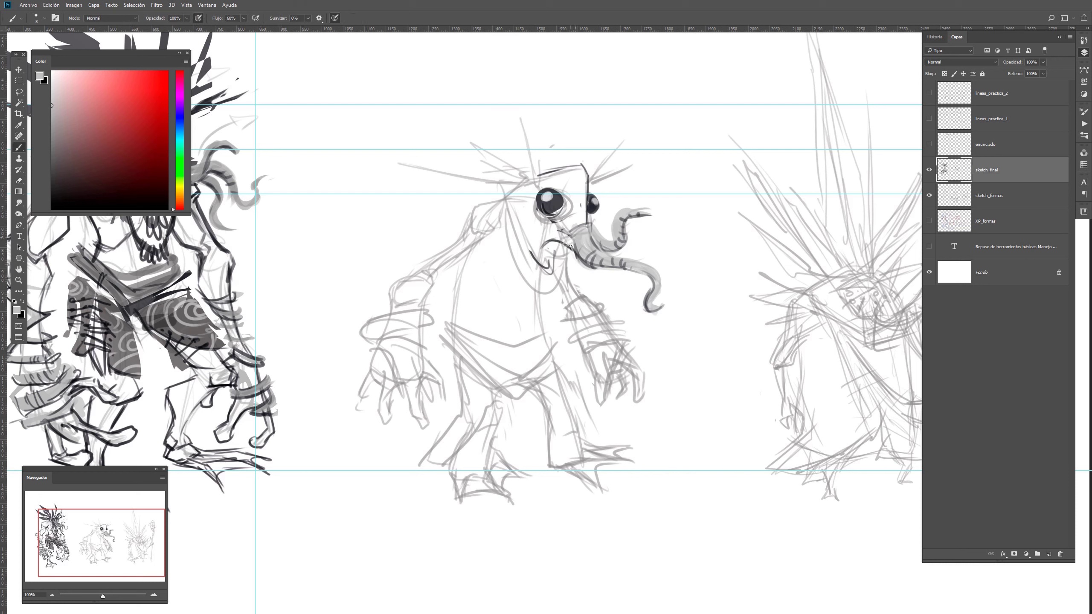
{"action": "left_click_drag", "start_coordinate": [559, 246], "coordinate": [533, 253]}
{"action": "key", "text": "e"}
{"action": "key", "text": "b"}
{"action": "left_click_drag", "start_coordinate": [504, 213], "coordinate": [509, 233]}
Set the brush blending mode to Oscurecer and ink the middle creature's neck, collar and central chest line in black
{"action": "key", "text": "x"}
{"action": "left_click", "coordinate": [111, 18]}
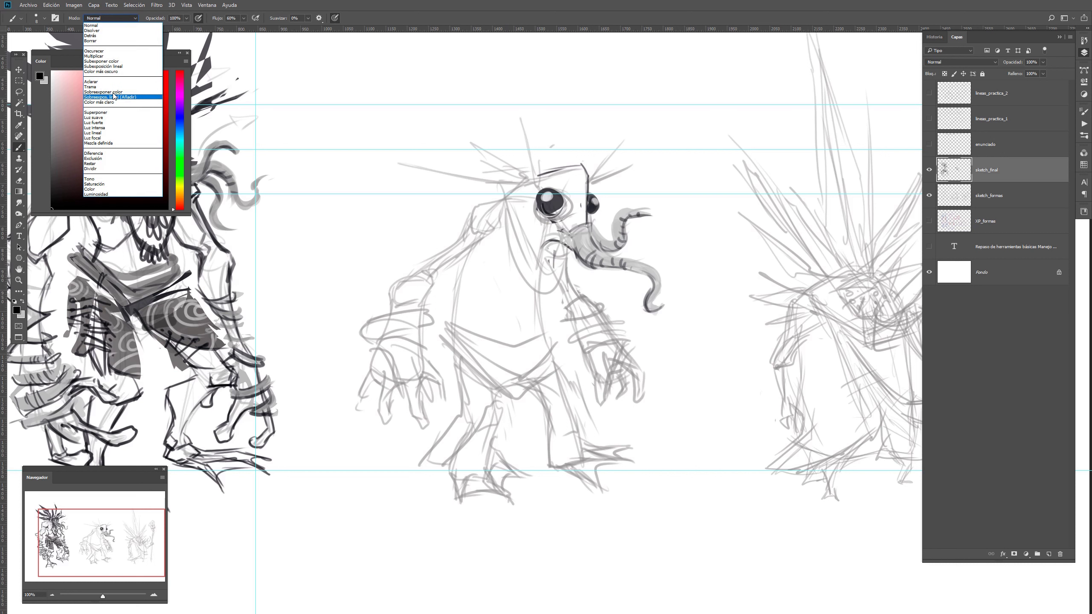
{"action": "left_click", "coordinate": [108, 51]}
{"action": "left_click_drag", "start_coordinate": [506, 208], "coordinate": [527, 280]}
{"action": "key", "text": "ctrl+z"}
{"action": "key", "text": "]"}
{"action": "mouse_move", "coordinate": [502, 199]}
{"action": "left_mouse_down"}
{"action": "mouse_move", "coordinate": [511, 288]}
{"action": "mouse_move", "coordinate": [556, 301]}
{"action": "mouse_move", "coordinate": [540, 300]}
{"action": "mouse_move", "coordinate": [541, 278]}
{"action": "mouse_move", "coordinate": [524, 268]}
{"action": "mouse_move", "coordinate": [516, 206]}
{"action": "mouse_move", "coordinate": [483, 197]}
{"action": "mouse_move", "coordinate": [504, 202]}
{"action": "mouse_move", "coordinate": [463, 208]}
{"action": "mouse_move", "coordinate": [461, 222]}
{"action": "mouse_move", "coordinate": [469, 201]}
{"action": "mouse_move", "coordinate": [496, 198]}
{"action": "mouse_move", "coordinate": [510, 292]}
{"action": "mouse_move", "coordinate": [545, 304]}
{"action": "left_mouse_up"}
{"action": "mouse_move", "coordinate": [552, 280]}
{"action": "left_mouse_down"}
{"action": "mouse_move", "coordinate": [530, 302]}
{"action": "mouse_move", "coordinate": [515, 355]}
{"action": "left_mouse_up"}
Ink the middle creature's waistline and the V-shaped folds of its belt in black
{"action": "mouse_move", "coordinate": [527, 307]}
{"action": "left_mouse_down"}
{"action": "mouse_move", "coordinate": [530, 351]}
{"action": "mouse_move", "coordinate": [446, 327]}
{"action": "left_mouse_up"}
{"action": "mouse_move", "coordinate": [447, 327]}
{"action": "left_mouse_down"}
{"action": "mouse_move", "coordinate": [512, 362]}
{"action": "mouse_move", "coordinate": [453, 325]}
{"action": "mouse_move", "coordinate": [519, 356]}
{"action": "mouse_move", "coordinate": [555, 330]}
{"action": "mouse_move", "coordinate": [531, 356]}
{"action": "mouse_move", "coordinate": [456, 326]}
{"action": "left_mouse_up"}
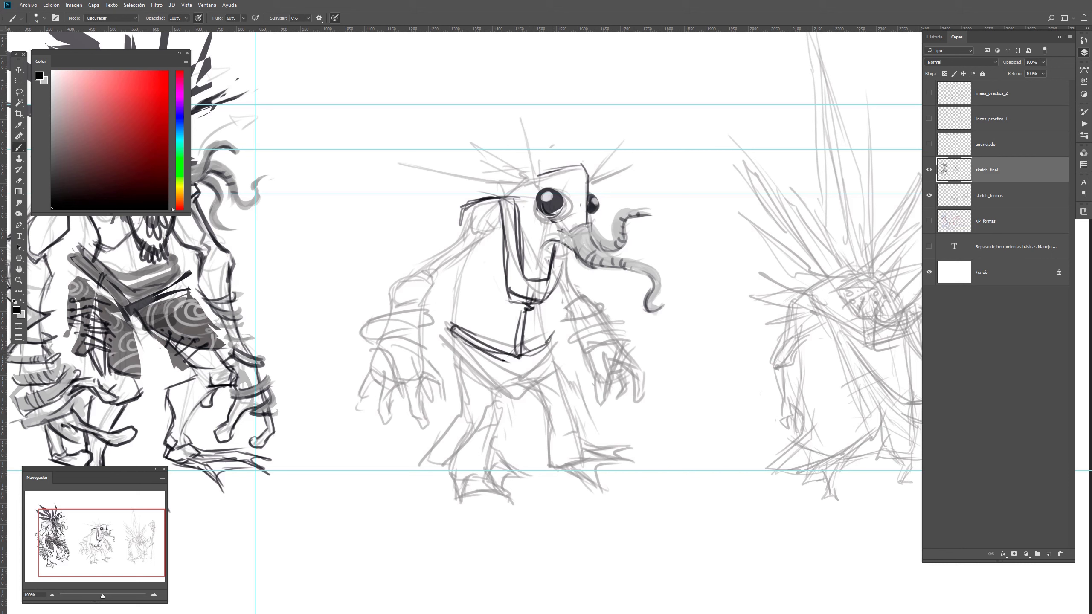
{"action": "left_click_drag", "start_coordinate": [503, 359], "coordinate": [554, 350]}
{"action": "left_click_drag", "start_coordinate": [455, 330], "coordinate": [511, 376]}
{"action": "mouse_move", "coordinate": [476, 344]}
{"action": "left_mouse_down"}
{"action": "mouse_move", "coordinate": [510, 371]}
{"action": "mouse_move", "coordinate": [535, 357]}
{"action": "mouse_move", "coordinate": [514, 371]}
{"action": "mouse_move", "coordinate": [556, 352]}
{"action": "mouse_move", "coordinate": [551, 366]}
{"action": "mouse_move", "coordinate": [562, 360]}
{"action": "mouse_move", "coordinate": [518, 392]}
{"action": "left_mouse_up"}
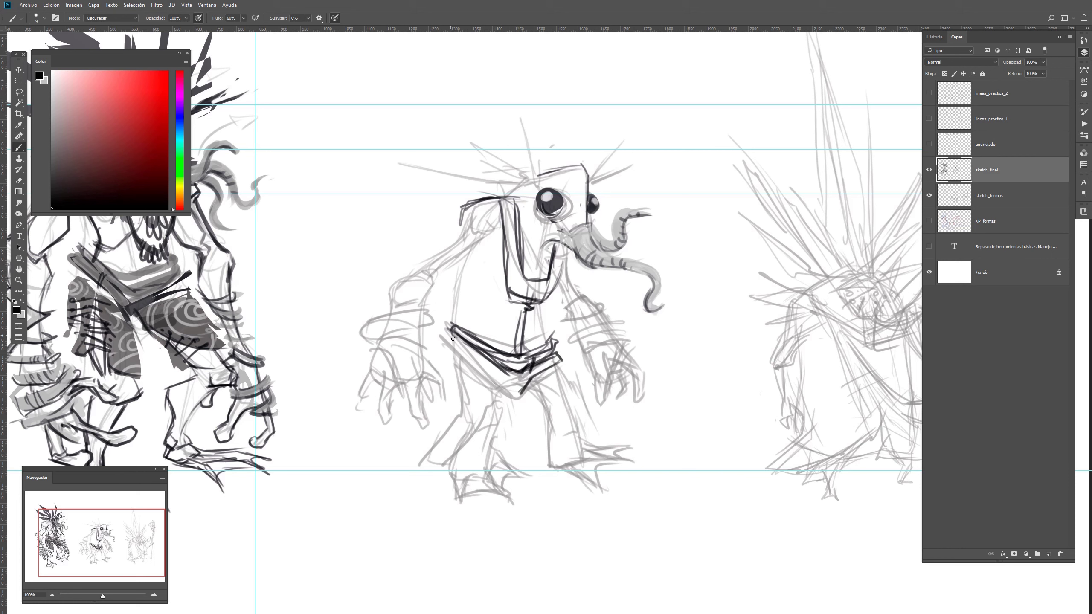
Ink the outline of the middle creature's near trouser leg and the inner edge of the far one
{"action": "mouse_move", "coordinate": [473, 347]}
{"action": "left_mouse_down"}
{"action": "mouse_move", "coordinate": [455, 343]}
{"action": "mouse_move", "coordinate": [504, 400]}
{"action": "mouse_move", "coordinate": [461, 386]}
{"action": "mouse_move", "coordinate": [434, 445]}
{"action": "left_mouse_up"}
{"action": "key", "text": "ctrl+z"}
{"action": "mouse_move", "coordinate": [445, 352]}
{"action": "left_mouse_down"}
{"action": "mouse_move", "coordinate": [453, 381]}
{"action": "mouse_move", "coordinate": [435, 423]}
{"action": "mouse_move", "coordinate": [454, 414]}
{"action": "mouse_move", "coordinate": [461, 390]}
{"action": "mouse_move", "coordinate": [457, 450]}
{"action": "left_mouse_up"}
{"action": "mouse_move", "coordinate": [479, 414]}
{"action": "left_mouse_down"}
{"action": "mouse_move", "coordinate": [444, 464]}
{"action": "mouse_move", "coordinate": [462, 447]}
{"action": "left_mouse_up"}
{"action": "left_click_drag", "start_coordinate": [530, 395], "coordinate": [552, 422]}
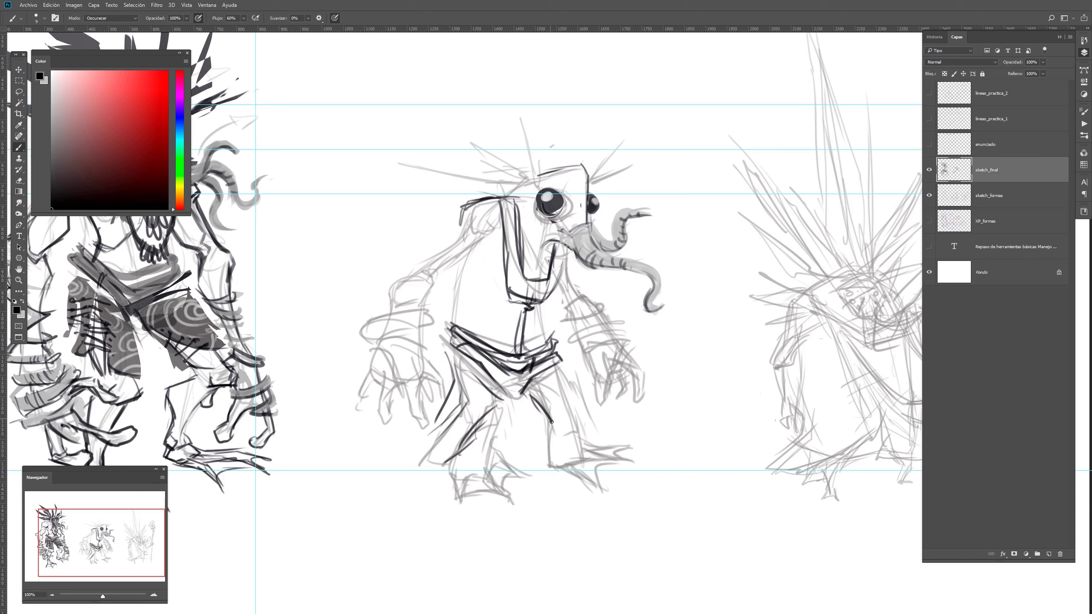
Ink the middle creature's far trouser leg and add stitches and small dots to both trouser legs
{"action": "mouse_move", "coordinate": [551, 372]}
{"action": "left_mouse_down"}
{"action": "mouse_move", "coordinate": [568, 431]}
{"action": "mouse_move", "coordinate": [540, 411]}
{"action": "mouse_move", "coordinate": [541, 453]}
{"action": "mouse_move", "coordinate": [568, 426]}
{"action": "left_mouse_up"}
{"action": "mouse_move", "coordinate": [572, 421]}
{"action": "left_mouse_down"}
{"action": "mouse_move", "coordinate": [553, 382]}
{"action": "mouse_move", "coordinate": [574, 415]}
{"action": "mouse_move", "coordinate": [592, 404]}
{"action": "left_mouse_up"}
{"action": "left_click_drag", "start_coordinate": [593, 404], "coordinate": [562, 361]}
{"action": "left_click_drag", "start_coordinate": [564, 364], "coordinate": [579, 389]}
{"action": "mouse_move", "coordinate": [427, 426]}
{"action": "left_mouse_down"}
{"action": "mouse_move", "coordinate": [456, 406]}
{"action": "mouse_move", "coordinate": [460, 428]}
{"action": "mouse_move", "coordinate": [470, 411]}
{"action": "left_mouse_up"}
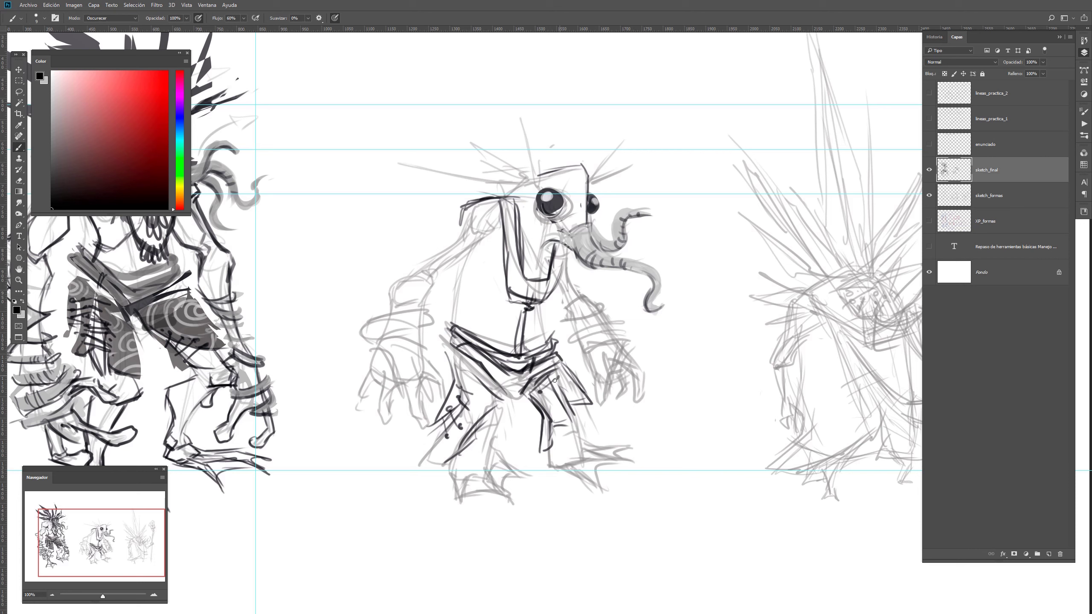
{"action": "mouse_move", "coordinate": [547, 389]}
{"action": "left_mouse_down"}
{"action": "mouse_move", "coordinate": [561, 377]}
{"action": "mouse_move", "coordinate": [579, 401]}
{"action": "left_mouse_up"}
{"action": "left_click_drag", "start_coordinate": [481, 359], "coordinate": [479, 389]}
{"action": "left_click", "coordinate": [498, 378]}
Add black cross stitches along the waist sash of the finished creature beside the middle sketch
{"action": "left_click_drag", "start_coordinate": [275, 301], "coordinate": [497, 350]}
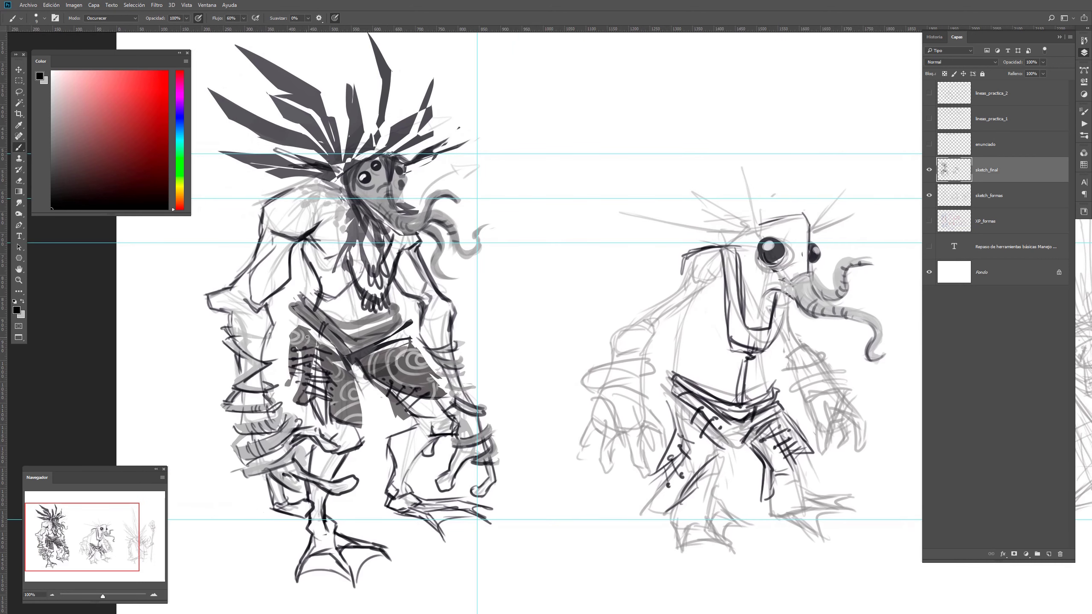
{"action": "mouse_move", "coordinate": [312, 323]}
{"action": "left_mouse_down"}
{"action": "mouse_move", "coordinate": [307, 334]}
{"action": "mouse_move", "coordinate": [339, 344]}
{"action": "left_mouse_up"}
{"action": "left_click_drag", "start_coordinate": [395, 329], "coordinate": [391, 348]}
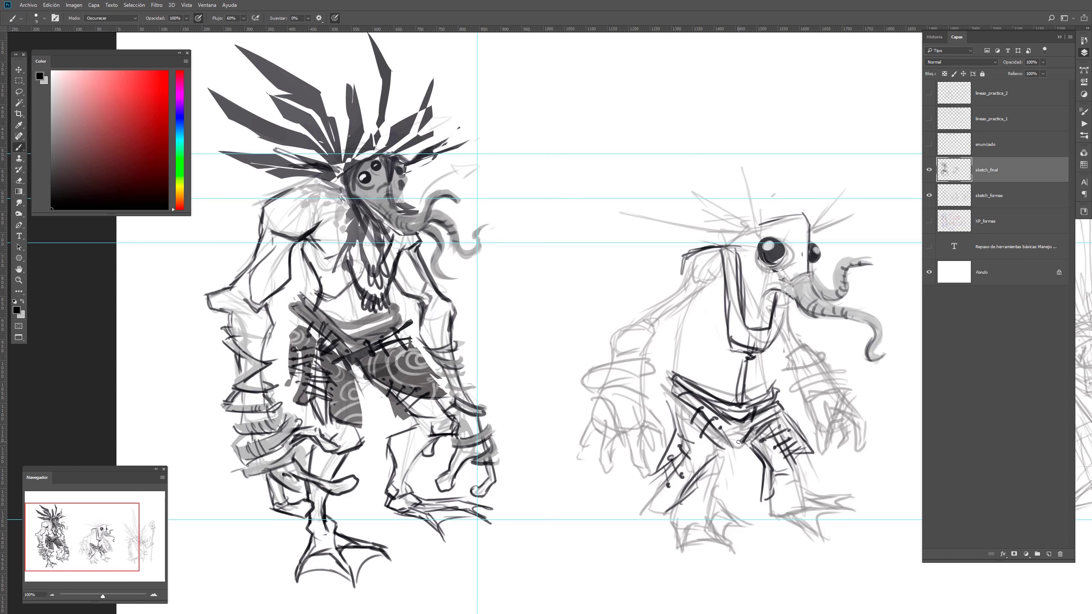
{"action": "left_click_drag", "start_coordinate": [739, 442], "coordinate": [749, 438]}
{"action": "mouse_move", "coordinate": [740, 440]}
{"action": "left_mouse_down"}
{"action": "mouse_move", "coordinate": [690, 408]}
{"action": "mouse_move", "coordinate": [581, 386]}
{"action": "left_mouse_up"}
{"action": "left_click_drag", "start_coordinate": [588, 307], "coordinate": [583, 344]}
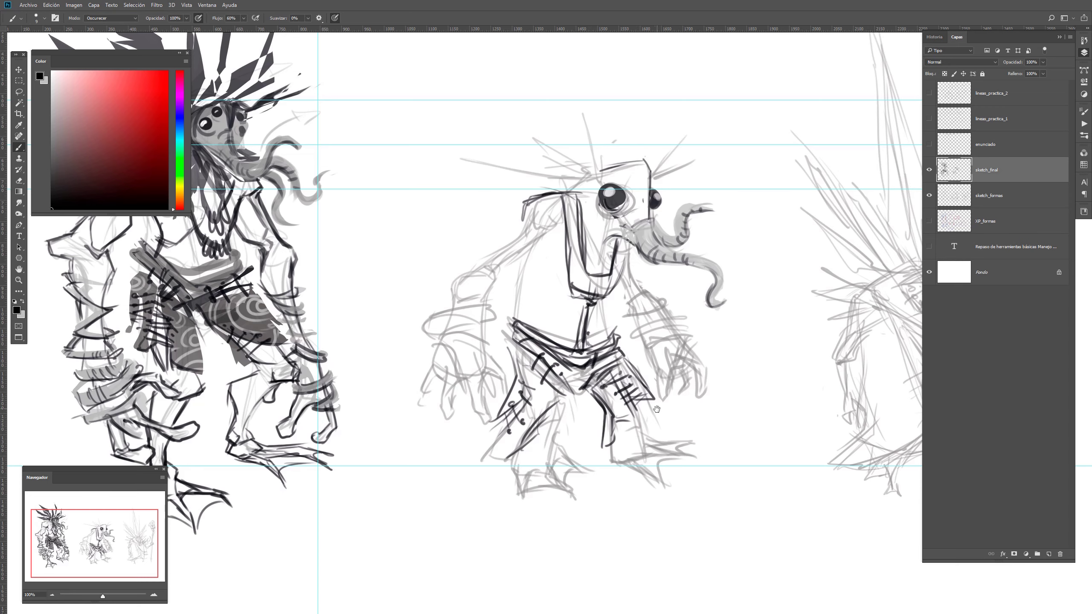
{"action": "left_click_drag", "start_coordinate": [657, 408], "coordinate": [632, 442]}
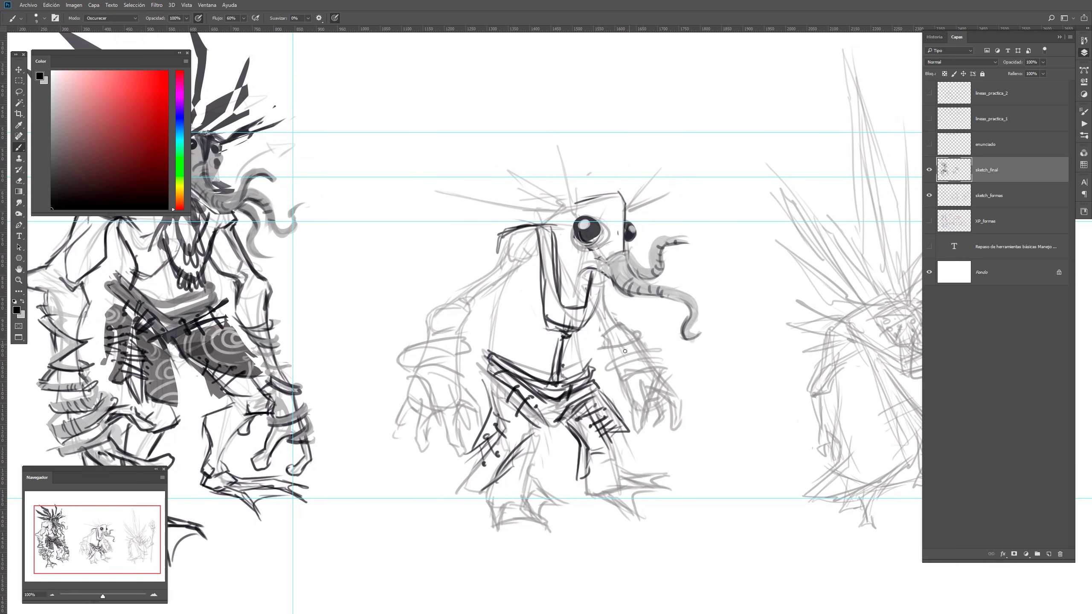
Paint light grey over the middle creature's trousers and U-shaped collar with a larger brush in Oscurecer mode
{"action": "key", "text": "bracketright"}
{"action": "key", "text": "bracketright"}
{"action": "key", "text": "x"}
{"action": "left_click", "coordinate": [111, 18]}
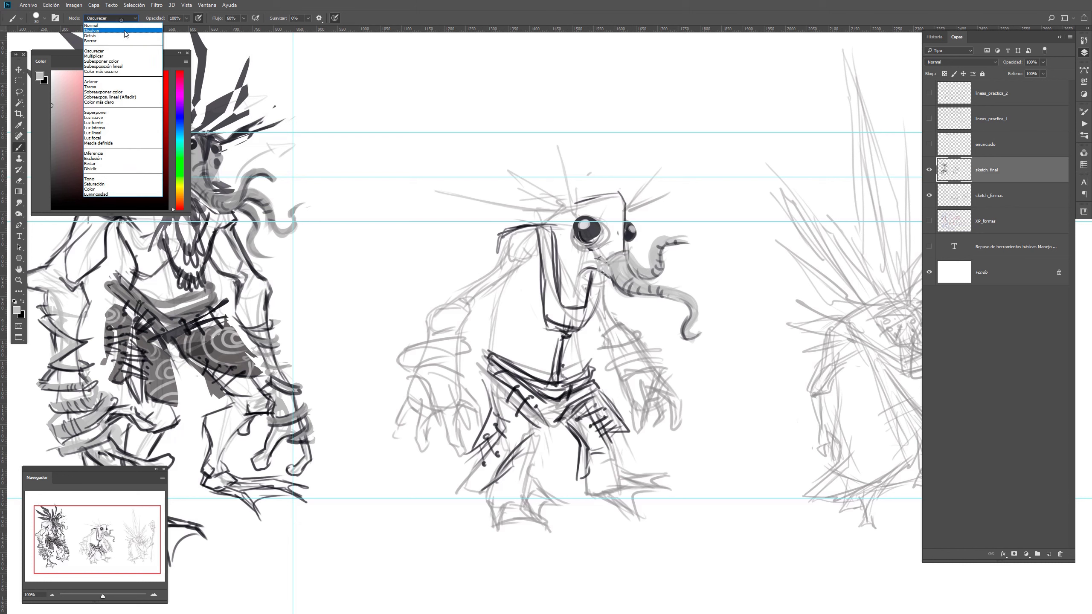
{"action": "left_click", "coordinate": [116, 51]}
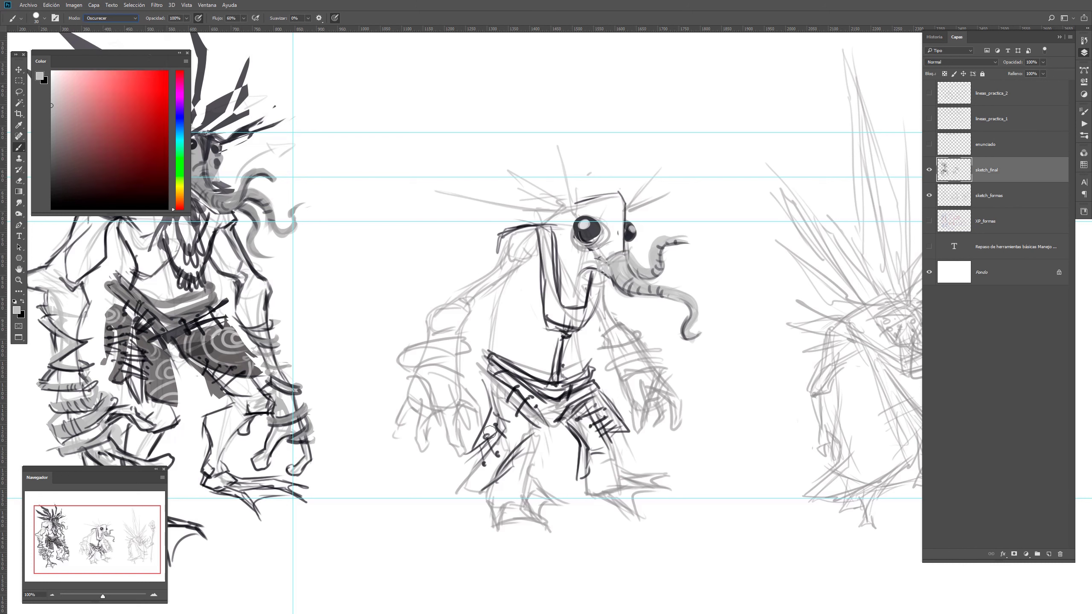
{"action": "mouse_move", "coordinate": [514, 433]}
{"action": "left_mouse_down"}
{"action": "mouse_move", "coordinate": [475, 486]}
{"action": "mouse_move", "coordinate": [518, 413]}
{"action": "mouse_move", "coordinate": [498, 413]}
{"action": "mouse_move", "coordinate": [494, 399]}
{"action": "mouse_move", "coordinate": [527, 406]}
{"action": "mouse_move", "coordinate": [537, 388]}
{"action": "mouse_move", "coordinate": [563, 404]}
{"action": "mouse_move", "coordinate": [533, 382]}
{"action": "mouse_move", "coordinate": [595, 412]}
{"action": "mouse_move", "coordinate": [583, 443]}
{"action": "mouse_move", "coordinate": [597, 451]}
{"action": "mouse_move", "coordinate": [578, 482]}
{"action": "mouse_move", "coordinate": [601, 418]}
{"action": "mouse_move", "coordinate": [615, 413]}
{"action": "left_mouse_up"}
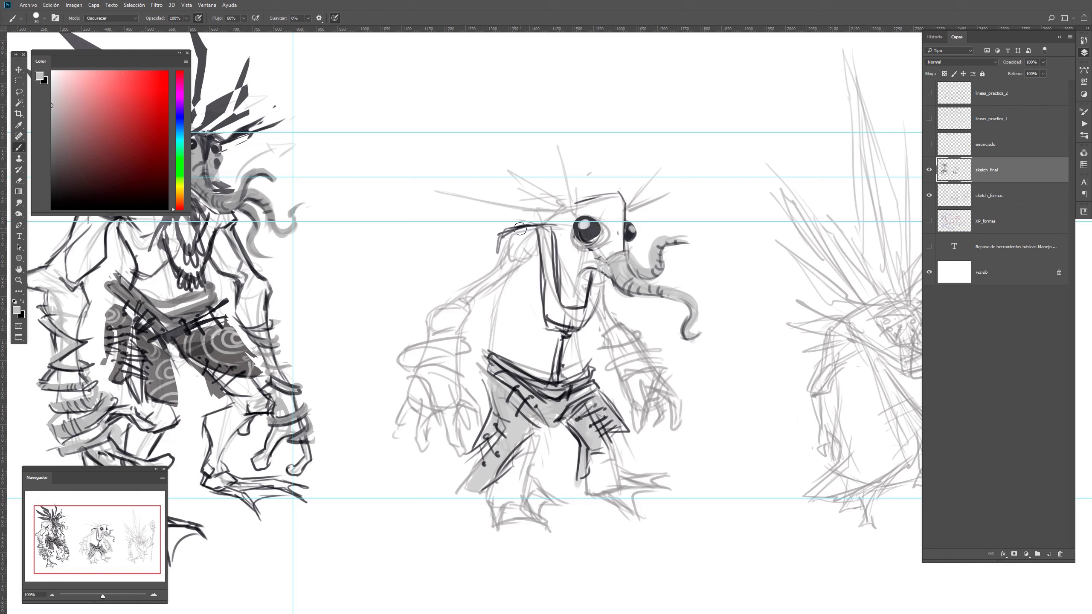
{"action": "mouse_move", "coordinate": [540, 226]}
{"action": "left_mouse_down"}
{"action": "mouse_move", "coordinate": [553, 317]}
{"action": "mouse_move", "coordinate": [574, 318]}
{"action": "mouse_move", "coordinate": [597, 283]}
{"action": "mouse_move", "coordinate": [584, 319]}
{"action": "left_mouse_up"}
{"action": "mouse_move", "coordinate": [511, 231]}
{"action": "left_mouse_down"}
{"action": "mouse_move", "coordinate": [502, 247]}
{"action": "mouse_move", "coordinate": [572, 314]}
{"action": "mouse_move", "coordinate": [593, 305]}
{"action": "mouse_move", "coordinate": [592, 289]}
{"action": "mouse_move", "coordinate": [589, 310]}
{"action": "mouse_move", "coordinate": [556, 331]}
{"action": "mouse_move", "coordinate": [580, 332]}
{"action": "left_mouse_up"}
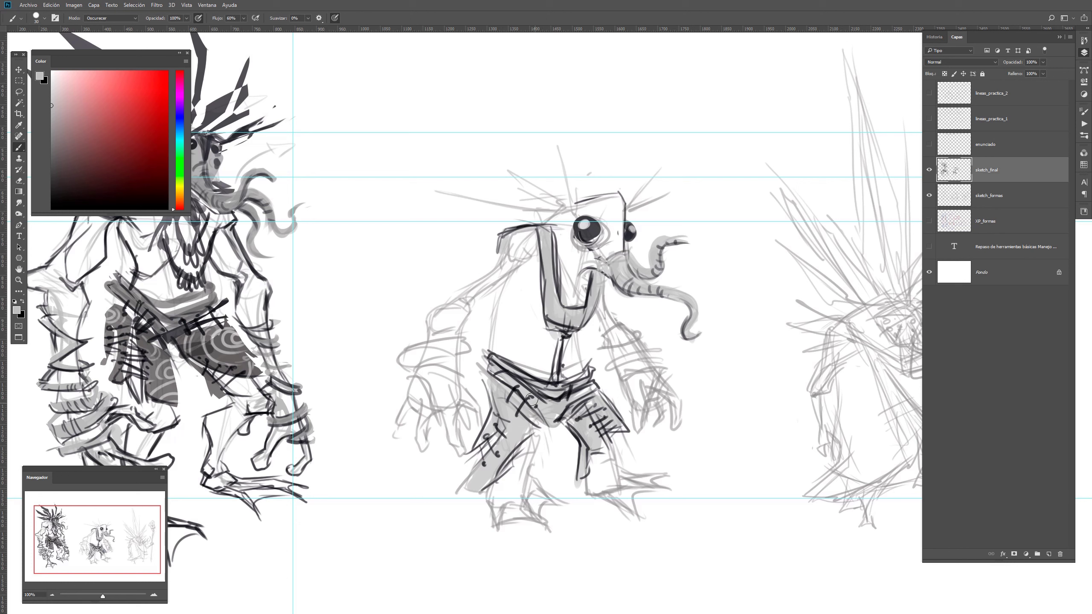
Set a smaller brush to Normal mode and ink the long fingers of the middle creature's near hand in black
{"action": "key", "text": "bracketleft"}
{"action": "key", "text": "bracketleft"}
{"action": "left_click", "coordinate": [107, 18]}
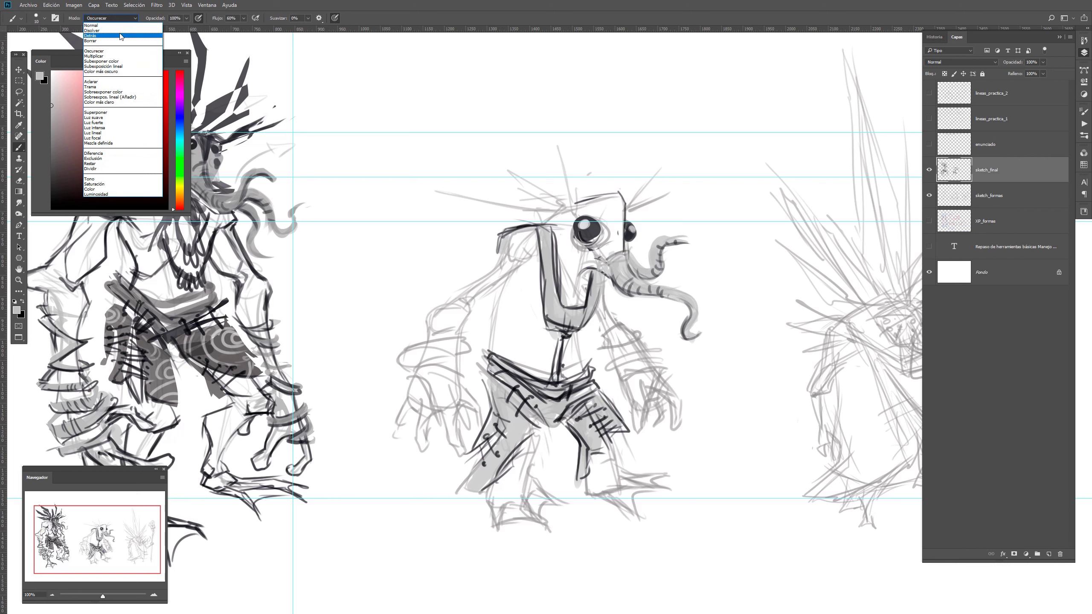
{"action": "left_click", "coordinate": [131, 25]}
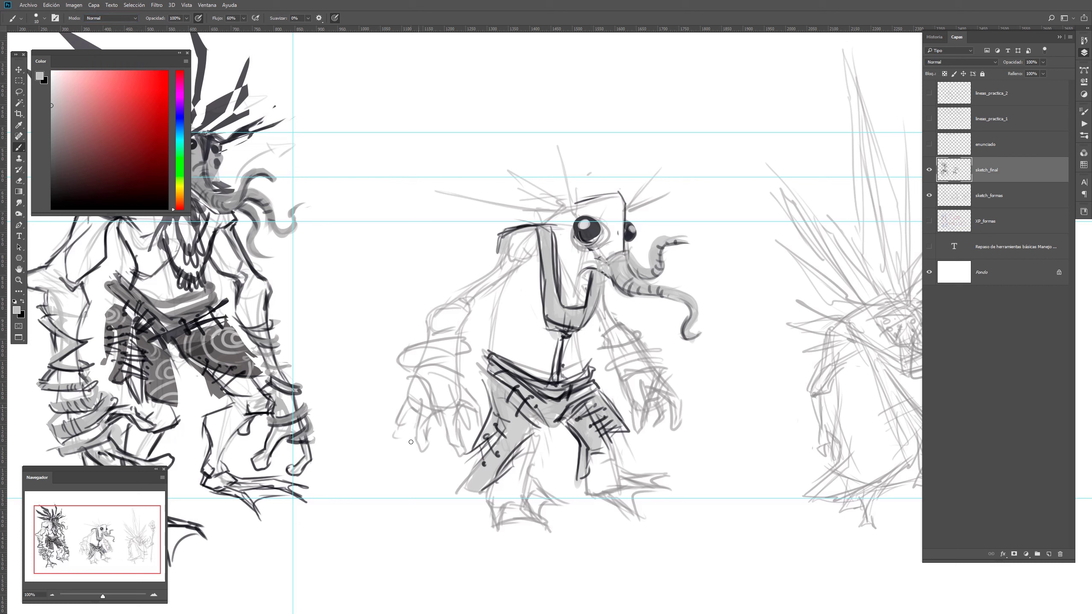
{"action": "key", "text": "x"}
{"action": "mouse_move", "coordinate": [430, 414]}
{"action": "left_mouse_down"}
{"action": "mouse_move", "coordinate": [417, 441]}
{"action": "mouse_move", "coordinate": [429, 450]}
{"action": "mouse_move", "coordinate": [425, 424]}
{"action": "mouse_move", "coordinate": [441, 414]}
{"action": "mouse_move", "coordinate": [454, 455]}
{"action": "mouse_move", "coordinate": [465, 447]}
{"action": "mouse_move", "coordinate": [465, 415]}
{"action": "mouse_move", "coordinate": [404, 423]}
{"action": "mouse_move", "coordinate": [400, 441]}
{"action": "left_mouse_up"}
{"action": "left_click_drag", "start_coordinate": [459, 424], "coordinate": [476, 418]}
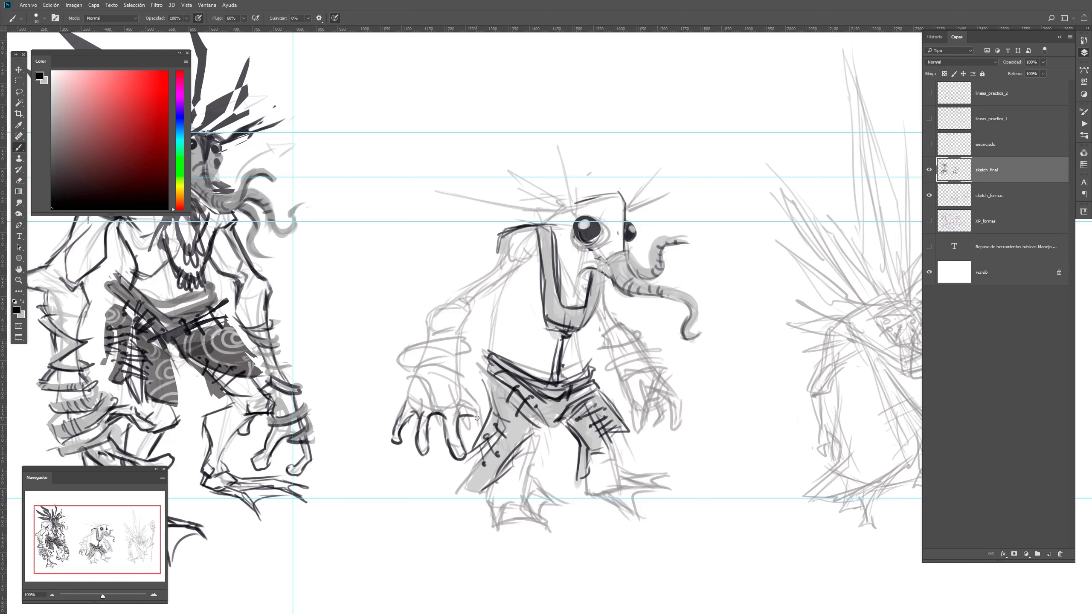
{"action": "key", "text": "w"}
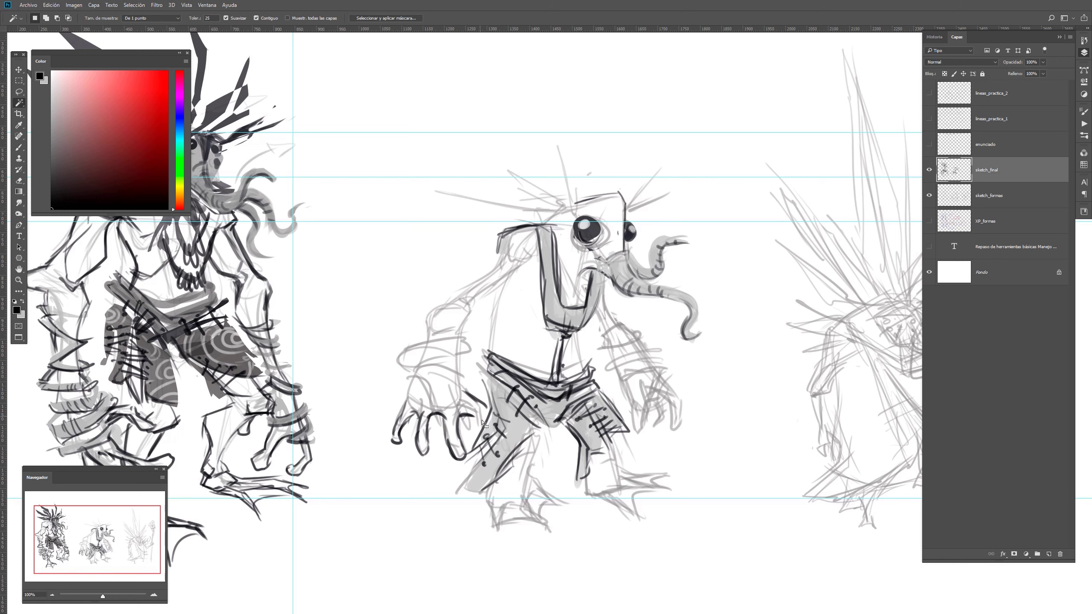
{"action": "left_click", "coordinate": [489, 426]}
{"action": "key", "text": "ctrl+d"}
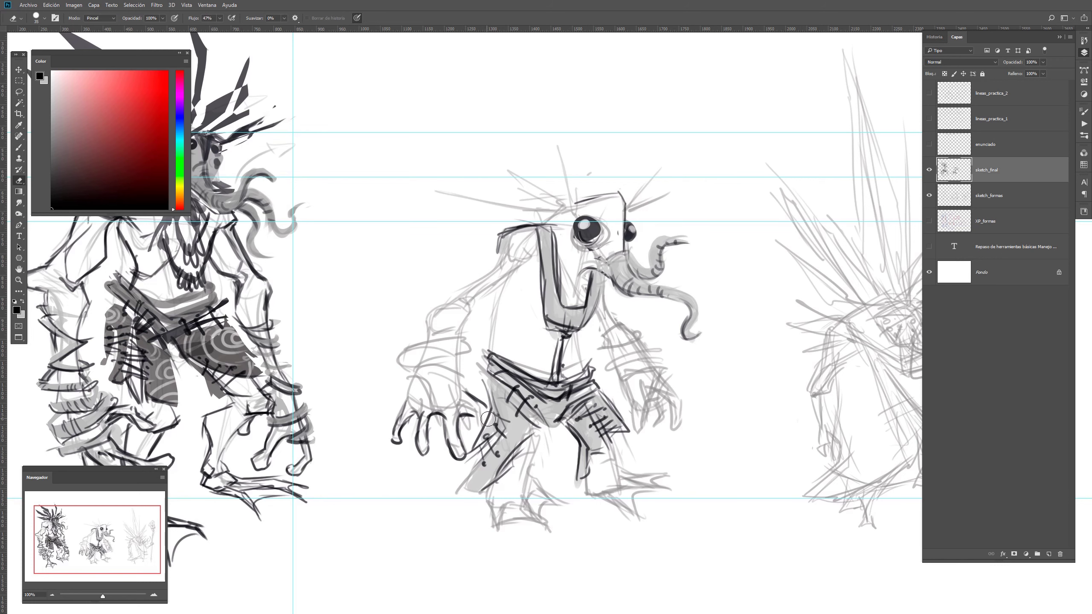
Ink the back of the middle creature's near hand and the outline and fingers of its far hand
{"action": "key", "text": "b"}
{"action": "mouse_move", "coordinate": [470, 415]}
{"action": "left_mouse_down"}
{"action": "mouse_move", "coordinate": [479, 427]}
{"action": "mouse_move", "coordinate": [489, 415]}
{"action": "mouse_move", "coordinate": [458, 375]}
{"action": "left_mouse_up"}
{"action": "mouse_move", "coordinate": [398, 412]}
{"action": "left_mouse_down"}
{"action": "mouse_move", "coordinate": [411, 386]}
{"action": "mouse_move", "coordinate": [407, 401]}
{"action": "left_mouse_up"}
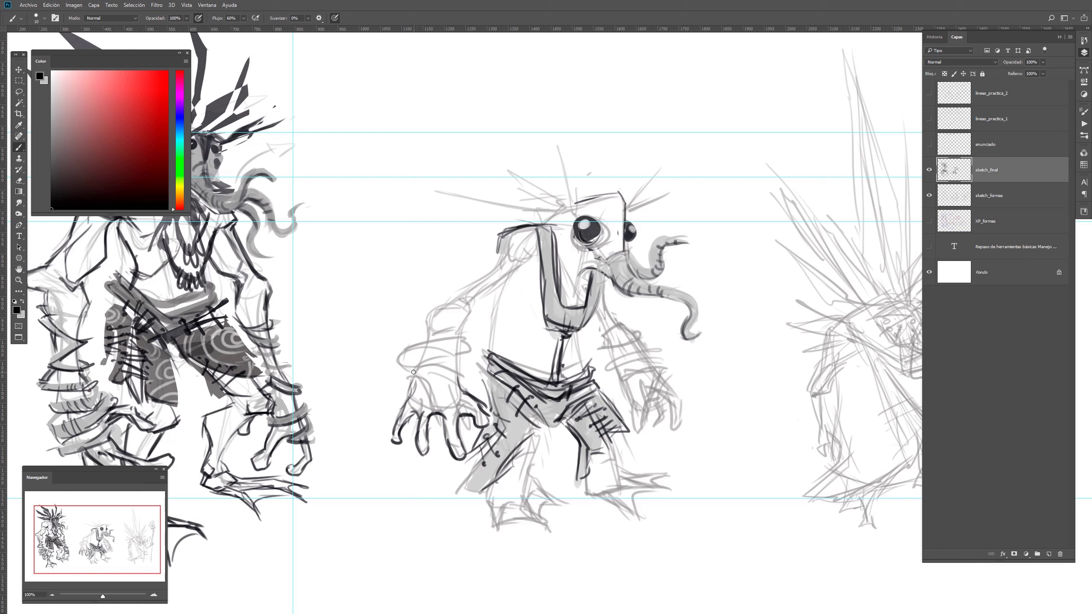
{"action": "mouse_move", "coordinate": [625, 386]}
{"action": "left_mouse_down"}
{"action": "mouse_move", "coordinate": [639, 429]}
{"action": "mouse_move", "coordinate": [658, 394]}
{"action": "mouse_move", "coordinate": [683, 407]}
{"action": "left_mouse_up"}
{"action": "left_click_drag", "start_coordinate": [656, 371], "coordinate": [681, 394]}
{"action": "left_click_drag", "start_coordinate": [671, 386], "coordinate": [688, 407]}
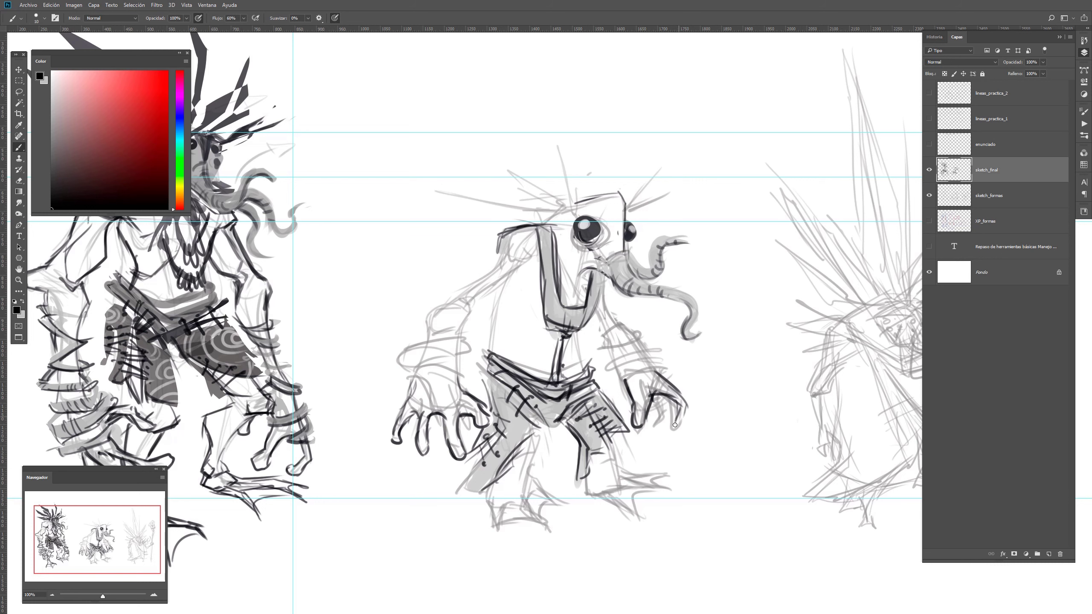
Ink the middle creature's near arm from the shoulder through the elbow to the wrist
{"action": "left_click_drag", "start_coordinate": [476, 292], "coordinate": [760, 420]}
{"action": "mouse_move", "coordinate": [842, 491]}
{"action": "left_mouse_down"}
{"action": "mouse_move", "coordinate": [604, 398]}
{"action": "mouse_move", "coordinate": [583, 325]}
{"action": "mouse_move", "coordinate": [607, 356]}
{"action": "mouse_move", "coordinate": [592, 342]}
{"action": "mouse_move", "coordinate": [581, 356]}
{"action": "mouse_move", "coordinate": [604, 353]}
{"action": "mouse_move", "coordinate": [590, 336]}
{"action": "left_mouse_up"}
{"action": "left_click_drag", "start_coordinate": [441, 303], "coordinate": [523, 355]}
{"action": "mouse_move", "coordinate": [411, 382]}
{"action": "left_mouse_down"}
{"action": "mouse_move", "coordinate": [436, 297]}
{"action": "mouse_move", "coordinate": [454, 286]}
{"action": "mouse_move", "coordinate": [472, 313]}
{"action": "mouse_move", "coordinate": [479, 286]}
{"action": "left_mouse_up"}
{"action": "mouse_move", "coordinate": [508, 231]}
{"action": "left_mouse_down"}
{"action": "mouse_move", "coordinate": [489, 262]}
{"action": "mouse_move", "coordinate": [443, 290]}
{"action": "left_mouse_up"}
{"action": "left_click_drag", "start_coordinate": [476, 285], "coordinate": [517, 260]}
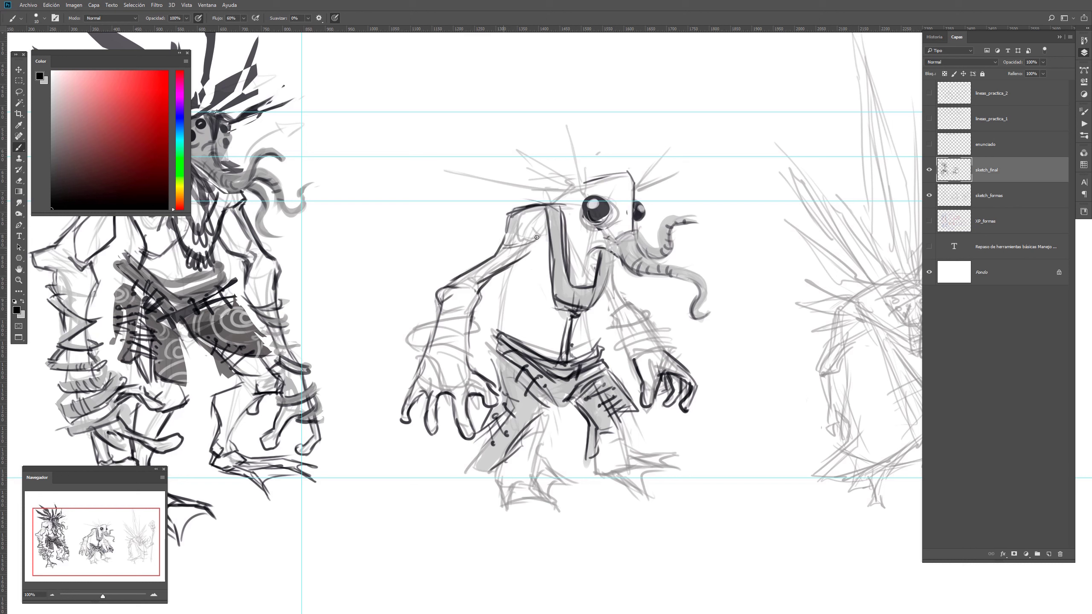
Ink the middle creature's far upper arm and the curved folds across its belly above the belt
{"action": "left_click_drag", "start_coordinate": [612, 259], "coordinate": [626, 303]}
{"action": "mouse_move", "coordinate": [509, 275]}
{"action": "left_mouse_down"}
{"action": "mouse_move", "coordinate": [534, 316]}
{"action": "mouse_move", "coordinate": [549, 297]}
{"action": "mouse_move", "coordinate": [514, 328]}
{"action": "mouse_move", "coordinate": [561, 313]}
{"action": "mouse_move", "coordinate": [551, 309]}
{"action": "mouse_move", "coordinate": [533, 351]}
{"action": "left_mouse_up"}
{"action": "key", "text": "ctrl+z"}
{"action": "left_click_drag", "start_coordinate": [583, 313], "coordinate": [604, 343]}
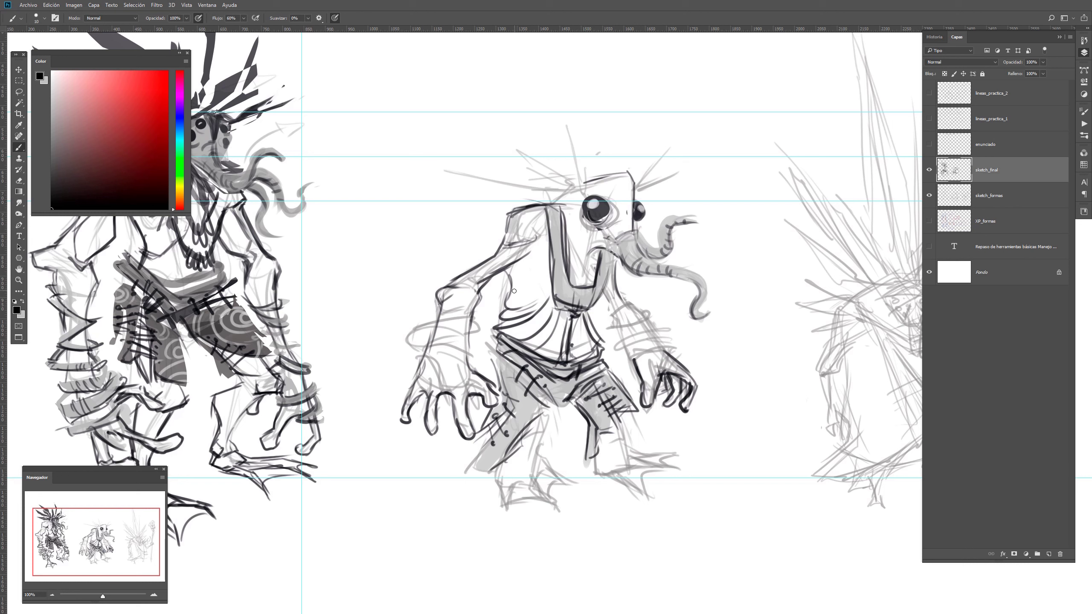
Clean up the near arm's lines with the eraser and draw small round warts on the shoulder, arms and torso
{"action": "key", "text": "e"}
{"action": "mouse_move", "coordinate": [472, 265]}
{"action": "left_mouse_down"}
{"action": "mouse_move", "coordinate": [461, 288]}
{"action": "mouse_move", "coordinate": [496, 263]}
{"action": "left_mouse_up"}
{"action": "key", "text": "b"}
{"action": "left_click_drag", "start_coordinate": [513, 219], "coordinate": [503, 230]}
{"action": "left_click_drag", "start_coordinate": [519, 300], "coordinate": [524, 306]}
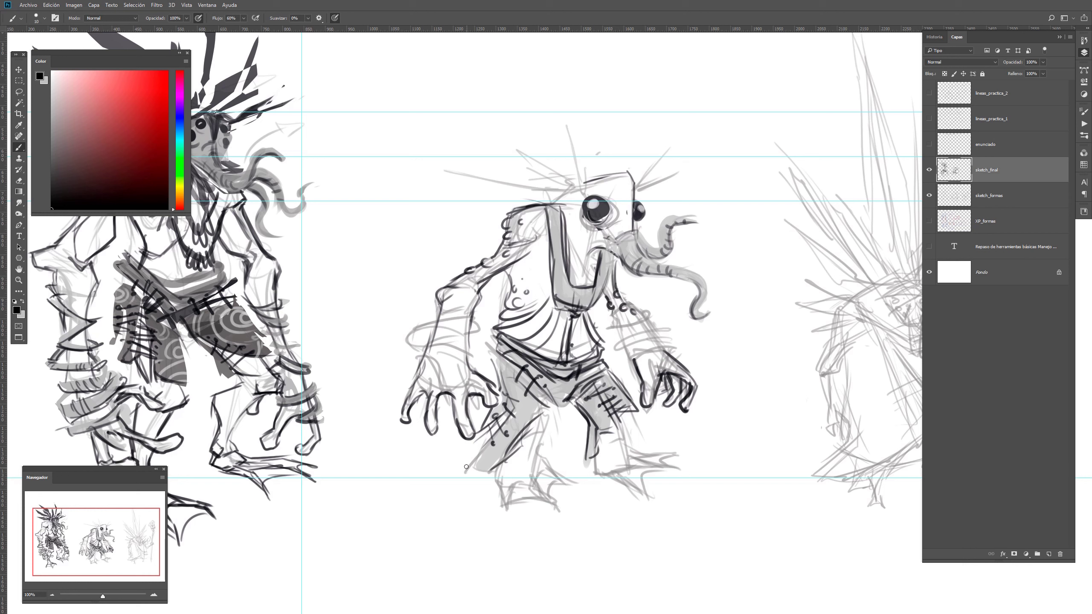
Ink the middle creature's lower legs and both webbed, pointed feet in black
{"action": "left_click_drag", "start_coordinate": [527, 371], "coordinate": [554, 354]}
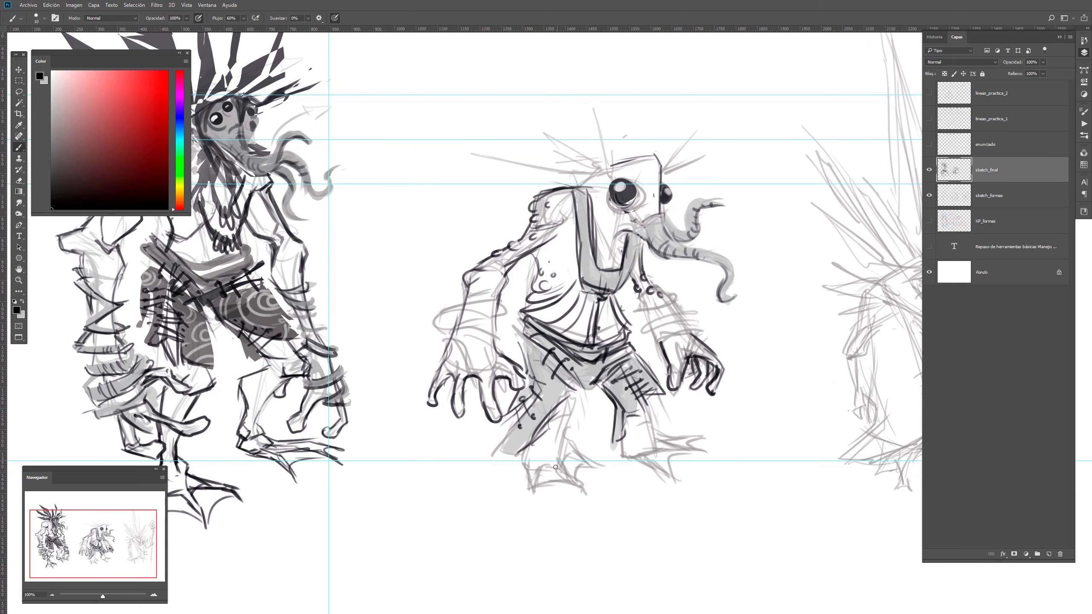
{"action": "mouse_move", "coordinate": [542, 464]}
{"action": "left_mouse_down"}
{"action": "mouse_move", "coordinate": [533, 498]}
{"action": "mouse_move", "coordinate": [542, 485]}
{"action": "mouse_move", "coordinate": [585, 487]}
{"action": "left_mouse_up"}
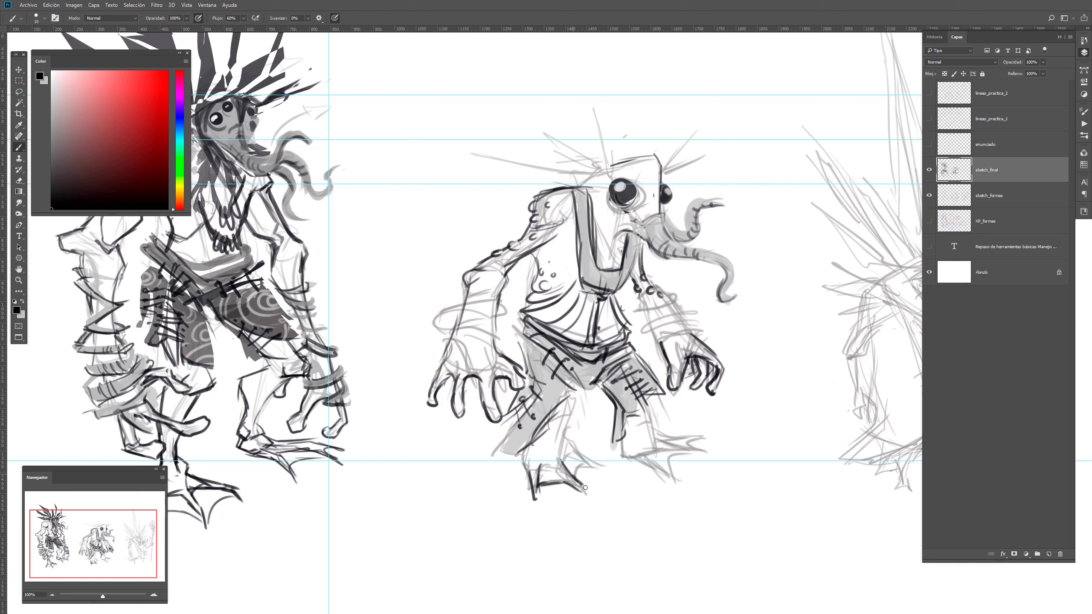
{"action": "mouse_move", "coordinate": [567, 436]}
{"action": "left_mouse_down"}
{"action": "mouse_move", "coordinate": [604, 467]}
{"action": "mouse_move", "coordinate": [588, 467]}
{"action": "mouse_move", "coordinate": [600, 463]}
{"action": "mouse_move", "coordinate": [572, 440]}
{"action": "mouse_move", "coordinate": [578, 396]}
{"action": "left_mouse_up"}
{"action": "mouse_move", "coordinate": [623, 429]}
{"action": "left_mouse_down"}
{"action": "mouse_move", "coordinate": [626, 452]}
{"action": "mouse_move", "coordinate": [709, 458]}
{"action": "left_mouse_up"}
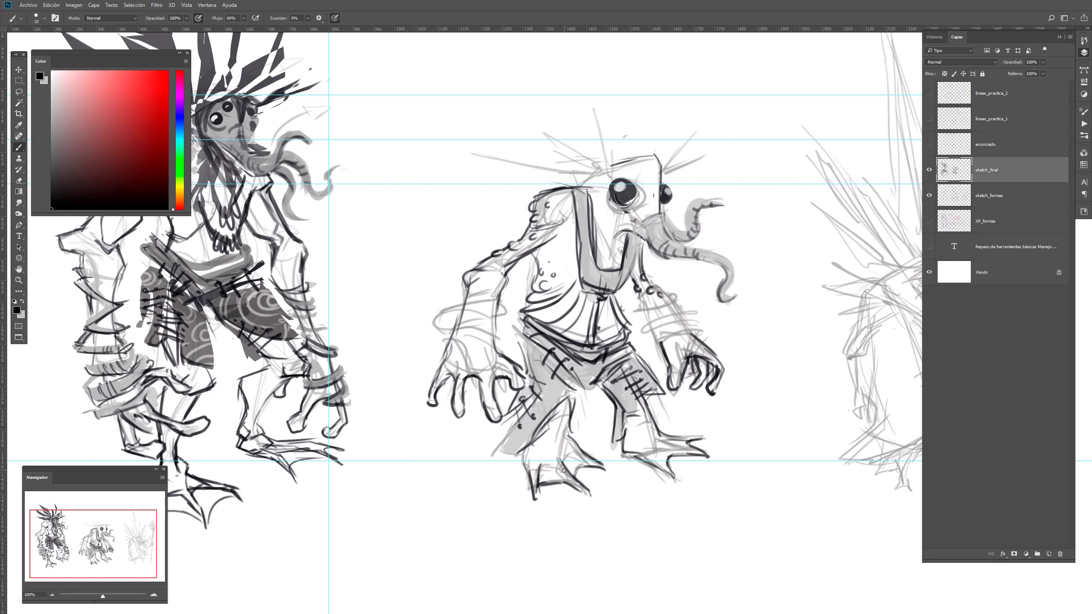
{"action": "left_click_drag", "start_coordinate": [668, 440], "coordinate": [690, 449]}
Add more warts to the middle creature's torso and ink the pointed wristband on its near forearm
{"action": "left_click_drag", "start_coordinate": [652, 330], "coordinate": [671, 376]}
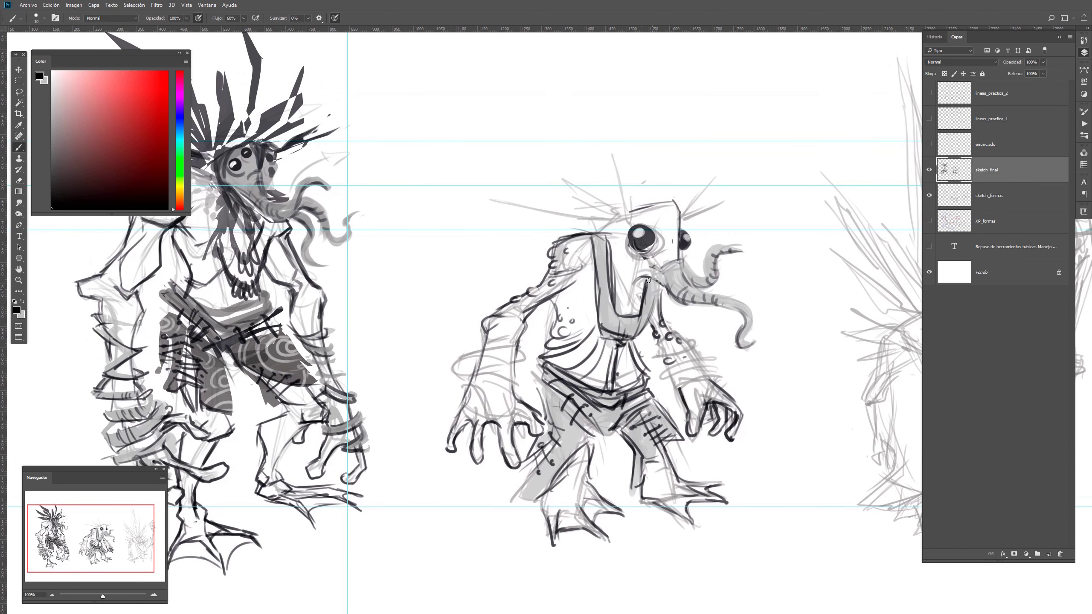
{"action": "left_click_drag", "start_coordinate": [574, 300], "coordinate": [573, 308]}
{"action": "left_click", "coordinate": [587, 297]}
{"action": "key", "text": "e"}
{"action": "key", "text": "b"}
{"action": "mouse_move", "coordinate": [515, 364]}
{"action": "left_mouse_down"}
{"action": "mouse_move", "coordinate": [484, 359]}
{"action": "mouse_move", "coordinate": [496, 362]}
{"action": "mouse_move", "coordinate": [454, 370]}
{"action": "mouse_move", "coordinate": [517, 344]}
{"action": "left_mouse_up"}
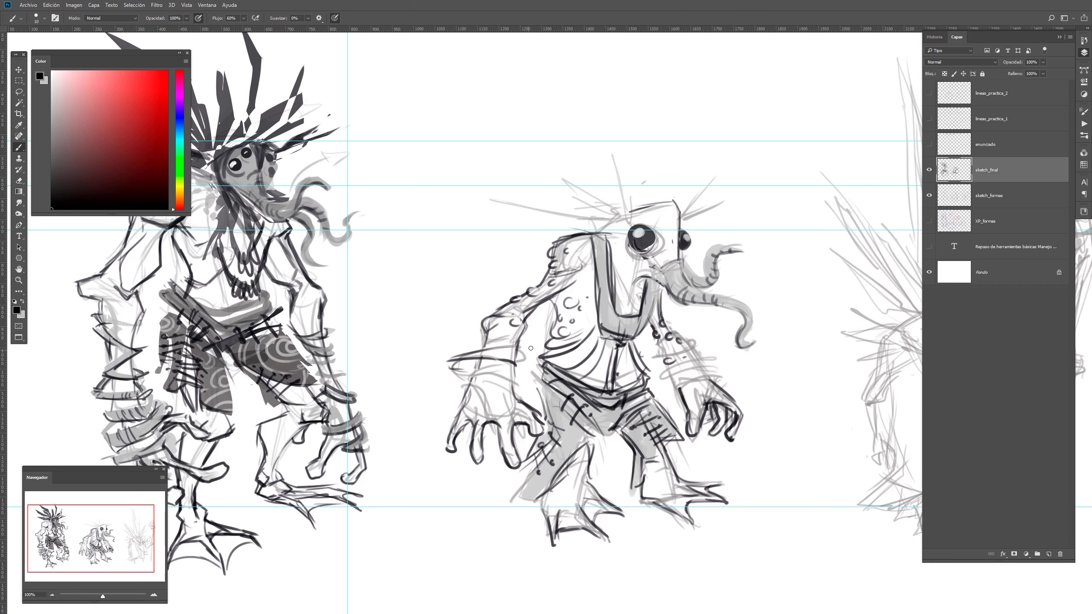
Ink tendon lines on the middle creature's near hand and the layered bands around its far forearm
{"action": "mouse_move", "coordinate": [465, 380]}
{"action": "left_mouse_down"}
{"action": "mouse_move", "coordinate": [518, 392]}
{"action": "mouse_move", "coordinate": [496, 397]}
{"action": "mouse_move", "coordinate": [494, 436]}
{"action": "mouse_move", "coordinate": [529, 412]}
{"action": "mouse_move", "coordinate": [515, 417]}
{"action": "left_mouse_up"}
{"action": "mouse_move", "coordinate": [512, 393]}
{"action": "left_mouse_down"}
{"action": "mouse_move", "coordinate": [514, 415]}
{"action": "mouse_move", "coordinate": [558, 404]}
{"action": "mouse_move", "coordinate": [544, 421]}
{"action": "mouse_move", "coordinate": [570, 385]}
{"action": "mouse_move", "coordinate": [564, 427]}
{"action": "left_mouse_up"}
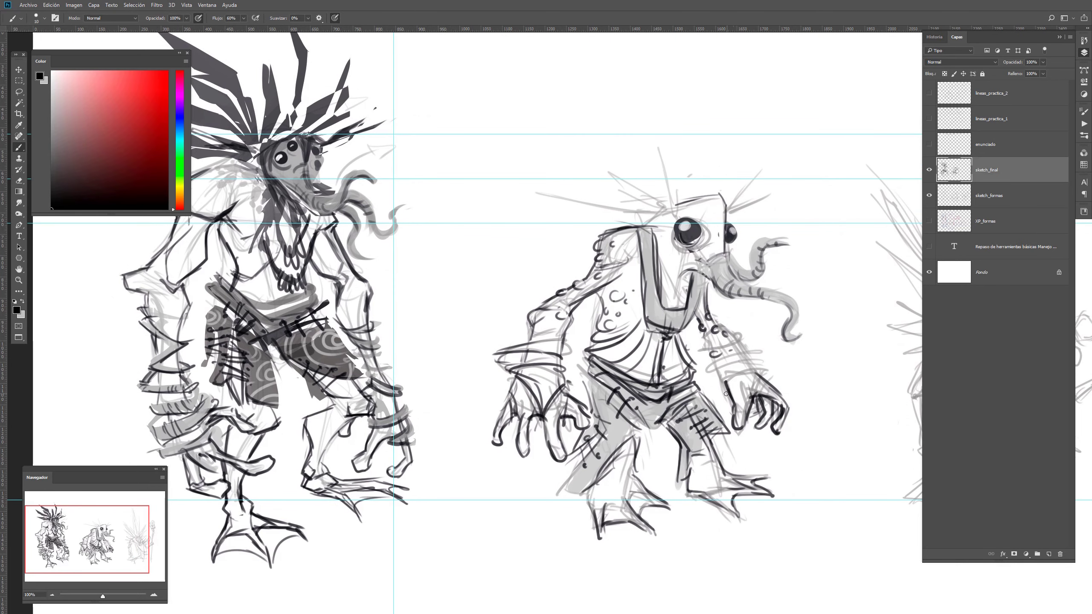
{"action": "mouse_move", "coordinate": [723, 389]}
{"action": "left_mouse_down"}
{"action": "mouse_move", "coordinate": [762, 370]}
{"action": "mouse_move", "coordinate": [722, 383]}
{"action": "mouse_move", "coordinate": [720, 367]}
{"action": "mouse_move", "coordinate": [742, 346]}
{"action": "mouse_move", "coordinate": [719, 374]}
{"action": "left_mouse_up"}
{"action": "mouse_move", "coordinate": [725, 361]}
{"action": "left_mouse_down"}
{"action": "mouse_move", "coordinate": [748, 351]}
{"action": "mouse_move", "coordinate": [724, 343]}
{"action": "mouse_move", "coordinate": [735, 343]}
{"action": "mouse_move", "coordinate": [731, 331]}
{"action": "mouse_move", "coordinate": [736, 345]}
{"action": "left_mouse_up"}
{"action": "mouse_move", "coordinate": [711, 354]}
{"action": "left_mouse_down"}
{"action": "mouse_move", "coordinate": [722, 348]}
{"action": "mouse_move", "coordinate": [753, 394]}
{"action": "left_mouse_up"}
{"action": "mouse_move", "coordinate": [769, 379]}
{"action": "left_mouse_down"}
{"action": "mouse_move", "coordinate": [762, 396]}
{"action": "mouse_move", "coordinate": [344, 239]}
{"action": "mouse_move", "coordinate": [581, 367]}
{"action": "mouse_move", "coordinate": [567, 425]}
{"action": "left_mouse_up"}
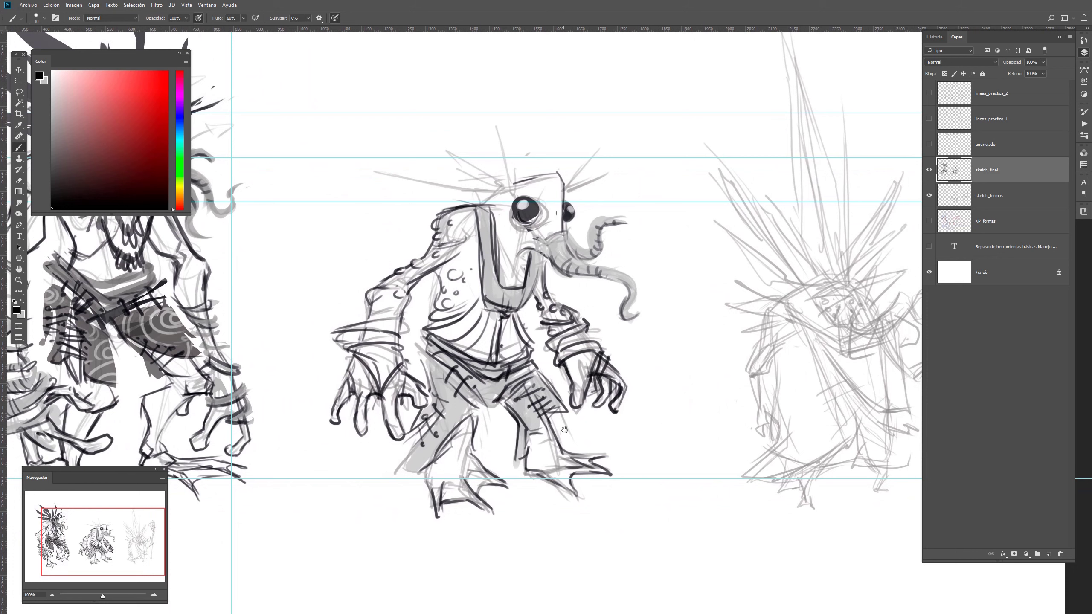
Lasso pointed feather shapes at the back and front of the middle creature's head, undoing unwanted selections
{"action": "key", "text": "x"}
{"action": "left_click_drag", "start_coordinate": [433, 350], "coordinate": [531, 351]}
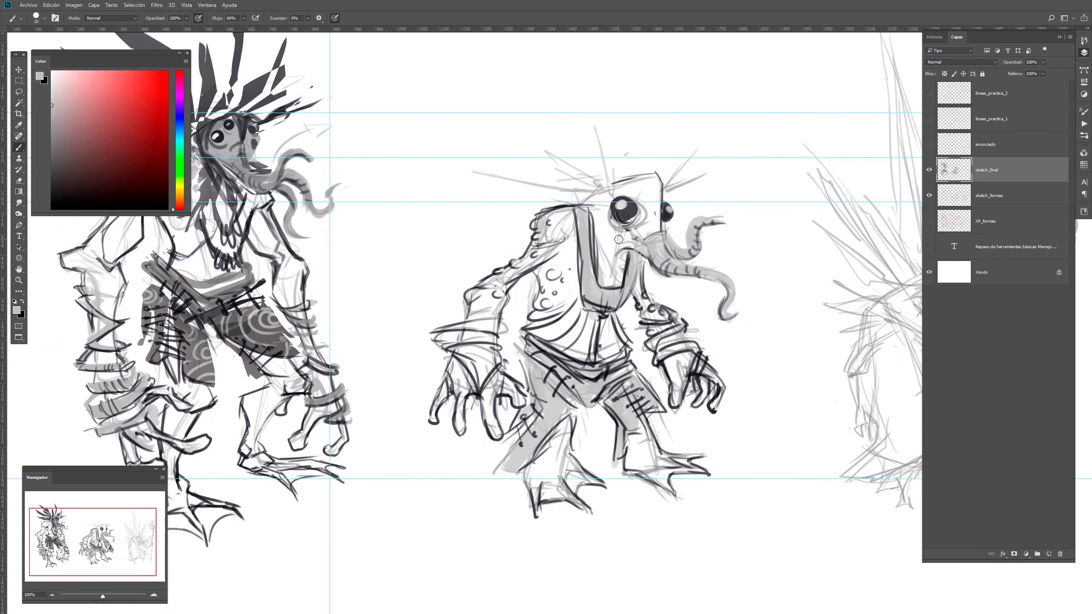
{"action": "left_click_drag", "start_coordinate": [625, 200], "coordinate": [619, 296]}
{"action": "key", "text": "l"}
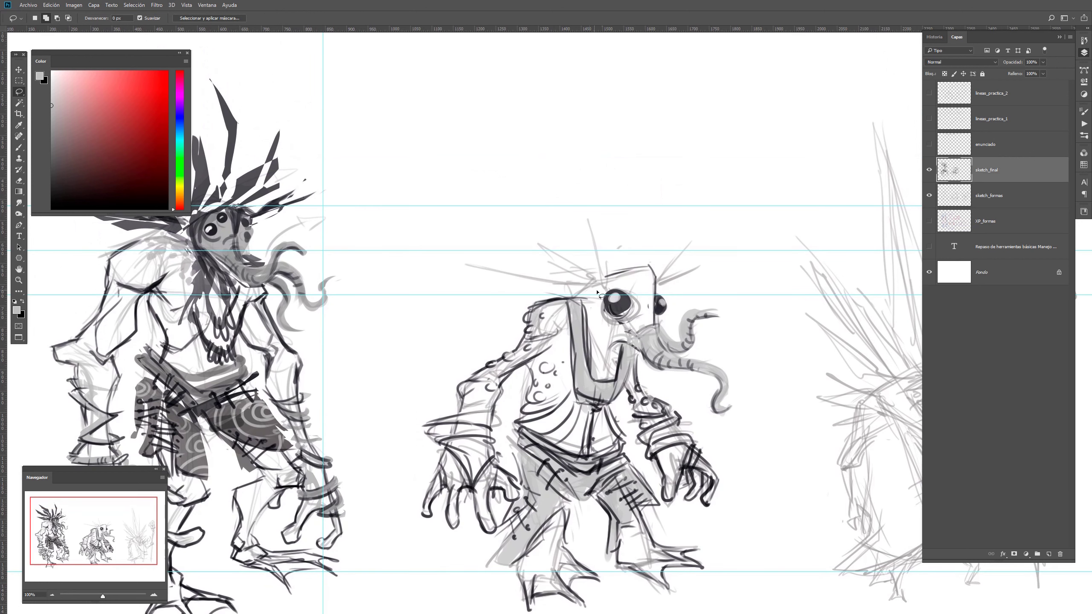
{"action": "mouse_move", "coordinate": [629, 348]}
{"action": "left_mouse_down"}
{"action": "mouse_move", "coordinate": [597, 334]}
{"action": "mouse_move", "coordinate": [580, 298]}
{"action": "mouse_move", "coordinate": [588, 284]}
{"action": "mouse_move", "coordinate": [592, 319]}
{"action": "mouse_move", "coordinate": [621, 342]}
{"action": "left_mouse_up"}
{"action": "left_click_drag", "start_coordinate": [622, 272], "coordinate": [589, 320]}
{"action": "mouse_move", "coordinate": [617, 274]}
{"action": "left_mouse_down"}
{"action": "mouse_move", "coordinate": [584, 282]}
{"action": "mouse_move", "coordinate": [607, 277]}
{"action": "mouse_move", "coordinate": [583, 245]}
{"action": "mouse_move", "coordinate": [612, 273]}
{"action": "mouse_move", "coordinate": [614, 225]}
{"action": "mouse_move", "coordinate": [614, 274]}
{"action": "mouse_move", "coordinate": [625, 268]}
{"action": "mouse_move", "coordinate": [541, 255]}
{"action": "mouse_move", "coordinate": [585, 283]}
{"action": "mouse_move", "coordinate": [525, 288]}
{"action": "mouse_move", "coordinate": [571, 285]}
{"action": "left_mouse_up"}
{"action": "mouse_move", "coordinate": [657, 278]}
{"action": "left_mouse_down"}
{"action": "mouse_move", "coordinate": [688, 263]}
{"action": "mouse_move", "coordinate": [660, 284]}
{"action": "left_mouse_up"}
{"action": "key", "text": "ctrl+alt+z"}
{"action": "key", "text": "ctrl+alt+z"}
{"action": "key", "text": "ctrl+alt+z"}
{"action": "key", "text": "ctrl+alt+z"}
{"action": "mouse_move", "coordinate": [612, 275]}
{"action": "left_mouse_down"}
{"action": "mouse_move", "coordinate": [607, 251]}
{"action": "mouse_move", "coordinate": [591, 241]}
{"action": "mouse_move", "coordinate": [606, 273]}
{"action": "left_mouse_up"}
{"action": "key", "text": "ctrl+z"}
{"action": "mouse_move", "coordinate": [604, 275]}
{"action": "left_mouse_down"}
{"action": "mouse_move", "coordinate": [498, 273]}
{"action": "mouse_move", "coordinate": [602, 283]}
{"action": "mouse_move", "coordinate": [496, 273]}
{"action": "mouse_move", "coordinate": [548, 290]}
{"action": "mouse_move", "coordinate": [596, 288]}
{"action": "mouse_move", "coordinate": [559, 267]}
{"action": "mouse_move", "coordinate": [586, 286]}
{"action": "mouse_move", "coordinate": [574, 261]}
{"action": "mouse_move", "coordinate": [656, 281]}
{"action": "left_mouse_up"}
Fill the selected head feathers with black using a larger brush, and clear the selection
{"action": "key", "text": "b"}
{"action": "key", "text": "bracketright"}
{"action": "key", "text": "bracketright"}
{"action": "key", "text": "bracketright"}
{"action": "key", "text": "bracketright"}
{"action": "mouse_move", "coordinate": [561, 284]}
{"action": "left_mouse_down"}
{"action": "mouse_move", "coordinate": [505, 285]}
{"action": "mouse_move", "coordinate": [544, 259]}
{"action": "mouse_move", "coordinate": [575, 294]}
{"action": "mouse_move", "coordinate": [495, 271]}
{"action": "mouse_move", "coordinate": [561, 285]}
{"action": "mouse_move", "coordinate": [553, 248]}
{"action": "mouse_move", "coordinate": [569, 263]}
{"action": "mouse_move", "coordinate": [554, 242]}
{"action": "mouse_move", "coordinate": [589, 294]}
{"action": "mouse_move", "coordinate": [592, 261]}
{"action": "left_mouse_up"}
{"action": "key", "text": "x"}
{"action": "left_click_drag", "start_coordinate": [657, 286], "coordinate": [670, 278]}
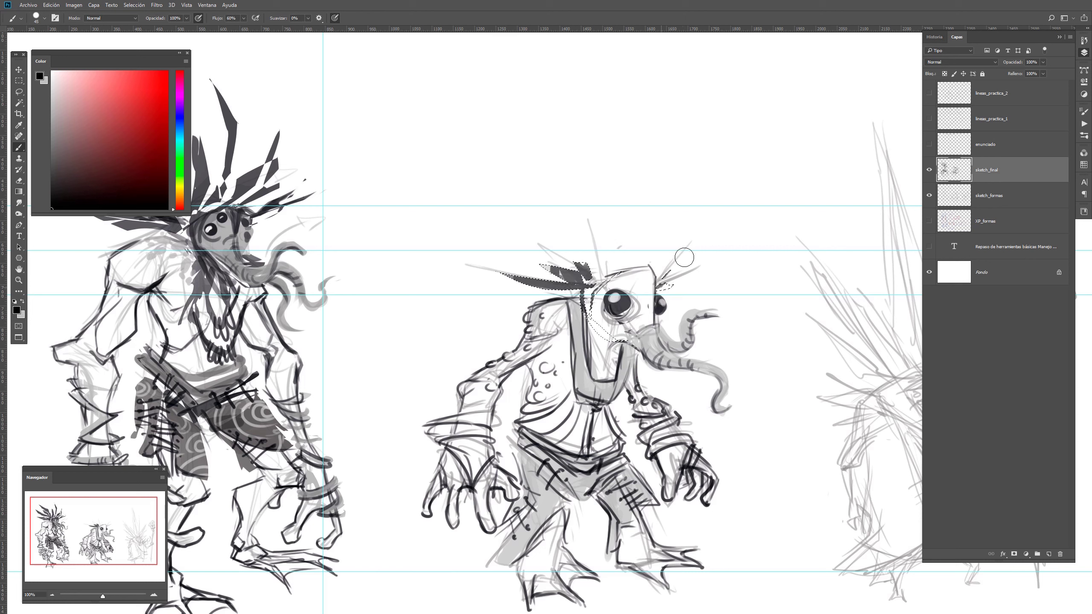
{"action": "key", "text": "ctrl+d"}
Paint dark strokes with a smaller brush where the feathers meet the head, undoing the last dab
{"action": "key", "text": "bracketleft"}
{"action": "key", "text": "bracketleft"}
{"action": "key", "text": "bracketleft"}
{"action": "left_click_drag", "start_coordinate": [592, 287], "coordinate": [594, 320]}
{"action": "mouse_move", "coordinate": [552, 269]}
{"action": "left_mouse_down"}
{"action": "mouse_move", "coordinate": [583, 284]}
{"action": "mouse_move", "coordinate": [654, 270]}
{"action": "mouse_move", "coordinate": [636, 272]}
{"action": "left_mouse_up"}
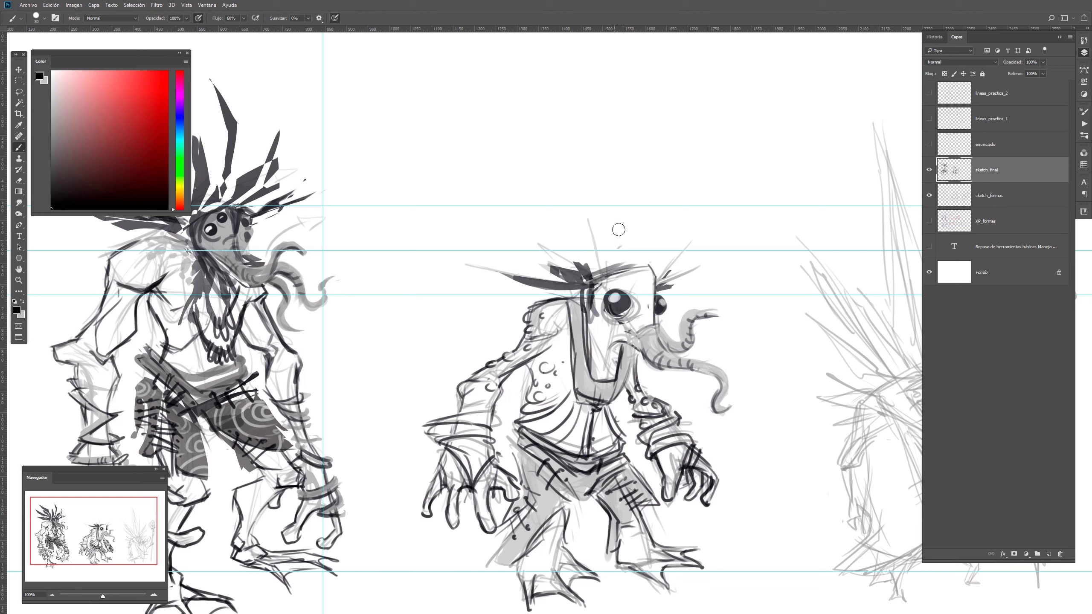
{"action": "left_click", "coordinate": [646, 283]}
{"action": "key", "text": "ctrl+z"}
{"action": "left_click_drag", "start_coordinate": [763, 268], "coordinate": [855, 164]}
{"action": "key", "text": "z"}
{"action": "left_click", "coordinate": [641, 336], "text": "alt"}
{"action": "left_click", "coordinate": [648, 336], "text": "alt"}
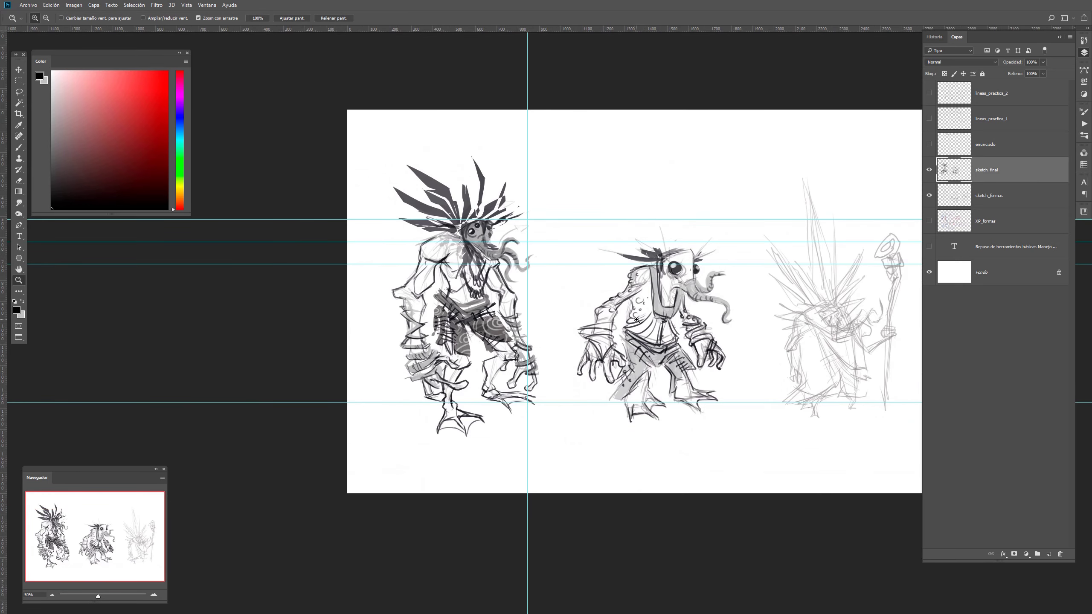
{"action": "left_click", "coordinate": [696, 311]}
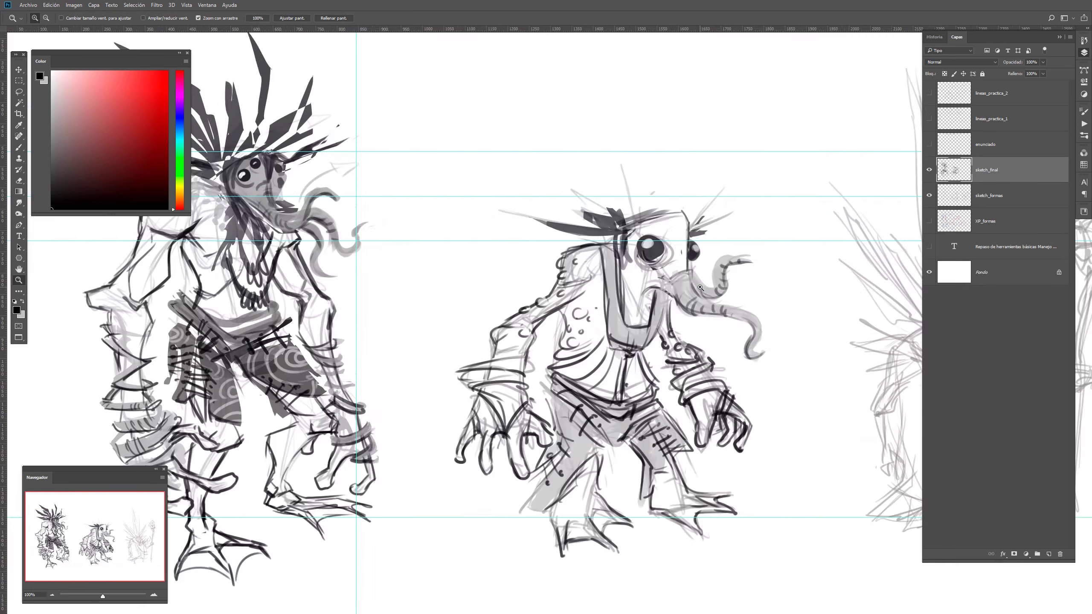
Paint light grey spots on the middle creature's forehead and muzzle with the brush
{"action": "left_click", "coordinate": [688, 301]}
{"action": "key", "text": "b"}
{"action": "key", "text": "x"}
{"action": "mouse_move", "coordinate": [646, 243]}
{"action": "left_mouse_down"}
{"action": "mouse_move", "coordinate": [658, 207]}
{"action": "mouse_move", "coordinate": [630, 173]}
{"action": "mouse_move", "coordinate": [644, 168]}
{"action": "mouse_move", "coordinate": [634, 158]}
{"action": "mouse_move", "coordinate": [666, 175]}
{"action": "left_mouse_up"}
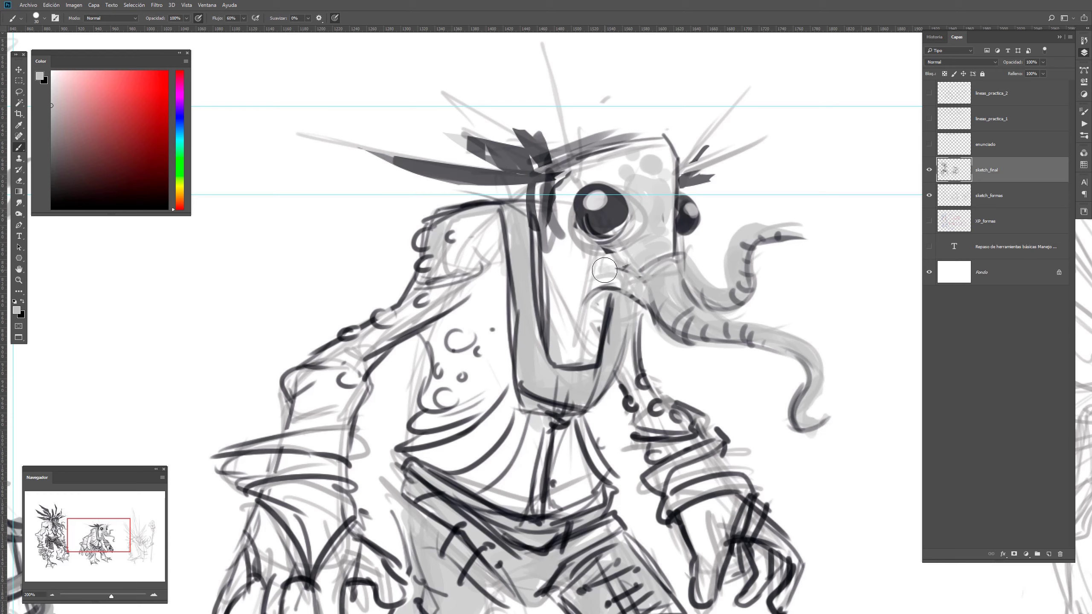
Lower the sketch_formas layer's opacity to 50% and make sketch_final the active layer for brushwork
{"action": "key", "text": "z"}
{"action": "left_click", "coordinate": [597, 433], "text": "alt"}
{"action": "left_click", "coordinate": [597, 433], "text": "alt"}
{"action": "left_click_drag", "start_coordinate": [655, 388], "coordinate": [667, 279]}
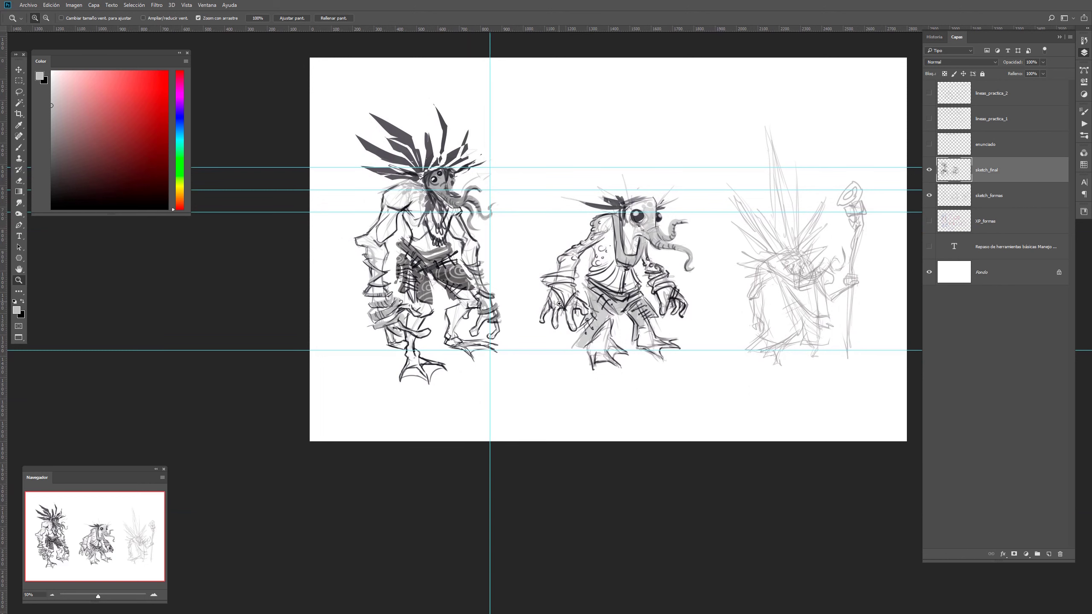
{"action": "left_click", "coordinate": [660, 251]}
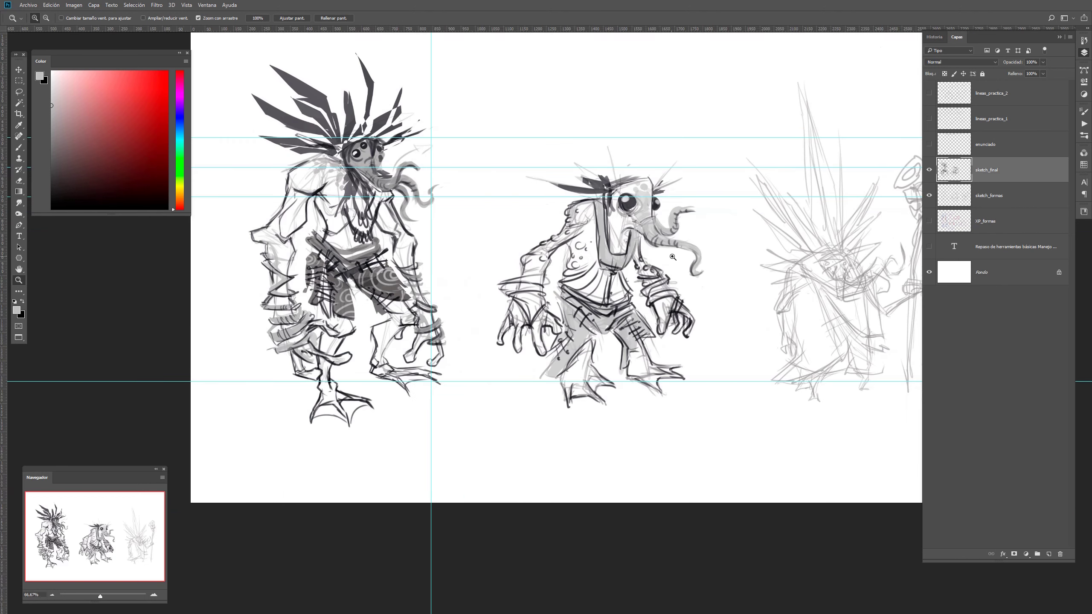
{"action": "left_click", "coordinate": [660, 252]}
{"action": "left_click_drag", "start_coordinate": [549, 277], "coordinate": [315, 300]}
{"action": "left_click_drag", "start_coordinate": [519, 328], "coordinate": [649, 349]}
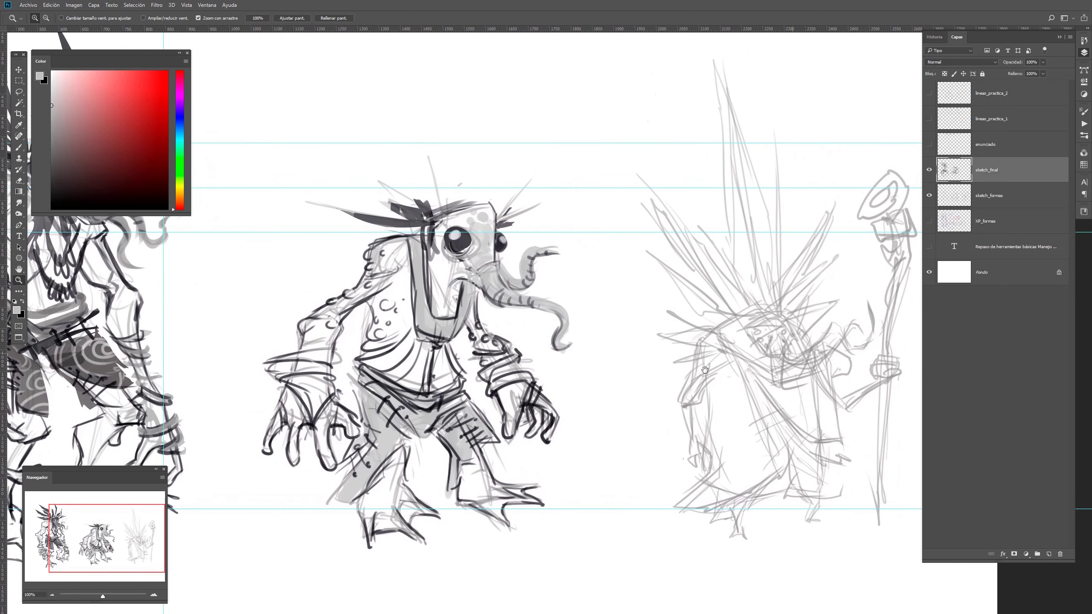
{"action": "key", "text": "b"}
{"action": "key", "text": "z"}
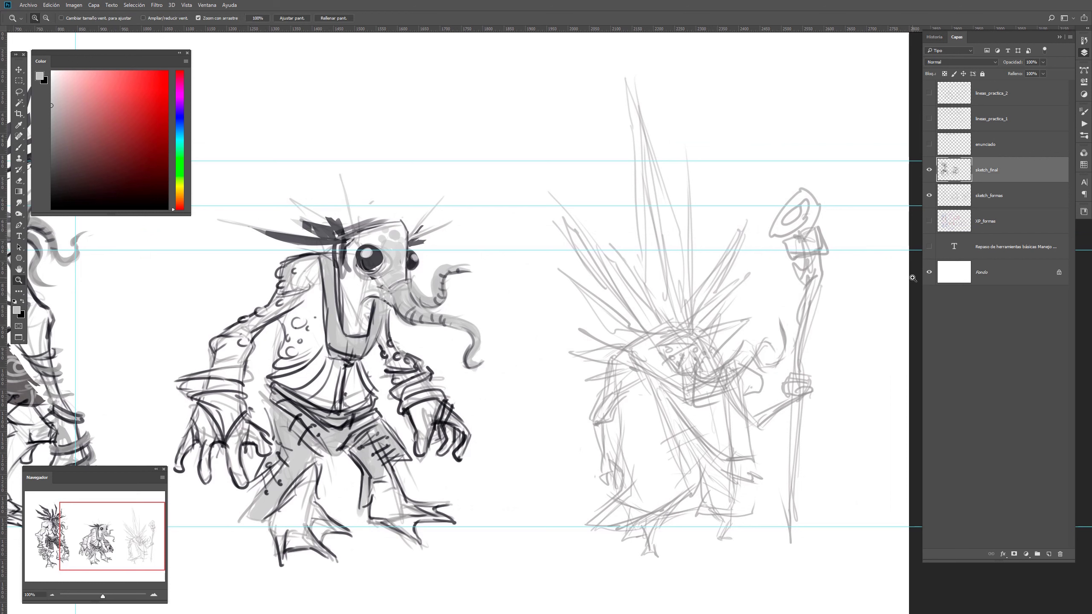
{"action": "left_click", "coordinate": [996, 196]}
{"action": "key", "text": "v"}
{"action": "key", "text": "5"}
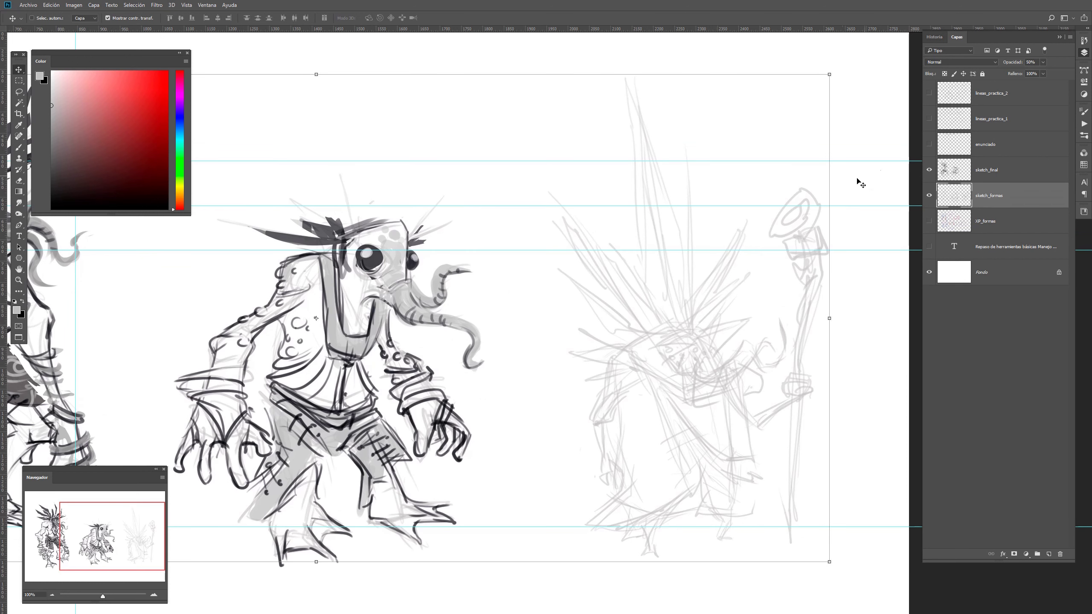
{"action": "left_click", "coordinate": [1025, 167]}
{"action": "key", "text": "b"}
Lasso the third creature's mask-like head and the pointed feathers fanning out above it as one combined selection
{"action": "scroll", "coordinate": [671, 381], "scroll_direction": "up", "scroll_amount": 1}
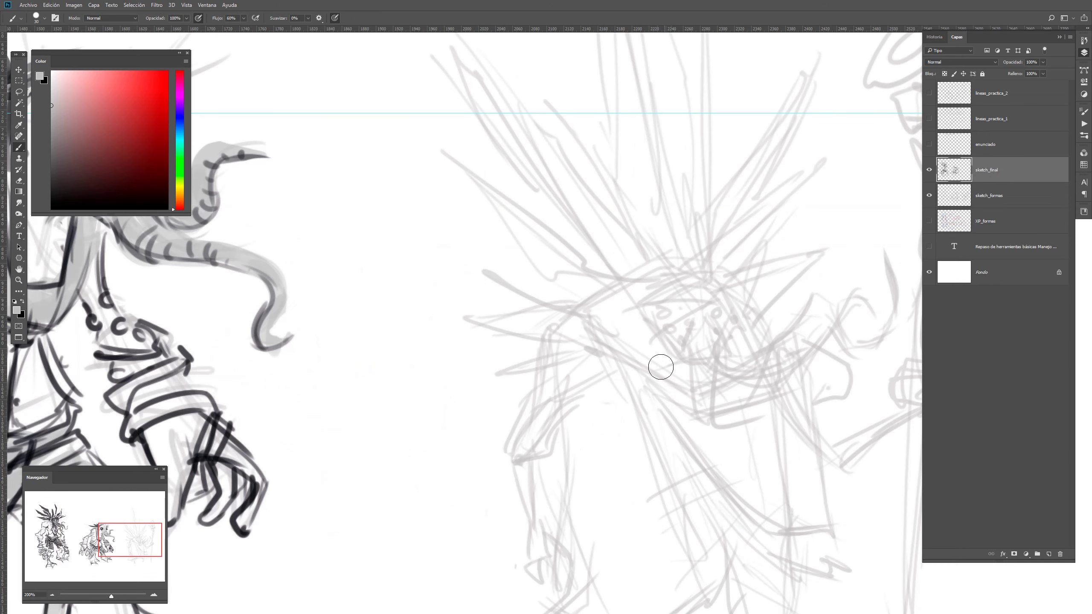
{"action": "key", "text": "z"}
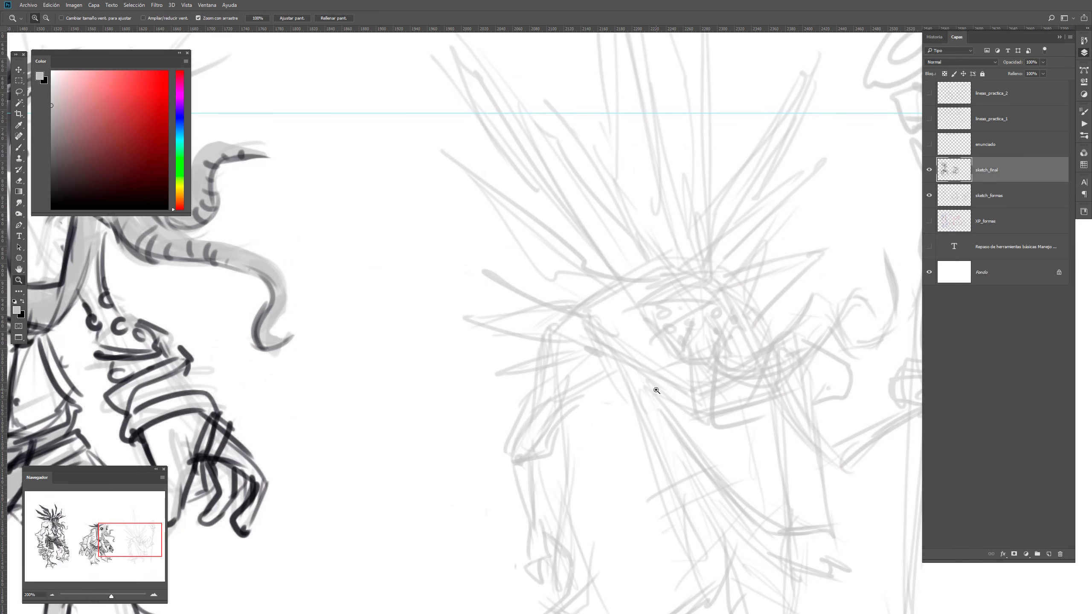
{"action": "scroll", "coordinate": [656, 390], "scroll_direction": "down", "scroll_amount": 1}
{"action": "key", "text": "l"}
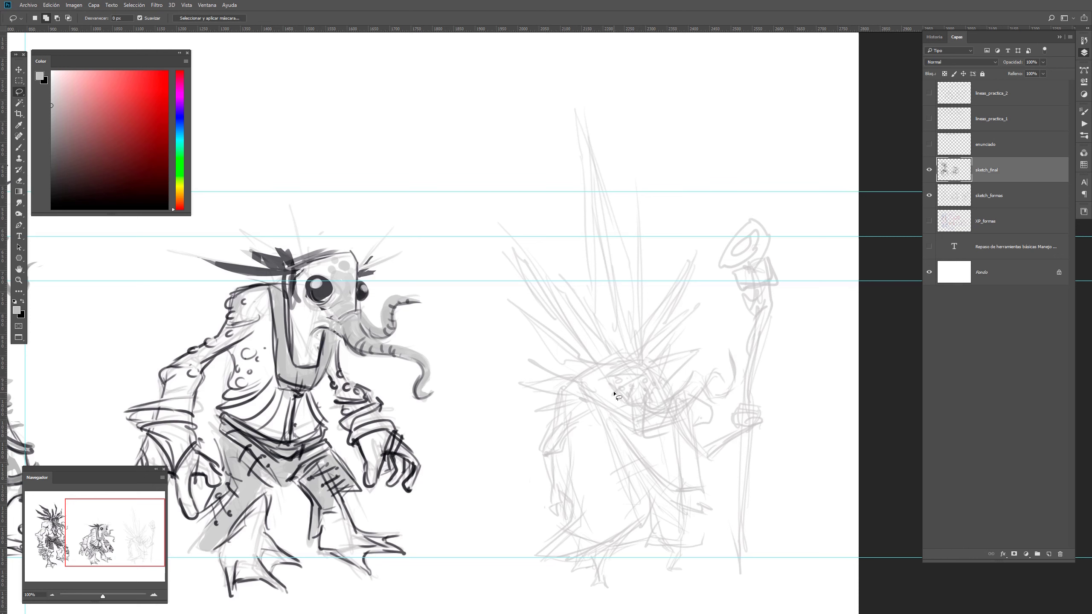
{"action": "mouse_move", "coordinate": [614, 393]}
{"action": "left_mouse_down"}
{"action": "mouse_move", "coordinate": [611, 377]}
{"action": "mouse_move", "coordinate": [654, 372]}
{"action": "mouse_move", "coordinate": [653, 417]}
{"action": "mouse_move", "coordinate": [620, 406]}
{"action": "mouse_move", "coordinate": [613, 391]}
{"action": "mouse_move", "coordinate": [617, 422]}
{"action": "mouse_move", "coordinate": [649, 417]}
{"action": "mouse_move", "coordinate": [620, 423]}
{"action": "mouse_move", "coordinate": [644, 418]}
{"action": "mouse_move", "coordinate": [615, 410]}
{"action": "mouse_move", "coordinate": [609, 378]}
{"action": "mouse_move", "coordinate": [643, 367]}
{"action": "mouse_move", "coordinate": [655, 384]}
{"action": "mouse_move", "coordinate": [619, 406]}
{"action": "mouse_move", "coordinate": [616, 377]}
{"action": "left_mouse_up"}
{"action": "mouse_move", "coordinate": [655, 353]}
{"action": "left_mouse_down"}
{"action": "mouse_move", "coordinate": [643, 374]}
{"action": "mouse_move", "coordinate": [660, 365]}
{"action": "mouse_move", "coordinate": [653, 372]}
{"action": "mouse_move", "coordinate": [632, 346]}
{"action": "mouse_move", "coordinate": [598, 369]}
{"action": "mouse_move", "coordinate": [668, 363]}
{"action": "mouse_move", "coordinate": [637, 349]}
{"action": "mouse_move", "coordinate": [577, 353]}
{"action": "mouse_move", "coordinate": [502, 300]}
{"action": "mouse_move", "coordinate": [534, 350]}
{"action": "mouse_move", "coordinate": [600, 365]}
{"action": "mouse_move", "coordinate": [513, 324]}
{"action": "mouse_move", "coordinate": [585, 368]}
{"action": "mouse_move", "coordinate": [599, 361]}
{"action": "mouse_move", "coordinate": [509, 277]}
{"action": "mouse_move", "coordinate": [526, 287]}
{"action": "mouse_move", "coordinate": [497, 228]}
{"action": "mouse_move", "coordinate": [567, 301]}
{"action": "left_mouse_up"}
{"action": "mouse_move", "coordinate": [591, 340]}
{"action": "left_mouse_down"}
{"action": "mouse_move", "coordinate": [610, 359]}
{"action": "mouse_move", "coordinate": [578, 269]}
{"action": "mouse_move", "coordinate": [602, 302]}
{"action": "mouse_move", "coordinate": [582, 251]}
{"action": "mouse_move", "coordinate": [578, 134]}
{"action": "mouse_move", "coordinate": [608, 220]}
{"action": "mouse_move", "coordinate": [613, 312]}
{"action": "mouse_move", "coordinate": [619, 301]}
{"action": "mouse_move", "coordinate": [632, 348]}
{"action": "left_mouse_up"}
{"action": "left_click_drag", "start_coordinate": [651, 309], "coordinate": [668, 302]}
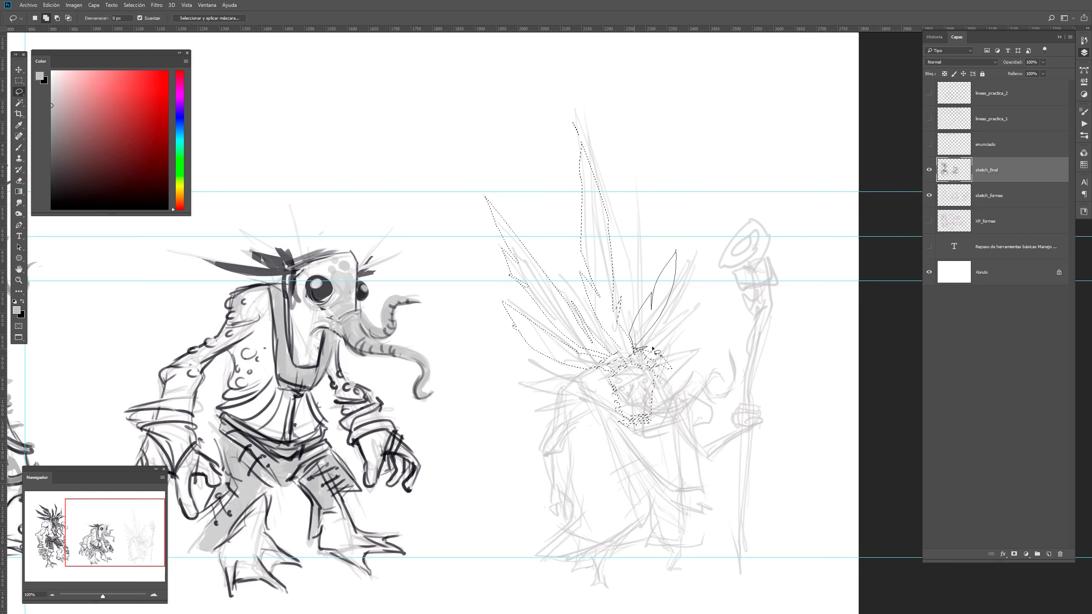
{"action": "left_click_drag", "start_coordinate": [653, 348], "coordinate": [653, 349]}
{"action": "left_click_drag", "start_coordinate": [645, 349], "coordinate": [692, 300]}
{"action": "mouse_move", "coordinate": [686, 367]}
{"action": "left_mouse_down"}
{"action": "mouse_move", "coordinate": [667, 354]}
{"action": "mouse_move", "coordinate": [696, 348]}
{"action": "mouse_move", "coordinate": [675, 303]}
{"action": "mouse_move", "coordinate": [677, 223]}
{"action": "left_mouse_up"}
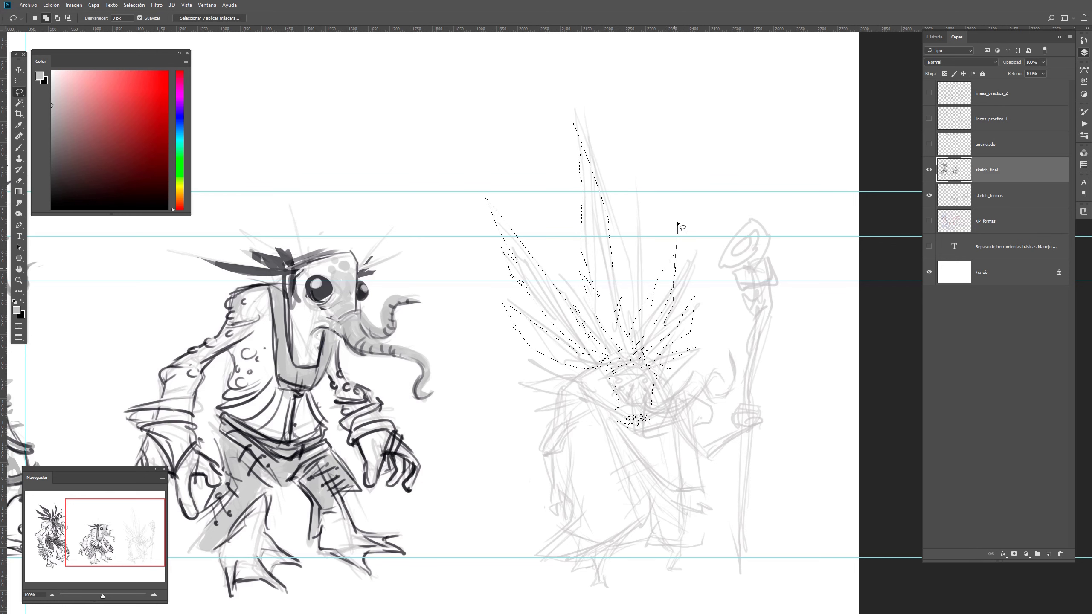
{"action": "left_click_drag", "start_coordinate": [654, 329], "coordinate": [655, 330]}
Fill the selected mask and feathers with a grey gradient, darkest around the mask and lighter at the feather tips, and clear the selection
{"action": "key", "text": "b"}
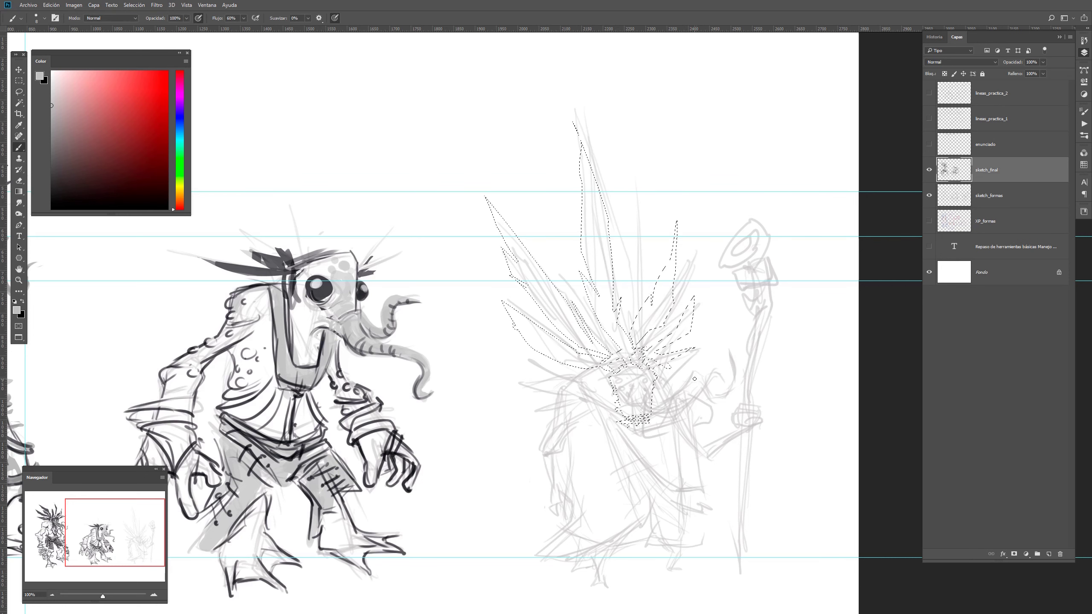
{"action": "key", "text": "g"}
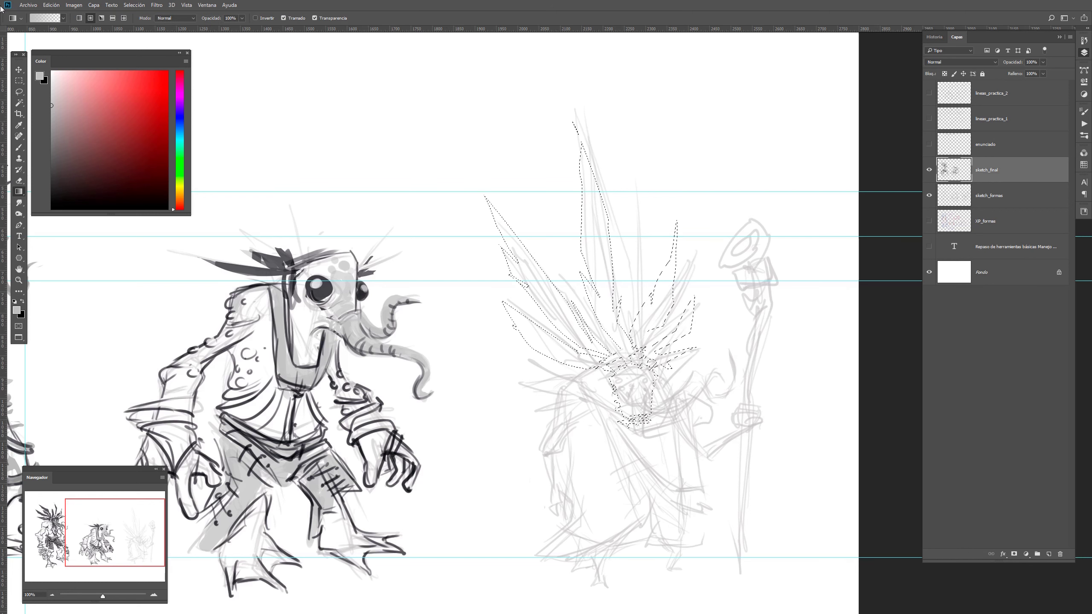
{"action": "left_click", "coordinate": [80, 18]}
{"action": "left_click", "coordinate": [52, 134]}
{"action": "left_click_drag", "start_coordinate": [352, 332], "coordinate": [1090, 308]}
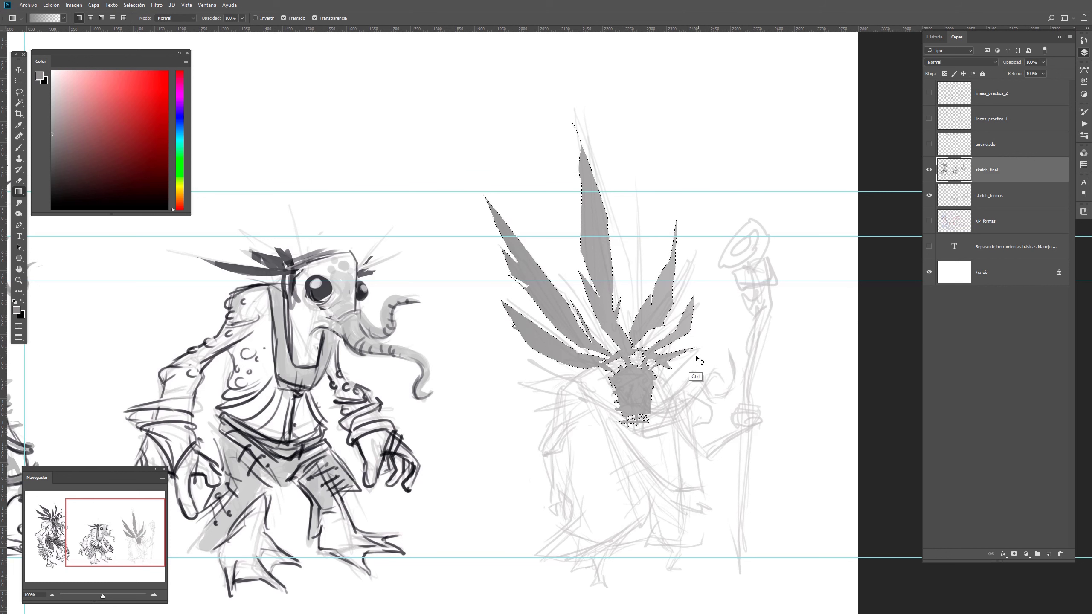
{"action": "key", "text": "ctrl+z"}
{"action": "left_click_drag", "start_coordinate": [332, 237], "coordinate": [649, 362]}
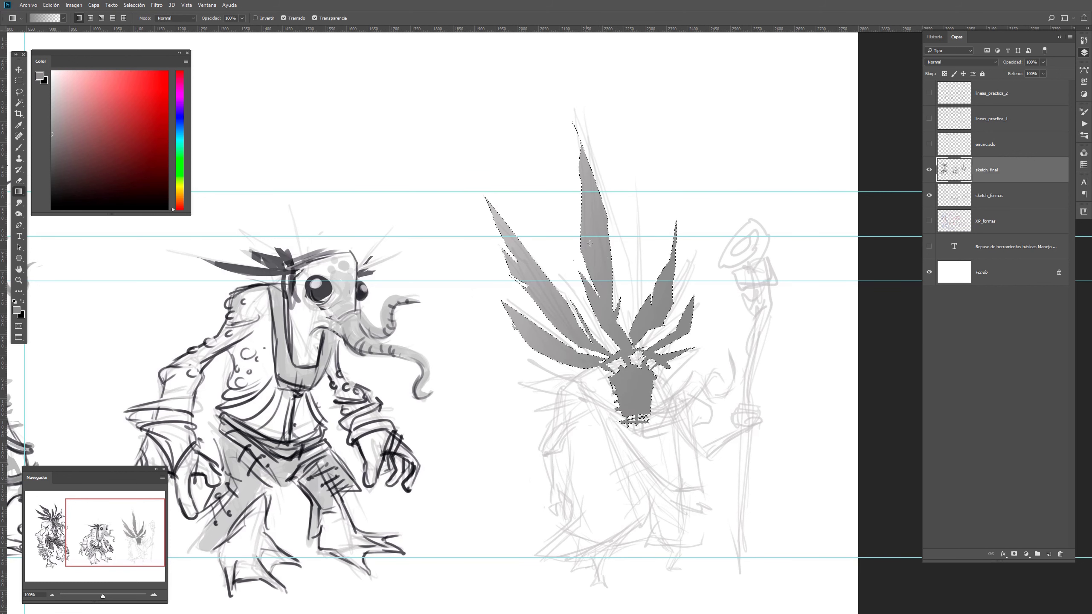
{"action": "left_click", "coordinate": [52, 179]}
{"action": "left_click_drag", "start_coordinate": [661, 415], "coordinate": [580, 275]}
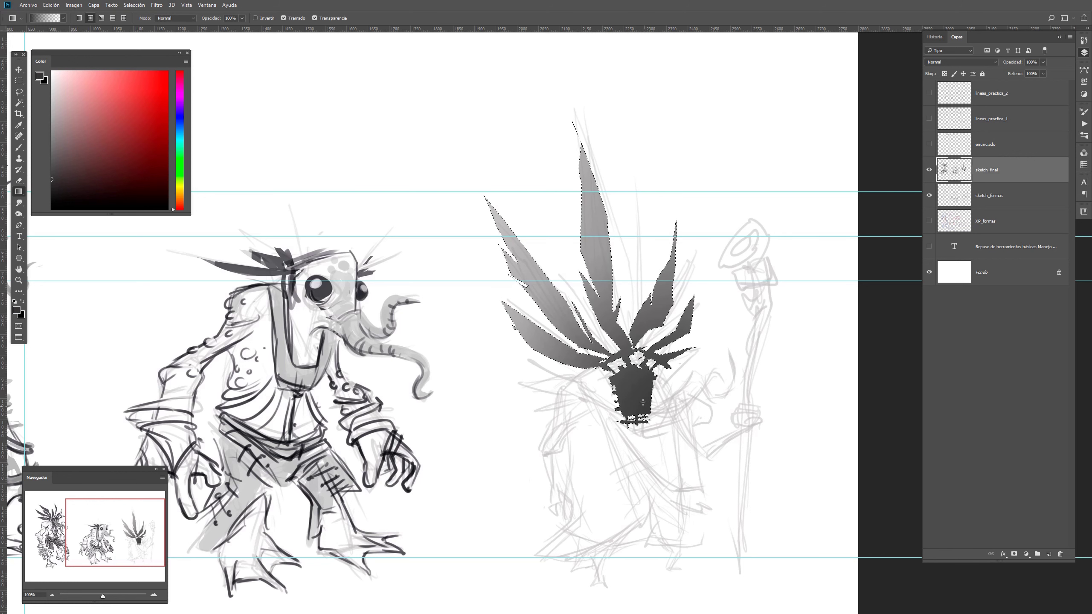
{"action": "key", "text": "ctrl+d"}
Erase small round eye holes along both sides of the third creature's mask
{"action": "key", "text": "e"}
{"action": "scroll", "coordinate": [630, 417], "scroll_direction": "up", "scroll_amount": 3}
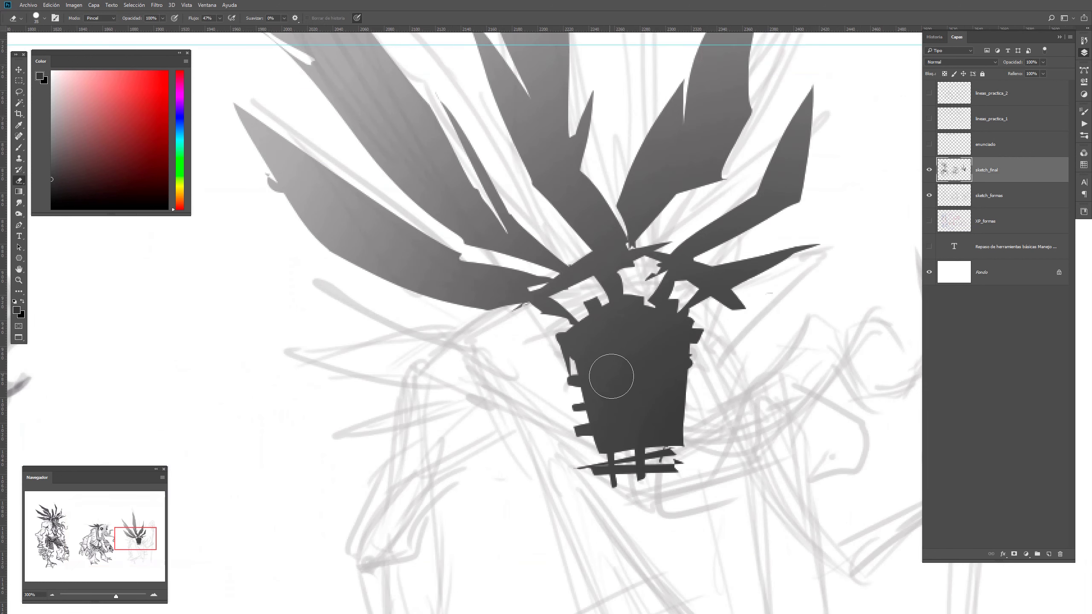
{"action": "left_click", "coordinate": [929, 172]}
{"action": "left_click", "coordinate": [929, 172]}
{"action": "key", "text": "ctrl+z"}
{"action": "left_click_drag", "start_coordinate": [596, 350], "coordinate": [599, 375]}
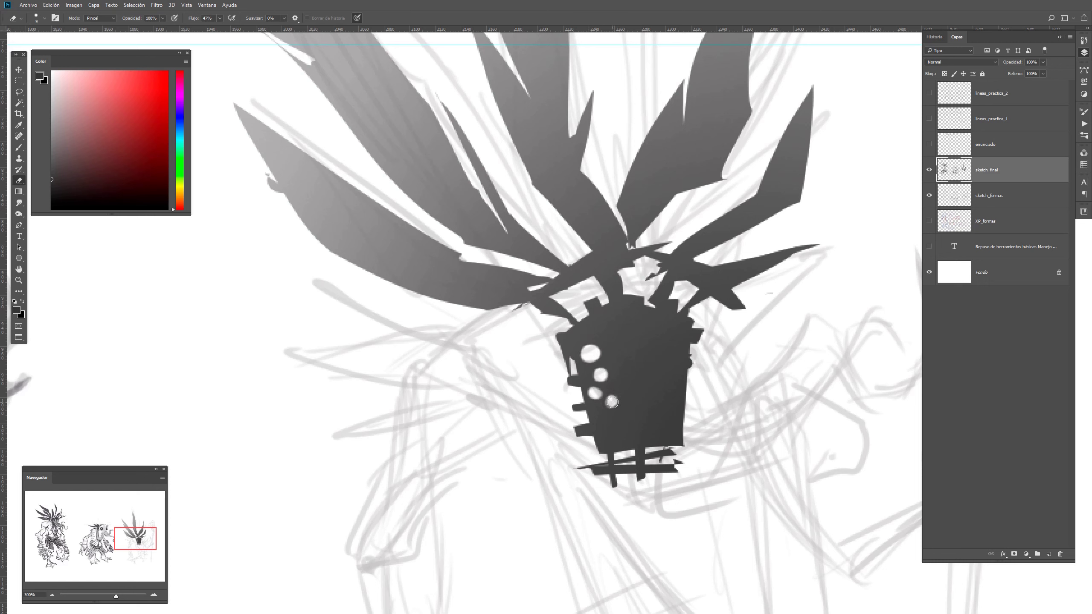
{"action": "left_click_drag", "start_coordinate": [673, 339], "coordinate": [673, 344]}
Discard the lasso started at the mask's chin and undo the most recently erased eye holes
{"action": "key", "text": "z"}
{"action": "left_click", "coordinate": [619, 490], "text": "alt"}
{"action": "left_click", "coordinate": [621, 479], "text": "alt"}
{"action": "left_click", "coordinate": [621, 471], "text": "alt"}
{"action": "left_click", "coordinate": [621, 469]}
{"action": "left_click", "coordinate": [621, 468]}
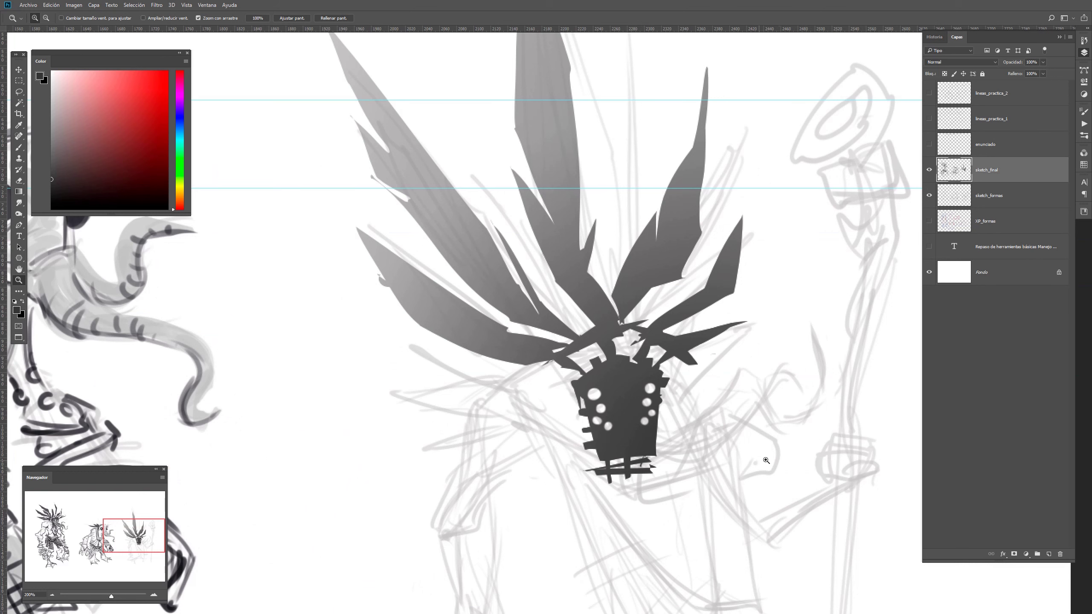
{"action": "left_click_drag", "start_coordinate": [665, 468], "coordinate": [666, 363]}
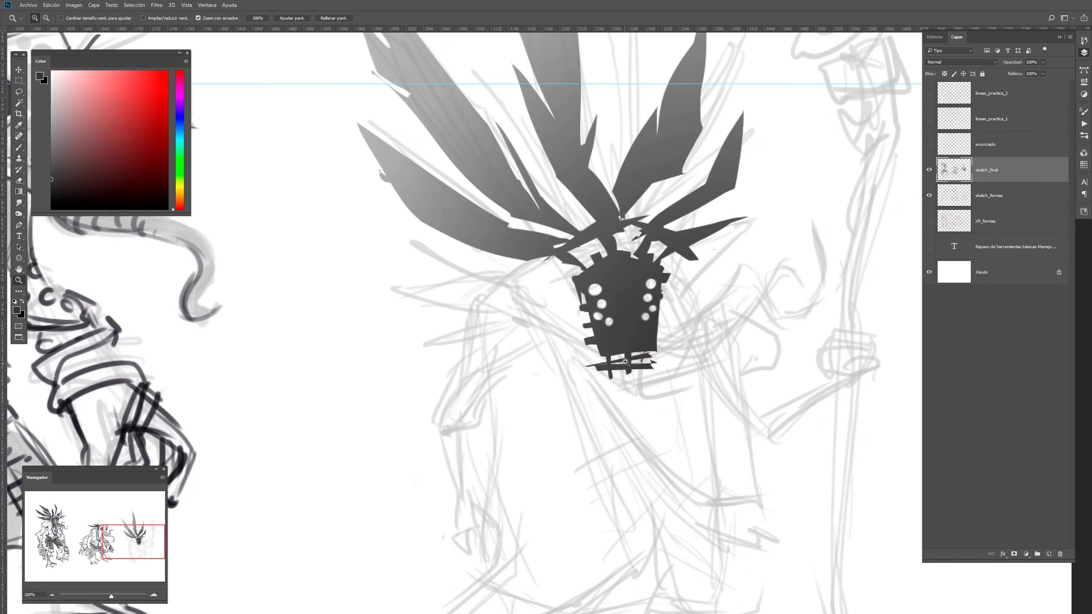
{"action": "key", "text": "l"}
{"action": "left_click_drag", "start_coordinate": [585, 381], "coordinate": [619, 338]}
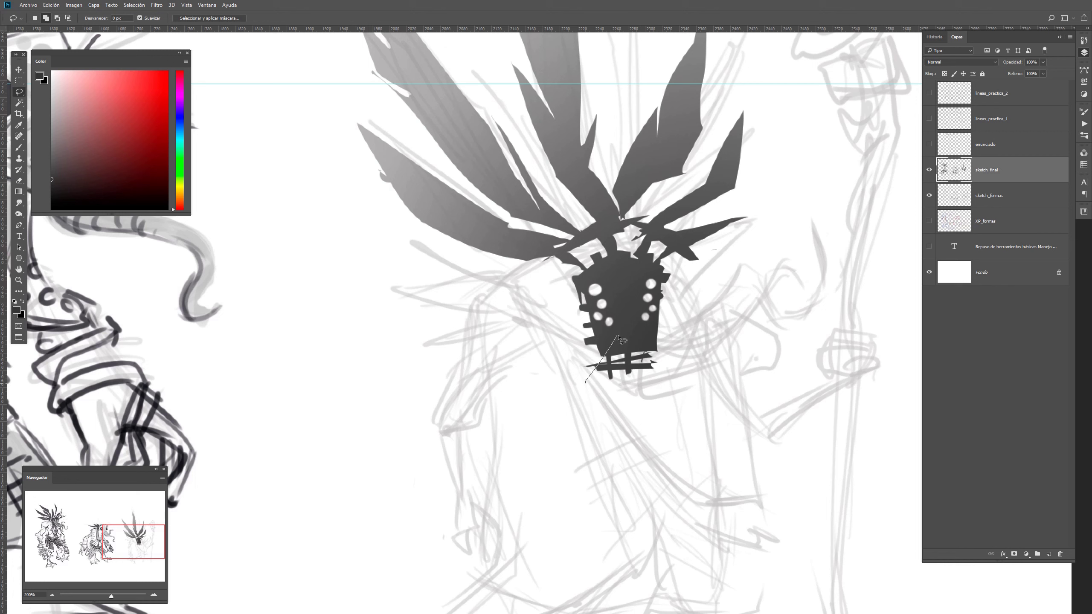
{"action": "key", "text": "Escape"}
{"action": "key", "text": "ctrl+alt+z"}
{"action": "key", "text": "ctrl+alt+z"}
{"action": "key", "text": "ctrl+alt+z"}
{"action": "key", "text": "ctrl+alt+z"}
{"action": "key", "text": "ctrl+alt+z"}
Erase the bars beneath the mask, extend its lower far corner with a lassoed dark grey gradient shape, and clear the selection
{"action": "key", "text": "e"}
{"action": "mouse_move", "coordinate": [613, 374]}
{"action": "left_mouse_down"}
{"action": "mouse_move", "coordinate": [645, 344]}
{"action": "mouse_move", "coordinate": [606, 378]}
{"action": "mouse_move", "coordinate": [655, 349]}
{"action": "left_mouse_up"}
{"action": "key", "text": "l"}
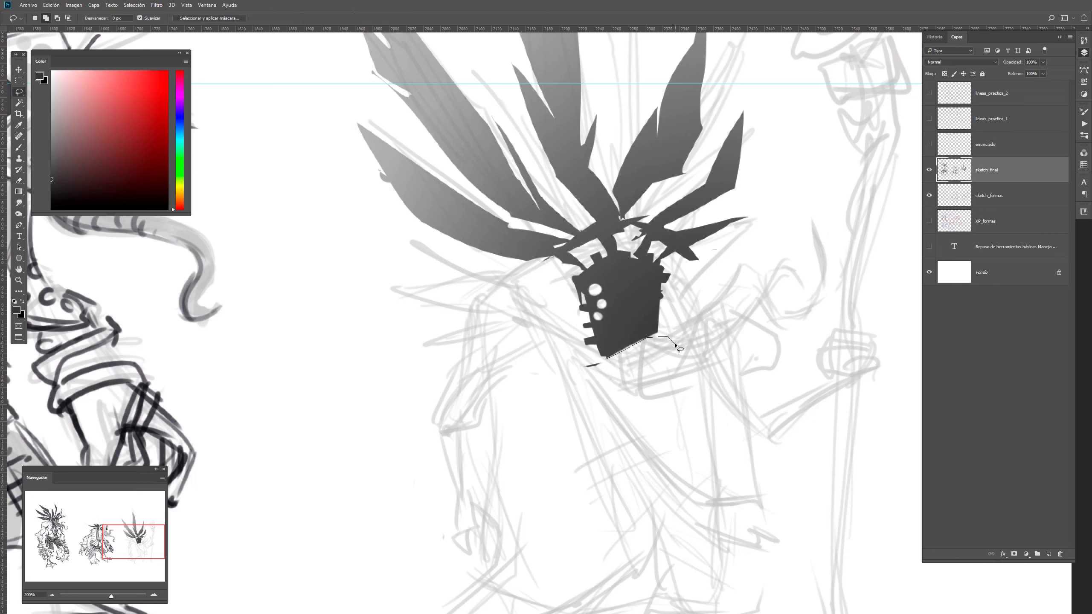
{"action": "mouse_move", "coordinate": [646, 273]}
{"action": "left_mouse_down"}
{"action": "mouse_move", "coordinate": [607, 357]}
{"action": "mouse_move", "coordinate": [692, 348]}
{"action": "left_mouse_up"}
{"action": "key", "text": "g"}
{"action": "left_click", "coordinate": [650, 331], "text": "alt"}
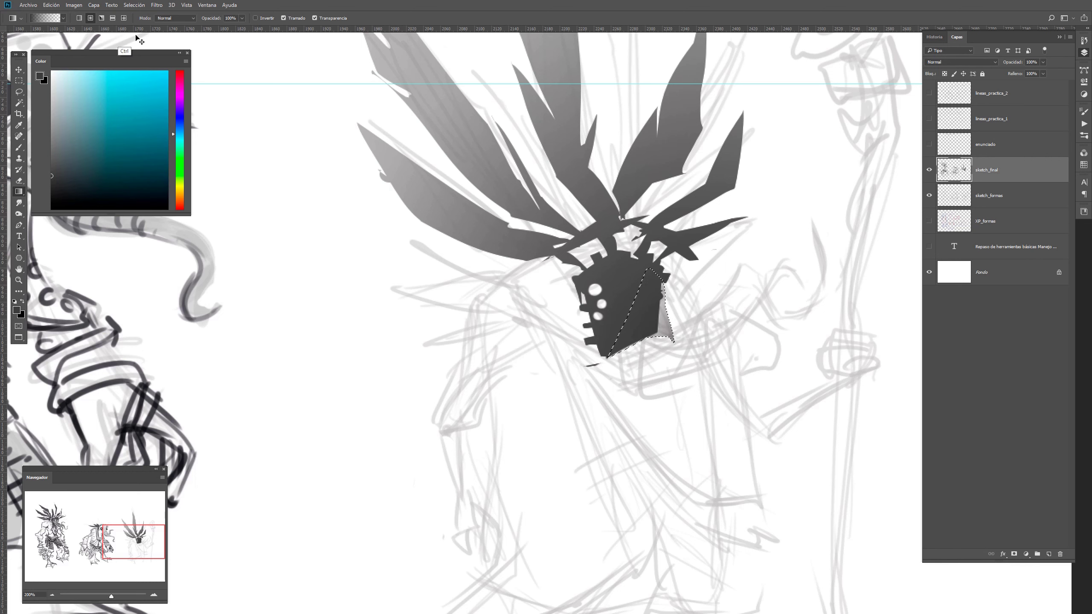
{"action": "key", "text": "ctrl+z"}
{"action": "key", "text": "ctrl+d"}
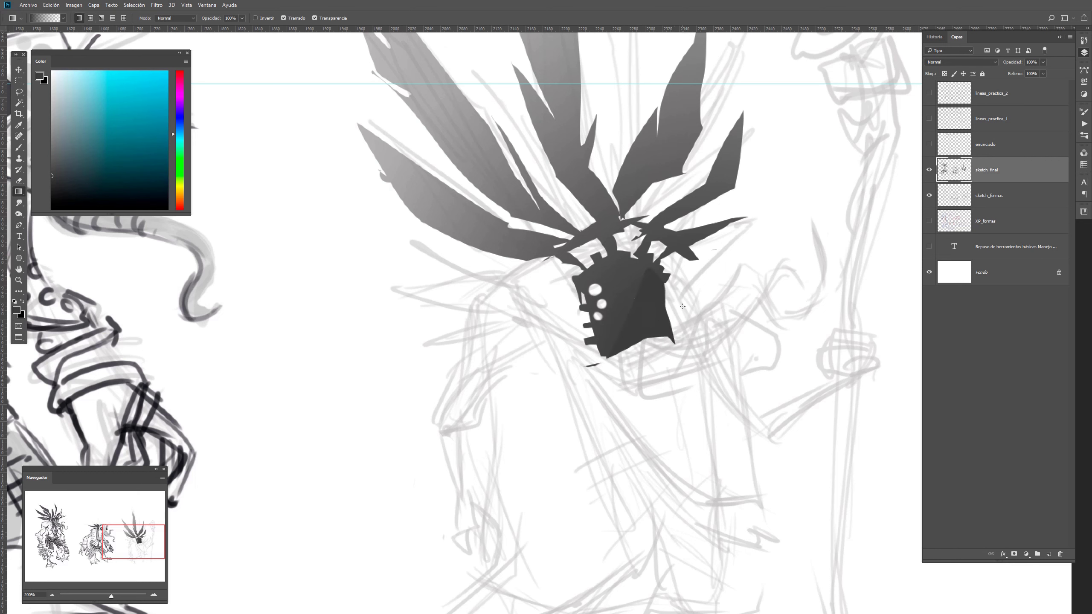
Erase a column of round eye holes on the mask's far side and an extra one on its near side
{"action": "key", "text": "b"}
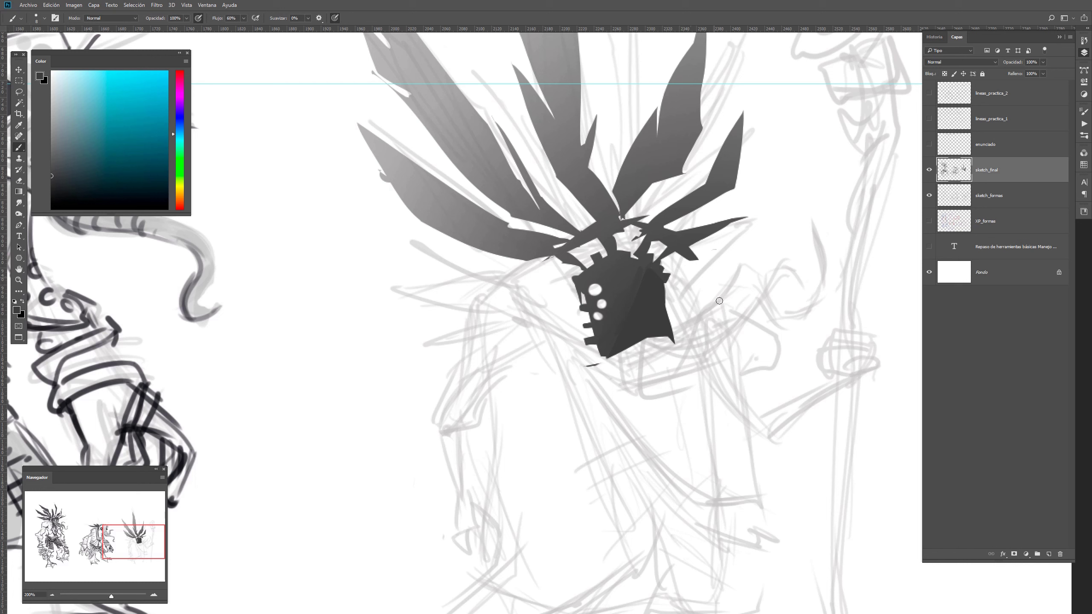
{"action": "key", "text": "e"}
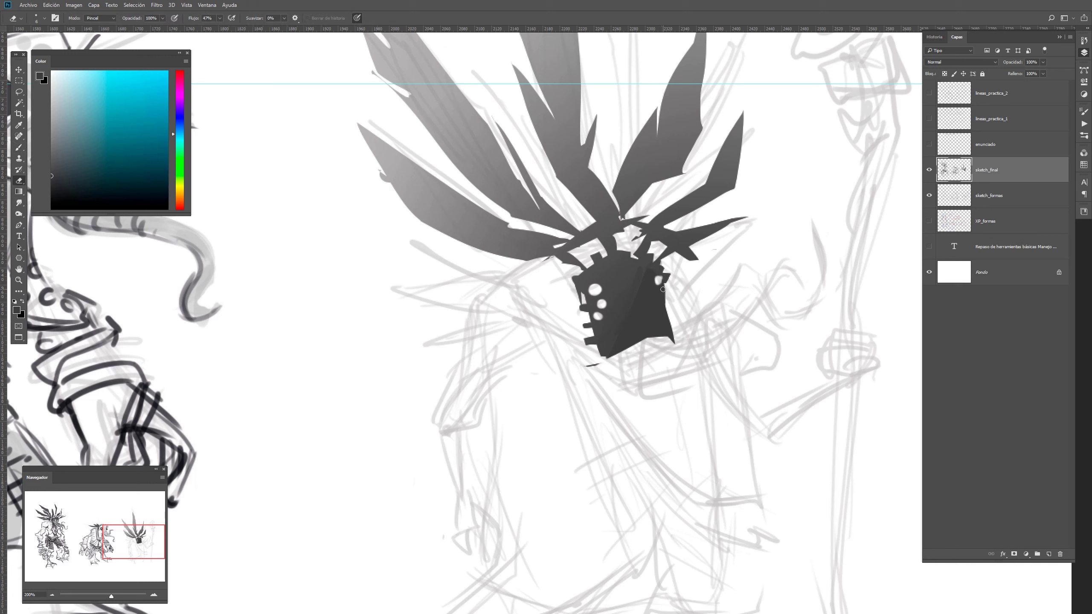
{"action": "left_click_drag", "start_coordinate": [663, 290], "coordinate": [658, 282]}
Lasso several long, curling tentacles emerging from beneath the third creature's mask
{"action": "key", "text": "l"}
{"action": "mouse_move", "coordinate": [635, 379]}
{"action": "left_mouse_down"}
{"action": "mouse_move", "coordinate": [685, 387]}
{"action": "mouse_move", "coordinate": [723, 351]}
{"action": "left_mouse_up"}
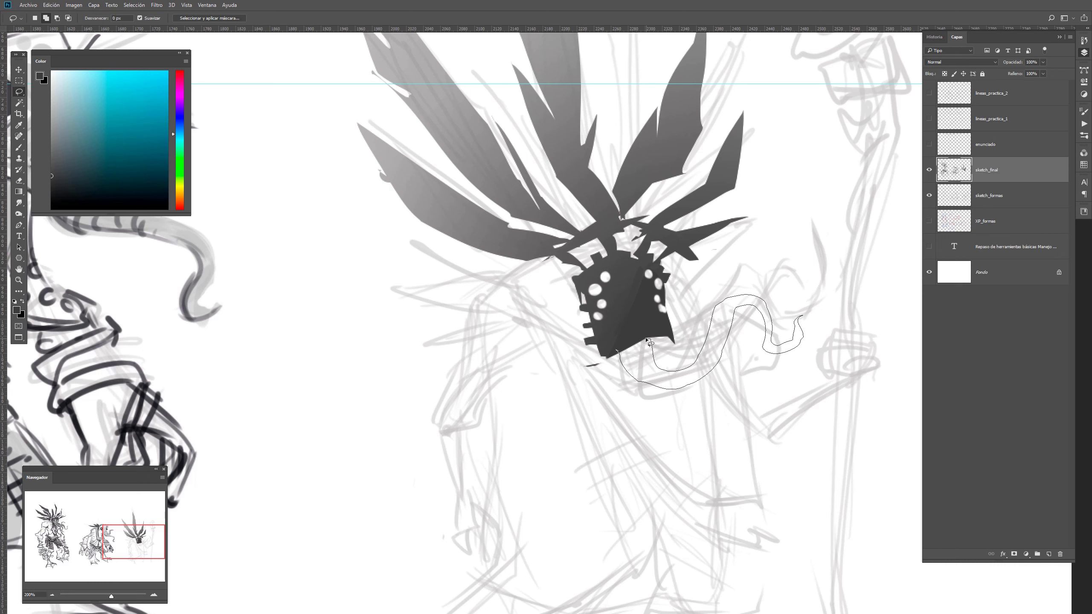
{"action": "mouse_move", "coordinate": [646, 340]}
{"action": "left_mouse_down"}
{"action": "mouse_move", "coordinate": [671, 346]}
{"action": "mouse_move", "coordinate": [673, 401]}
{"action": "mouse_move", "coordinate": [717, 406]}
{"action": "mouse_move", "coordinate": [720, 361]}
{"action": "mouse_move", "coordinate": [687, 316]}
{"action": "mouse_move", "coordinate": [704, 272]}
{"action": "mouse_move", "coordinate": [773, 282]}
{"action": "mouse_move", "coordinate": [798, 269]}
{"action": "mouse_move", "coordinate": [790, 252]}
{"action": "mouse_move", "coordinate": [802, 249]}
{"action": "mouse_move", "coordinate": [782, 292]}
{"action": "mouse_move", "coordinate": [725, 274]}
{"action": "mouse_move", "coordinate": [709, 281]}
{"action": "mouse_move", "coordinate": [701, 319]}
{"action": "mouse_move", "coordinate": [726, 345]}
{"action": "mouse_move", "coordinate": [727, 419]}
{"action": "mouse_move", "coordinate": [679, 421]}
{"action": "mouse_move", "coordinate": [658, 394]}
{"action": "mouse_move", "coordinate": [661, 359]}
{"action": "mouse_move", "coordinate": [647, 347]}
{"action": "mouse_move", "coordinate": [706, 392]}
{"action": "mouse_move", "coordinate": [723, 371]}
{"action": "mouse_move", "coordinate": [720, 305]}
{"action": "mouse_move", "coordinate": [780, 244]}
{"action": "mouse_move", "coordinate": [780, 210]}
{"action": "mouse_move", "coordinate": [802, 202]}
{"action": "mouse_move", "coordinate": [778, 222]}
{"action": "mouse_move", "coordinate": [780, 268]}
{"action": "mouse_move", "coordinate": [719, 294]}
{"action": "mouse_move", "coordinate": [715, 353]}
{"action": "mouse_move", "coordinate": [701, 375]}
{"action": "mouse_move", "coordinate": [646, 332]}
{"action": "left_mouse_up"}
Fill the selected tentacles with a sampled light grey using the gradient blend mode Oscurecer, and clear the selection
{"action": "key", "text": "g"}
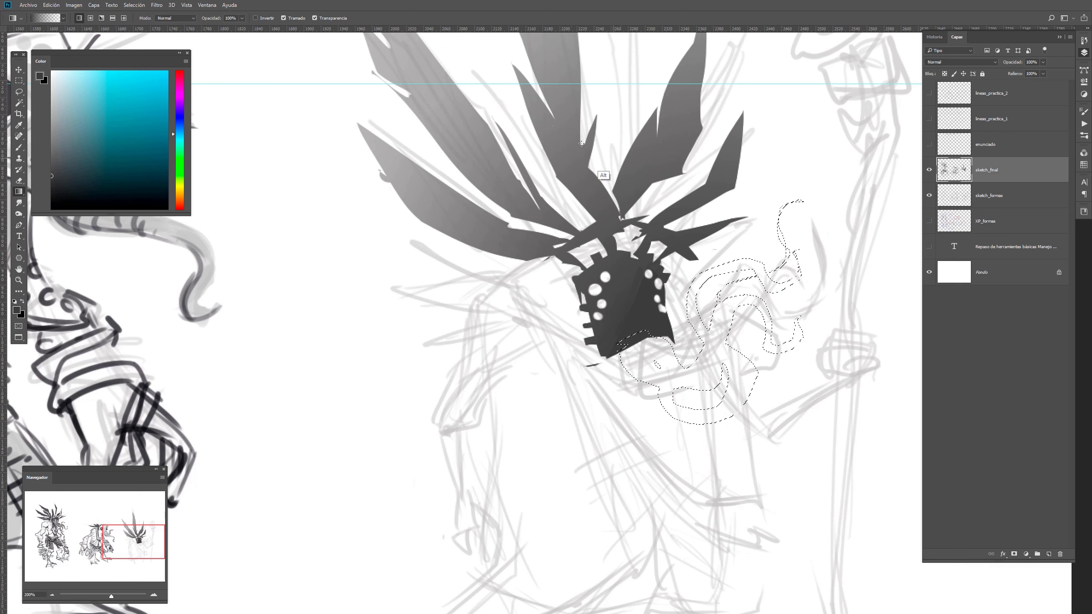
{"action": "left_click", "coordinate": [412, 80], "text": "alt"}
{"action": "key", "text": "alt+BackSpace"}
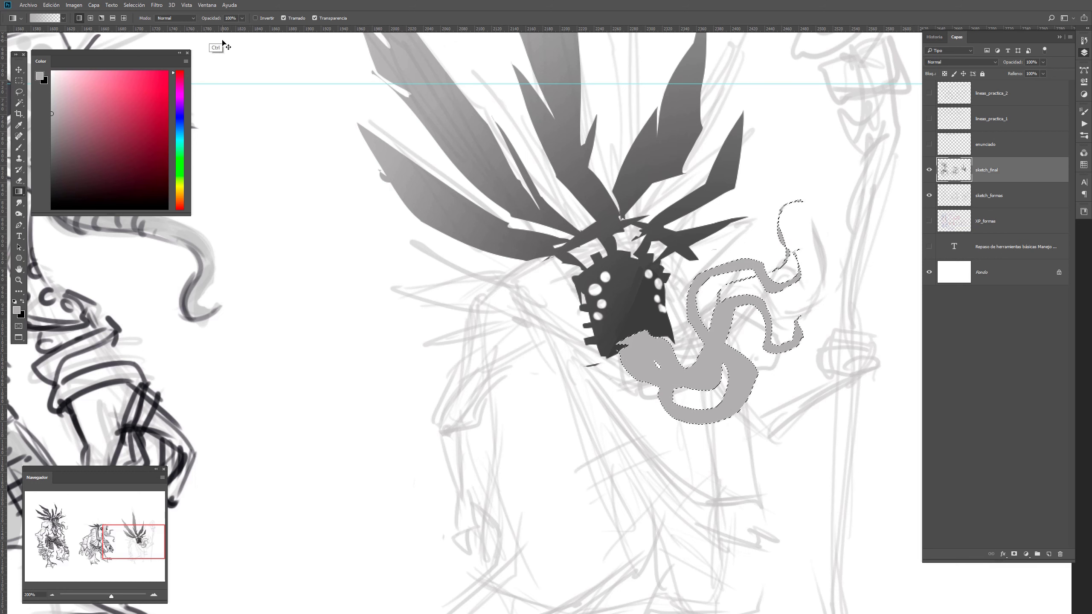
{"action": "key", "text": "ctrl+z"}
{"action": "left_click", "coordinate": [175, 18]}
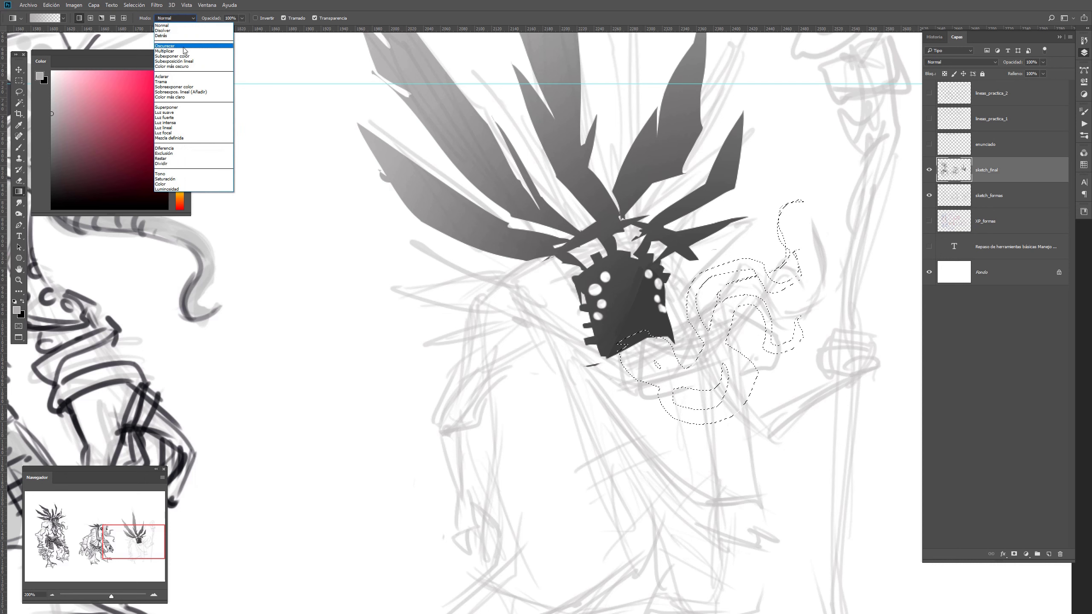
{"action": "left_click", "coordinate": [184, 45]}
{"action": "key", "text": "alt+BackSpace"}
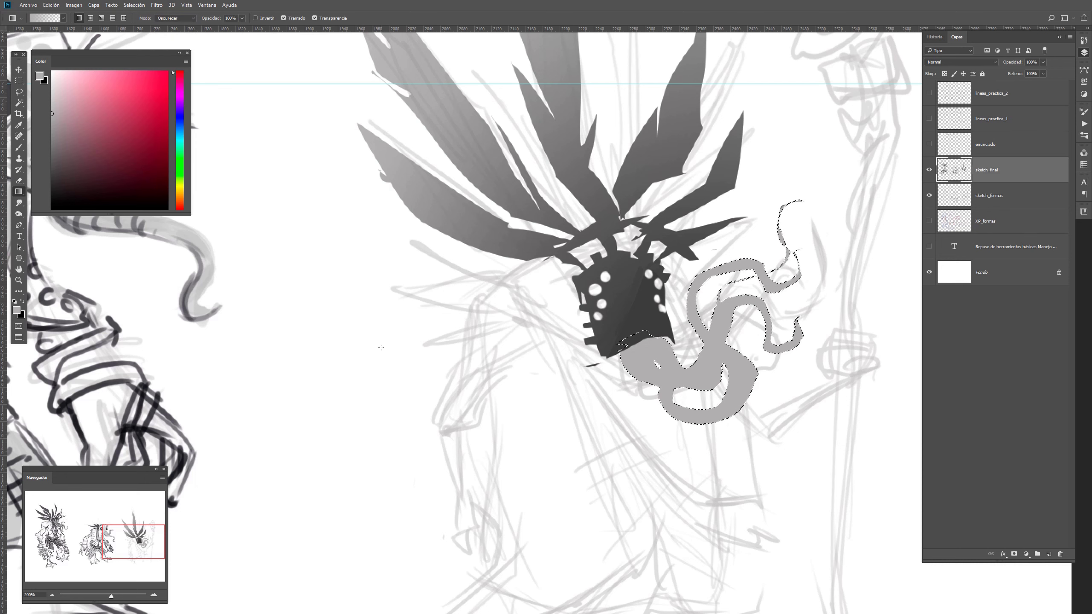
{"action": "key", "text": "ctrl+d"}
Lasso one more thin tentacle curling upward from the others, fill it with the same light grey, and clear the selection
{"action": "key", "text": "l"}
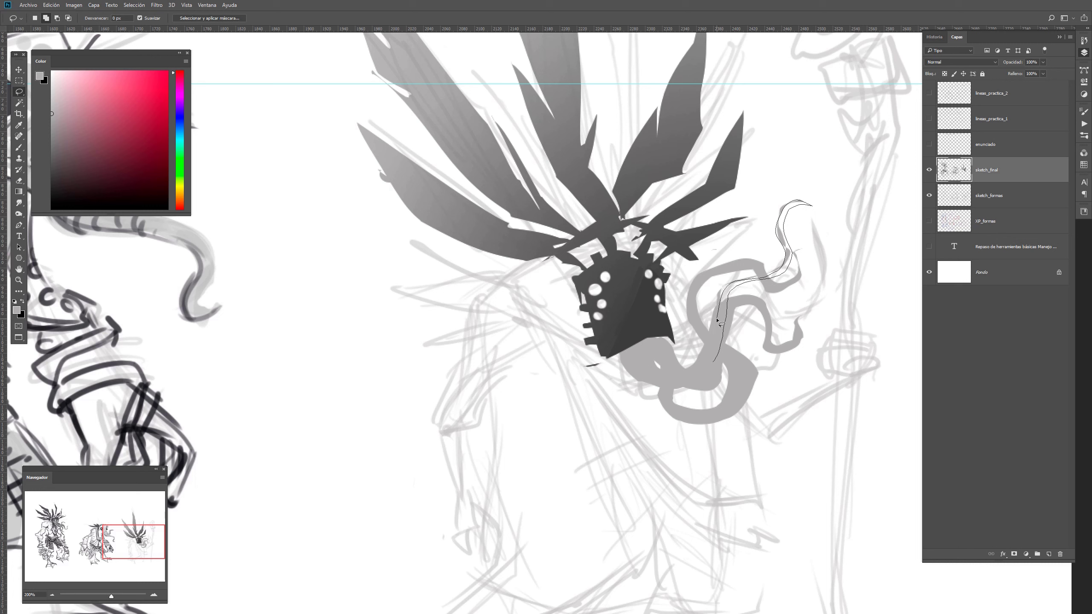
{"action": "left_click_drag", "start_coordinate": [717, 320], "coordinate": [719, 296]}
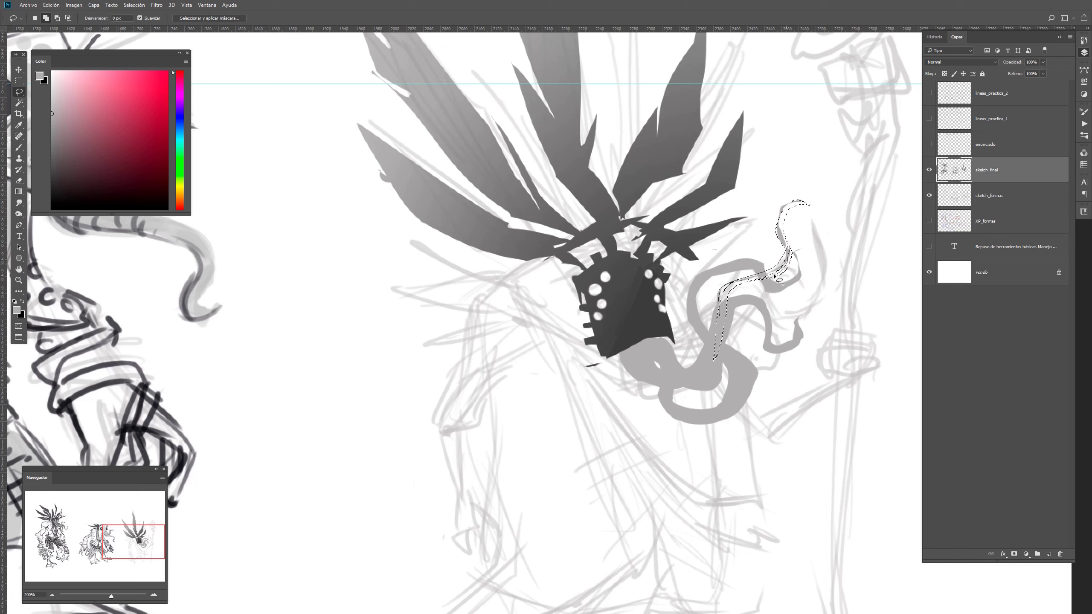
{"action": "key", "text": "g"}
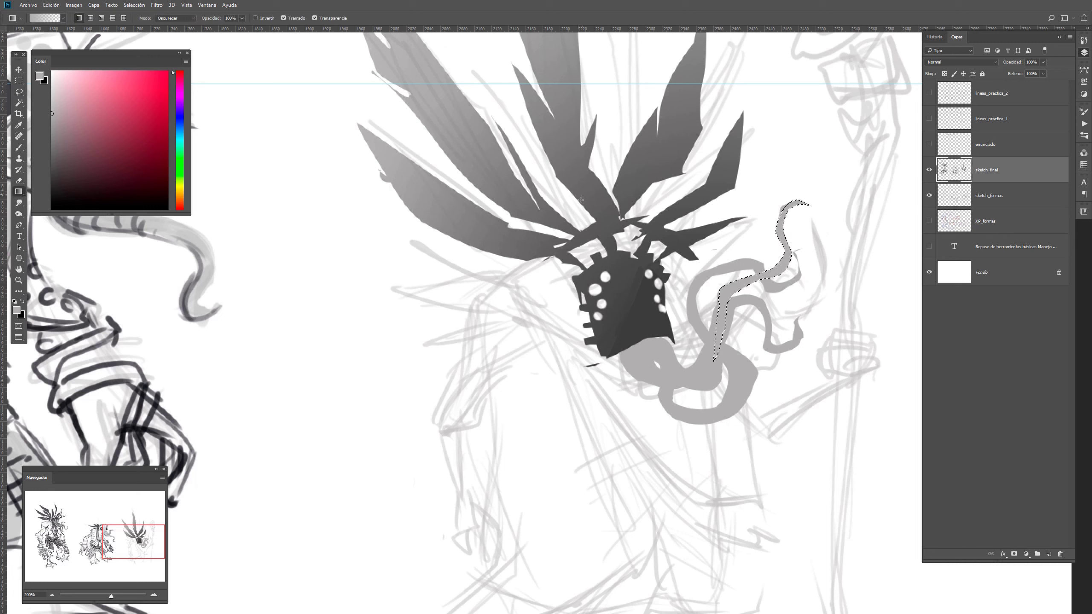
{"action": "key", "text": "ctrl+f"}
{"action": "key", "text": "ctrl+d"}
Refine the curled tips of the thin upper tentacles by painting in a finer end and erasing stray edges
{"action": "key", "text": "z"}
{"action": "left_click", "coordinate": [808, 260]}
{"action": "double_click", "coordinate": [809, 260]}
{"action": "key", "text": "e"}
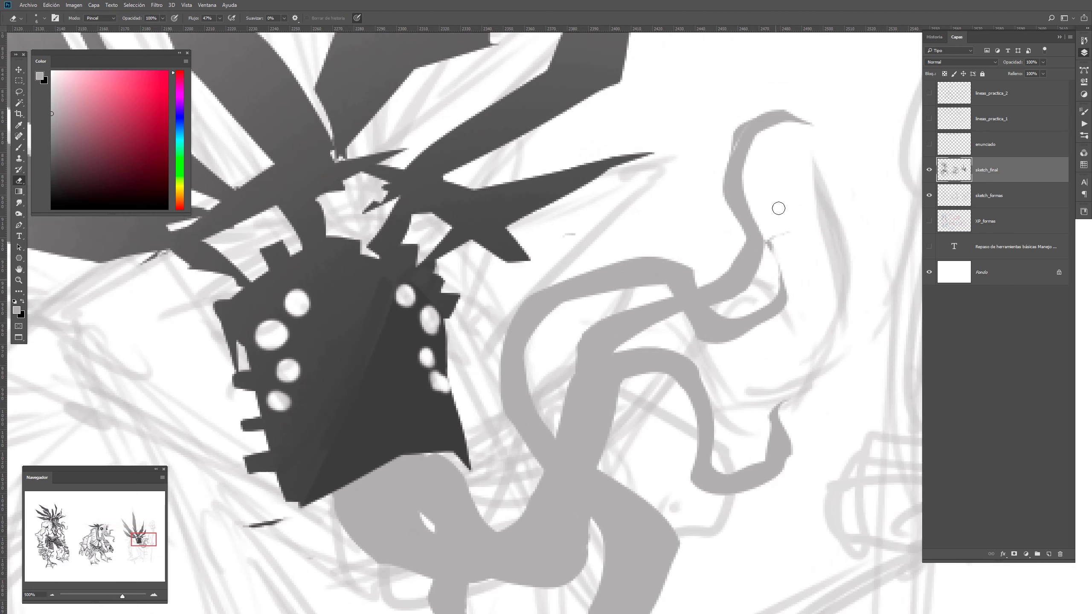
{"action": "key", "text": "b"}
{"action": "mouse_move", "coordinate": [783, 297]}
{"action": "left_mouse_down"}
{"action": "mouse_move", "coordinate": [821, 257]}
{"action": "mouse_move", "coordinate": [785, 283]}
{"action": "mouse_move", "coordinate": [797, 257]}
{"action": "mouse_move", "coordinate": [781, 285]}
{"action": "mouse_move", "coordinate": [823, 241]}
{"action": "mouse_move", "coordinate": [783, 246]}
{"action": "mouse_move", "coordinate": [838, 263]}
{"action": "mouse_move", "coordinate": [796, 283]}
{"action": "mouse_move", "coordinate": [808, 259]}
{"action": "mouse_move", "coordinate": [795, 315]}
{"action": "left_mouse_up"}
{"action": "key", "text": "e"}
{"action": "key", "text": "ctrl+z"}
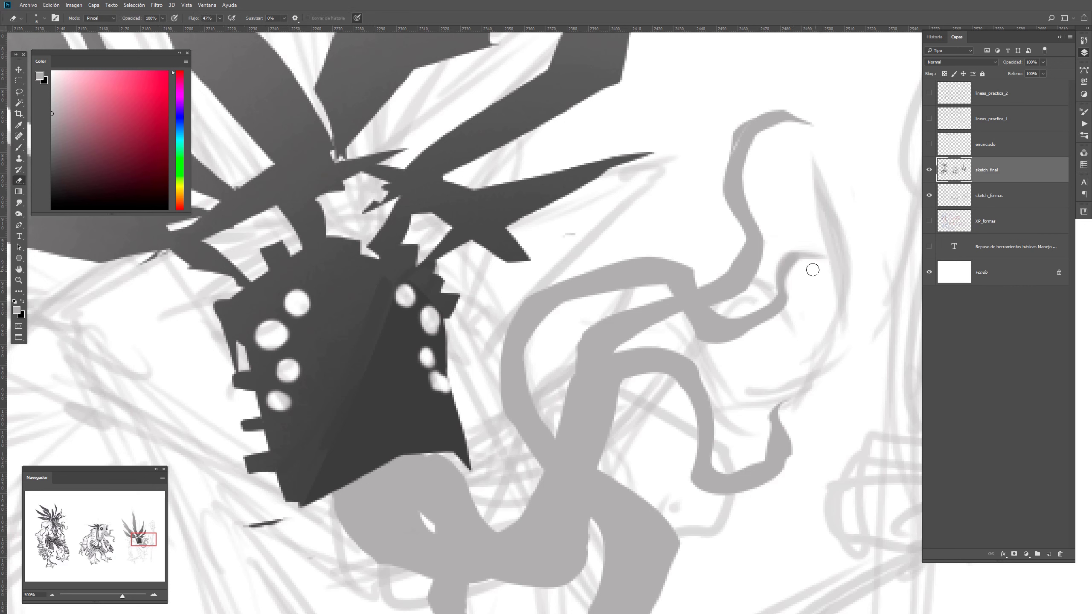
{"action": "key", "text": "ctrl+z"}
{"action": "left_click_drag", "start_coordinate": [798, 271], "coordinate": [823, 246]}
Paint lighter grey highlights along the upper tentacles of the third creature with the layer's transparent pixels locked
{"action": "key", "text": "z"}
{"action": "scroll", "coordinate": [701, 392], "scroll_direction": "down", "scroll_amount": 6}
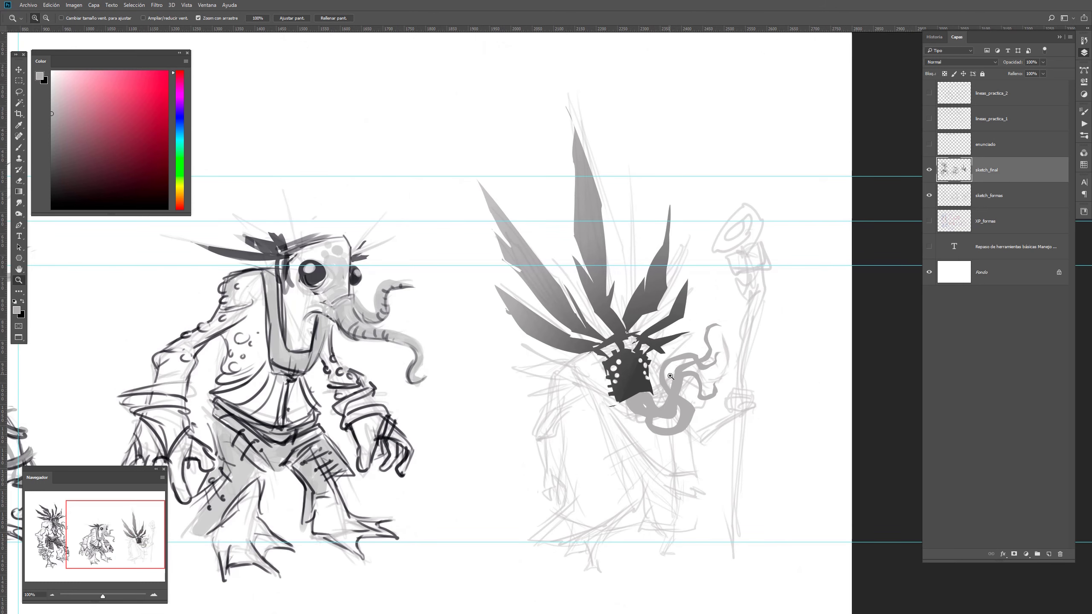
{"action": "key", "text": "c"}
{"action": "left_click_drag", "start_coordinate": [759, 377], "coordinate": [563, 357]}
{"action": "key", "text": "z"}
{"action": "left_click", "coordinate": [557, 357]}
{"action": "left_click", "coordinate": [556, 357]}
{"action": "key", "text": "l"}
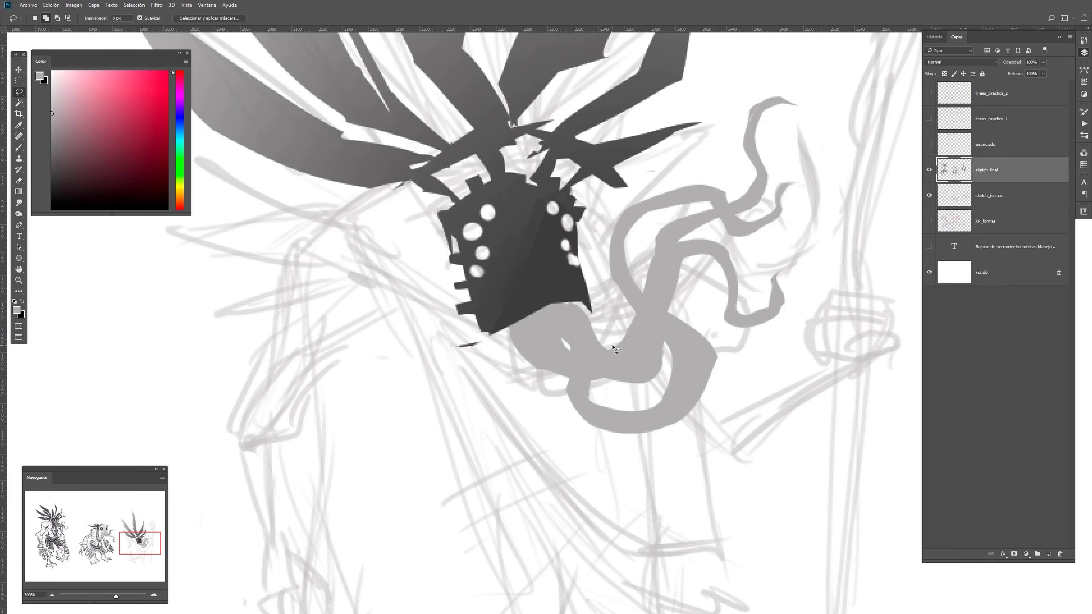
{"action": "key", "text": "b"}
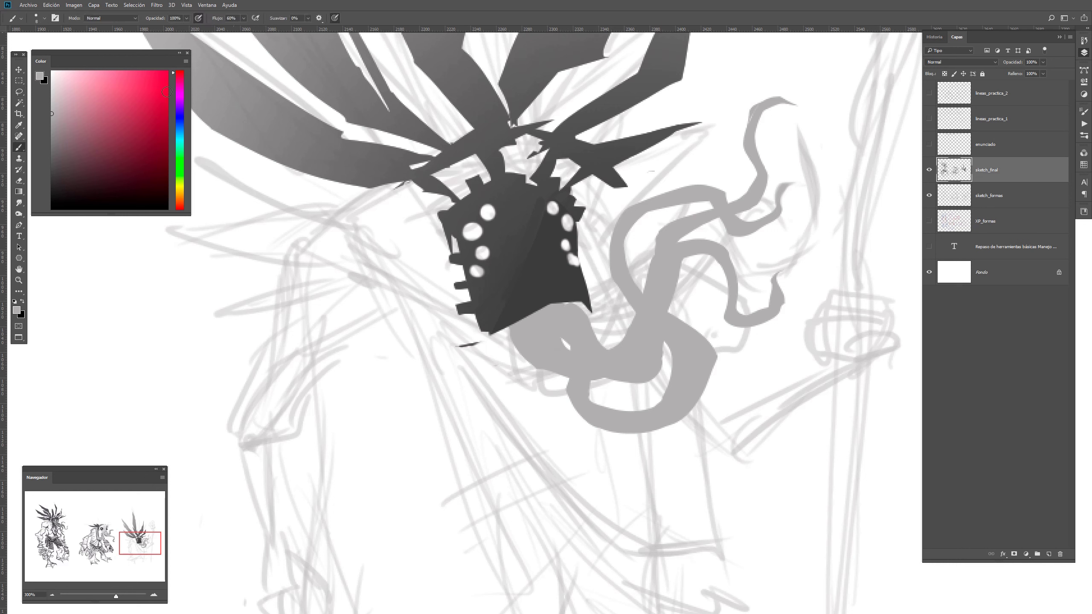
{"action": "left_click_drag", "start_coordinate": [64, 91], "coordinate": [52, 85]}
{"action": "mouse_move", "coordinate": [627, 196]}
{"action": "left_mouse_down"}
{"action": "mouse_move", "coordinate": [719, 193]}
{"action": "mouse_move", "coordinate": [770, 215]}
{"action": "mouse_move", "coordinate": [748, 189]}
{"action": "mouse_move", "coordinate": [766, 92]}
{"action": "left_mouse_up"}
{"action": "mouse_move", "coordinate": [670, 238]}
{"action": "left_mouse_down"}
{"action": "mouse_move", "coordinate": [654, 330]}
{"action": "mouse_move", "coordinate": [604, 354]}
{"action": "left_mouse_up"}
{"action": "left_click_drag", "start_coordinate": [693, 244], "coordinate": [734, 292]}
{"action": "left_click_drag", "start_coordinate": [633, 213], "coordinate": [607, 267]}
Lasso a long S-curved tentacle emerging from beneath the mask, adding extra areas to thicken its bends
{"action": "key", "text": "l"}
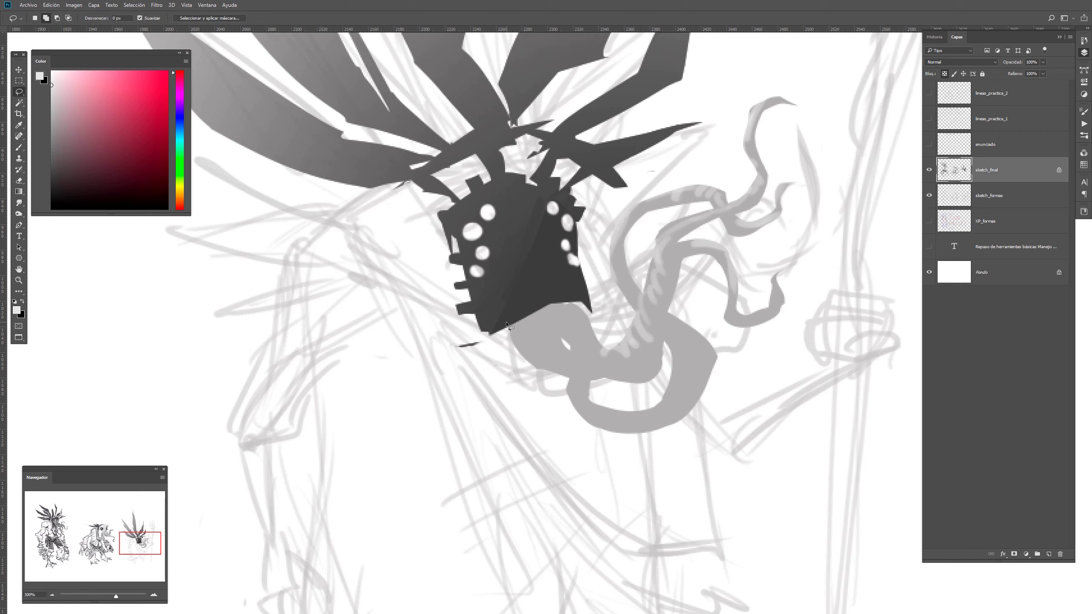
{"action": "mouse_move", "coordinate": [578, 425]}
{"action": "left_mouse_down"}
{"action": "mouse_move", "coordinate": [598, 467]}
{"action": "mouse_move", "coordinate": [665, 484]}
{"action": "mouse_move", "coordinate": [689, 406]}
{"action": "mouse_move", "coordinate": [634, 368]}
{"action": "mouse_move", "coordinate": [670, 319]}
{"action": "mouse_move", "coordinate": [717, 329]}
{"action": "mouse_move", "coordinate": [732, 408]}
{"action": "mouse_move", "coordinate": [784, 427]}
{"action": "left_mouse_up"}
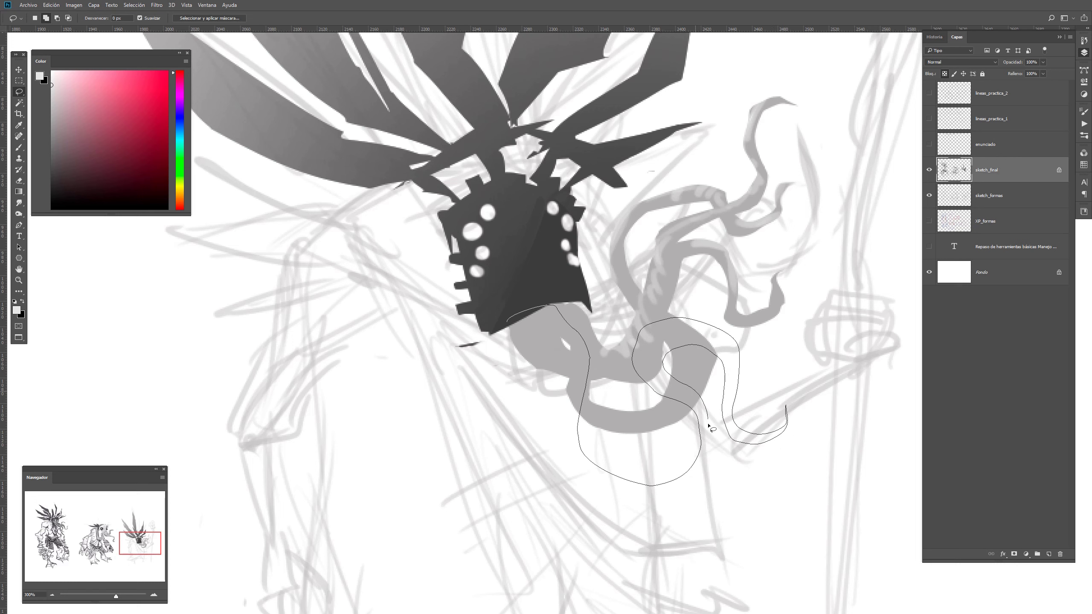
{"action": "mouse_move", "coordinate": [708, 425]}
{"action": "left_mouse_down"}
{"action": "mouse_move", "coordinate": [570, 471]}
{"action": "mouse_move", "coordinate": [554, 411]}
{"action": "mouse_move", "coordinate": [562, 358]}
{"action": "mouse_move", "coordinate": [528, 341]}
{"action": "mouse_move", "coordinate": [503, 309]}
{"action": "left_mouse_up"}
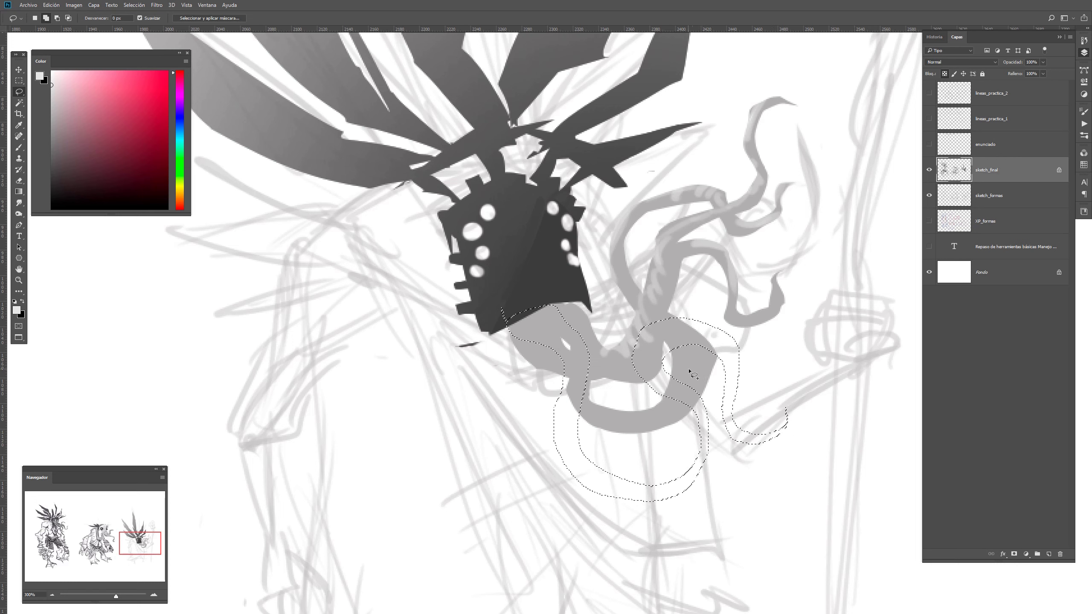
{"action": "mouse_move", "coordinate": [639, 332]}
{"action": "left_mouse_down"}
{"action": "mouse_move", "coordinate": [644, 383]}
{"action": "mouse_move", "coordinate": [686, 427]}
{"action": "mouse_move", "coordinate": [664, 472]}
{"action": "mouse_move", "coordinate": [609, 472]}
{"action": "mouse_move", "coordinate": [585, 430]}
{"action": "mouse_move", "coordinate": [598, 389]}
{"action": "mouse_move", "coordinate": [592, 352]}
{"action": "mouse_move", "coordinate": [576, 358]}
{"action": "mouse_move", "coordinate": [572, 435]}
{"action": "mouse_move", "coordinate": [614, 484]}
{"action": "mouse_move", "coordinate": [682, 473]}
{"action": "mouse_move", "coordinate": [696, 428]}
{"action": "mouse_move", "coordinate": [645, 374]}
{"action": "left_mouse_up"}
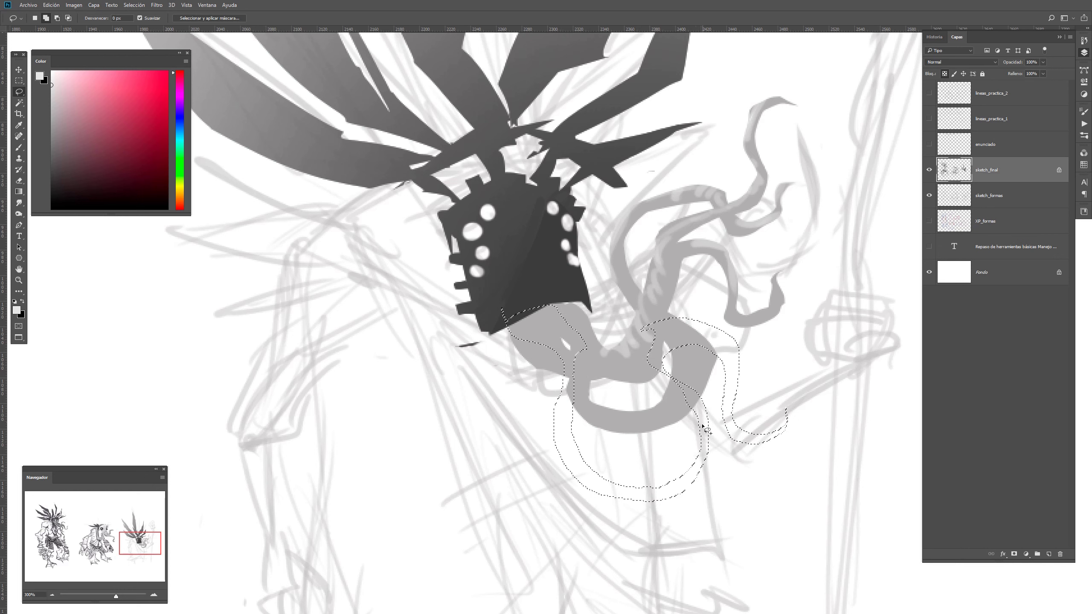
{"action": "key", "text": "ctrl+z"}
{"action": "left_click_drag", "start_coordinate": [653, 325], "coordinate": [636, 337]}
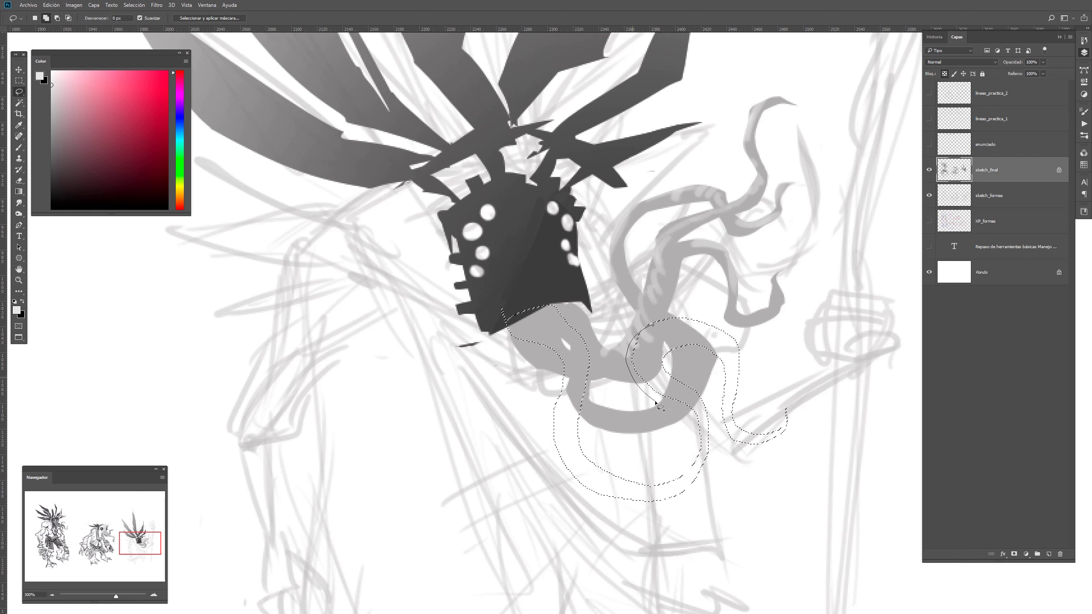
{"action": "mouse_move", "coordinate": [660, 473]}
{"action": "left_mouse_down"}
{"action": "mouse_move", "coordinate": [618, 465]}
{"action": "mouse_move", "coordinate": [590, 433]}
{"action": "mouse_move", "coordinate": [588, 351]}
{"action": "mouse_move", "coordinate": [574, 409]}
{"action": "mouse_move", "coordinate": [579, 456]}
{"action": "mouse_move", "coordinate": [653, 494]}
{"action": "left_mouse_up"}
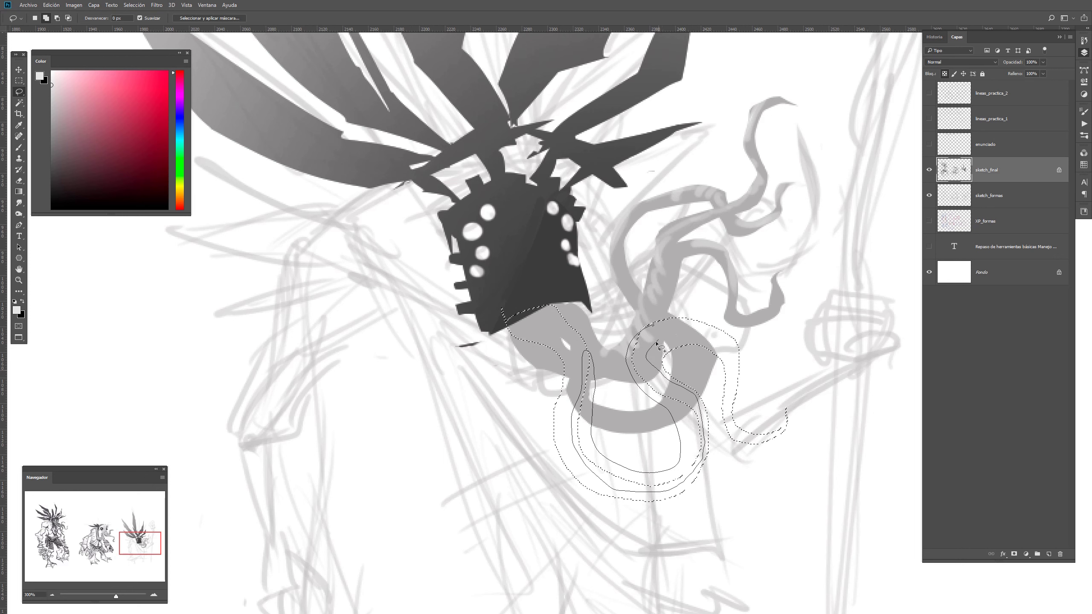
{"action": "left_click_drag", "start_coordinate": [656, 344], "coordinate": [655, 342]}
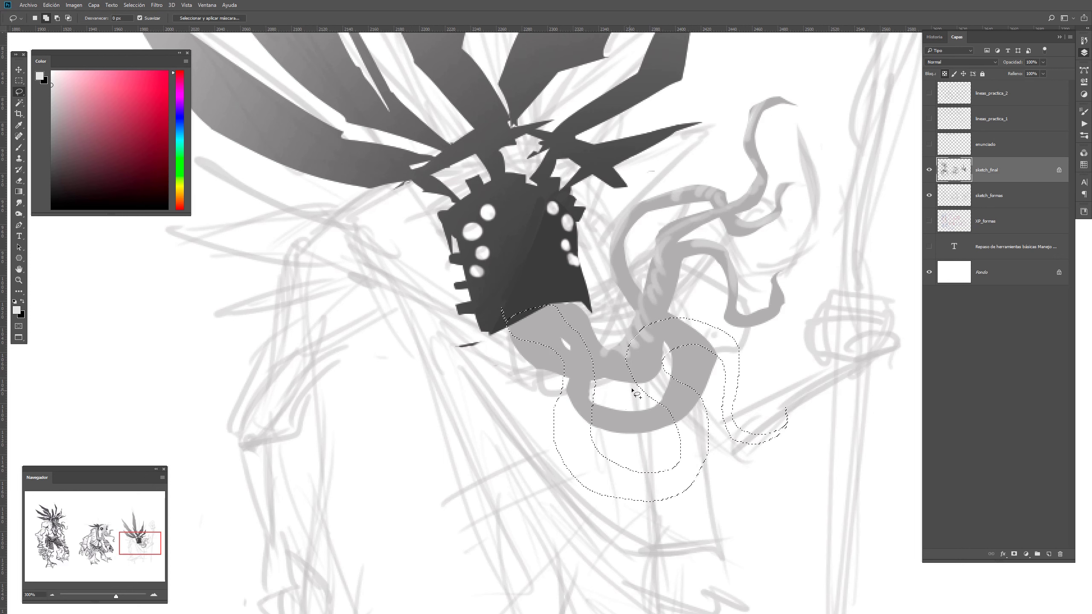
{"action": "mouse_move", "coordinate": [575, 298]}
{"action": "left_mouse_down"}
{"action": "mouse_move", "coordinate": [596, 325]}
{"action": "mouse_move", "coordinate": [598, 312]}
{"action": "mouse_move", "coordinate": [612, 321]}
{"action": "left_mouse_up"}
Unlock the layer's transparent pixels, fill the selected tentacle with a darker grey than the other tentacles, and clear the selection
{"action": "key", "text": "z"}
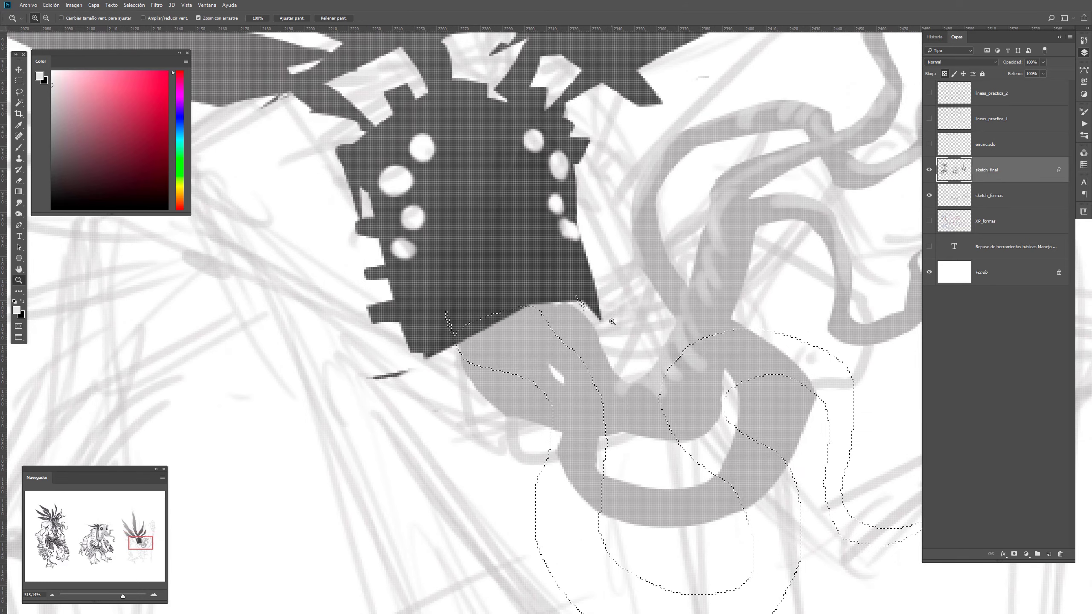
{"action": "left_click", "coordinate": [617, 338], "text": "alt"}
{"action": "left_click", "coordinate": [674, 407], "text": "ctrl"}
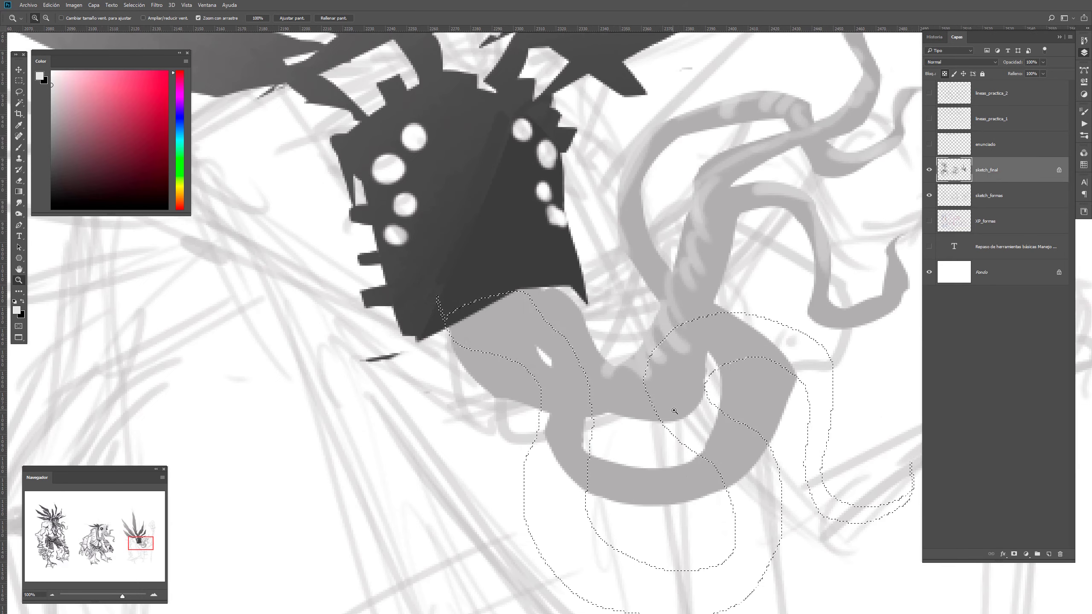
{"action": "left_click", "coordinate": [517, 341], "text": "alt"}
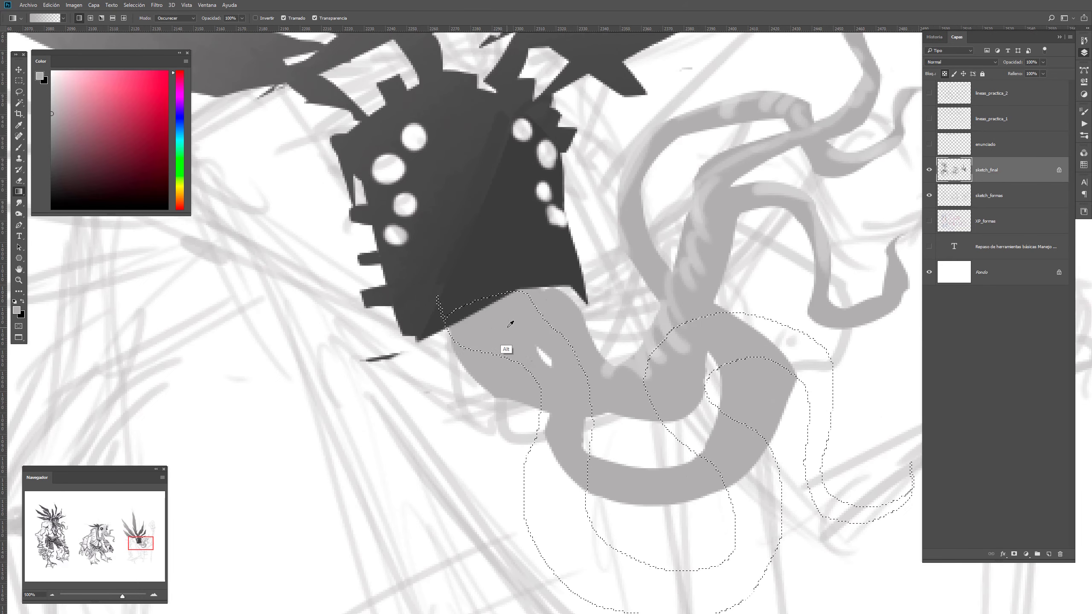
{"action": "left_click_drag", "start_coordinate": [64, 136], "coordinate": [47, 132]}
{"action": "left_click_drag", "start_coordinate": [320, 425], "coordinate": [37, 352]}
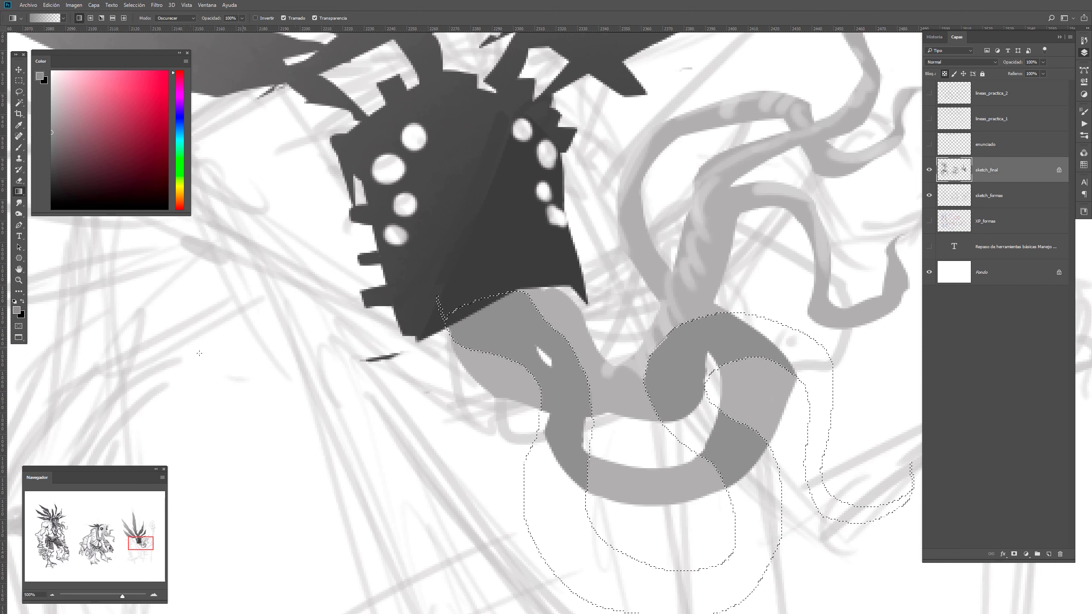
{"action": "left_click", "coordinate": [945, 74]}
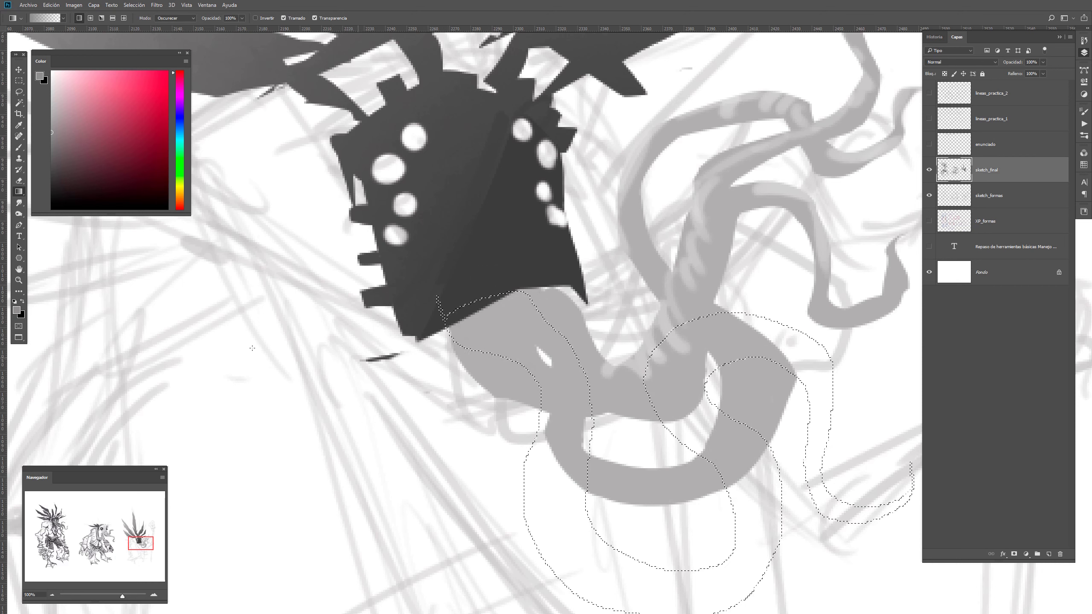
{"action": "left_click_drag", "start_coordinate": [319, 425], "coordinate": [104, 370]}
{"action": "left_click", "coordinate": [547, 390], "text": "alt"}
{"action": "left_click", "coordinate": [550, 387], "text": "alt"}
{"action": "left_click", "coordinate": [550, 387], "text": "alt"}
{"action": "left_click", "coordinate": [623, 386]}
{"action": "key", "text": "ctrl+d"}
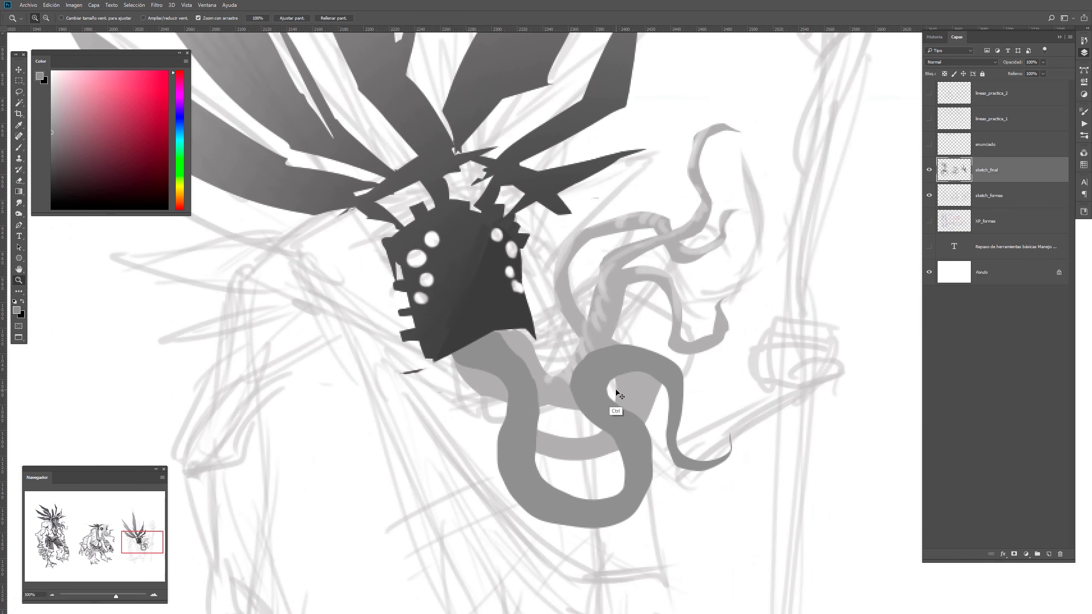
Examine how the darker front tentacle reads against the mask and the lighter tentacles behind it
{"action": "left_click", "coordinate": [574, 442], "text": "alt"}
{"action": "left_click", "coordinate": [574, 439], "text": "alt"}
{"action": "left_click", "coordinate": [574, 439], "text": "alt"}
{"action": "left_click", "coordinate": [608, 459]}
{"action": "left_click", "coordinate": [608, 459]}
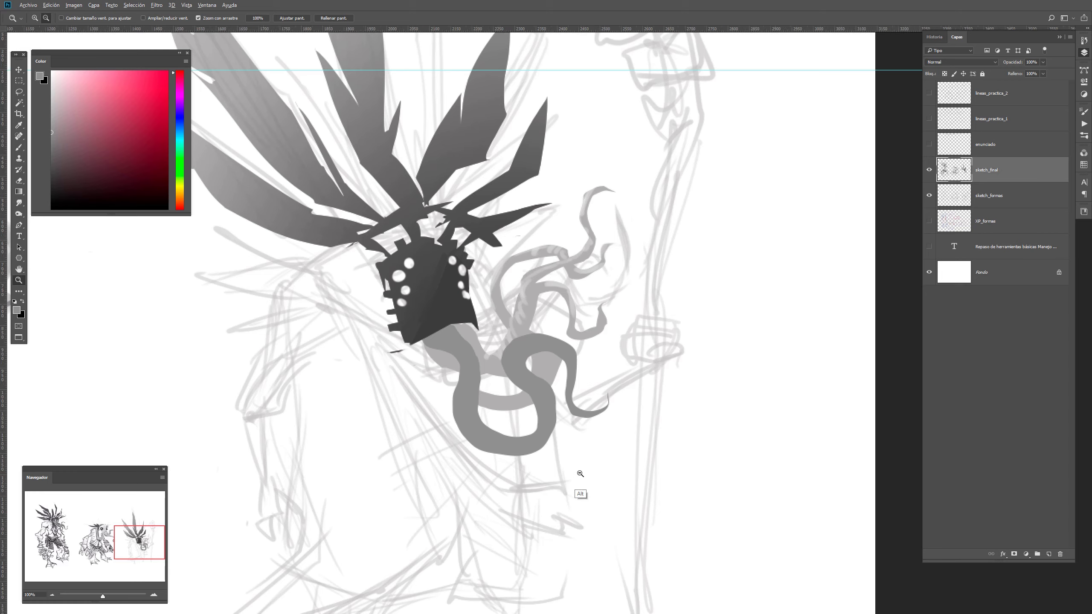
{"action": "left_click", "coordinate": [579, 473], "text": "alt"}
{"action": "left_click", "coordinate": [580, 472], "text": "alt"}
{"action": "left_click", "coordinate": [581, 471], "text": "alt"}
{"action": "left_click", "coordinate": [586, 465]}
{"action": "left_click", "coordinate": [586, 465]}
{"action": "left_click", "coordinate": [585, 465]}
{"action": "left_click", "coordinate": [585, 465]}
{"action": "left_click", "coordinate": [490, 448], "text": "alt"}
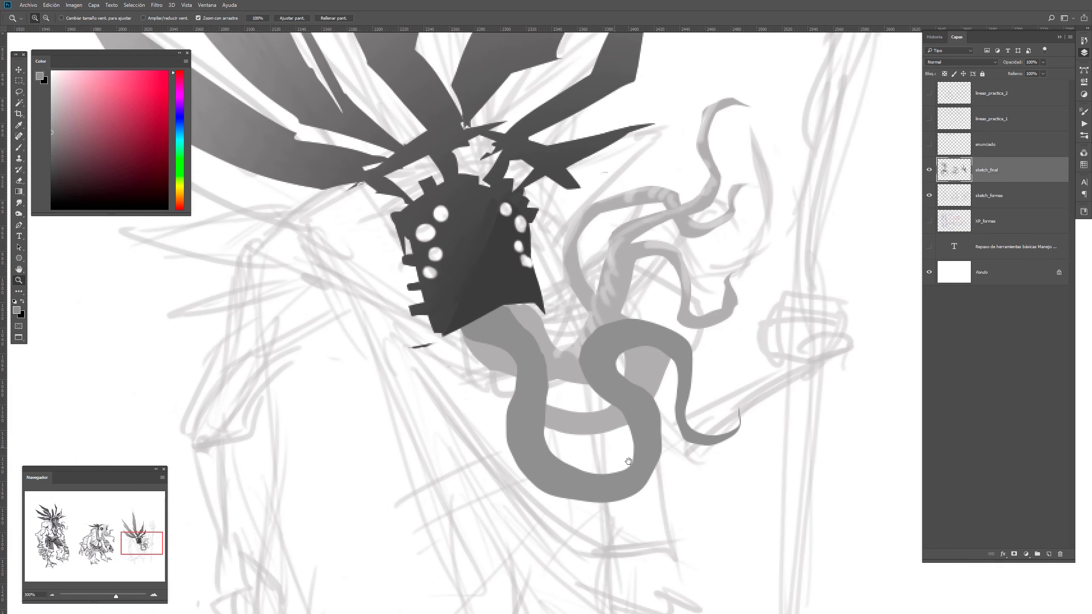
{"action": "left_click", "coordinate": [497, 423], "text": "alt"}
{"action": "left_click", "coordinate": [495, 355]}
Try grey brush strokes across the mask in Normal blend mode, and undo them
{"action": "key", "text": "l"}
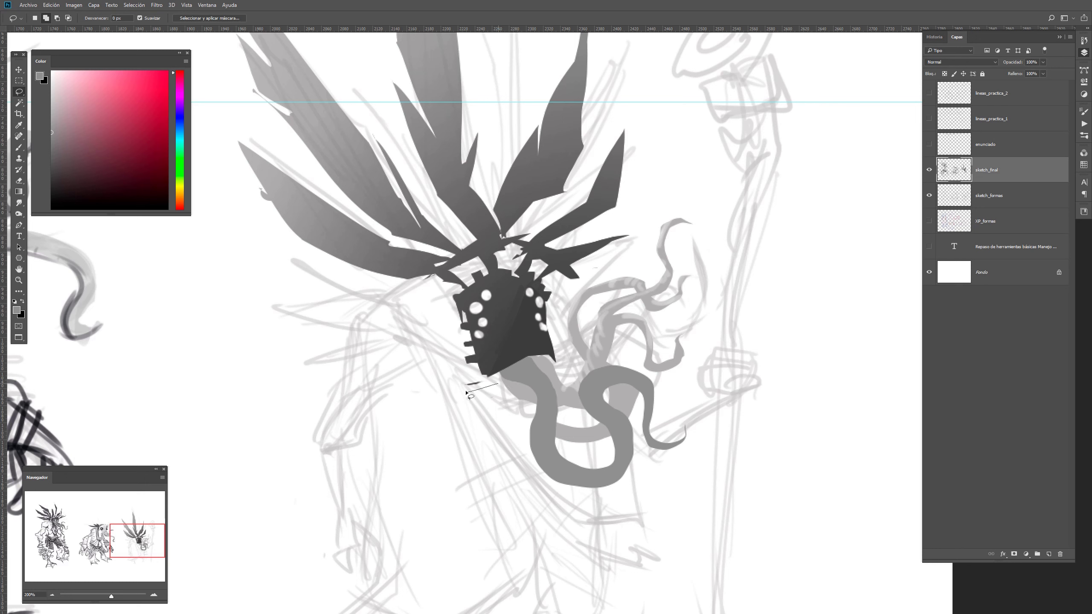
{"action": "key", "text": "b"}
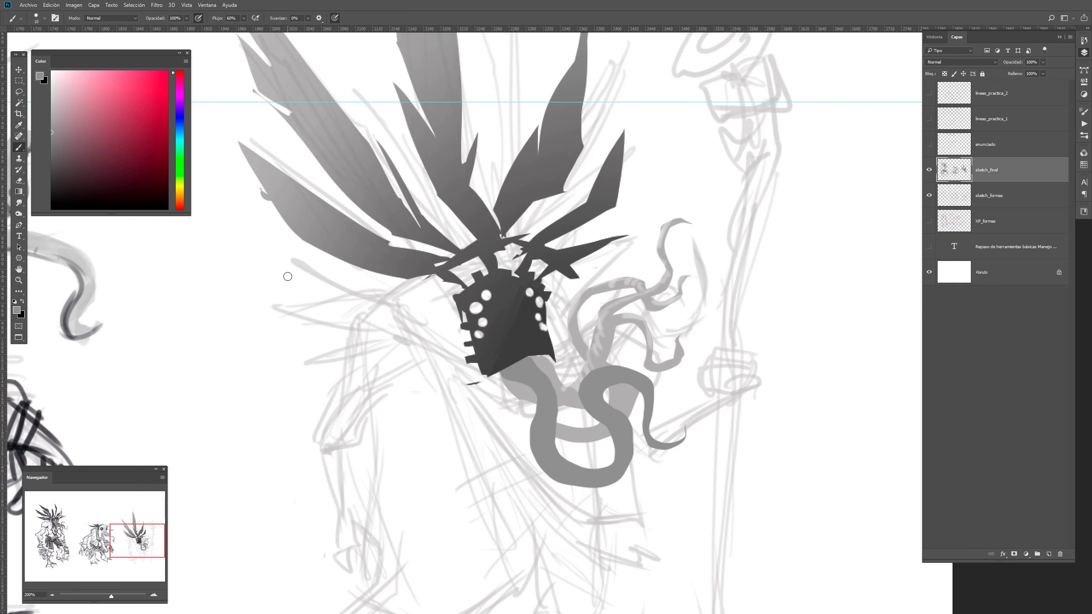
{"action": "left_click", "coordinate": [114, 18]}
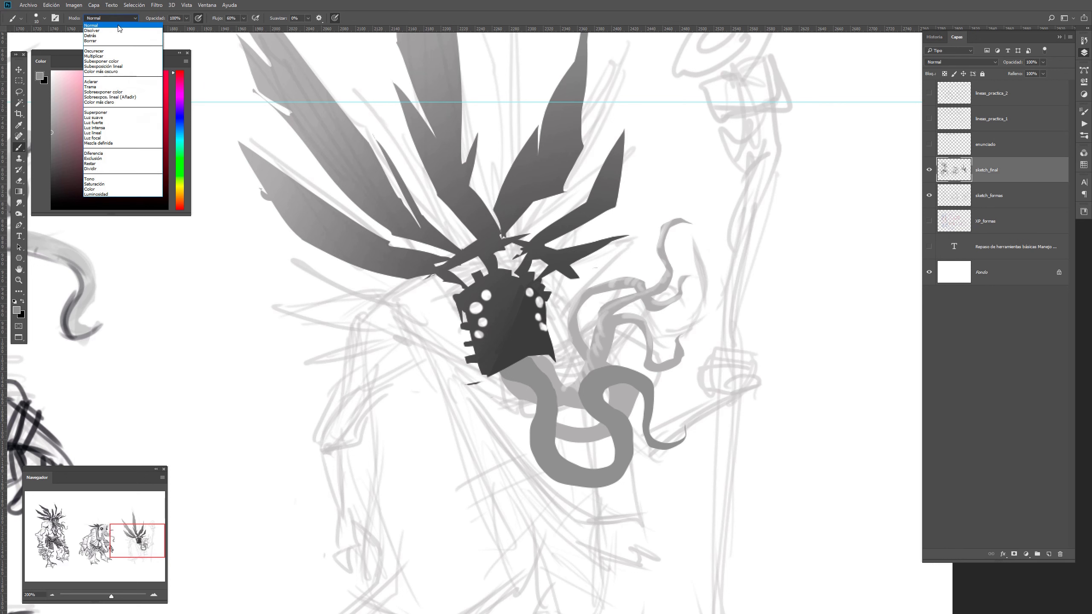
{"action": "left_click", "coordinate": [114, 24]}
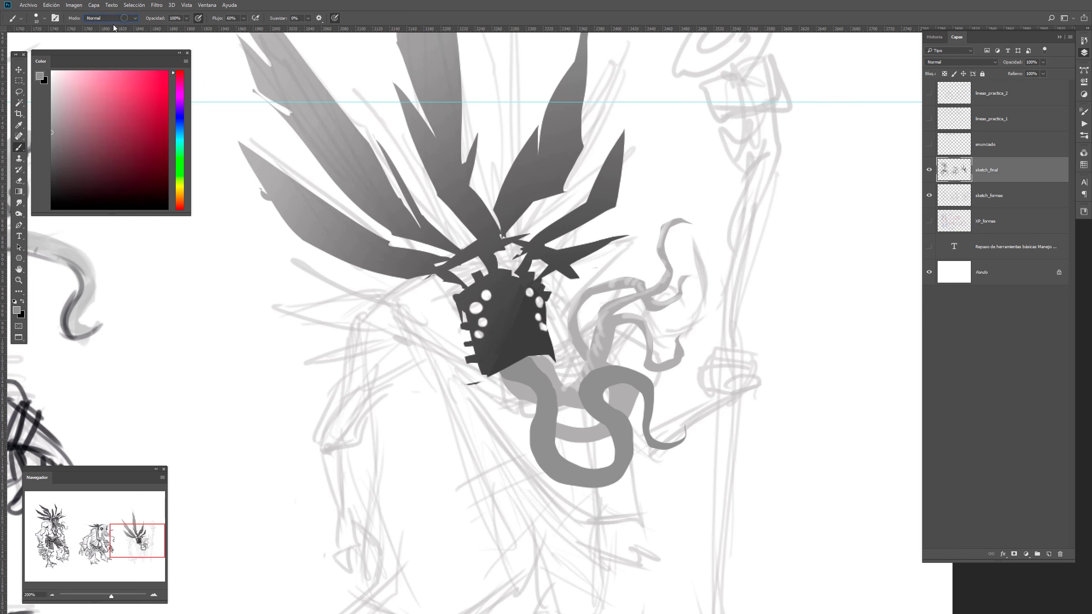
{"action": "left_click_drag", "start_coordinate": [445, 386], "coordinate": [476, 299]}
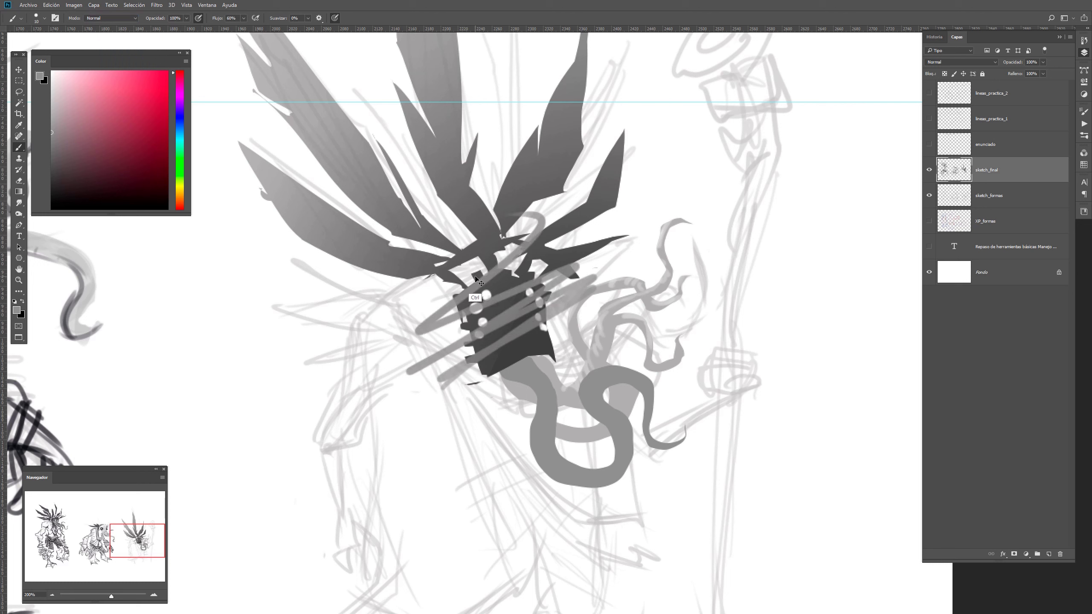
{"action": "key", "text": "ctrl+z"}
Set the brush blend mode to Oscurecer, try grey strokes across the mask and feathers, and undo them
{"action": "left_click", "coordinate": [116, 17]}
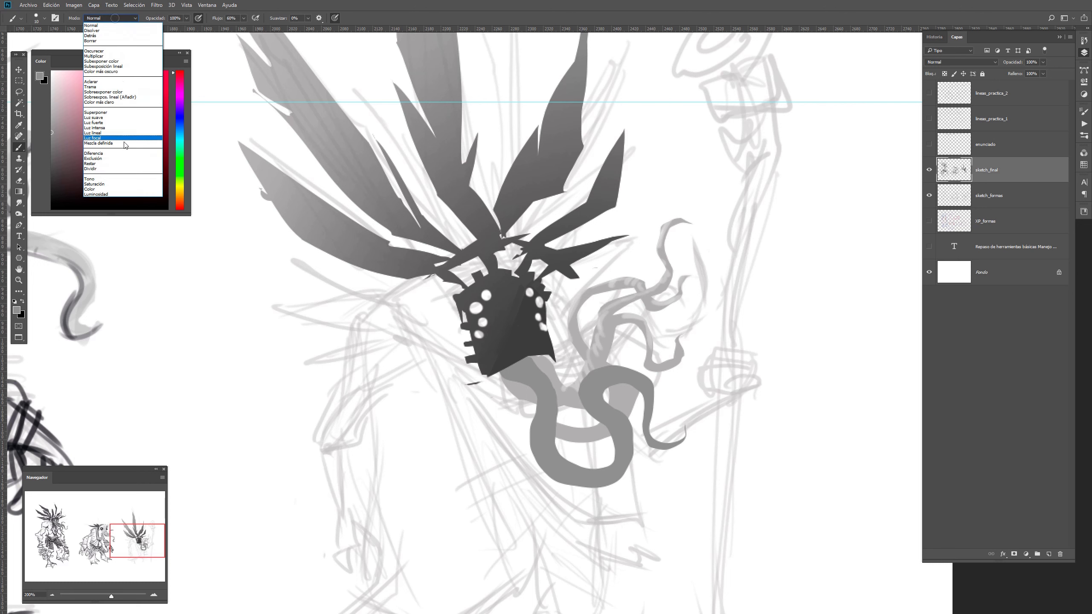
{"action": "left_click", "coordinate": [116, 54]}
{"action": "mouse_move", "coordinate": [443, 407]}
{"action": "left_mouse_down"}
{"action": "mouse_move", "coordinate": [475, 363]}
{"action": "mouse_move", "coordinate": [469, 331]}
{"action": "left_mouse_up"}
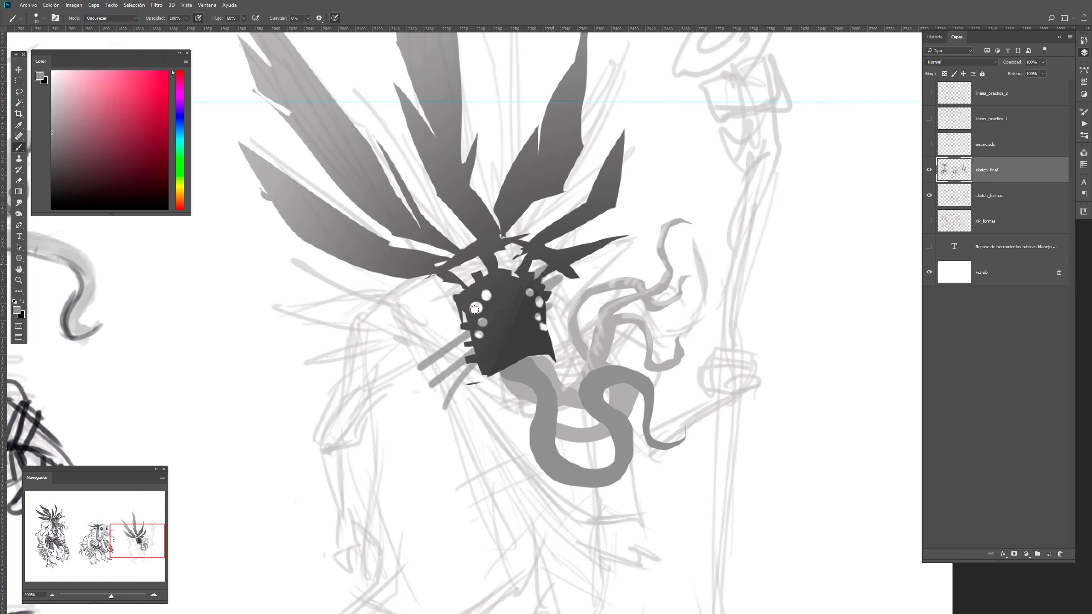
{"action": "left_click_drag", "start_coordinate": [364, 356], "coordinate": [464, 286]}
{"action": "left_click_drag", "start_coordinate": [498, 270], "coordinate": [474, 261]}
{"action": "left_click_drag", "start_coordinate": [340, 350], "coordinate": [479, 257]}
{"action": "left_click_drag", "start_coordinate": [325, 320], "coordinate": [474, 214]}
{"action": "left_click_drag", "start_coordinate": [285, 271], "coordinate": [500, 174]}
{"action": "left_click_drag", "start_coordinate": [335, 228], "coordinate": [542, 122]}
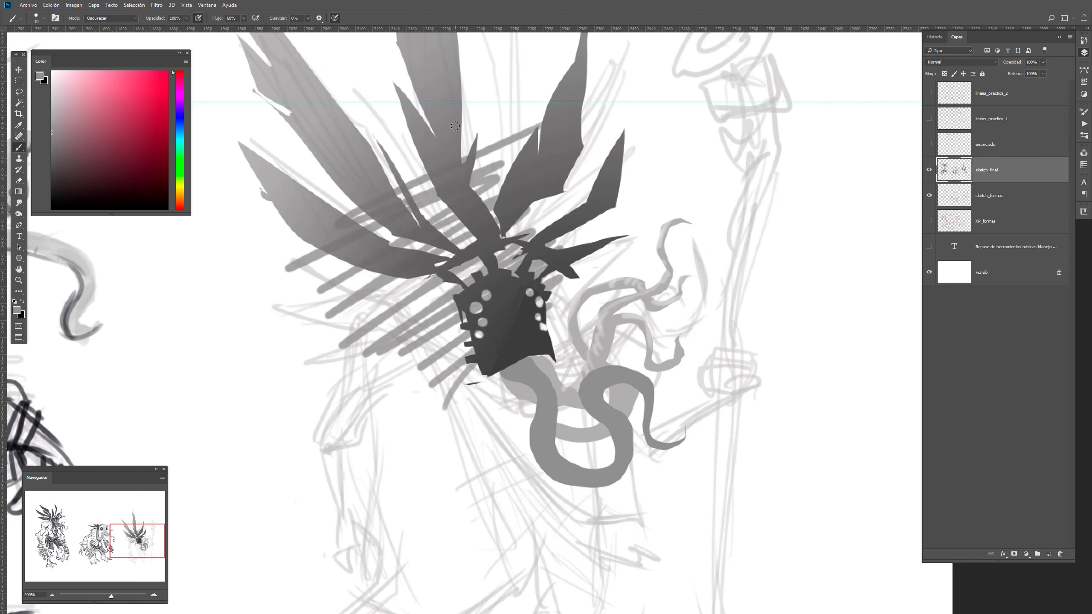
{"action": "key", "text": "ctrl+z"}
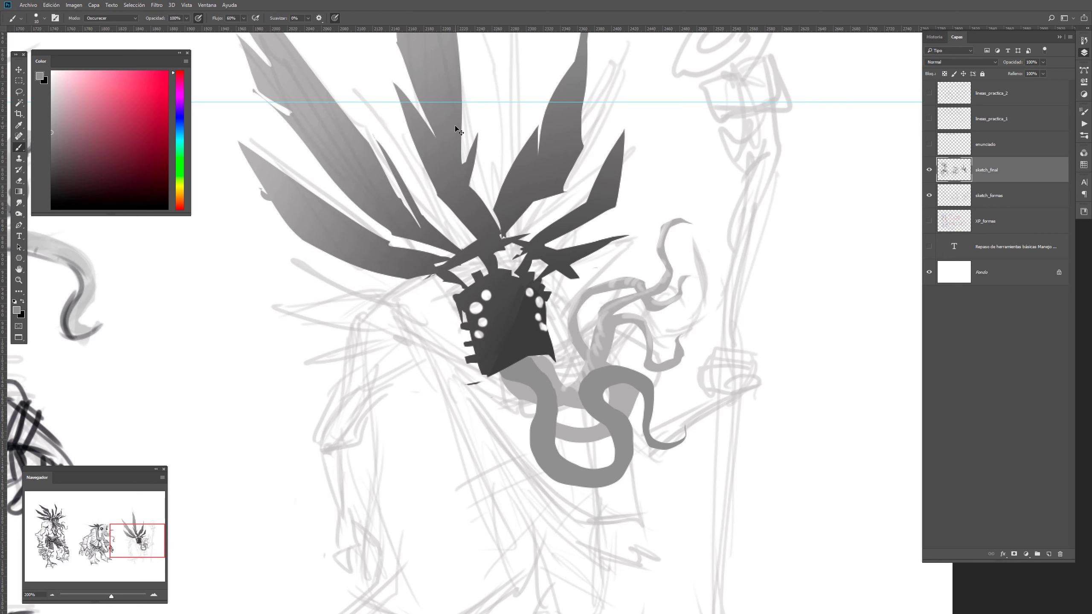
Lasso a ragged fan of pointed feathers spreading from the mask's near side, below the dark plumes
{"action": "key", "text": "l"}
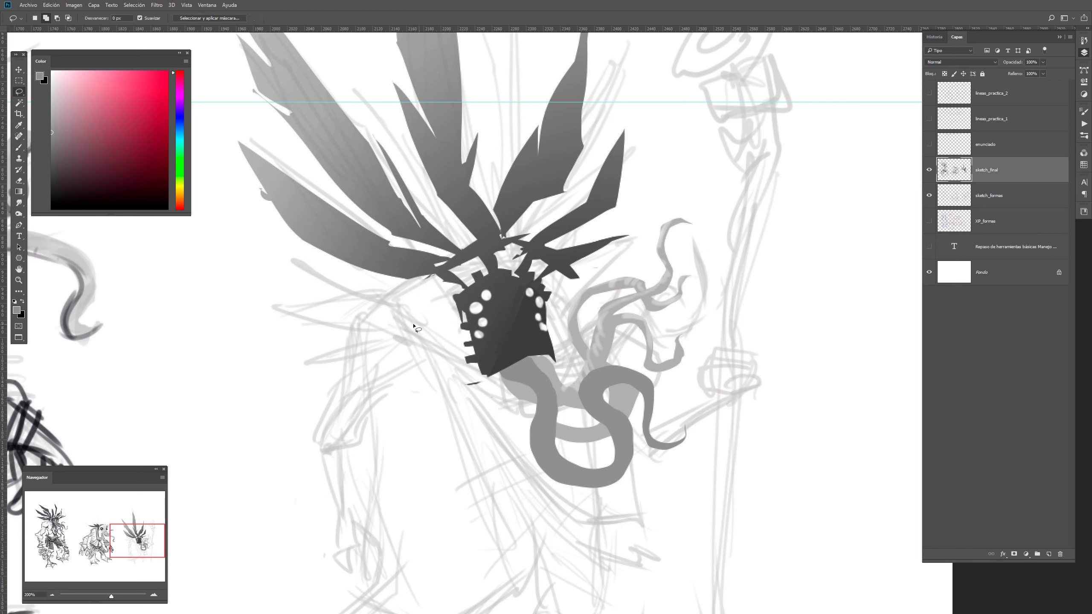
{"action": "mouse_move", "coordinate": [517, 377]}
{"action": "left_mouse_down"}
{"action": "mouse_move", "coordinate": [459, 378]}
{"action": "mouse_move", "coordinate": [411, 338]}
{"action": "mouse_move", "coordinate": [269, 320]}
{"action": "mouse_move", "coordinate": [247, 303]}
{"action": "mouse_move", "coordinate": [376, 306]}
{"action": "mouse_move", "coordinate": [293, 271]}
{"action": "mouse_move", "coordinate": [311, 267]}
{"action": "mouse_move", "coordinate": [398, 288]}
{"action": "mouse_move", "coordinate": [431, 327]}
{"action": "mouse_move", "coordinate": [357, 279]}
{"action": "mouse_move", "coordinate": [335, 248]}
{"action": "mouse_move", "coordinate": [399, 271]}
{"action": "mouse_move", "coordinate": [428, 326]}
{"action": "mouse_move", "coordinate": [413, 273]}
{"action": "mouse_move", "coordinate": [481, 369]}
{"action": "mouse_move", "coordinate": [518, 363]}
{"action": "mouse_move", "coordinate": [513, 377]}
{"action": "mouse_move", "coordinate": [473, 385]}
{"action": "left_mouse_up"}
{"action": "mouse_move", "coordinate": [406, 337]}
{"action": "left_mouse_down"}
{"action": "mouse_move", "coordinate": [290, 365]}
{"action": "mouse_move", "coordinate": [263, 386]}
{"action": "mouse_move", "coordinate": [345, 362]}
{"action": "mouse_move", "coordinate": [311, 375]}
{"action": "mouse_move", "coordinate": [299, 400]}
{"action": "mouse_move", "coordinate": [350, 372]}
{"action": "mouse_move", "coordinate": [336, 357]}
{"action": "mouse_move", "coordinate": [411, 345]}
{"action": "mouse_move", "coordinate": [452, 382]}
{"action": "mouse_move", "coordinate": [523, 378]}
{"action": "left_mouse_up"}
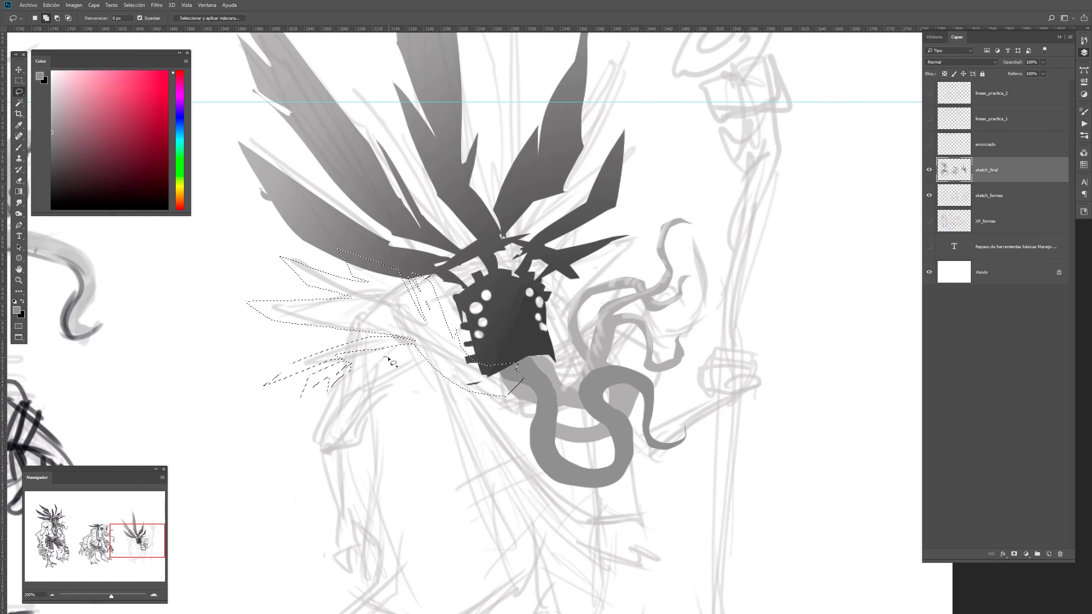
{"action": "mouse_move", "coordinate": [458, 380]}
{"action": "left_mouse_down"}
{"action": "mouse_move", "coordinate": [356, 367]}
{"action": "mouse_move", "coordinate": [325, 409]}
{"action": "mouse_move", "coordinate": [291, 418]}
{"action": "mouse_move", "coordinate": [375, 381]}
{"action": "mouse_move", "coordinate": [458, 381]}
{"action": "left_mouse_up"}
Fill the selected lower feathers with a lighter grey in place of the first mid-grey fill, and clear the selection
{"action": "key", "text": "g"}
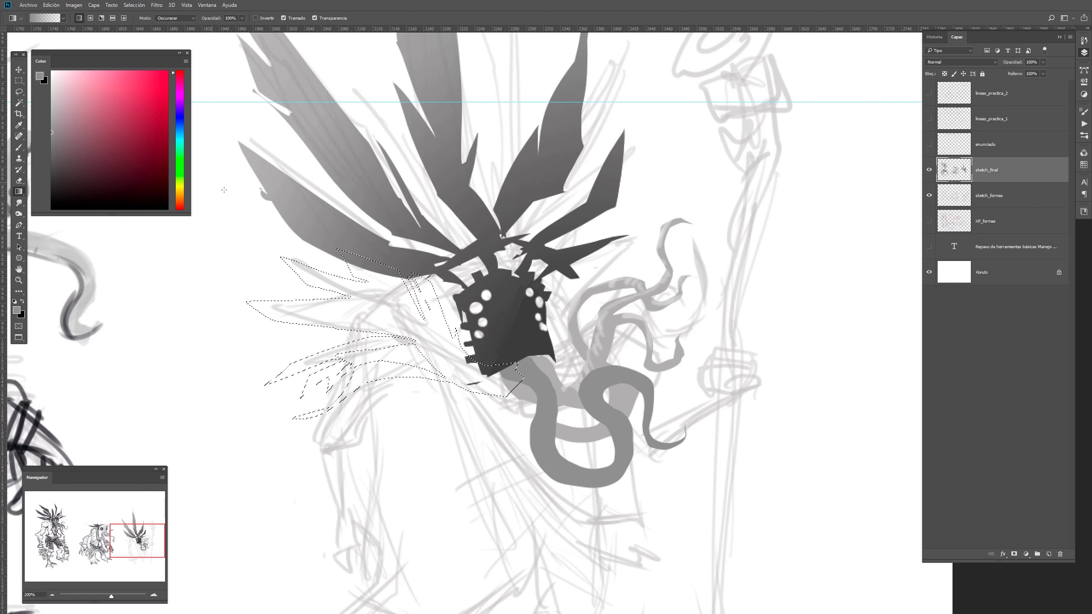
{"action": "left_click_drag", "start_coordinate": [224, 190], "coordinate": [142, 249]}
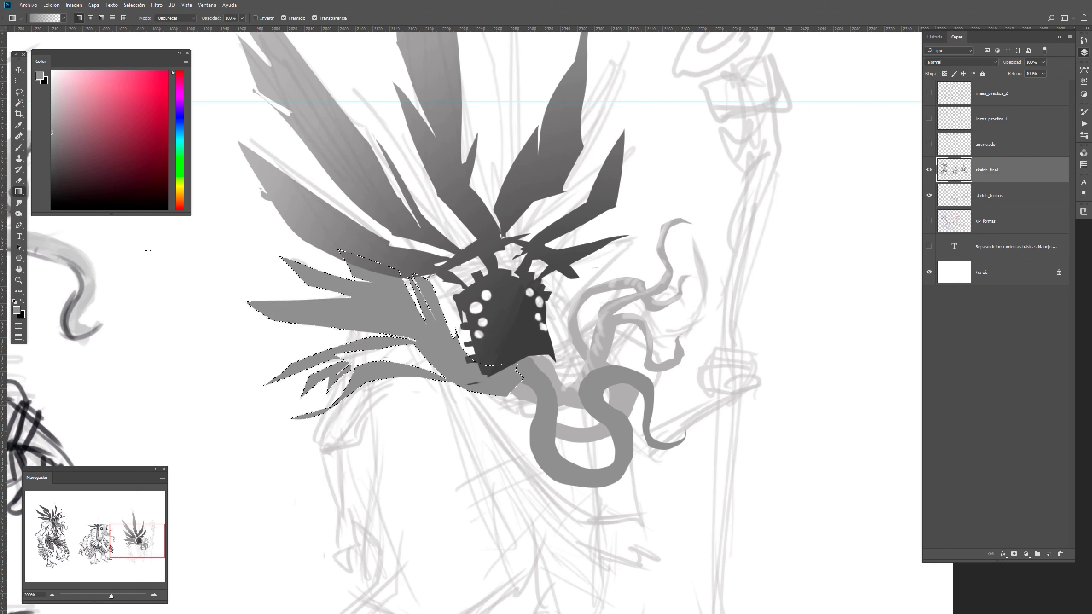
{"action": "key", "text": "ctrl+z"}
{"action": "left_click", "coordinate": [62, 291], "text": "alt"}
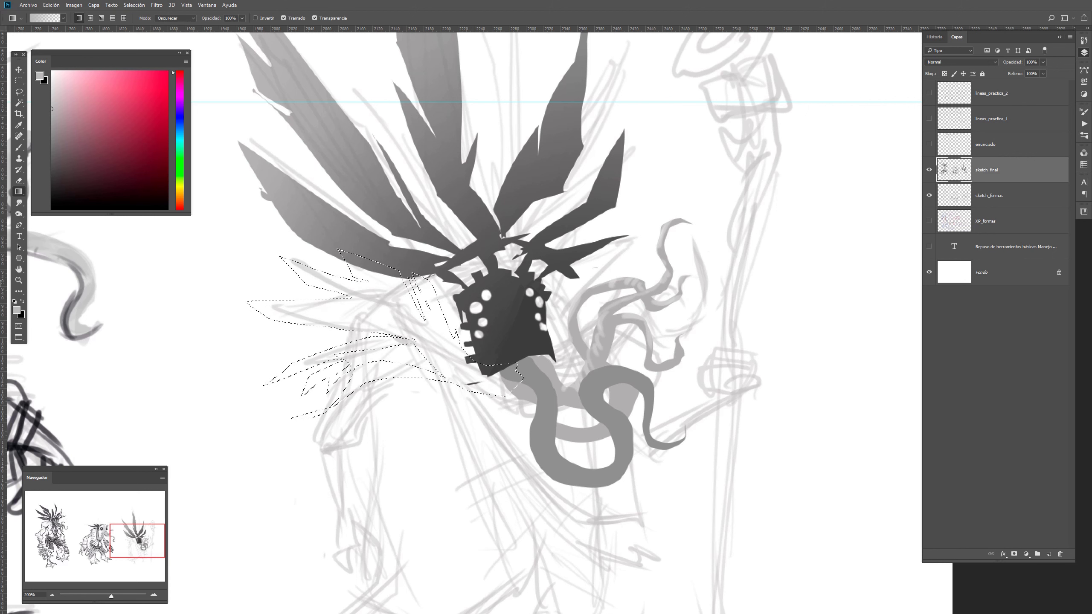
{"action": "left_click_drag", "start_coordinate": [178, 316], "coordinate": [128, 320]}
{"action": "key", "text": "ctrl+d"}
{"action": "key", "text": "z"}
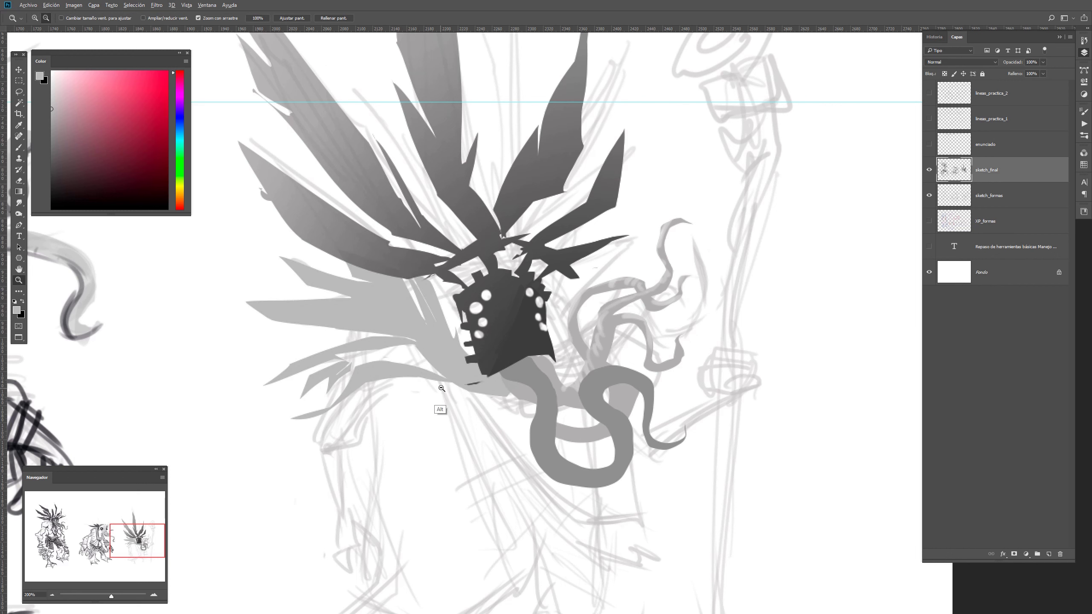
Lasso the robe's shoulder, torso and skirt panels below the feathers and tentacles, discarding one misplaced outline
{"action": "left_click", "coordinate": [441, 388], "text": "alt"}
{"action": "left_click", "coordinate": [451, 411]}
{"action": "key", "text": "b"}
{"action": "left_click_drag", "start_coordinate": [446, 446], "coordinate": [462, 337]}
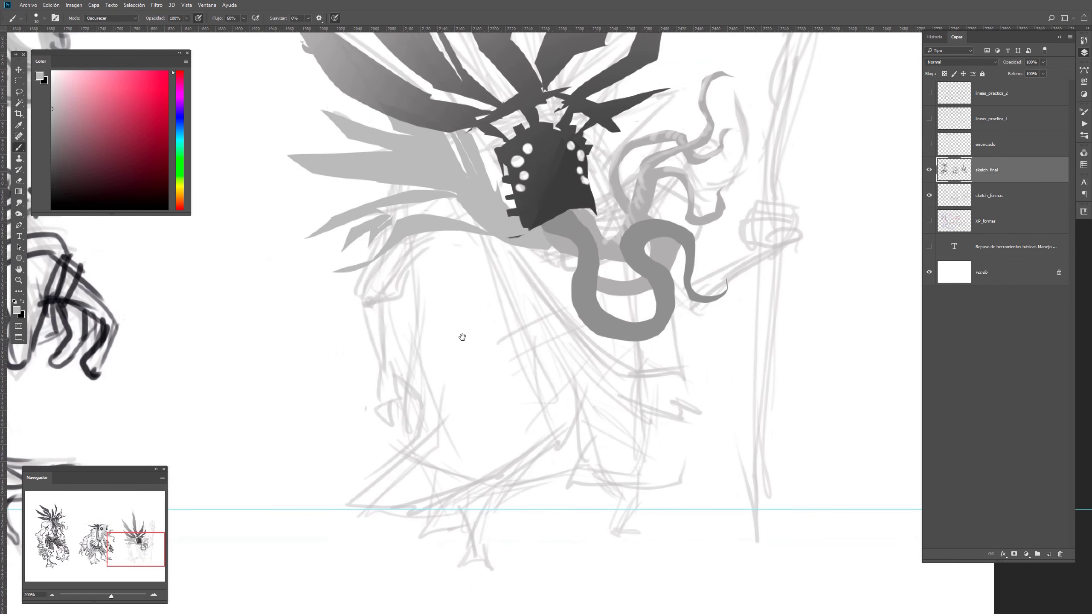
{"action": "key", "text": "l"}
{"action": "mouse_move", "coordinate": [379, 260]}
{"action": "left_mouse_down"}
{"action": "mouse_move", "coordinate": [441, 256]}
{"action": "mouse_move", "coordinate": [450, 275]}
{"action": "mouse_move", "coordinate": [418, 302]}
{"action": "mouse_move", "coordinate": [465, 275]}
{"action": "mouse_move", "coordinate": [451, 234]}
{"action": "mouse_move", "coordinate": [472, 252]}
{"action": "mouse_move", "coordinate": [469, 291]}
{"action": "mouse_move", "coordinate": [422, 320]}
{"action": "mouse_move", "coordinate": [446, 322]}
{"action": "mouse_move", "coordinate": [537, 286]}
{"action": "mouse_move", "coordinate": [522, 256]}
{"action": "mouse_move", "coordinate": [479, 230]}
{"action": "mouse_move", "coordinate": [388, 254]}
{"action": "left_mouse_up"}
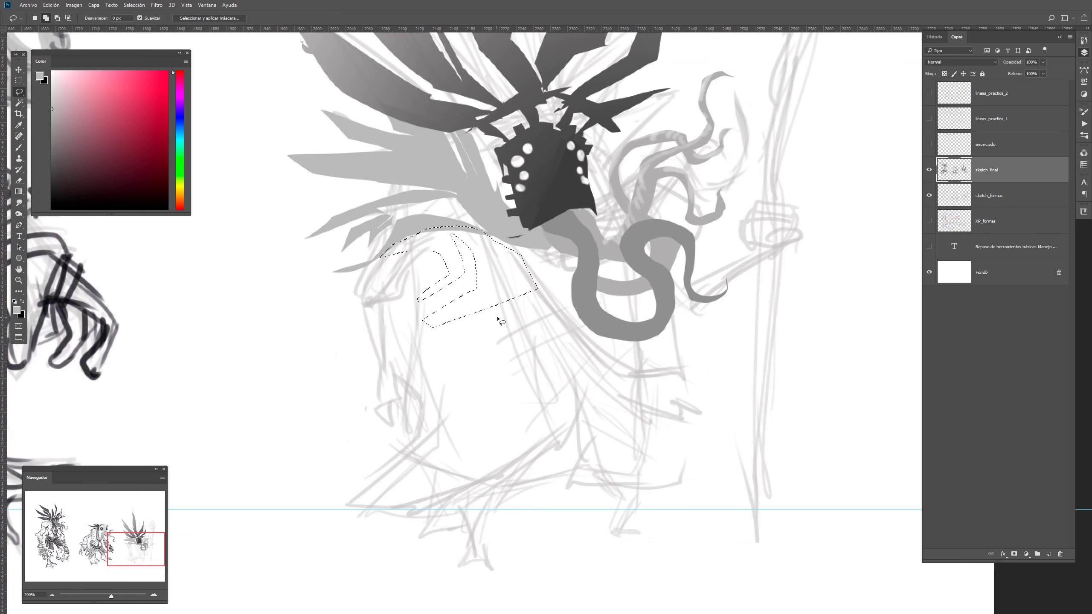
{"action": "mouse_move", "coordinate": [433, 328]}
{"action": "left_mouse_down"}
{"action": "mouse_move", "coordinate": [553, 303]}
{"action": "mouse_move", "coordinate": [575, 403]}
{"action": "mouse_move", "coordinate": [544, 450]}
{"action": "mouse_move", "coordinate": [443, 494]}
{"action": "mouse_move", "coordinate": [359, 504]}
{"action": "mouse_move", "coordinate": [418, 458]}
{"action": "mouse_move", "coordinate": [410, 385]}
{"action": "mouse_move", "coordinate": [432, 329]}
{"action": "left_mouse_up"}
{"action": "mouse_move", "coordinate": [556, 311]}
{"action": "left_mouse_down"}
{"action": "mouse_move", "coordinate": [608, 461]}
{"action": "mouse_move", "coordinate": [589, 480]}
{"action": "mouse_move", "coordinate": [681, 509]}
{"action": "mouse_move", "coordinate": [721, 486]}
{"action": "mouse_move", "coordinate": [688, 405]}
{"action": "mouse_move", "coordinate": [652, 400]}
{"action": "mouse_move", "coordinate": [579, 350]}
{"action": "mouse_move", "coordinate": [546, 288]}
{"action": "mouse_move", "coordinate": [616, 356]}
{"action": "mouse_move", "coordinate": [658, 378]}
{"action": "mouse_move", "coordinate": [699, 380]}
{"action": "mouse_move", "coordinate": [661, 283]}
{"action": "mouse_move", "coordinate": [523, 246]}
{"action": "mouse_move", "coordinate": [614, 356]}
{"action": "left_mouse_up"}
{"action": "key", "text": "ctrl+z"}
{"action": "mouse_move", "coordinate": [538, 285]}
{"action": "left_mouse_down"}
{"action": "mouse_move", "coordinate": [614, 368]}
{"action": "mouse_move", "coordinate": [706, 388]}
{"action": "mouse_move", "coordinate": [656, 366]}
{"action": "mouse_move", "coordinate": [583, 302]}
{"action": "mouse_move", "coordinate": [511, 279]}
{"action": "left_mouse_up"}
Fill the selected robe panels with a very light grey and clear the selection
{"action": "key", "text": "g"}
{"action": "left_click_drag", "start_coordinate": [52, 98], "coordinate": [51, 84]}
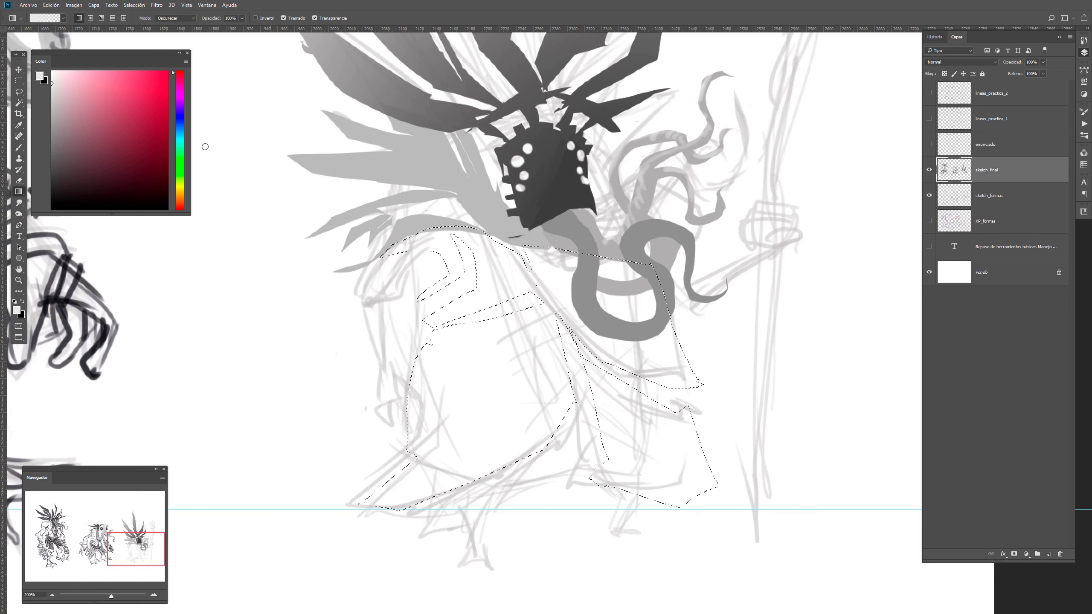
{"action": "key", "text": "alt+BackSpace"}
{"action": "key", "text": "ctrl+d"}
Try a black brush stroke across the near side of the robe, and undo it
{"action": "key", "text": "b"}
{"action": "key", "text": "x"}
{"action": "key", "text": "z"}
{"action": "key", "text": "b"}
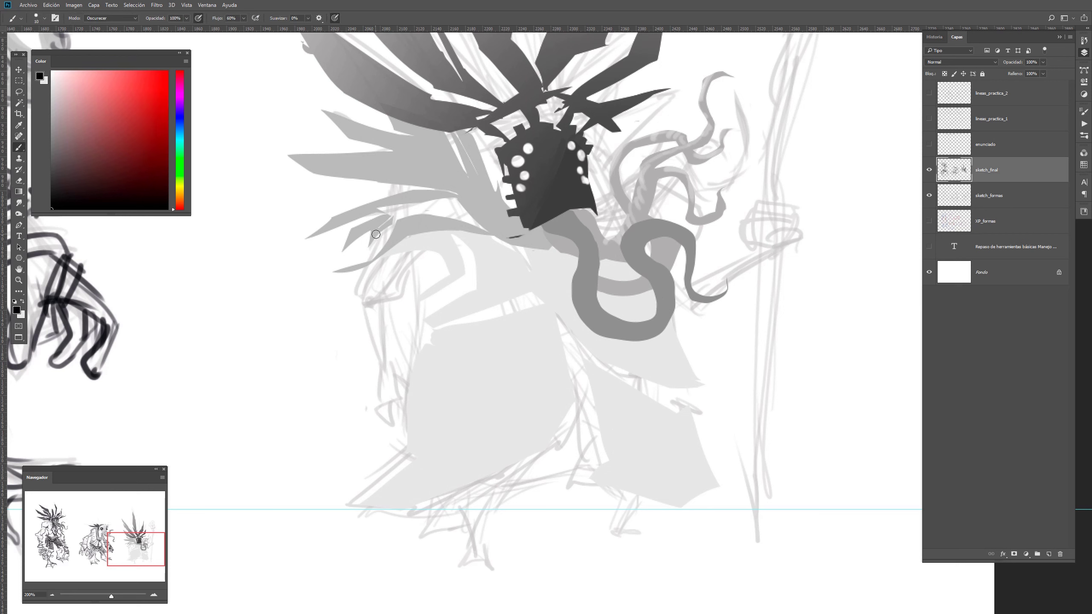
{"action": "key", "text": "m"}
{"action": "key", "text": "shift+m"}
{"action": "key", "text": "b"}
{"action": "mouse_move", "coordinate": [528, 335]}
{"action": "left_mouse_down"}
{"action": "mouse_move", "coordinate": [520, 430]}
{"action": "mouse_move", "coordinate": [500, 292]}
{"action": "mouse_move", "coordinate": [504, 426]}
{"action": "mouse_move", "coordinate": [442, 256]}
{"action": "left_mouse_up"}
{"action": "key", "text": "ctrl+z"}
Pick another brush and outline the near robe panel's front edge and lower hem with thin dark lines
{"action": "right_click", "coordinate": [545, 330]}
{"action": "left_click", "coordinate": [560, 336]}
{"action": "key", "text": "ctrl+z"}
{"action": "left_click_drag", "start_coordinate": [545, 286], "coordinate": [580, 413]}
{"action": "mouse_move", "coordinate": [563, 339]}
{"action": "left_mouse_down"}
{"action": "mouse_move", "coordinate": [580, 411]}
{"action": "mouse_move", "coordinate": [451, 494]}
{"action": "left_mouse_up"}
{"action": "mouse_move", "coordinate": [520, 465]}
{"action": "left_mouse_down"}
{"action": "mouse_move", "coordinate": [445, 500]}
{"action": "mouse_move", "coordinate": [350, 513]}
{"action": "left_mouse_up"}
{"action": "left_click_drag", "start_coordinate": [469, 478], "coordinate": [524, 452]}
Outline the far robe panel's inner edge in dark grey and draw stitch marks across the gap between the panels
{"action": "key", "text": "x"}
{"action": "left_click_drag", "start_coordinate": [64, 189], "coordinate": [38, 168]}
{"action": "mouse_move", "coordinate": [588, 364]}
{"action": "left_mouse_down"}
{"action": "mouse_move", "coordinate": [618, 454]}
{"action": "mouse_move", "coordinate": [587, 479]}
{"action": "mouse_move", "coordinate": [596, 489]}
{"action": "left_mouse_up"}
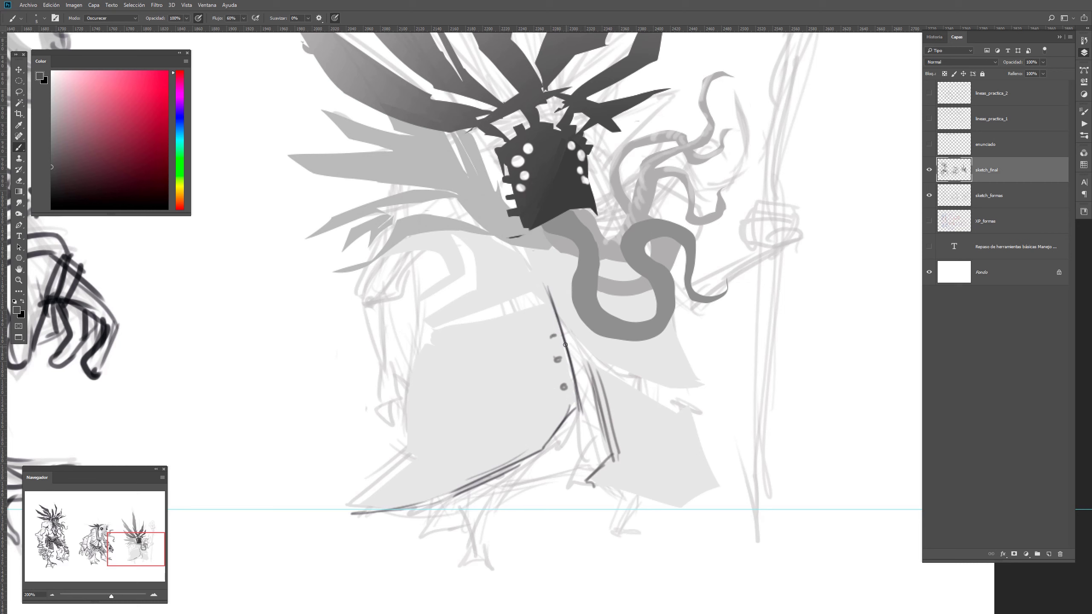
{"action": "mouse_move", "coordinate": [551, 338]}
{"action": "left_mouse_down"}
{"action": "mouse_move", "coordinate": [578, 317]}
{"action": "mouse_move", "coordinate": [587, 339]}
{"action": "left_mouse_up"}
{"action": "left_click_drag", "start_coordinate": [562, 349], "coordinate": [582, 342]}
{"action": "left_click_drag", "start_coordinate": [567, 394], "coordinate": [604, 371]}
{"action": "mouse_move", "coordinate": [563, 396]}
{"action": "left_mouse_down"}
{"action": "mouse_move", "coordinate": [607, 389]}
{"action": "mouse_move", "coordinate": [624, 401]}
{"action": "left_mouse_up"}
{"action": "left_click_drag", "start_coordinate": [560, 417], "coordinate": [607, 413]}
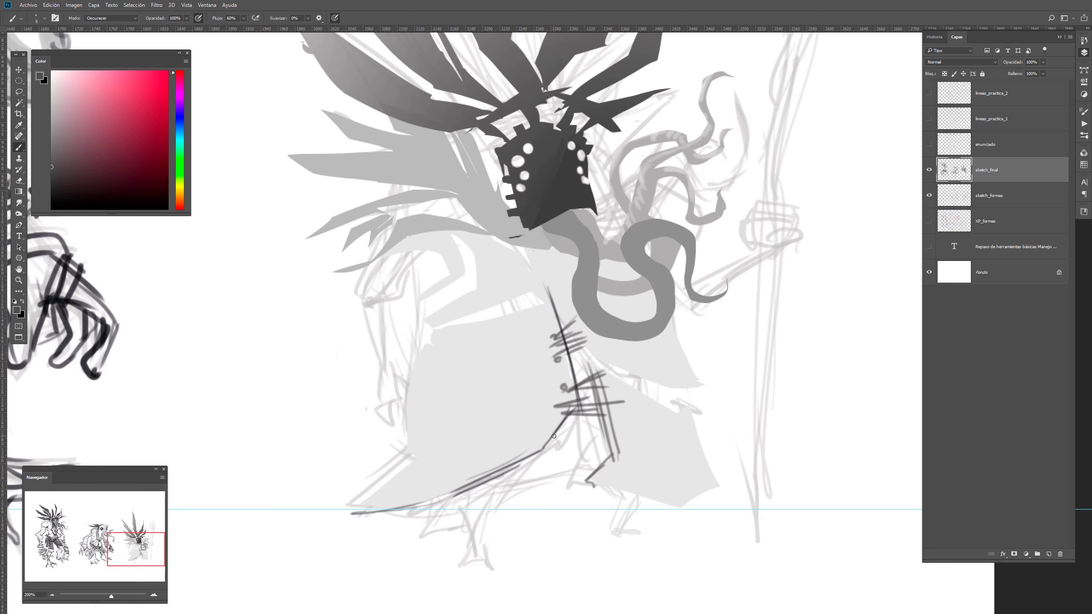
Draw the lower seam between the robe panels and the far panel's double upper edge and outer side
{"action": "mouse_move", "coordinate": [550, 436]}
{"action": "left_mouse_down"}
{"action": "mouse_move", "coordinate": [625, 461]}
{"action": "mouse_move", "coordinate": [597, 455]}
{"action": "left_mouse_up"}
{"action": "mouse_move", "coordinate": [595, 365]}
{"action": "left_mouse_down"}
{"action": "mouse_move", "coordinate": [680, 393]}
{"action": "mouse_move", "coordinate": [702, 389]}
{"action": "mouse_move", "coordinate": [655, 404]}
{"action": "mouse_move", "coordinate": [691, 405]}
{"action": "left_mouse_up"}
{"action": "left_click_drag", "start_coordinate": [687, 406], "coordinate": [702, 454]}
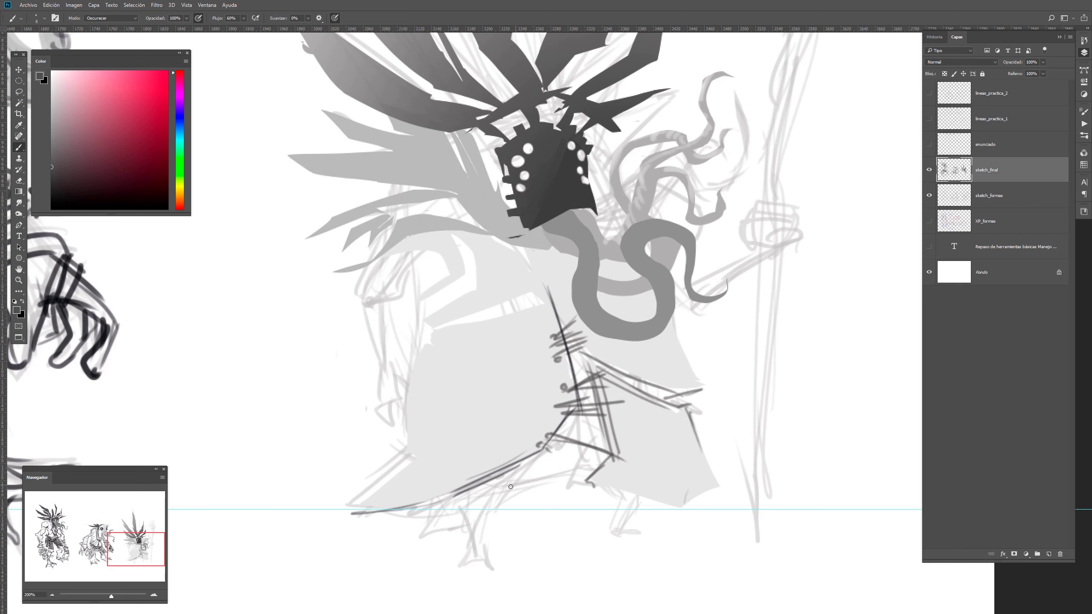
Try dark outlines for the near shoulder and forearm beside the robe, and undo them
{"action": "mouse_move", "coordinate": [418, 265]}
{"action": "left_mouse_down"}
{"action": "mouse_move", "coordinate": [448, 330]}
{"action": "mouse_move", "coordinate": [417, 367]}
{"action": "mouse_move", "coordinate": [387, 361]}
{"action": "mouse_move", "coordinate": [414, 366]}
{"action": "mouse_move", "coordinate": [416, 390]}
{"action": "left_mouse_up"}
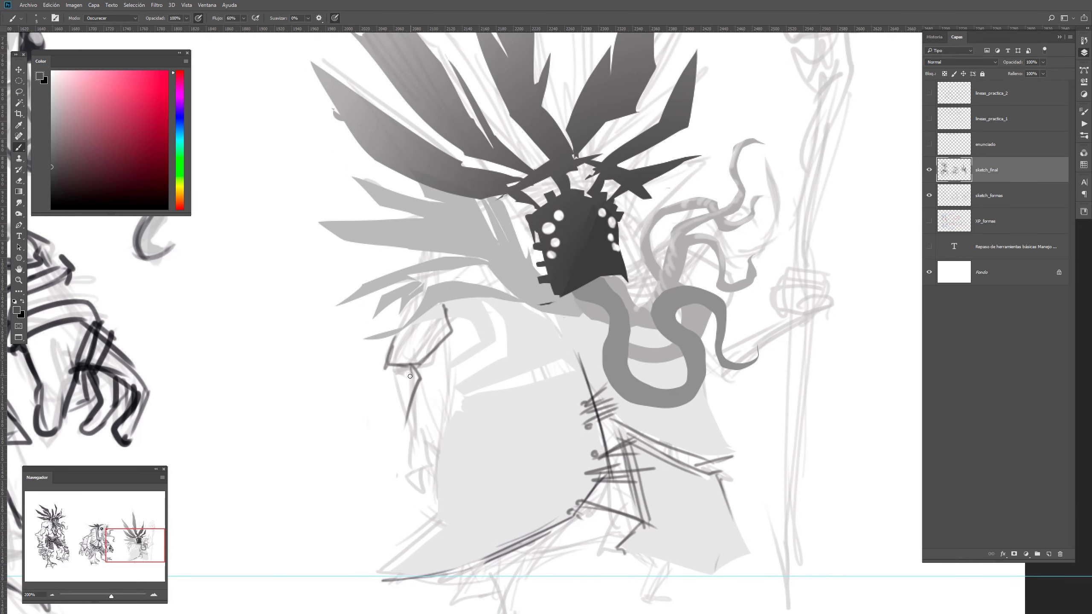
{"action": "key", "text": "ctrl+z"}
{"action": "key", "text": "ctrl+z"}
{"action": "key", "text": "ctrl+z"}
{"action": "key", "text": "ctrl+z"}
{"action": "key", "text": "e"}
{"action": "key", "text": "b"}
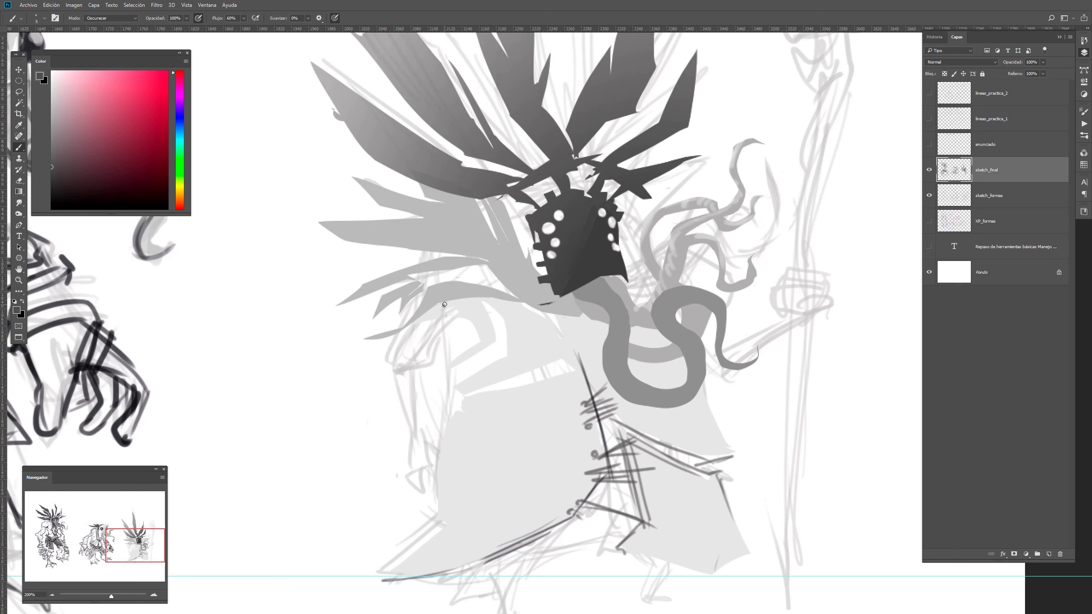
Outline the thin near arm from shoulder to wrist and sketch the hand's long fingers
{"action": "mouse_move", "coordinate": [443, 303]}
{"action": "left_mouse_down"}
{"action": "mouse_move", "coordinate": [443, 335]}
{"action": "mouse_move", "coordinate": [418, 377]}
{"action": "left_mouse_up"}
{"action": "mouse_move", "coordinate": [411, 325]}
{"action": "left_mouse_down"}
{"action": "mouse_move", "coordinate": [387, 389]}
{"action": "mouse_move", "coordinate": [410, 398]}
{"action": "mouse_move", "coordinate": [401, 457]}
{"action": "left_mouse_up"}
{"action": "mouse_move", "coordinate": [412, 387]}
{"action": "left_mouse_down"}
{"action": "mouse_move", "coordinate": [422, 450]}
{"action": "mouse_move", "coordinate": [403, 465]}
{"action": "mouse_move", "coordinate": [421, 496]}
{"action": "left_mouse_up"}
{"action": "left_click_drag", "start_coordinate": [417, 438], "coordinate": [429, 465]}
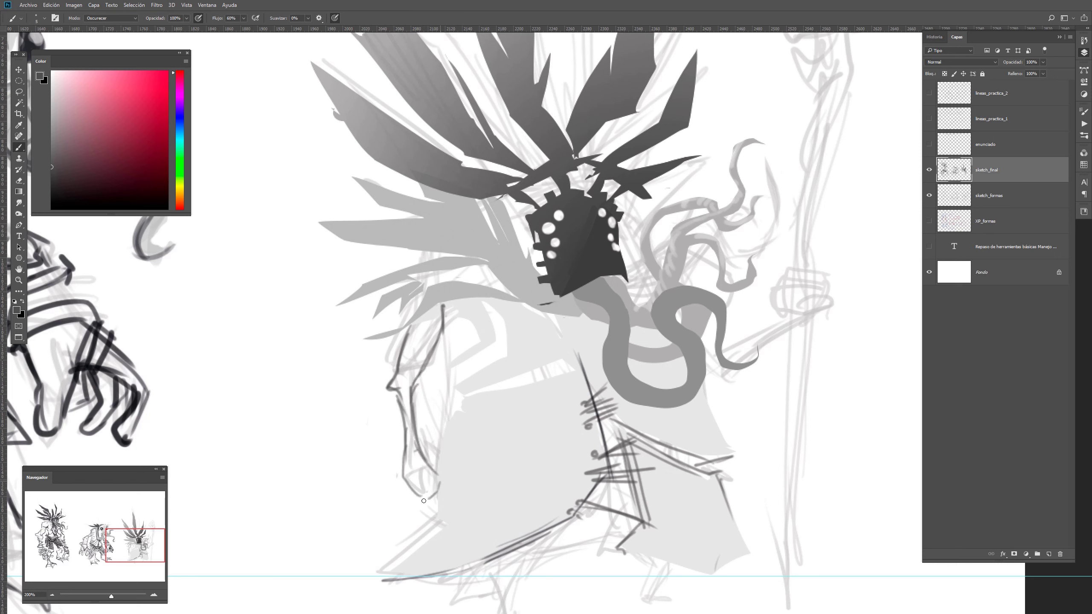
{"action": "left_click_drag", "start_coordinate": [442, 480], "coordinate": [460, 506]}
{"action": "left_click_drag", "start_coordinate": [438, 492], "coordinate": [470, 527]}
{"action": "left_click_drag", "start_coordinate": [417, 501], "coordinate": [433, 532]}
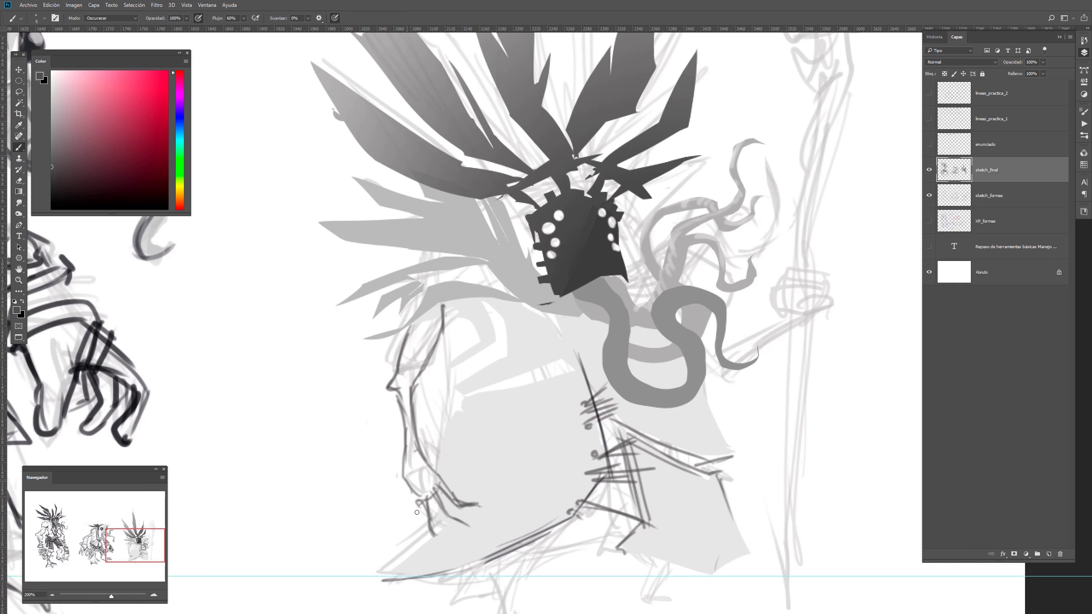
{"action": "left_click_drag", "start_coordinate": [409, 489], "coordinate": [422, 529]}
Set the brush blend mode to Normal, sample the dark line grey, and add finger strokes to the near hand
{"action": "left_click", "coordinate": [487, 498], "text": "alt"}
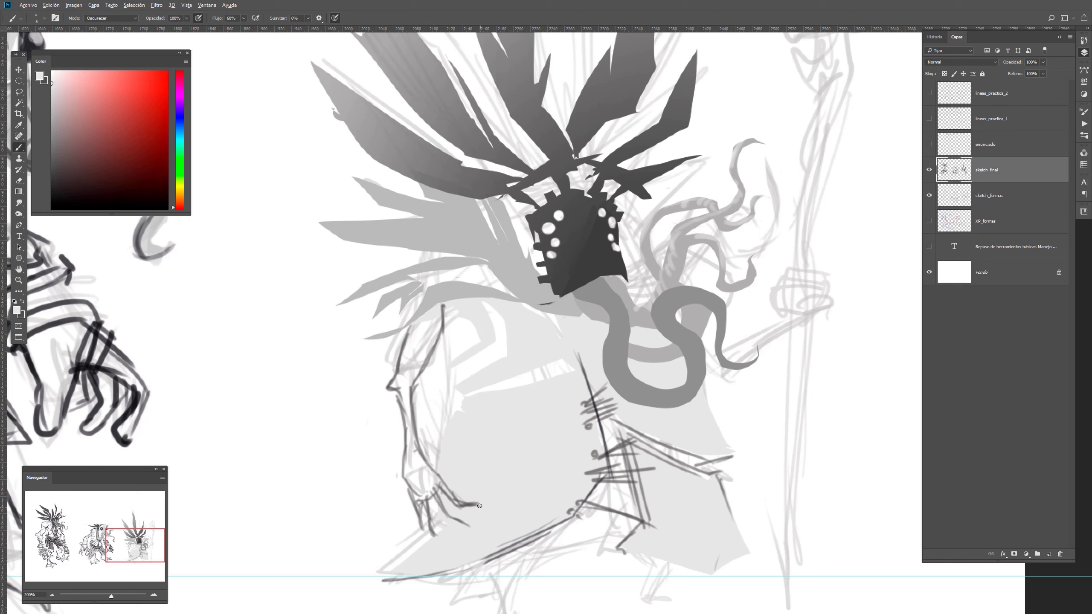
{"action": "left_click", "coordinate": [125, 18]}
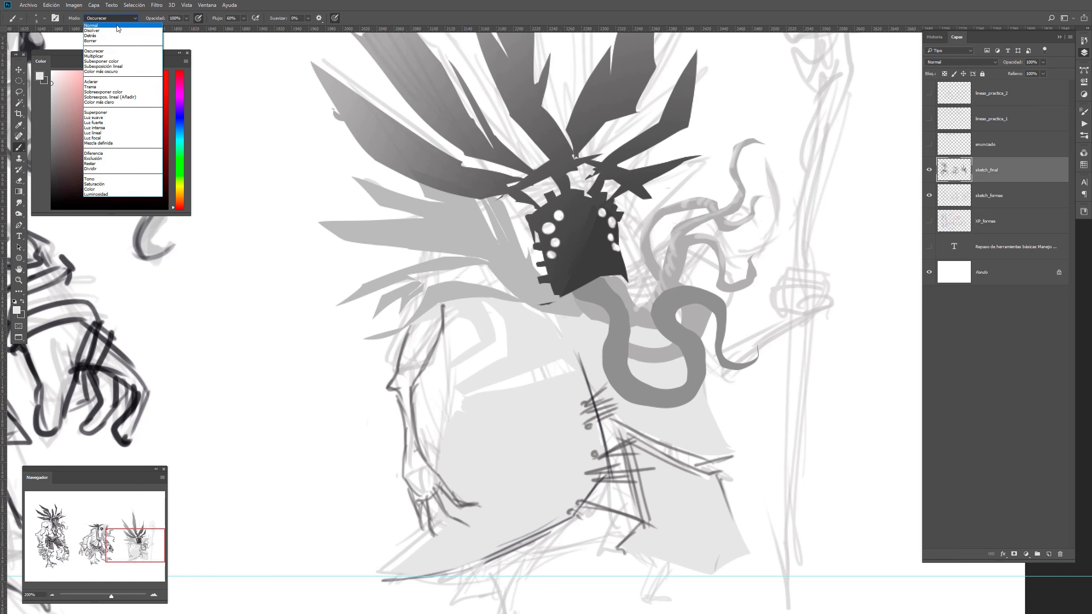
{"action": "left_click", "coordinate": [116, 18]}
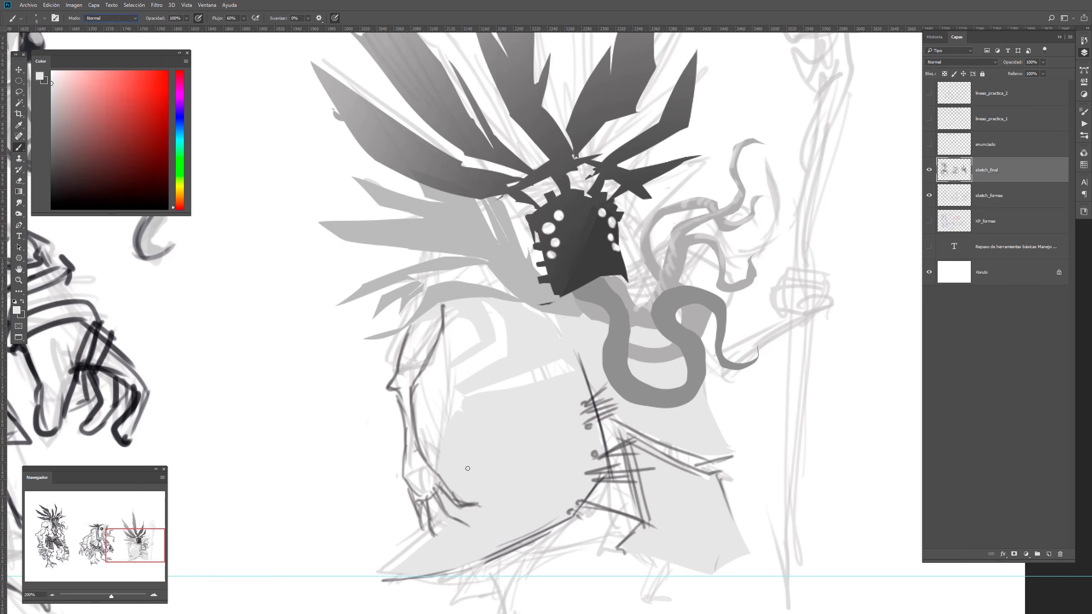
{"action": "left_click", "coordinate": [456, 501], "text": "alt"}
{"action": "left_click_drag", "start_coordinate": [450, 491], "coordinate": [475, 514]}
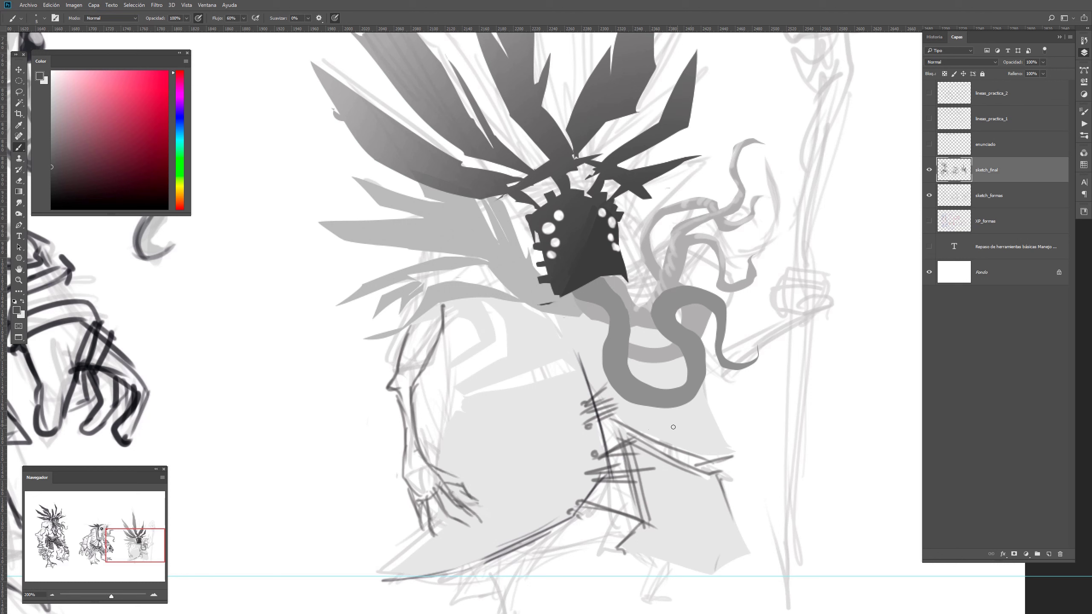
Sketch the folds and curved edge of the near shoulder above the arm
{"action": "mouse_move", "coordinate": [444, 299]}
{"action": "left_mouse_down"}
{"action": "mouse_move", "coordinate": [461, 316]}
{"action": "mouse_move", "coordinate": [435, 365]}
{"action": "mouse_move", "coordinate": [461, 350]}
{"action": "mouse_move", "coordinate": [445, 364]}
{"action": "left_mouse_up"}
{"action": "left_click_drag", "start_coordinate": [461, 294], "coordinate": [467, 323]}
{"action": "left_click_drag", "start_coordinate": [468, 301], "coordinate": [478, 343]}
{"action": "mouse_move", "coordinate": [480, 343]}
{"action": "left_mouse_down"}
{"action": "mouse_move", "coordinate": [446, 363]}
{"action": "mouse_move", "coordinate": [500, 330]}
{"action": "left_mouse_up"}
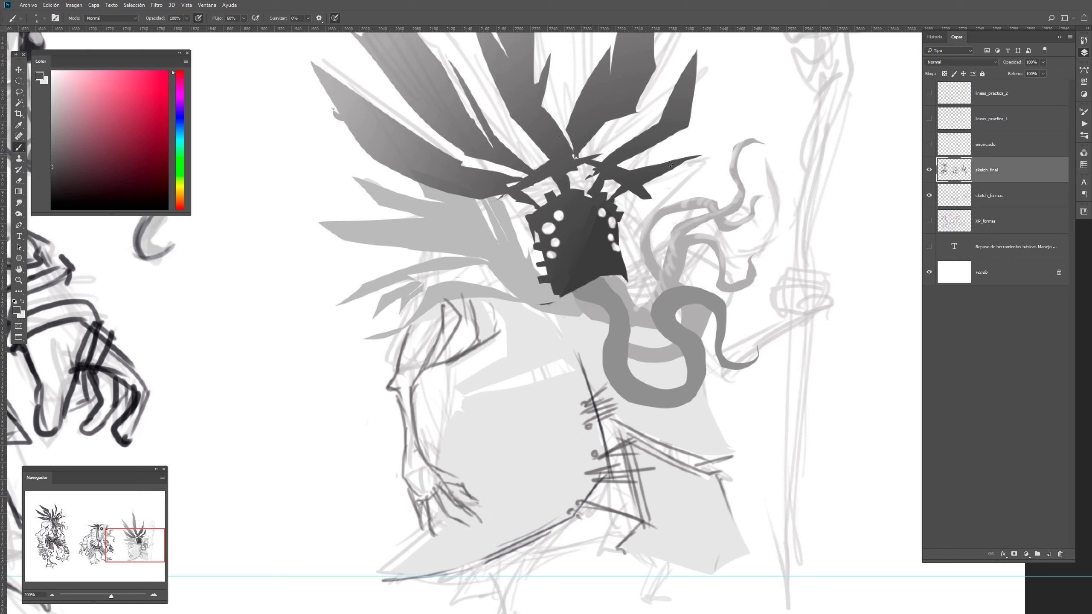
Draw the far lower leg and its clawed foot below the robe, replacing the first foot stroke
{"action": "mouse_move", "coordinate": [634, 555]}
{"action": "left_mouse_down"}
{"action": "mouse_move", "coordinate": [646, 378]}
{"action": "mouse_move", "coordinate": [665, 391]}
{"action": "mouse_move", "coordinate": [654, 424]}
{"action": "left_mouse_up"}
{"action": "mouse_move", "coordinate": [665, 384]}
{"action": "left_mouse_down"}
{"action": "mouse_move", "coordinate": [652, 421]}
{"action": "mouse_move", "coordinate": [679, 427]}
{"action": "mouse_move", "coordinate": [692, 451]}
{"action": "left_mouse_up"}
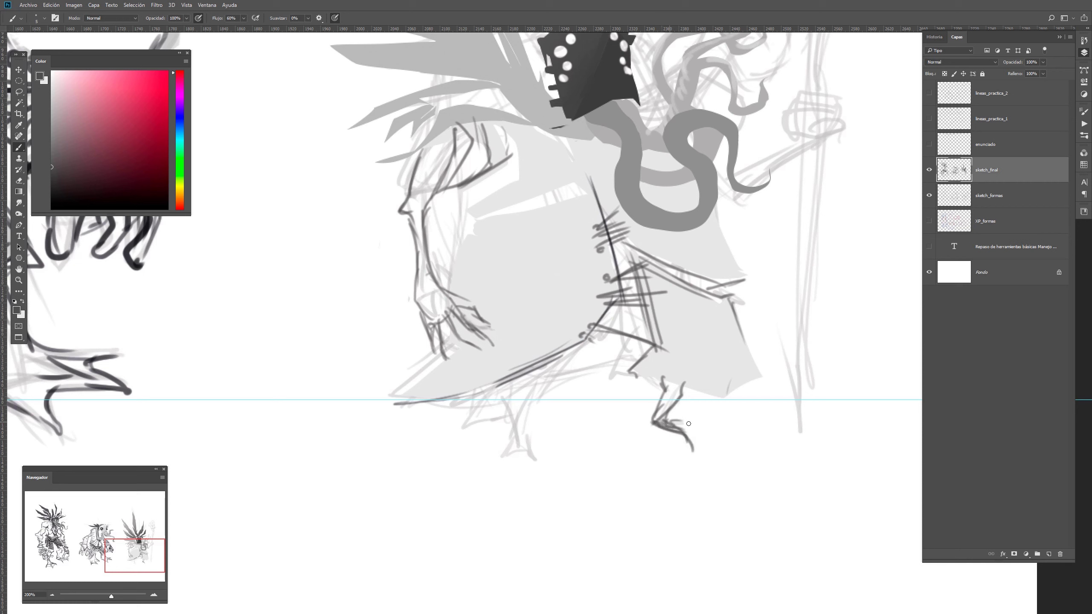
{"action": "key", "text": "ctrl+z"}
{"action": "left_click_drag", "start_coordinate": [657, 419], "coordinate": [719, 433]}
{"action": "left_click_drag", "start_coordinate": [688, 436], "coordinate": [714, 432]}
Compare the third sketch's overall silhouette with the other two creature designs
{"action": "left_click_drag", "start_coordinate": [301, 410], "coordinate": [597, 421]}
{"action": "key", "text": "z"}
{"action": "left_click", "coordinate": [416, 511], "text": "alt"}
{"action": "left_click", "coordinate": [425, 481], "text": "alt"}
{"action": "left_click_drag", "start_coordinate": [402, 444], "coordinate": [589, 447]}
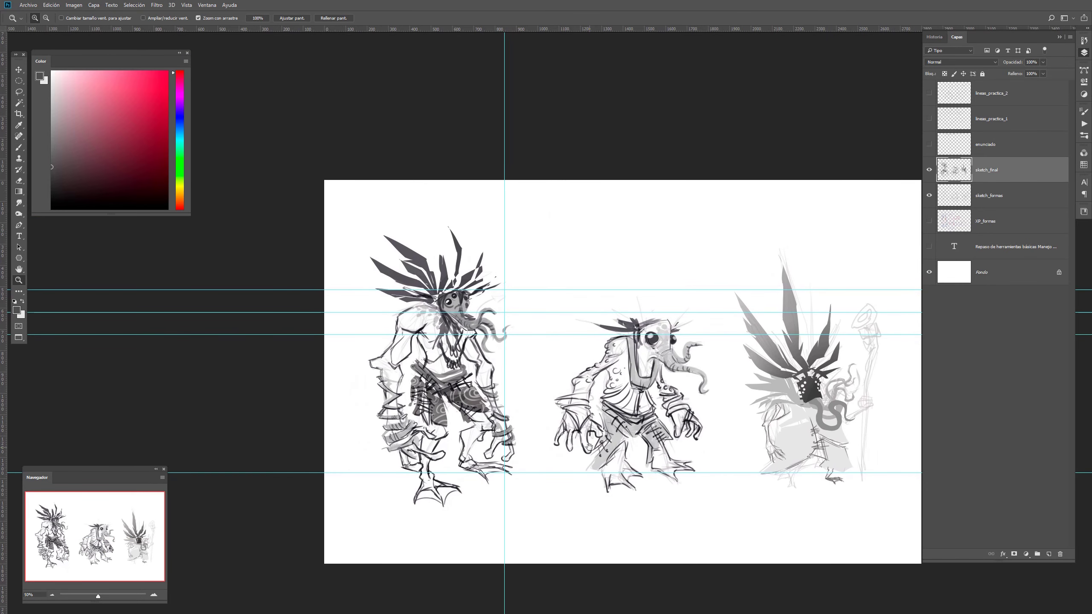
{"action": "left_click", "coordinate": [819, 469]}
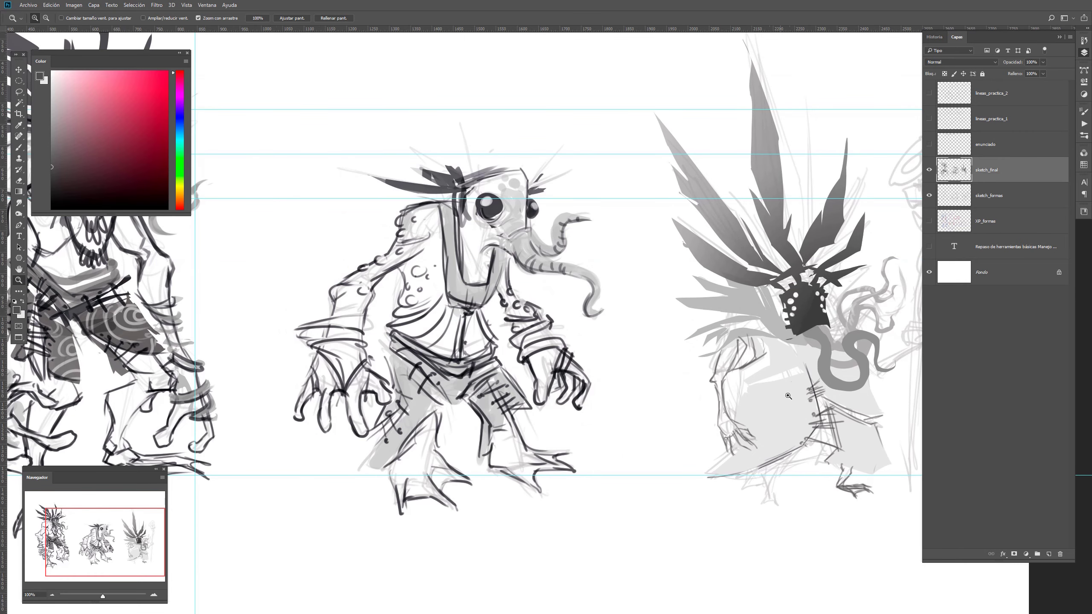
{"action": "left_click_drag", "start_coordinate": [848, 136], "coordinate": [708, 149]}
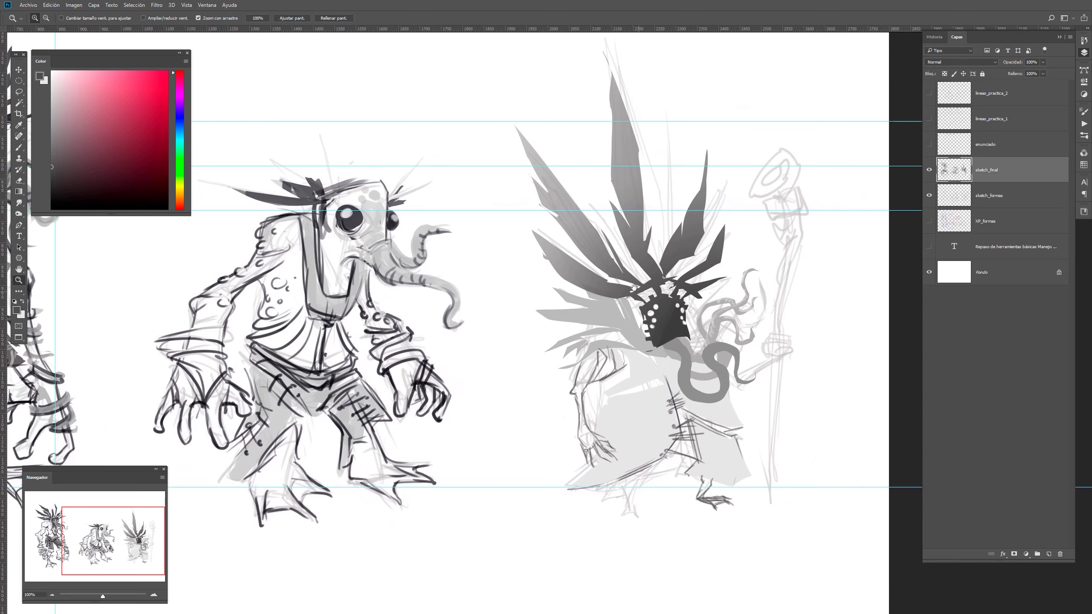
{"action": "left_click_drag", "start_coordinate": [635, 288], "coordinate": [619, 265]}
Draw the near lower leg and its webbed foot beneath the robe's hem
{"action": "left_click", "coordinate": [643, 453]}
{"action": "left_click", "coordinate": [643, 454]}
{"action": "left_click_drag", "start_coordinate": [565, 391], "coordinate": [601, 487]}
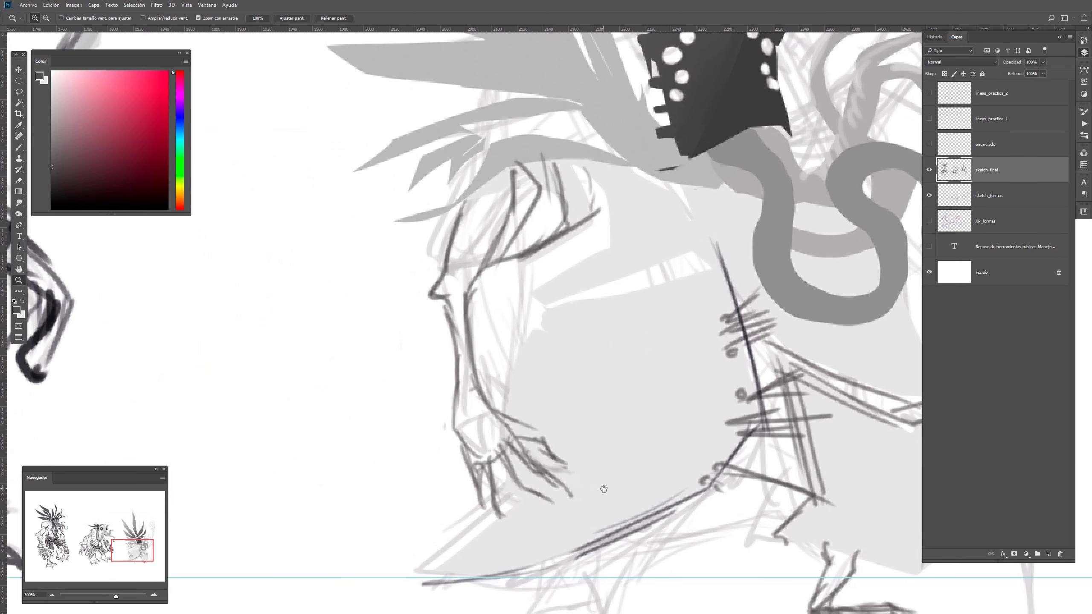
{"action": "left_click_drag", "start_coordinate": [650, 437], "coordinate": [599, 271]}
{"action": "key", "text": "b"}
{"action": "left_click_drag", "start_coordinate": [508, 357], "coordinate": [511, 405]}
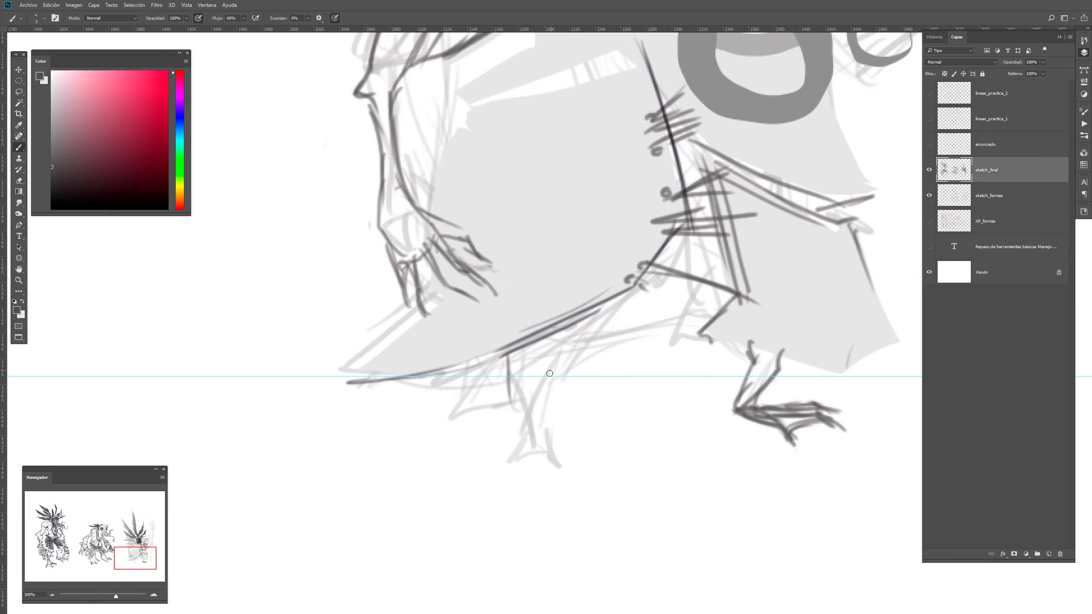
{"action": "left_click_drag", "start_coordinate": [560, 341], "coordinate": [538, 457]}
{"action": "left_click_drag", "start_coordinate": [509, 383], "coordinate": [527, 441]}
{"action": "mouse_move", "coordinate": [518, 402]}
{"action": "left_mouse_down"}
{"action": "mouse_move", "coordinate": [505, 476]}
{"action": "mouse_move", "coordinate": [521, 453]}
{"action": "mouse_move", "coordinate": [542, 459]}
{"action": "mouse_move", "coordinate": [539, 469]}
{"action": "mouse_move", "coordinate": [561, 458]}
{"action": "mouse_move", "coordinate": [583, 478]}
{"action": "left_mouse_up"}
{"action": "left_click_drag", "start_coordinate": [542, 446], "coordinate": [579, 472]}
{"action": "left_click_drag", "start_coordinate": [507, 480], "coordinate": [540, 490]}
{"action": "mouse_move", "coordinate": [558, 445]}
{"action": "left_mouse_down"}
{"action": "mouse_move", "coordinate": [540, 410]}
{"action": "mouse_move", "coordinate": [538, 419]}
{"action": "left_mouse_up"}
Hatch the area under the near hem and draw the near thigh line up toward the stitched seam
{"action": "left_click_drag", "start_coordinate": [500, 357], "coordinate": [438, 406]}
{"action": "mouse_move", "coordinate": [438, 405]}
{"action": "left_mouse_down"}
{"action": "mouse_move", "coordinate": [502, 391]}
{"action": "mouse_move", "coordinate": [509, 402]}
{"action": "left_mouse_up"}
{"action": "mouse_move", "coordinate": [533, 388]}
{"action": "left_mouse_down"}
{"action": "mouse_move", "coordinate": [619, 333]}
{"action": "mouse_move", "coordinate": [648, 294]}
{"action": "left_mouse_up"}
{"action": "mouse_move", "coordinate": [637, 307]}
{"action": "left_mouse_down"}
{"action": "mouse_move", "coordinate": [625, 331]}
{"action": "mouse_move", "coordinate": [697, 313]}
{"action": "left_mouse_up"}
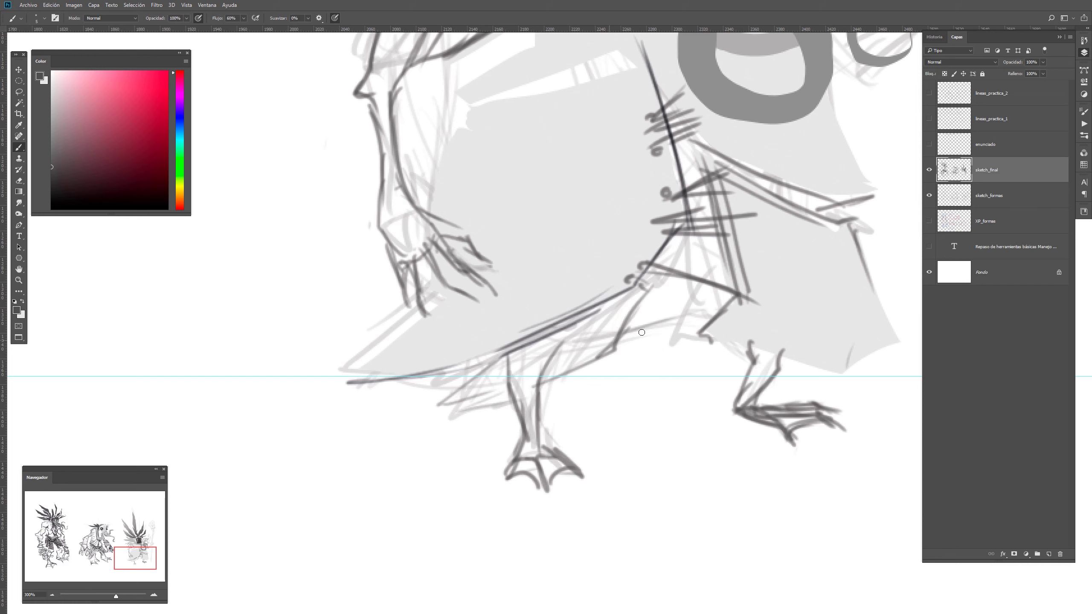
Sketch the cloth edge behind the legs and outline the far robe panel's bottom hem
{"action": "left_click_drag", "start_coordinate": [607, 343], "coordinate": [706, 314]}
{"action": "left_click_drag", "start_coordinate": [707, 314], "coordinate": [631, 345]}
{"action": "mouse_move", "coordinate": [631, 346]}
{"action": "left_mouse_down"}
{"action": "mouse_move", "coordinate": [706, 315]}
{"action": "mouse_move", "coordinate": [665, 349]}
{"action": "mouse_move", "coordinate": [705, 351]}
{"action": "mouse_move", "coordinate": [695, 333]}
{"action": "mouse_move", "coordinate": [815, 357]}
{"action": "left_mouse_up"}
{"action": "left_click_drag", "start_coordinate": [740, 339], "coordinate": [856, 372]}
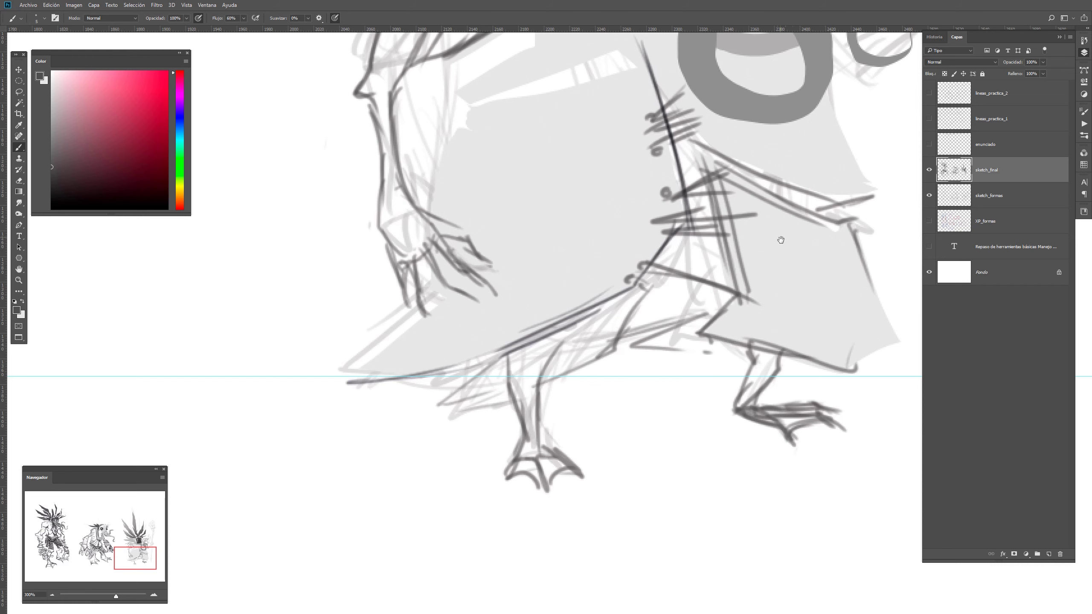
Outline the shoulder sleeve flap and the double-lined band crossing the near side of the robe
{"action": "mouse_move", "coordinate": [753, 231]}
{"action": "left_mouse_down"}
{"action": "mouse_move", "coordinate": [697, 500]}
{"action": "mouse_move", "coordinate": [662, 496]}
{"action": "left_mouse_up"}
{"action": "left_click_drag", "start_coordinate": [493, 334], "coordinate": [341, 396]}
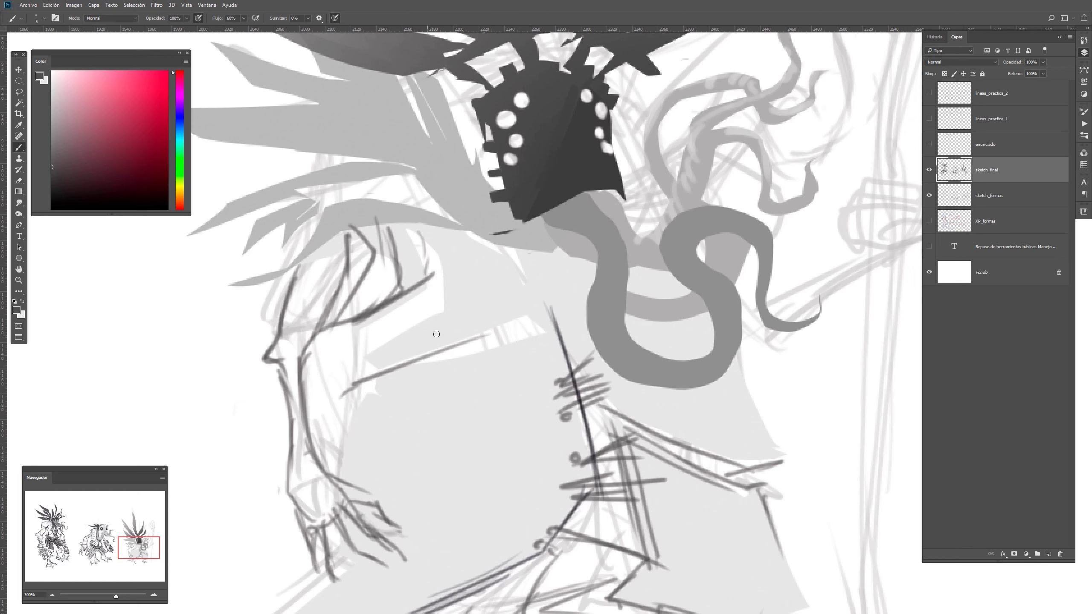
{"action": "left_click_drag", "start_coordinate": [426, 261], "coordinate": [354, 361]}
{"action": "mouse_move", "coordinate": [432, 325]}
{"action": "left_mouse_down"}
{"action": "mouse_move", "coordinate": [346, 371]}
{"action": "mouse_move", "coordinate": [345, 382]}
{"action": "left_mouse_up"}
{"action": "left_click_drag", "start_coordinate": [338, 392], "coordinate": [508, 325]}
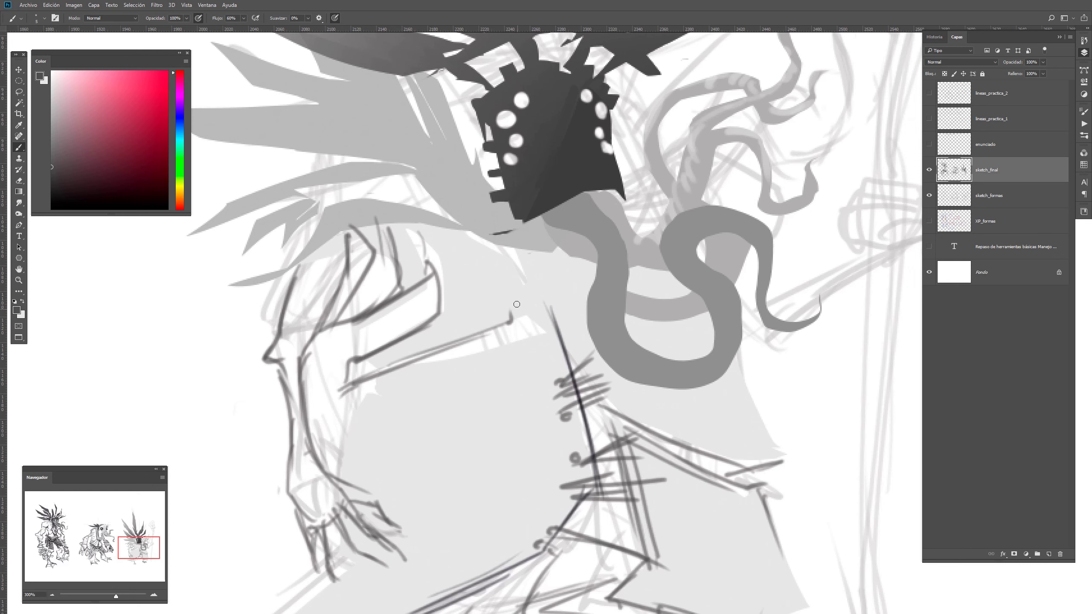
{"action": "mouse_move", "coordinate": [516, 262]}
{"action": "left_mouse_down"}
{"action": "mouse_move", "coordinate": [512, 331]}
{"action": "mouse_move", "coordinate": [357, 398]}
{"action": "left_mouse_up"}
Try a thin mid-grey curve across the near robe panel beside the stitched seam
{"action": "key", "text": "z"}
{"action": "mouse_move", "coordinate": [393, 449]}
{"action": "left_mouse_down"}
{"action": "mouse_move", "coordinate": [373, 434]}
{"action": "mouse_move", "coordinate": [758, 326]}
{"action": "left_mouse_up"}
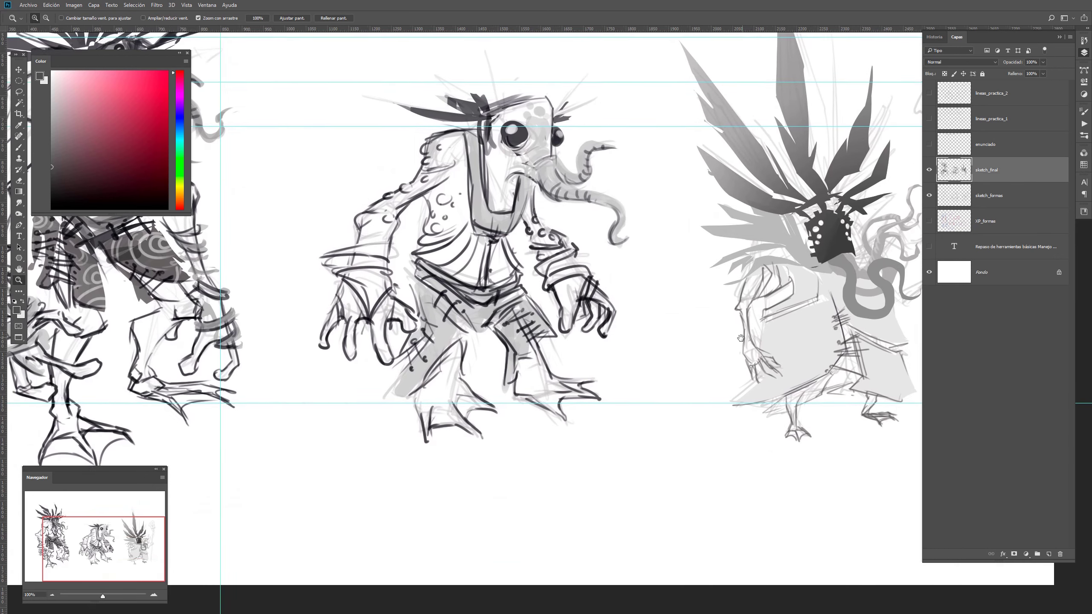
{"action": "left_click_drag", "start_coordinate": [317, 400], "coordinate": [651, 405]}
{"action": "left_click_drag", "start_coordinate": [644, 343], "coordinate": [116, 419]}
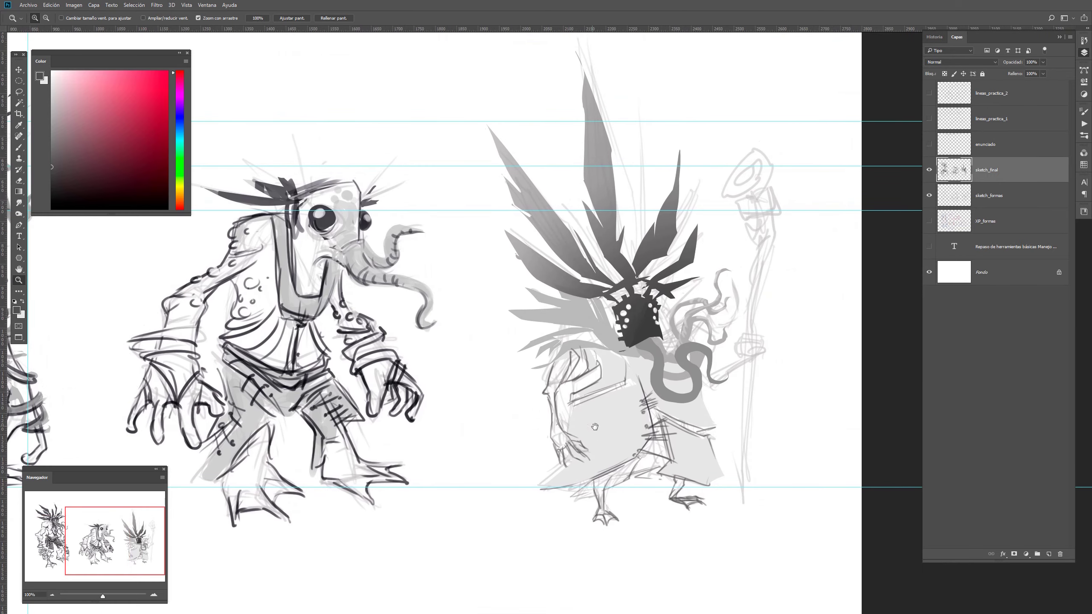
{"action": "double_click", "coordinate": [603, 437]}
{"action": "key", "text": "b"}
{"action": "left_click_drag", "start_coordinate": [56, 134], "coordinate": [33, 132]}
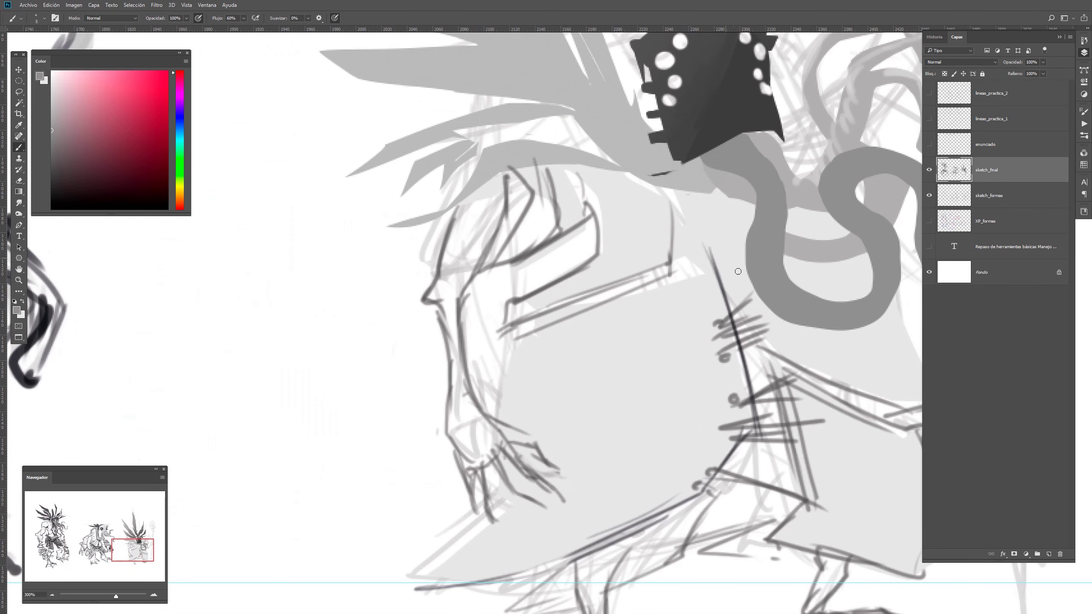
{"action": "left_click_drag", "start_coordinate": [621, 299], "coordinate": [738, 366]}
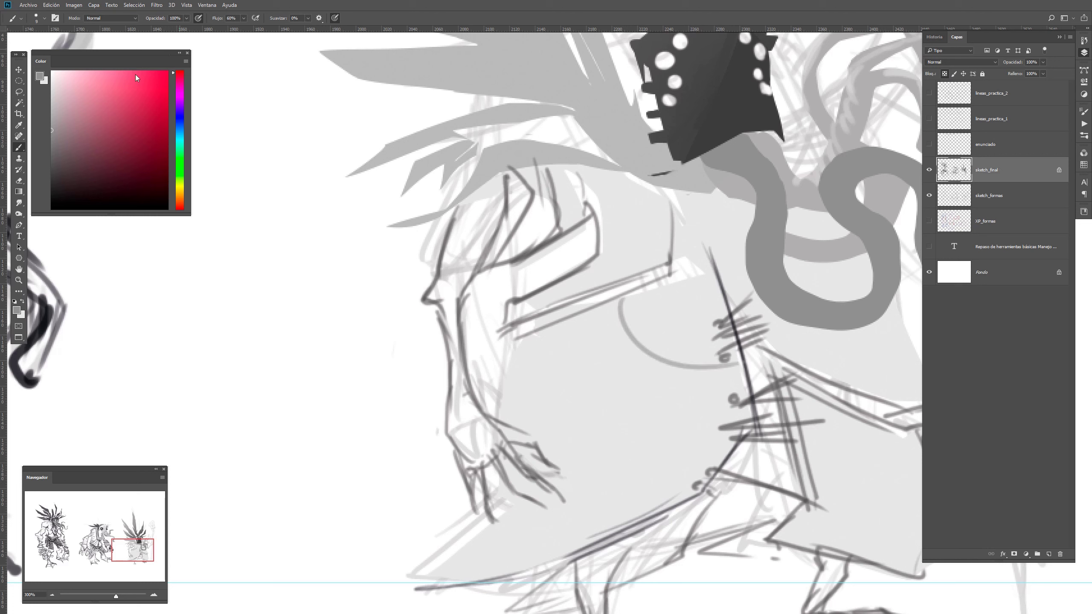
Set the brush blend mode to Oscurecer, enlarge the brush for a lighter grey curve, and undo the trial curves
{"action": "left_click", "coordinate": [115, 18]}
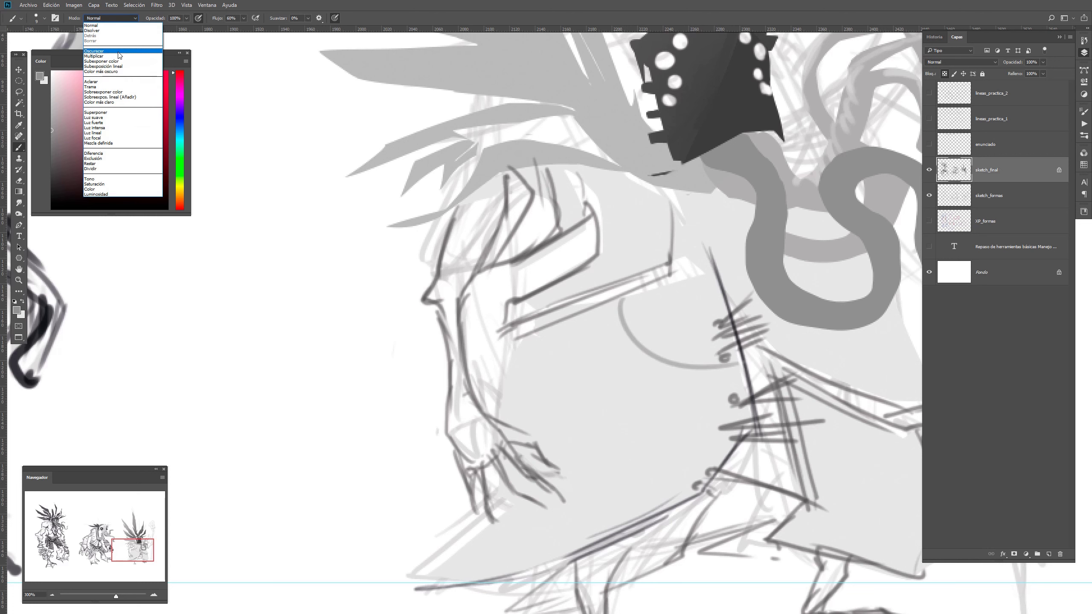
{"action": "left_click", "coordinate": [119, 51]}
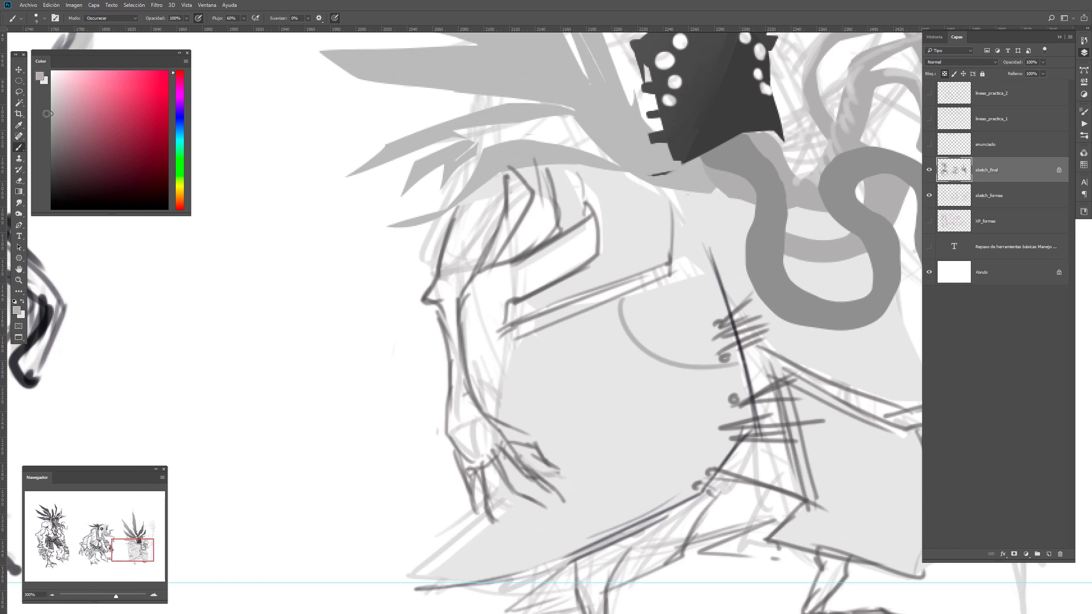
{"action": "key", "text": "bracketright"}
{"action": "key", "text": "bracketright"}
{"action": "mouse_move", "coordinate": [621, 297]}
{"action": "left_mouse_down"}
{"action": "mouse_move", "coordinate": [677, 371]}
{"action": "mouse_move", "coordinate": [743, 381]}
{"action": "left_mouse_up"}
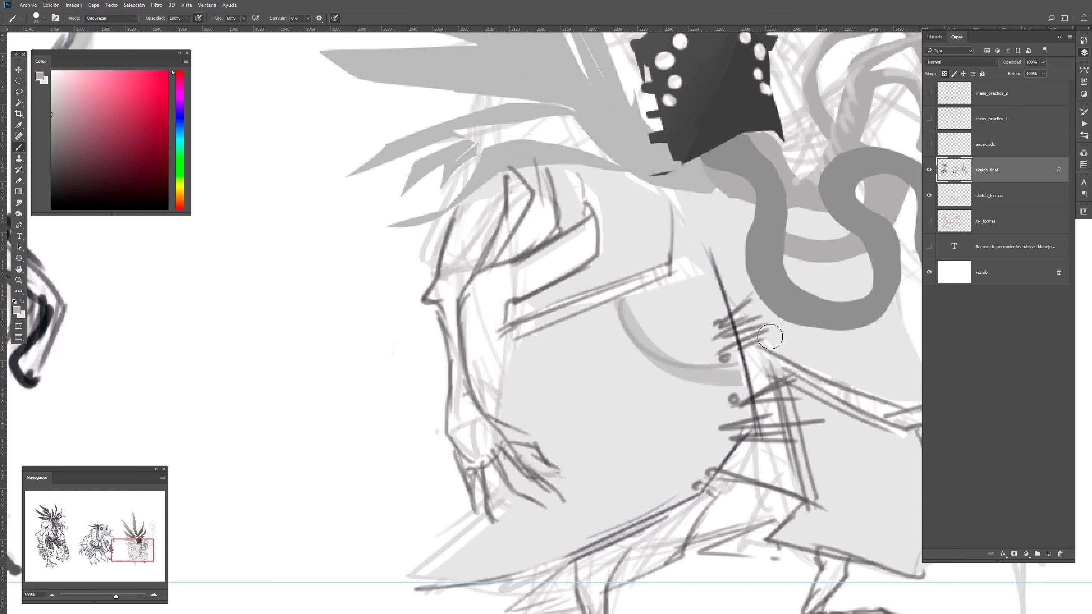
{"action": "key", "text": "ctrl+z"}
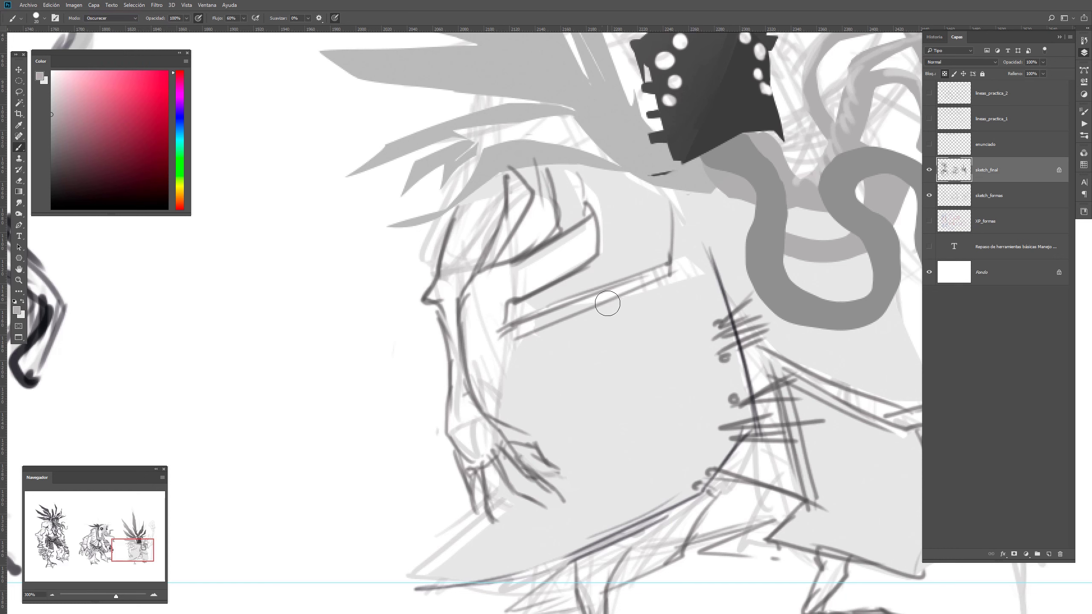
Draw concentric light-grey arcs on the near robe panel beside the stitched seam, one set above and a thinner set near the hem
{"action": "left_click_drag", "start_coordinate": [621, 297], "coordinate": [744, 387]}
{"action": "mouse_move", "coordinate": [658, 285]}
{"action": "left_mouse_down"}
{"action": "mouse_move", "coordinate": [760, 330]}
{"action": "mouse_move", "coordinate": [680, 333]}
{"action": "left_mouse_up"}
{"action": "mouse_move", "coordinate": [729, 274]}
{"action": "left_mouse_down"}
{"action": "mouse_move", "coordinate": [687, 297]}
{"action": "mouse_move", "coordinate": [701, 306]}
{"action": "left_mouse_up"}
{"action": "key", "text": "bracketleft"}
{"action": "key", "text": "bracketleft"}
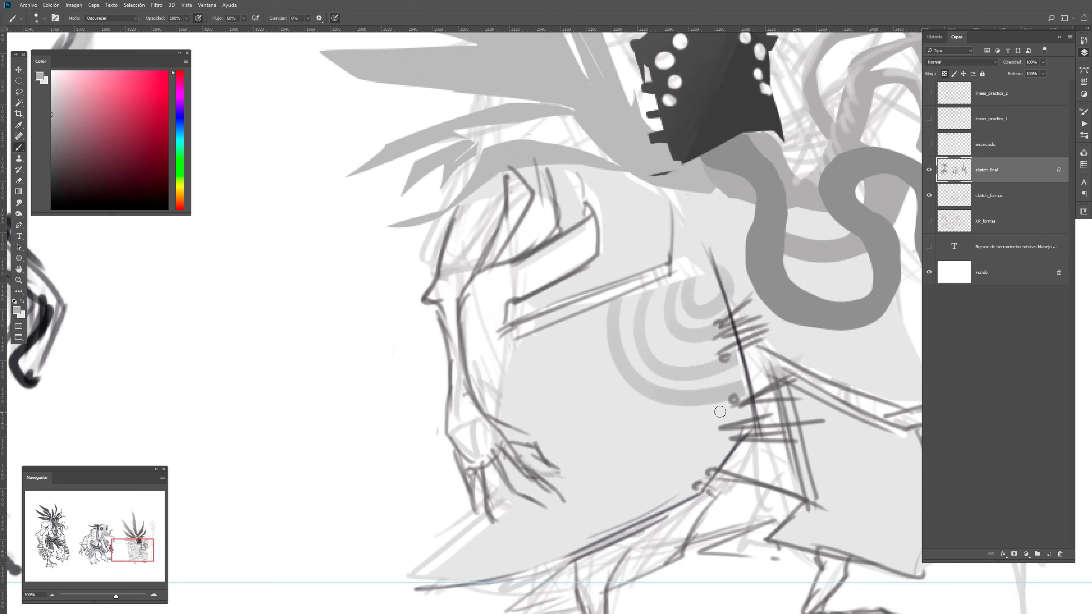
{"action": "left_click_drag", "start_coordinate": [738, 416], "coordinate": [645, 517]}
{"action": "left_click_drag", "start_coordinate": [727, 436], "coordinate": [657, 509]}
{"action": "left_click_drag", "start_coordinate": [722, 459], "coordinate": [663, 502]}
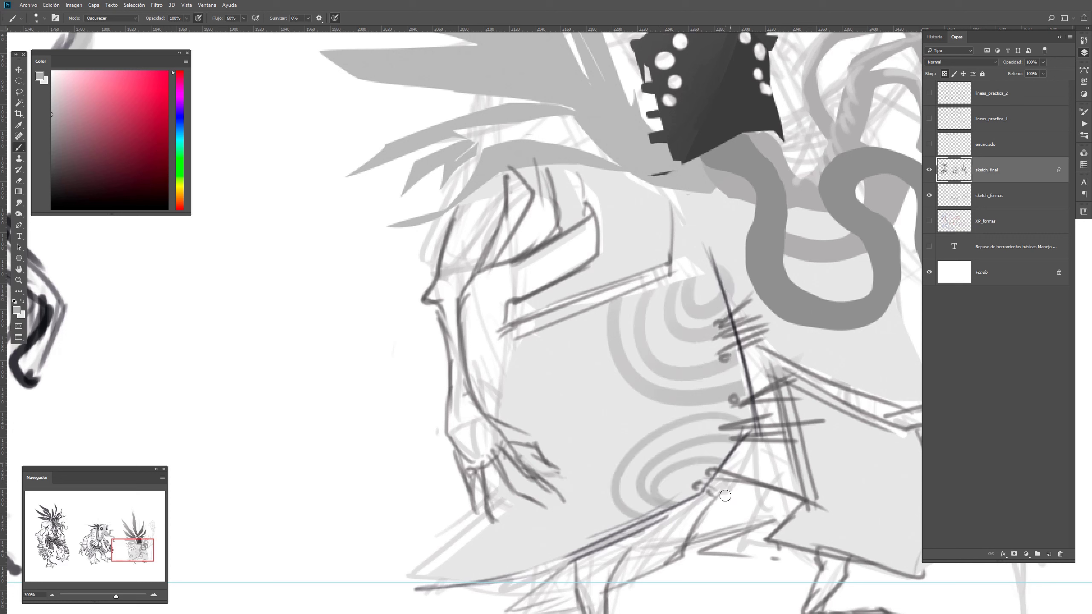
Fill the rest of the near robe panel with spirals beside the forearm, a central ringed eye shape and curves toward the hem
{"action": "mouse_move", "coordinate": [582, 318]}
{"action": "left_mouse_down"}
{"action": "mouse_move", "coordinate": [496, 322]}
{"action": "mouse_move", "coordinate": [561, 356]}
{"action": "mouse_move", "coordinate": [527, 334]}
{"action": "mouse_move", "coordinate": [558, 365]}
{"action": "left_mouse_up"}
{"action": "left_click_drag", "start_coordinate": [589, 314], "coordinate": [490, 370]}
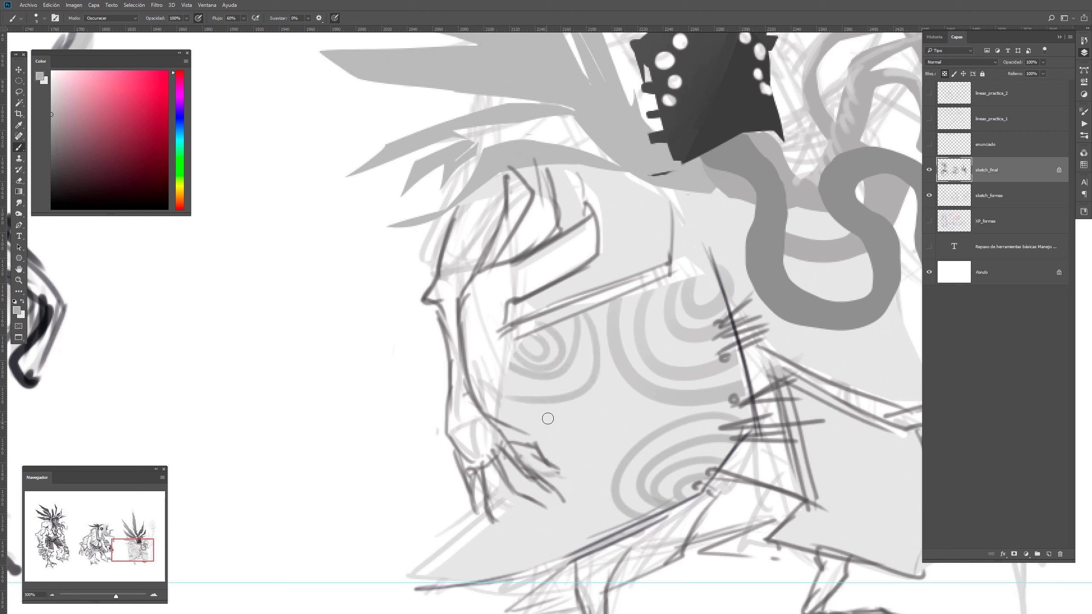
{"action": "left_click_drag", "start_coordinate": [495, 411], "coordinate": [611, 395]}
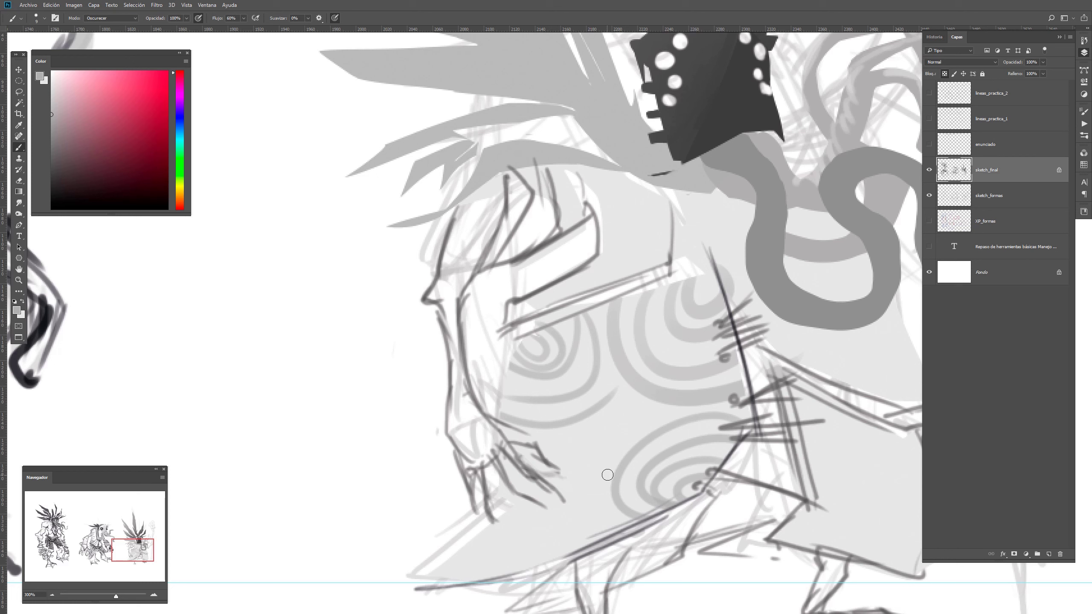
{"action": "mouse_move", "coordinate": [607, 474]}
{"action": "left_mouse_down"}
{"action": "mouse_move", "coordinate": [604, 449]}
{"action": "mouse_move", "coordinate": [572, 464]}
{"action": "mouse_move", "coordinate": [527, 462]}
{"action": "mouse_move", "coordinate": [612, 490]}
{"action": "left_mouse_up"}
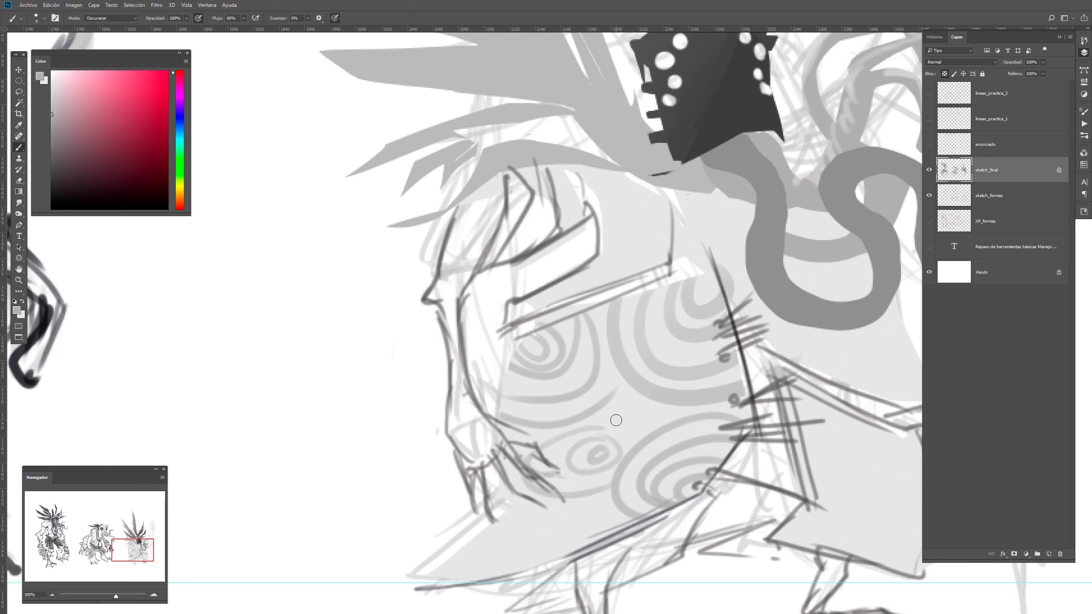
{"action": "left_click_drag", "start_coordinate": [597, 415], "coordinate": [642, 432]}
{"action": "left_click_drag", "start_coordinate": [507, 507], "coordinate": [616, 508]}
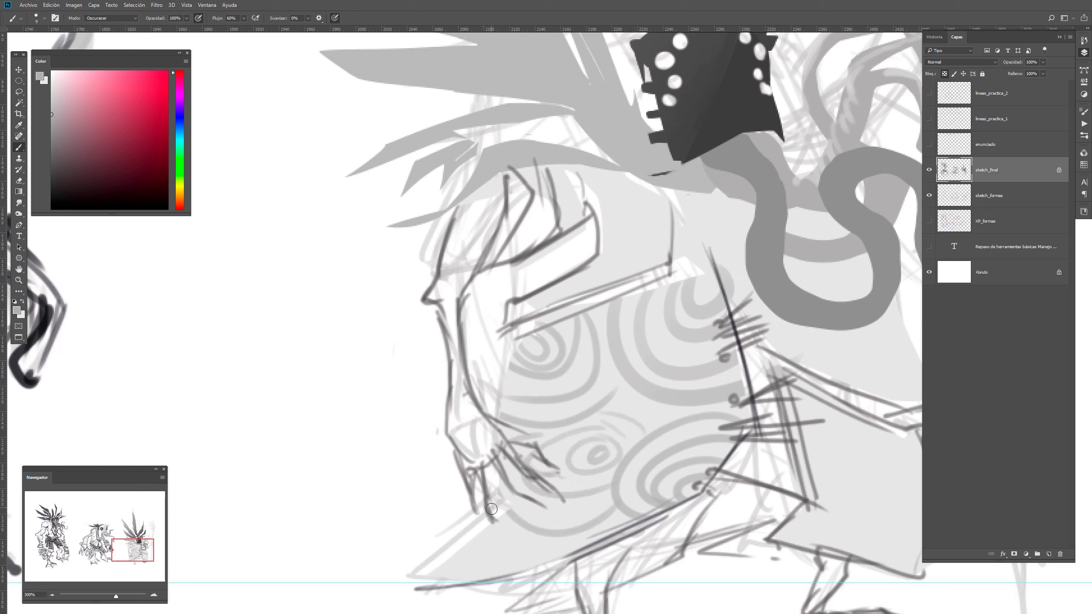
Add concentric ring patterns to the far side of the robe under the thick tentacle and on the chest below the mask
{"action": "mouse_move", "coordinate": [761, 347]}
{"action": "left_mouse_down"}
{"action": "mouse_move", "coordinate": [589, 360]}
{"action": "mouse_move", "coordinate": [515, 404]}
{"action": "left_mouse_up"}
{"action": "mouse_move", "coordinate": [589, 378]}
{"action": "left_mouse_down"}
{"action": "mouse_move", "coordinate": [616, 390]}
{"action": "mouse_move", "coordinate": [673, 365]}
{"action": "left_mouse_up"}
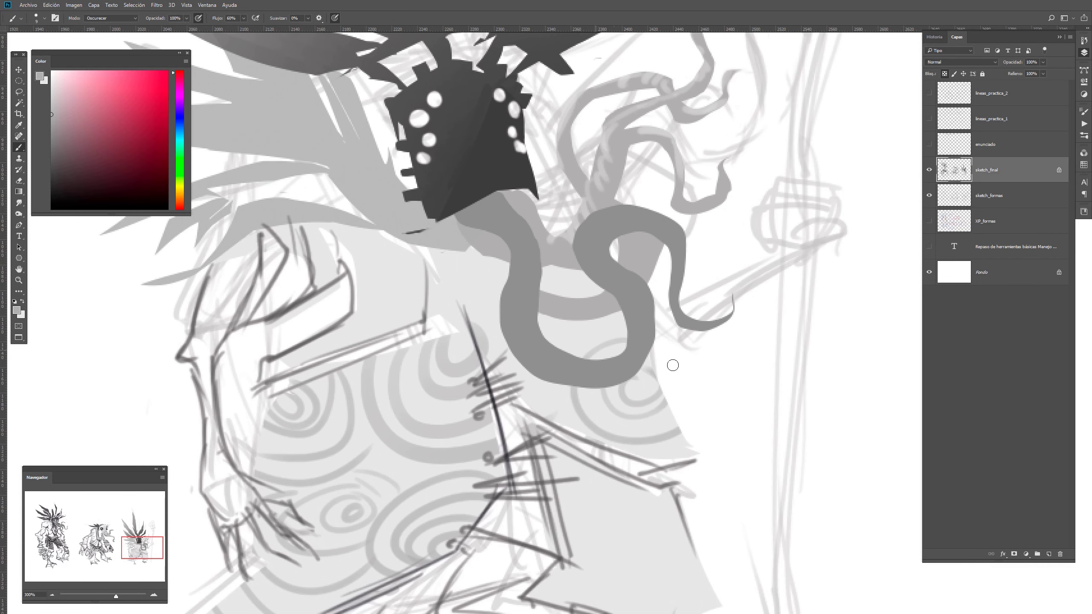
{"action": "mouse_move", "coordinate": [521, 399]}
{"action": "left_mouse_down"}
{"action": "mouse_move", "coordinate": [510, 335]}
{"action": "mouse_move", "coordinate": [525, 438]}
{"action": "mouse_move", "coordinate": [683, 423]}
{"action": "left_mouse_up"}
{"action": "key", "text": "ctrl+z"}
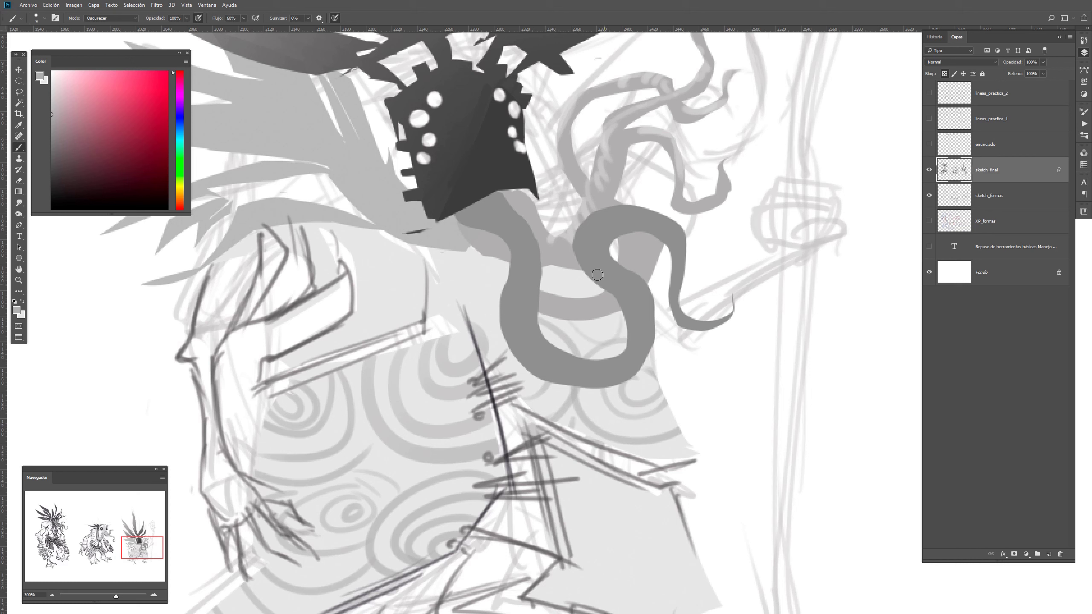
{"action": "left_click_drag", "start_coordinate": [457, 259], "coordinate": [480, 296]}
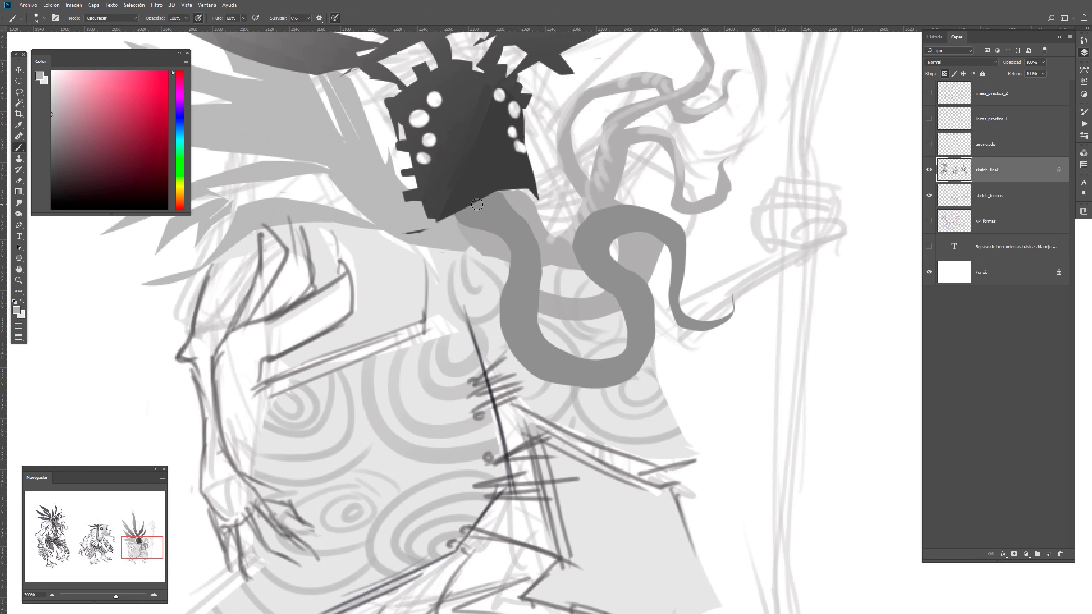
Draw concentric curved patterns on the lower far robe panel
{"action": "left_click_drag", "start_coordinate": [697, 461], "coordinate": [626, 366]}
{"action": "left_click_drag", "start_coordinate": [634, 459], "coordinate": [631, 485]}
{"action": "mouse_move", "coordinate": [583, 427]}
{"action": "left_mouse_down"}
{"action": "mouse_move", "coordinate": [626, 503]}
{"action": "mouse_move", "coordinate": [641, 495]}
{"action": "left_mouse_up"}
{"action": "mouse_move", "coordinate": [563, 391]}
{"action": "left_mouse_down"}
{"action": "mouse_move", "coordinate": [577, 529]}
{"action": "mouse_move", "coordinate": [635, 512]}
{"action": "left_mouse_up"}
Reset the colours to default black and white for the brush and unlock transparent pixels on the sketch_final layer
{"action": "key", "text": "z"}
{"action": "left_click", "coordinate": [565, 457], "text": "alt"}
{"action": "left_click", "coordinate": [565, 457], "text": "alt"}
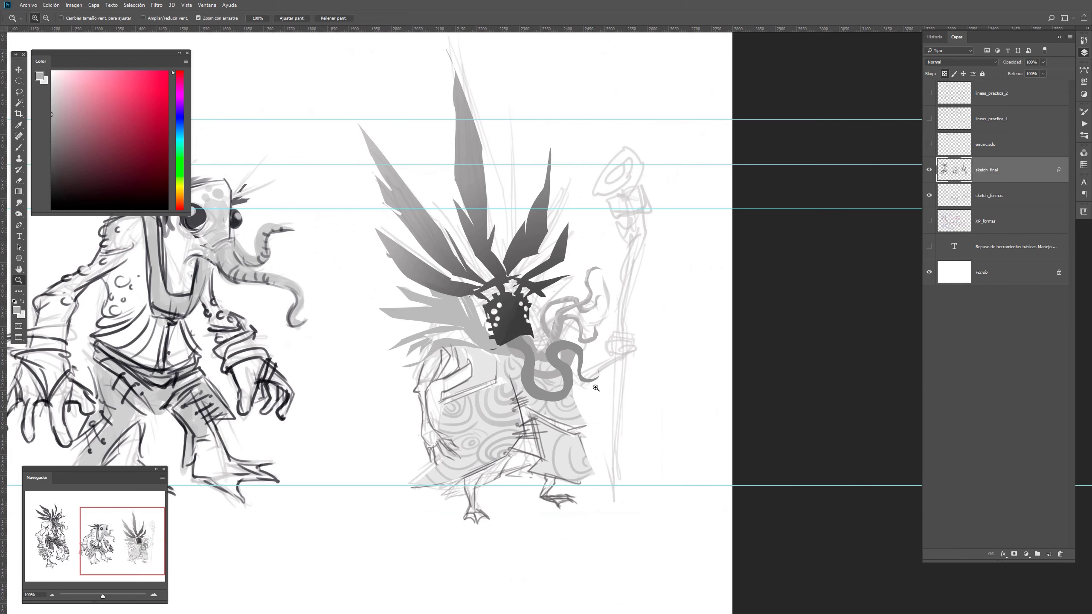
{"action": "left_click", "coordinate": [601, 384]}
{"action": "left_click_drag", "start_coordinate": [587, 355], "coordinate": [659, 406]}
{"action": "key", "text": "b"}
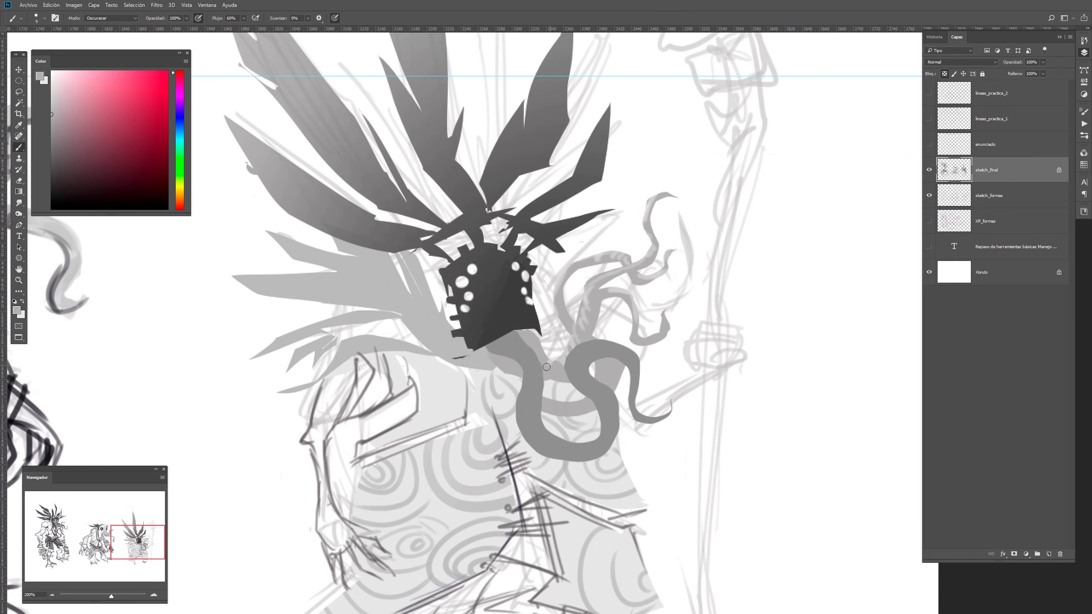
{"action": "key", "text": "c"}
{"action": "key", "text": "d"}
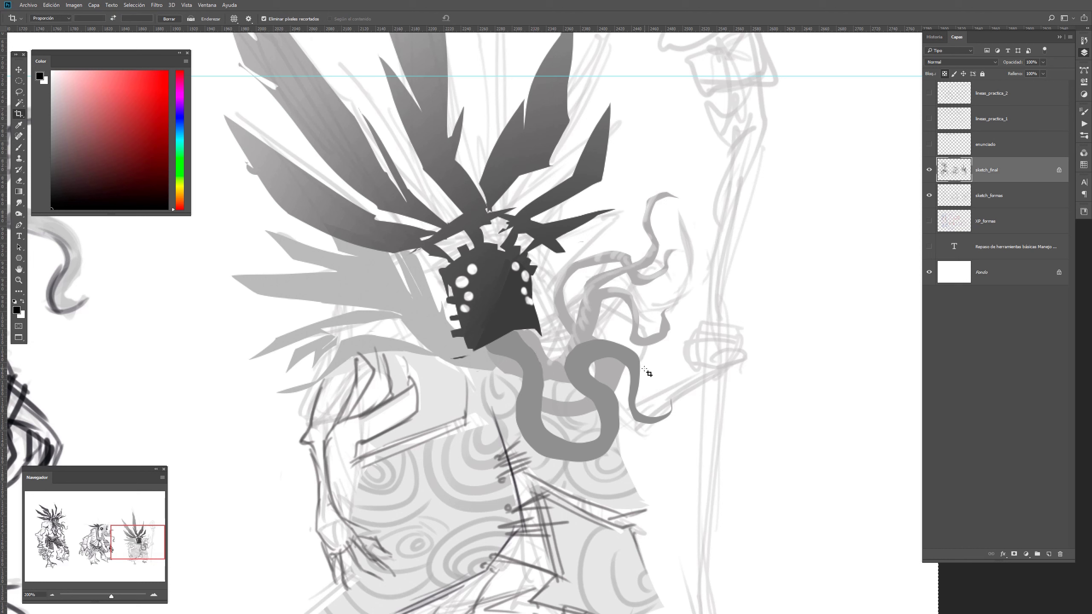
{"action": "key", "text": "b"}
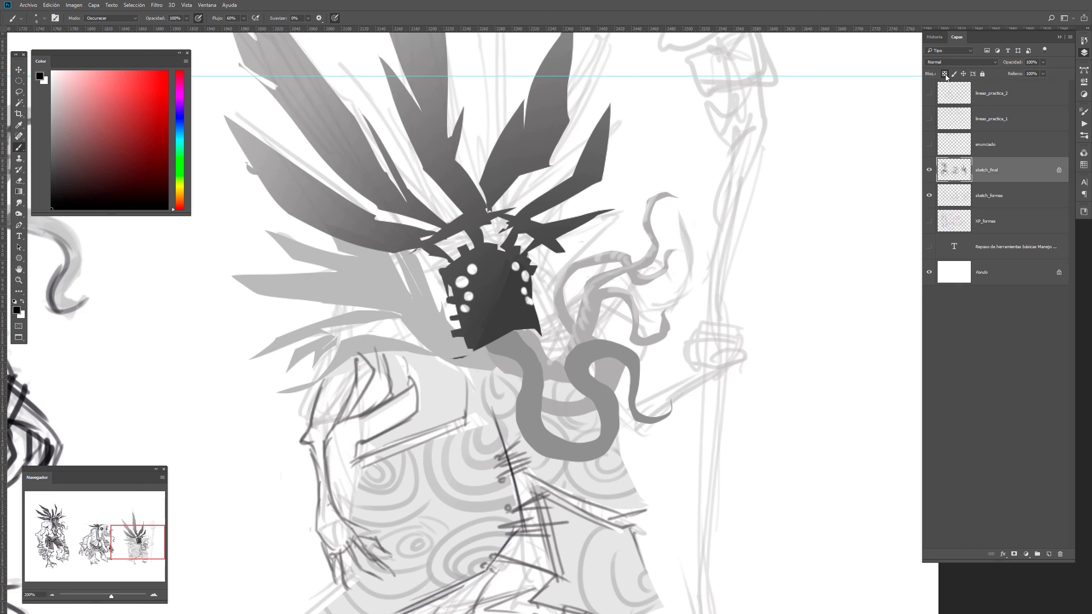
Sketch the far hand in dark lines with its knuckles and fingers gripping the staff
{"action": "left_click_drag", "start_coordinate": [732, 340], "coordinate": [704, 327]}
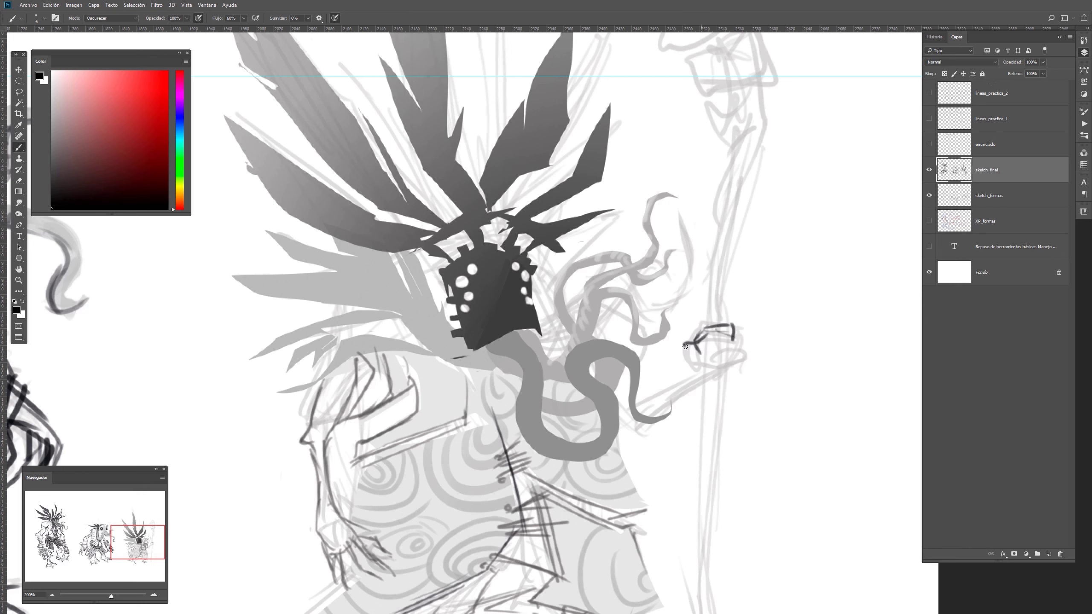
{"action": "left_click_drag", "start_coordinate": [685, 347], "coordinate": [700, 347]}
{"action": "mouse_move", "coordinate": [741, 354]}
{"action": "left_mouse_down"}
{"action": "mouse_move", "coordinate": [717, 362]}
{"action": "mouse_move", "coordinate": [722, 371]}
{"action": "left_mouse_up"}
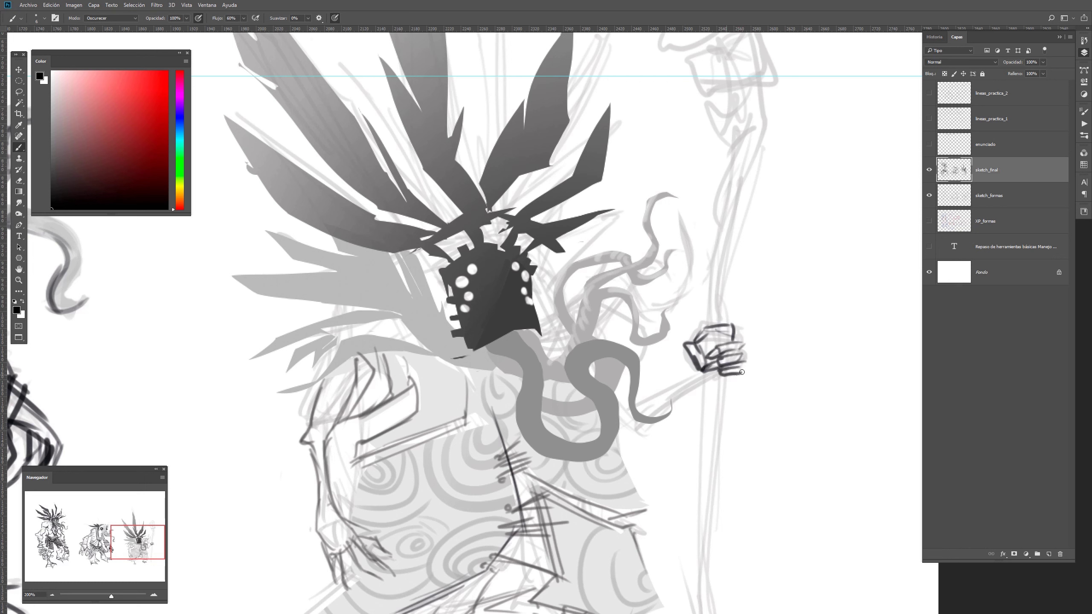
{"action": "mouse_move", "coordinate": [703, 343]}
{"action": "left_mouse_down"}
{"action": "mouse_move", "coordinate": [718, 336]}
{"action": "mouse_move", "coordinate": [702, 375]}
{"action": "left_mouse_up"}
Outline the far forearm from the gripping hand back to the elbow behind the tentacle
{"action": "left_click_drag", "start_coordinate": [772, 215], "coordinate": [737, 213]}
{"action": "left_click_drag", "start_coordinate": [636, 434], "coordinate": [718, 305]}
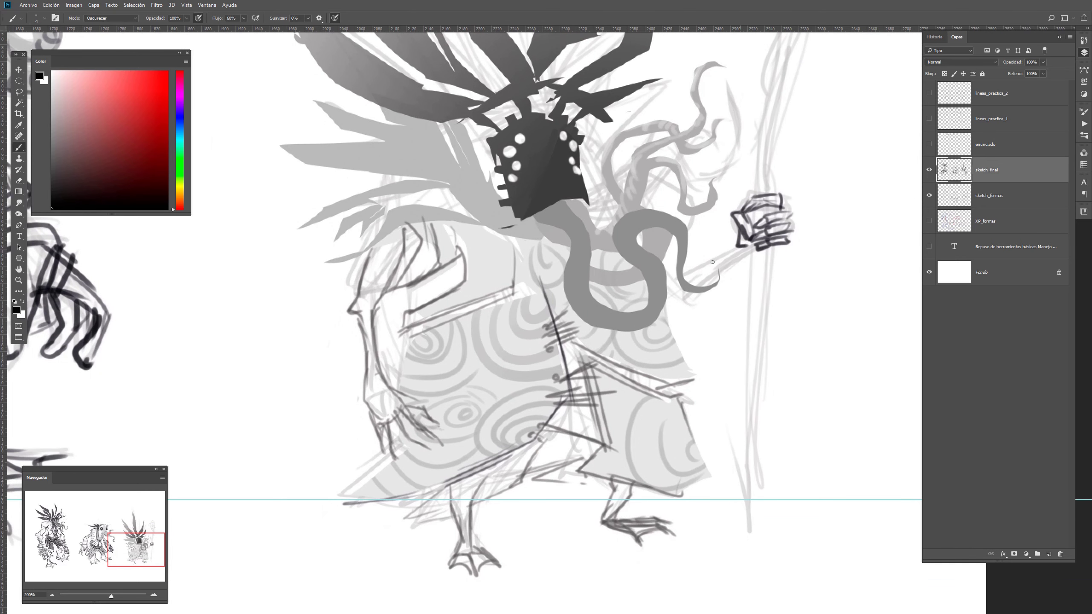
{"action": "mouse_move", "coordinate": [738, 249]}
{"action": "left_mouse_down"}
{"action": "mouse_move", "coordinate": [708, 271]}
{"action": "mouse_move", "coordinate": [697, 305]}
{"action": "left_mouse_up"}
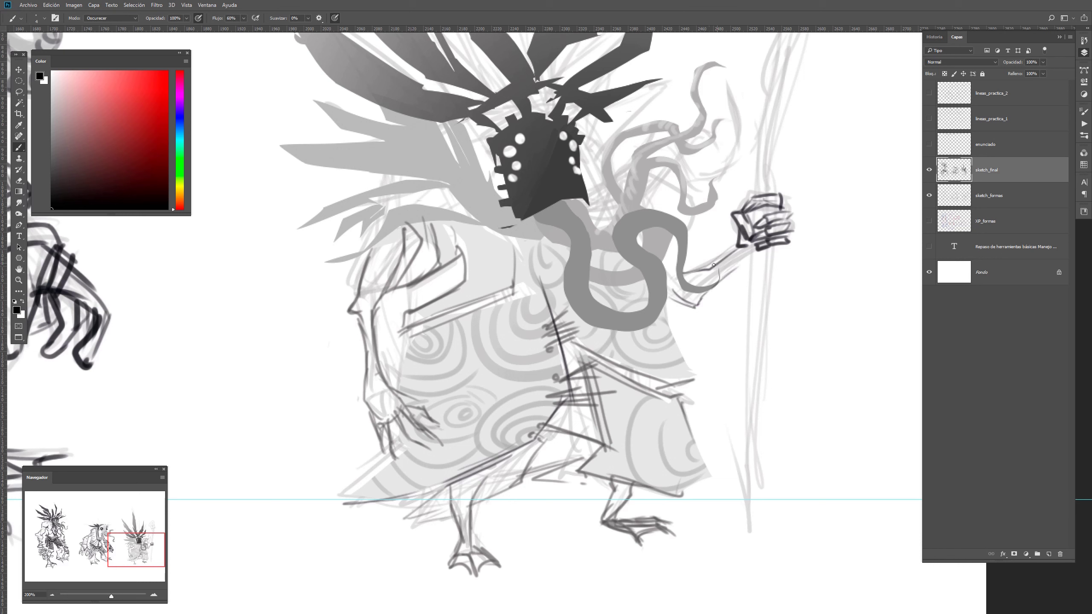
{"action": "left_click_drag", "start_coordinate": [704, 218], "coordinate": [699, 300]}
Rotate the canvas and outline the staff's lower shaft from below the hand to its angled end
{"action": "left_click", "coordinate": [468, 522], "text": "ctrl+alt"}
{"action": "left_click_drag", "start_coordinate": [660, 422], "coordinate": [601, 447]}
{"action": "key", "text": "r"}
{"action": "mouse_move", "coordinate": [615, 507]}
{"action": "left_mouse_down"}
{"action": "mouse_move", "coordinate": [630, 286]}
{"action": "mouse_move", "coordinate": [610, 246]}
{"action": "left_mouse_up"}
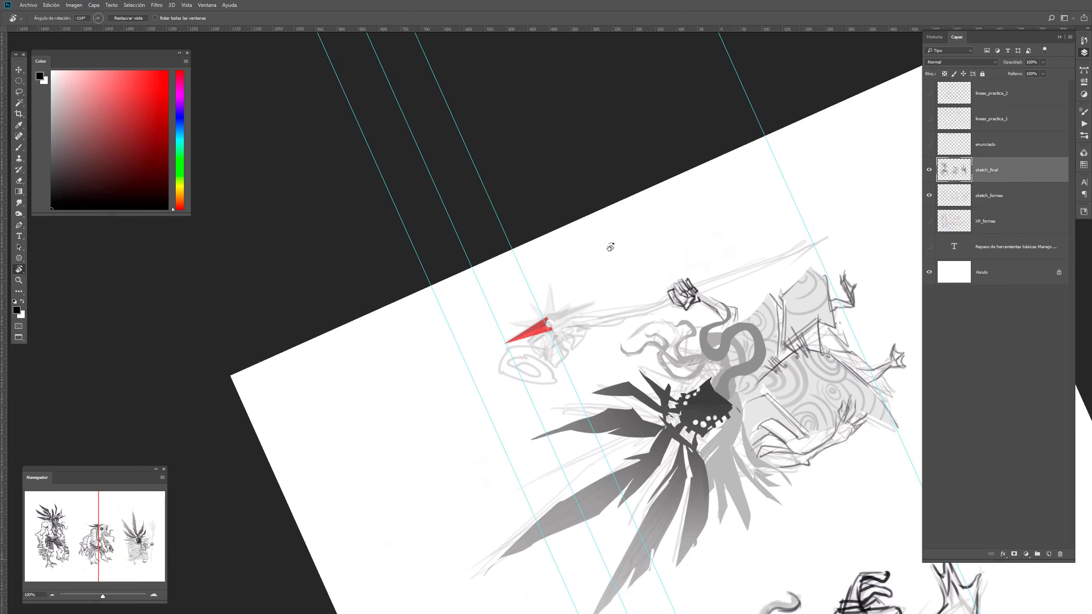
{"action": "left_click", "coordinate": [711, 339], "text": "ctrl"}
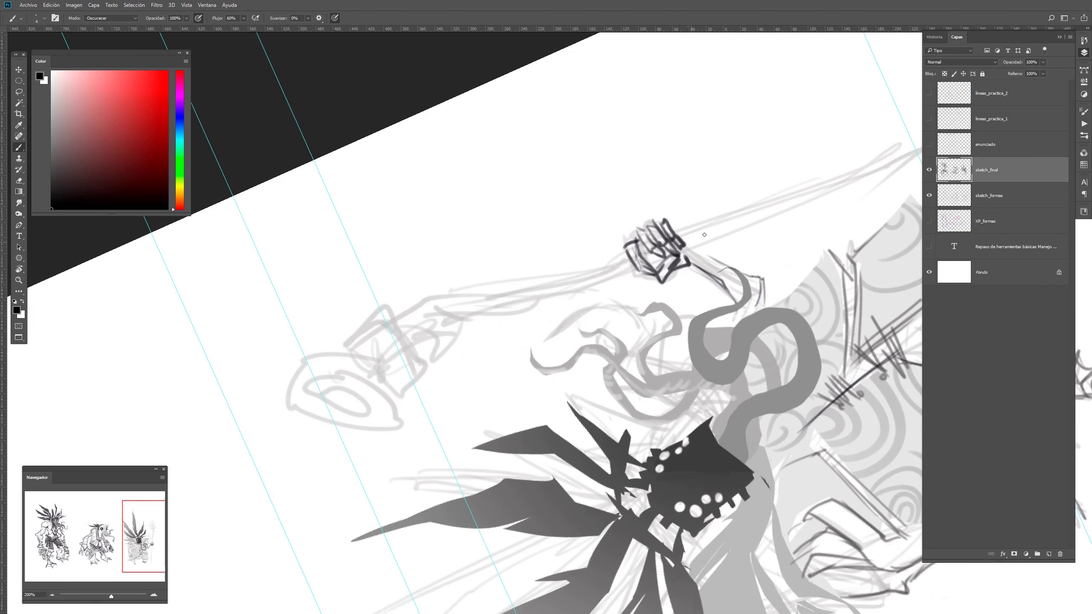
{"action": "left_click_drag", "start_coordinate": [769, 218], "coordinate": [602, 286]}
{"action": "left_click_drag", "start_coordinate": [510, 304], "coordinate": [592, 273]}
{"action": "mouse_move", "coordinate": [518, 316]}
{"action": "left_mouse_down"}
{"action": "mouse_move", "coordinate": [634, 267]}
{"action": "mouse_move", "coordinate": [655, 247]}
{"action": "left_mouse_up"}
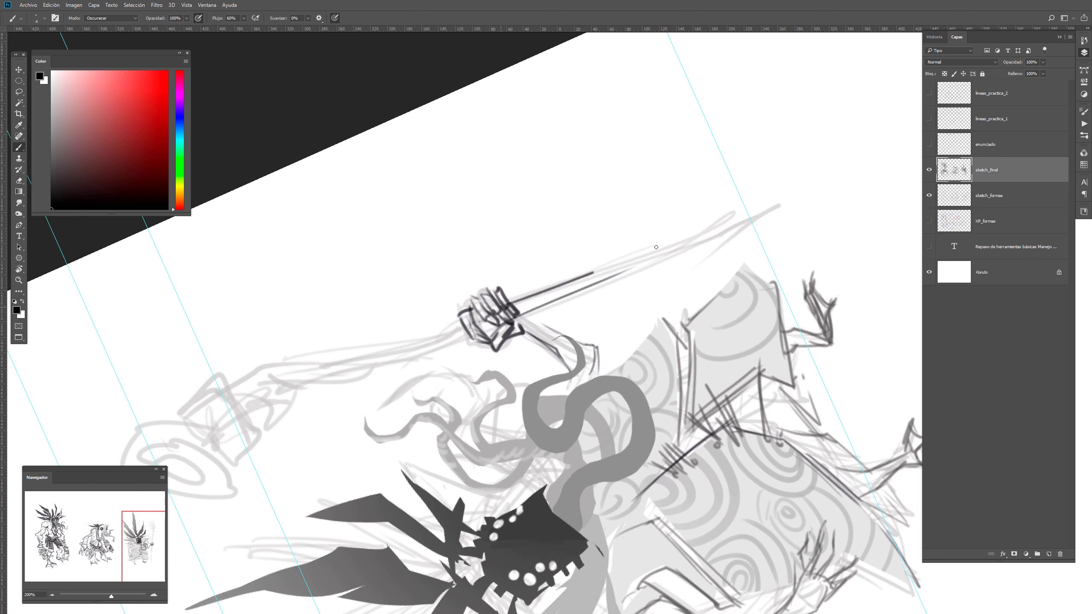
{"action": "left_click_drag", "start_coordinate": [567, 299], "coordinate": [669, 239]}
{"action": "left_click_drag", "start_coordinate": [604, 284], "coordinate": [710, 236]}
{"action": "left_click_drag", "start_coordinate": [628, 256], "coordinate": [735, 207]}
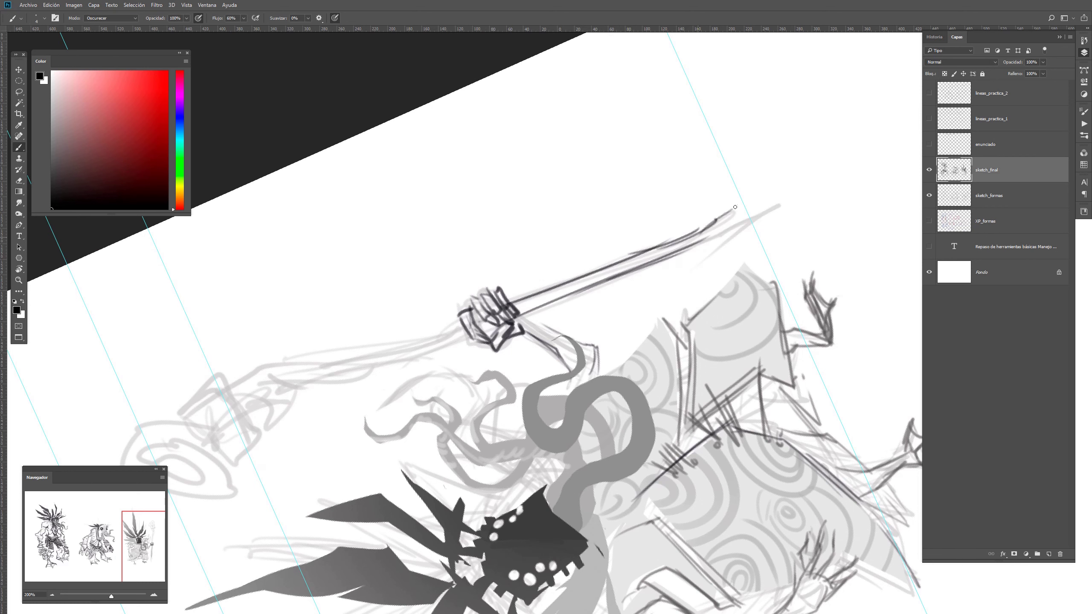
{"action": "mouse_move", "coordinate": [688, 241]}
{"action": "left_mouse_down"}
{"action": "mouse_move", "coordinate": [760, 199]}
{"action": "mouse_move", "coordinate": [773, 207]}
{"action": "mouse_move", "coordinate": [676, 254]}
{"action": "left_mouse_up"}
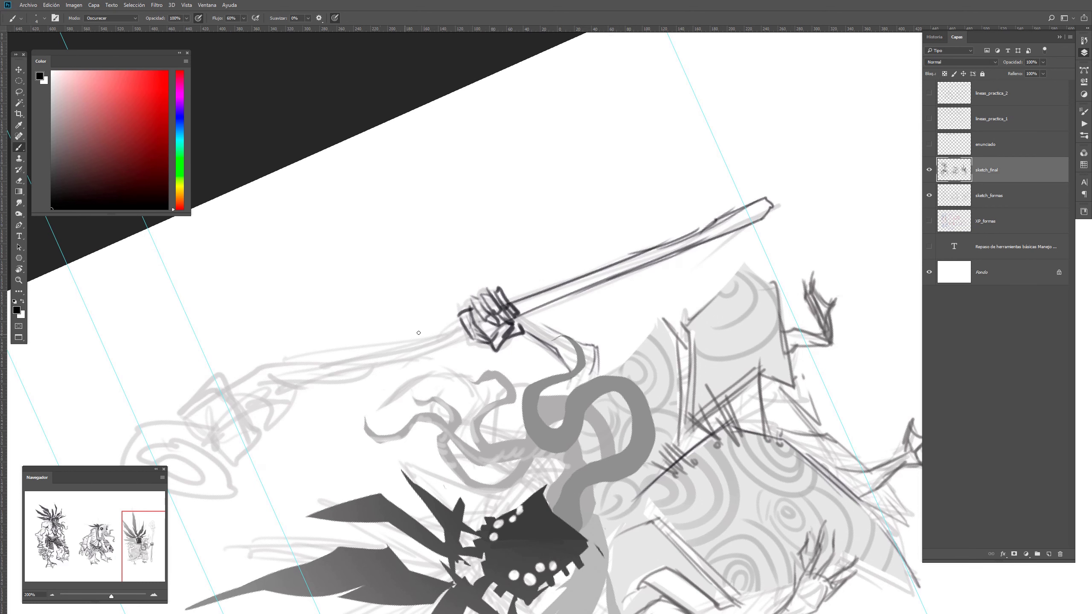
Outline the staff's upper shaft above the hand with wood knots, and return the canvas to its upright orientation
{"action": "mouse_move", "coordinate": [395, 360]}
{"action": "left_mouse_down"}
{"action": "mouse_move", "coordinate": [513, 296]}
{"action": "mouse_move", "coordinate": [532, 299]}
{"action": "mouse_move", "coordinate": [609, 266]}
{"action": "left_mouse_up"}
{"action": "mouse_move", "coordinate": [554, 298]}
{"action": "left_mouse_down"}
{"action": "mouse_move", "coordinate": [610, 277]}
{"action": "mouse_move", "coordinate": [497, 307]}
{"action": "mouse_move", "coordinate": [525, 307]}
{"action": "mouse_move", "coordinate": [516, 297]}
{"action": "left_mouse_up"}
{"action": "mouse_move", "coordinate": [587, 268]}
{"action": "left_mouse_down"}
{"action": "mouse_move", "coordinate": [382, 313]}
{"action": "mouse_move", "coordinate": [443, 329]}
{"action": "mouse_move", "coordinate": [515, 316]}
{"action": "mouse_move", "coordinate": [521, 306]}
{"action": "mouse_move", "coordinate": [347, 329]}
{"action": "mouse_move", "coordinate": [382, 360]}
{"action": "left_mouse_up"}
{"action": "key", "text": "Escape"}
{"action": "left_click_drag", "start_coordinate": [570, 365], "coordinate": [567, 412]}
{"action": "left_click_drag", "start_coordinate": [541, 114], "coordinate": [538, 215]}
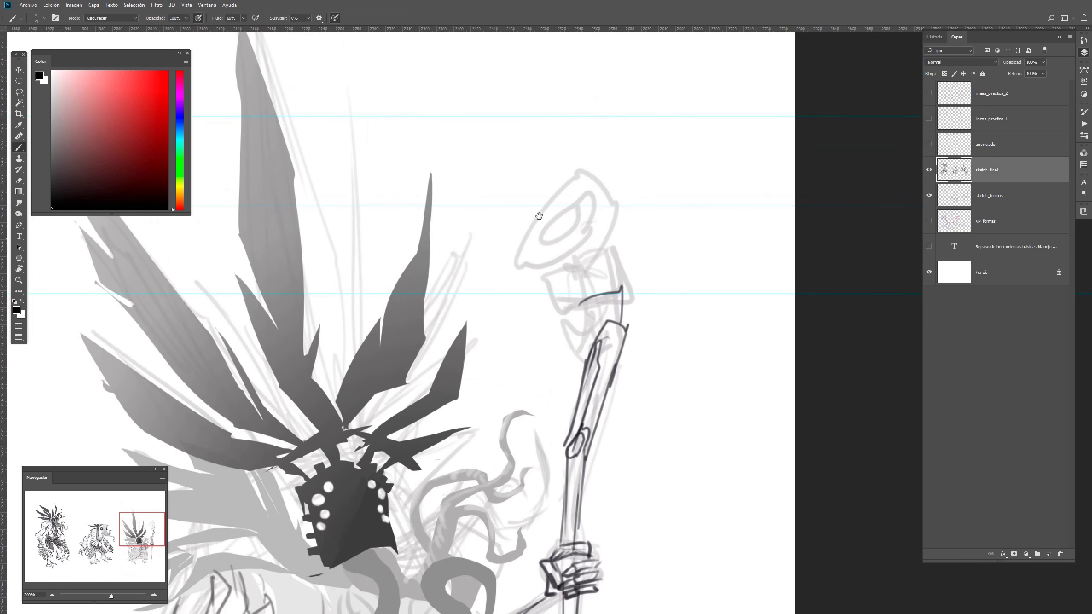
Draw the staff head as an angular faceted block with pointed prongs gripping its lower edge
{"action": "mouse_move", "coordinate": [558, 258]}
{"action": "left_mouse_down"}
{"action": "mouse_move", "coordinate": [502, 237]}
{"action": "mouse_move", "coordinate": [541, 159]}
{"action": "mouse_move", "coordinate": [566, 162]}
{"action": "mouse_move", "coordinate": [617, 208]}
{"action": "mouse_move", "coordinate": [537, 261]}
{"action": "mouse_move", "coordinate": [608, 248]}
{"action": "left_mouse_up"}
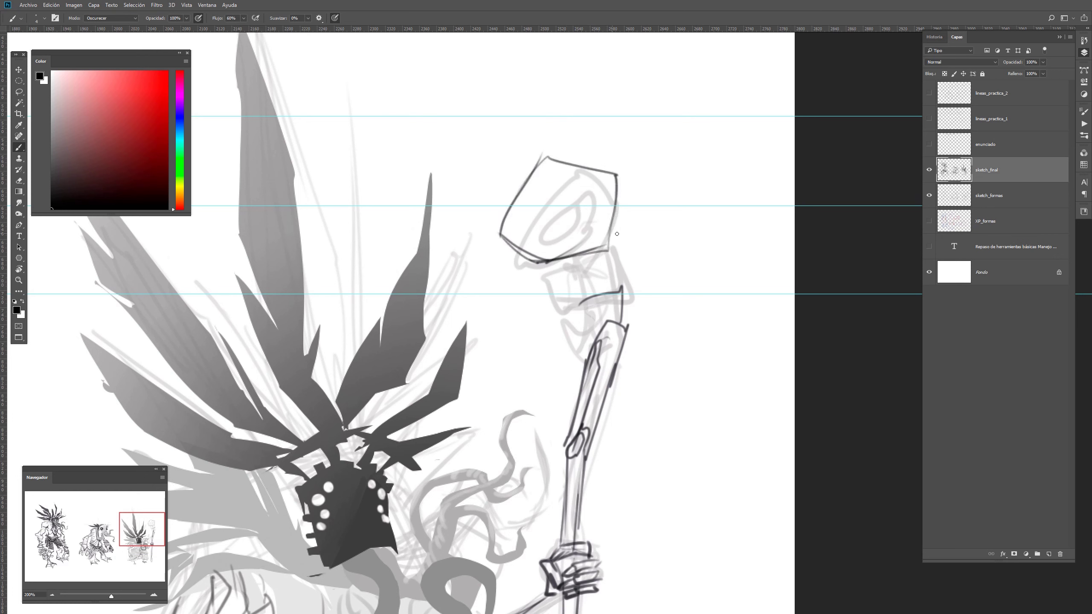
{"action": "mouse_move", "coordinate": [540, 161]}
{"action": "left_mouse_down"}
{"action": "mouse_move", "coordinate": [616, 174]}
{"action": "mouse_move", "coordinate": [614, 246]}
{"action": "left_mouse_up"}
{"action": "mouse_move", "coordinate": [499, 224]}
{"action": "left_mouse_down"}
{"action": "mouse_move", "coordinate": [553, 264]}
{"action": "mouse_move", "coordinate": [614, 223]}
{"action": "mouse_move", "coordinate": [577, 260]}
{"action": "left_mouse_up"}
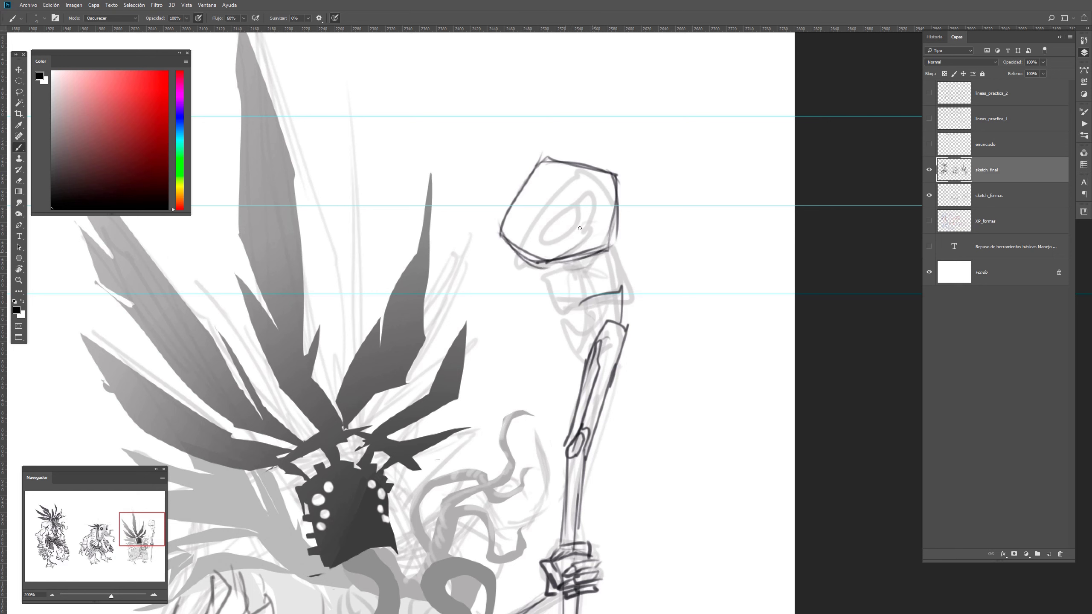
{"action": "mouse_move", "coordinate": [538, 261]}
{"action": "left_mouse_down"}
{"action": "mouse_move", "coordinate": [533, 222]}
{"action": "mouse_move", "coordinate": [580, 258]}
{"action": "mouse_move", "coordinate": [537, 247]}
{"action": "mouse_move", "coordinate": [558, 259]}
{"action": "mouse_move", "coordinate": [592, 227]}
{"action": "mouse_move", "coordinate": [602, 253]}
{"action": "left_mouse_up"}
{"action": "mouse_move", "coordinate": [594, 211]}
{"action": "left_mouse_down"}
{"action": "mouse_move", "coordinate": [590, 249]}
{"action": "mouse_move", "coordinate": [634, 226]}
{"action": "mouse_move", "coordinate": [616, 206]}
{"action": "left_mouse_up"}
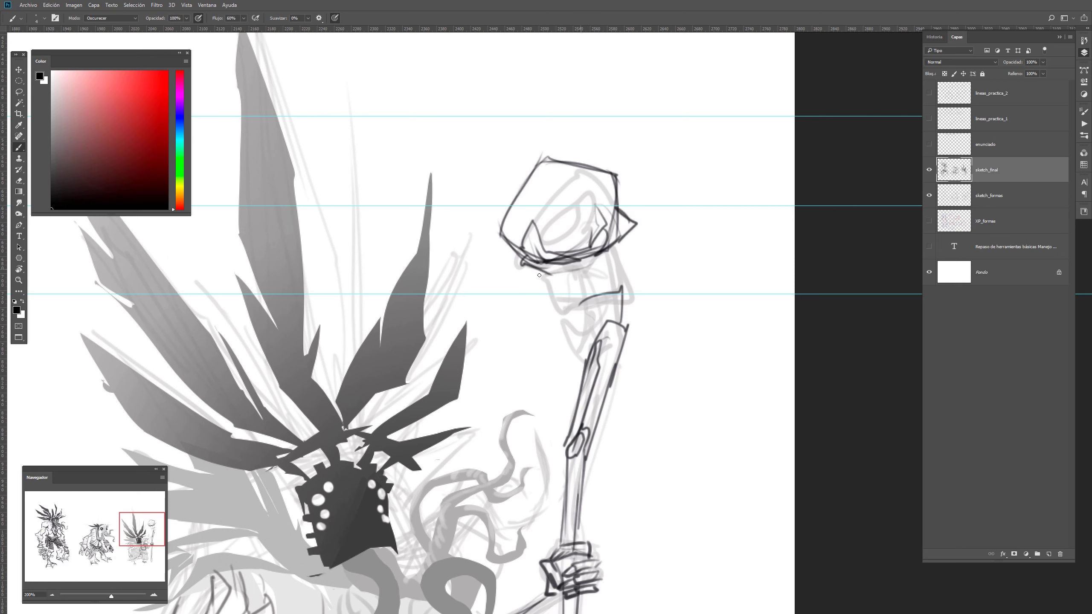
Sketch lines beneath the staff head and erase the top end of the shaft with an enlarged eraser
{"action": "mouse_move", "coordinate": [539, 275]}
{"action": "left_mouse_down"}
{"action": "mouse_move", "coordinate": [606, 285]}
{"action": "mouse_move", "coordinate": [588, 288]}
{"action": "mouse_move", "coordinate": [622, 305]}
{"action": "mouse_move", "coordinate": [603, 358]}
{"action": "mouse_move", "coordinate": [571, 381]}
{"action": "left_mouse_up"}
{"action": "key", "text": "e"}
{"action": "key", "text": "bracketright"}
{"action": "key", "text": "bracketright"}
{"action": "key", "text": "bracketright"}
{"action": "left_click_drag", "start_coordinate": [592, 353], "coordinate": [622, 289]}
Look over the neighbouring creature sketches for comparison with the staff sketch
{"action": "mouse_move", "coordinate": [434, 417]}
{"action": "left_mouse_down"}
{"action": "mouse_move", "coordinate": [451, 347]}
{"action": "mouse_move", "coordinate": [800, 497]}
{"action": "left_mouse_up"}
{"action": "left_click_drag", "start_coordinate": [277, 297], "coordinate": [881, 447]}
{"action": "left_click_drag", "start_coordinate": [246, 401], "coordinate": [576, 417]}
{"action": "left_click_drag", "start_coordinate": [719, 481], "coordinate": [22, 442]}
{"action": "left_click_drag", "start_coordinate": [688, 142], "coordinate": [142, 481]}
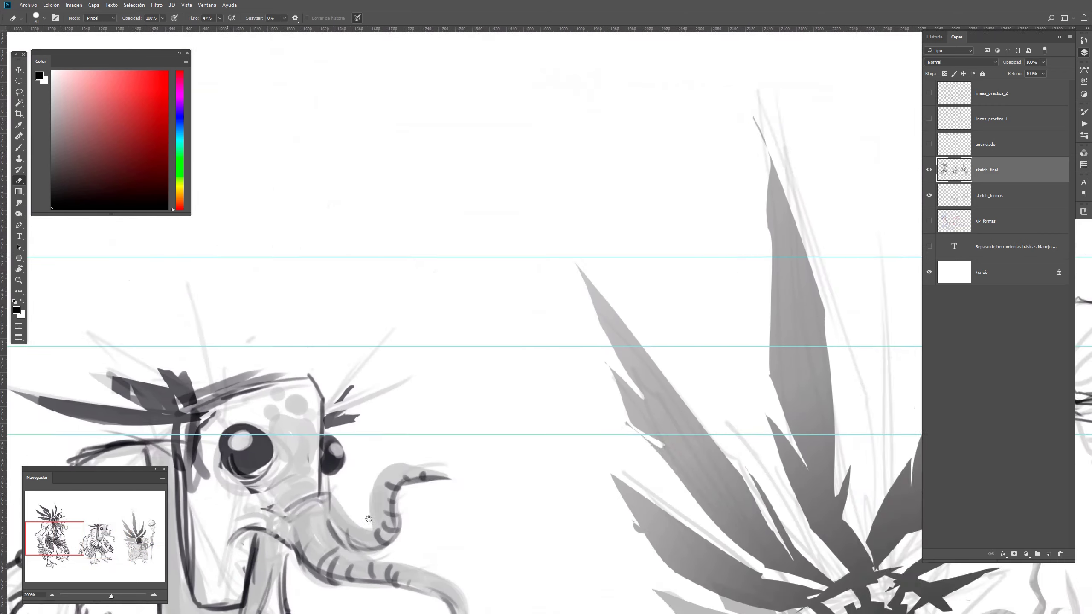
{"action": "left_click_drag", "start_coordinate": [707, 194], "coordinate": [261, 276]}
{"action": "left_click_drag", "start_coordinate": [692, 524], "coordinate": [615, 266]}
Draw three stacked, tapering angular bands joining the staff head to the shaft
{"action": "key", "text": "b"}
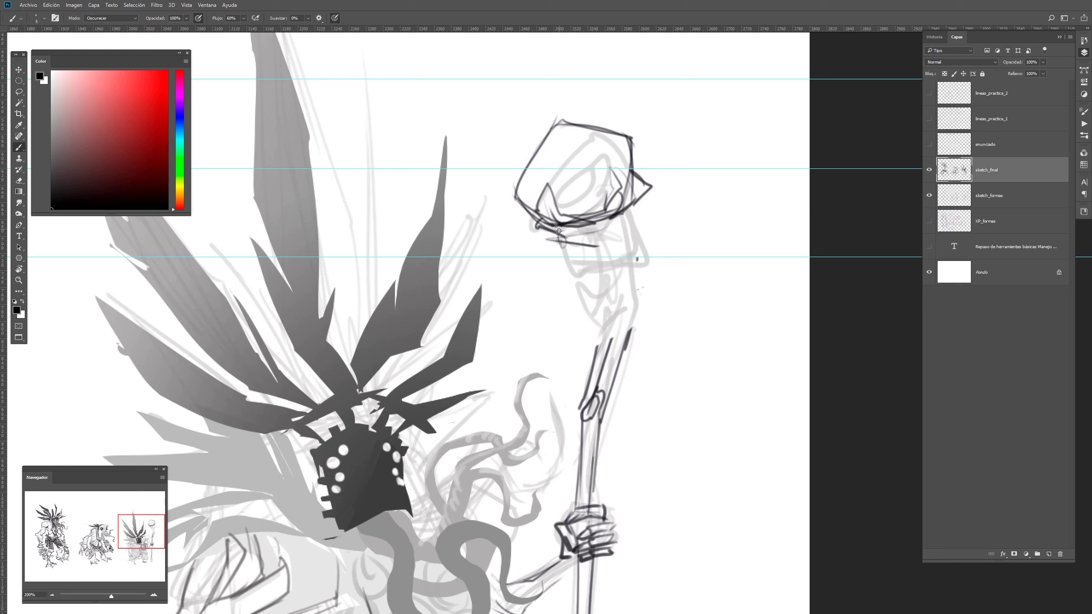
{"action": "left_click_drag", "start_coordinate": [556, 239], "coordinate": [605, 255]}
{"action": "mouse_move", "coordinate": [584, 253]}
{"action": "left_mouse_down"}
{"action": "mouse_move", "coordinate": [627, 261]}
{"action": "mouse_move", "coordinate": [654, 249]}
{"action": "left_mouse_up"}
{"action": "mouse_move", "coordinate": [569, 225]}
{"action": "left_mouse_down"}
{"action": "mouse_move", "coordinate": [654, 257]}
{"action": "mouse_move", "coordinate": [640, 232]}
{"action": "mouse_move", "coordinate": [645, 251]}
{"action": "left_mouse_up"}
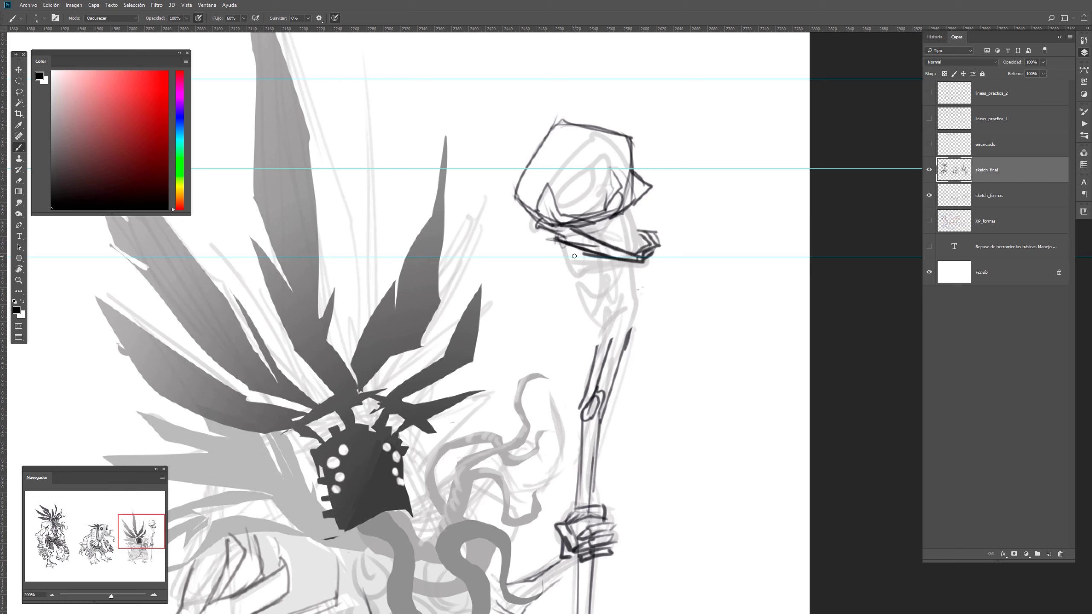
{"action": "mouse_move", "coordinate": [573, 260]}
{"action": "left_mouse_down"}
{"action": "mouse_move", "coordinate": [640, 282]}
{"action": "mouse_move", "coordinate": [601, 293]}
{"action": "mouse_move", "coordinate": [632, 305]}
{"action": "mouse_move", "coordinate": [638, 291]}
{"action": "mouse_move", "coordinate": [629, 306]}
{"action": "mouse_move", "coordinate": [563, 318]}
{"action": "left_mouse_up"}
{"action": "left_click_drag", "start_coordinate": [563, 316], "coordinate": [618, 339]}
{"action": "left_click_drag", "start_coordinate": [565, 313], "coordinate": [600, 331]}
{"action": "left_click_drag", "start_coordinate": [577, 295], "coordinate": [630, 326]}
{"action": "left_click_drag", "start_coordinate": [636, 315], "coordinate": [630, 327]}
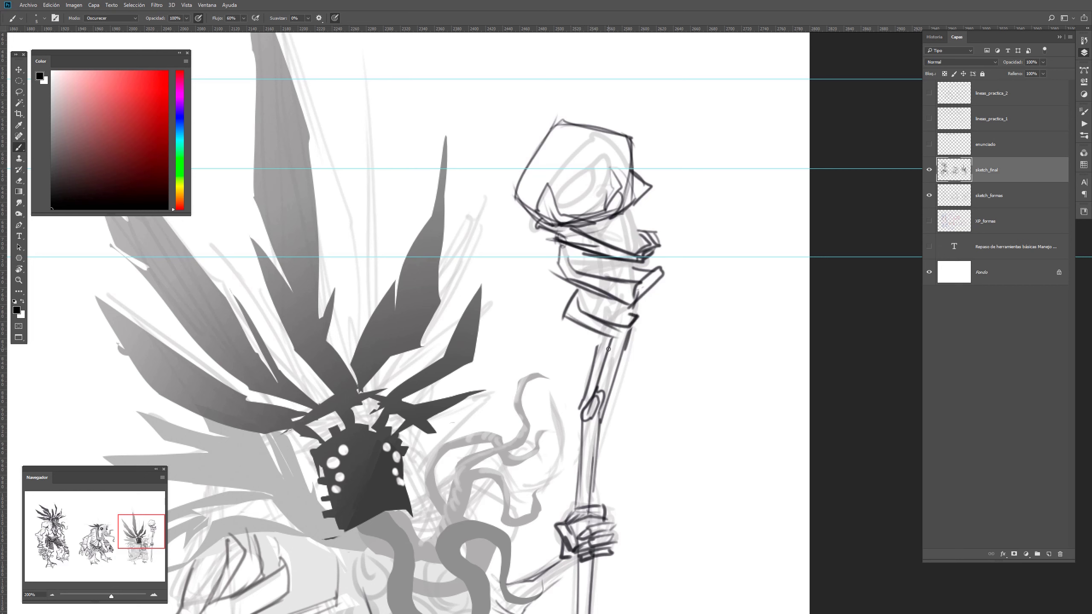
Erase parts of the upper shaft's lines and draw diagonal wrappings around it down toward the hand
{"action": "key", "text": "e"}
{"action": "mouse_move", "coordinate": [594, 369]}
{"action": "left_mouse_down"}
{"action": "mouse_move", "coordinate": [617, 394]}
{"action": "mouse_move", "coordinate": [612, 437]}
{"action": "left_mouse_up"}
{"action": "key", "text": "b"}
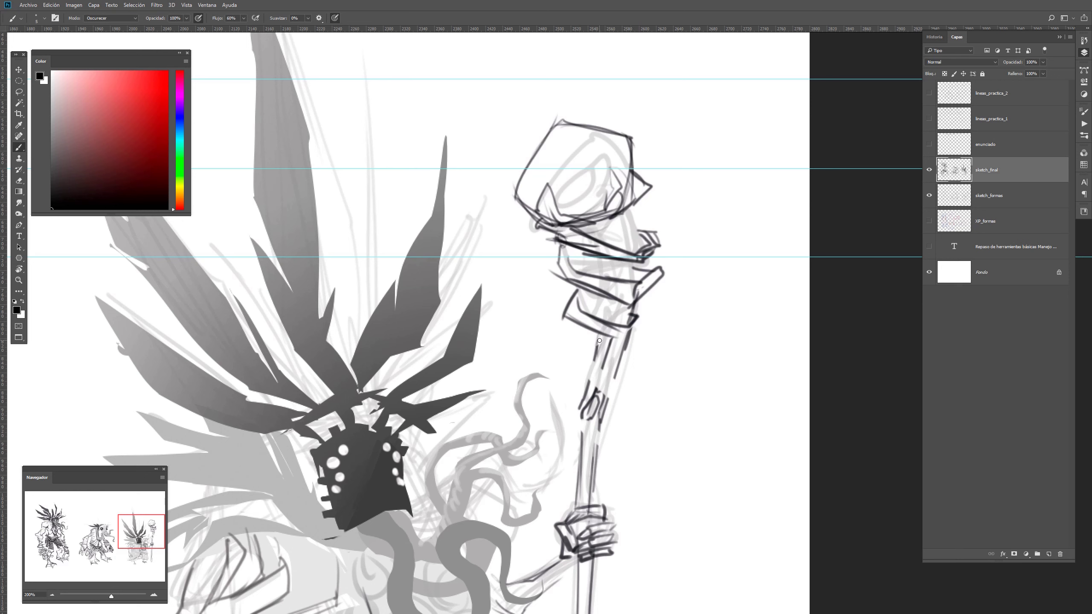
{"action": "mouse_move", "coordinate": [596, 362]}
{"action": "left_mouse_down"}
{"action": "mouse_move", "coordinate": [621, 380]}
{"action": "mouse_move", "coordinate": [609, 437]}
{"action": "left_mouse_up"}
{"action": "left_click_drag", "start_coordinate": [581, 426], "coordinate": [609, 450]}
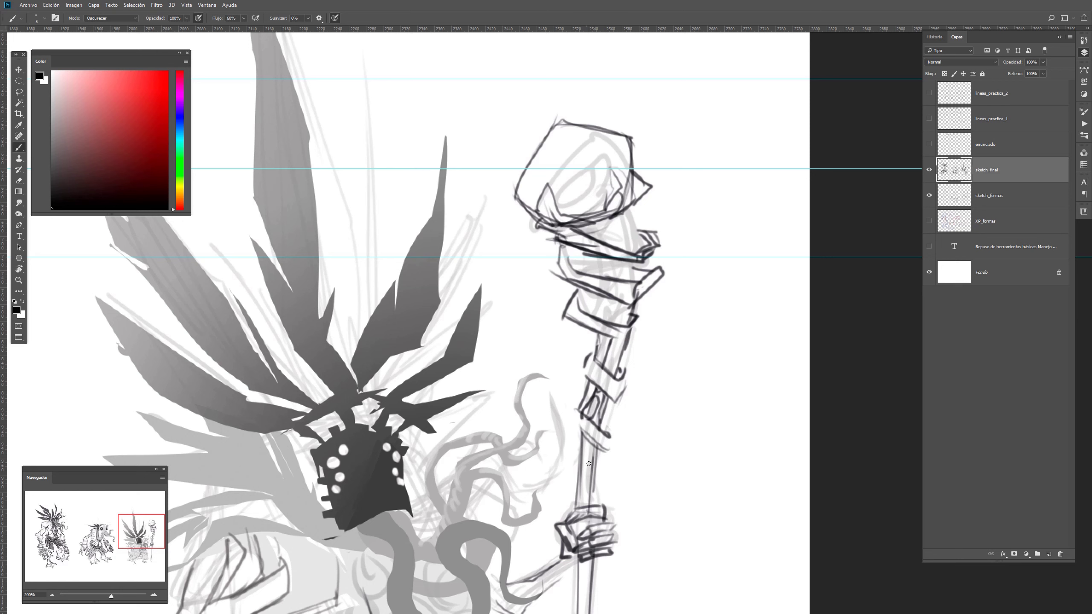
{"action": "key", "text": "e"}
{"action": "key", "text": "b"}
{"action": "mouse_move", "coordinate": [582, 451]}
{"action": "left_mouse_down"}
{"action": "mouse_move", "coordinate": [576, 466]}
{"action": "mouse_move", "coordinate": [599, 489]}
{"action": "mouse_move", "coordinate": [602, 471]}
{"action": "left_mouse_up"}
Try a nested square eye motif inside the staff head, and undo it
{"action": "mouse_move", "coordinate": [599, 170]}
{"action": "left_mouse_down"}
{"action": "mouse_move", "coordinate": [544, 183]}
{"action": "mouse_move", "coordinate": [588, 184]}
{"action": "mouse_move", "coordinate": [565, 147]}
{"action": "mouse_move", "coordinate": [563, 175]}
{"action": "mouse_move", "coordinate": [601, 156]}
{"action": "mouse_move", "coordinate": [570, 156]}
{"action": "mouse_move", "coordinate": [582, 157]}
{"action": "mouse_move", "coordinate": [586, 205]}
{"action": "left_mouse_up"}
{"action": "key", "text": "ctrl+z"}
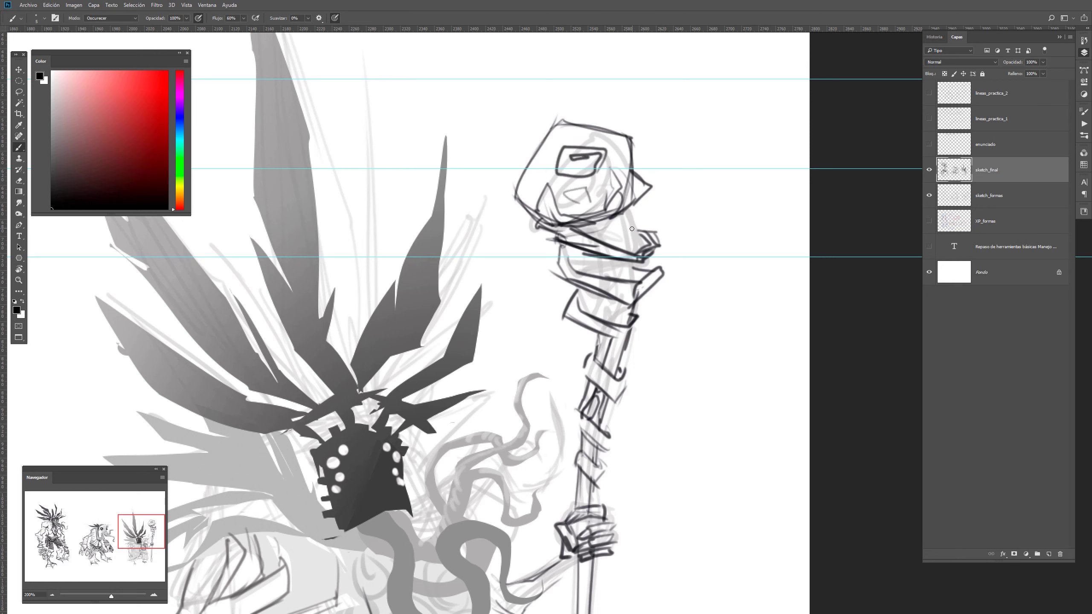
{"action": "key", "text": "ctrl+alt+z"}
{"action": "key", "text": "ctrl+alt+z"}
{"action": "key", "text": "ctrl+alt+z"}
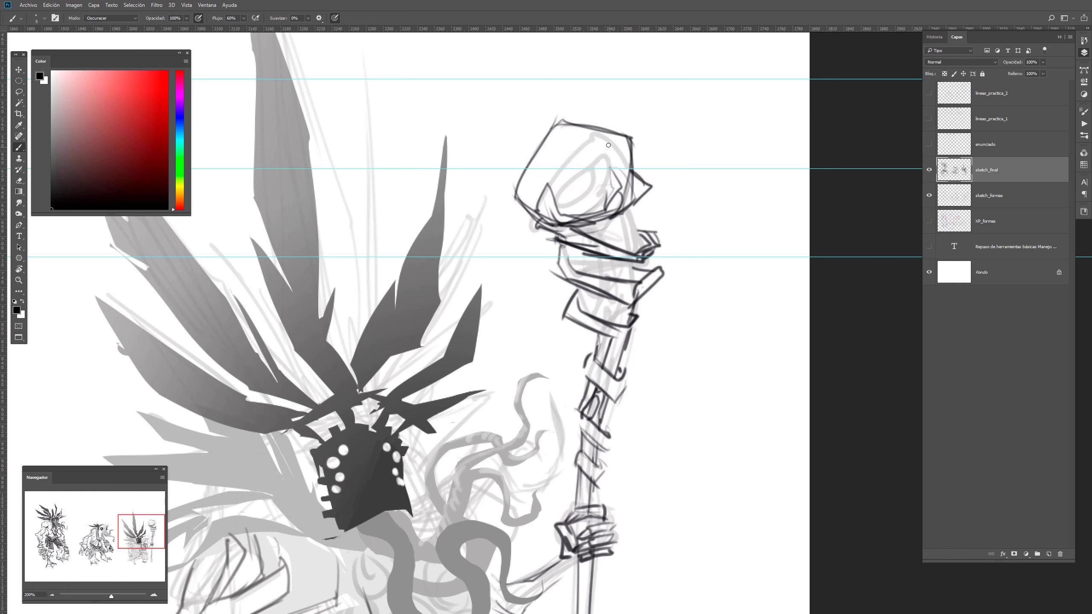
Draw curling spiral motifs across the faces of the staff head, undoing the unwanted stroke
{"action": "mouse_move", "coordinate": [608, 135]}
{"action": "left_mouse_down"}
{"action": "mouse_move", "coordinate": [574, 174]}
{"action": "mouse_move", "coordinate": [604, 169]}
{"action": "mouse_move", "coordinate": [597, 154]}
{"action": "mouse_move", "coordinate": [591, 165]}
{"action": "mouse_move", "coordinate": [588, 144]}
{"action": "mouse_move", "coordinate": [614, 147]}
{"action": "mouse_move", "coordinate": [605, 187]}
{"action": "mouse_move", "coordinate": [563, 195]}
{"action": "mouse_move", "coordinate": [580, 212]}
{"action": "mouse_move", "coordinate": [602, 199]}
{"action": "left_mouse_up"}
{"action": "mouse_move", "coordinate": [538, 155]}
{"action": "left_mouse_down"}
{"action": "mouse_move", "coordinate": [563, 120]}
{"action": "mouse_move", "coordinate": [545, 168]}
{"action": "mouse_move", "coordinate": [571, 142]}
{"action": "mouse_move", "coordinate": [554, 124]}
{"action": "mouse_move", "coordinate": [553, 172]}
{"action": "left_mouse_up"}
{"action": "key", "text": "ctrl+z"}
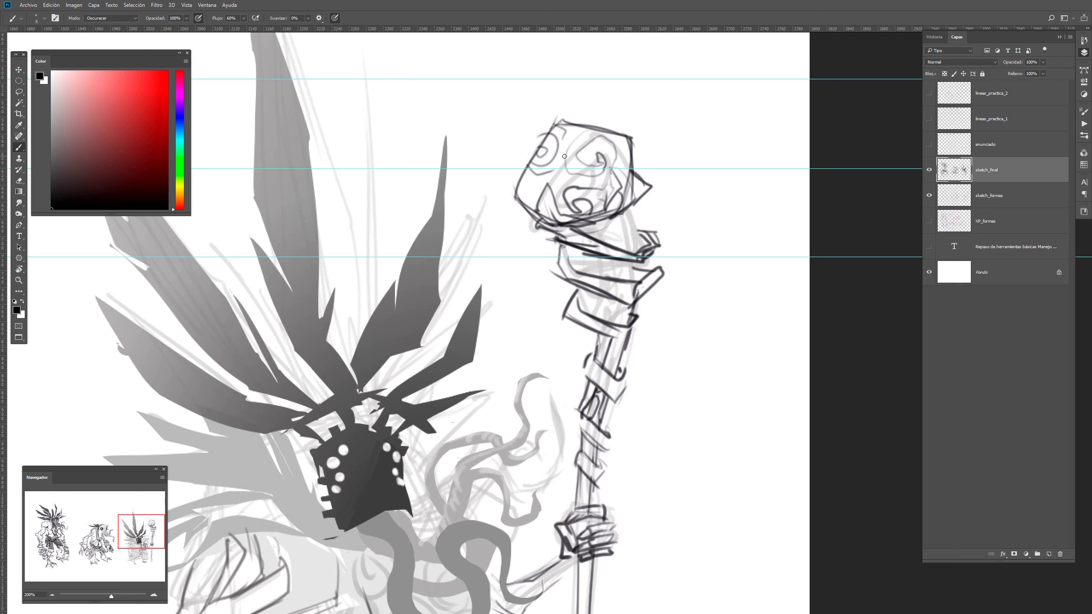
Hide the sketch_formas layer so that only the final sketch lines and fills show
{"action": "key", "text": "z"}
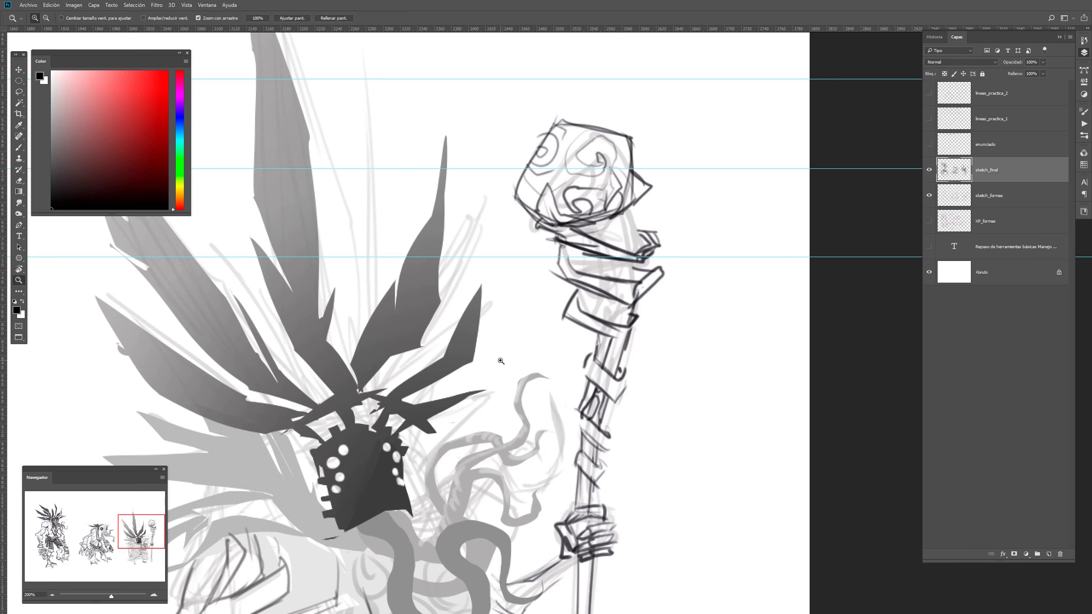
{"action": "left_click", "coordinate": [508, 365], "text": "alt"}
{"action": "left_click", "coordinate": [508, 365], "text": "alt"}
{"action": "left_click_drag", "start_coordinate": [513, 369], "coordinate": [620, 244]}
{"action": "left_click", "coordinate": [620, 243]}
{"action": "left_click", "coordinate": [620, 243]}
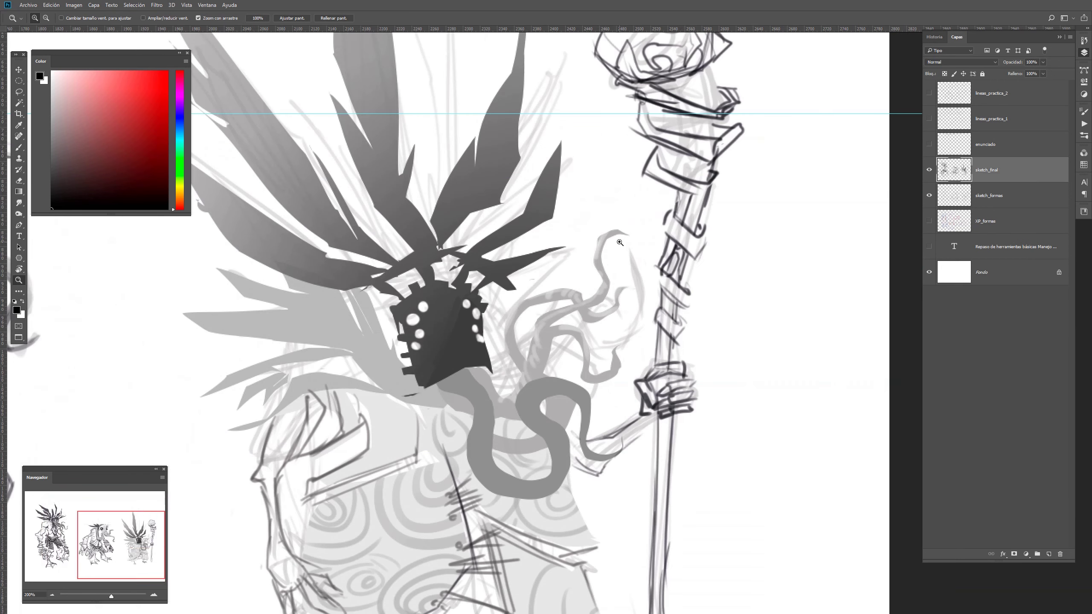
{"action": "left_click_drag", "start_coordinate": [614, 282], "coordinate": [662, 285]}
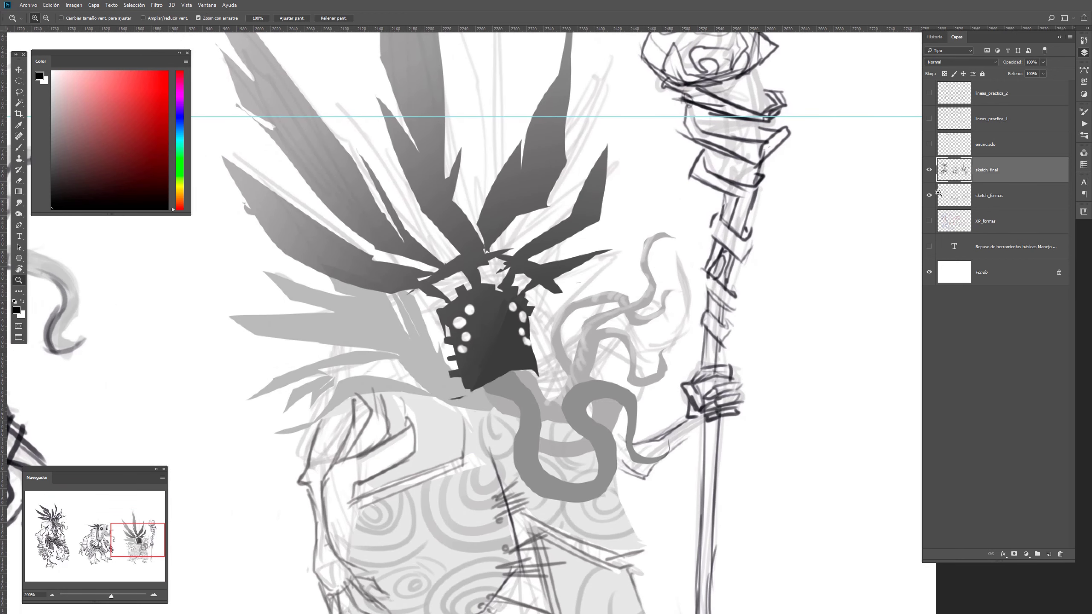
{"action": "left_click", "coordinate": [929, 195]}
{"action": "left_click", "coordinate": [577, 414], "text": "alt"}
{"action": "left_click", "coordinate": [579, 416], "text": "alt"}
{"action": "left_click", "coordinate": [579, 416], "text": "alt"}
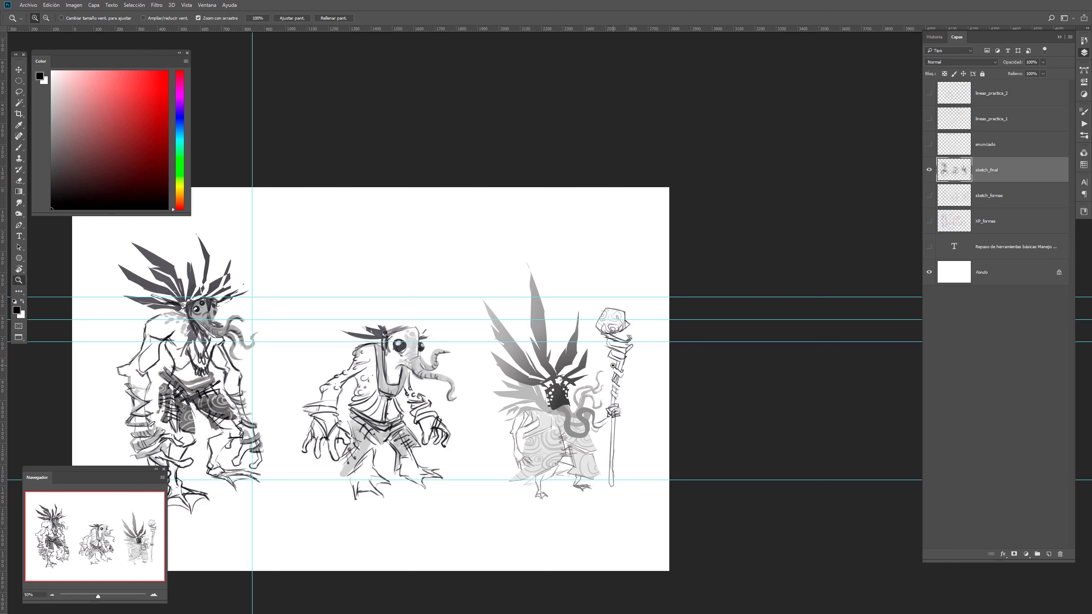
Shade the third creature's inner robe opening, upper arm and the area behind the mask in dark mid-gray
{"action": "left_click", "coordinate": [525, 459]}
{"action": "left_click", "coordinate": [524, 458]}
{"action": "left_click", "coordinate": [524, 459]}
{"action": "left_click_drag", "start_coordinate": [536, 461], "coordinate": [480, 404]}
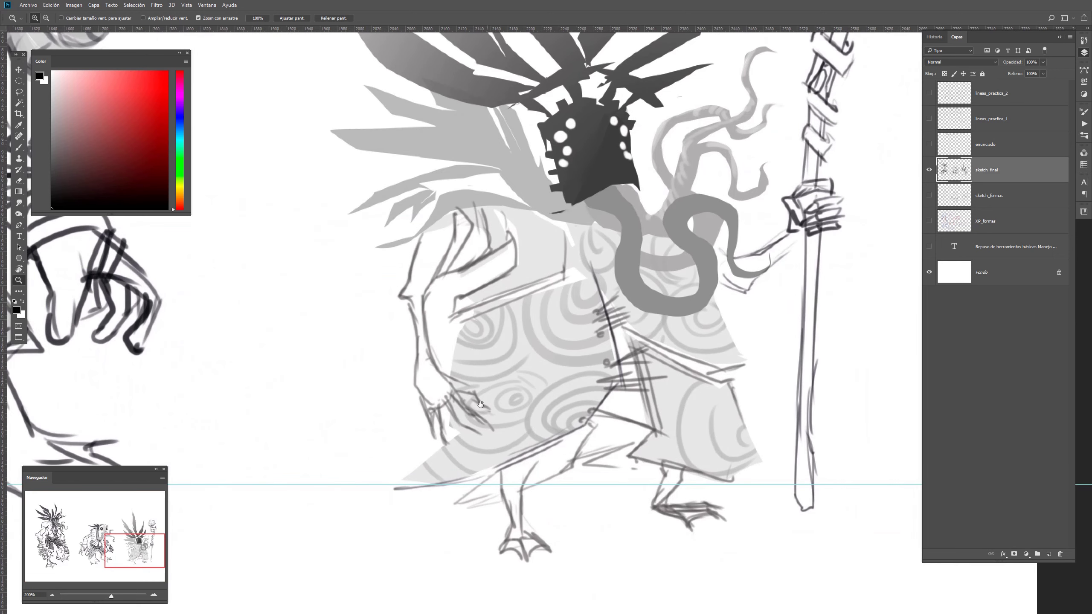
{"action": "key", "text": "b"}
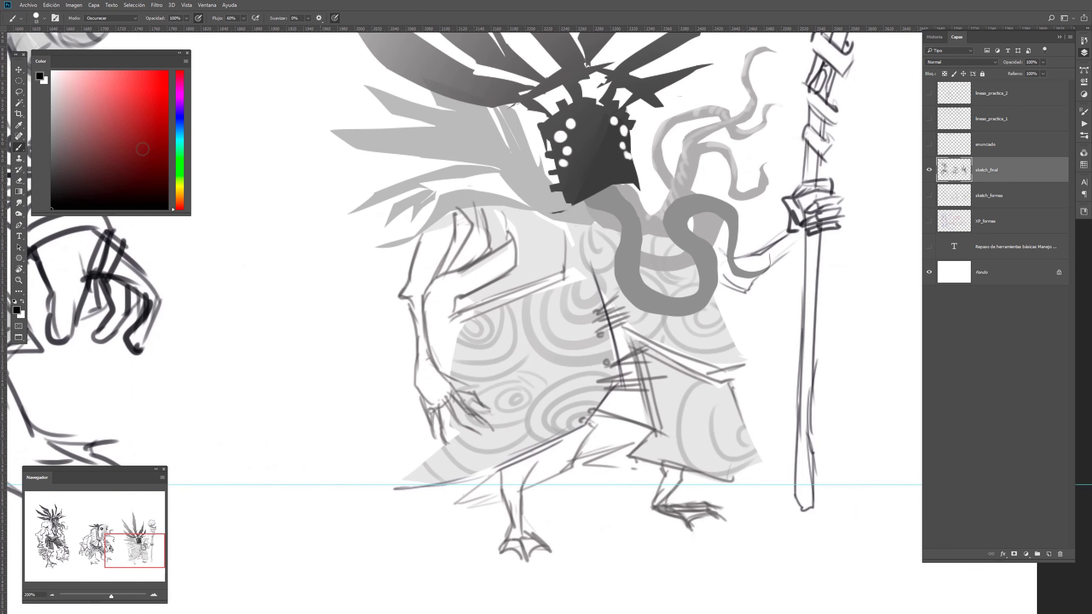
{"action": "key", "text": "alt"}
{"action": "mouse_move", "coordinate": [83, 195]}
{"action": "left_mouse_down"}
{"action": "mouse_move", "coordinate": [48, 179]}
{"action": "mouse_move", "coordinate": [38, 158]}
{"action": "left_mouse_up"}
{"action": "left_click_drag", "start_coordinate": [459, 211], "coordinate": [450, 263]}
{"action": "mouse_move", "coordinate": [606, 296]}
{"action": "left_mouse_down"}
{"action": "mouse_move", "coordinate": [637, 401]}
{"action": "mouse_move", "coordinate": [628, 381]}
{"action": "mouse_move", "coordinate": [609, 395]}
{"action": "mouse_move", "coordinate": [588, 444]}
{"action": "mouse_move", "coordinate": [601, 452]}
{"action": "mouse_move", "coordinate": [639, 428]}
{"action": "mouse_move", "coordinate": [532, 479]}
{"action": "mouse_move", "coordinate": [616, 443]}
{"action": "mouse_move", "coordinate": [588, 459]}
{"action": "mouse_move", "coordinate": [671, 470]}
{"action": "left_mouse_up"}
{"action": "mouse_move", "coordinate": [671, 470]}
{"action": "left_mouse_down"}
{"action": "mouse_move", "coordinate": [525, 472]}
{"action": "mouse_move", "coordinate": [574, 438]}
{"action": "left_mouse_up"}
{"action": "mouse_move", "coordinate": [567, 111]}
{"action": "left_mouse_down"}
{"action": "mouse_move", "coordinate": [570, 221]}
{"action": "mouse_move", "coordinate": [537, 275]}
{"action": "mouse_move", "coordinate": [554, 293]}
{"action": "mouse_move", "coordinate": [537, 223]}
{"action": "mouse_move", "coordinate": [565, 202]}
{"action": "mouse_move", "coordinate": [606, 203]}
{"action": "left_mouse_up"}
{"action": "mouse_move", "coordinate": [540, 193]}
{"action": "left_mouse_down"}
{"action": "mouse_move", "coordinate": [499, 183]}
{"action": "mouse_move", "coordinate": [518, 189]}
{"action": "mouse_move", "coordinate": [544, 169]}
{"action": "mouse_move", "coordinate": [606, 185]}
{"action": "left_mouse_up"}
{"action": "mouse_move", "coordinate": [533, 318]}
{"action": "left_mouse_down"}
{"action": "mouse_move", "coordinate": [507, 297]}
{"action": "mouse_move", "coordinate": [447, 295]}
{"action": "mouse_move", "coordinate": [504, 284]}
{"action": "mouse_move", "coordinate": [528, 314]}
{"action": "left_mouse_up"}
{"action": "left_click_drag", "start_coordinate": [336, 246], "coordinate": [466, 265]}
{"action": "key", "text": "ctrl+alt+z"}
{"action": "key", "text": "ctrl+alt+z"}
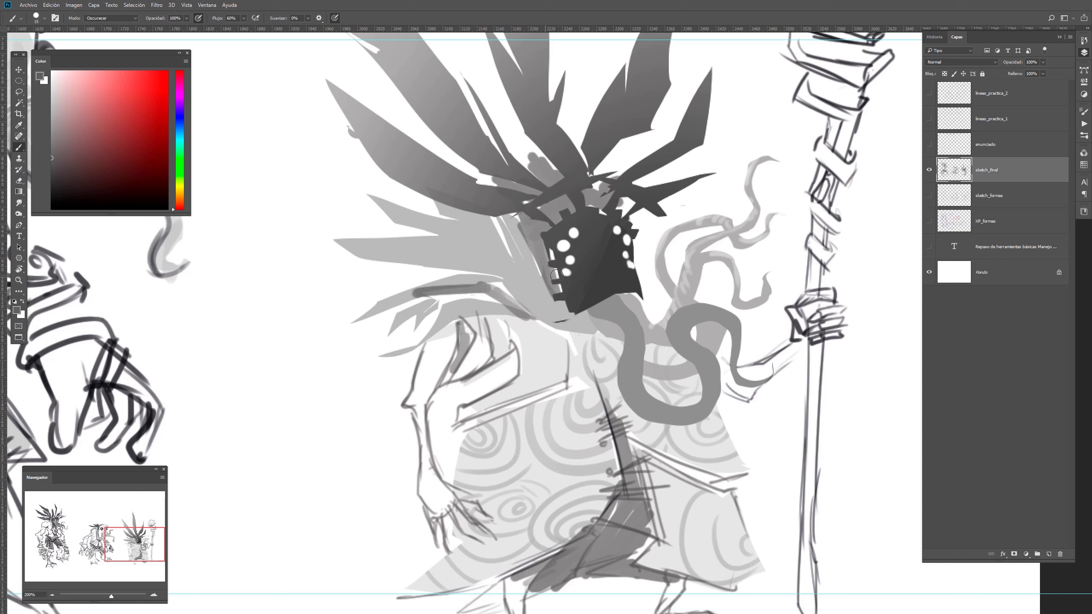
{"action": "key", "text": "ctrl+z"}
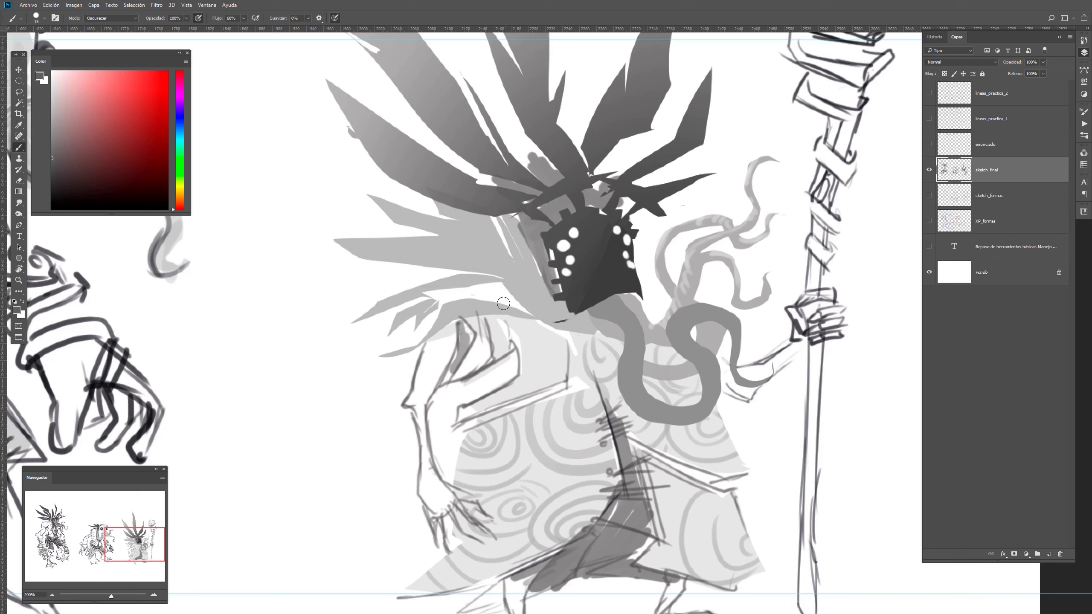
Lasso extra pointed feathers over the lower light-gray crest beside the mask, fill them with mid-gray and deselect
{"action": "key", "text": "l"}
{"action": "mouse_move", "coordinate": [595, 330]}
{"action": "left_mouse_down"}
{"action": "mouse_move", "coordinate": [569, 328]}
{"action": "mouse_move", "coordinate": [488, 277]}
{"action": "mouse_move", "coordinate": [334, 286]}
{"action": "mouse_move", "coordinate": [504, 322]}
{"action": "mouse_move", "coordinate": [468, 331]}
{"action": "mouse_move", "coordinate": [595, 331]}
{"action": "mouse_move", "coordinate": [489, 262]}
{"action": "mouse_move", "coordinate": [310, 197]}
{"action": "mouse_move", "coordinate": [401, 249]}
{"action": "mouse_move", "coordinate": [478, 270]}
{"action": "mouse_move", "coordinate": [427, 270]}
{"action": "mouse_move", "coordinate": [493, 283]}
{"action": "mouse_move", "coordinate": [556, 326]}
{"action": "left_mouse_up"}
{"action": "left_click_drag", "start_coordinate": [466, 184], "coordinate": [470, 240]}
{"action": "key", "text": "b"}
{"action": "mouse_move", "coordinate": [529, 390]}
{"action": "left_mouse_down"}
{"action": "mouse_move", "coordinate": [596, 389]}
{"action": "mouse_move", "coordinate": [341, 365]}
{"action": "mouse_move", "coordinate": [478, 369]}
{"action": "mouse_move", "coordinate": [278, 290]}
{"action": "mouse_move", "coordinate": [271, 256]}
{"action": "left_mouse_up"}
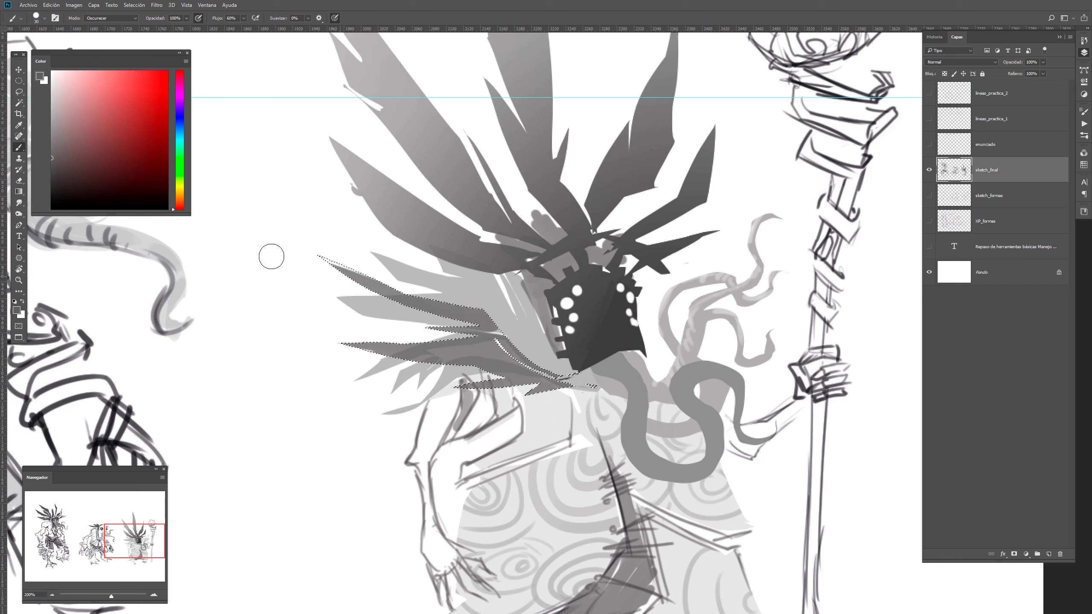
{"action": "left_click_drag", "start_coordinate": [386, 278], "coordinate": [336, 270]}
{"action": "key", "text": "ctrl+d"}
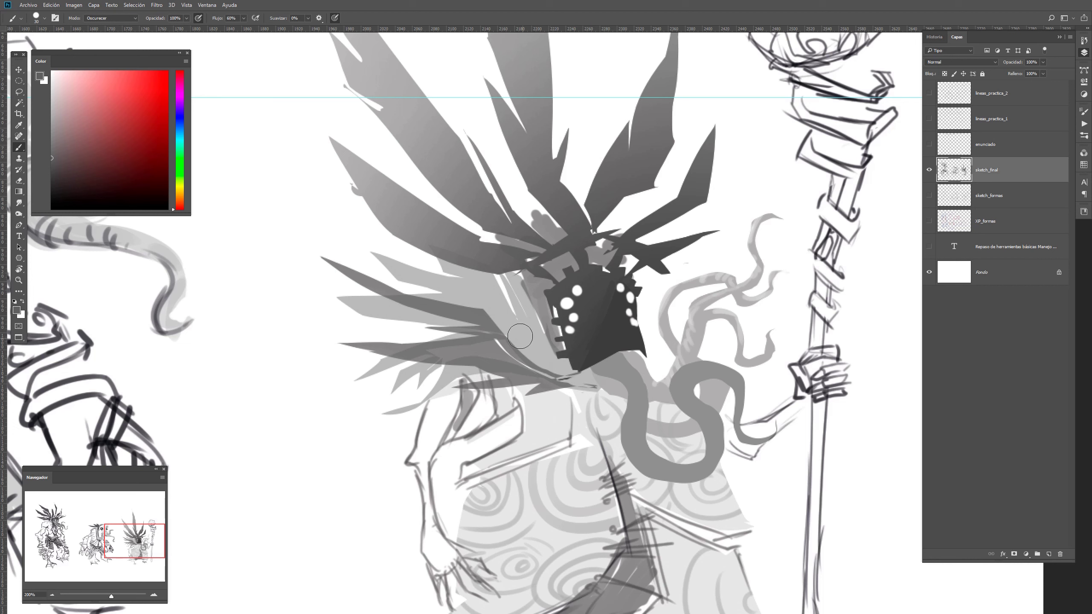
{"action": "key", "text": "bracketleft"}
{"action": "key", "text": "bracketleft"}
{"action": "key", "text": "bracketleft"}
{"action": "key", "text": "shift+b"}
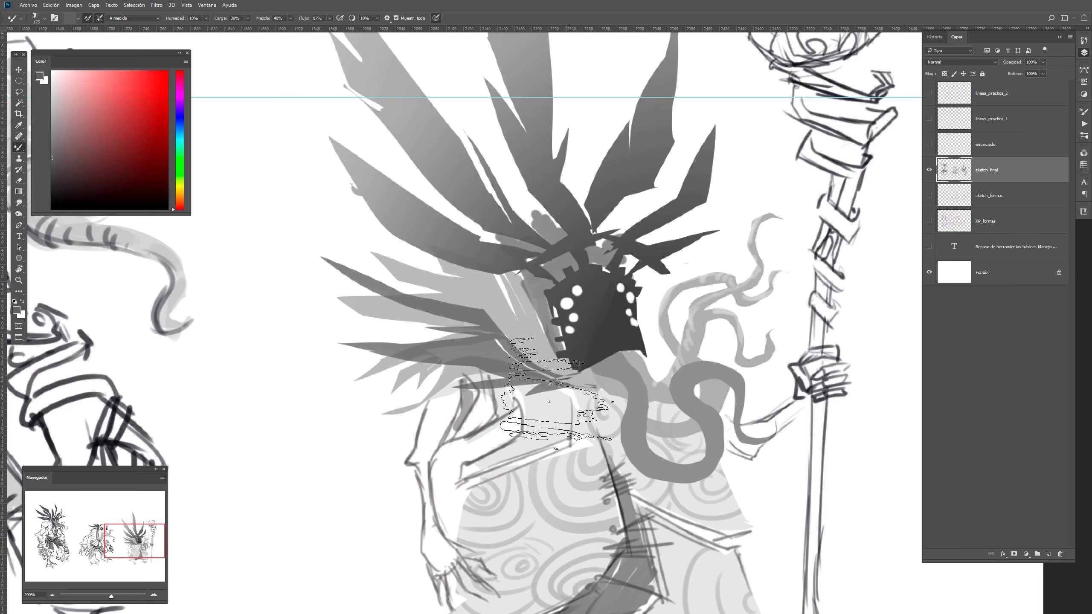
{"action": "left_click_drag", "start_coordinate": [90, 339], "coordinate": [647, 336]}
{"action": "left_click_drag", "start_coordinate": [341, 247], "coordinate": [1074, 455]}
{"action": "left_click_drag", "start_coordinate": [674, 390], "coordinate": [128, 255]}
{"action": "mouse_move", "coordinate": [574, 338]}
{"action": "left_mouse_down"}
{"action": "mouse_move", "coordinate": [203, 330]}
{"action": "mouse_move", "coordinate": [35, 308]}
{"action": "left_mouse_up"}
{"action": "left_click_drag", "start_coordinate": [505, 364], "coordinate": [514, 253]}
Select concentric hanging necklace bands with small pendants across the creature's chest, adding each shape to one Lasso selection
{"action": "key", "text": "l"}
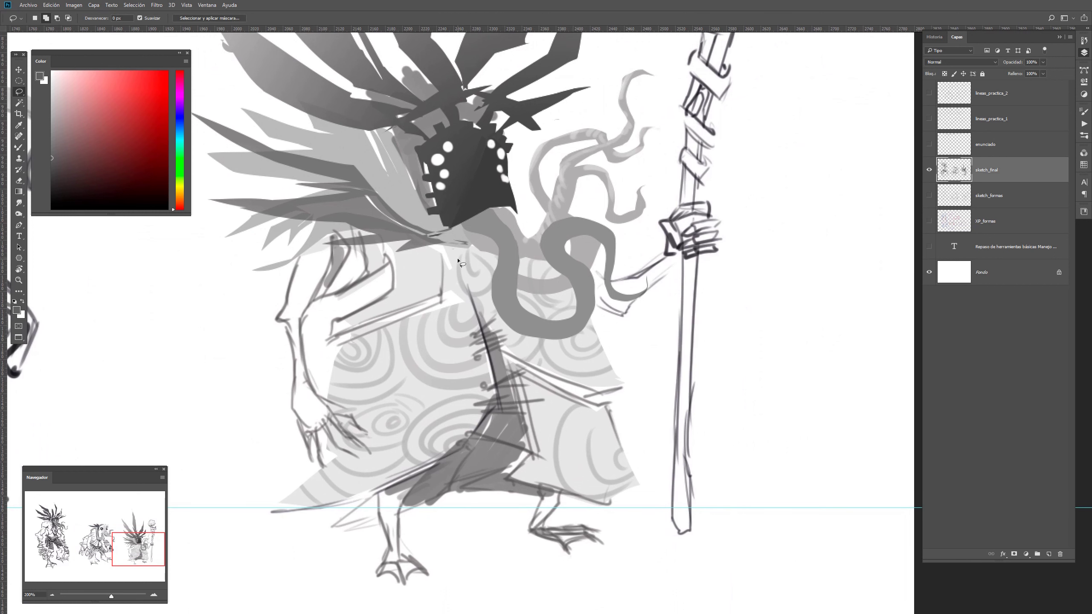
{"action": "mouse_move", "coordinate": [402, 232]}
{"action": "left_mouse_down"}
{"action": "mouse_move", "coordinate": [414, 281]}
{"action": "mouse_move", "coordinate": [460, 316]}
{"action": "mouse_move", "coordinate": [496, 305]}
{"action": "mouse_move", "coordinate": [435, 297]}
{"action": "mouse_move", "coordinate": [407, 236]}
{"action": "mouse_move", "coordinate": [405, 277]}
{"action": "mouse_move", "coordinate": [427, 341]}
{"action": "mouse_move", "coordinate": [478, 351]}
{"action": "mouse_move", "coordinate": [530, 343]}
{"action": "mouse_move", "coordinate": [516, 330]}
{"action": "mouse_move", "coordinate": [502, 343]}
{"action": "mouse_move", "coordinate": [433, 339]}
{"action": "mouse_move", "coordinate": [390, 250]}
{"action": "mouse_move", "coordinate": [439, 282]}
{"action": "mouse_move", "coordinate": [489, 286]}
{"action": "mouse_move", "coordinate": [497, 265]}
{"action": "mouse_move", "coordinate": [490, 252]}
{"action": "mouse_move", "coordinate": [464, 281]}
{"action": "mouse_move", "coordinate": [422, 267]}
{"action": "mouse_move", "coordinate": [465, 289]}
{"action": "mouse_move", "coordinate": [482, 279]}
{"action": "mouse_move", "coordinate": [478, 240]}
{"action": "mouse_move", "coordinate": [477, 280]}
{"action": "mouse_move", "coordinate": [447, 284]}
{"action": "mouse_move", "coordinate": [415, 232]}
{"action": "mouse_move", "coordinate": [446, 264]}
{"action": "mouse_move", "coordinate": [465, 255]}
{"action": "mouse_move", "coordinate": [448, 241]}
{"action": "mouse_move", "coordinate": [459, 267]}
{"action": "left_mouse_up"}
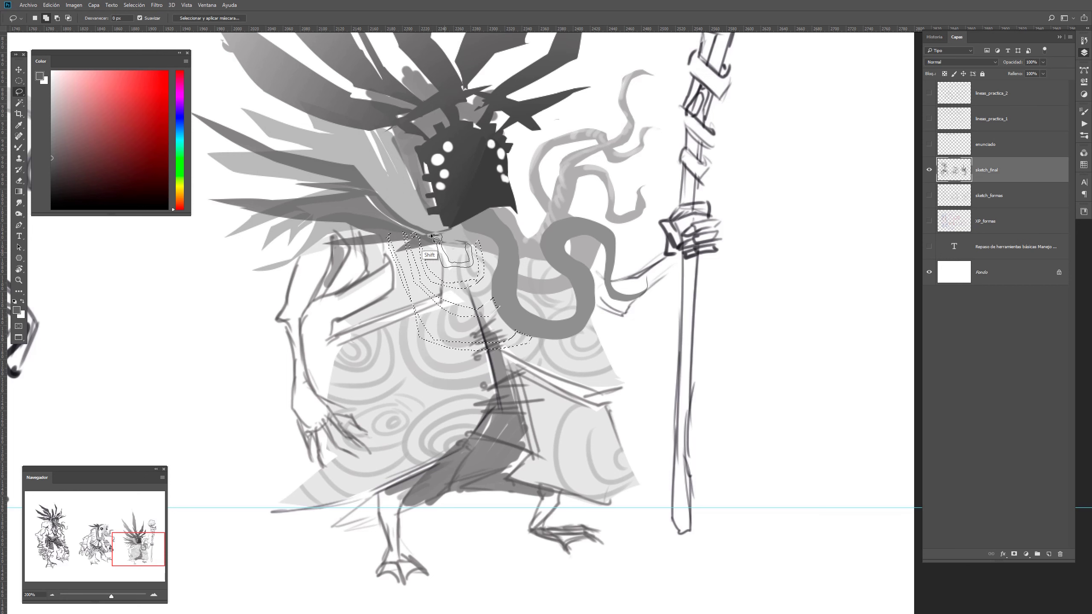
{"action": "mouse_move", "coordinate": [372, 236]}
{"action": "left_mouse_down", "text": "shift"}
{"action": "mouse_move", "coordinate": [413, 365]}
{"action": "mouse_move", "coordinate": [504, 386]}
{"action": "mouse_move", "coordinate": [545, 338]}
{"action": "left_mouse_up", "text": "shift"}
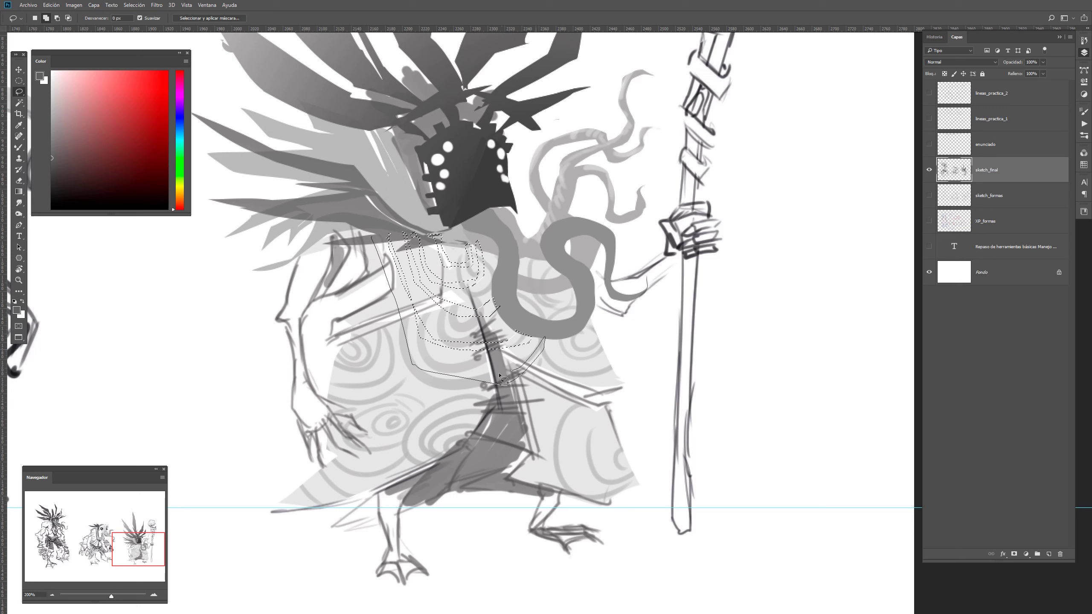
{"action": "left_click_drag", "start_coordinate": [500, 376], "coordinate": [426, 356]}
{"action": "left_click_drag", "start_coordinate": [382, 252], "coordinate": [372, 238]}
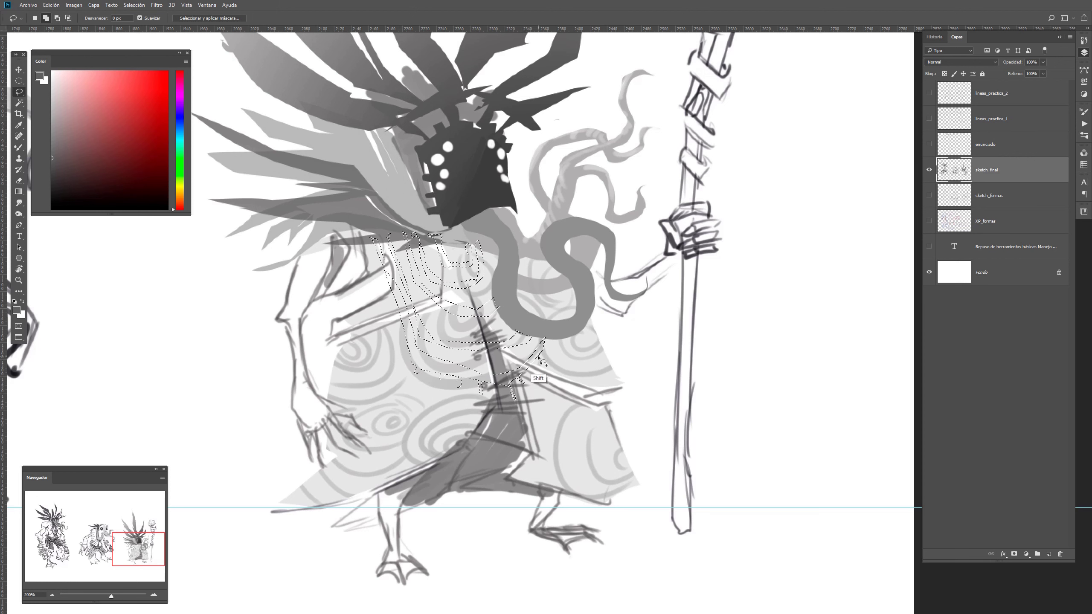
{"action": "mouse_move", "coordinate": [424, 388]}
{"action": "left_mouse_down"}
{"action": "mouse_move", "coordinate": [406, 395]}
{"action": "mouse_move", "coordinate": [420, 381]}
{"action": "left_mouse_up"}
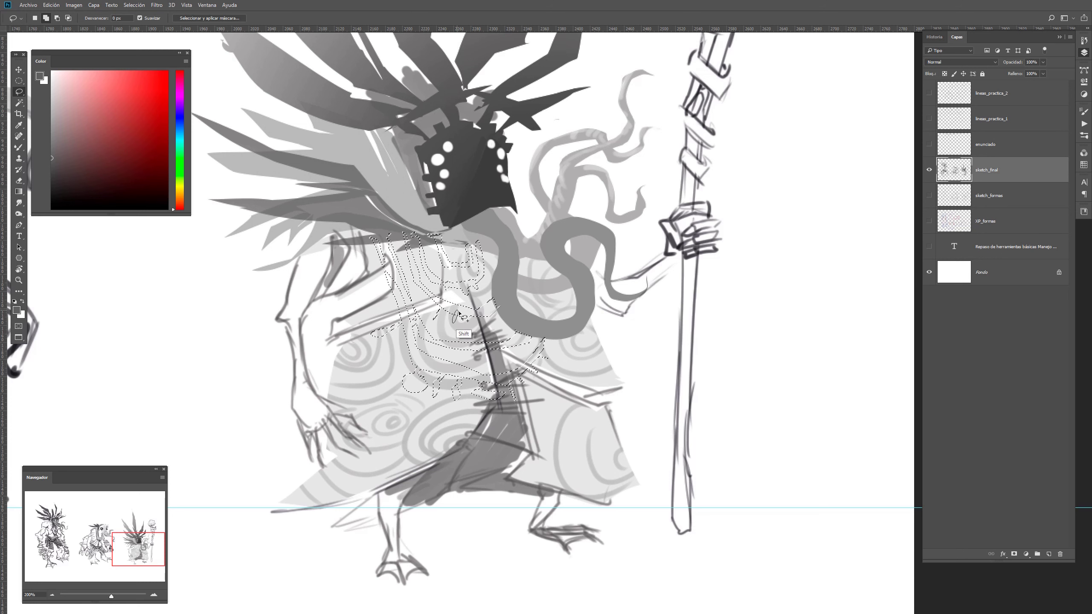
Fill the selected necklace with mid-gray on the lower bands and near-black on the upper bands
{"action": "key", "text": "b"}
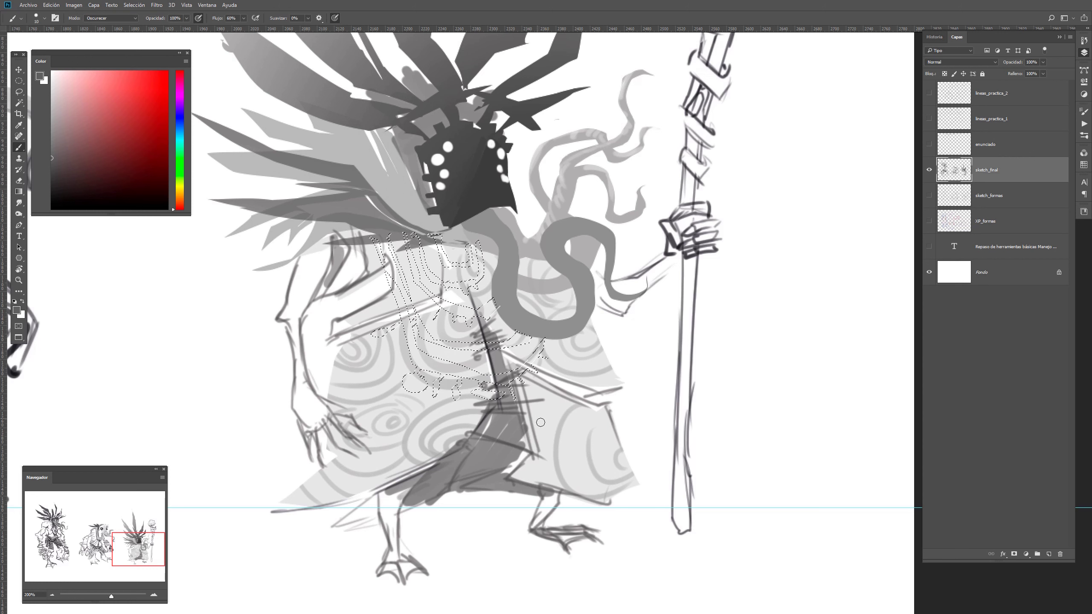
{"action": "mouse_move", "coordinate": [530, 359]}
{"action": "left_mouse_down"}
{"action": "mouse_move", "coordinate": [497, 358]}
{"action": "mouse_move", "coordinate": [365, 406]}
{"action": "mouse_move", "coordinate": [440, 361]}
{"action": "mouse_move", "coordinate": [328, 303]}
{"action": "mouse_move", "coordinate": [346, 273]}
{"action": "mouse_move", "coordinate": [438, 284]}
{"action": "left_mouse_up"}
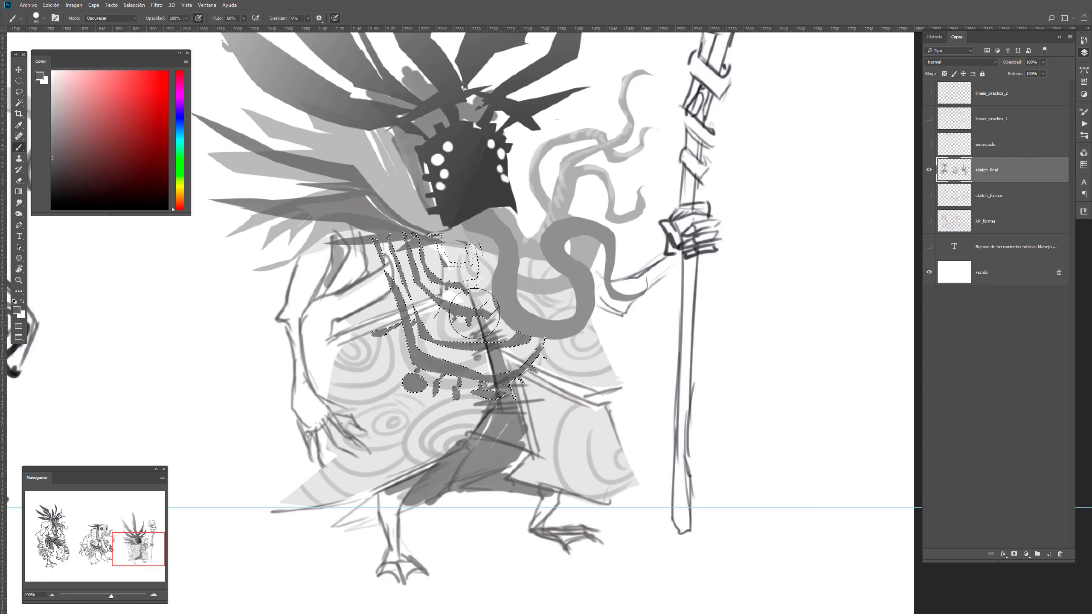
{"action": "left_click_drag", "start_coordinate": [67, 177], "coordinate": [40, 181]}
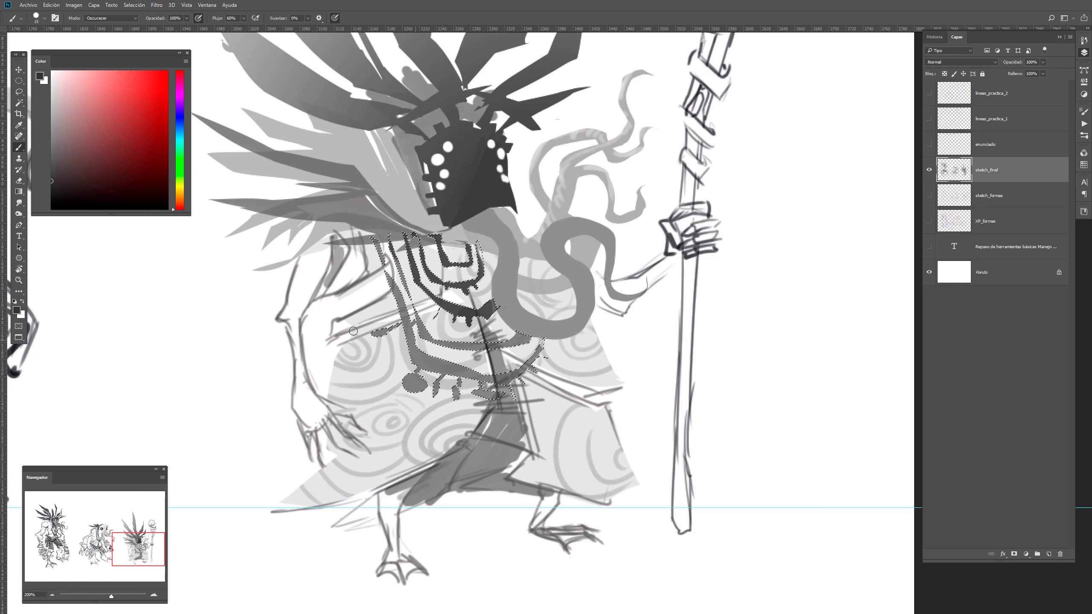
Set the brush blend mode to Normal, paint lighter gray stripes and accents on the necklace bands and round pendant, and deselect
{"action": "key", "text": "bracketleft"}
{"action": "left_click_drag", "start_coordinate": [58, 135], "coordinate": [17, 139]}
{"action": "left_click", "coordinate": [110, 18]}
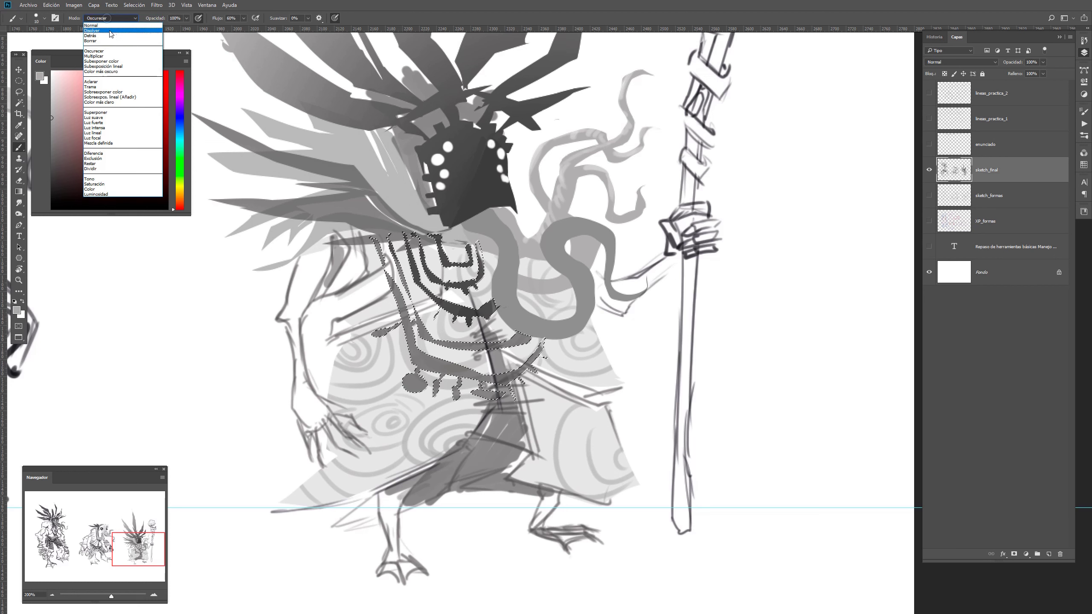
{"action": "left_click", "coordinate": [111, 22]}
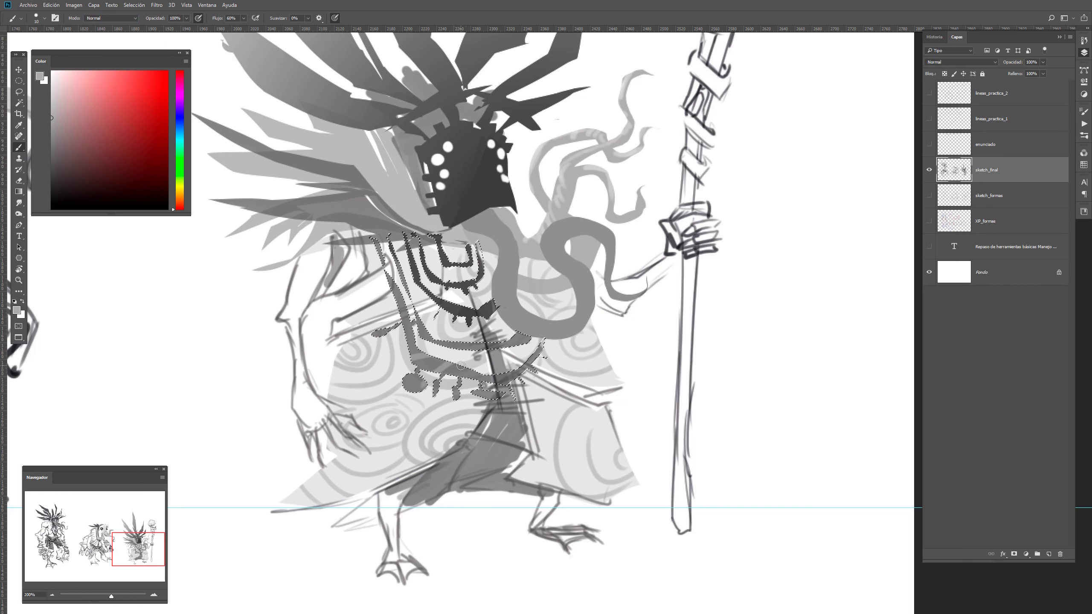
{"action": "left_click_drag", "start_coordinate": [60, 117], "coordinate": [17, 94]}
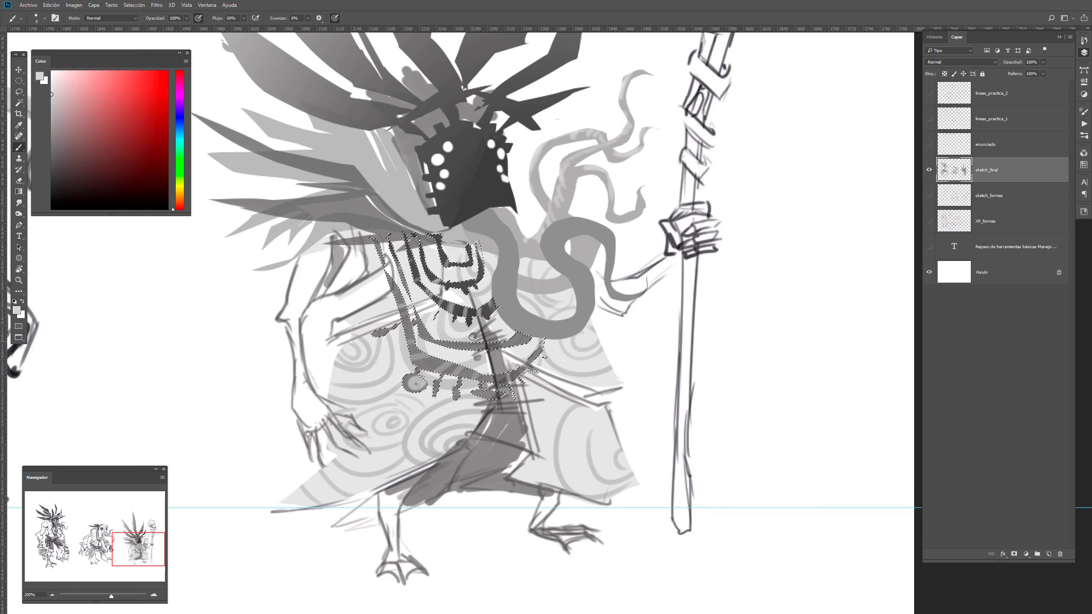
{"action": "key", "text": "x"}
{"action": "left_click", "coordinate": [460, 310], "text": "alt"}
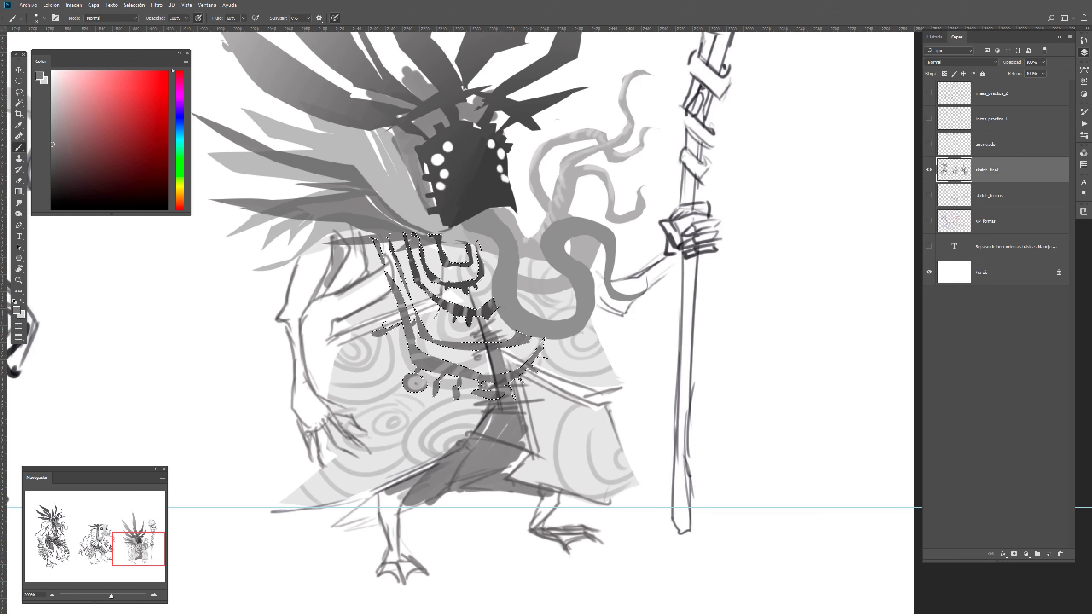
{"action": "key", "text": "x"}
{"action": "key", "text": "x"}
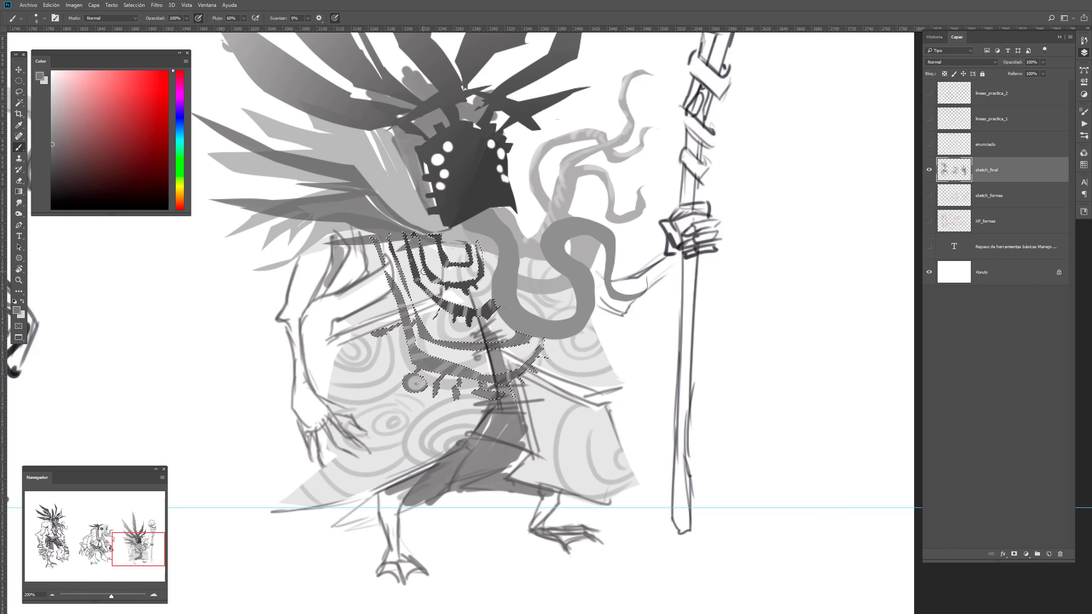
{"action": "key", "text": "x"}
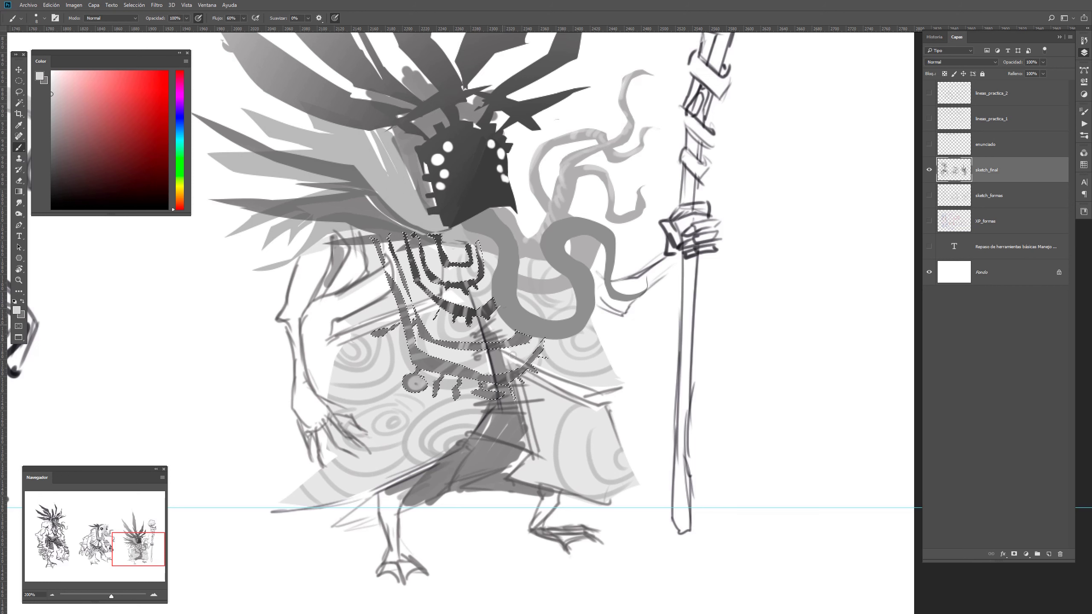
{"action": "key", "text": "x"}
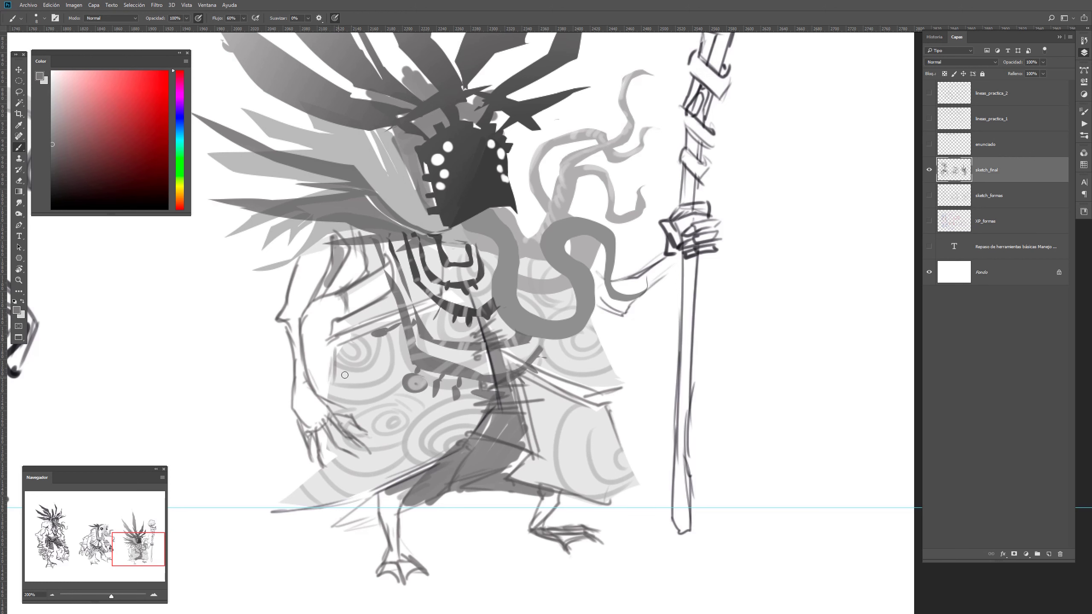
Compare the third creature's values with the two neighbouring creature sketches in an overview of the canvas
{"action": "key", "text": "z"}
{"action": "left_click", "coordinate": [391, 444], "text": "alt"}
{"action": "left_click", "coordinate": [391, 444], "text": "alt"}
{"action": "left_click", "coordinate": [412, 433]}
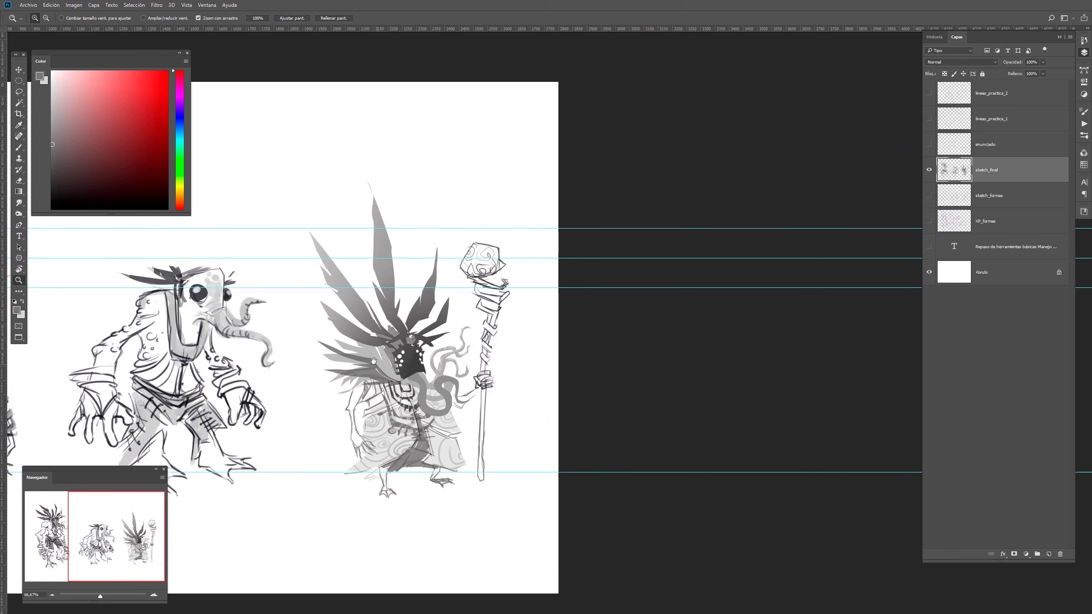
{"action": "left_click_drag", "start_coordinate": [419, 430], "coordinate": [657, 389]}
{"action": "left_click_drag", "start_coordinate": [454, 319], "coordinate": [593, 381]}
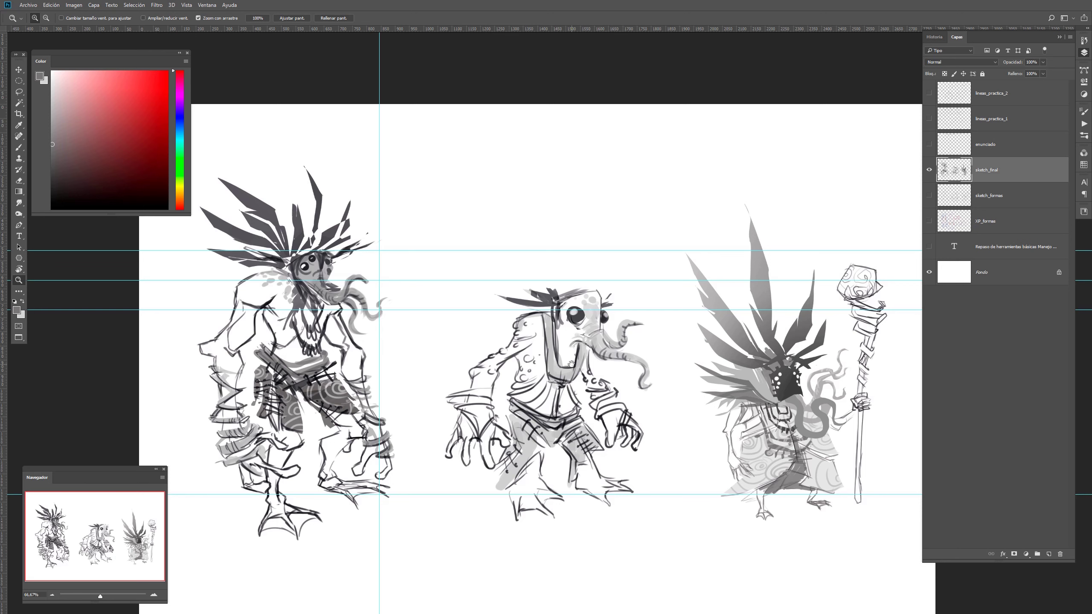
Set the brush blend mode to Darken (Oscurecer) and shade the upper bands and spike under the staff head mid-gray
{"action": "double_click", "coordinate": [833, 279]}
{"action": "left_click_drag", "start_coordinate": [834, 280], "coordinate": [577, 217]}
{"action": "key", "text": "b"}
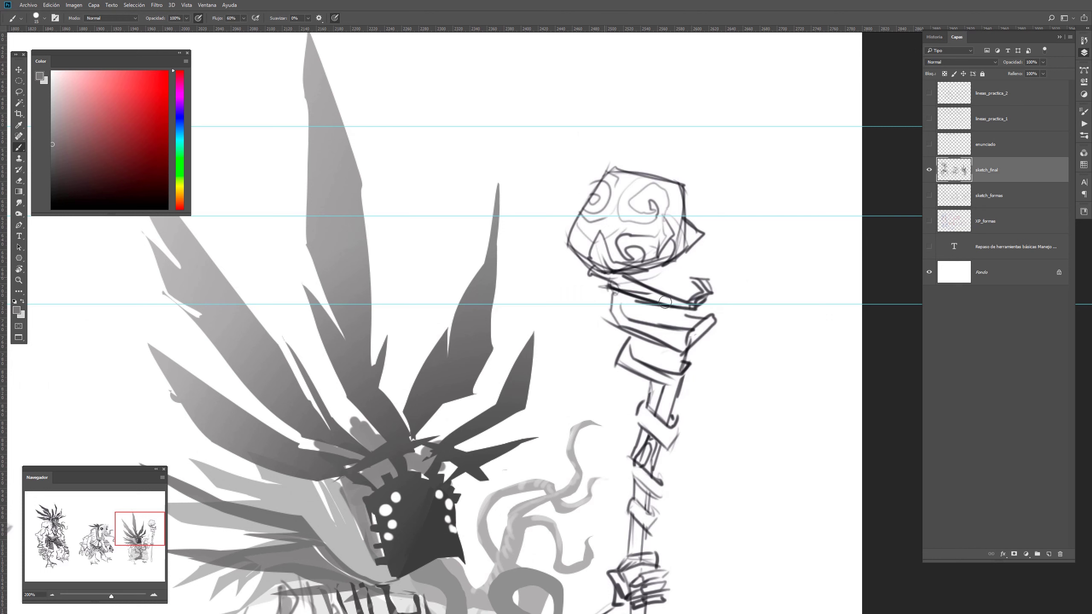
{"action": "left_click_drag", "start_coordinate": [606, 274], "coordinate": [705, 309]}
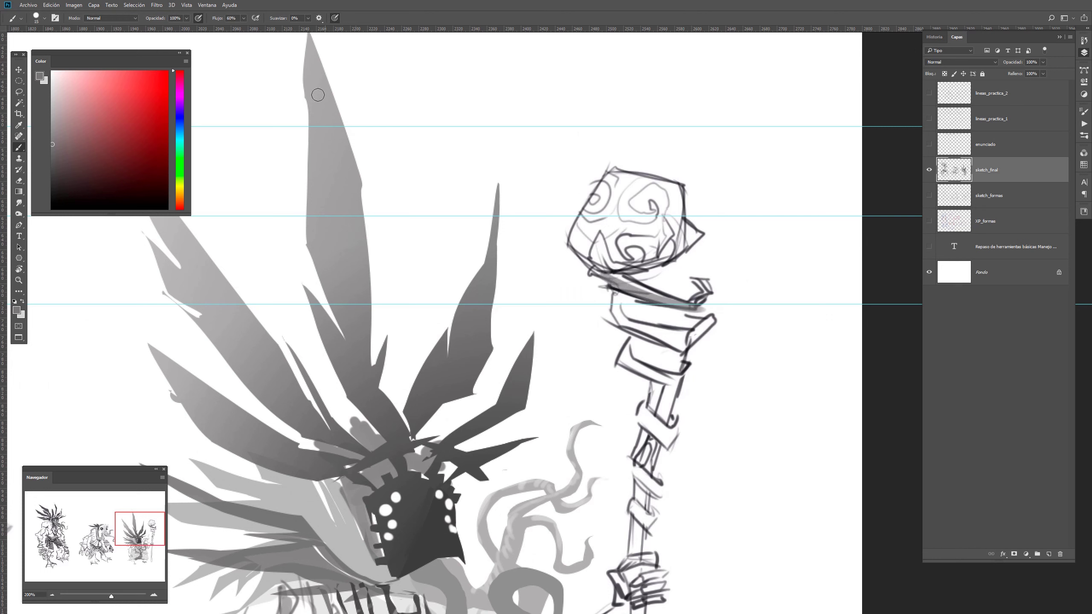
{"action": "key", "text": "ctrl+z"}
{"action": "left_click", "coordinate": [121, 19]}
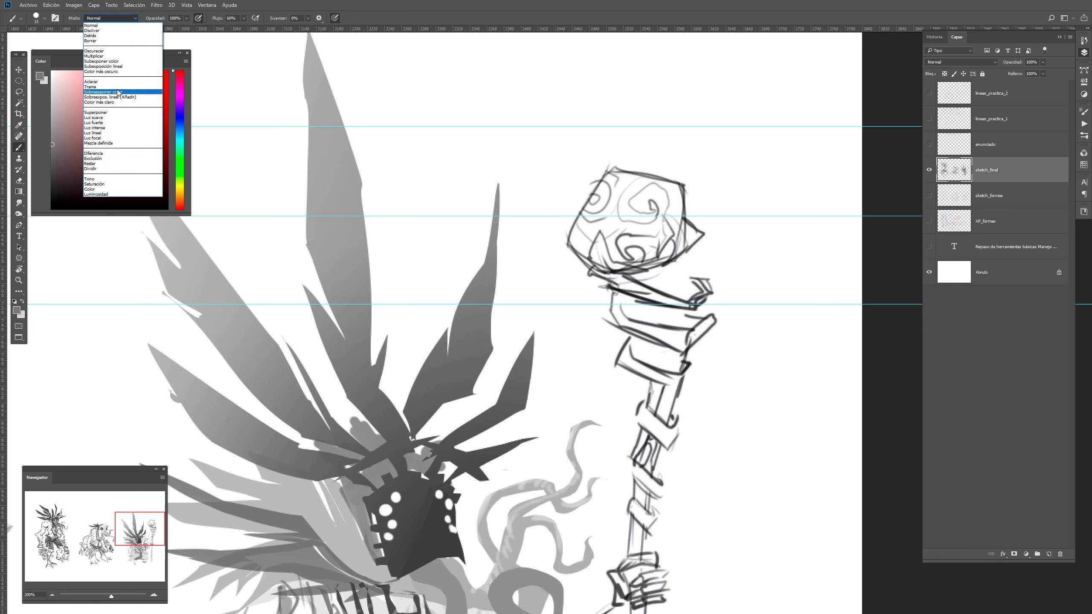
{"action": "left_click", "coordinate": [108, 51]}
{"action": "mouse_move", "coordinate": [595, 239]}
{"action": "left_mouse_down"}
{"action": "mouse_move", "coordinate": [647, 296]}
{"action": "mouse_move", "coordinate": [699, 289]}
{"action": "mouse_move", "coordinate": [688, 292]}
{"action": "mouse_move", "coordinate": [687, 276]}
{"action": "mouse_move", "coordinate": [681, 297]}
{"action": "mouse_move", "coordinate": [643, 275]}
{"action": "left_mouse_up"}
{"action": "mouse_move", "coordinate": [639, 312]}
{"action": "left_mouse_down"}
{"action": "mouse_move", "coordinate": [622, 318]}
{"action": "mouse_move", "coordinate": [676, 323]}
{"action": "mouse_move", "coordinate": [627, 304]}
{"action": "mouse_move", "coordinate": [653, 310]}
{"action": "left_mouse_up"}
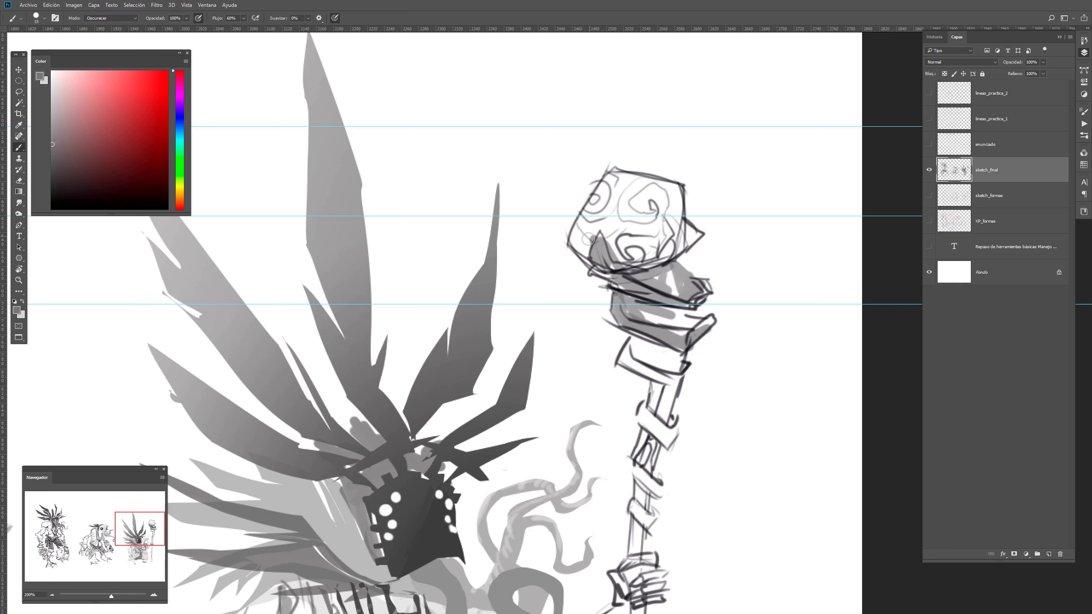
Tint the staff head light gray and shade the lowest band and the shaft wrappings mid-gray
{"action": "key", "text": "x"}
{"action": "mouse_move", "coordinate": [597, 222]}
{"action": "left_mouse_down"}
{"action": "mouse_move", "coordinate": [582, 244]}
{"action": "mouse_move", "coordinate": [580, 229]}
{"action": "mouse_move", "coordinate": [611, 201]}
{"action": "mouse_move", "coordinate": [621, 249]}
{"action": "mouse_move", "coordinate": [633, 241]}
{"action": "mouse_move", "coordinate": [608, 200]}
{"action": "mouse_move", "coordinate": [644, 230]}
{"action": "mouse_move", "coordinate": [634, 230]}
{"action": "mouse_move", "coordinate": [640, 254]}
{"action": "left_mouse_up"}
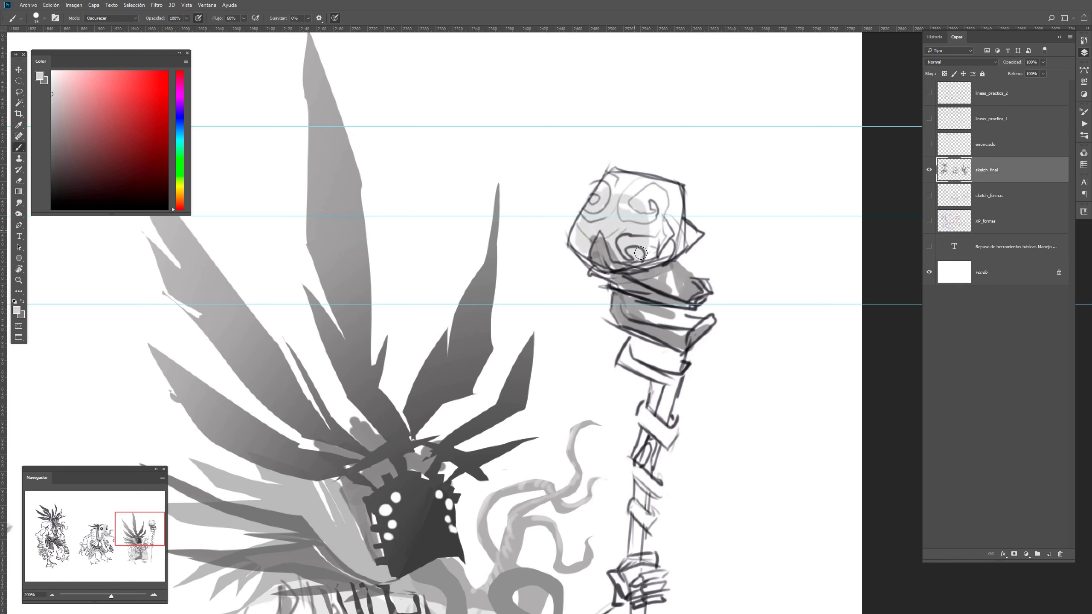
{"action": "key", "text": "x"}
{"action": "mouse_move", "coordinate": [644, 347]}
{"action": "left_mouse_down"}
{"action": "mouse_move", "coordinate": [675, 368]}
{"action": "mouse_move", "coordinate": [620, 352]}
{"action": "mouse_move", "coordinate": [670, 381]}
{"action": "mouse_move", "coordinate": [644, 419]}
{"action": "mouse_move", "coordinate": [639, 463]}
{"action": "mouse_move", "coordinate": [652, 450]}
{"action": "mouse_move", "coordinate": [639, 474]}
{"action": "mouse_move", "coordinate": [663, 495]}
{"action": "mouse_move", "coordinate": [629, 503]}
{"action": "left_mouse_up"}
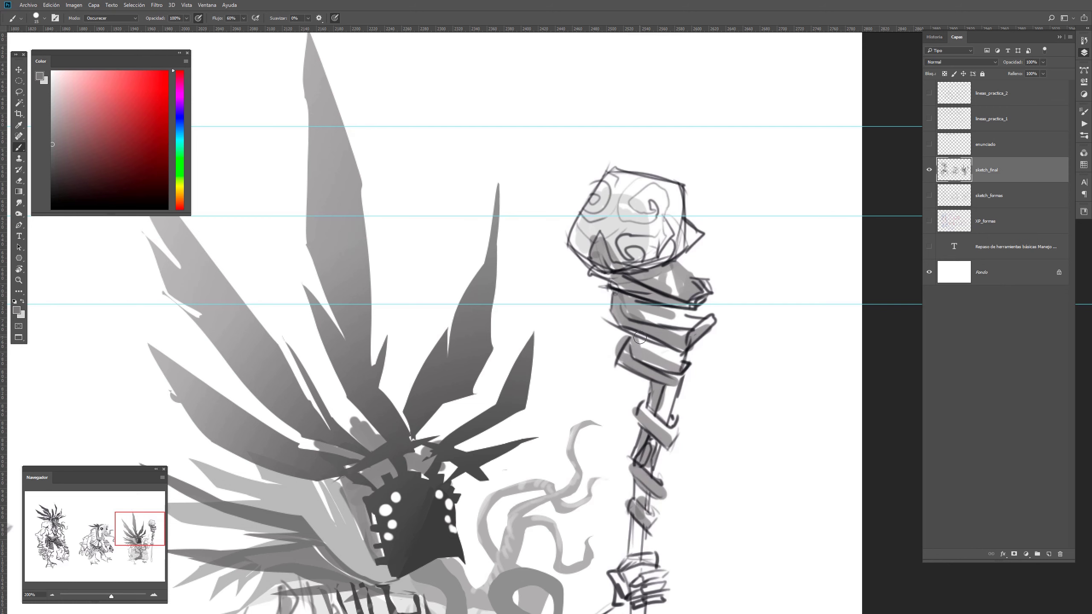
Paint short mid-gray wrapping marks along the lower part of the staff shaft with a smaller brush, using a rotated canvas view
{"action": "scroll", "coordinate": [639, 337], "scroll_direction": "down", "scroll_amount": 5}
{"action": "key", "text": "r"}
{"action": "left_click_drag", "start_coordinate": [660, 457], "coordinate": [740, 123]}
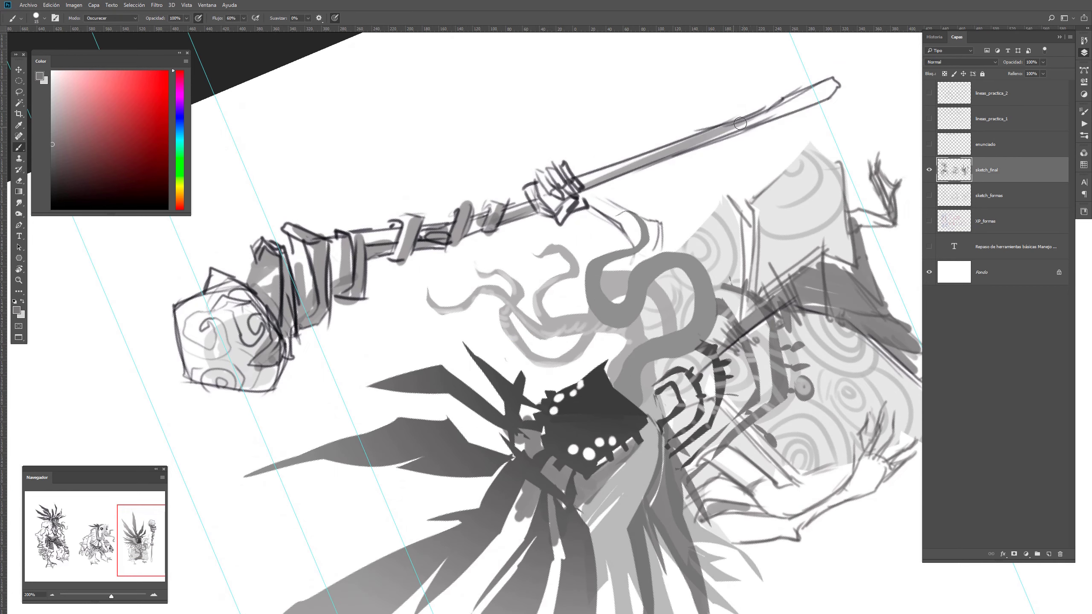
{"action": "key", "text": "ctrl+z"}
{"action": "key", "text": "bracketleft"}
{"action": "key", "text": "bracketleft"}
{"action": "mouse_move", "coordinate": [587, 194]}
{"action": "left_mouse_down"}
{"action": "mouse_move", "coordinate": [597, 167]}
{"action": "mouse_move", "coordinate": [616, 171]}
{"action": "mouse_move", "coordinate": [618, 160]}
{"action": "mouse_move", "coordinate": [645, 164]}
{"action": "mouse_move", "coordinate": [642, 153]}
{"action": "mouse_move", "coordinate": [688, 152]}
{"action": "left_mouse_up"}
{"action": "key", "text": "ctrl+z"}
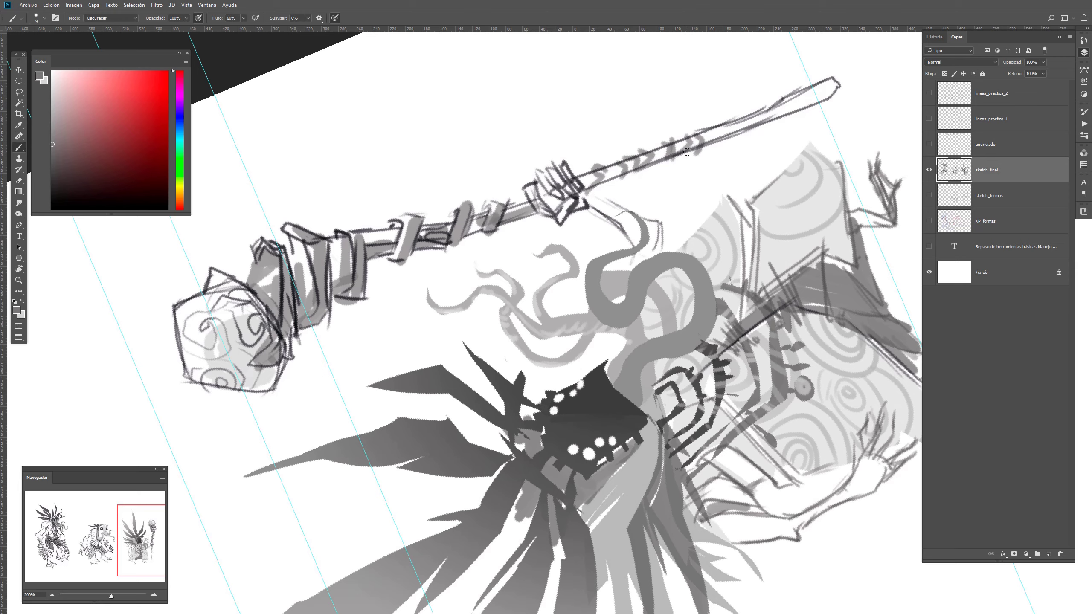
{"action": "key", "text": "Escape"}
{"action": "key", "text": "z"}
{"action": "left_click", "coordinate": [521, 336], "text": "alt"}
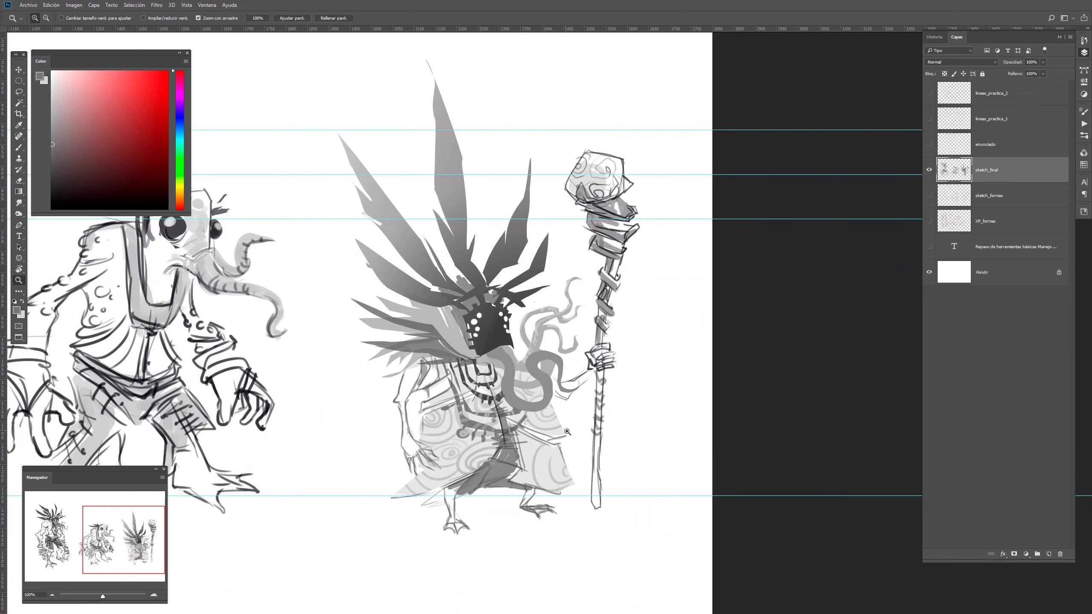
Pick a dark gray and darken the edge of the thick tentacle where it curves down from the mask
{"action": "left_click_drag", "start_coordinate": [526, 383], "coordinate": [555, 300]}
{"action": "left_click", "coordinate": [556, 299]}
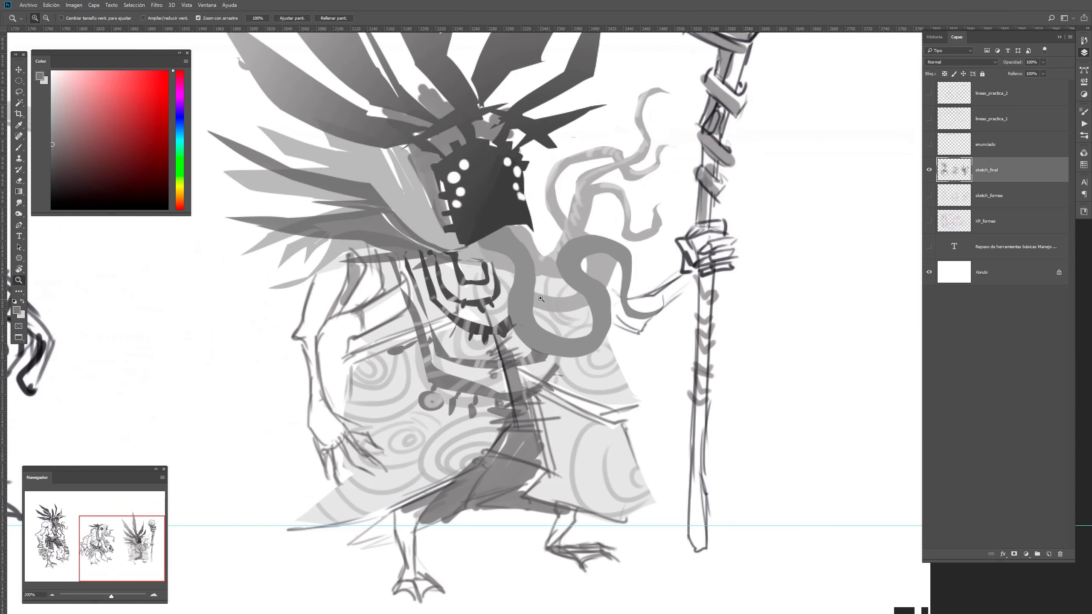
{"action": "key", "text": "b"}
{"action": "left_click", "coordinate": [503, 247], "text": "alt"}
{"action": "left_click", "coordinate": [52, 178]}
{"action": "left_click_drag", "start_coordinate": [206, 241], "coordinate": [850, 382]}
{"action": "left_click_drag", "start_coordinate": [429, 423], "coordinate": [345, 417]}
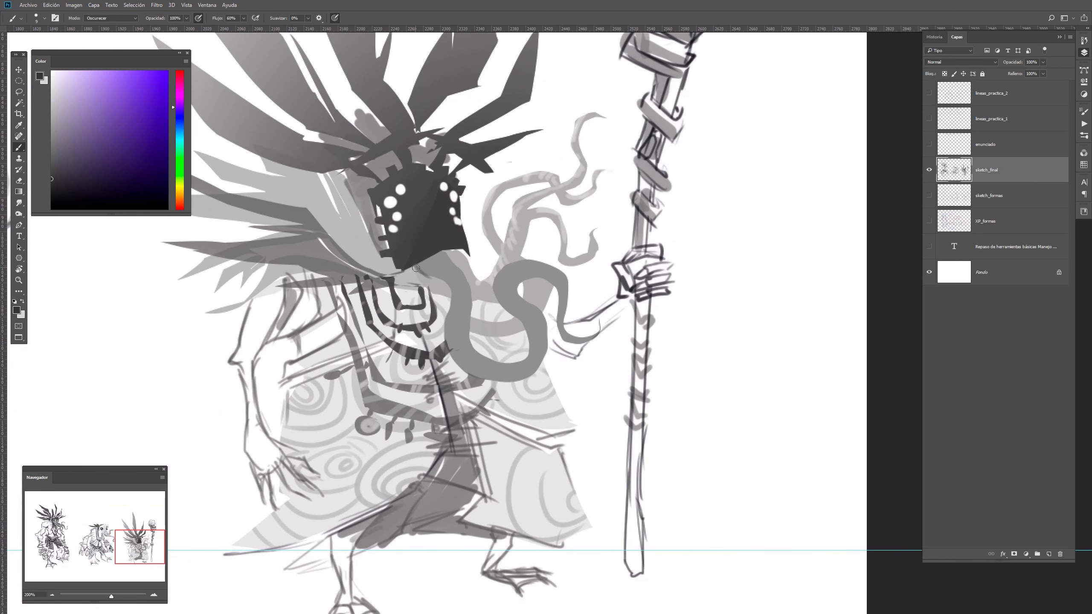
{"action": "mouse_move", "coordinate": [416, 268]}
{"action": "left_mouse_down"}
{"action": "mouse_move", "coordinate": [457, 286]}
{"action": "mouse_move", "coordinate": [431, 279]}
{"action": "mouse_move", "coordinate": [446, 301]}
{"action": "mouse_move", "coordinate": [437, 285]}
{"action": "mouse_move", "coordinate": [445, 290]}
{"action": "mouse_move", "coordinate": [467, 366]}
{"action": "left_mouse_up"}
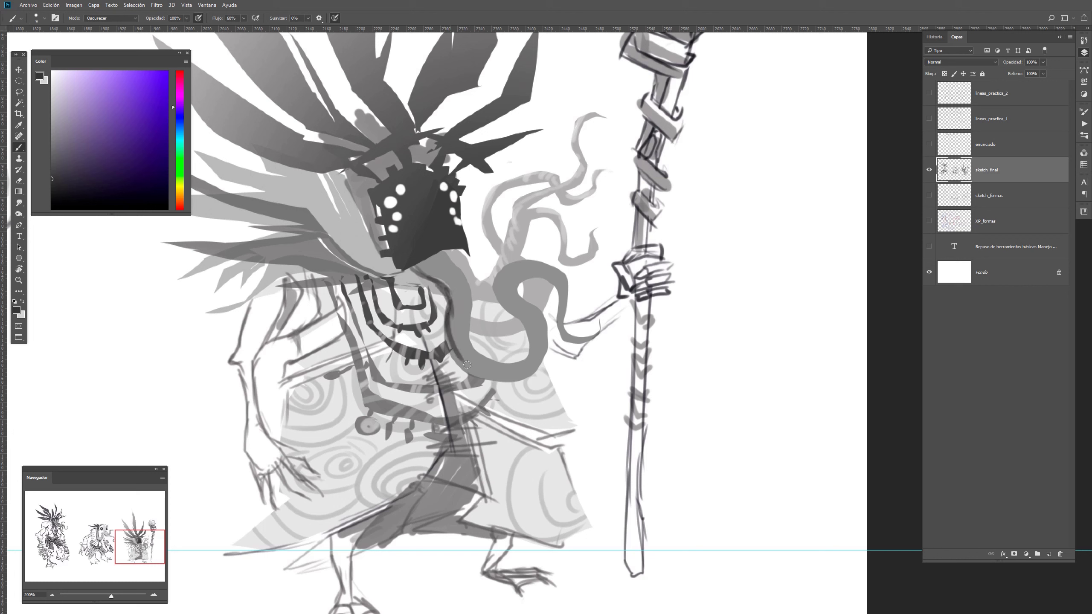
Add short dark ring marks along the thick tentacle's lower bend, and undo the last stray stroke
{"action": "mouse_move", "coordinate": [446, 329]}
{"action": "left_mouse_down"}
{"action": "mouse_move", "coordinate": [479, 376]}
{"action": "mouse_move", "coordinate": [497, 381]}
{"action": "left_mouse_up"}
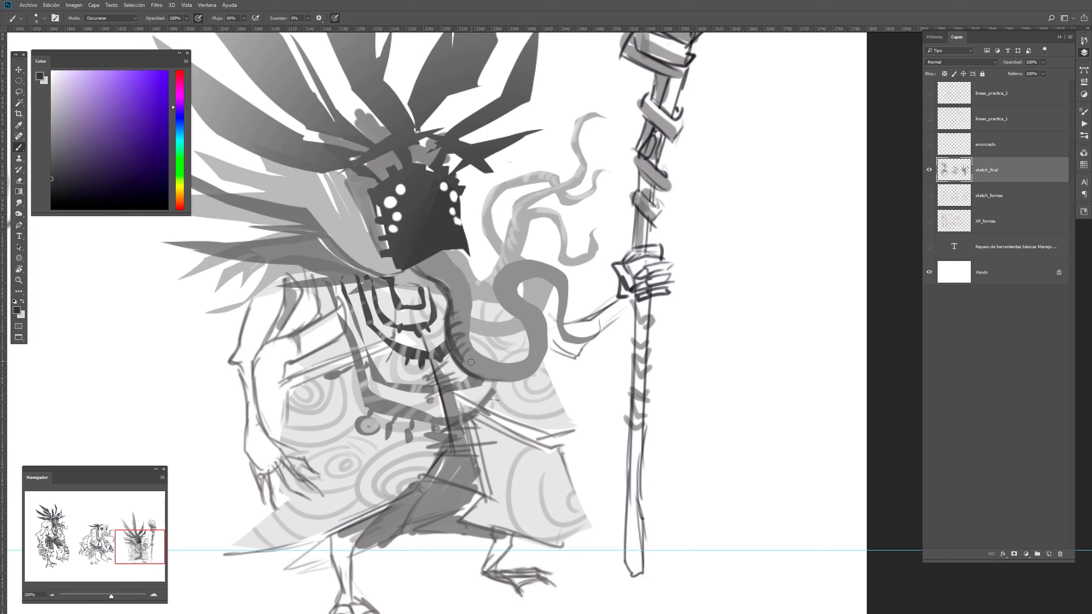
{"action": "mouse_move", "coordinate": [471, 362]}
{"action": "left_mouse_down"}
{"action": "mouse_move", "coordinate": [498, 373]}
{"action": "mouse_move", "coordinate": [523, 363]}
{"action": "left_mouse_up"}
{"action": "mouse_move", "coordinate": [439, 287]}
{"action": "left_mouse_down"}
{"action": "mouse_move", "coordinate": [452, 281]}
{"action": "mouse_move", "coordinate": [436, 262]}
{"action": "left_mouse_up"}
{"action": "key", "text": "ctrl+z"}
Lasso thin spikes along the mask's lower edge above the tentacle and fill them with a dark gray gradient sampled from the mask
{"action": "key", "text": "z"}
{"action": "left_click", "coordinate": [431, 401], "text": "alt"}
{"action": "left_click", "coordinate": [433, 399], "text": "alt"}
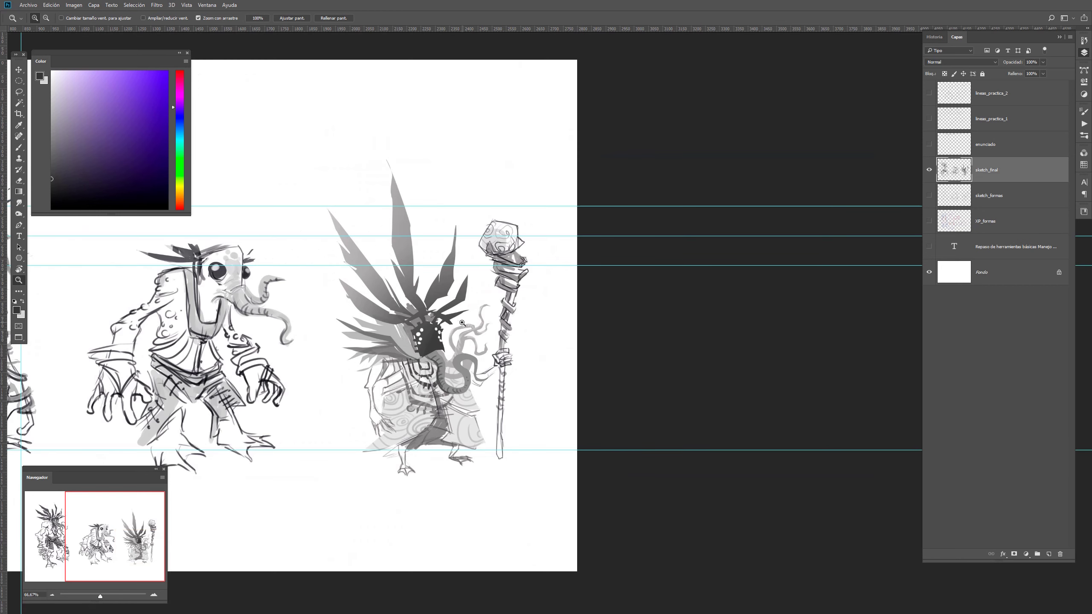
{"action": "left_click_drag", "start_coordinate": [480, 403], "coordinate": [722, 408]}
{"action": "left_click_drag", "start_coordinate": [679, 353], "coordinate": [741, 357]}
{"action": "key", "text": "l"}
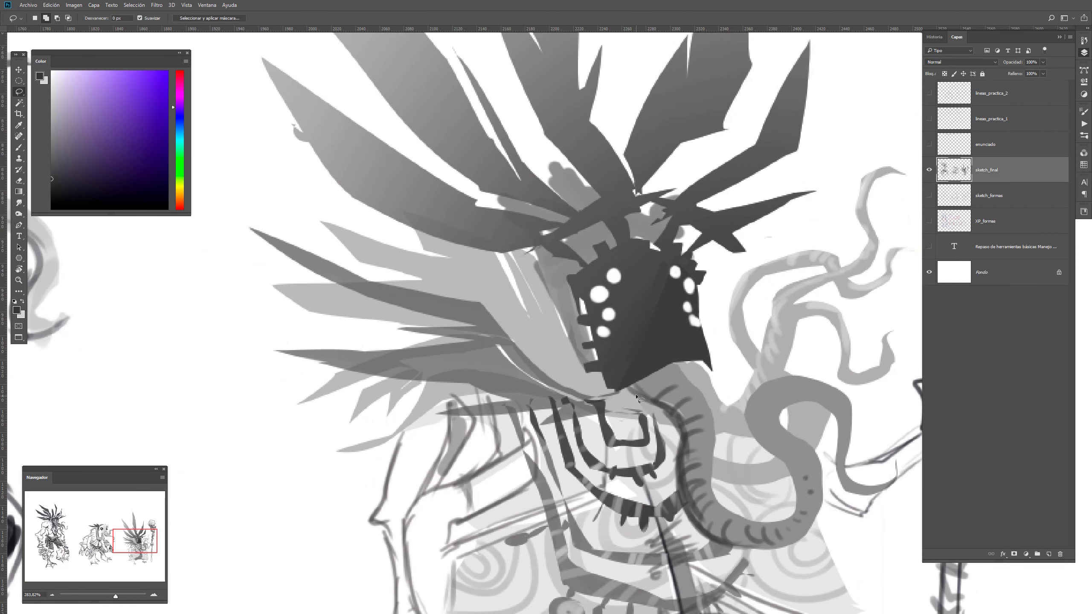
{"action": "mouse_move", "coordinate": [637, 396]}
{"action": "left_mouse_down"}
{"action": "mouse_move", "coordinate": [679, 357]}
{"action": "mouse_move", "coordinate": [704, 361]}
{"action": "mouse_move", "coordinate": [683, 365]}
{"action": "mouse_move", "coordinate": [646, 401]}
{"action": "mouse_move", "coordinate": [697, 368]}
{"action": "mouse_move", "coordinate": [711, 373]}
{"action": "mouse_move", "coordinate": [680, 388]}
{"action": "mouse_move", "coordinate": [661, 413]}
{"action": "left_mouse_up"}
{"action": "mouse_move", "coordinate": [644, 366]}
{"action": "left_mouse_down"}
{"action": "mouse_move", "coordinate": [623, 368]}
{"action": "mouse_move", "coordinate": [736, 363]}
{"action": "mouse_move", "coordinate": [580, 415]}
{"action": "left_mouse_up"}
{"action": "key", "text": "g"}
{"action": "left_click", "coordinate": [665, 347], "text": "alt"}
Review the three creature designs side by side to compare their silhouettes and gray values
{"action": "key", "text": "z"}
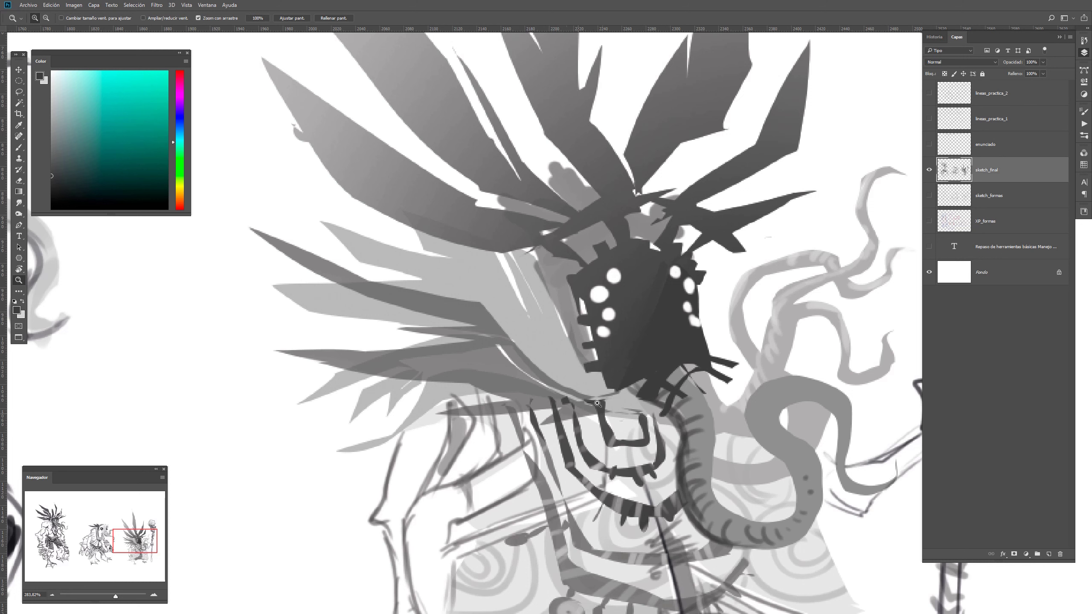
{"action": "left_click", "coordinate": [652, 475], "text": "alt"}
{"action": "left_click", "coordinate": [650, 471], "text": "alt"}
{"action": "left_click", "coordinate": [646, 467], "text": "alt"}
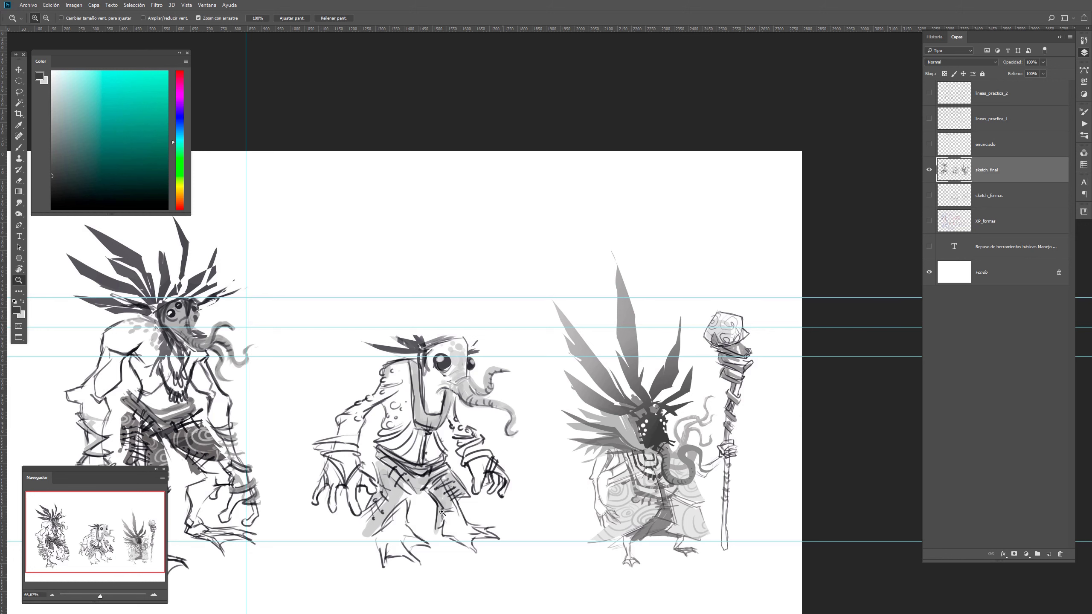
{"action": "left_click_drag", "start_coordinate": [527, 473], "coordinate": [652, 446]}
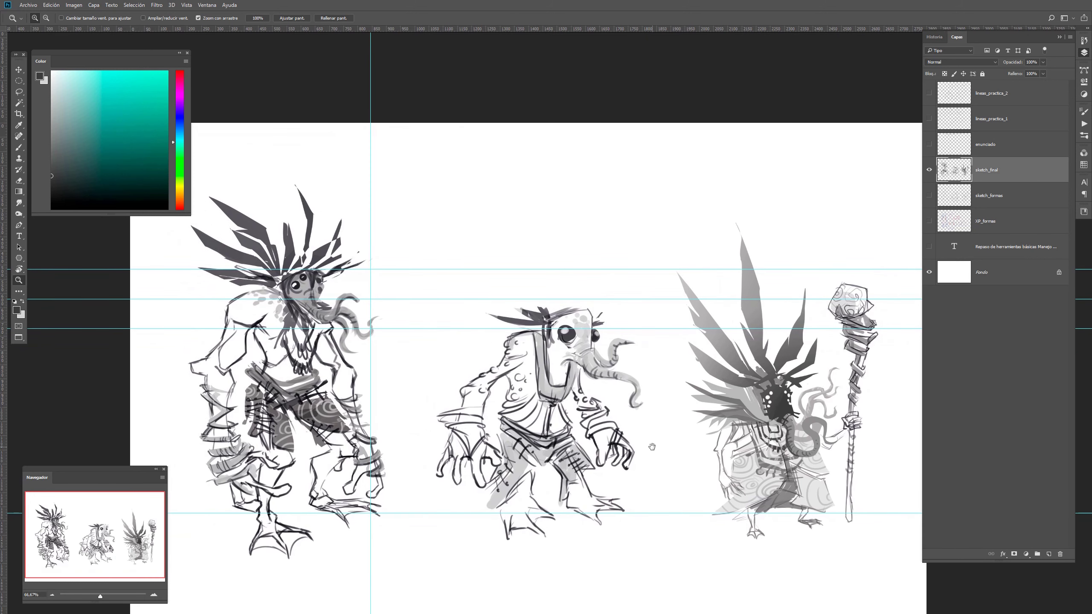